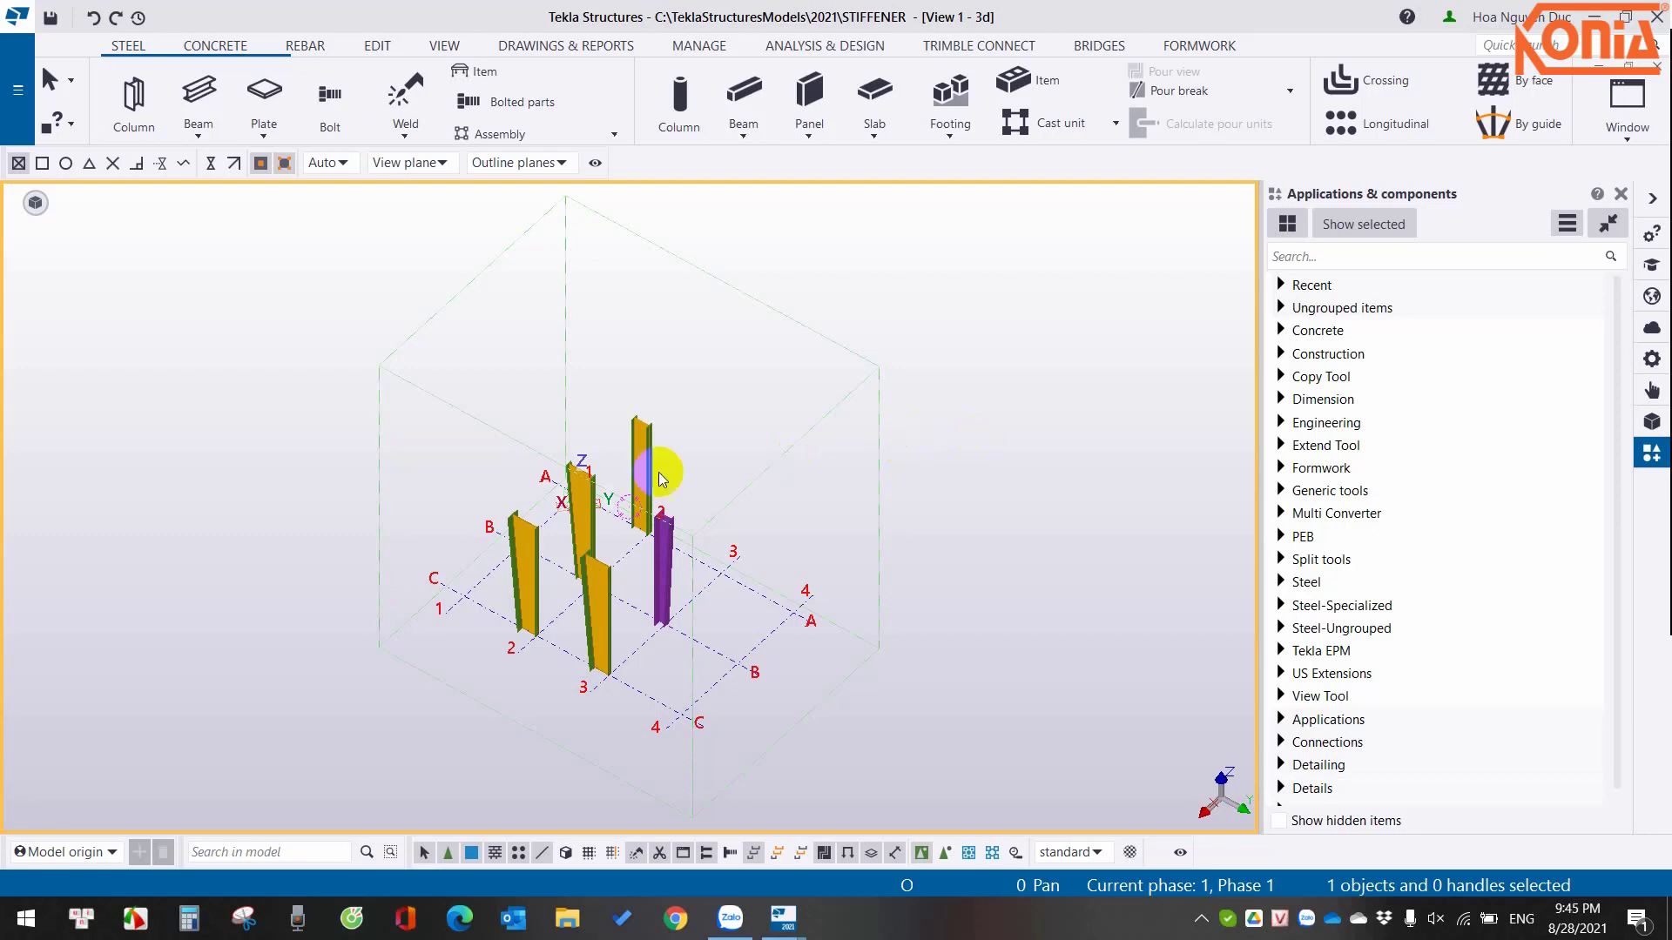
# Pan and zoom the model and select the middle front column.
pyautogui.scroll(5, 626, 485)
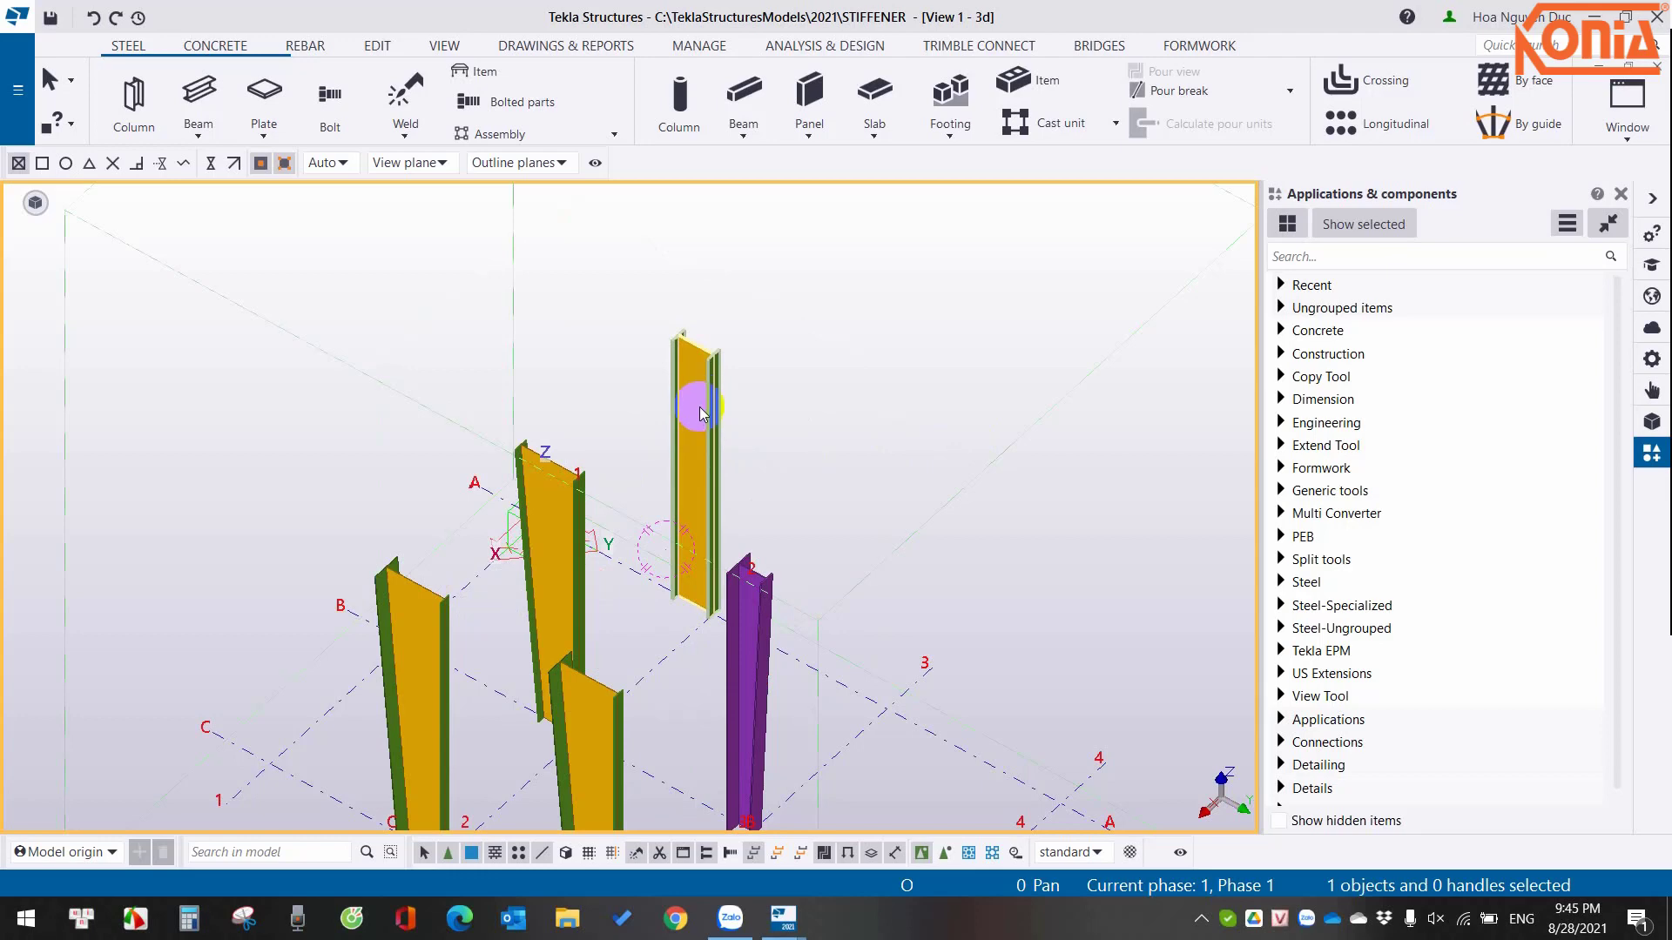
pyautogui.moveTo(731, 536)
pyautogui.mouseDown(button='middle')
pyautogui.moveTo(764, 426)
pyautogui.moveTo(991, 478)
pyautogui.mouseUp(button='middle')
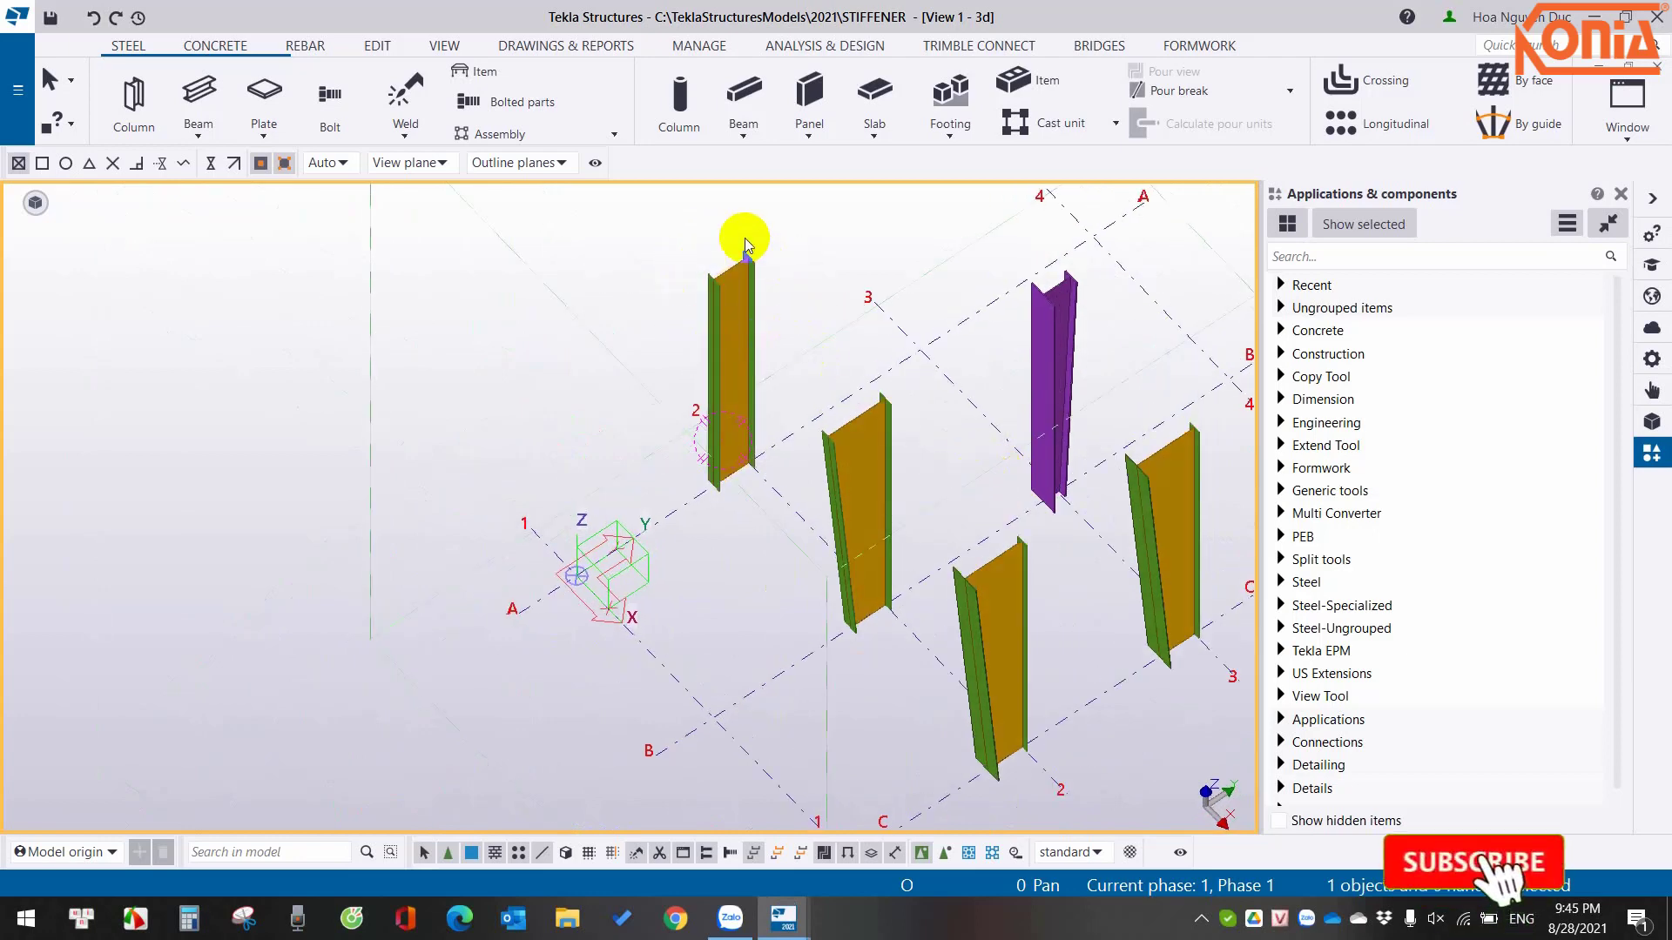
pyautogui.click(742, 325)
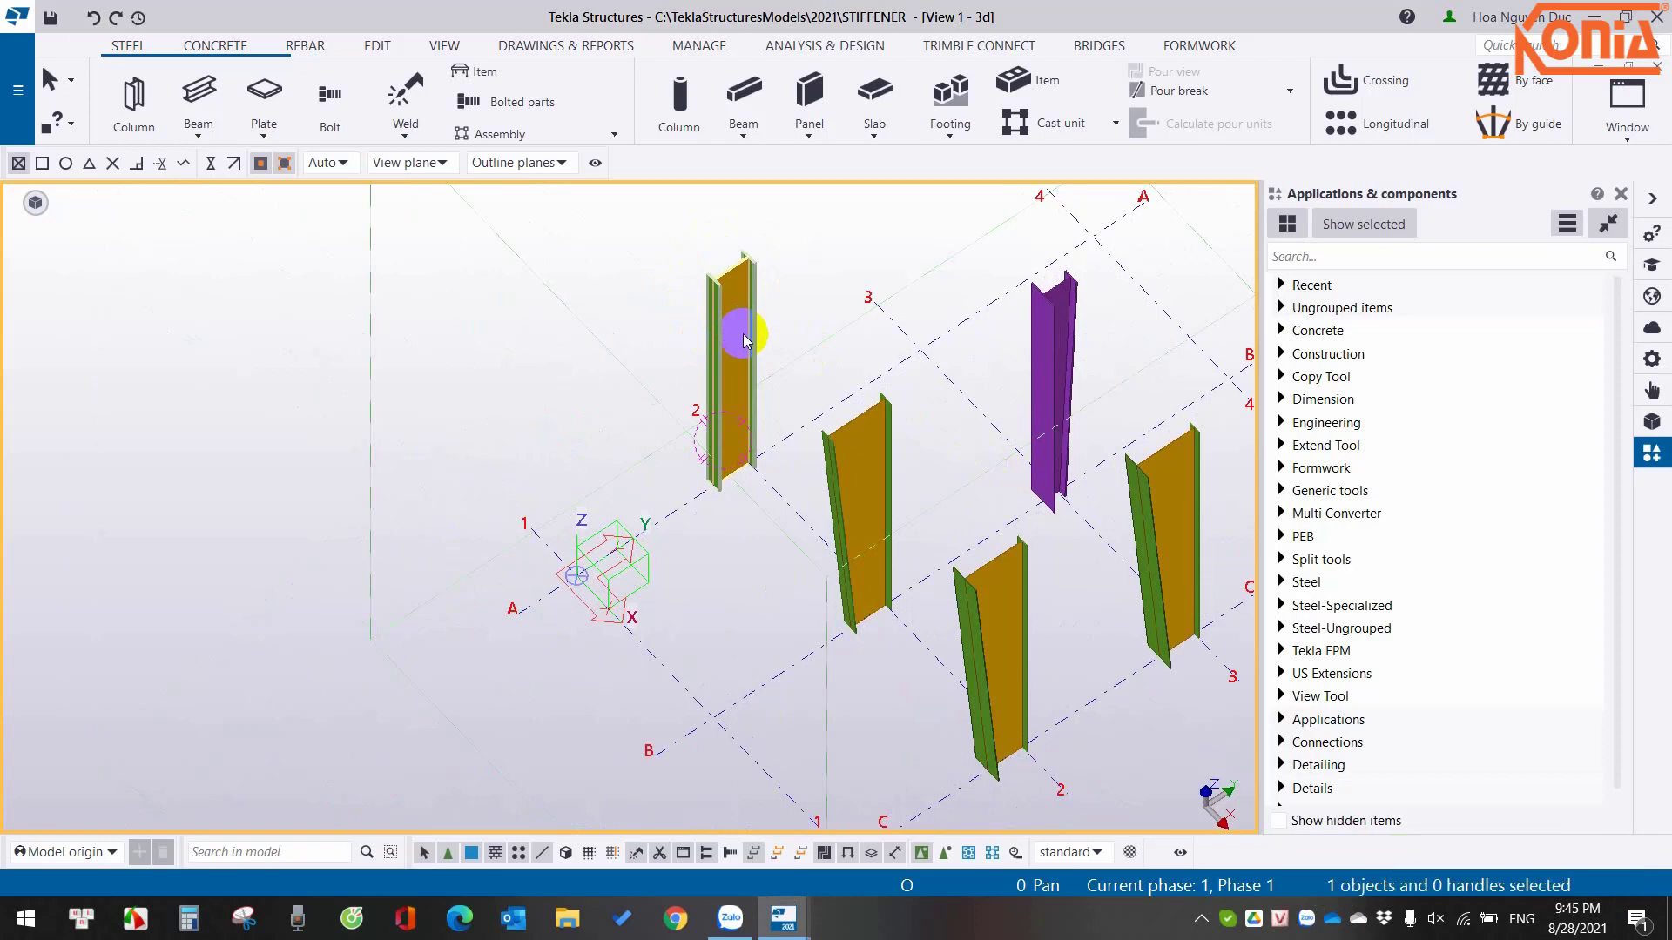
pyautogui.click(856, 510)
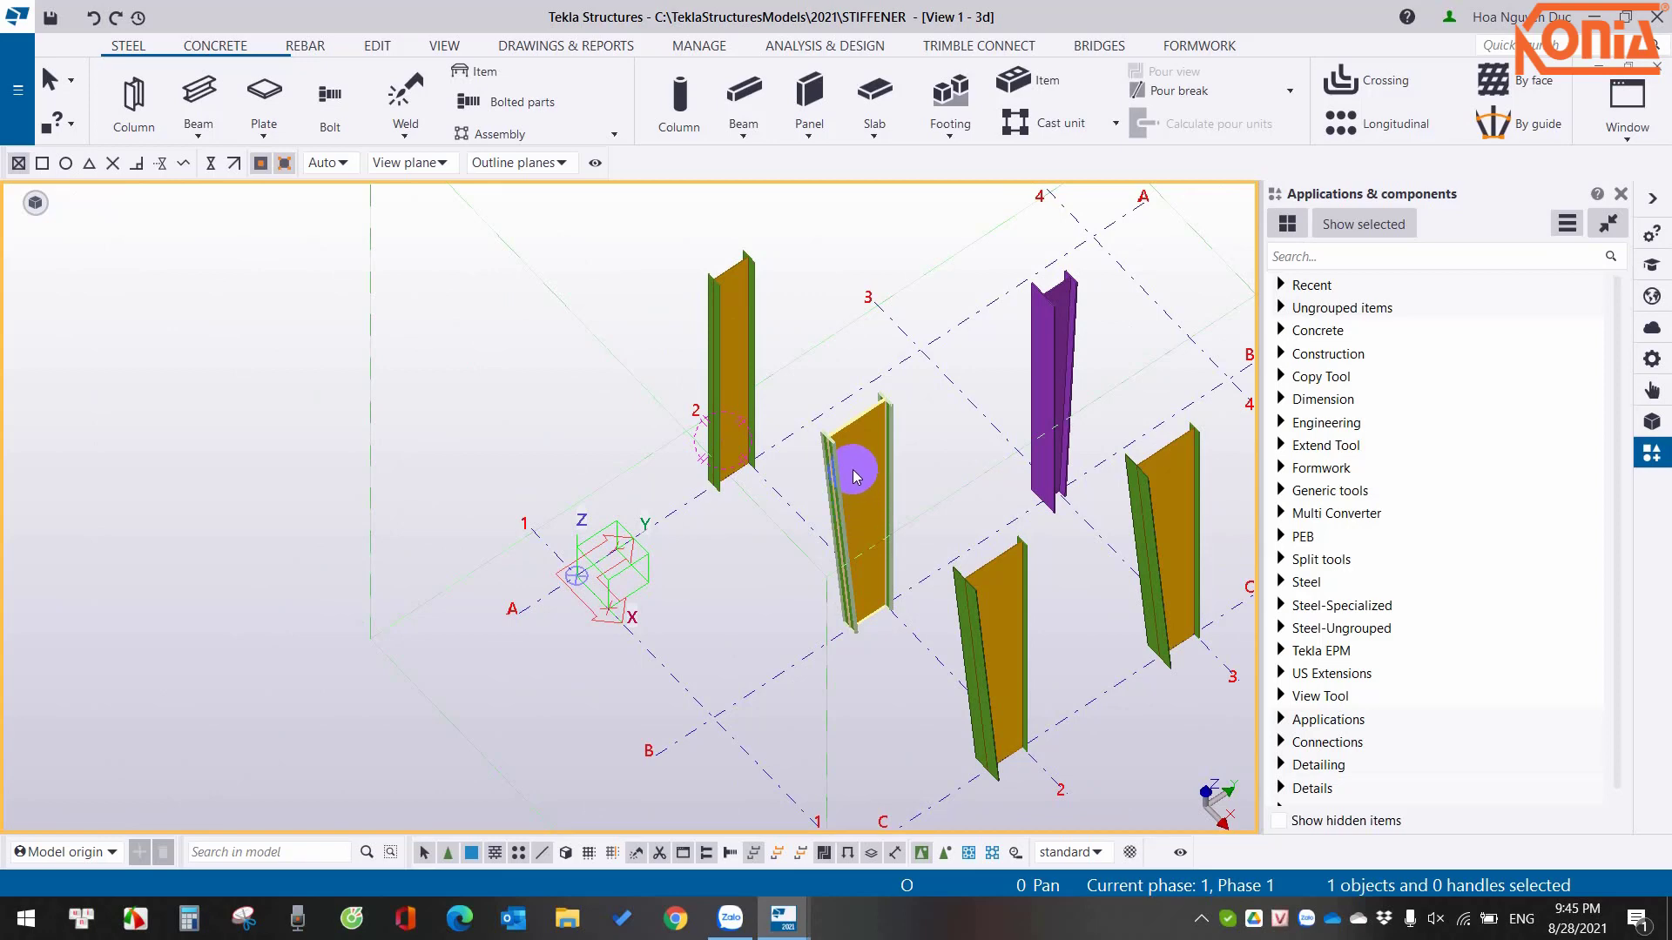
pyautogui.scroll(5, 734, 560)
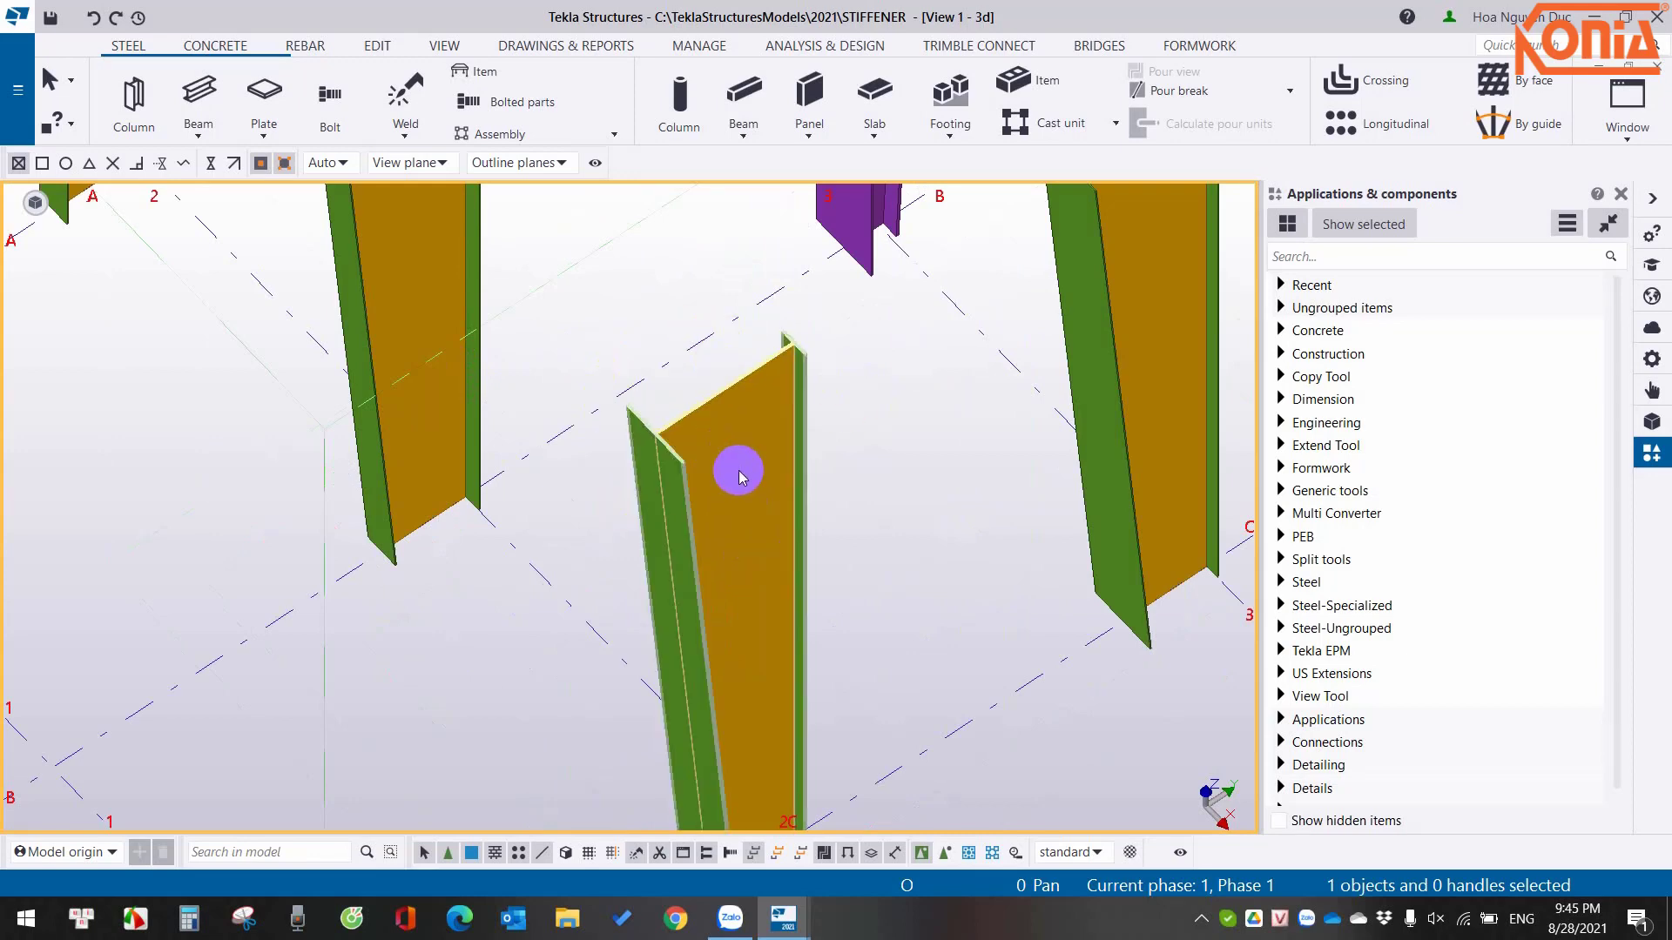
pyautogui.scroll(-5, 739, 474)
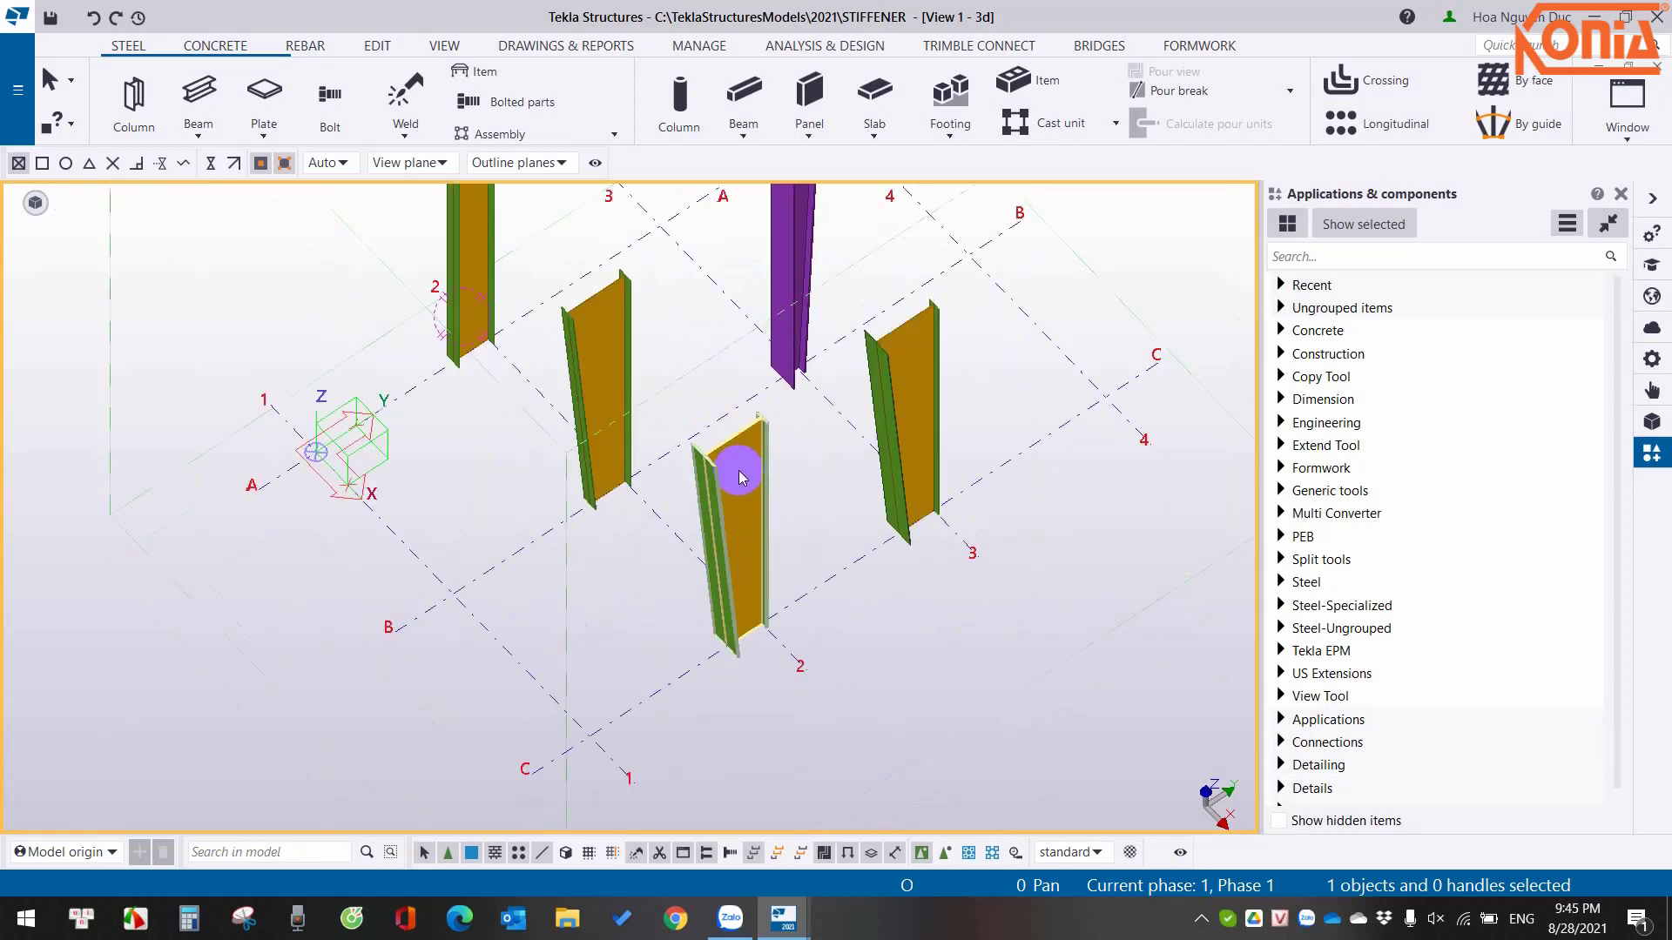
pyautogui.moveTo(933, 363); pyautogui.dragTo(884, 496, button='middle')
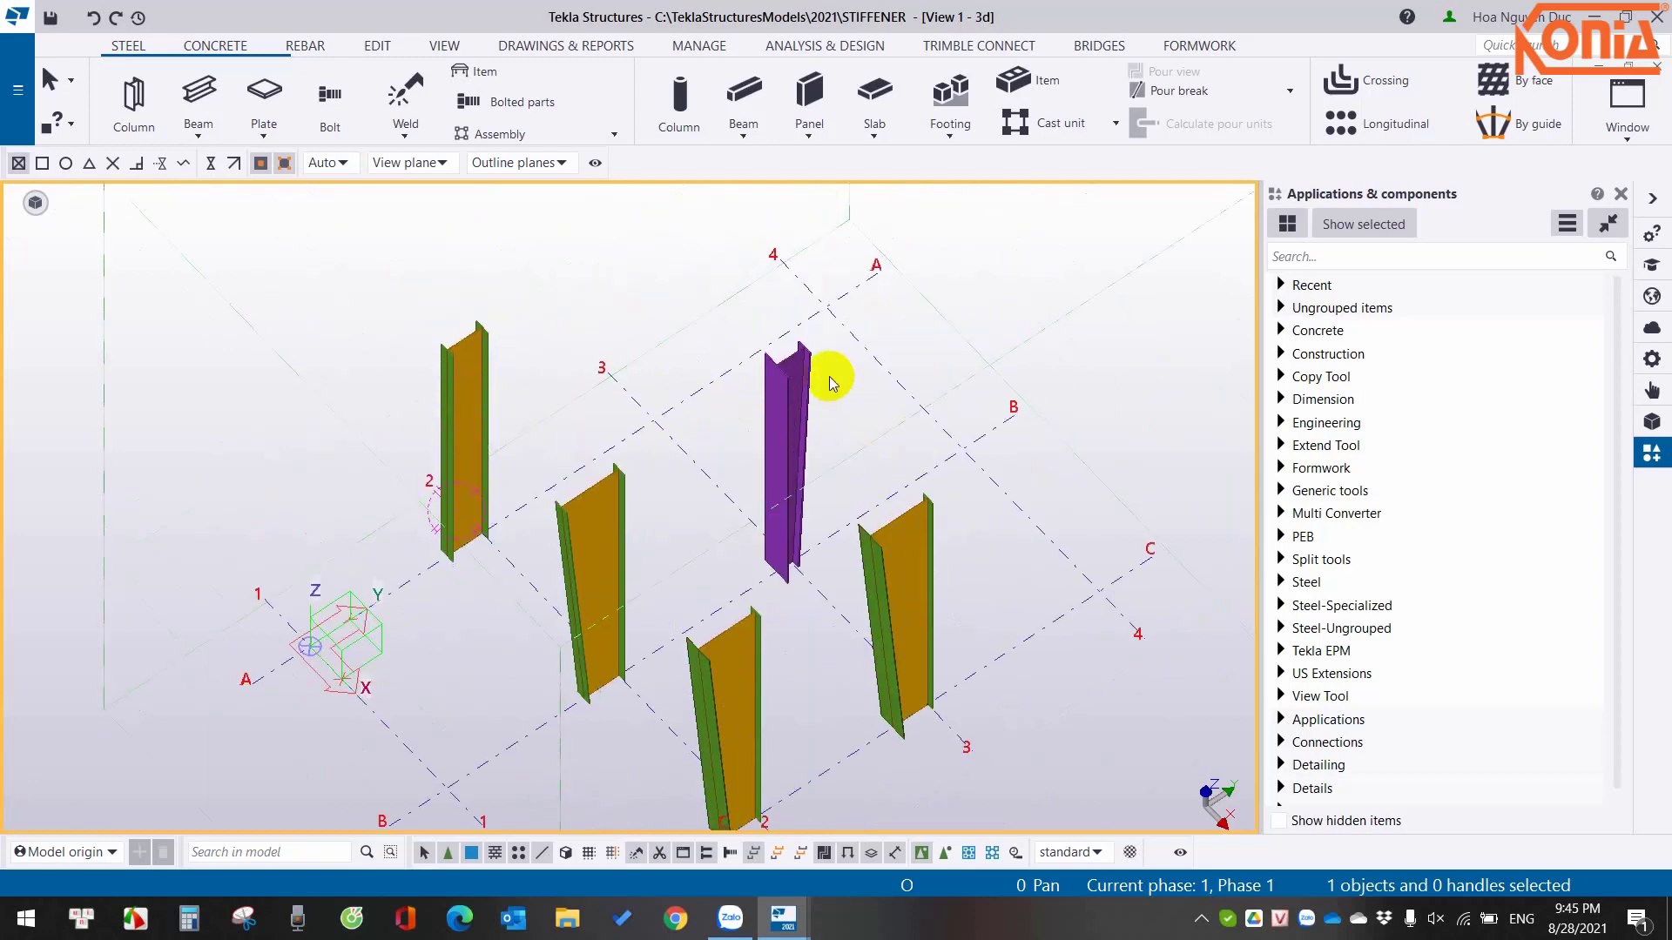
pyautogui.scroll(4, 831, 383)
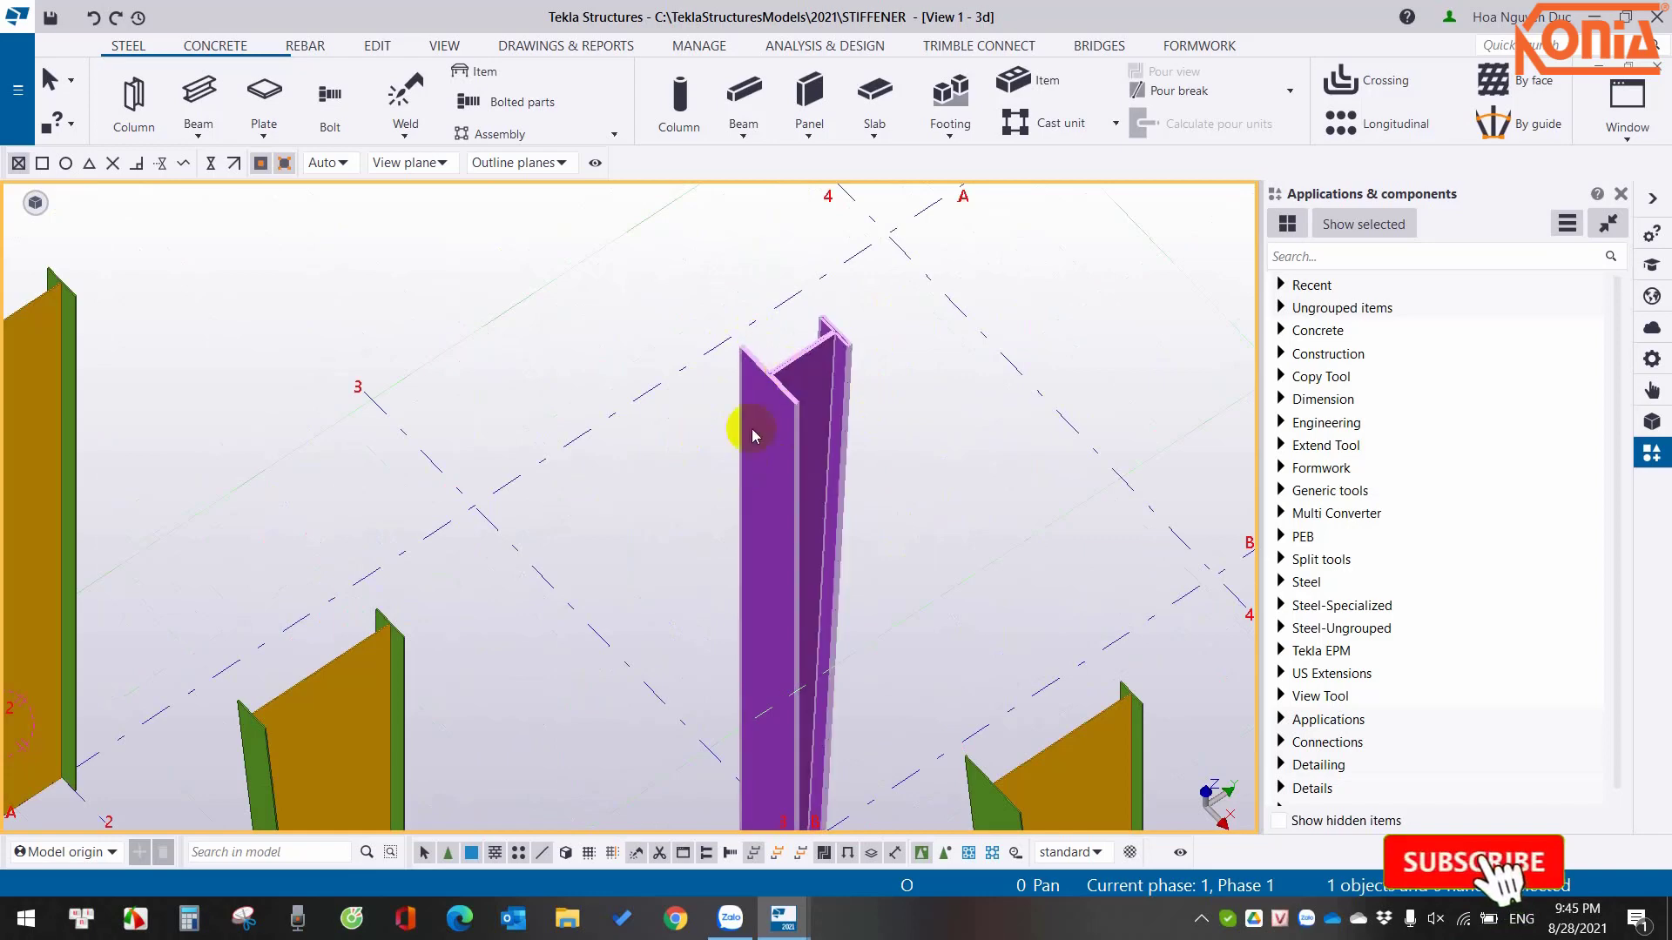
pyautogui.scroll(2, 758, 427)
pyautogui.scroll(-3, 773, 421)
pyautogui.scroll(-3, 799, 607)
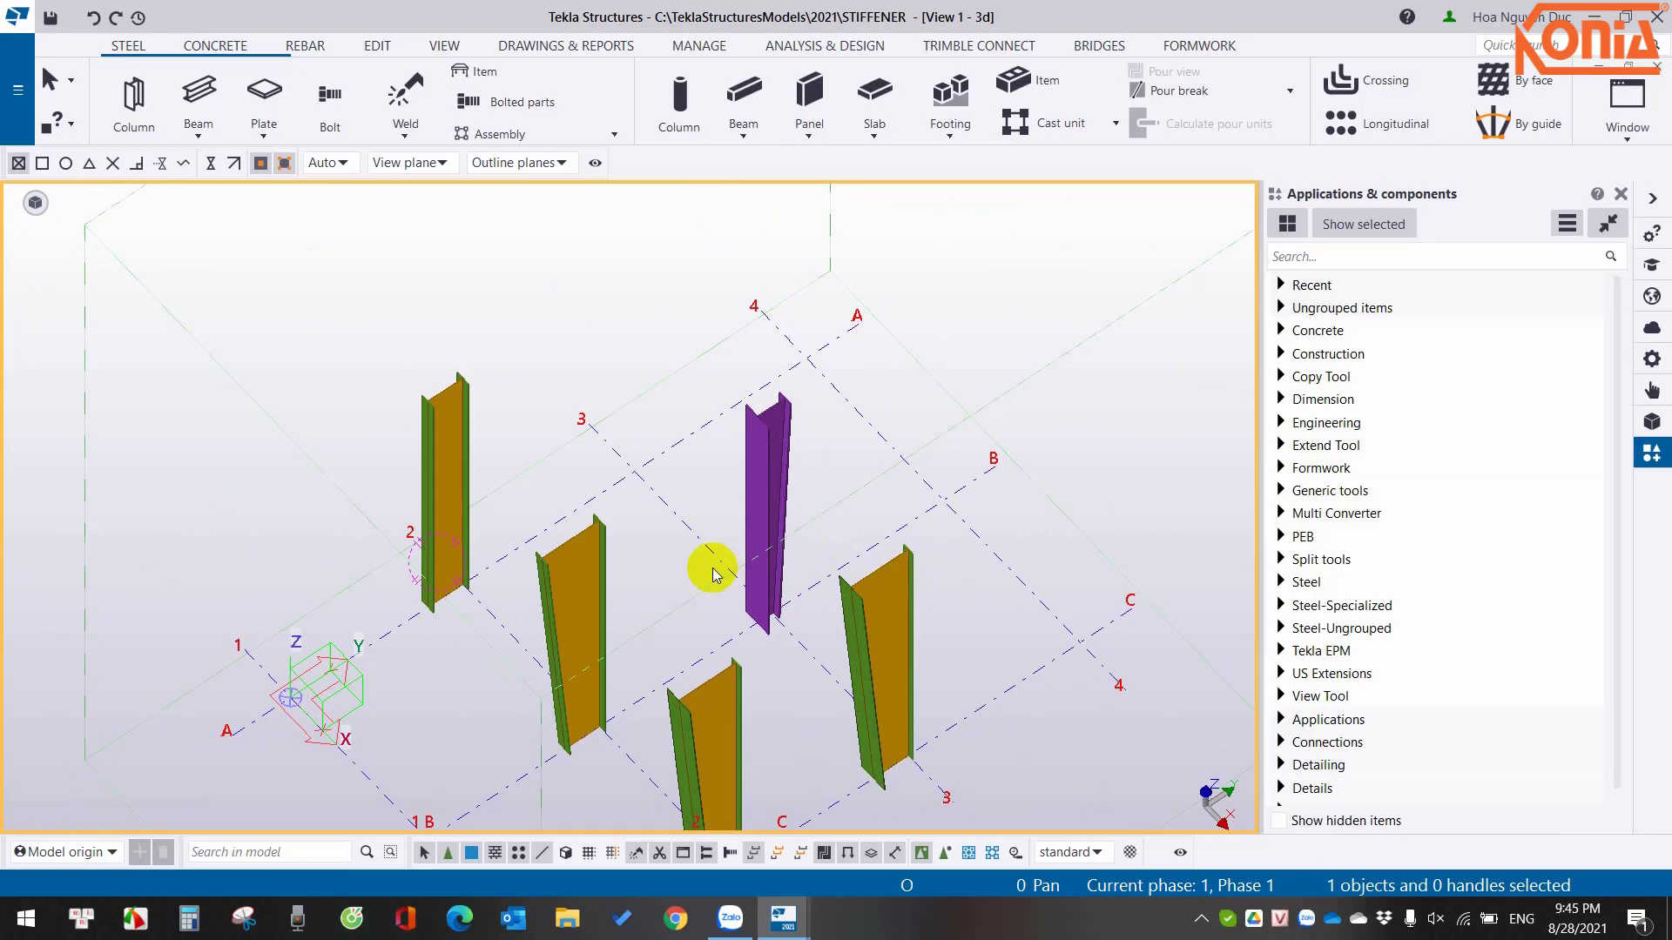
# Search the catalogue for 'stiffener' and open Multiple Stiffeners (1064).
pyautogui.click(1373, 253)
pyautogui.write('s')
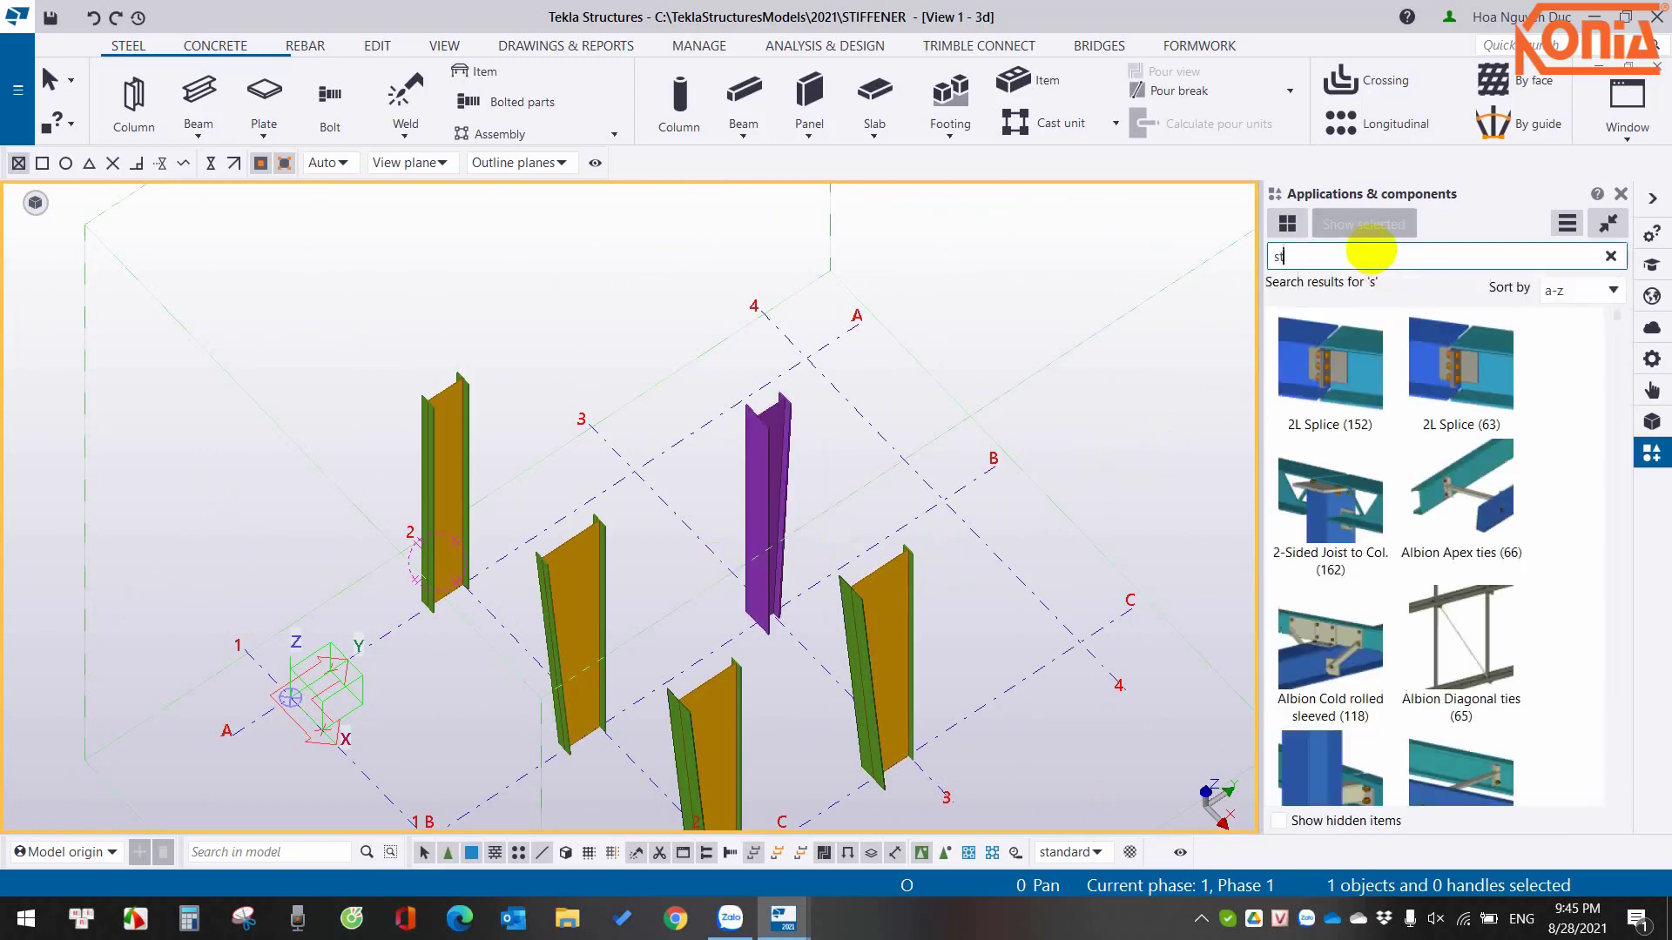
pyautogui.write('tiffene')
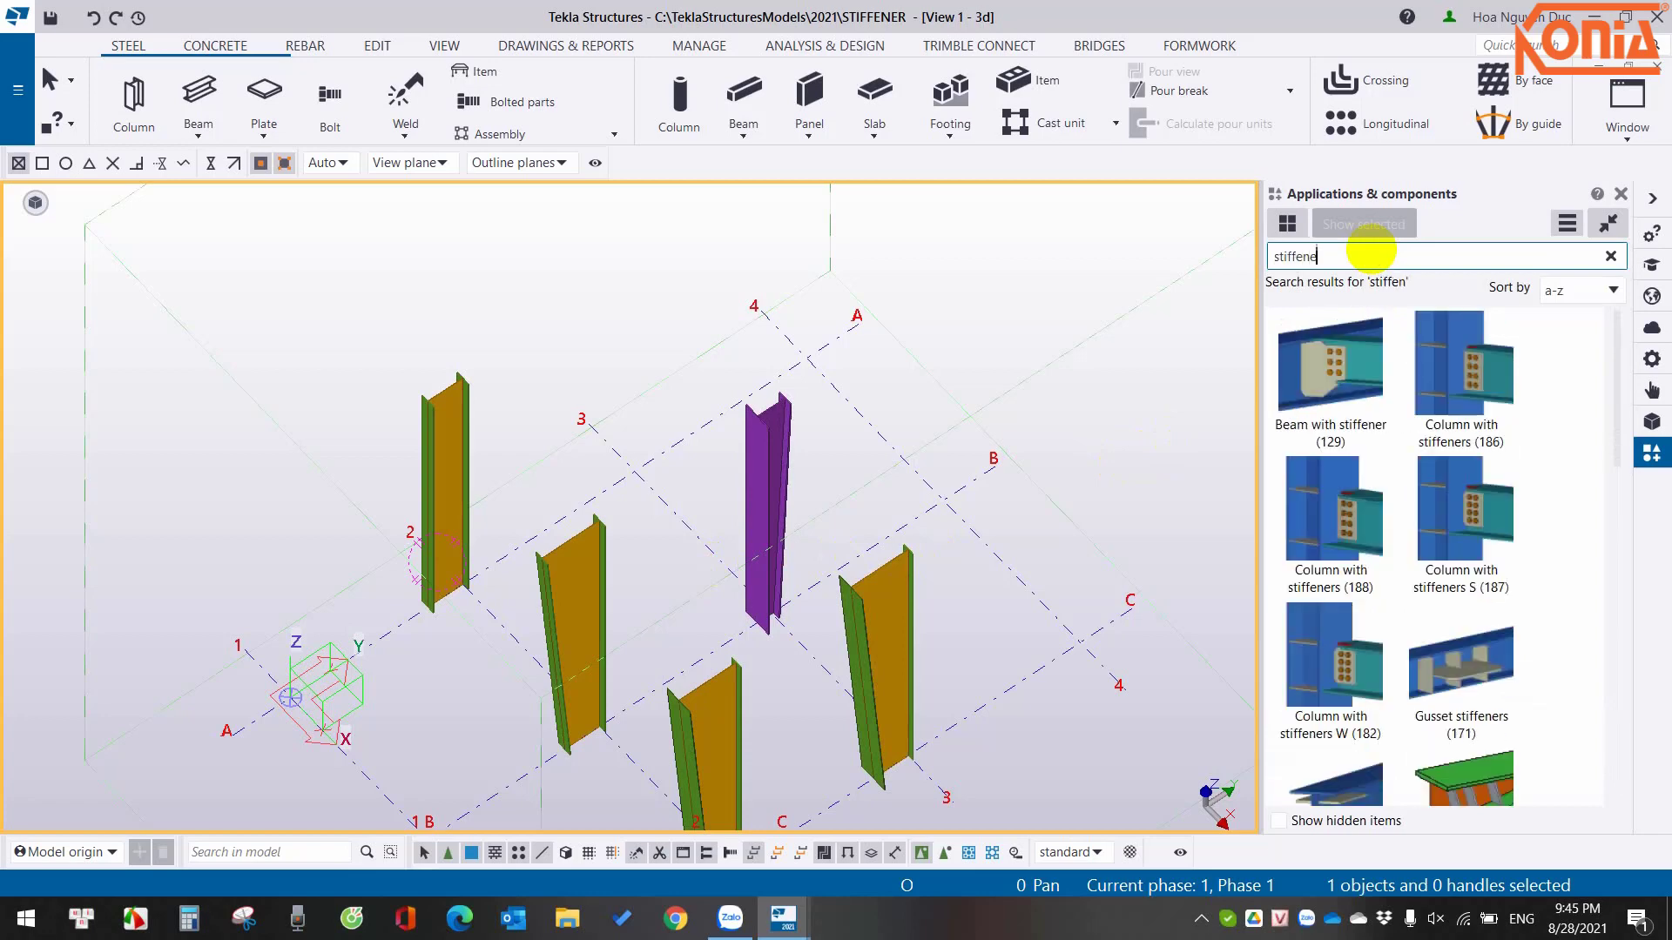
pyautogui.write('r')
pyautogui.scroll(-2, 1385, 362)
pyautogui.scroll(-3, 1388, 362)
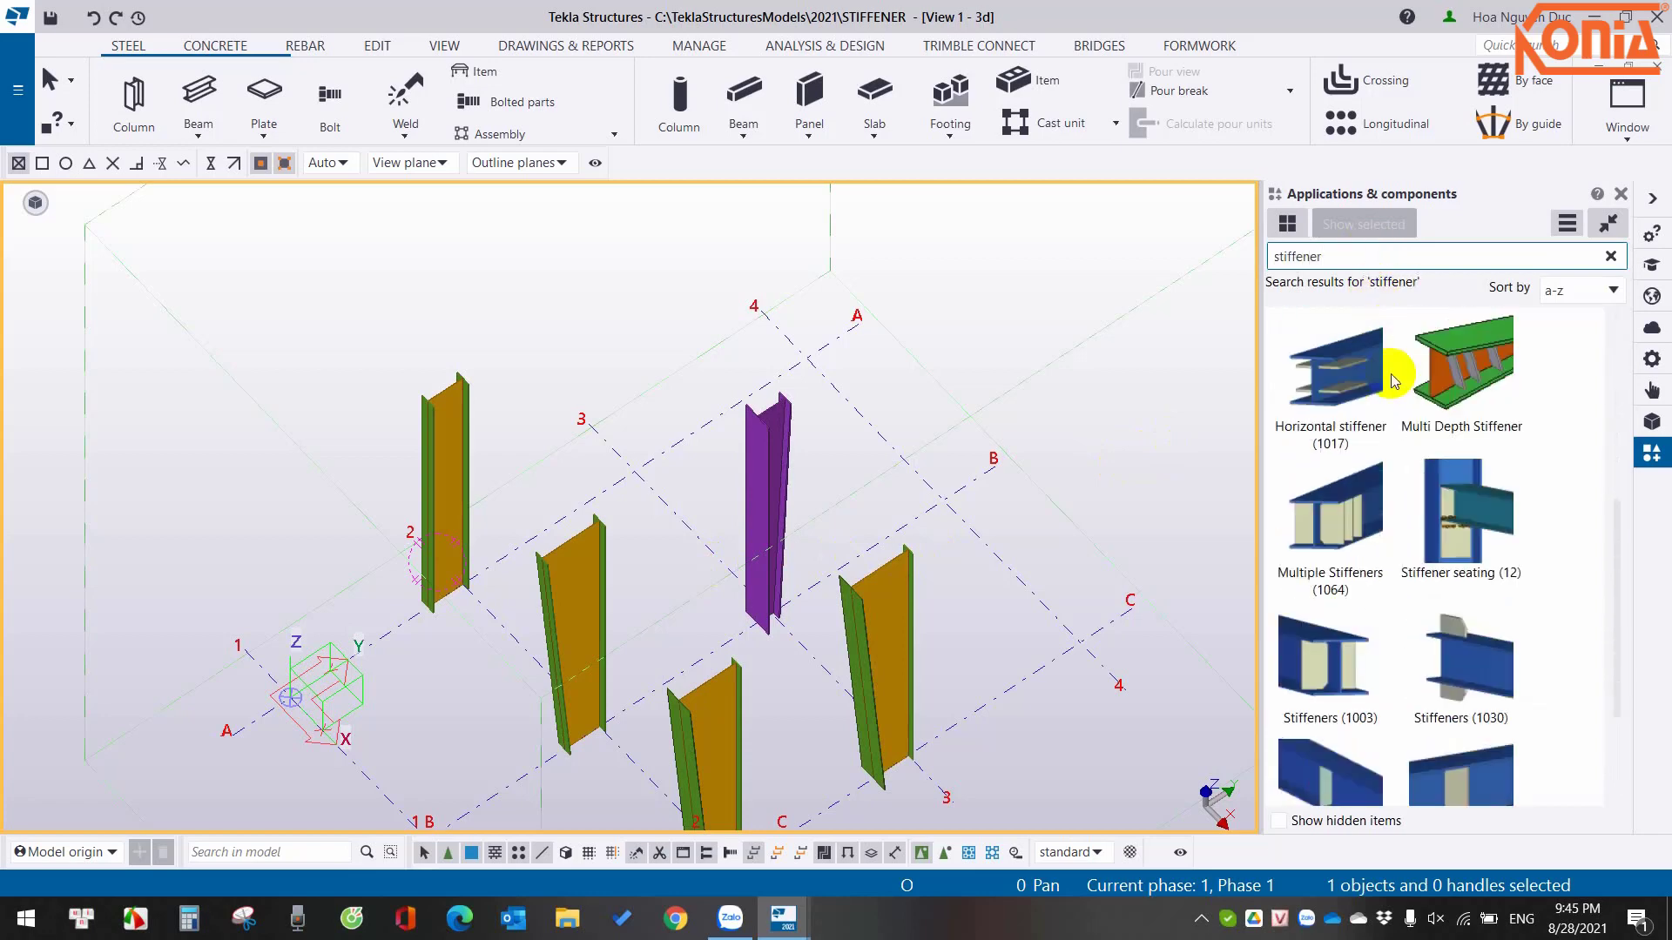
pyautogui.click(1352, 507)
pyautogui.doubleClick(1352, 507)
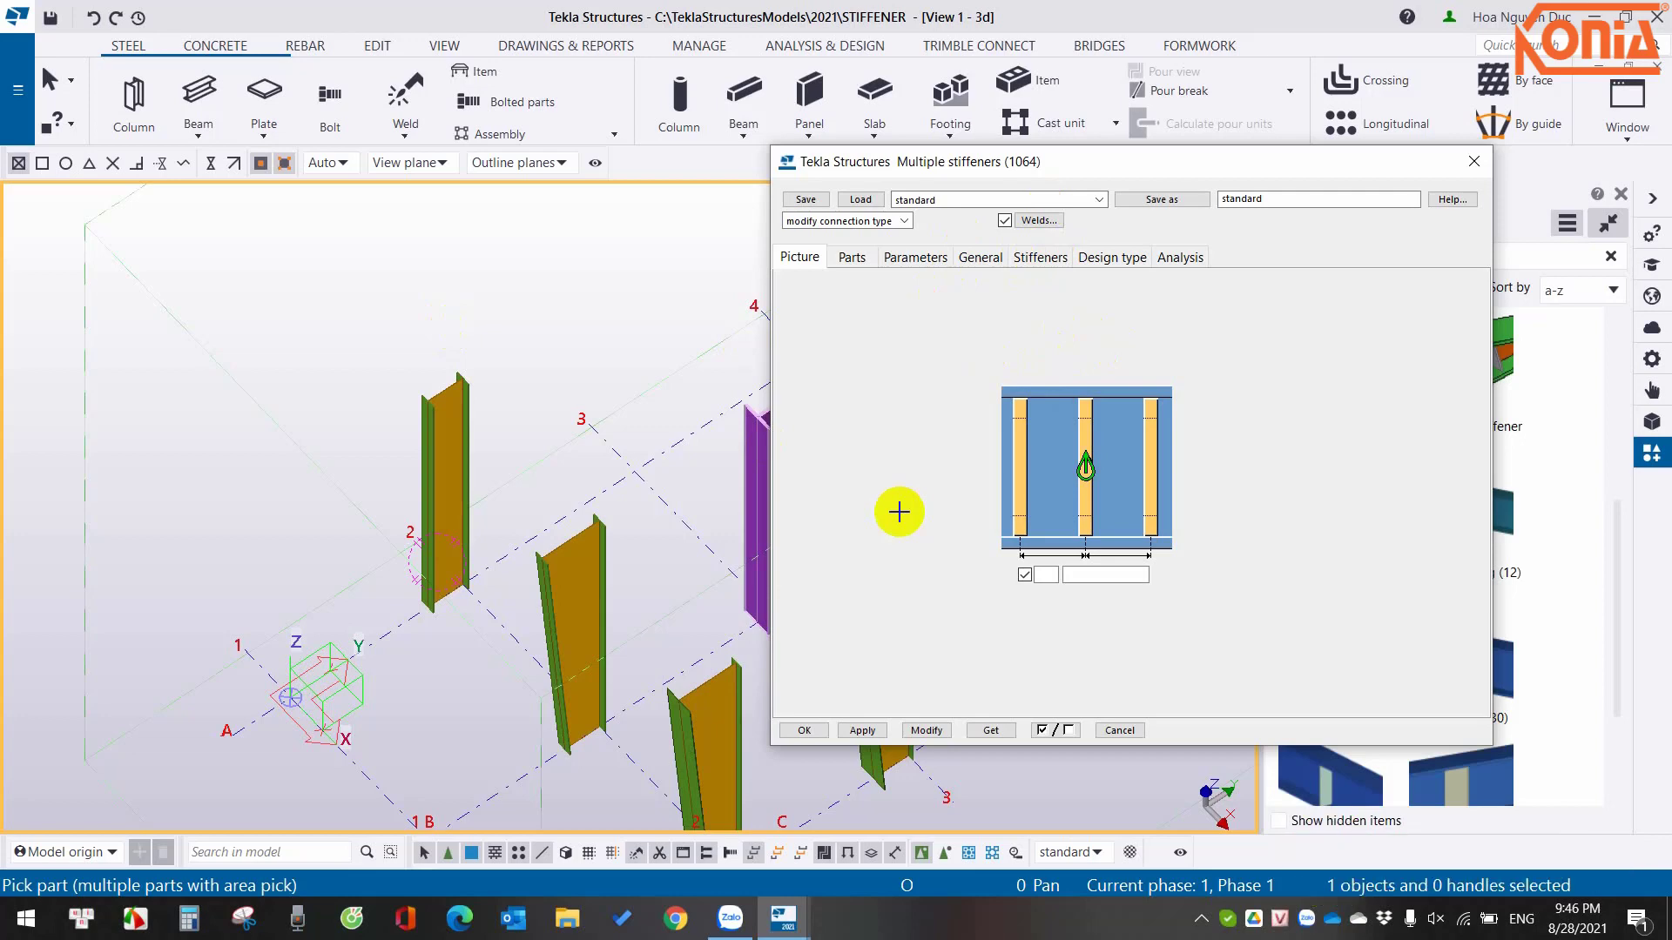
# Enable selecting objects in components, place one stiffener at the grid 2 column base, and select it.
pyautogui.click(803, 731)
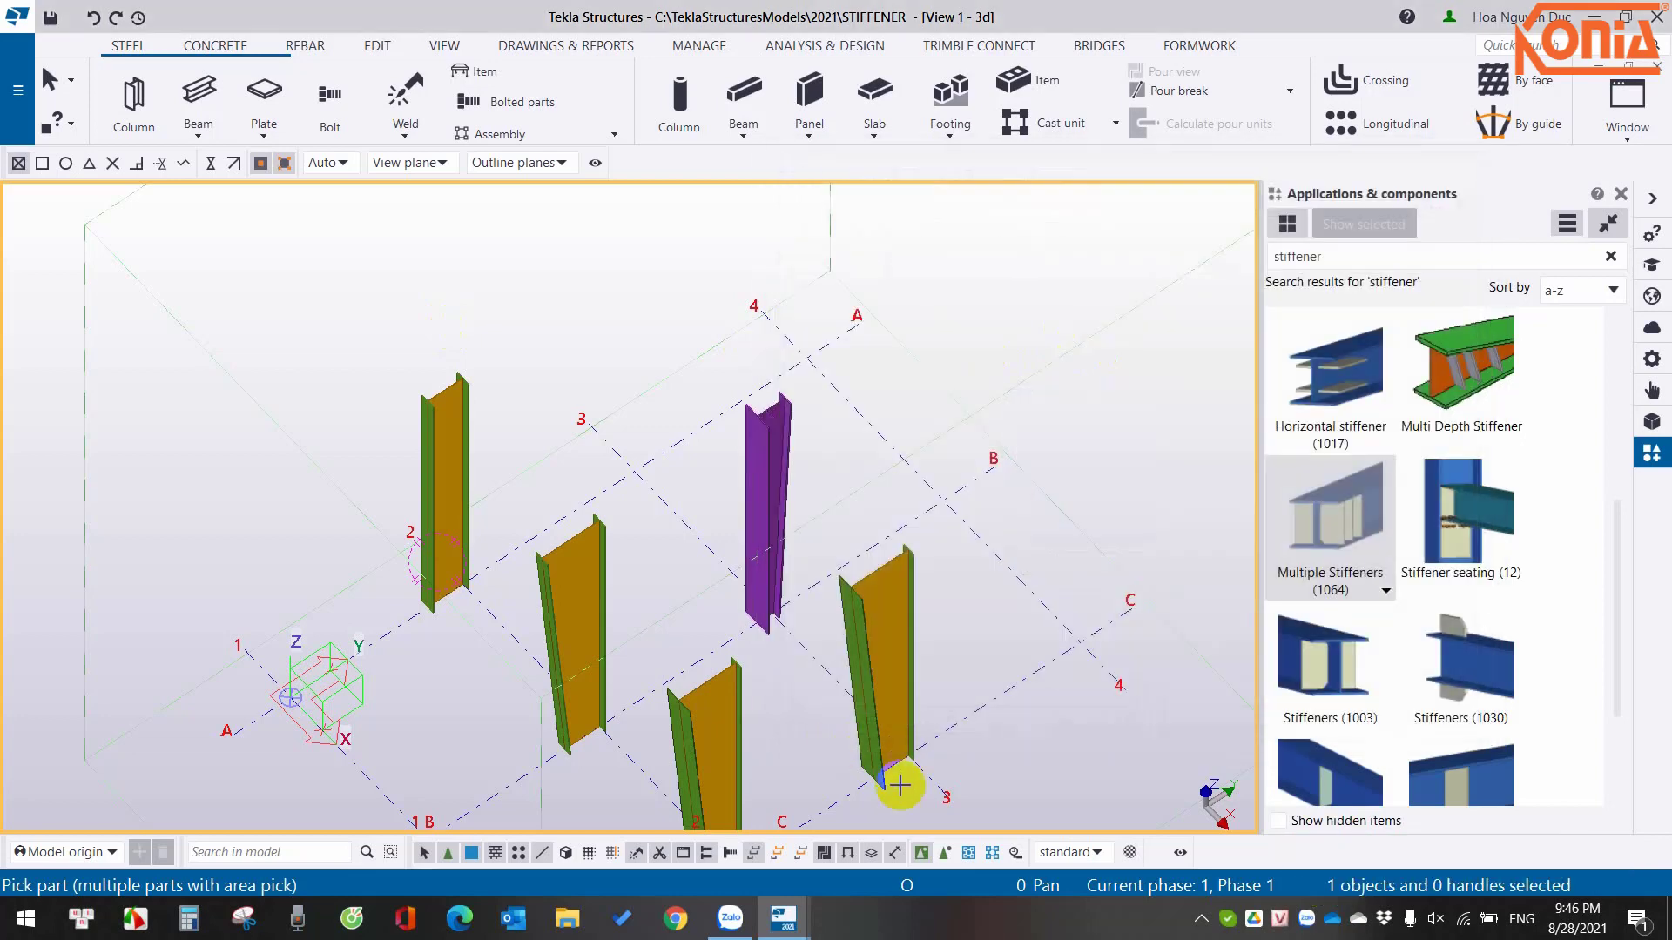
pyautogui.click(943, 858)
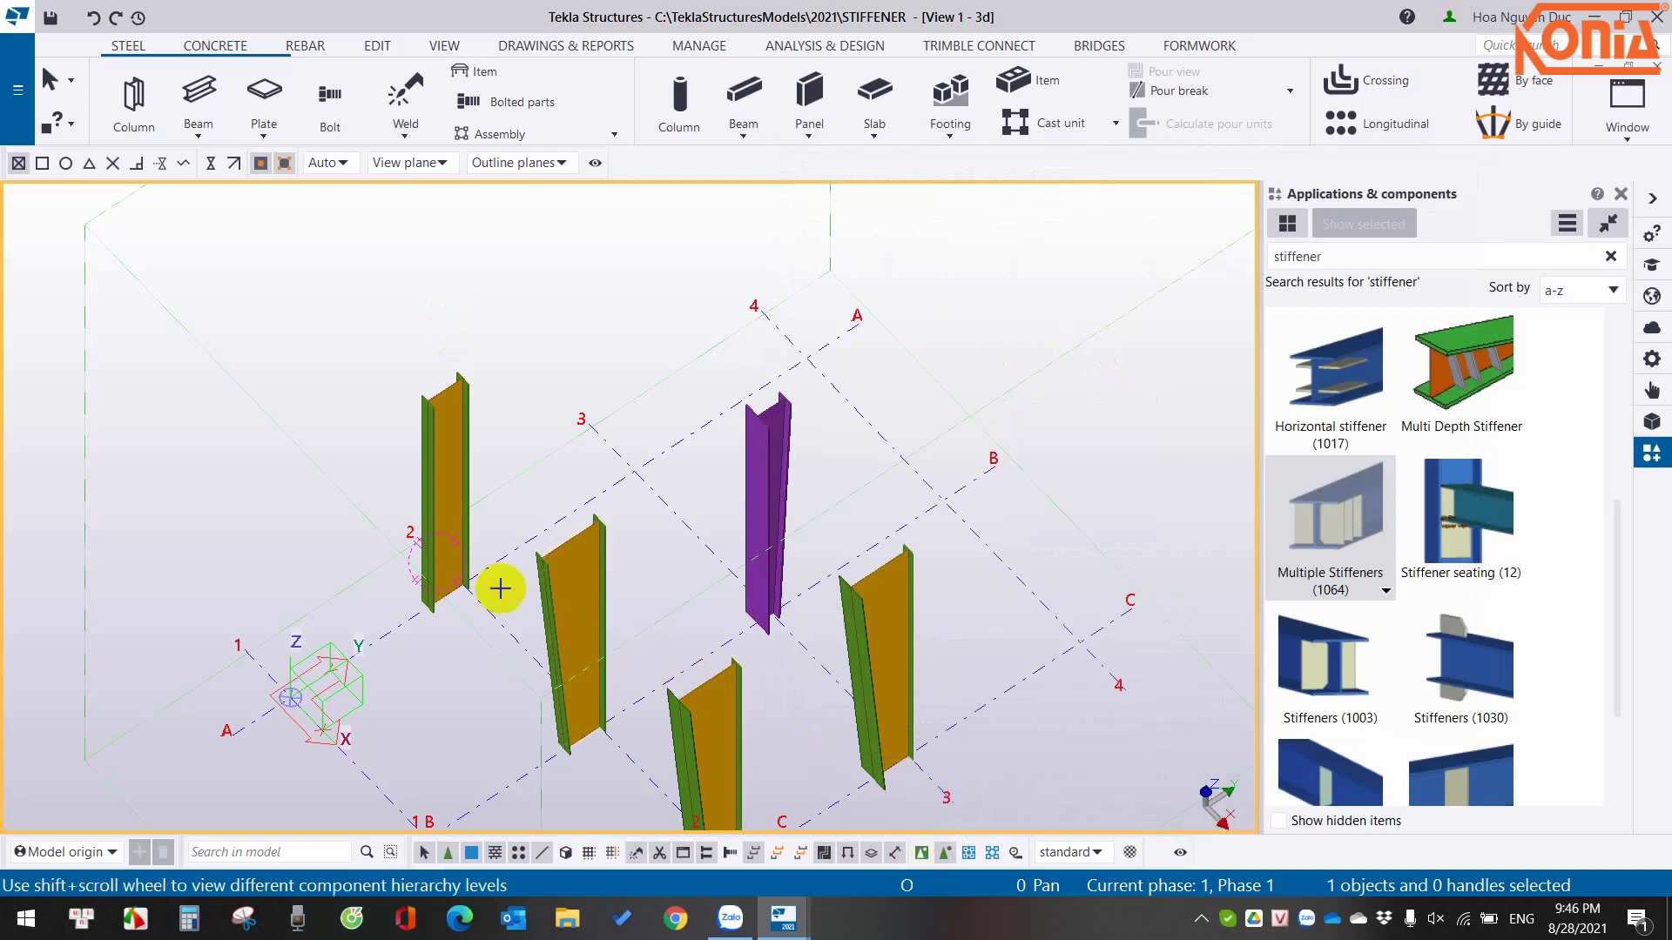
pyautogui.scroll(5, 452, 580)
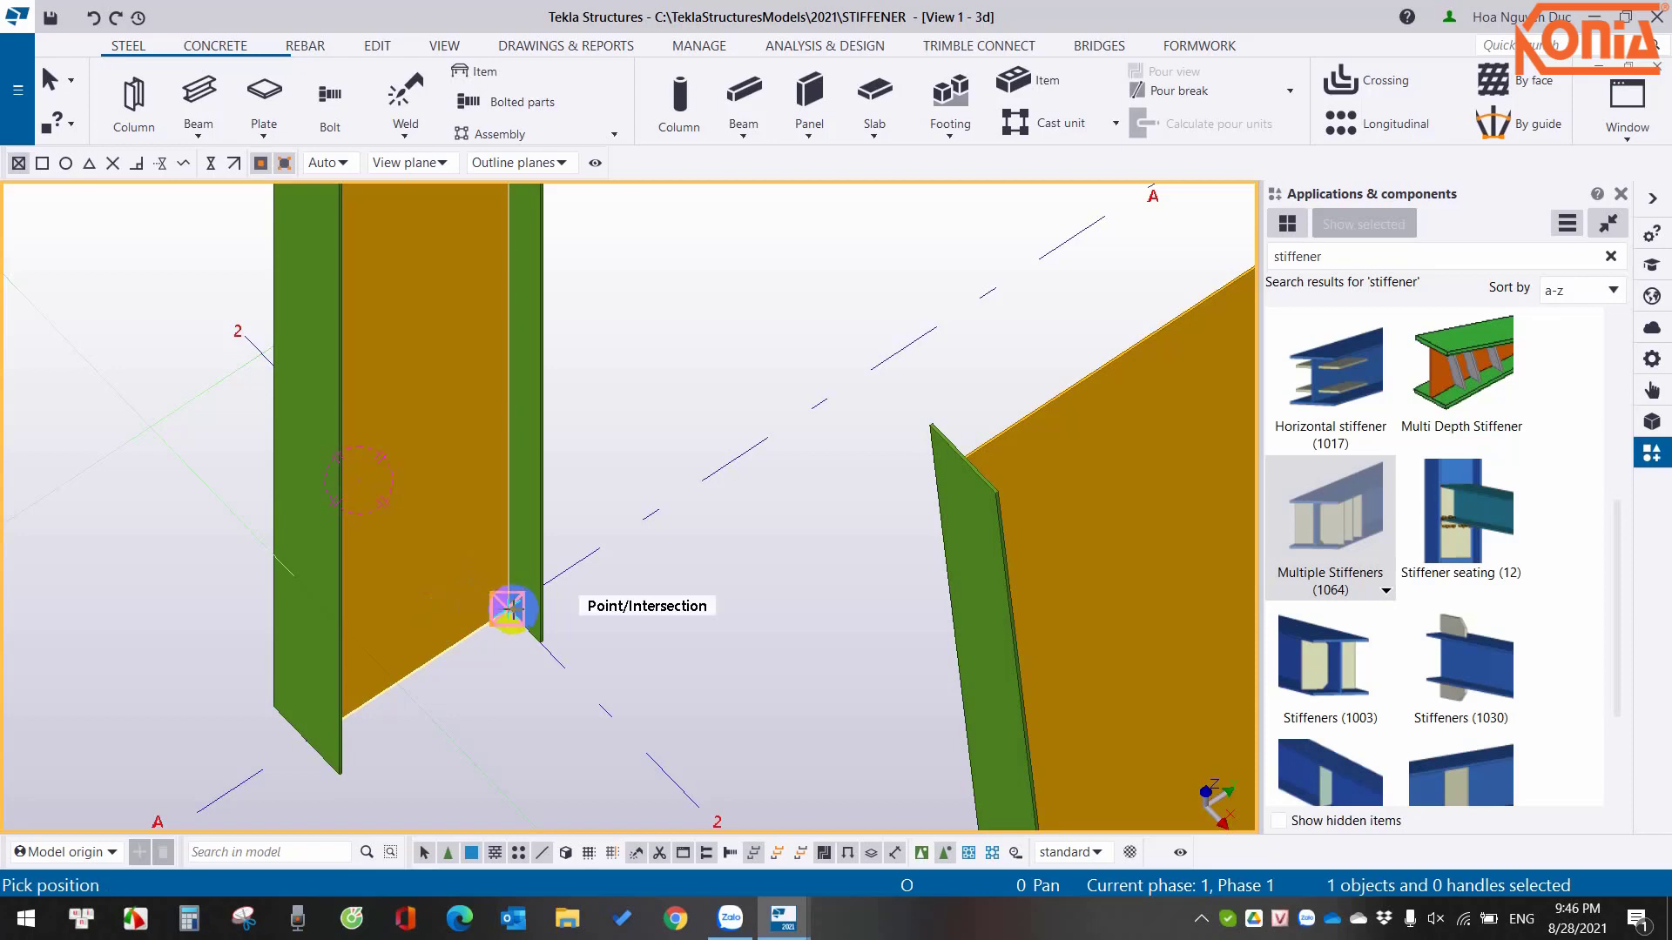
pyautogui.click(512, 611)
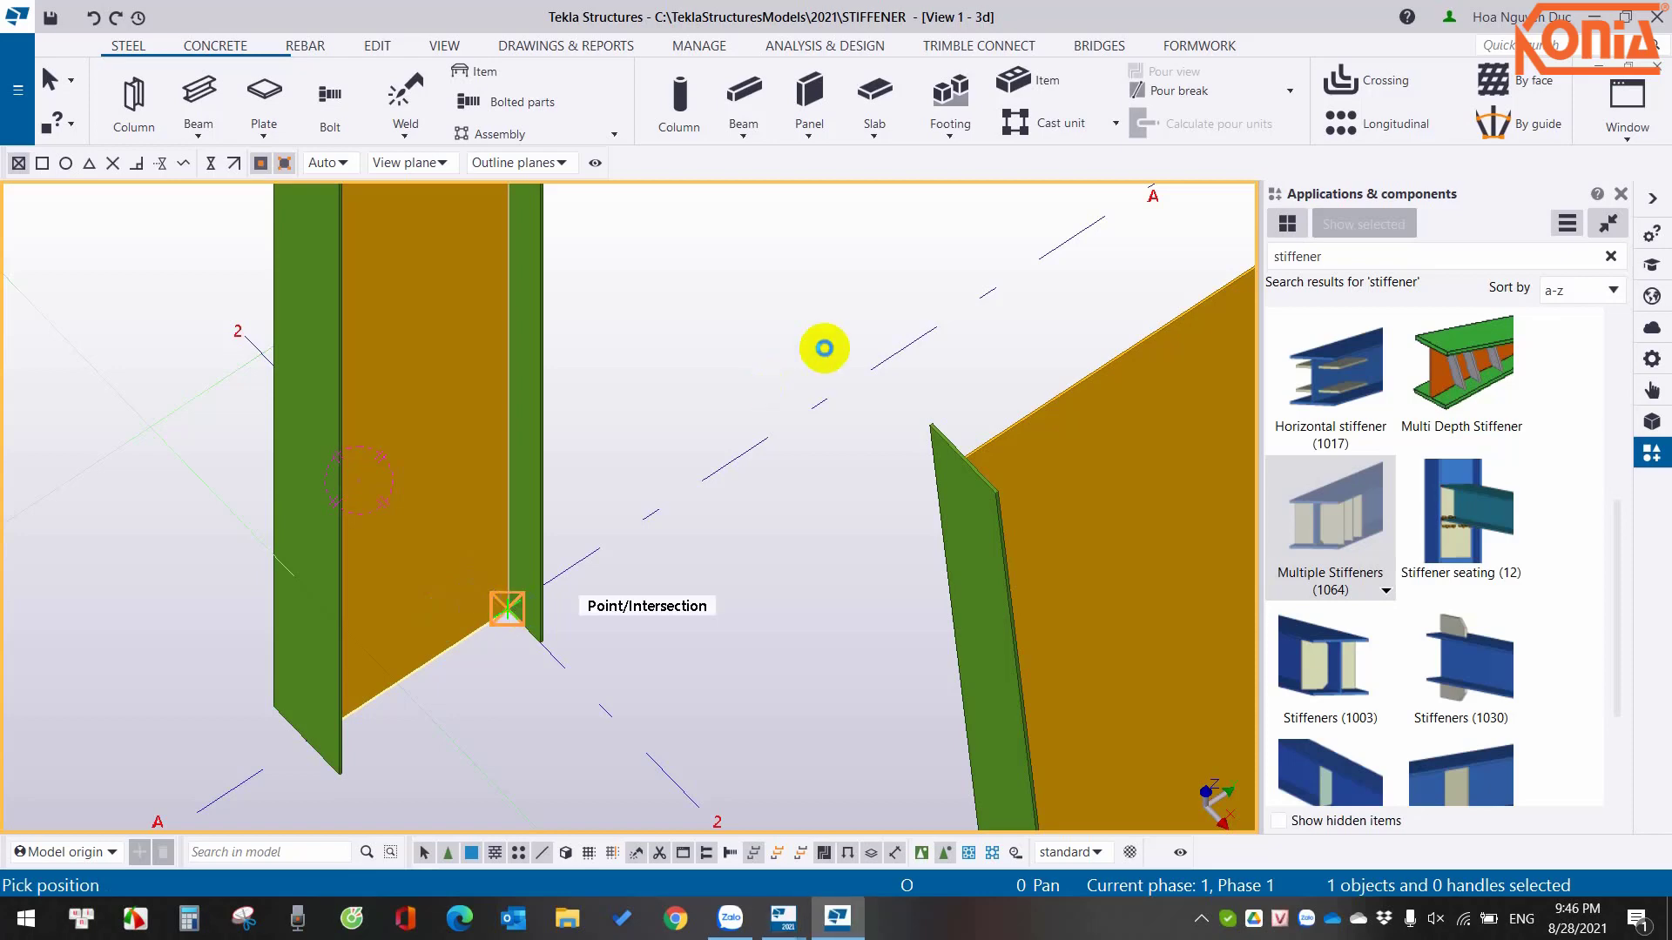
pyautogui.click(823, 348)
pyautogui.rightClick(821, 347)
pyautogui.click(832, 357)
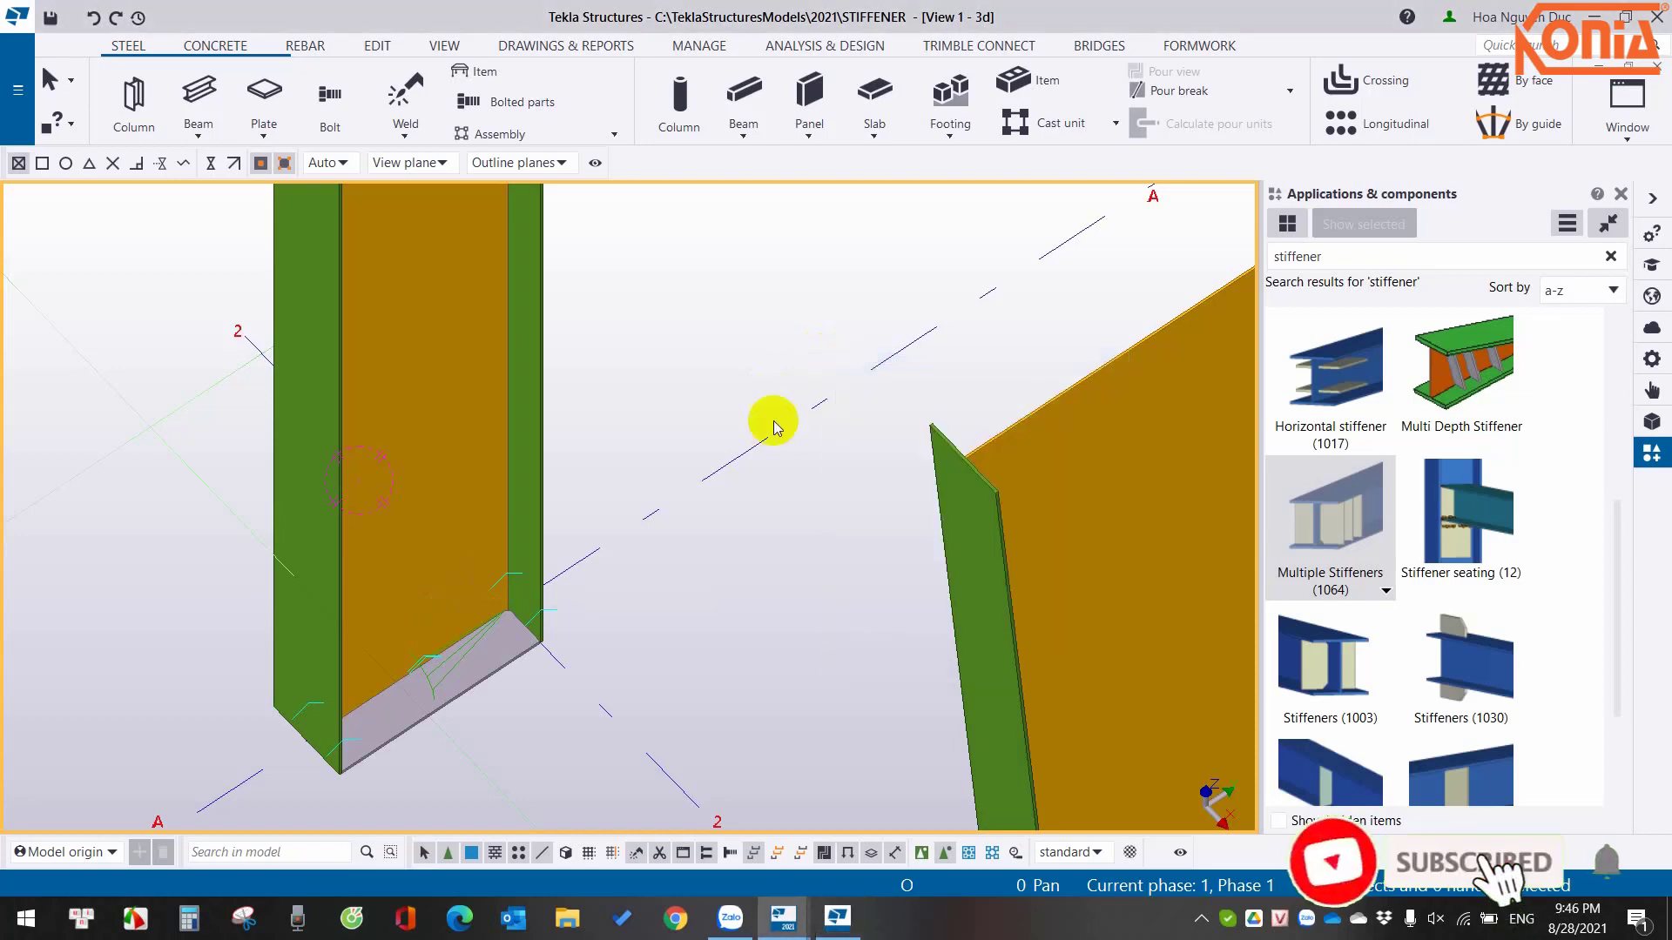
pyautogui.scroll(-3, 637, 520)
pyautogui.scroll(3, 637, 521)
pyautogui.click(512, 571)
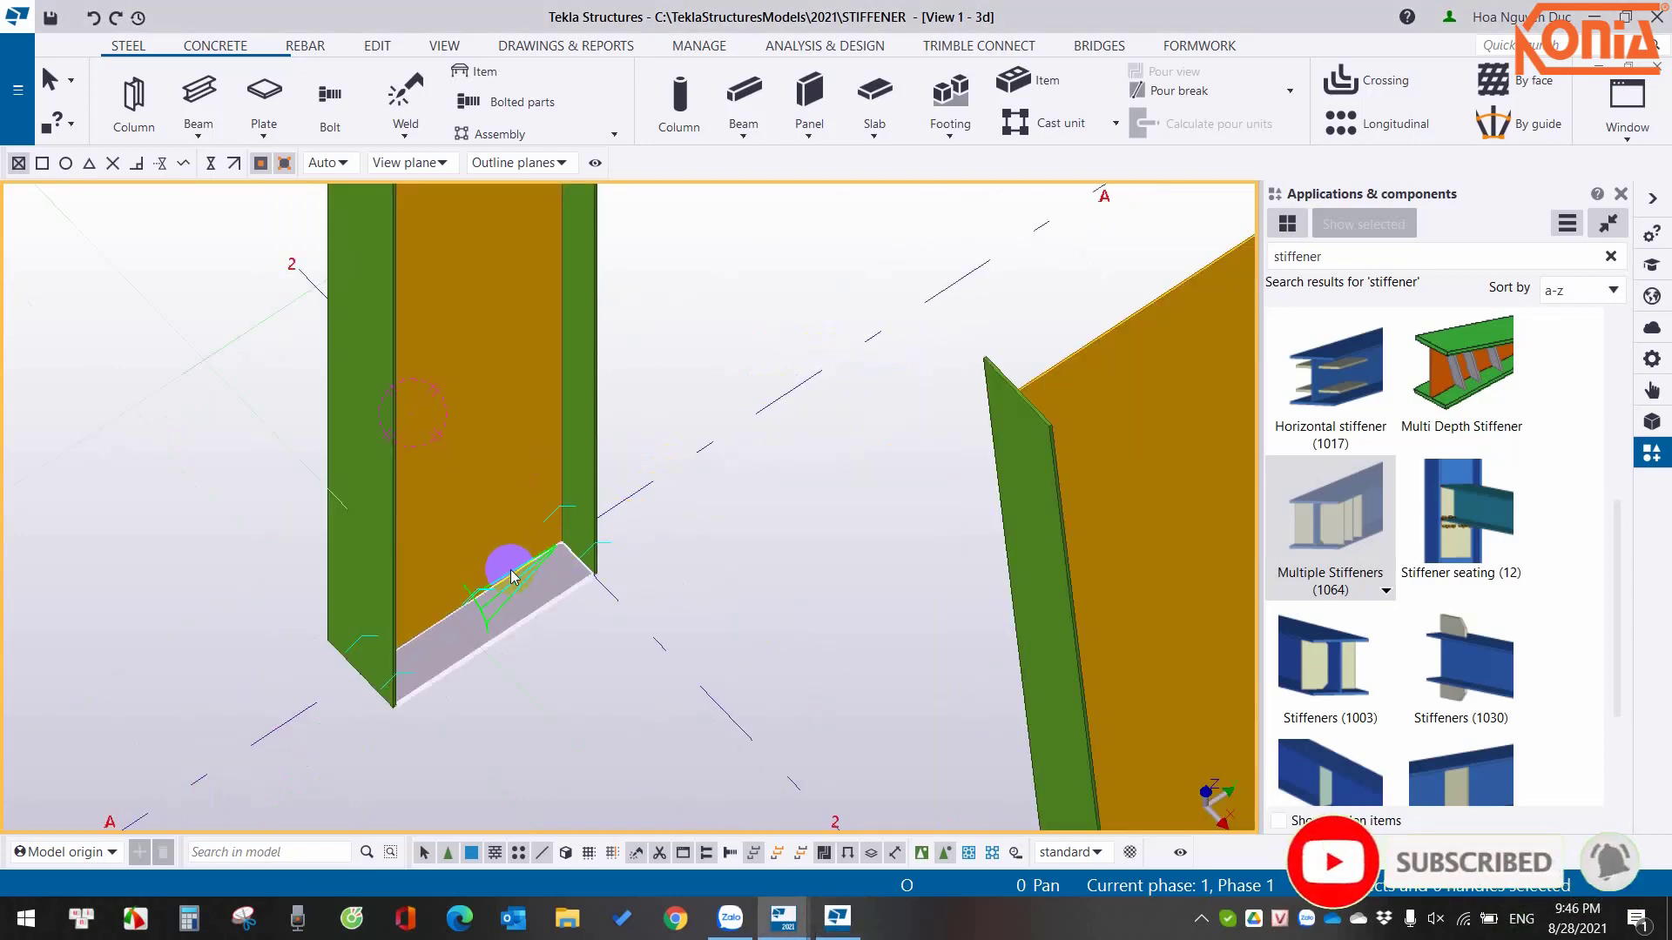
# Set the stiffener count to 5 and spacing to 500, and modify.
pyautogui.doubleClick(512, 574)
pyautogui.click(1048, 574)
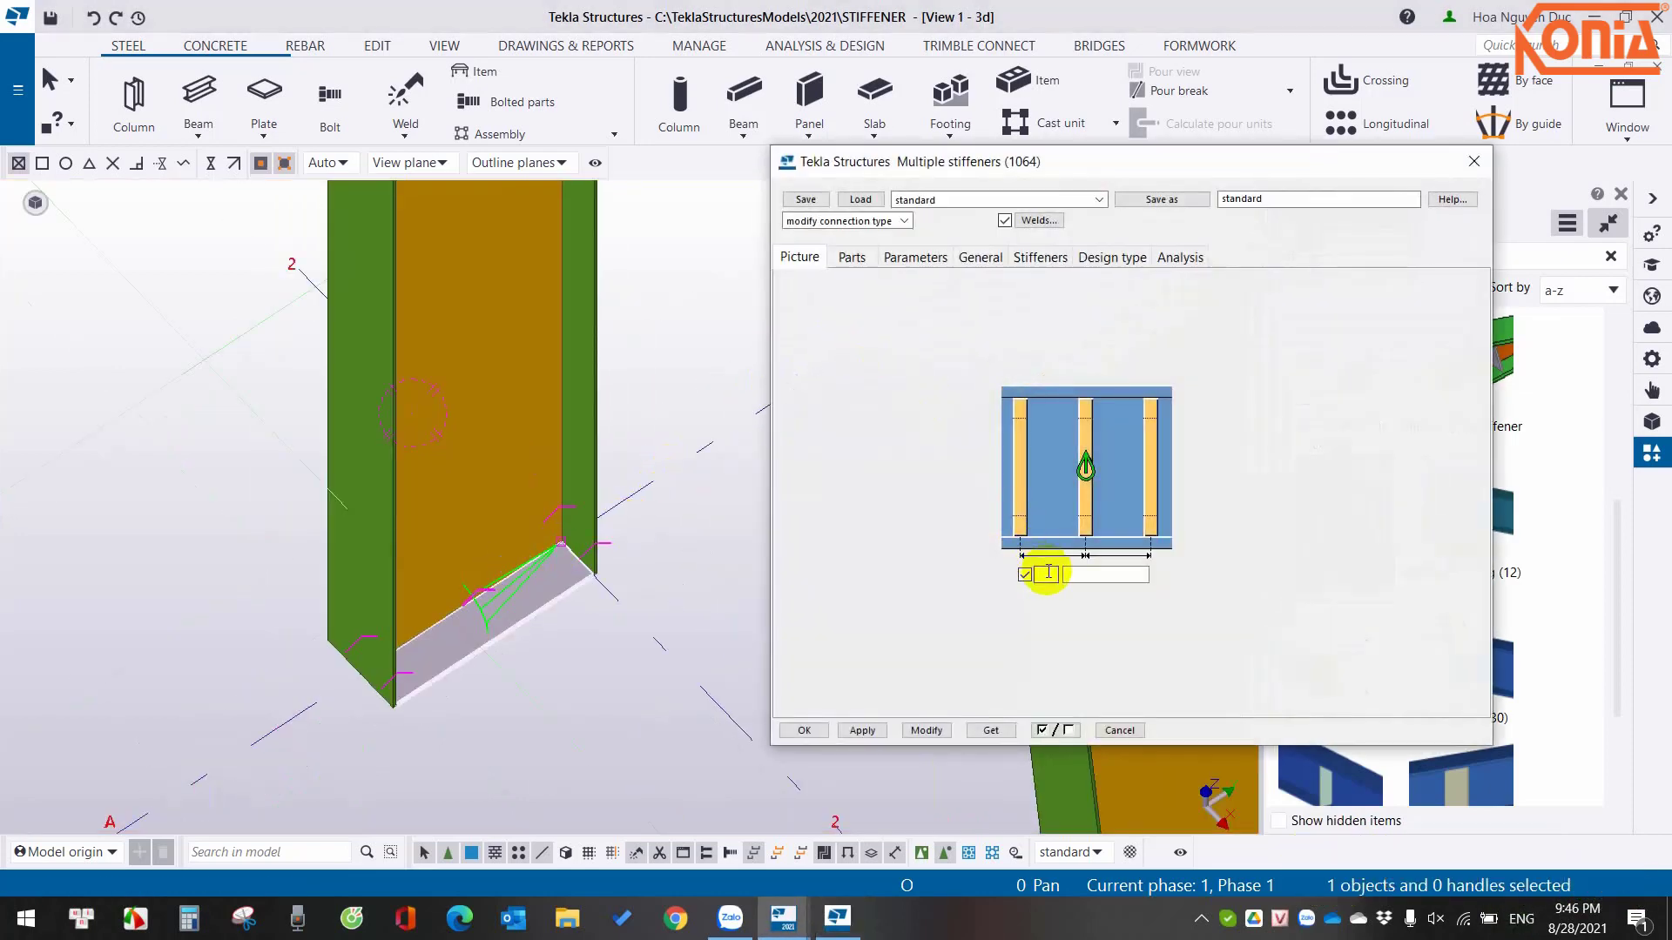
pyautogui.click(1088, 574)
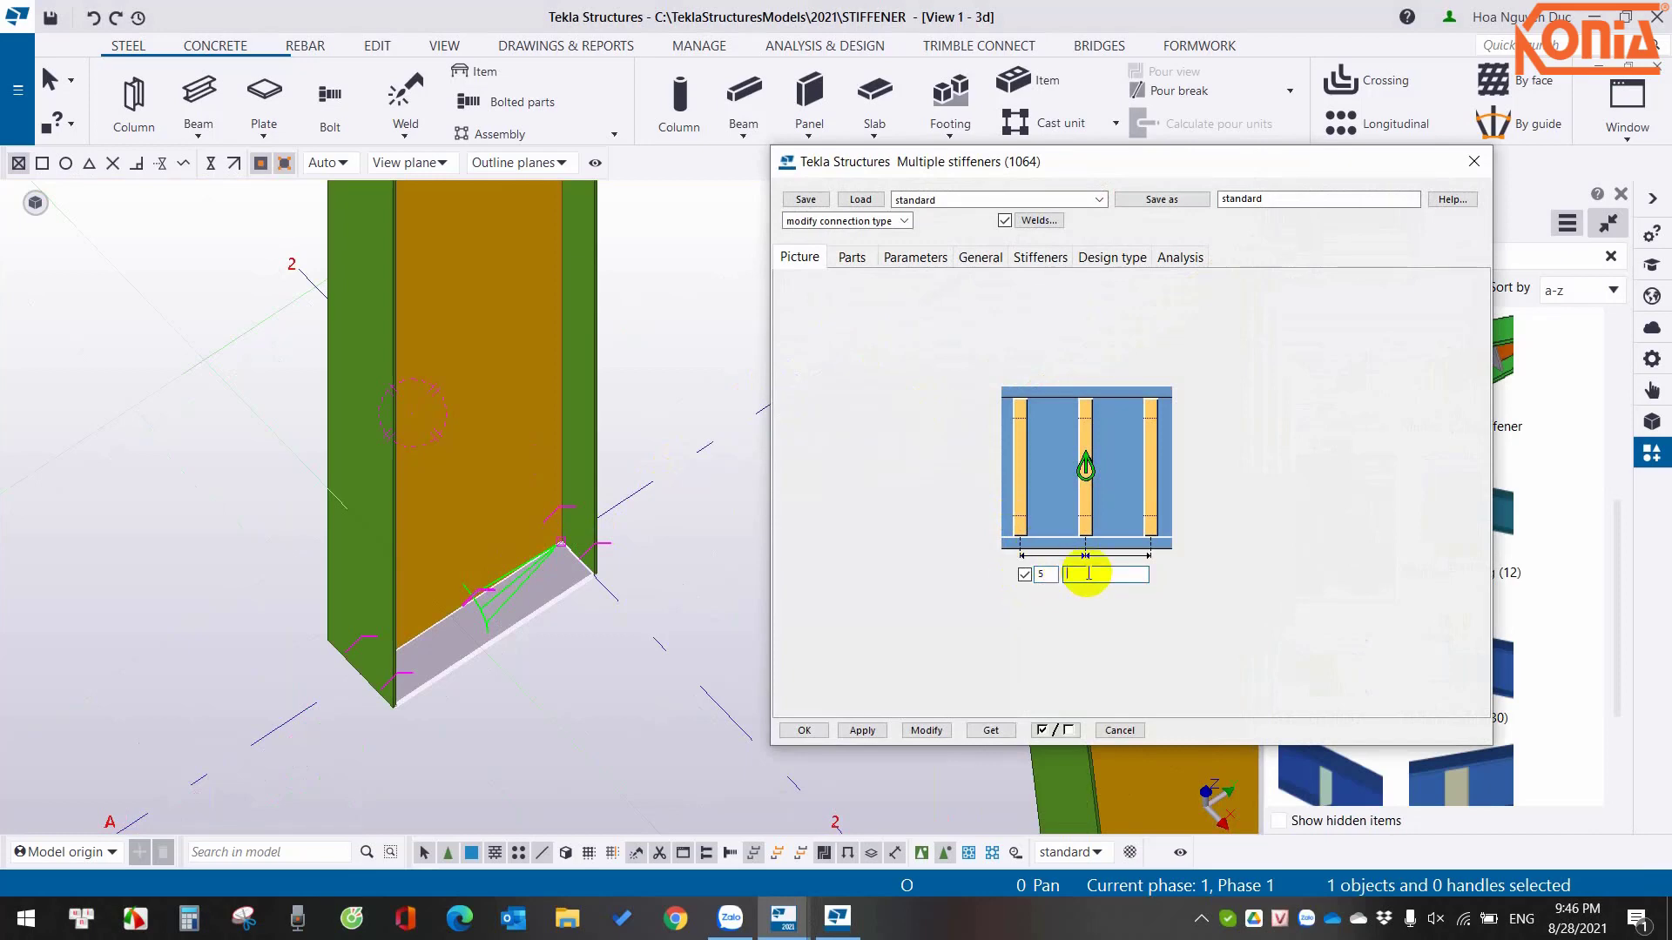
pyautogui.write('500')
pyautogui.click(926, 730)
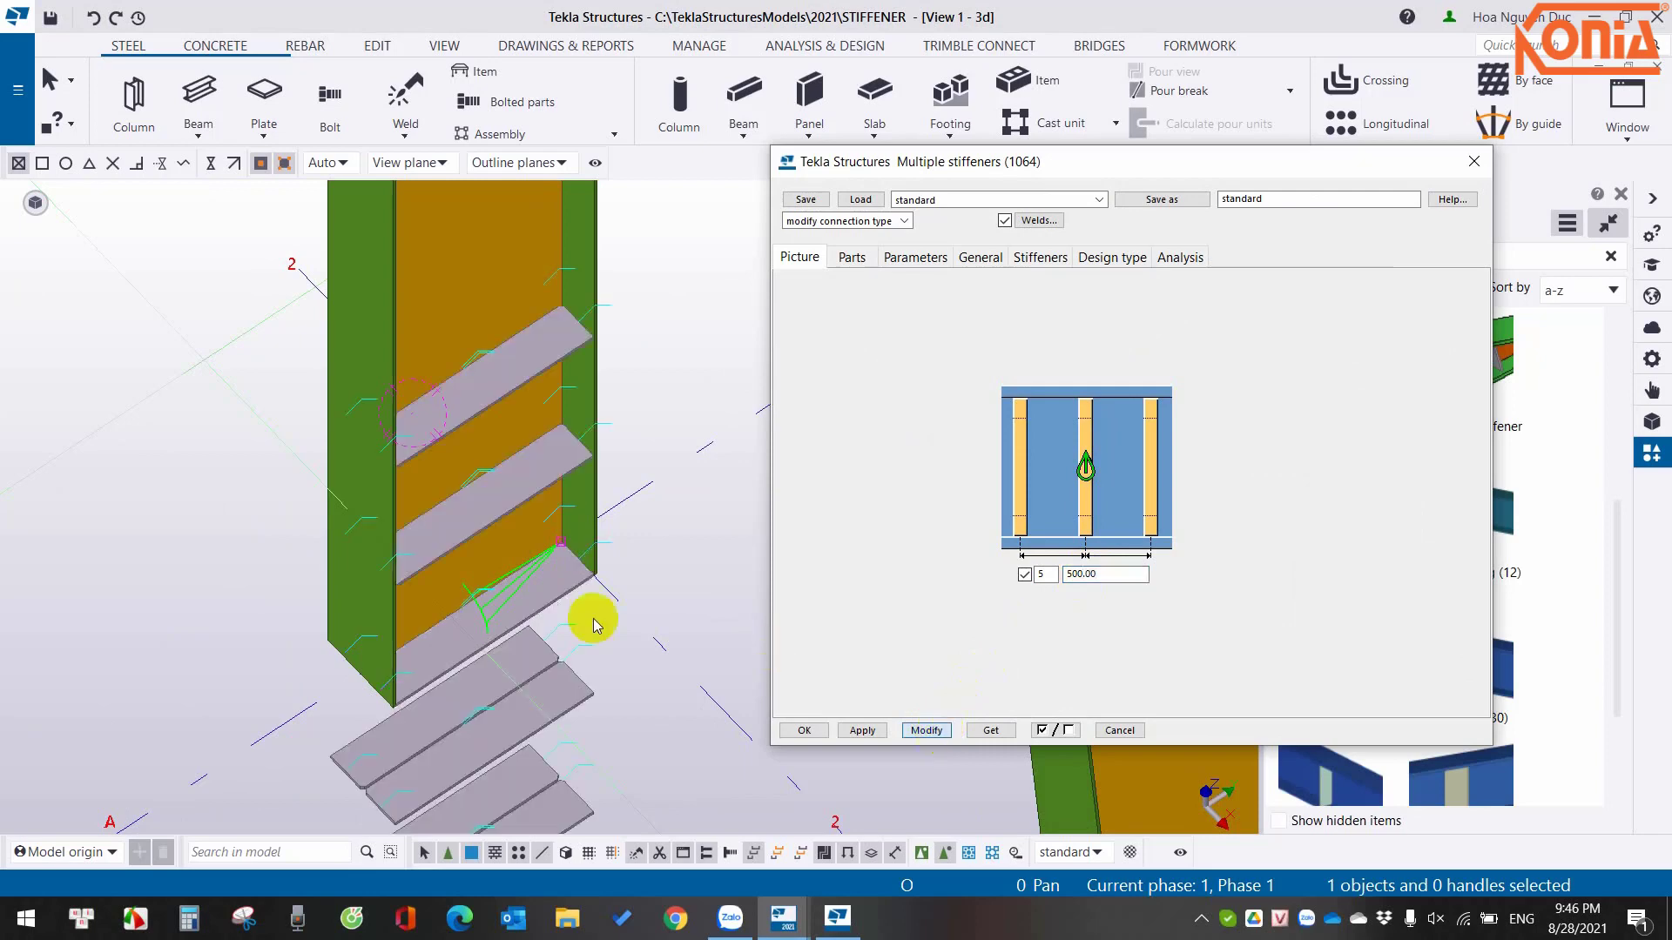
pyautogui.scroll(-2, 579, 620)
# Choose the from-end layout with a 500 distance, apply it, and redraw the view.
pyautogui.click(928, 258)
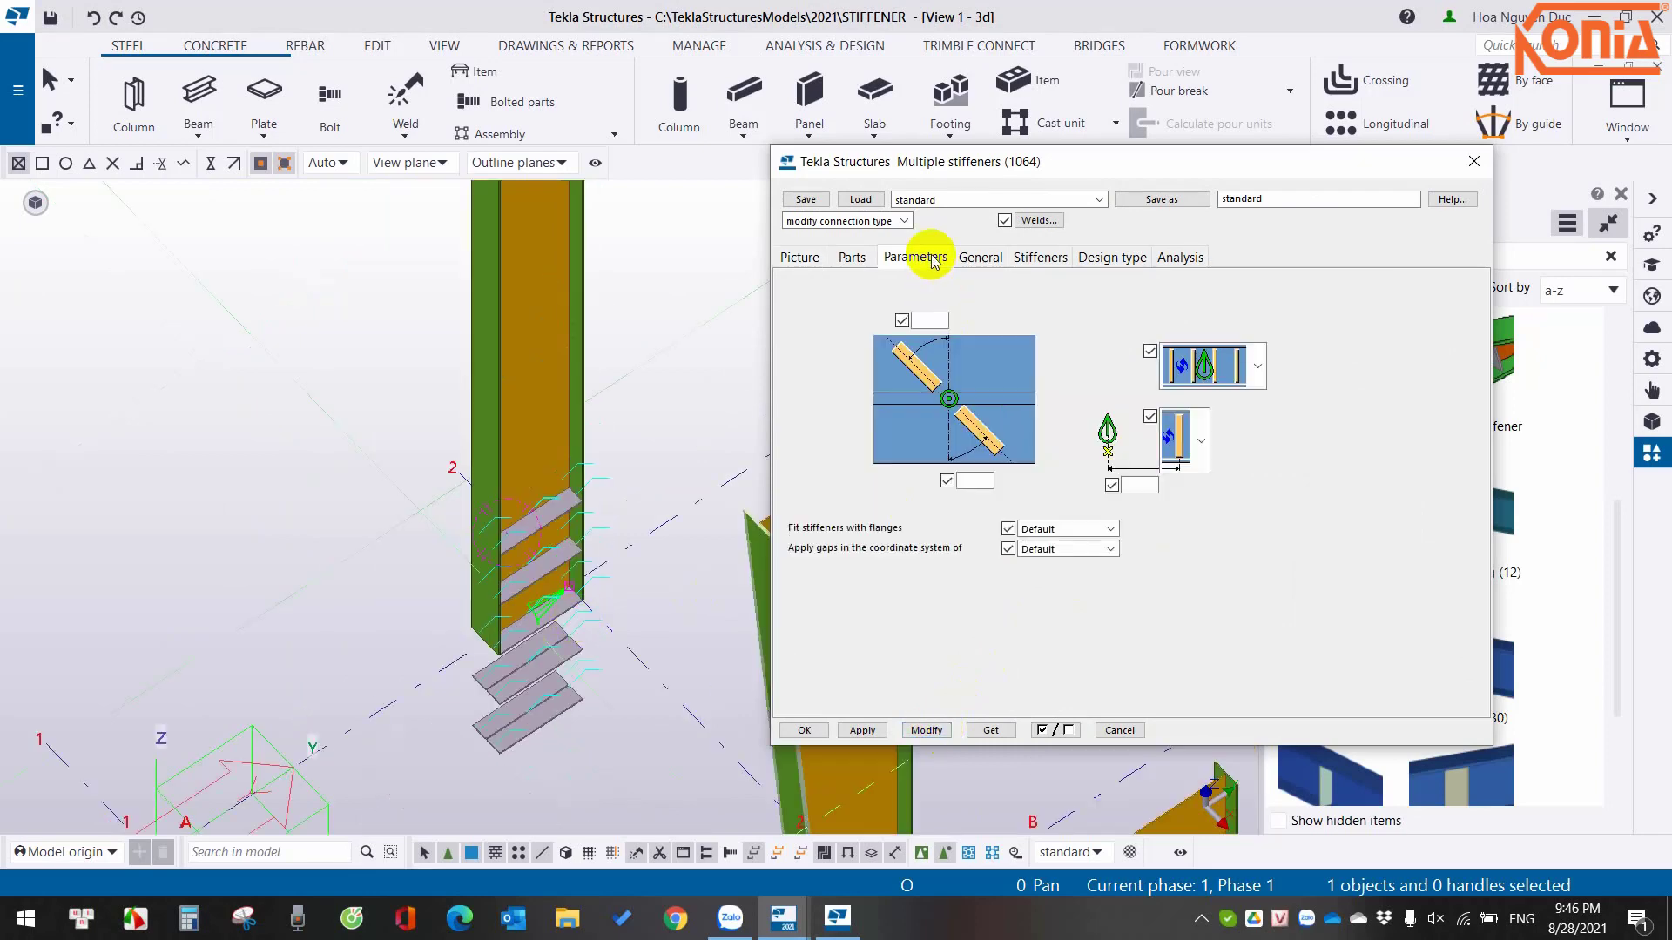
pyautogui.click(1232, 387)
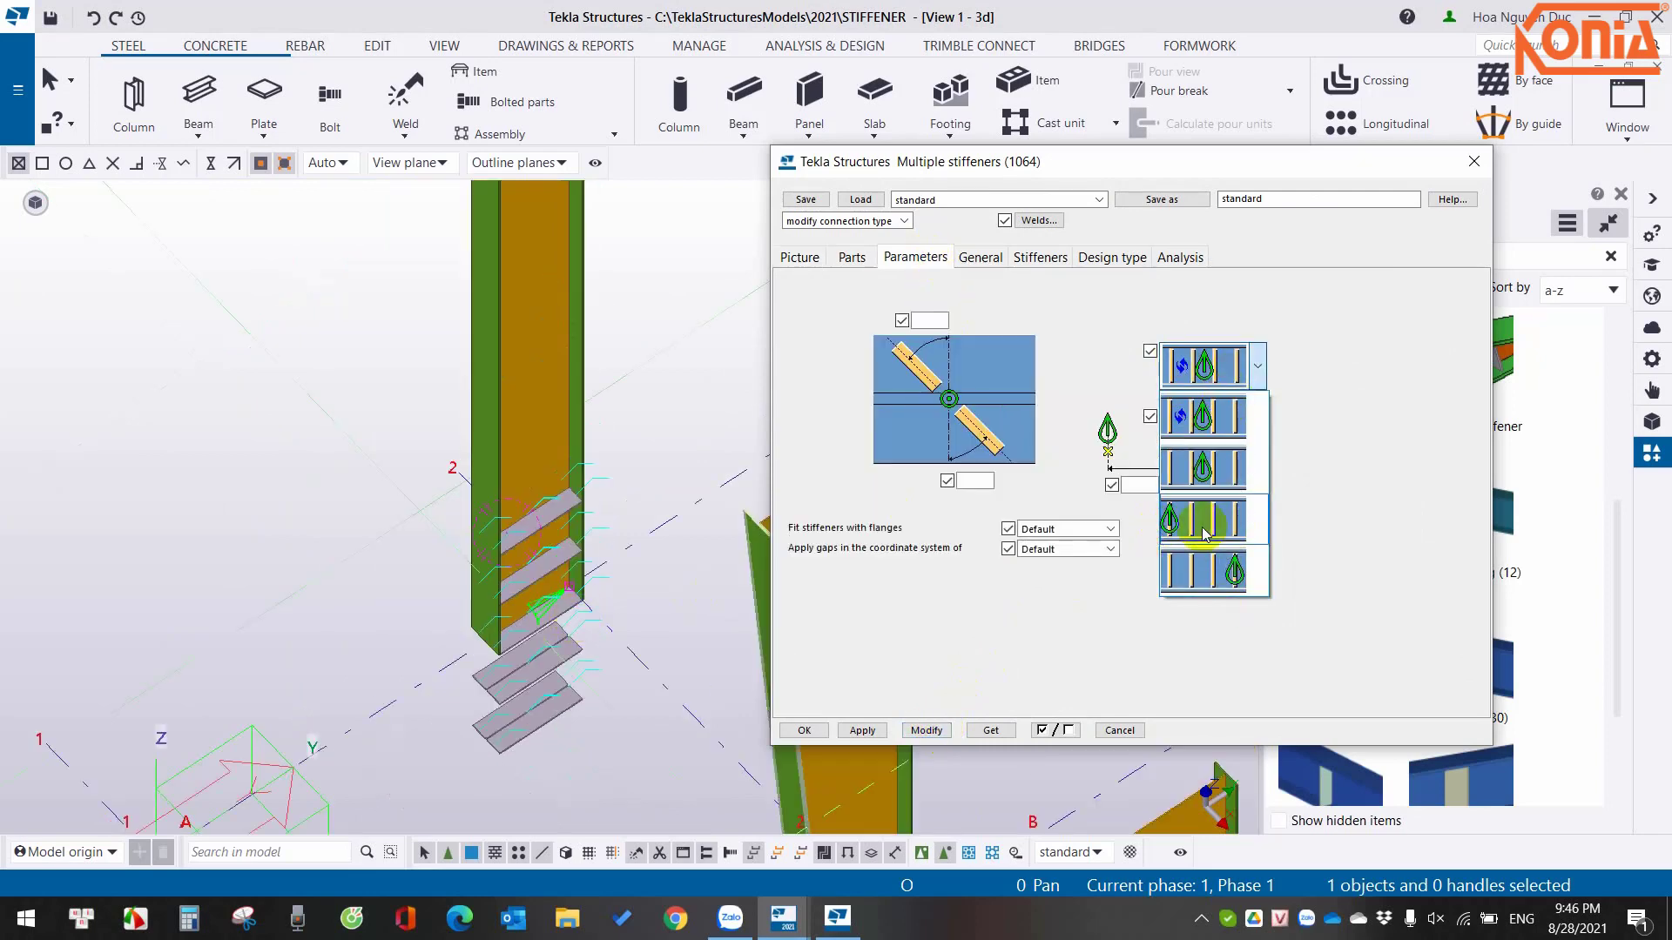
pyautogui.click(1204, 531)
pyautogui.click(927, 730)
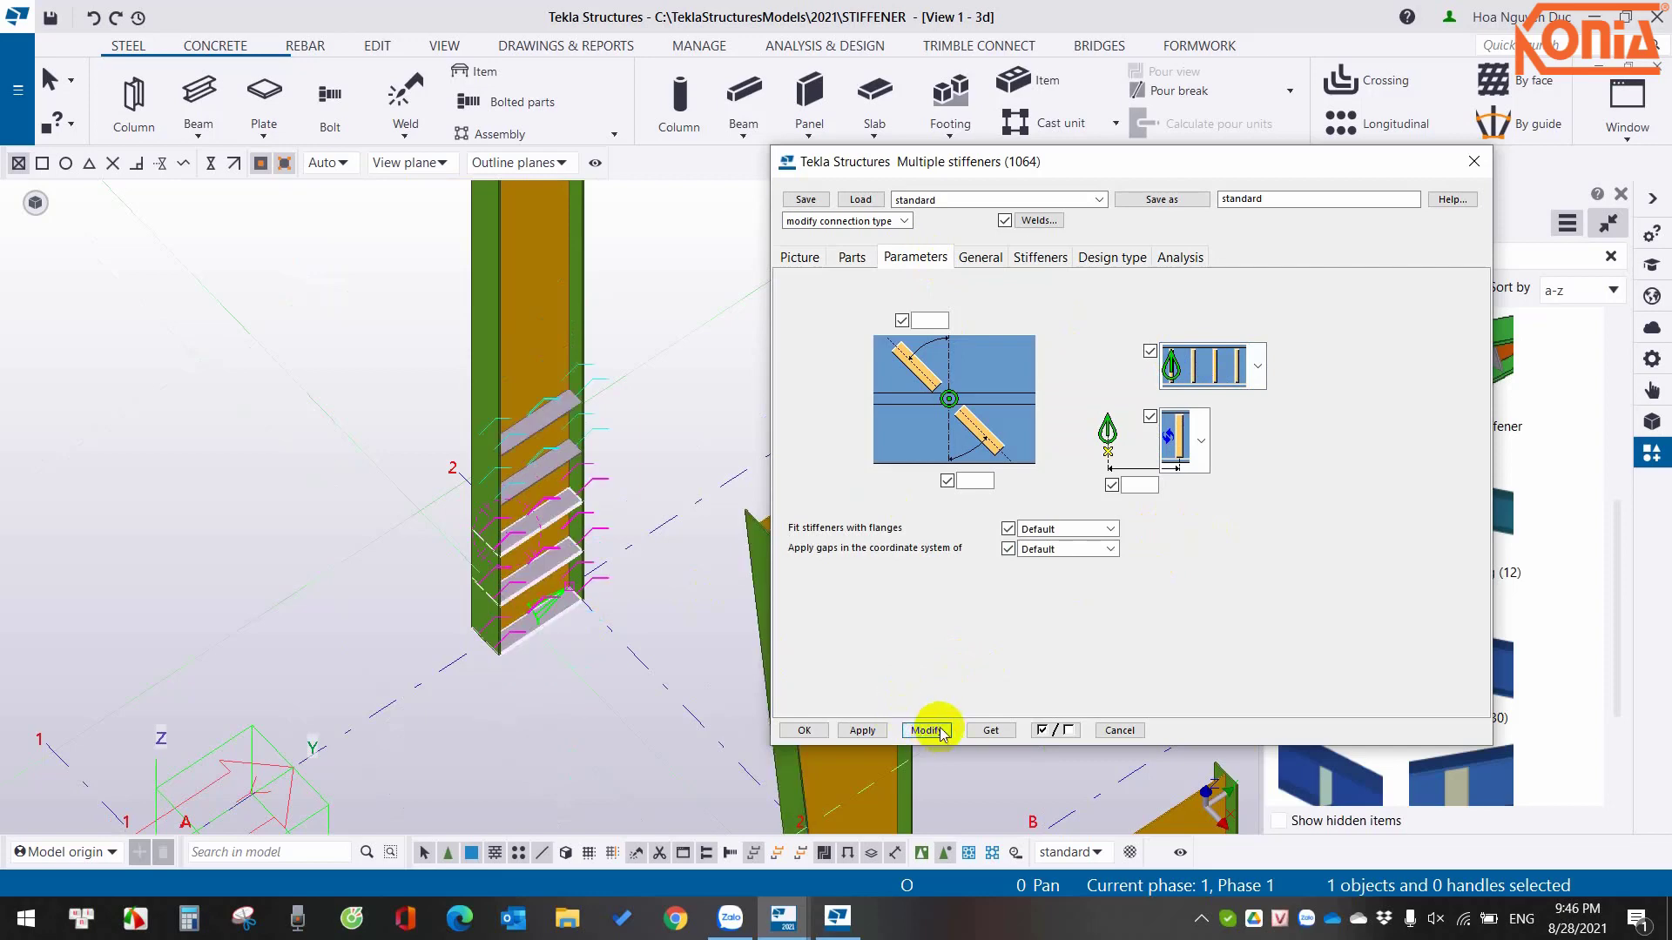
pyautogui.click(1134, 483)
pyautogui.write('3')
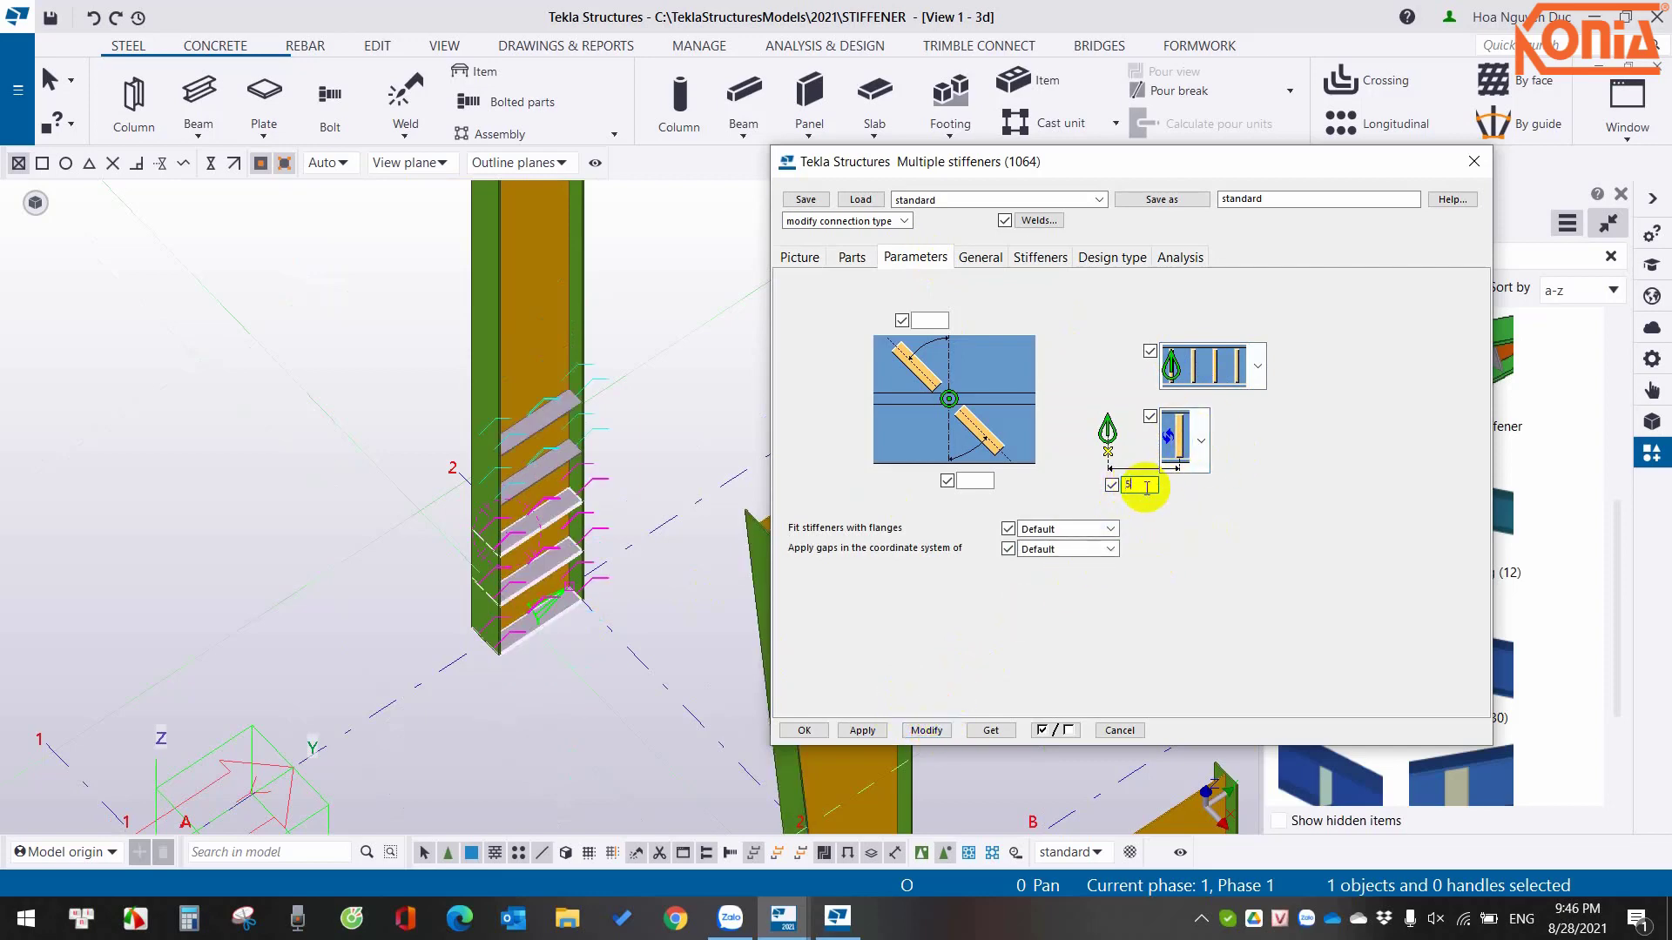
pyautogui.write('00')
pyautogui.click(926, 731)
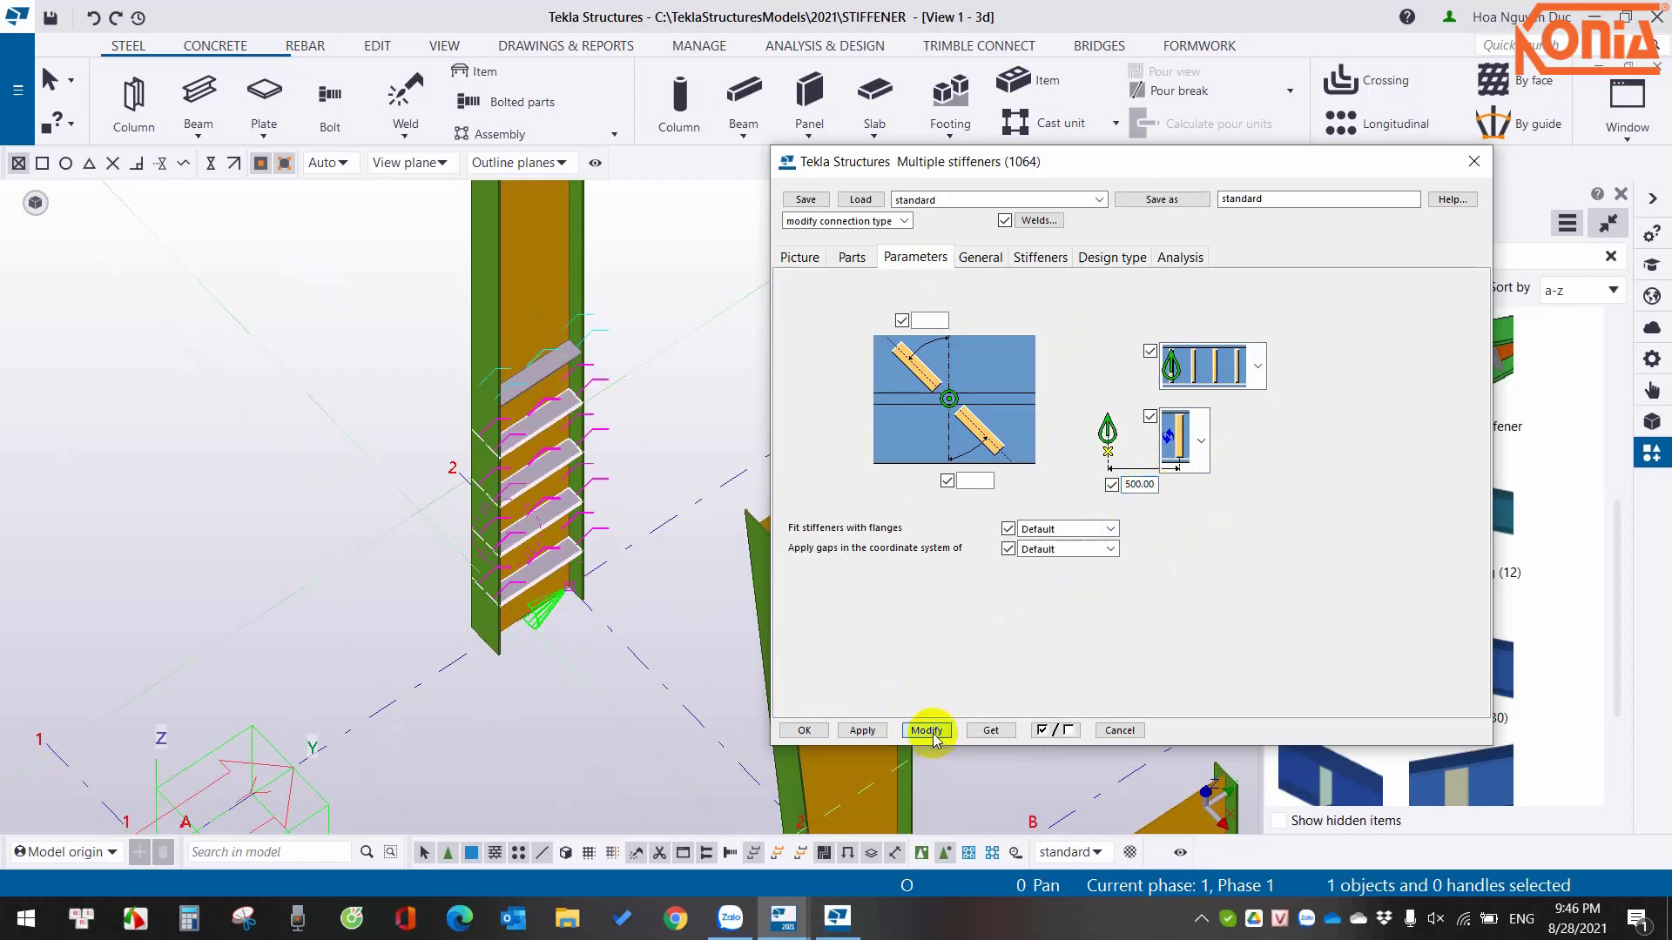
pyautogui.click(863, 730)
pyautogui.rightClick(705, 402)
pyautogui.click(735, 519)
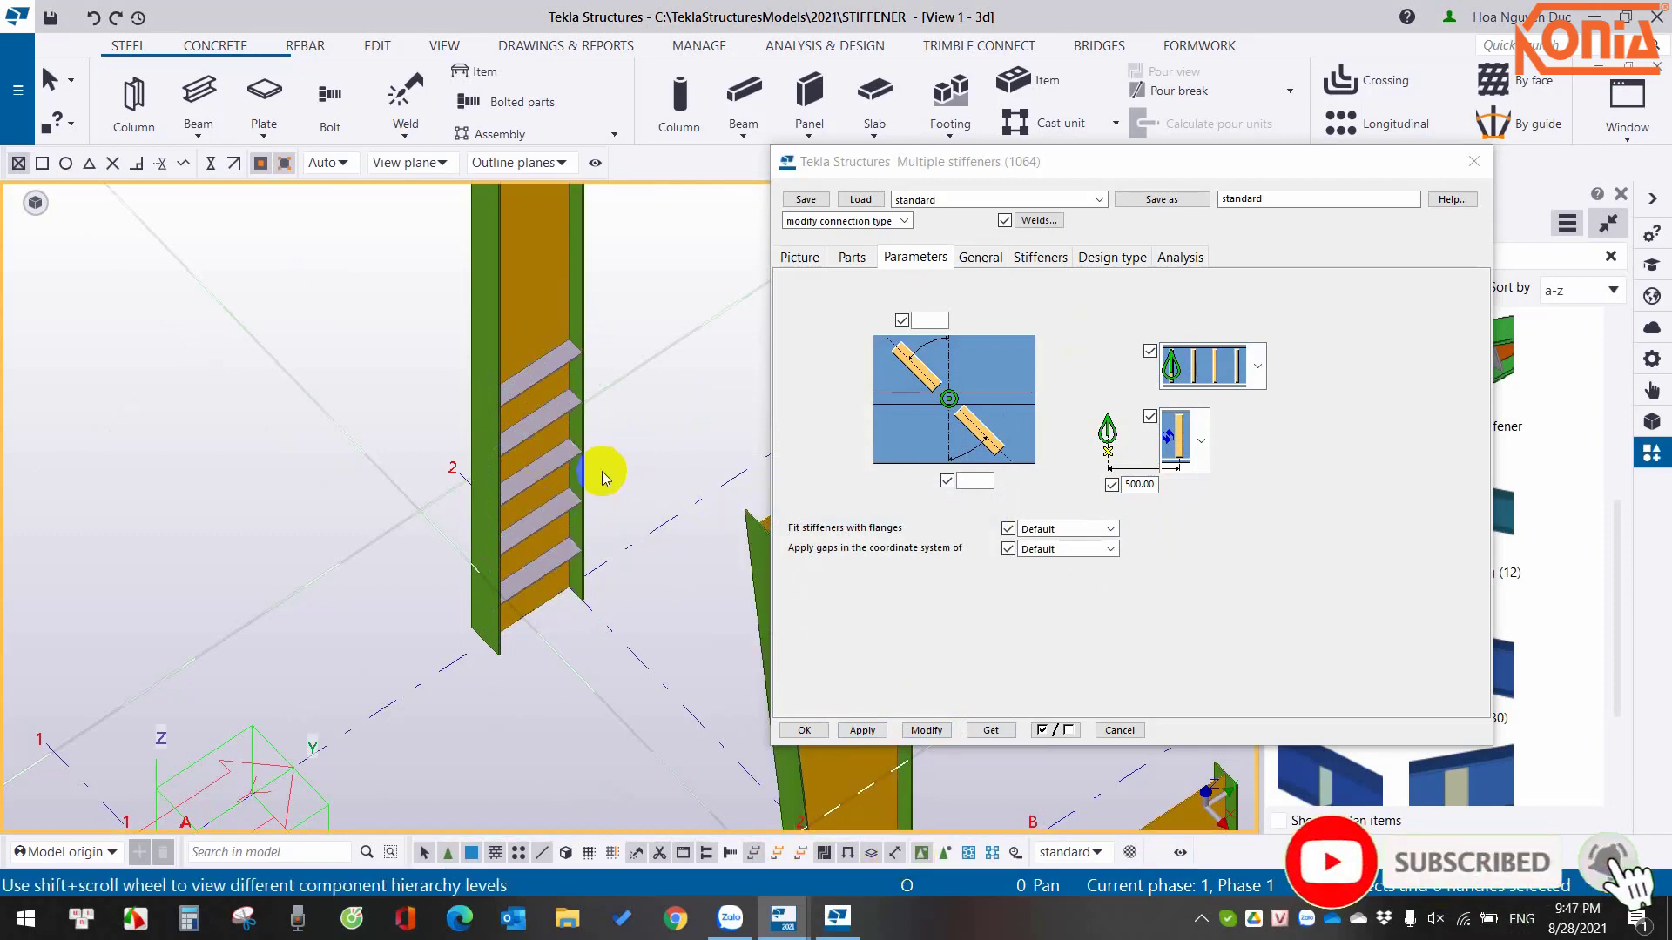
# Select the stiffened column and edit the stiffener spacing on the Picture tab.
pyautogui.click(567, 436)
pyautogui.scroll(3, 567, 435)
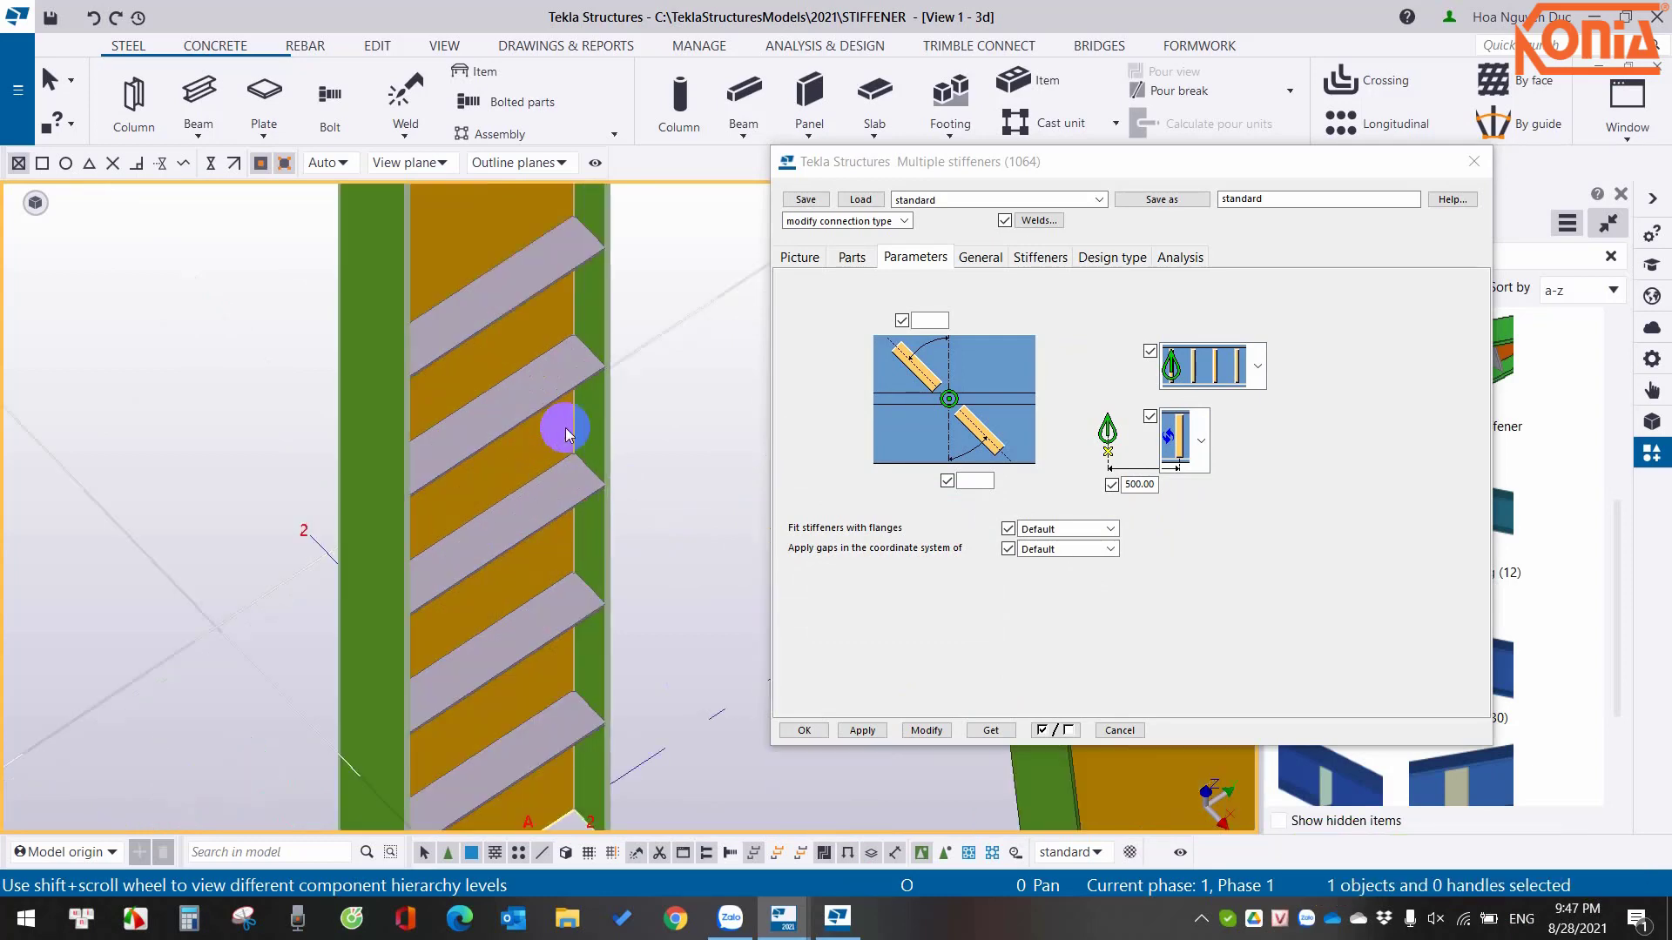
pyautogui.click(797, 258)
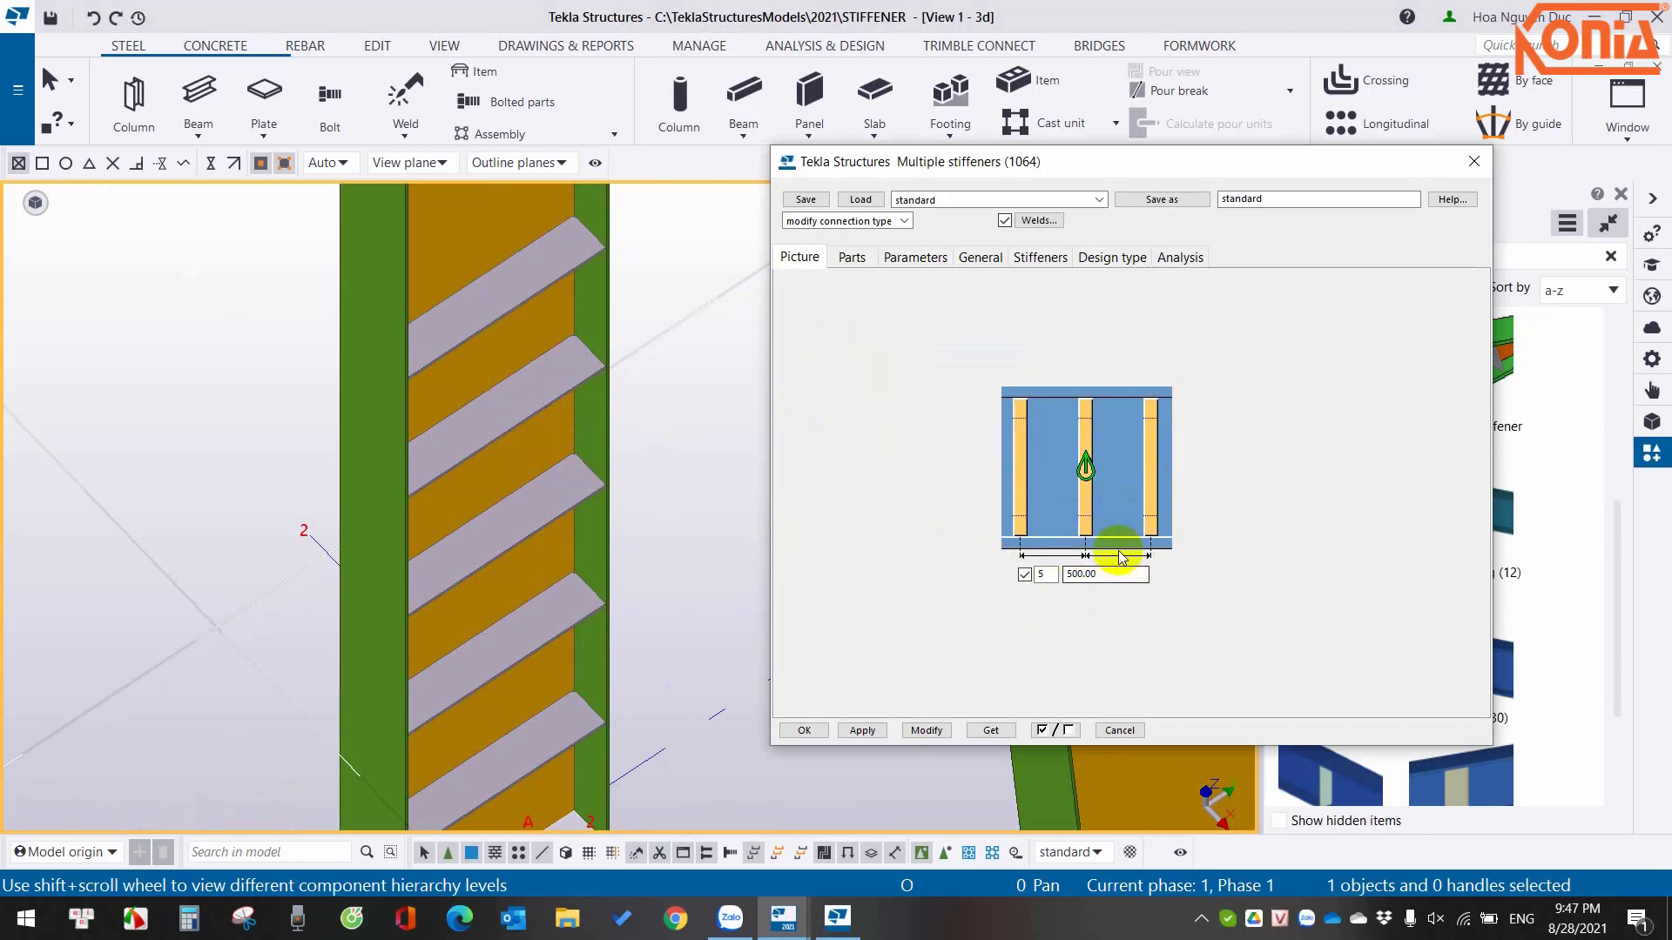
pyautogui.click(1119, 573)
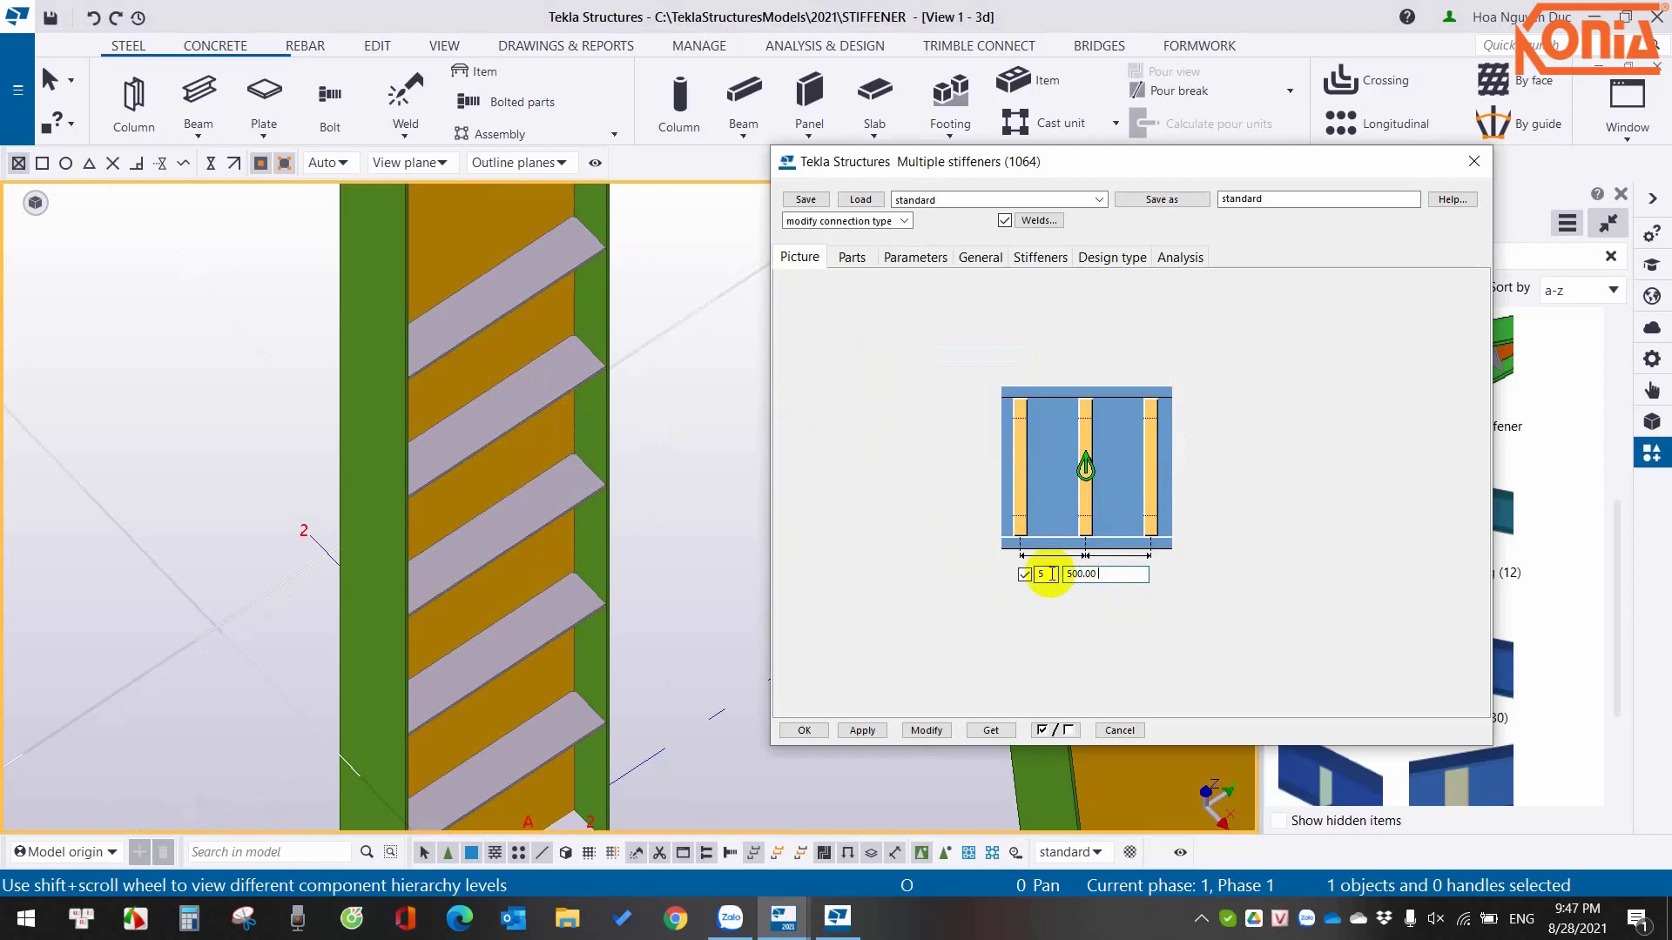
pyautogui.doubleClick(1093, 573)
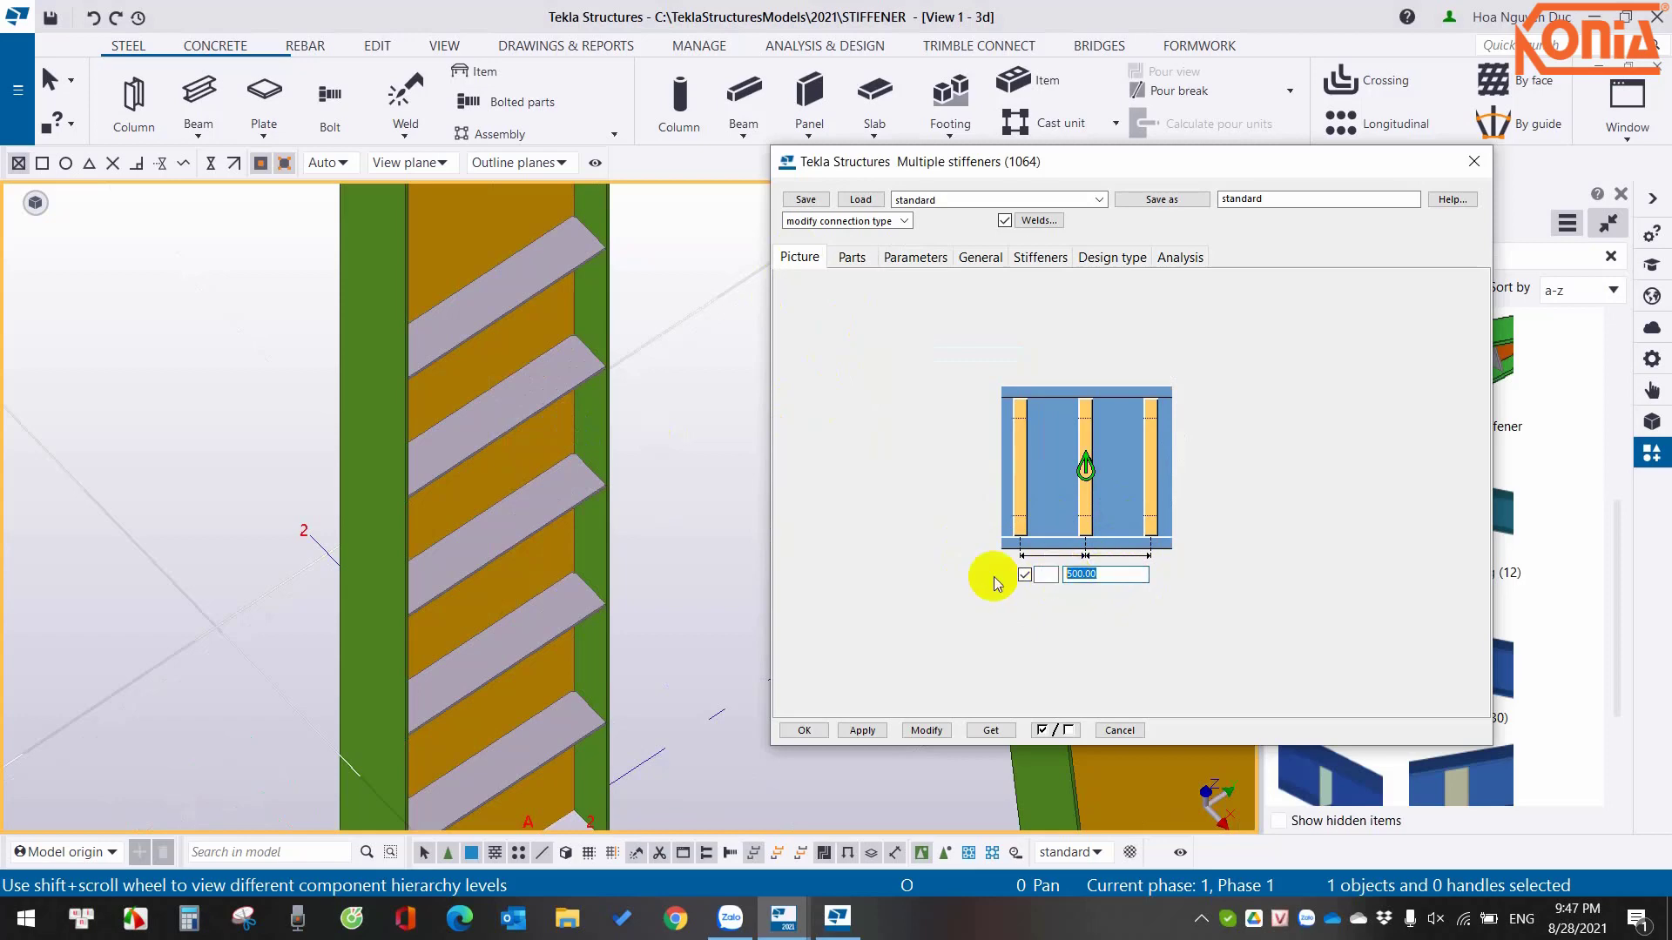
pyautogui.write('500')
pyautogui.click(1099, 572)
pyautogui.scroll(-5, 616, 504)
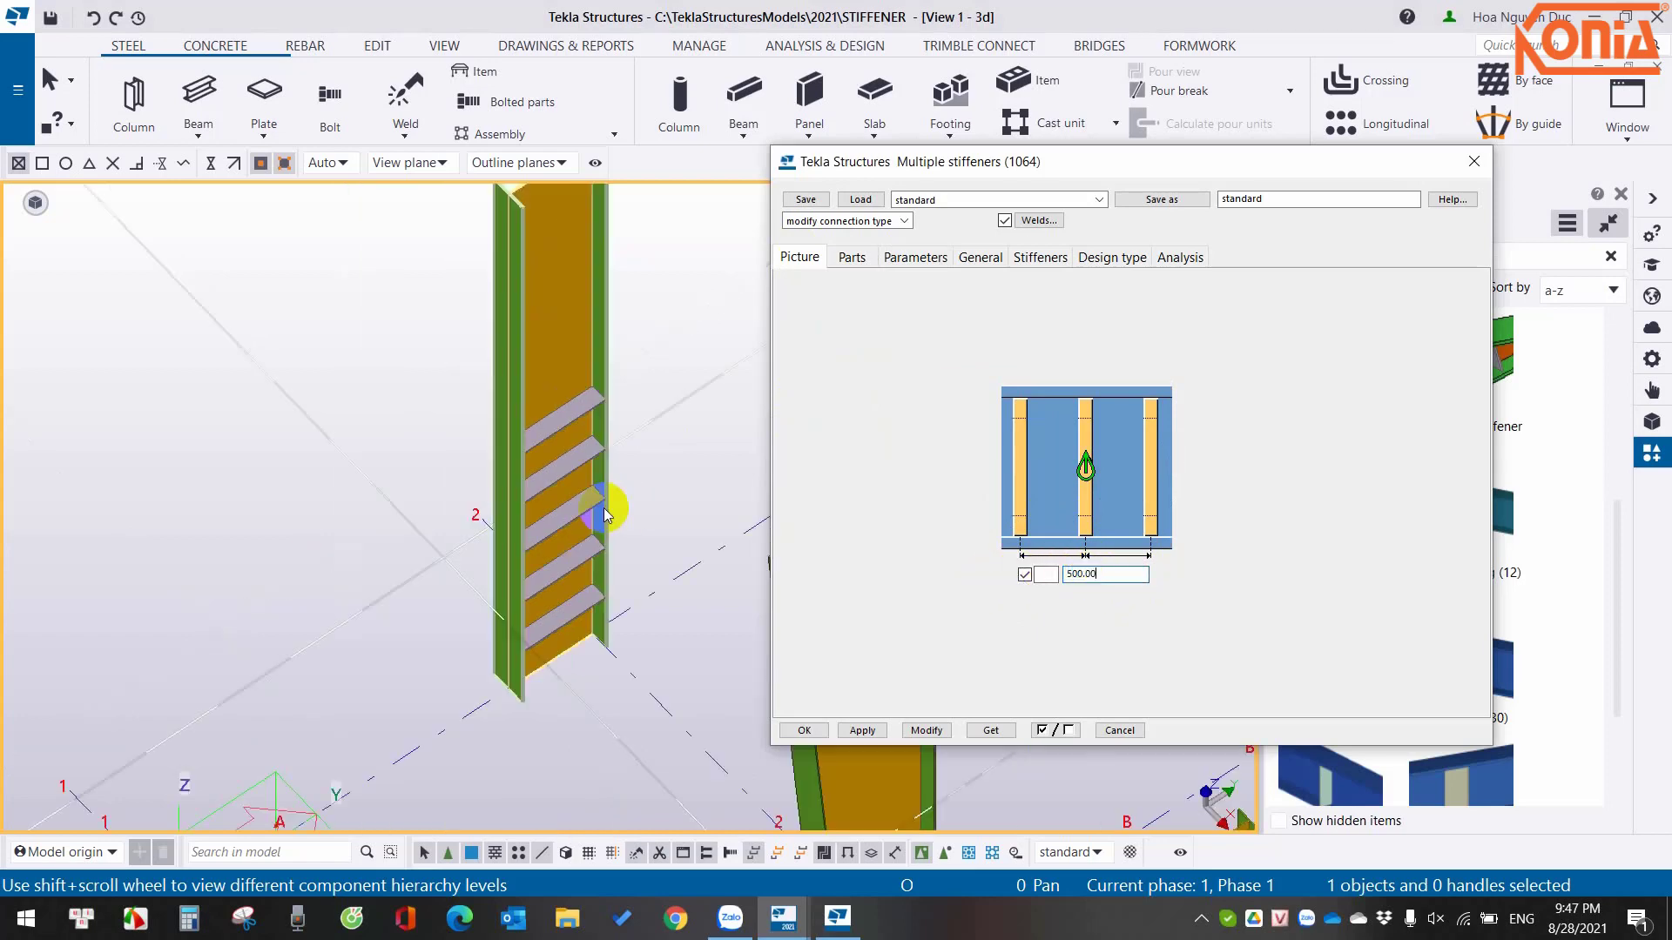
pyautogui.click(1116, 572)
pyautogui.write('1000 1500')
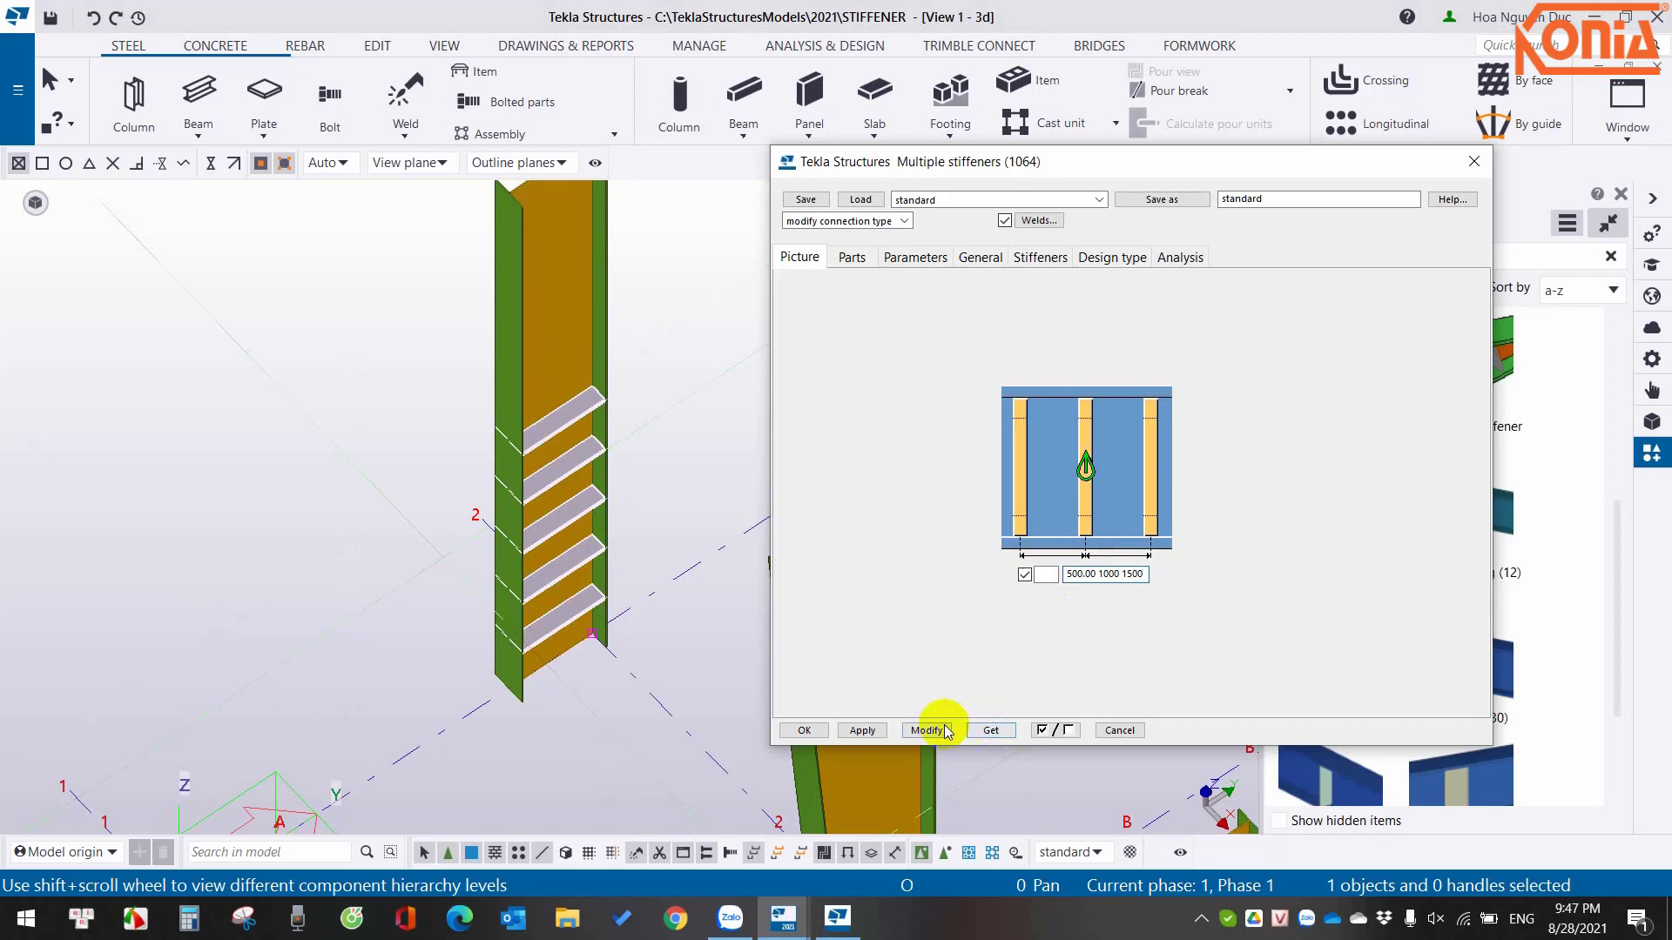
pyautogui.click(926, 730)
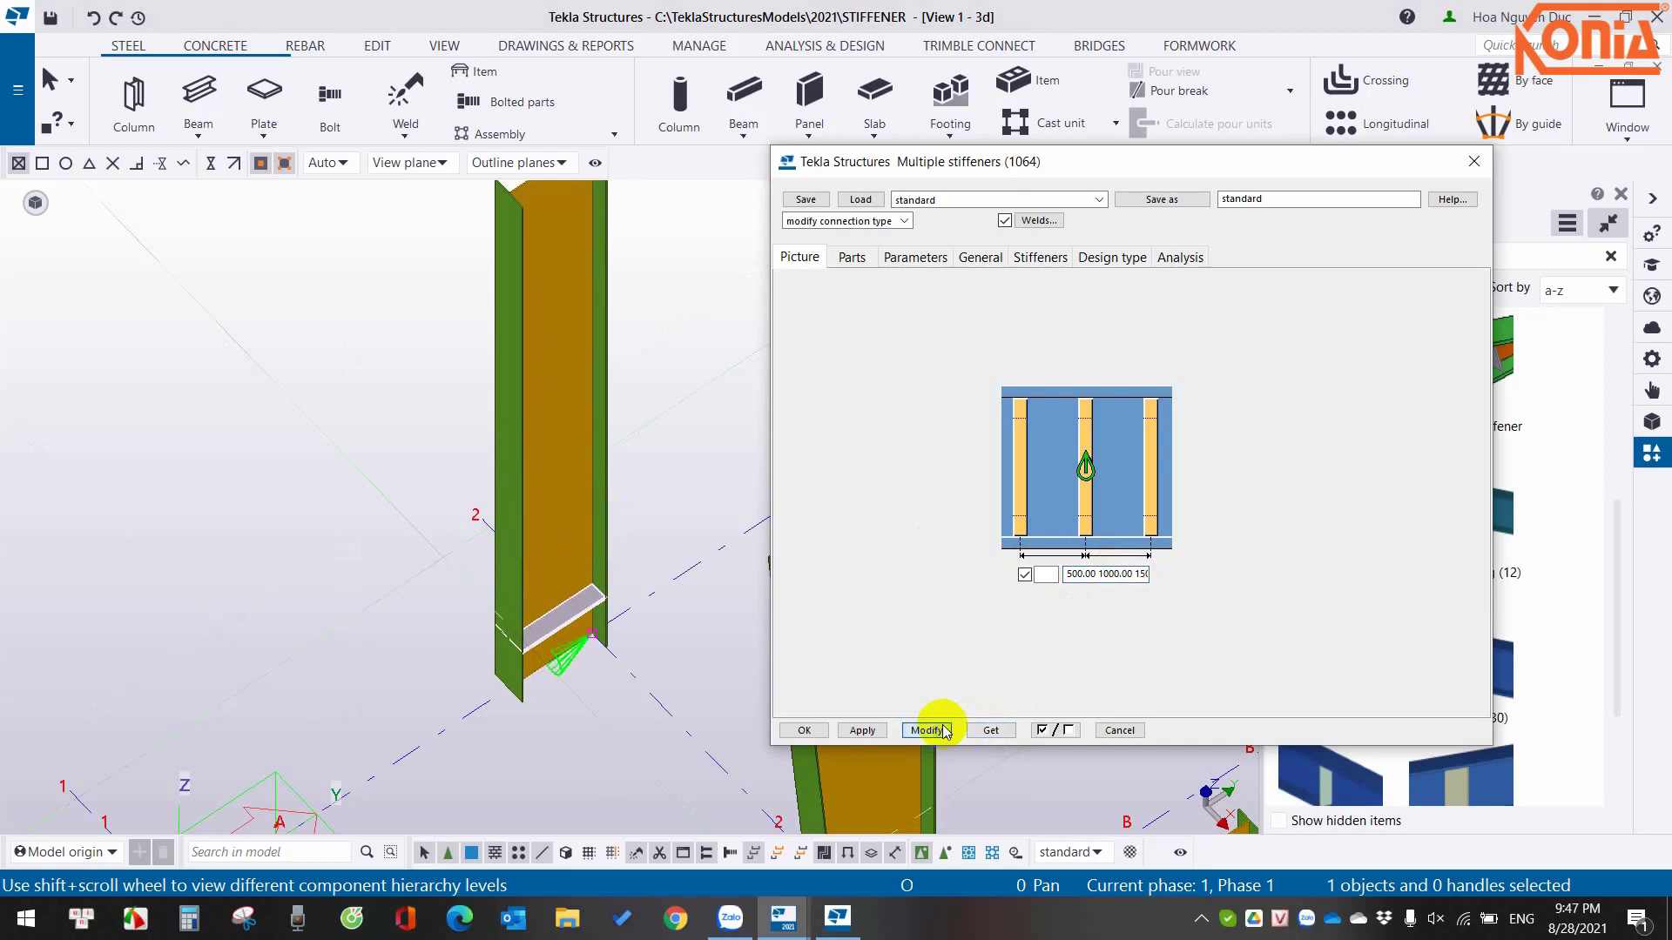
# Apply five stiffeners at 500 spacing, then select the left thickness field on Parts.
pyautogui.click(558, 601)
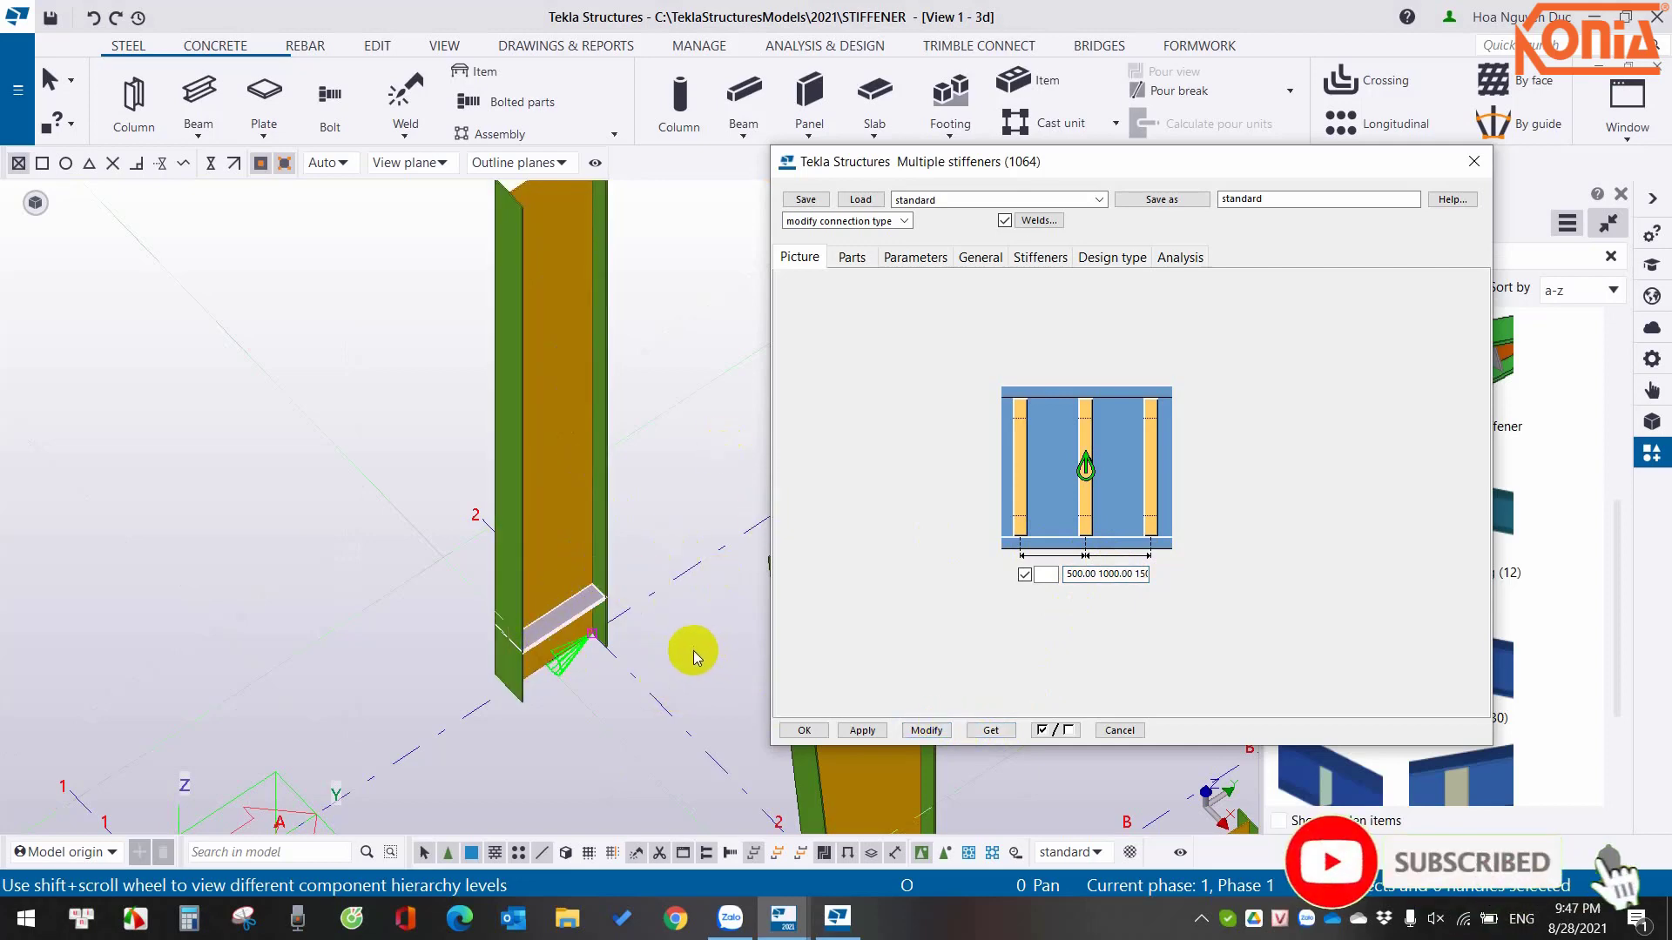
pyautogui.doubleClick(1073, 573)
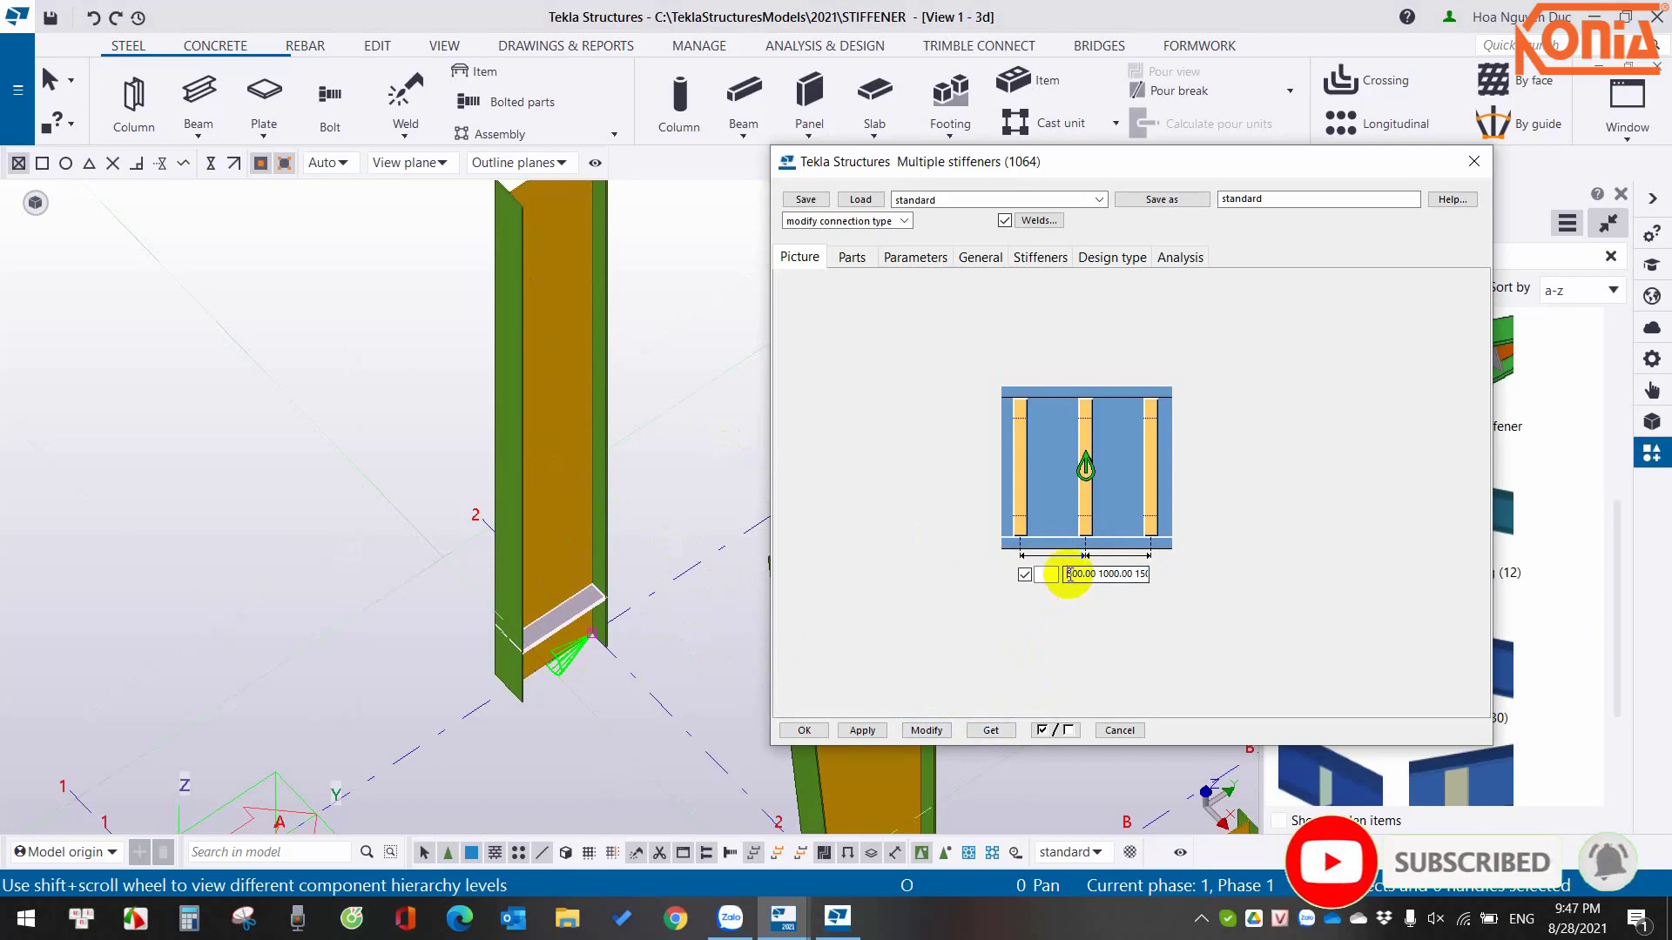
pyautogui.write('500')
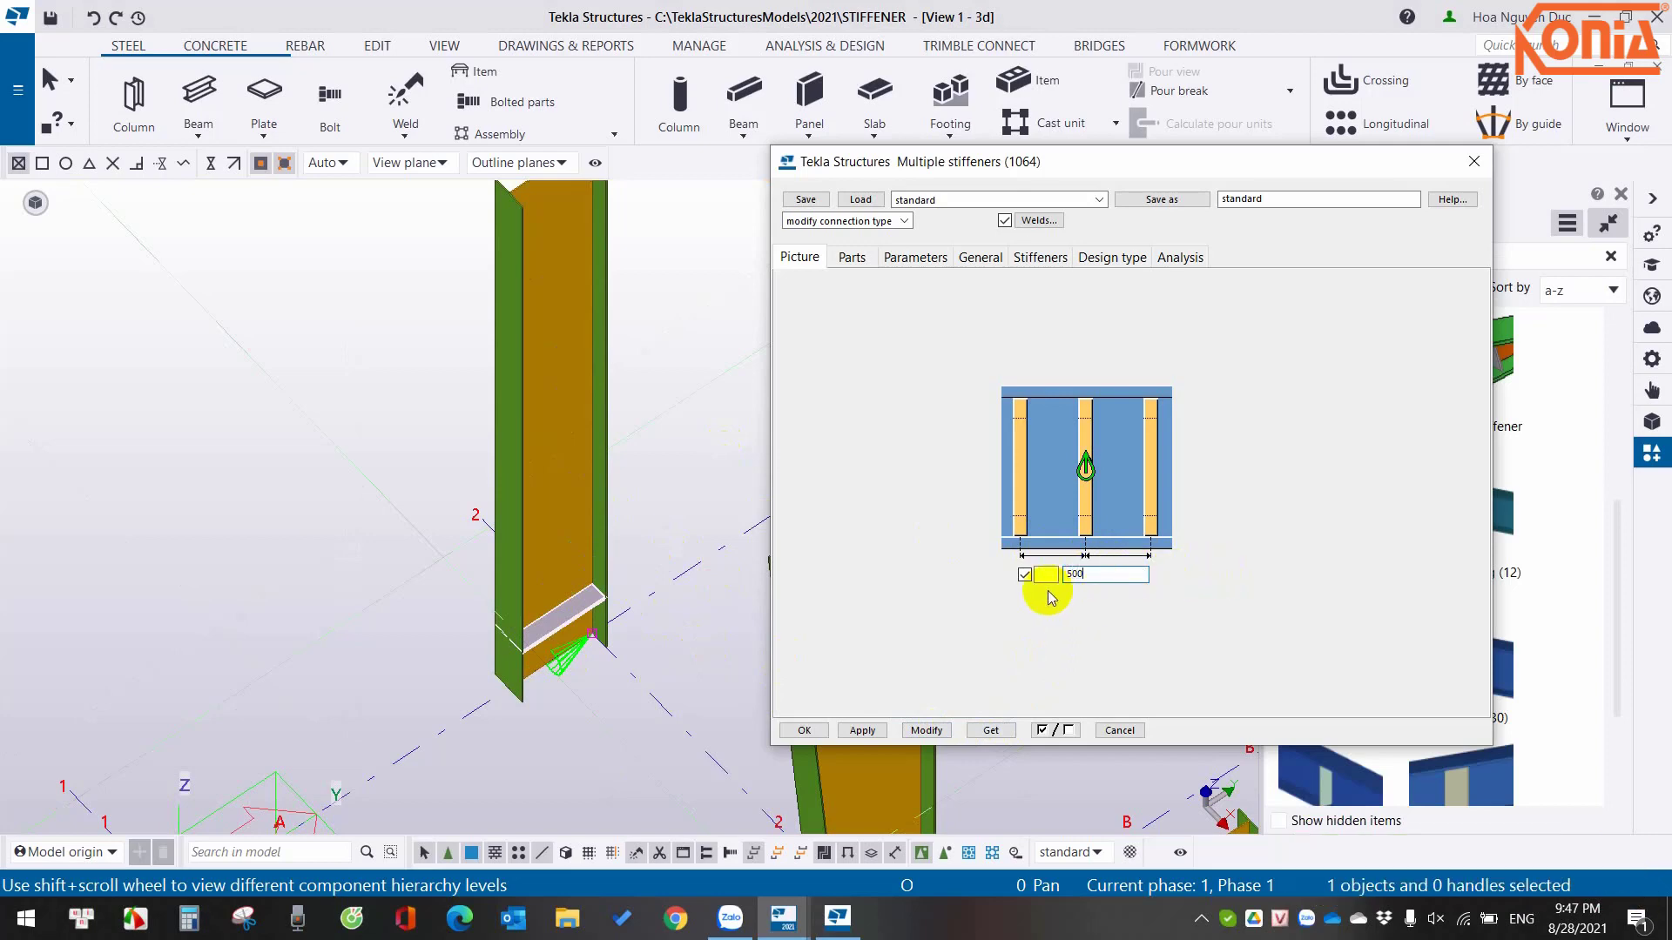
pyautogui.click(1051, 574)
pyautogui.write('5')
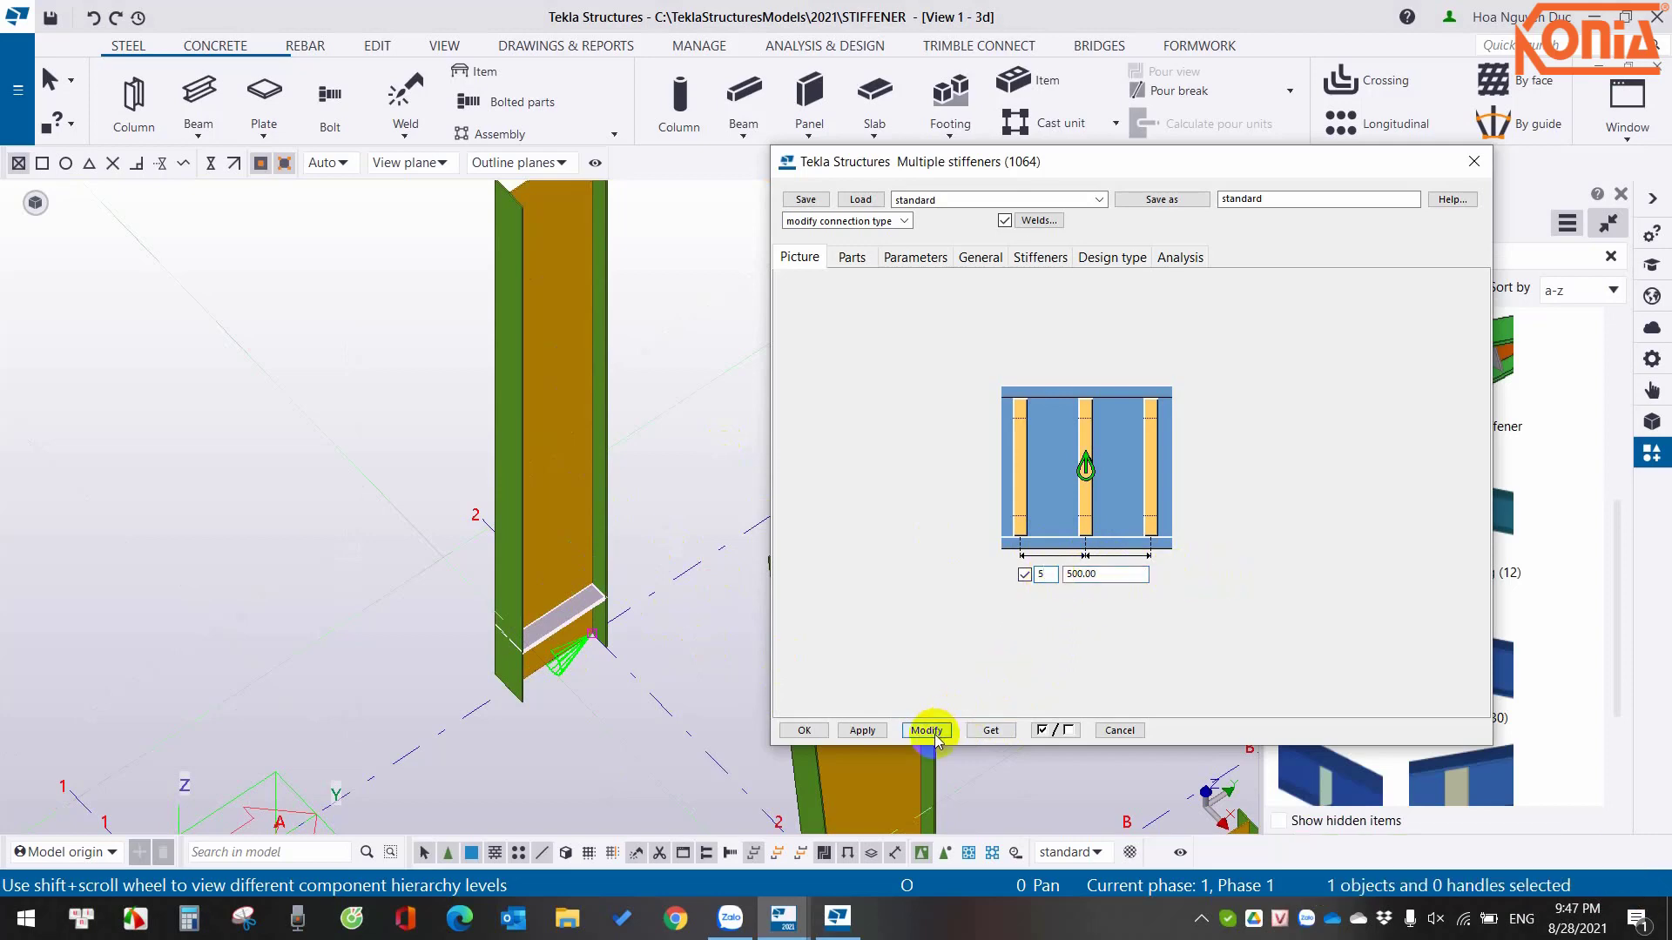
pyautogui.click(927, 730)
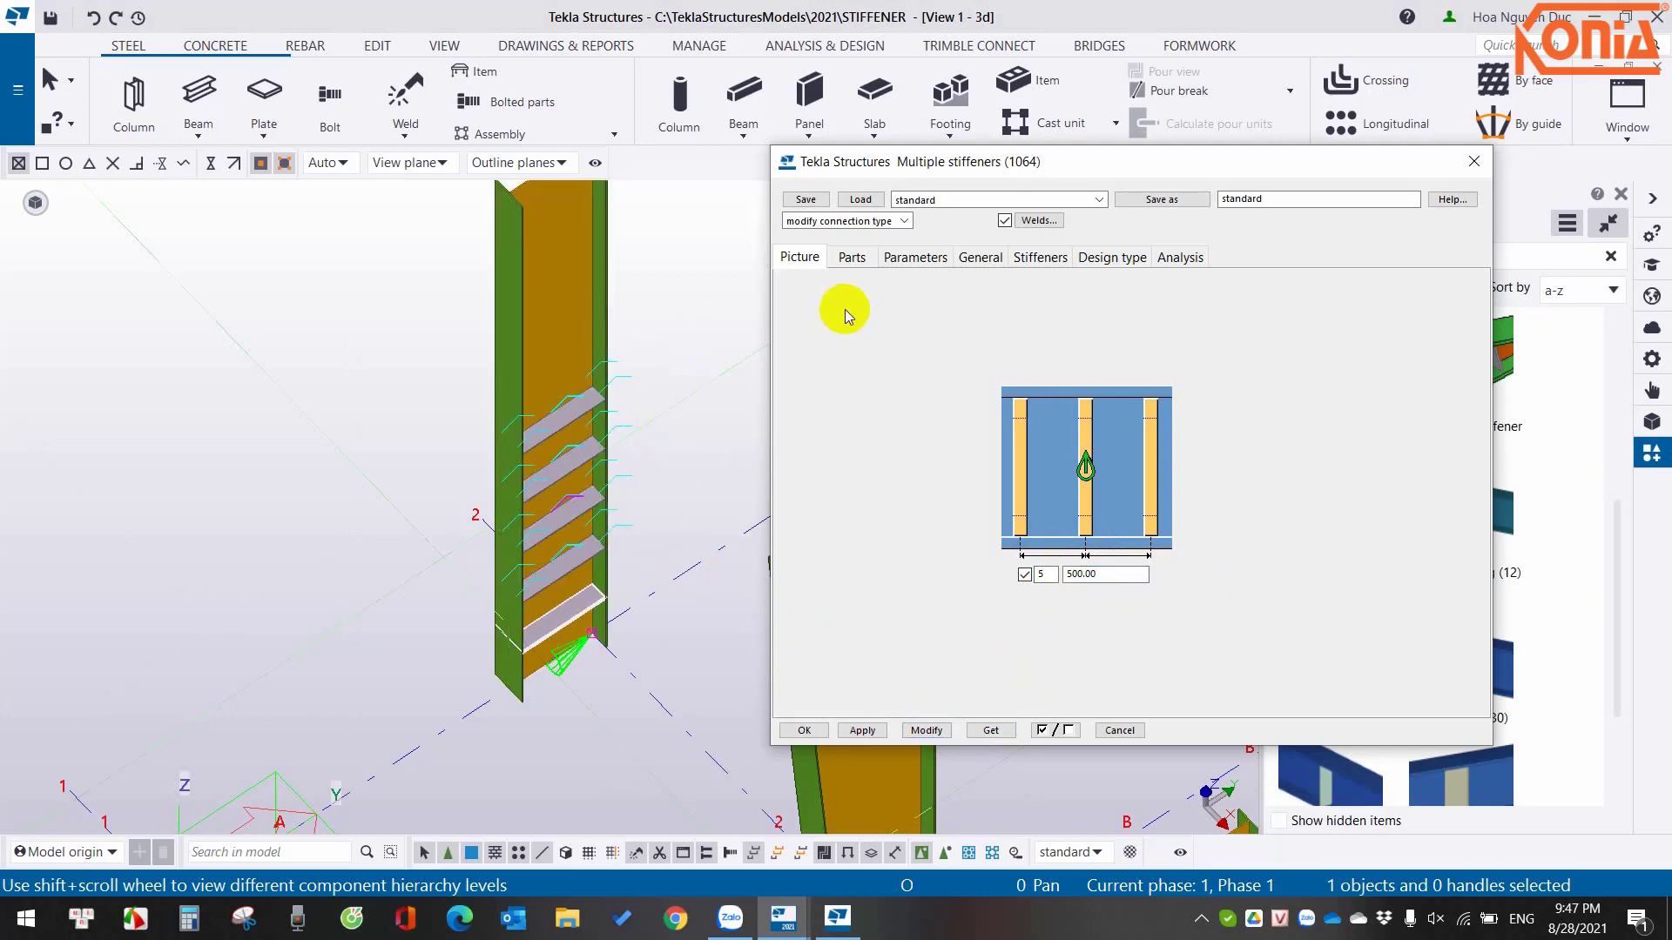
pyautogui.click(852, 258)
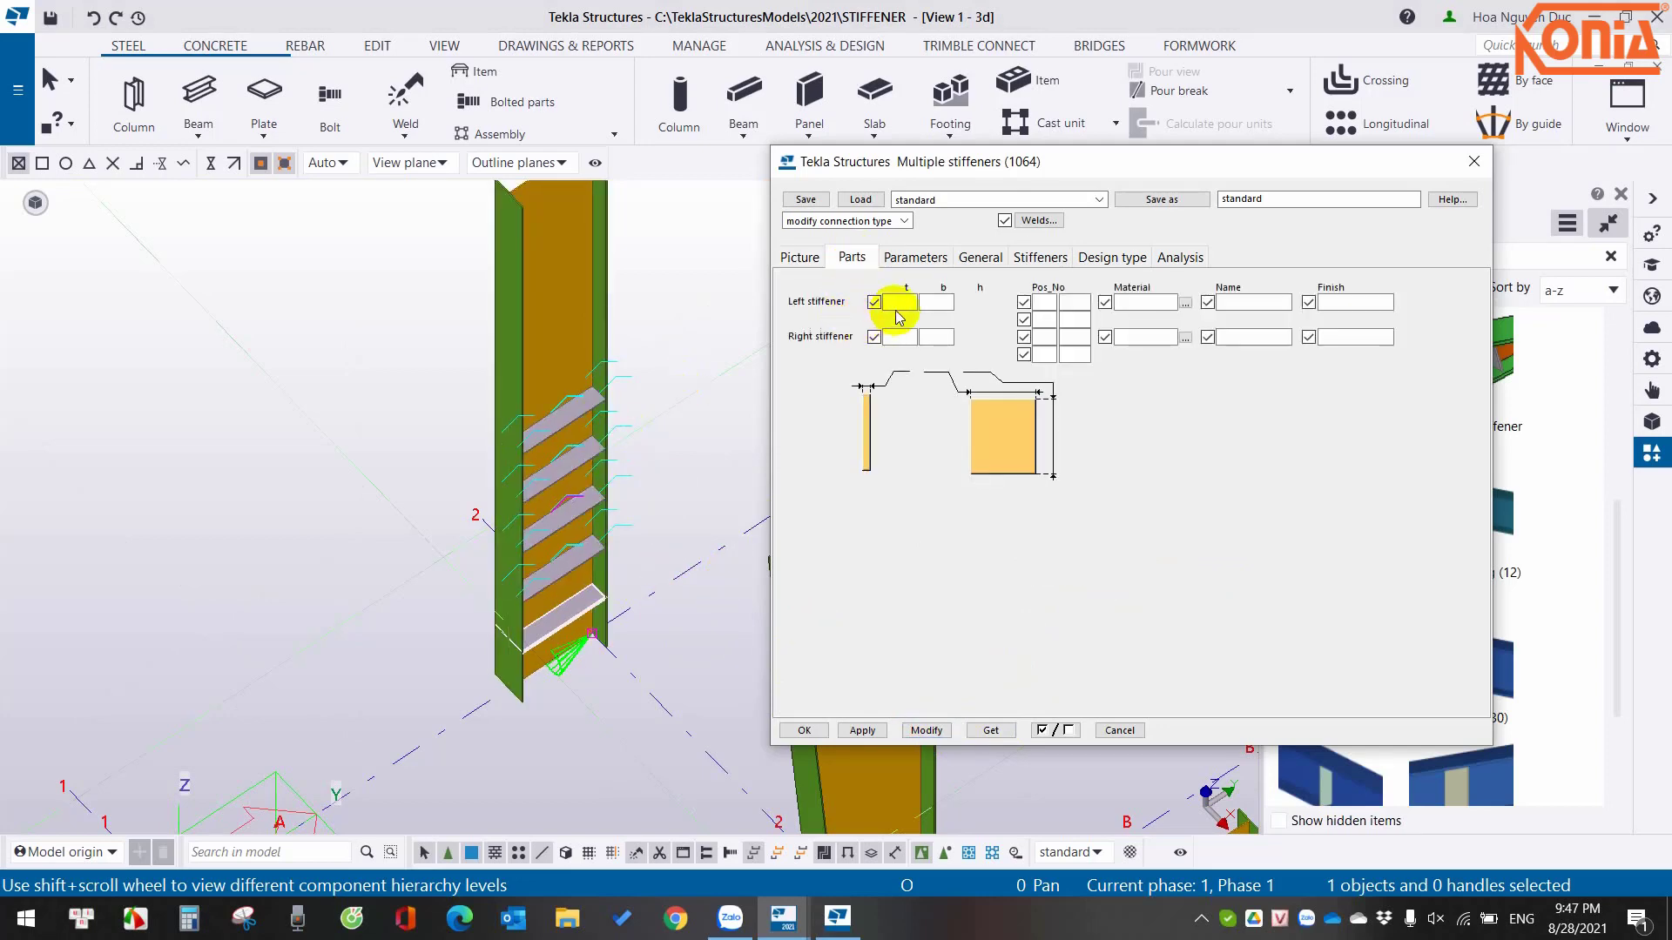
pyautogui.click(897, 303)
# Set left and right stiffener thickness to 10 and modify.
pyautogui.write('10')
pyautogui.click(897, 337)
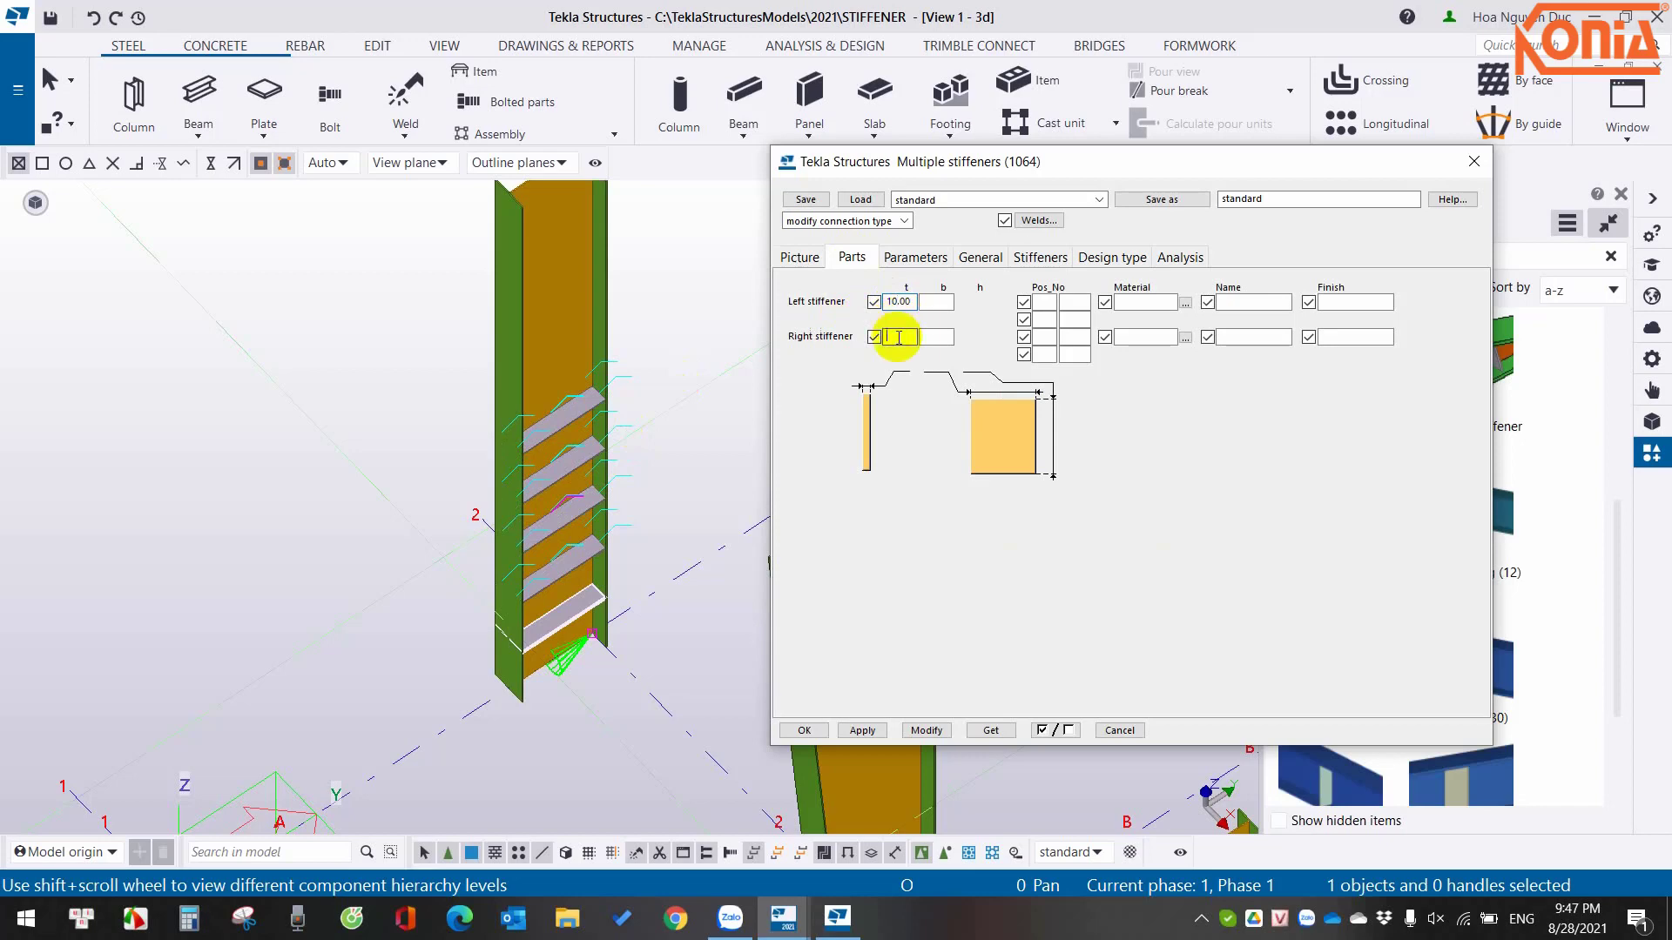
pyautogui.write('10')
pyautogui.click(927, 731)
pyautogui.scroll(5, 601, 522)
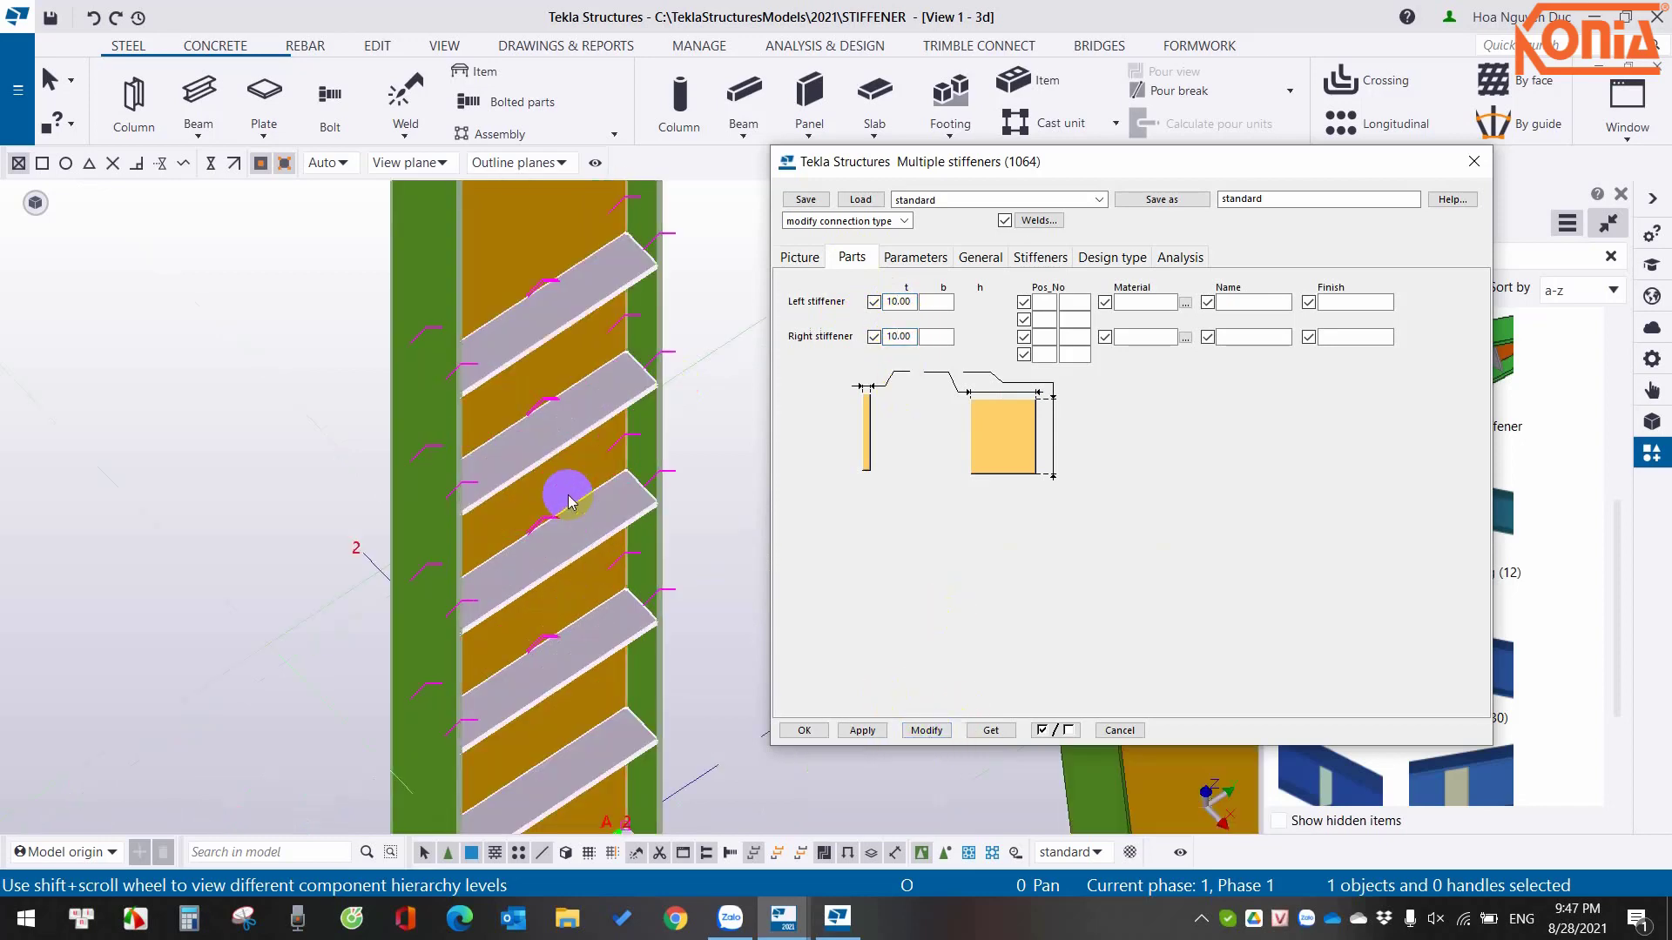
# Set left and right stiffener width to 100.
pyautogui.click(942, 302)
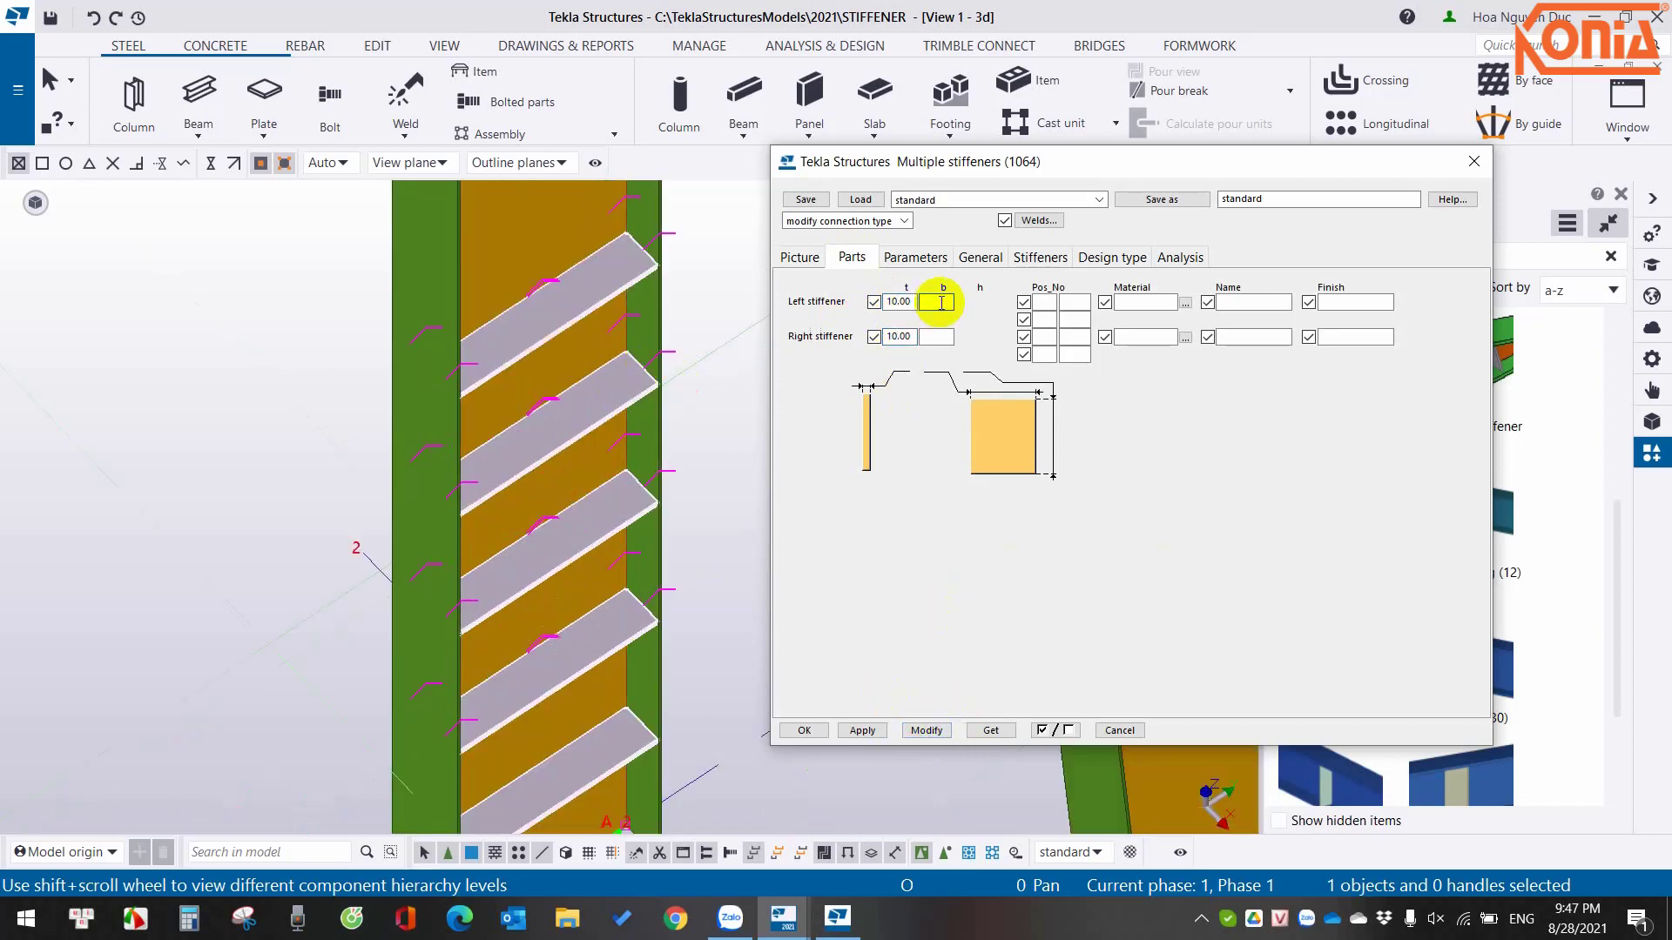
pyautogui.write('00')
pyautogui.click(938, 338)
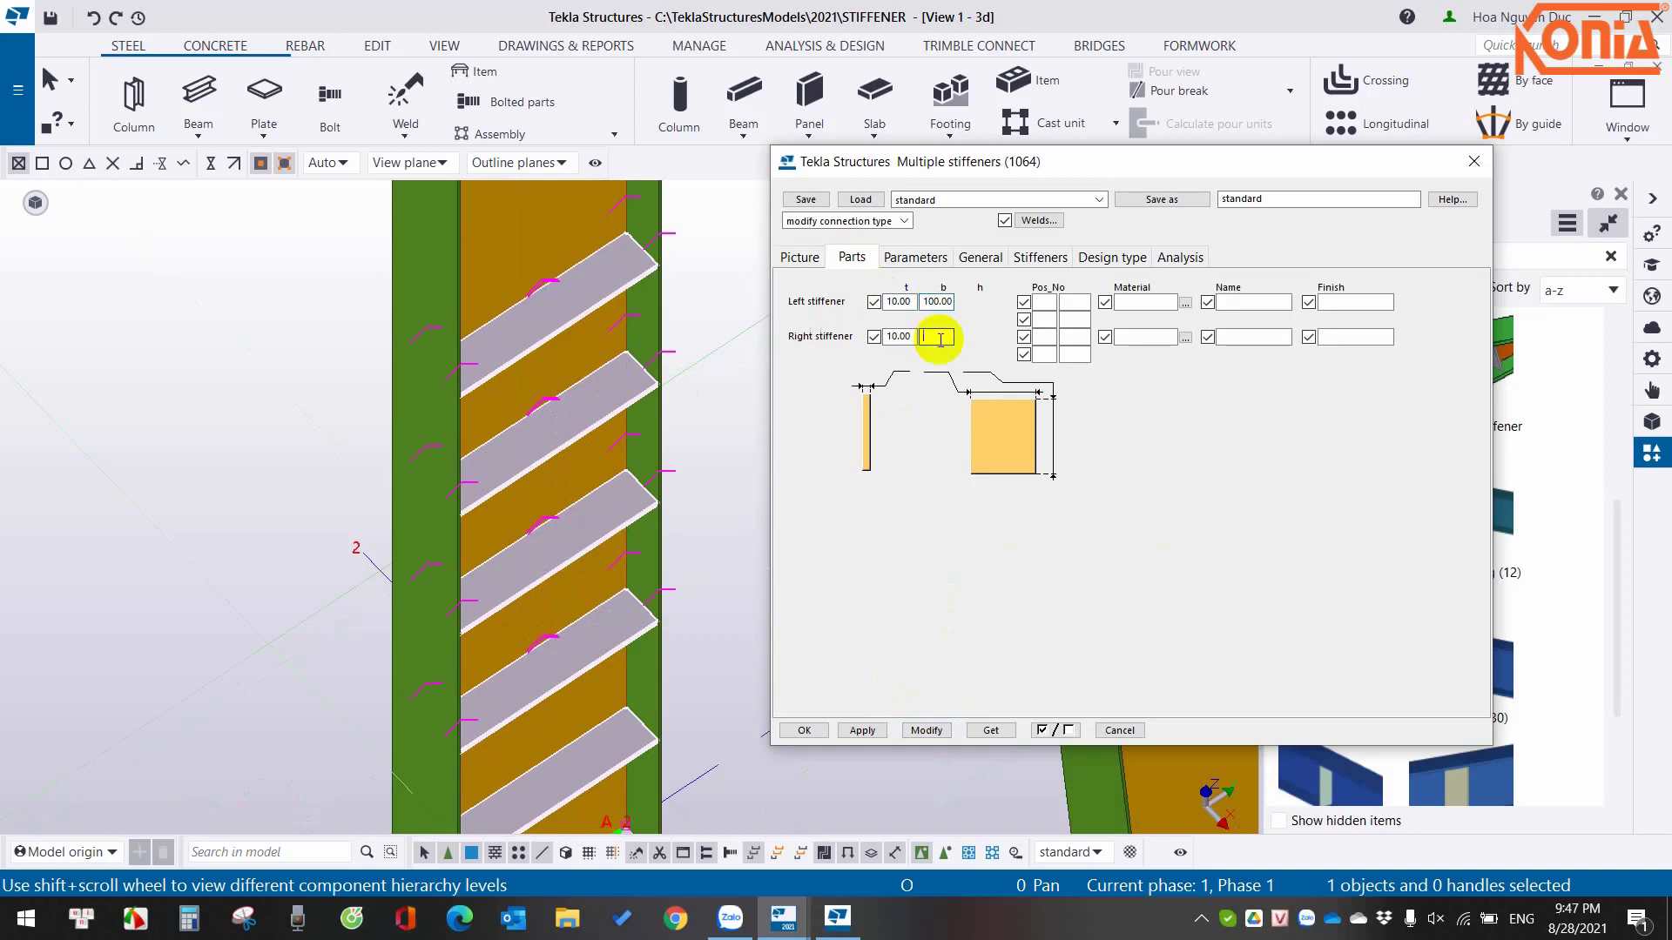
pyautogui.write('100.00')
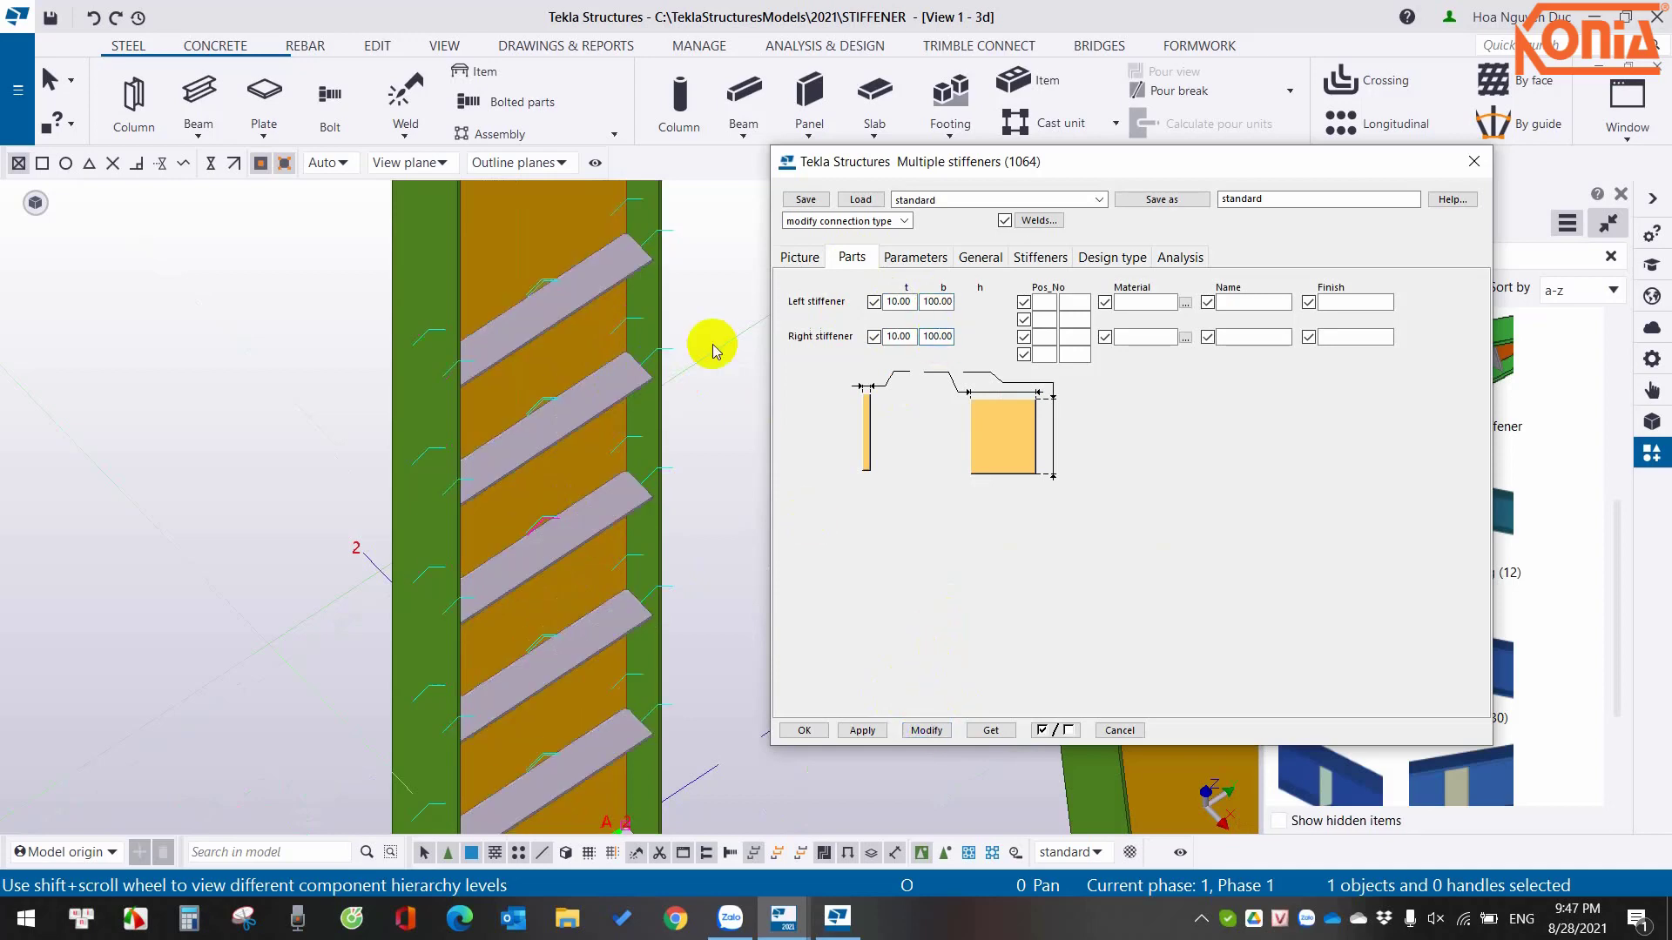
pyautogui.scroll(5, 680, 344)
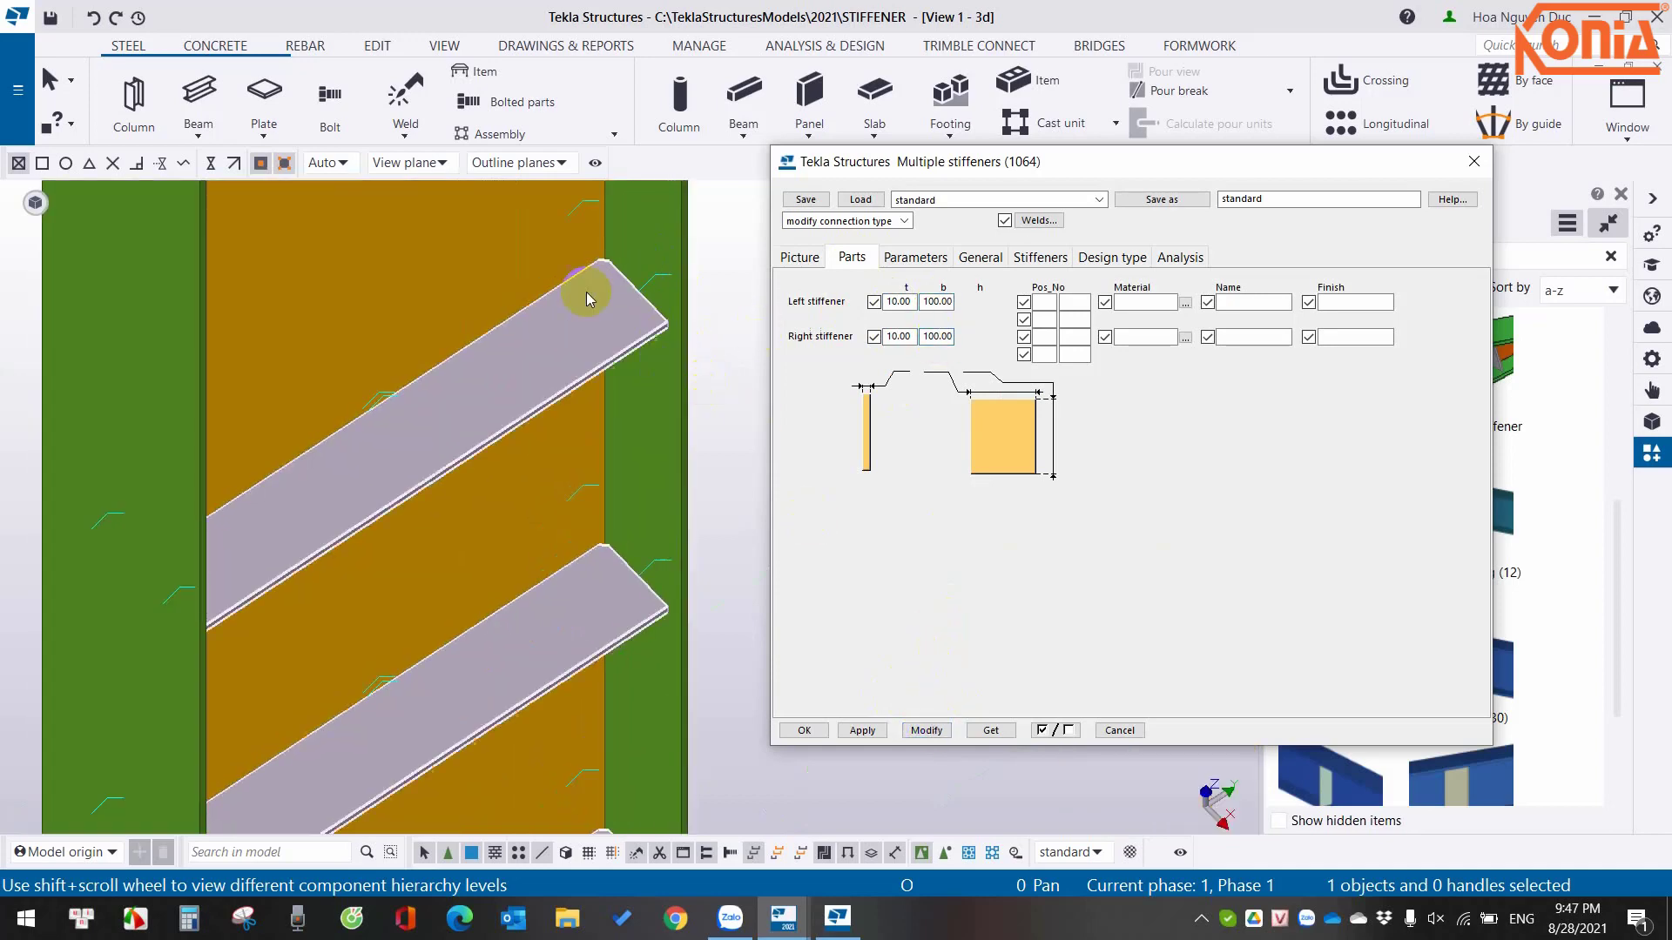
pyautogui.click(949, 302)
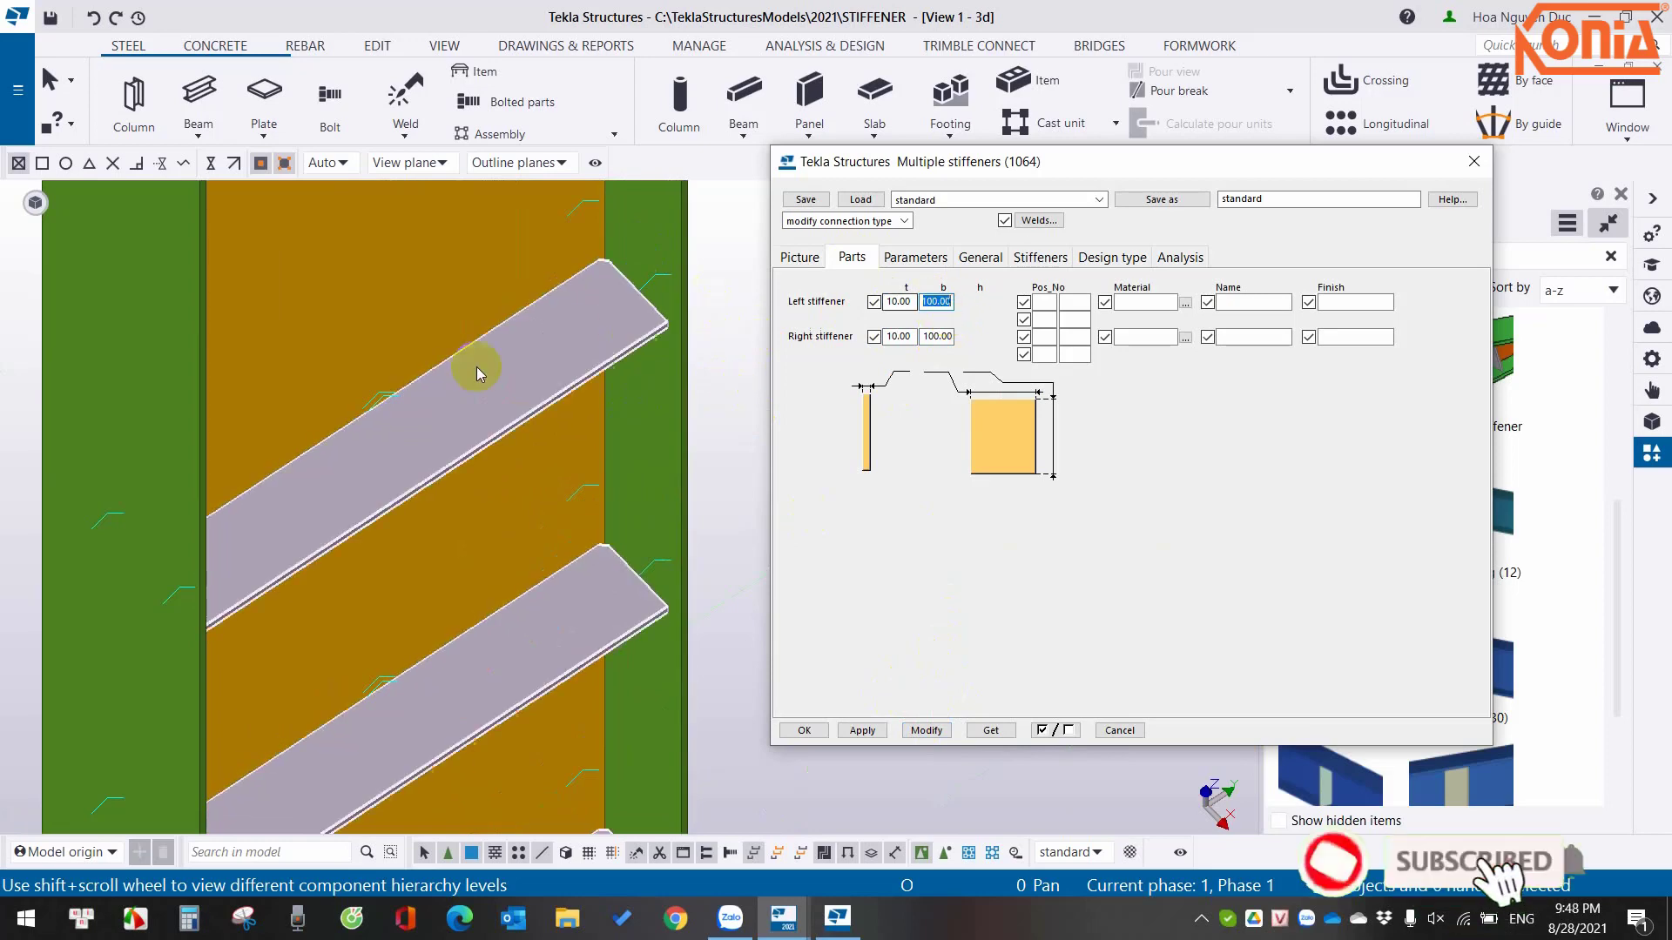
pyautogui.scroll(-5, 478, 375)
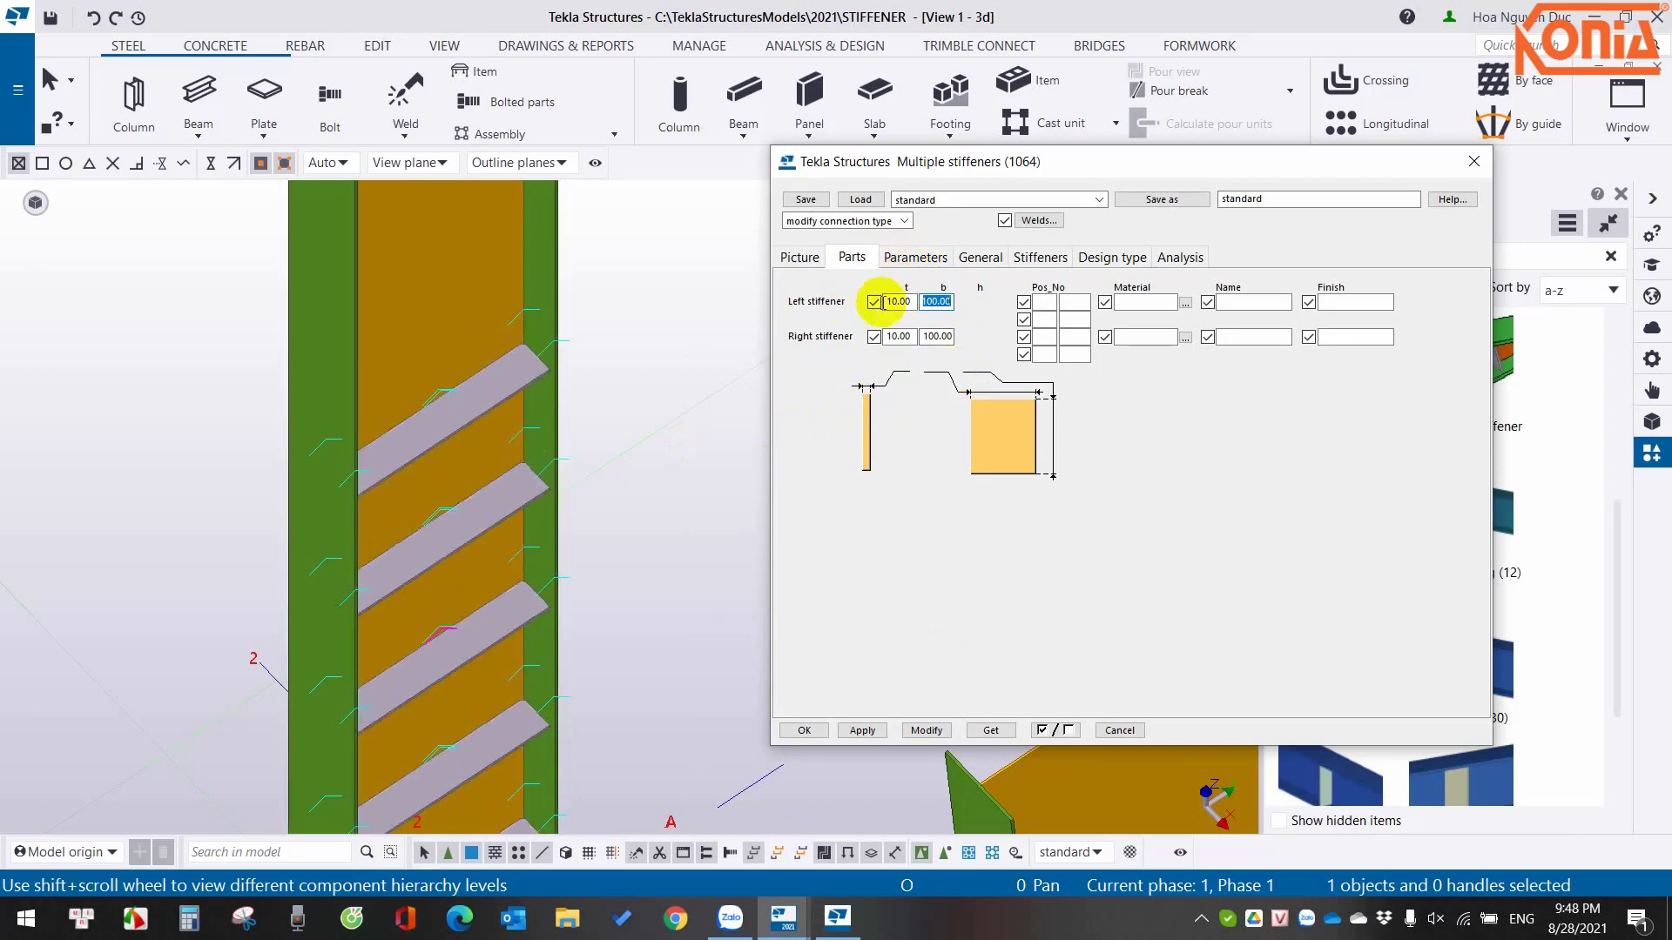
pyautogui.click(914, 258)
# Enter 3.00 in the four stiffener side fields and apply to the column.
pyautogui.click(1036, 257)
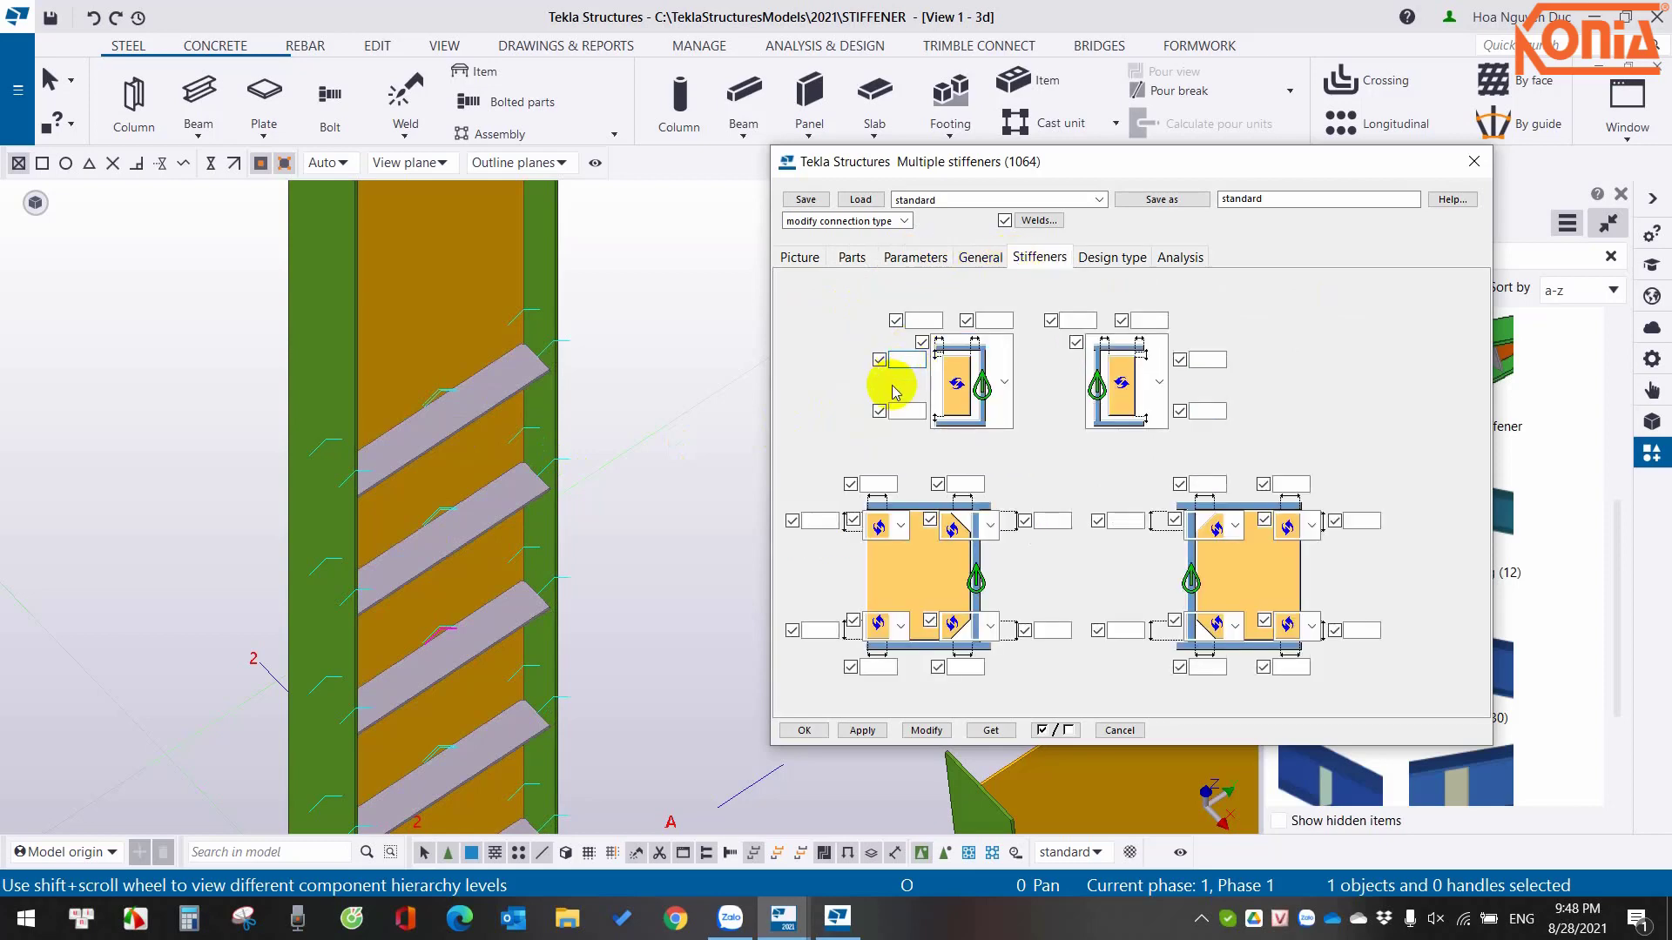
pyautogui.write('3')
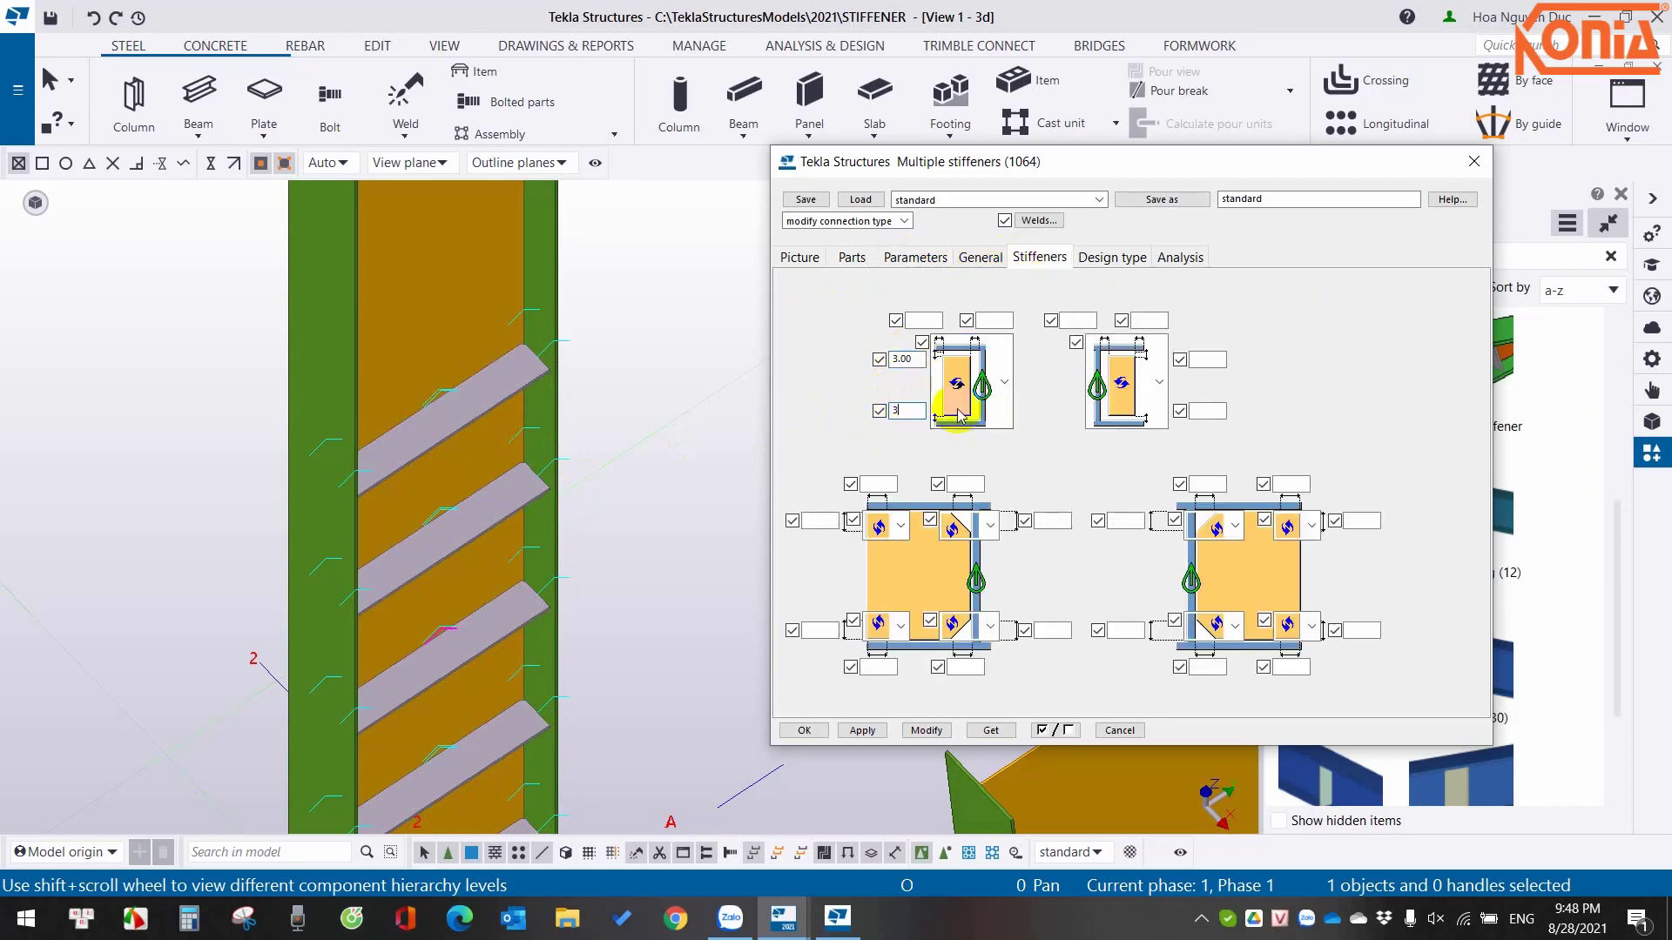
pyautogui.click(1206, 359)
pyautogui.write('3')
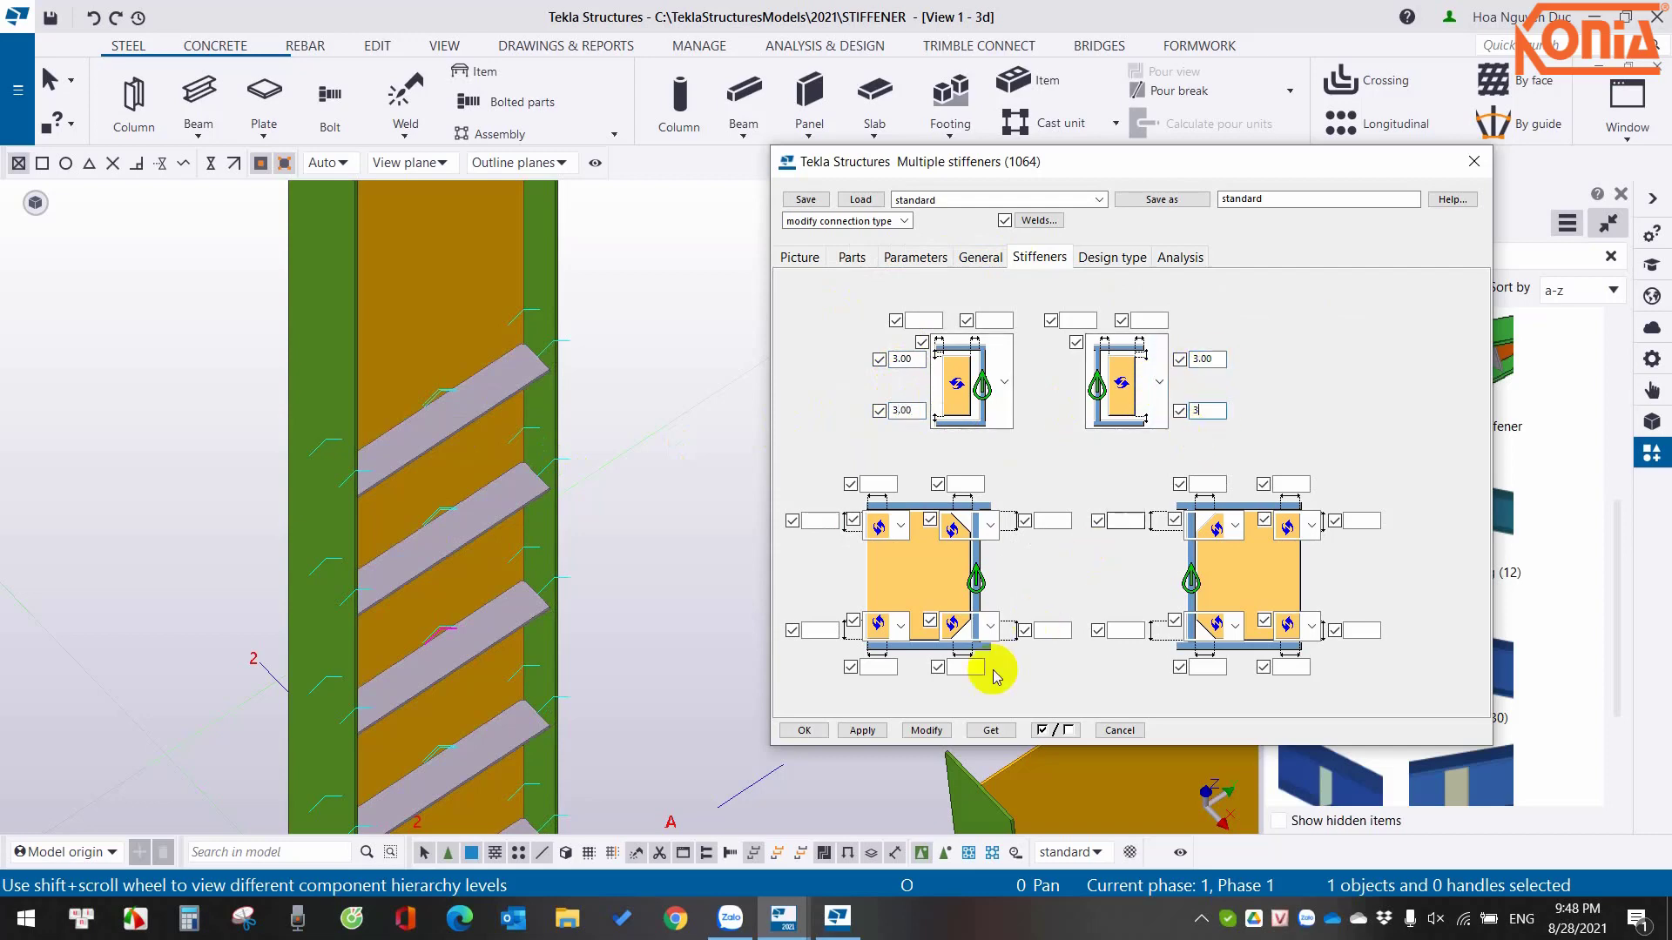
pyautogui.press('Tab')
pyautogui.click(866, 731)
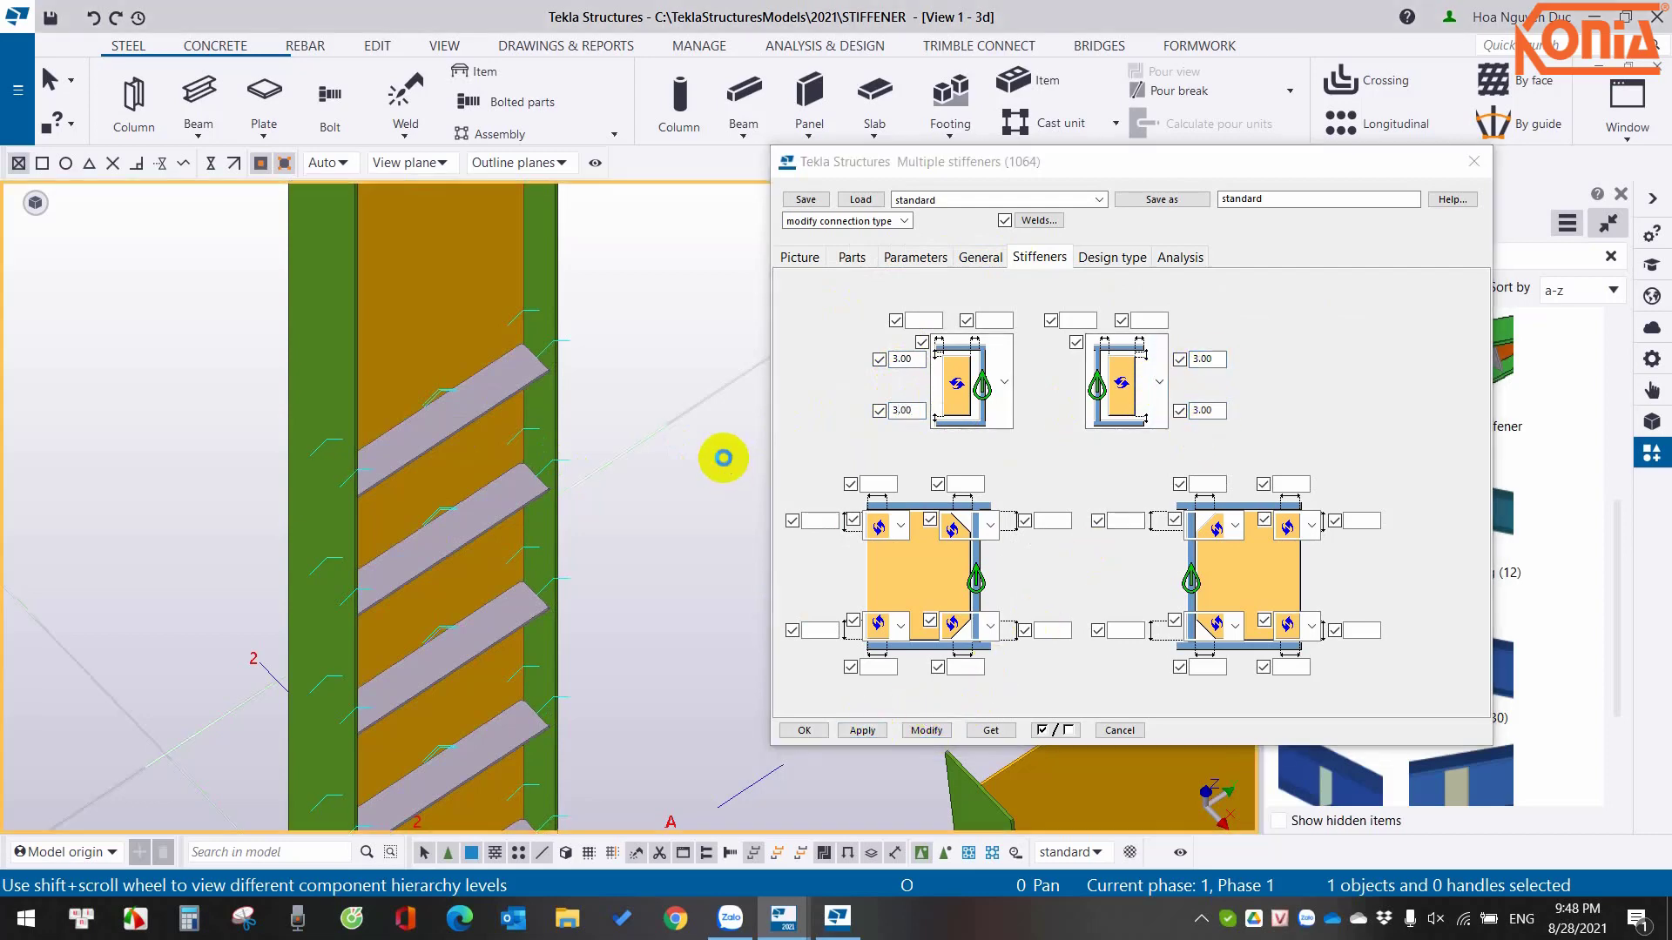
pyautogui.rightClick(721, 455)
pyautogui.click(766, 568)
# Close the stiffener settings keeping changes, zoom out, and clear the selection.
pyautogui.click(805, 732)
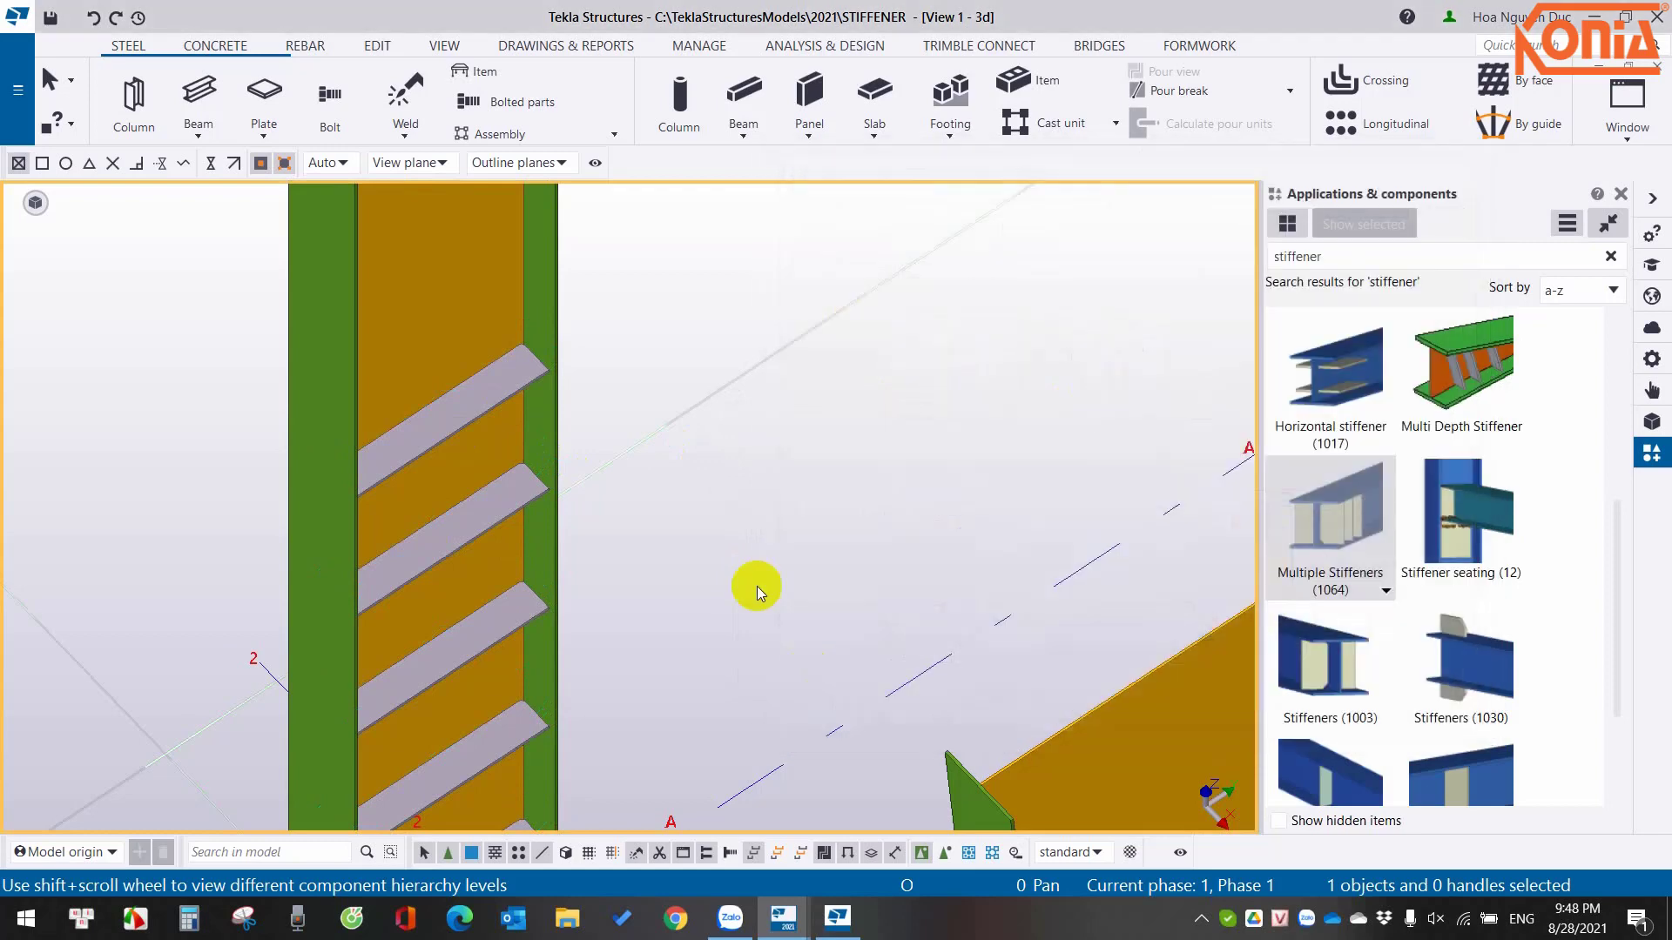
pyautogui.scroll(-5, 756, 586)
pyautogui.scroll(2, 702, 512)
pyautogui.scroll(5, 667, 420)
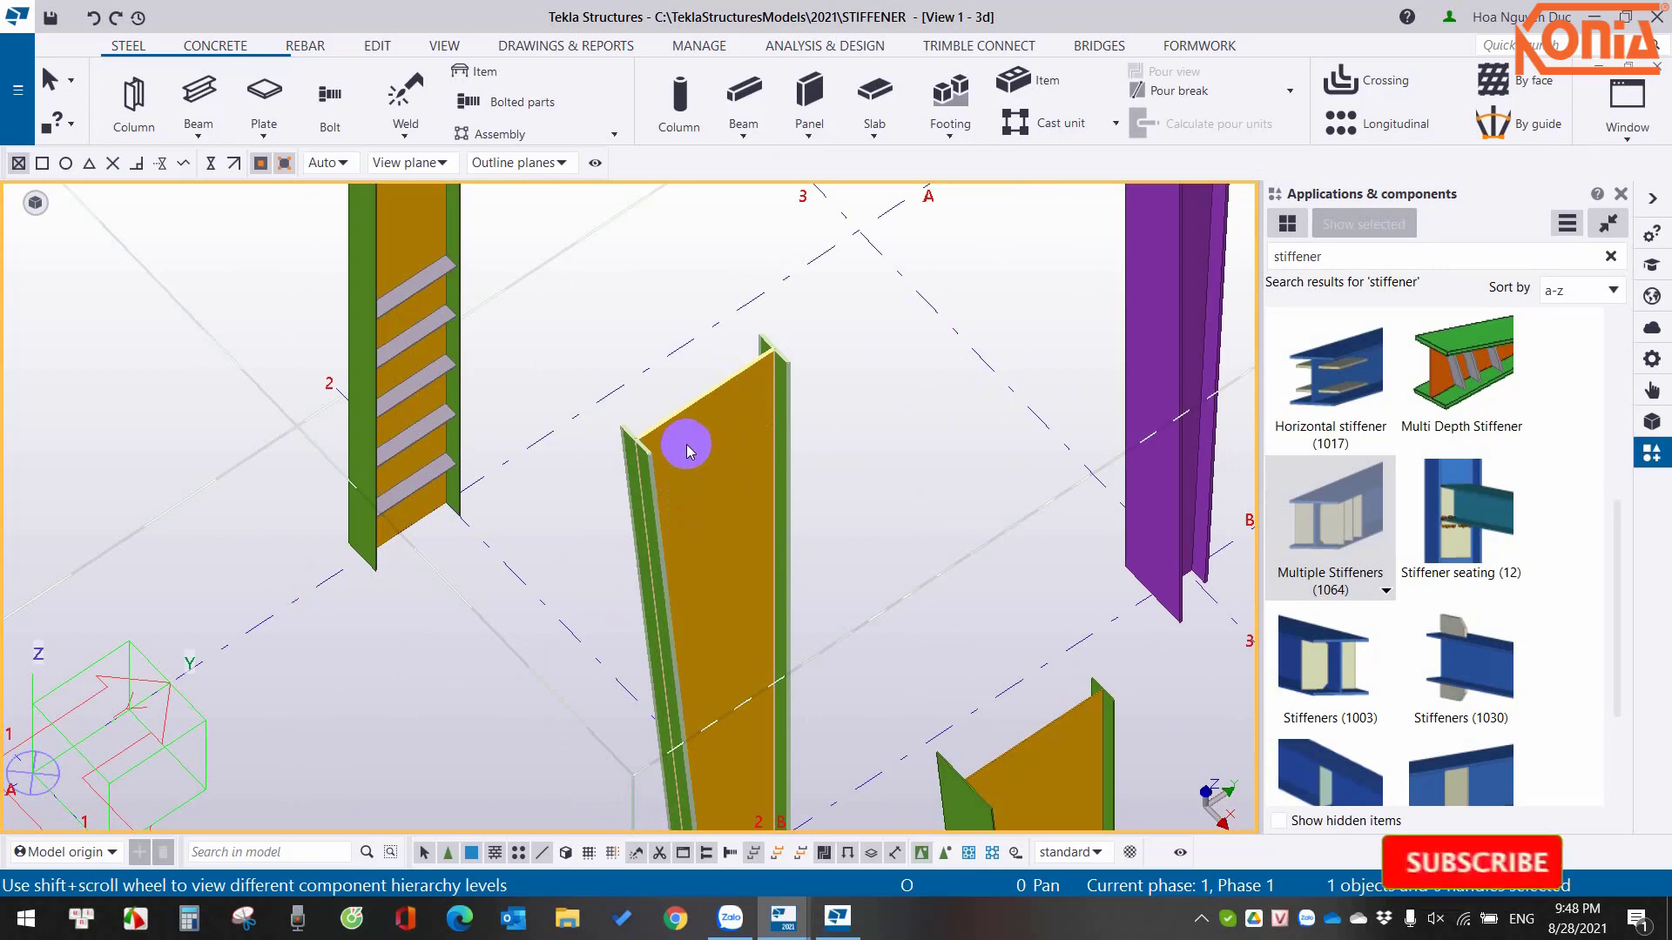
pyautogui.press('Escape')
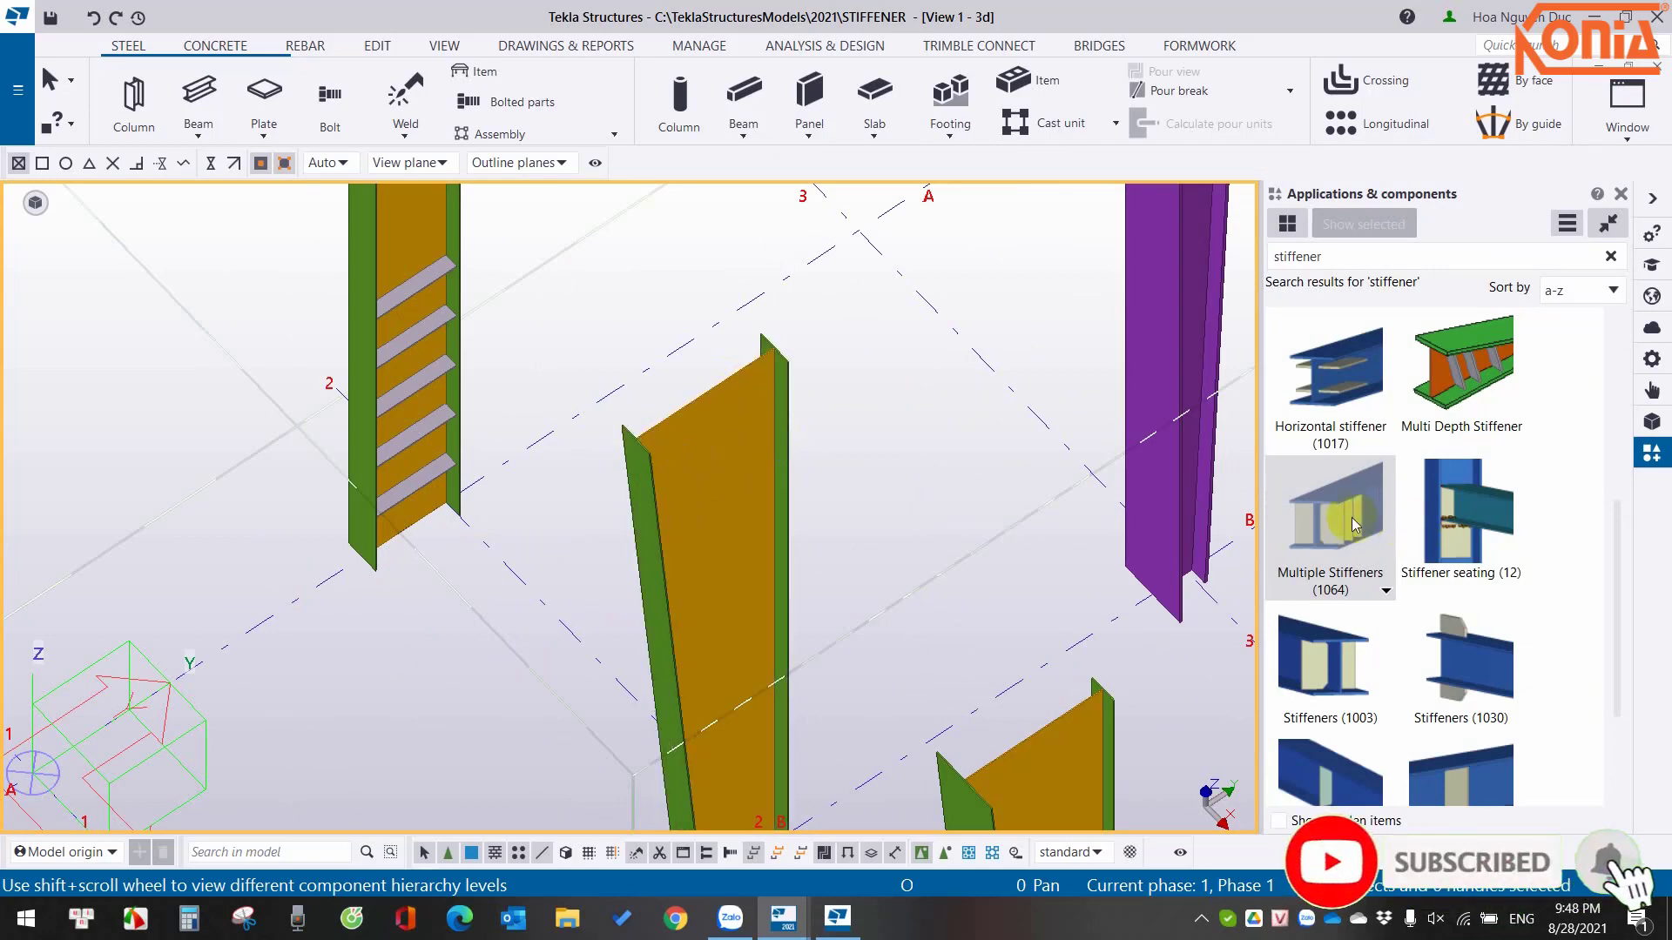
# Apply stiffeners to the bare central column, then select the stiffened column.
pyautogui.click(947, 861)
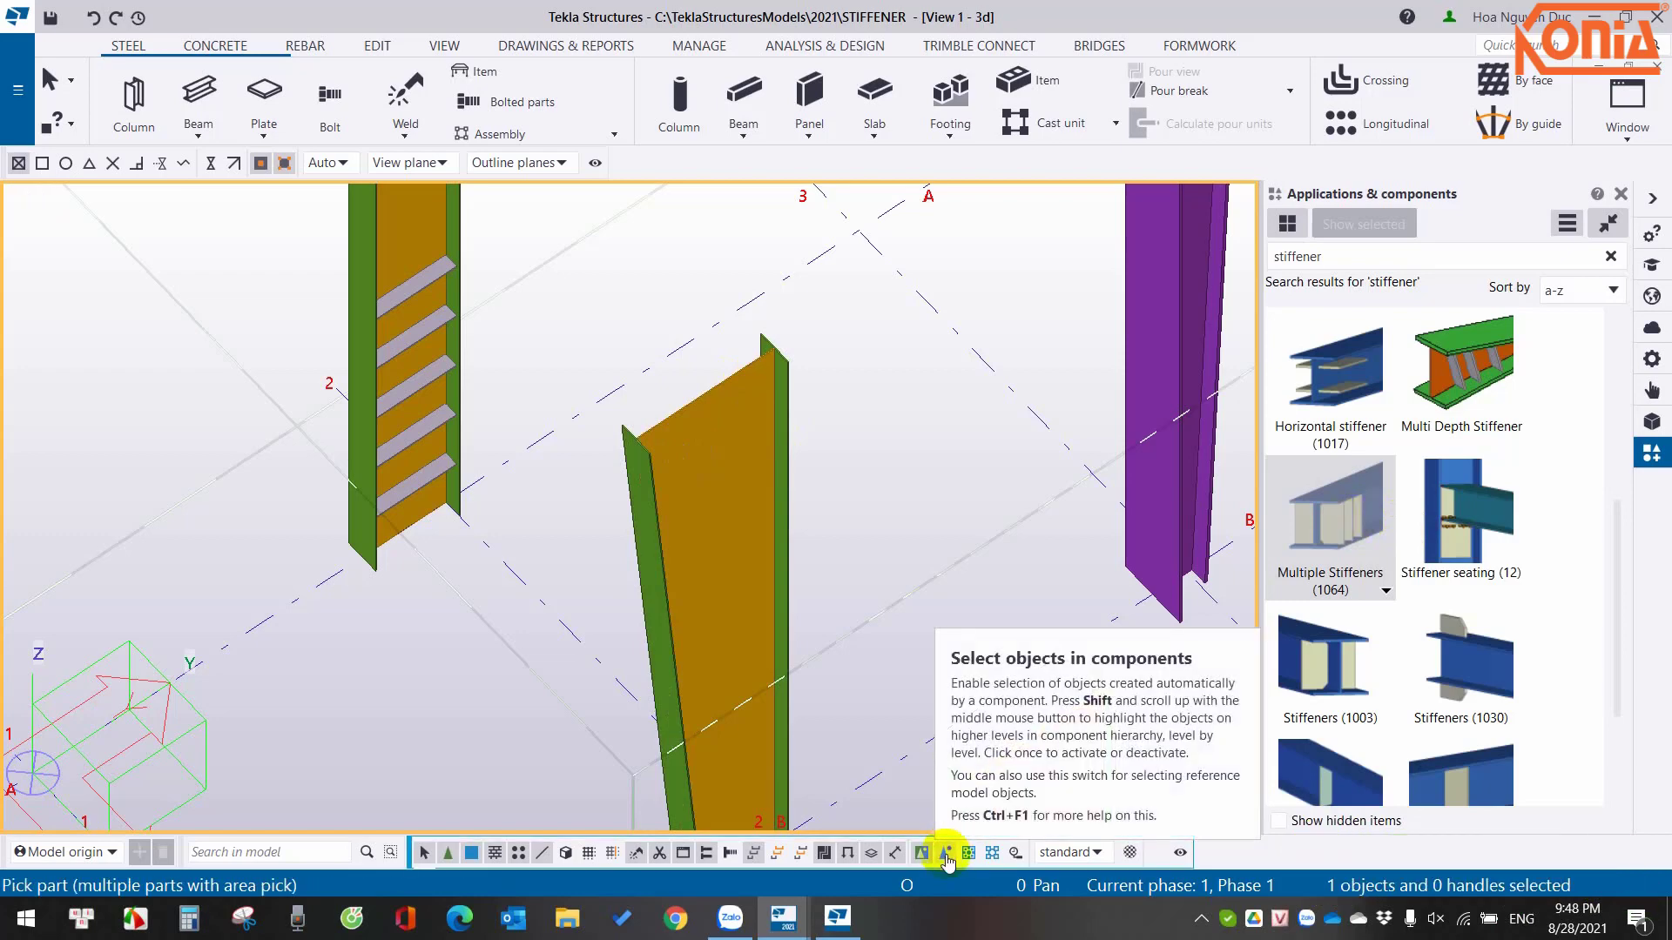
pyautogui.moveTo(921, 712); pyautogui.dragTo(915, 508, button='middle')
pyautogui.click(746, 578)
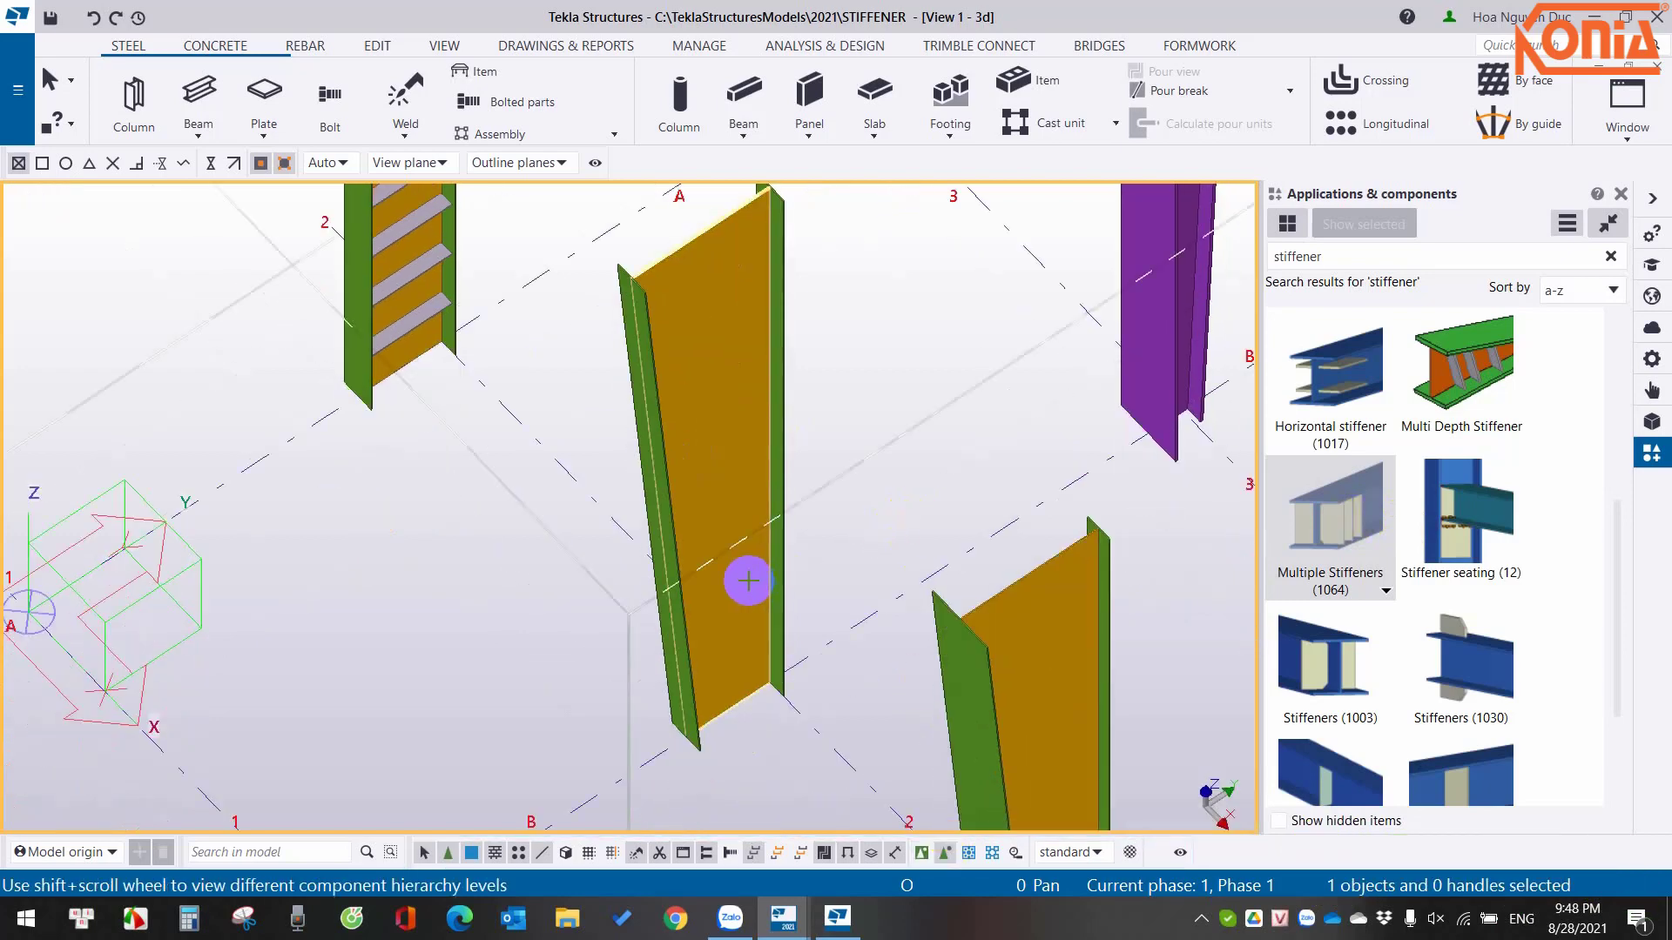
pyautogui.click(769, 673)
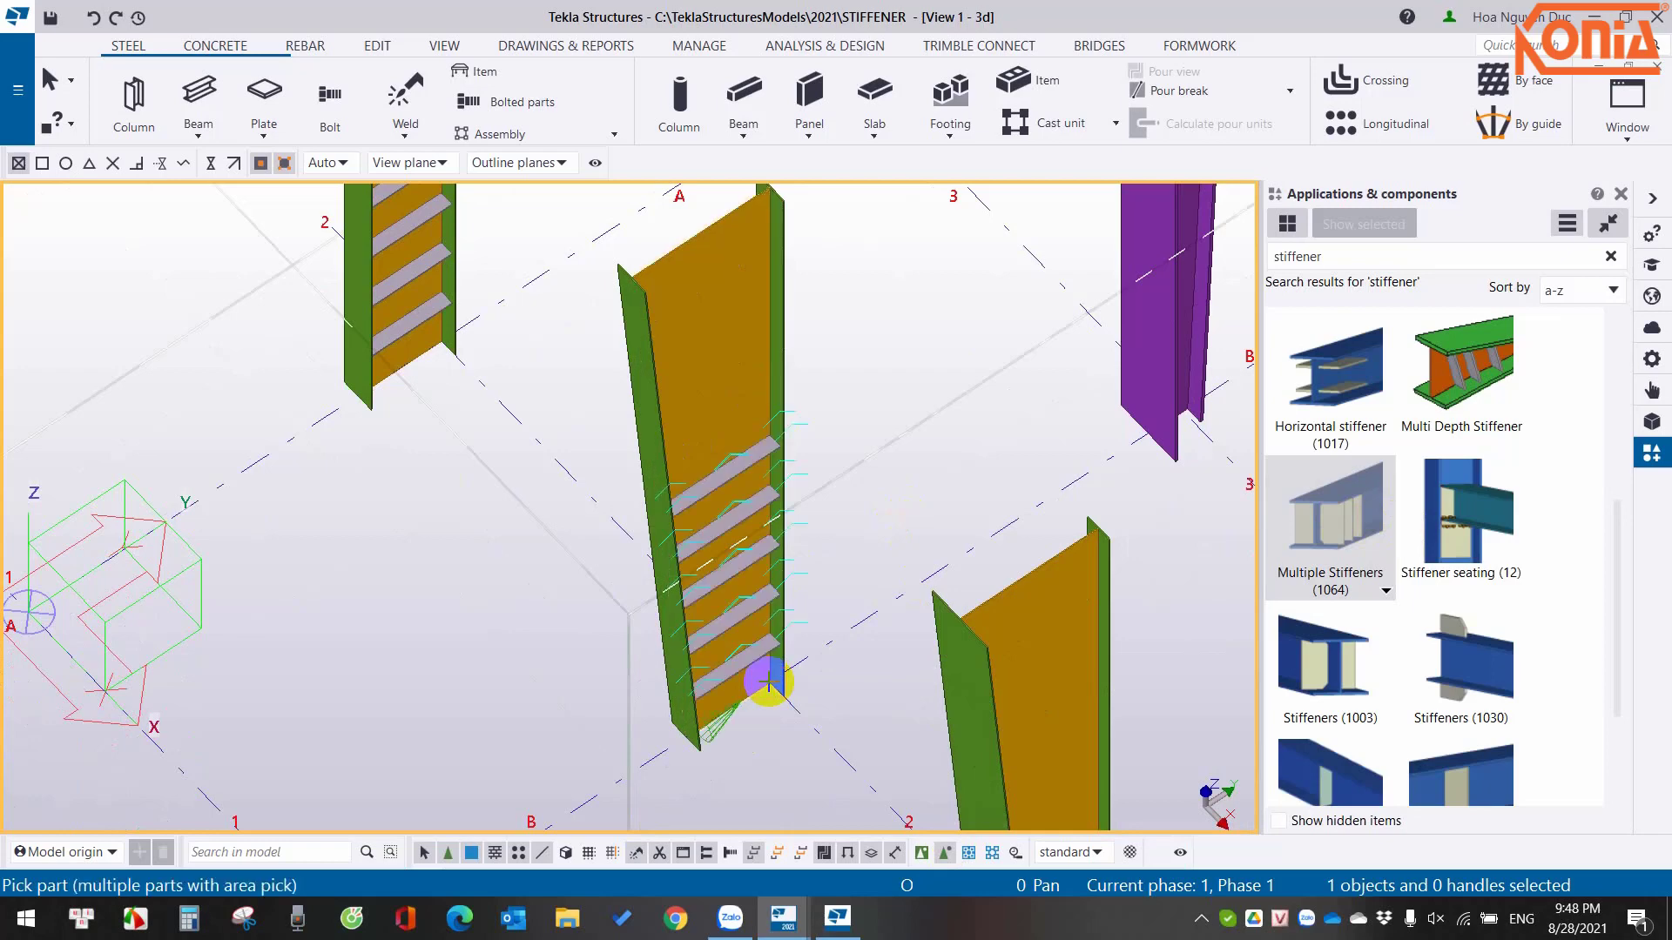
pyautogui.rightClick(936, 445)
pyautogui.click(975, 454)
pyautogui.scroll(3, 754, 488)
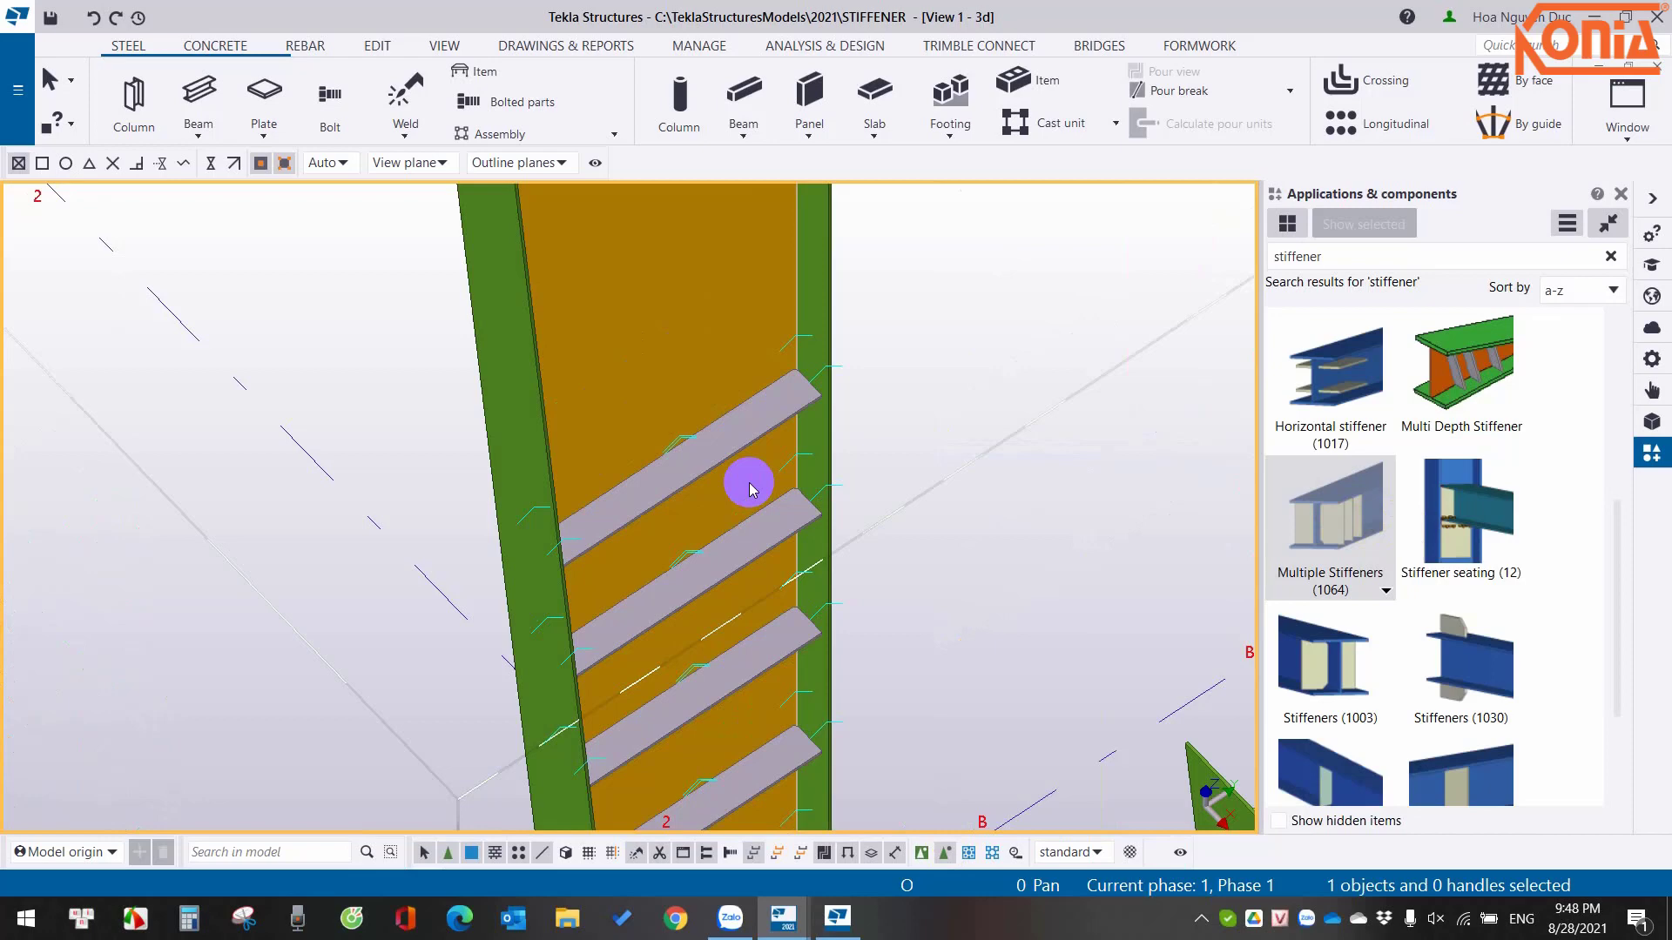
pyautogui.click(579, 663)
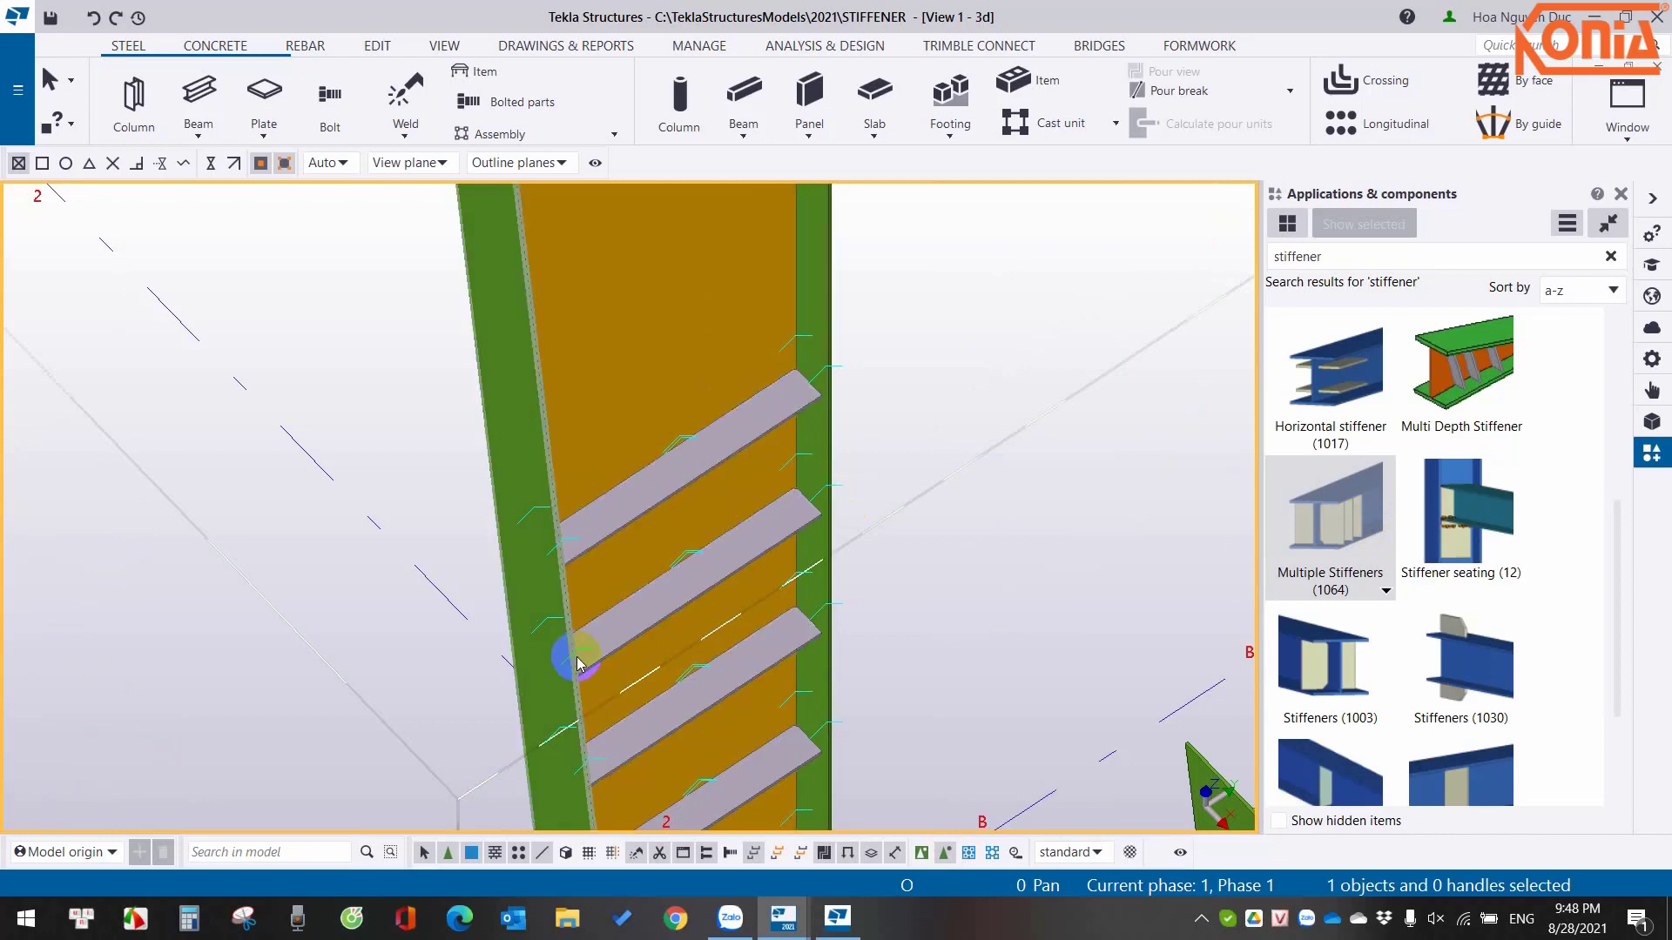
pyautogui.scroll(-5, 597, 635)
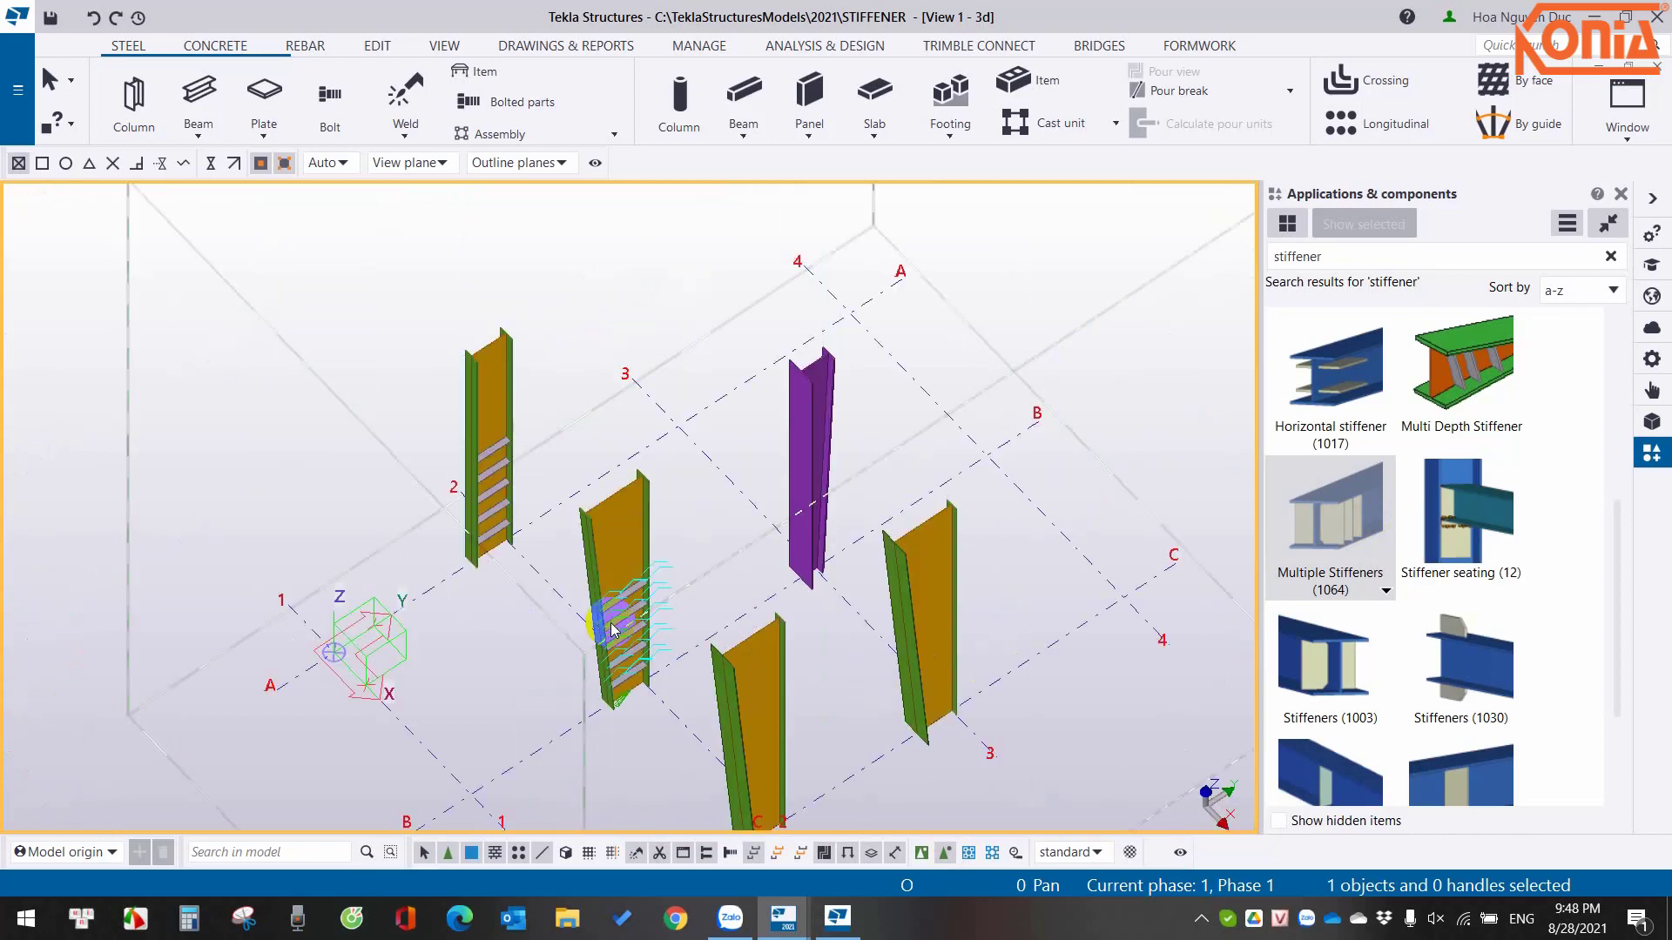
pyautogui.click(822, 445)
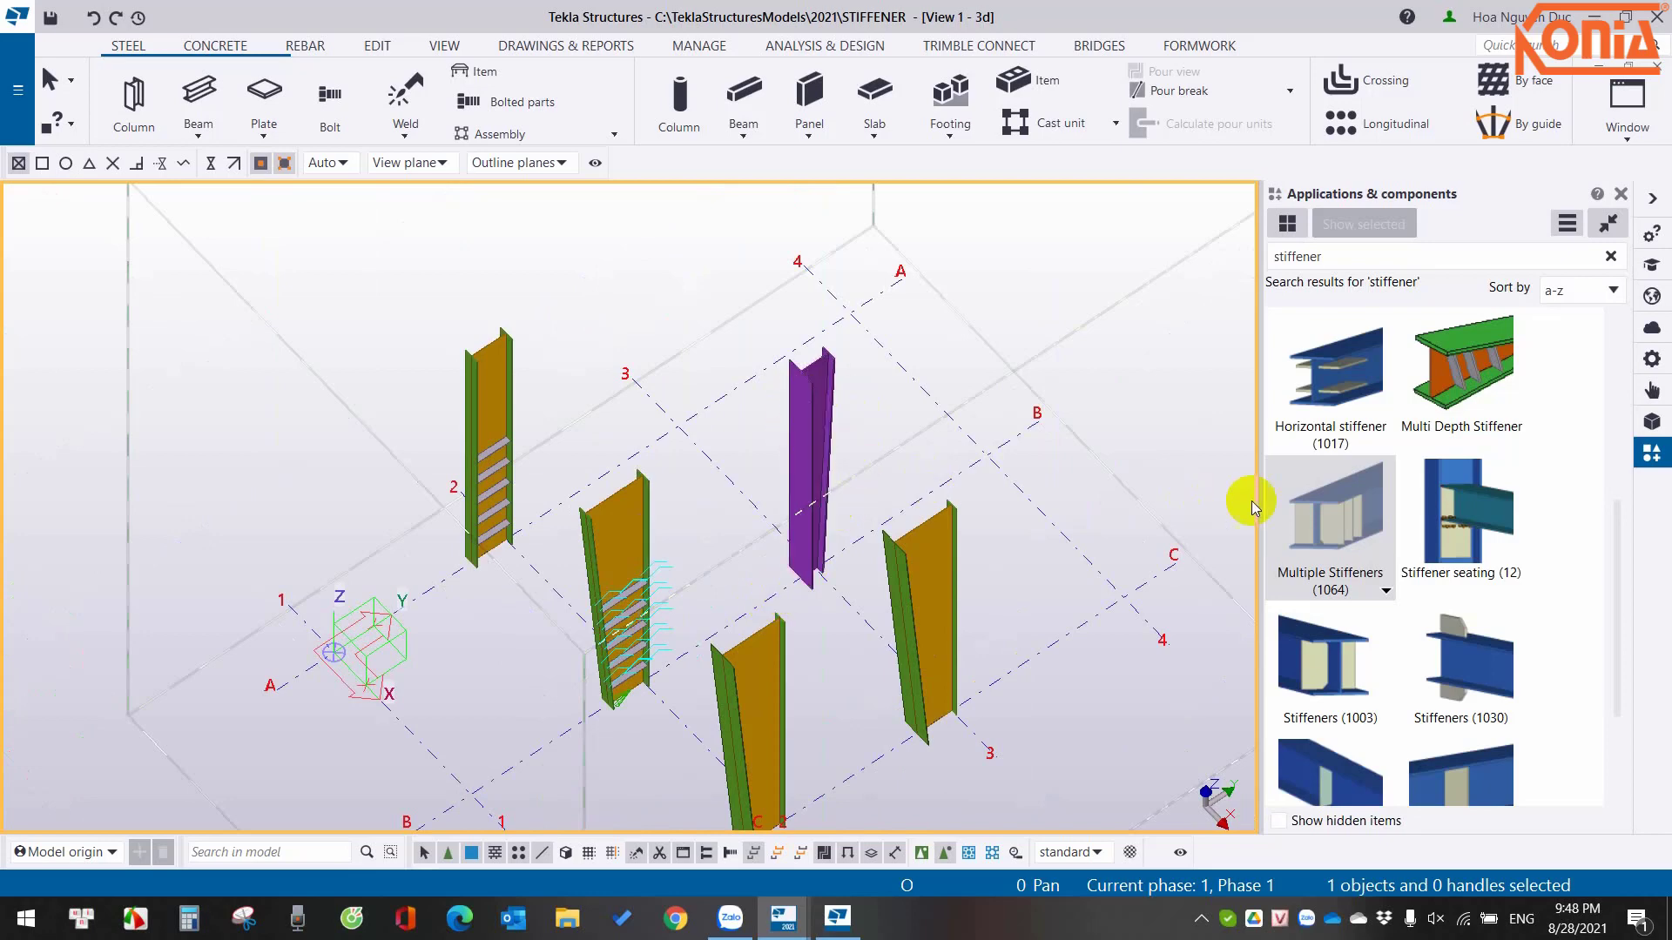
# Place a new steel column at the grid intersection.
pyautogui.click(124, 97)
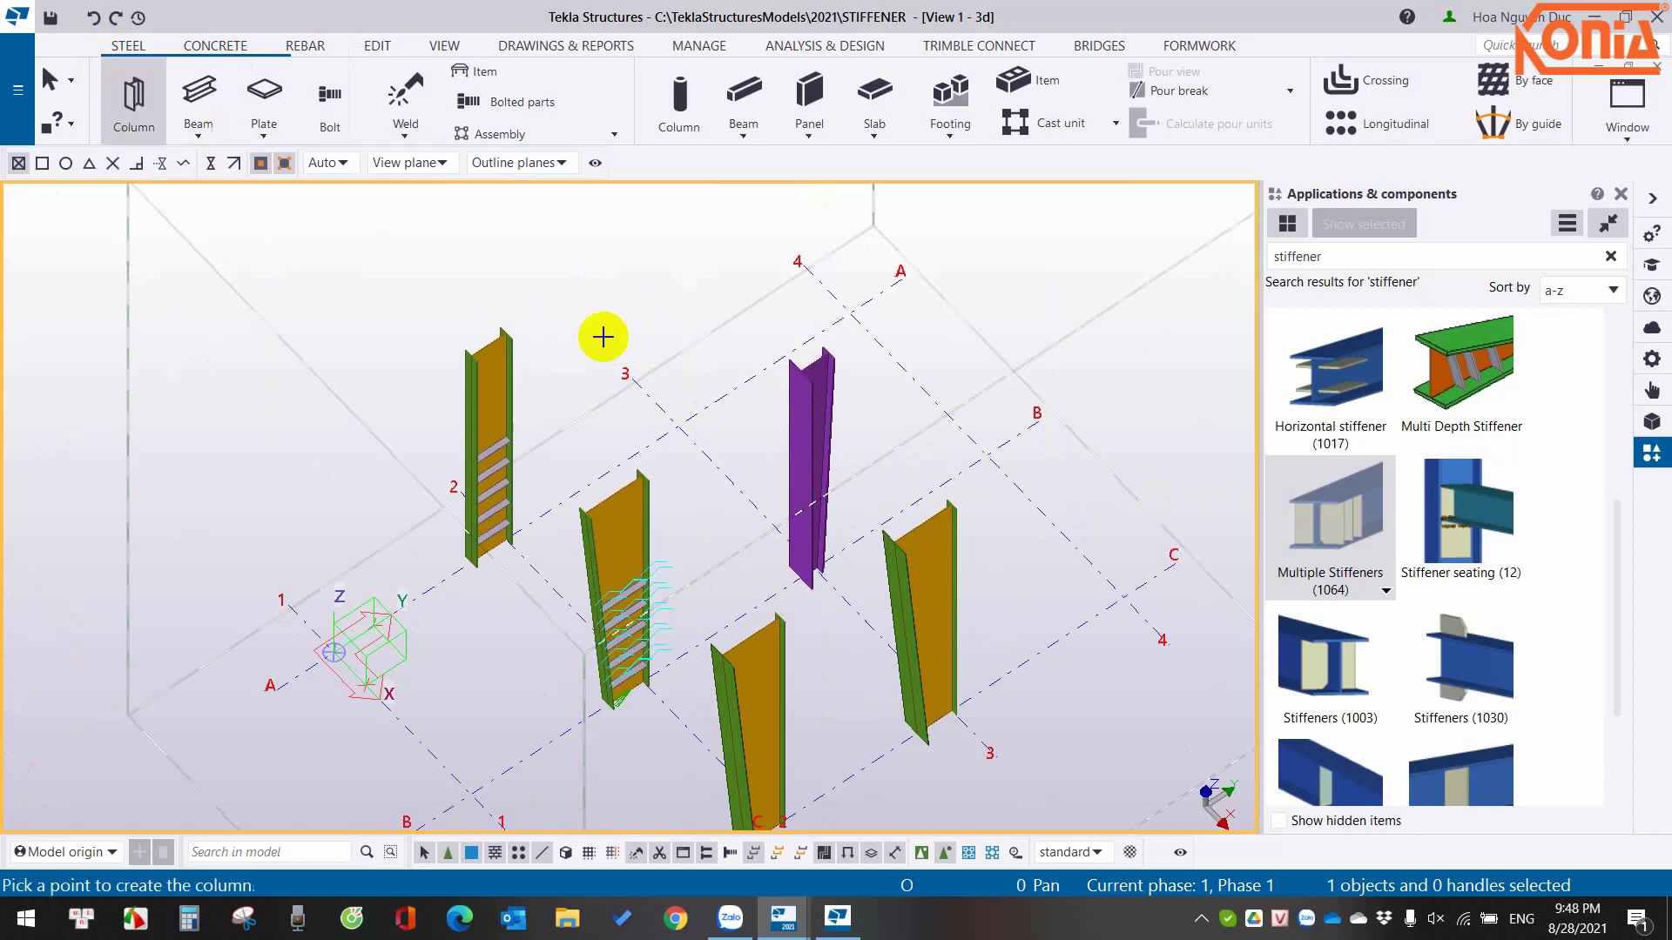
pyautogui.click(679, 424)
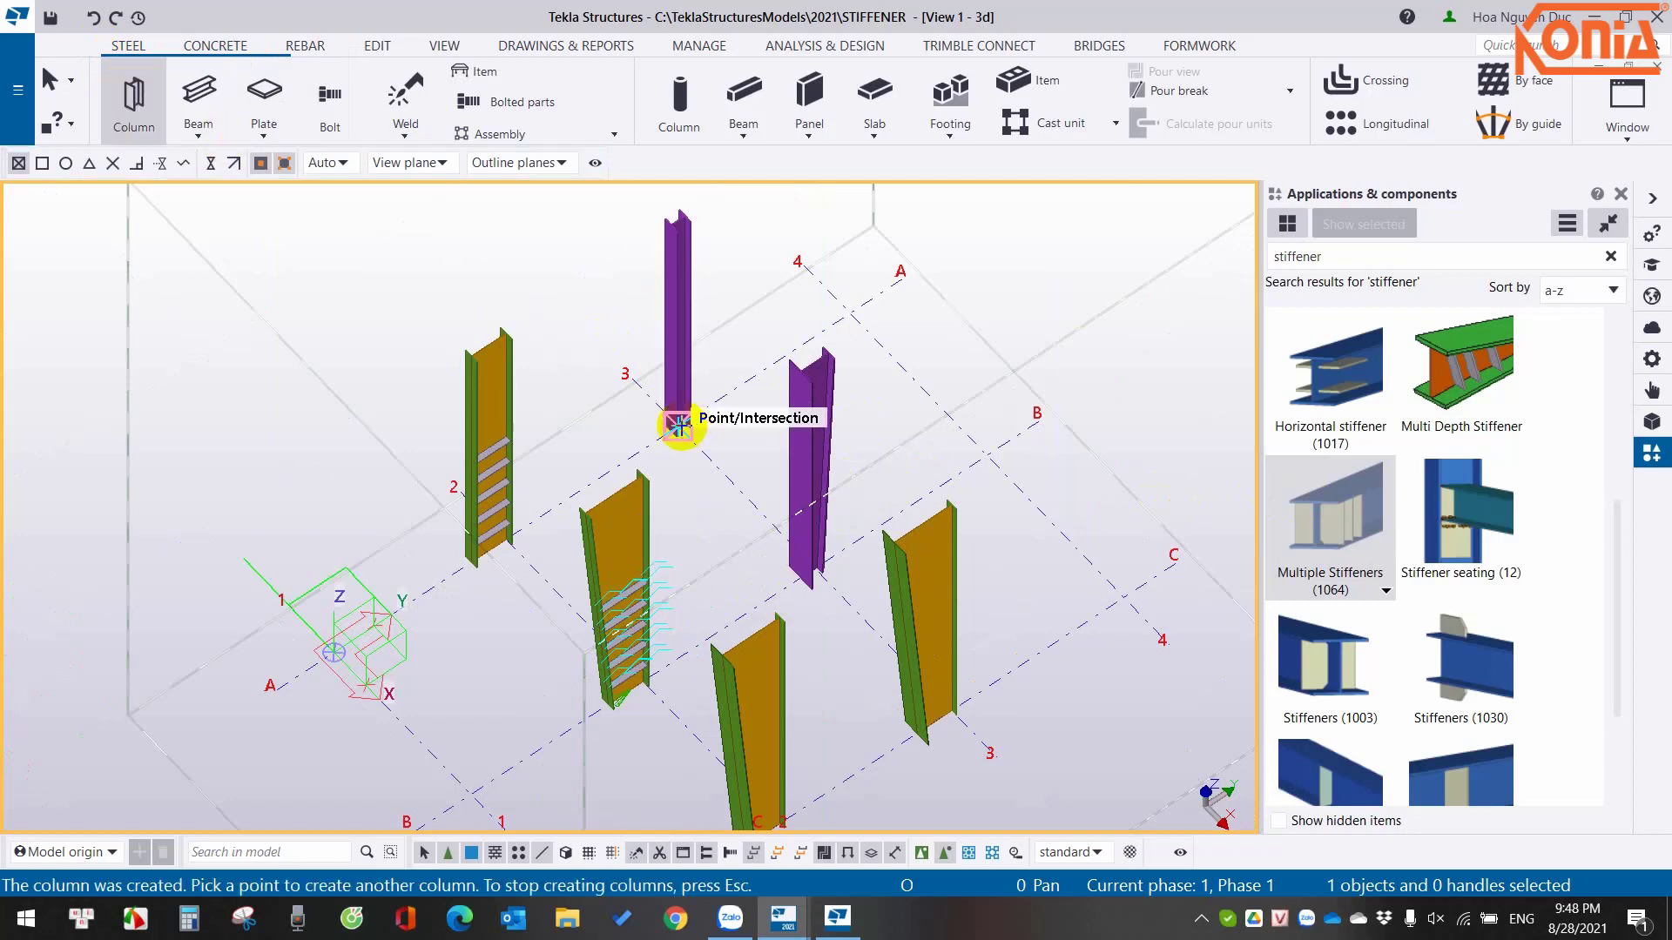
pyautogui.rightClick(728, 347)
pyautogui.click(734, 358)
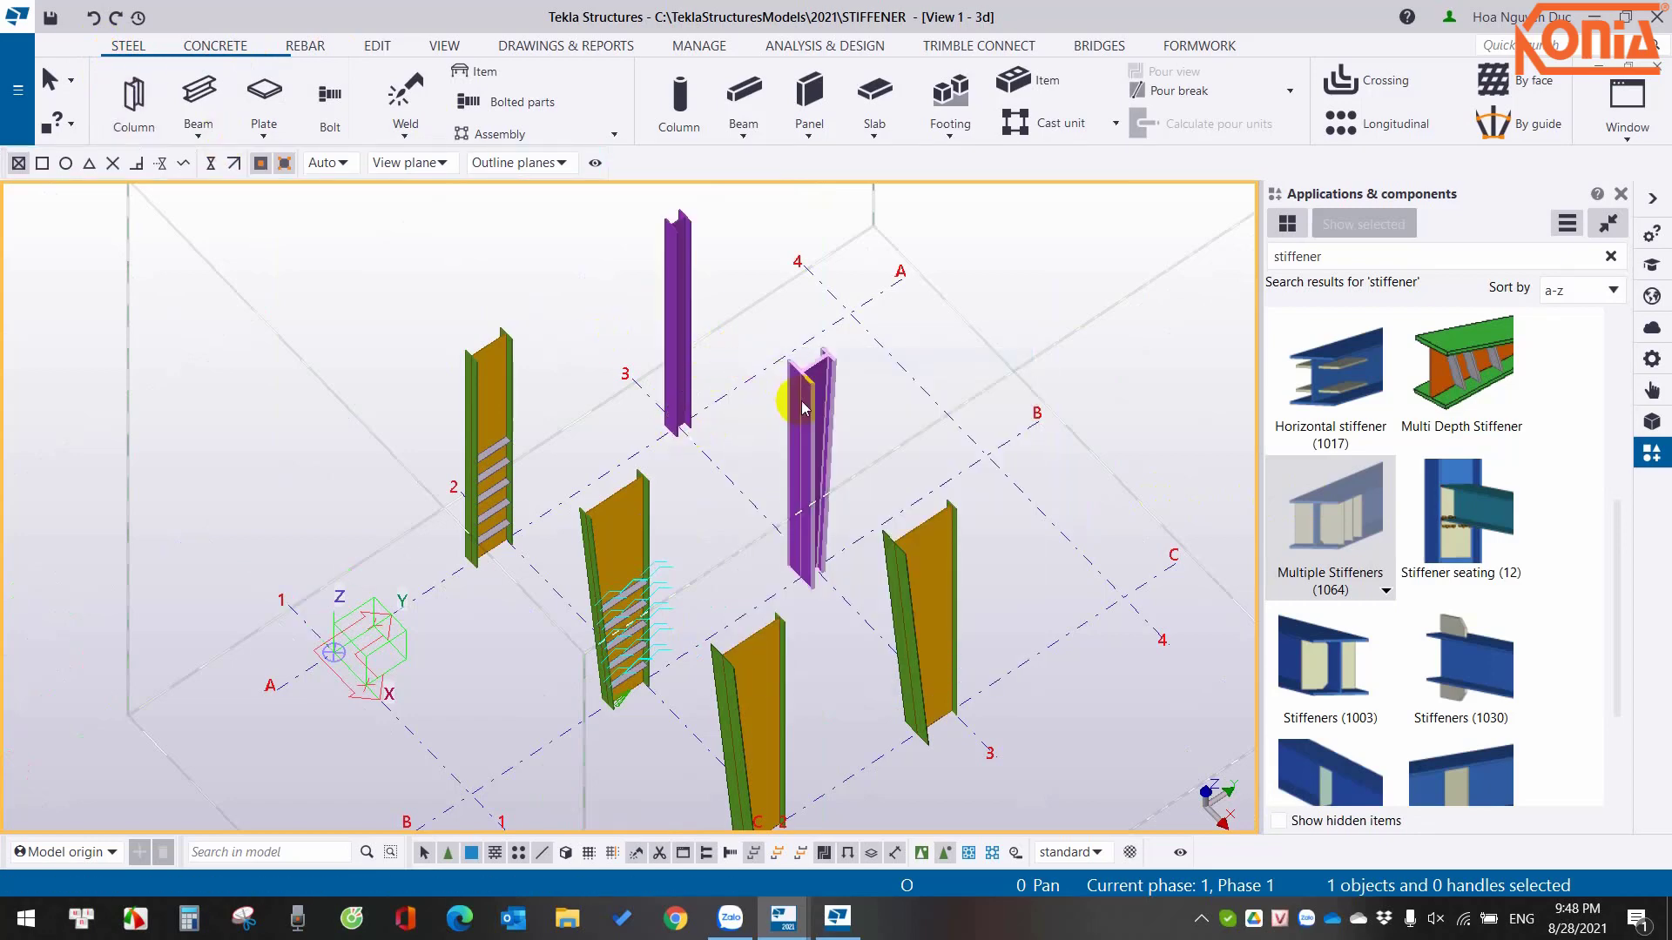
# Apply Multiple Stiffeners to the new purple column and orbit to inspect its plates.
pyautogui.click(1351, 516)
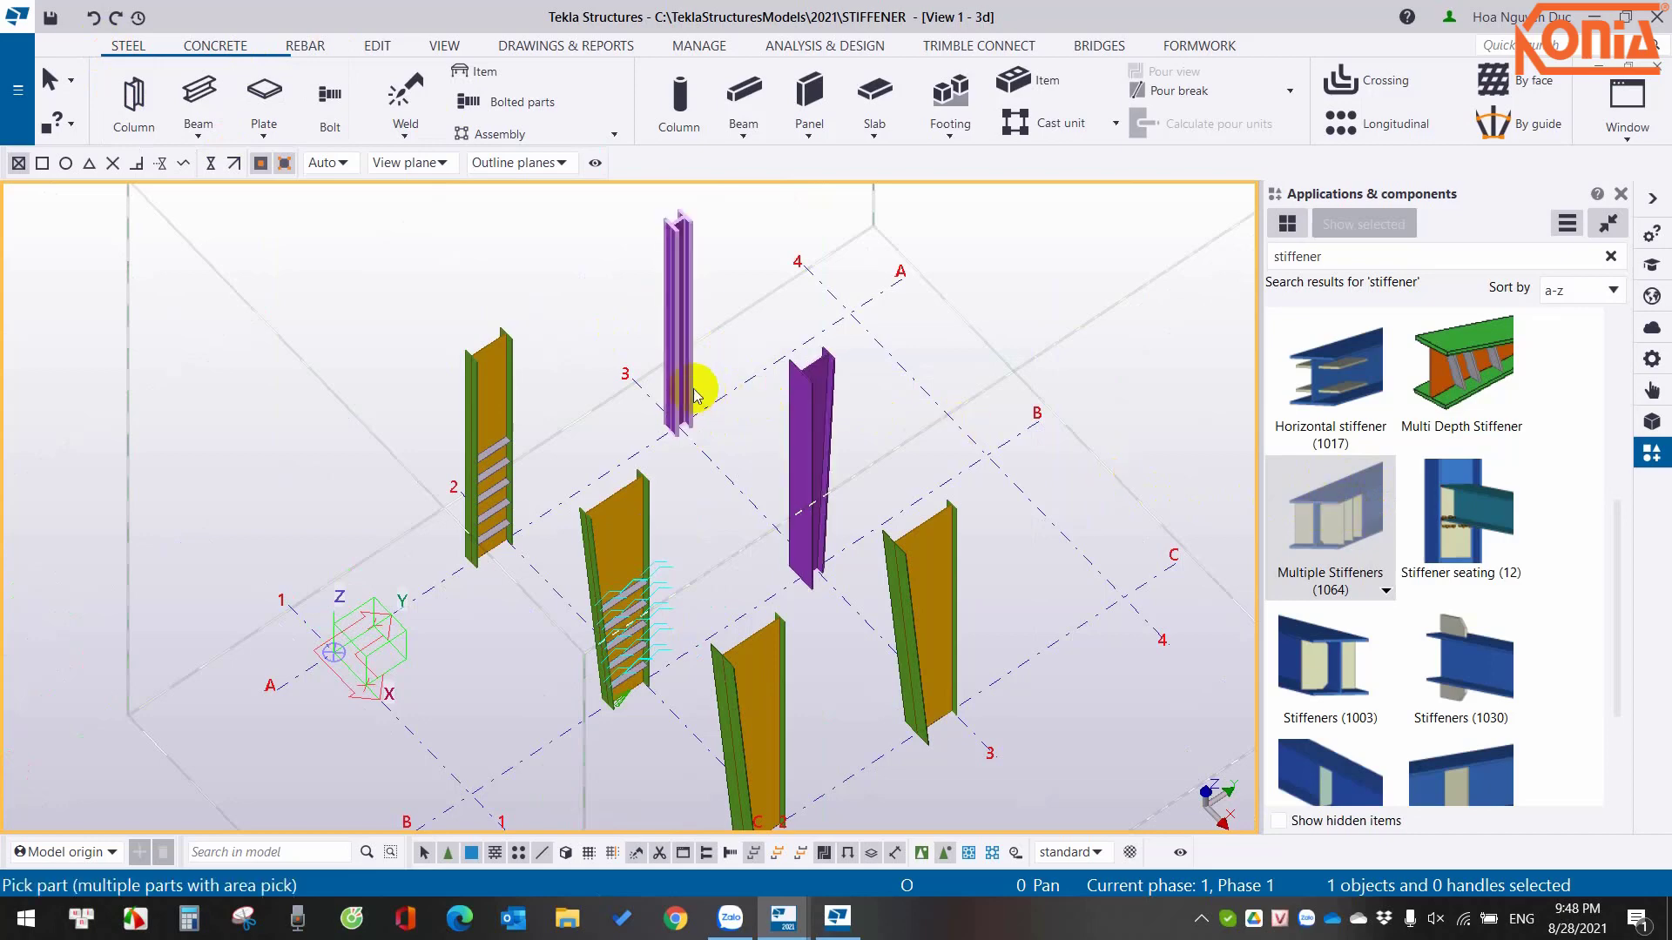
pyautogui.click(681, 418)
pyautogui.scroll(3, 702, 341)
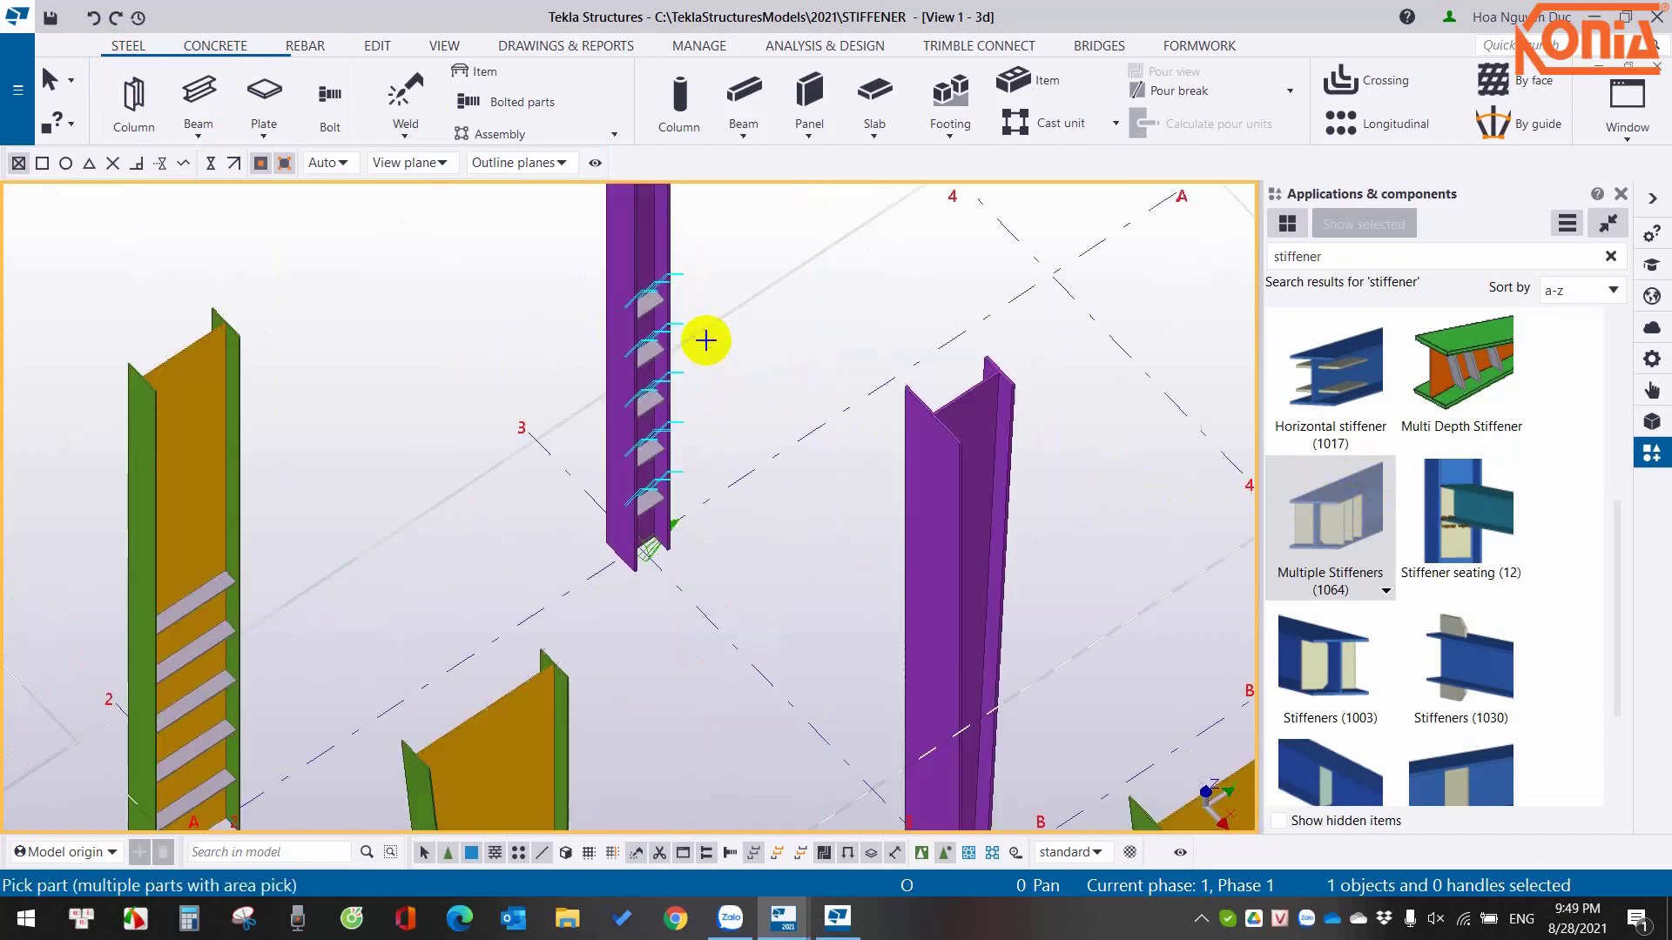
pyautogui.scroll(3, 703, 340)
pyautogui.rightClick(705, 340)
pyautogui.click(749, 353)
pyautogui.scroll(-5, 523, 478)
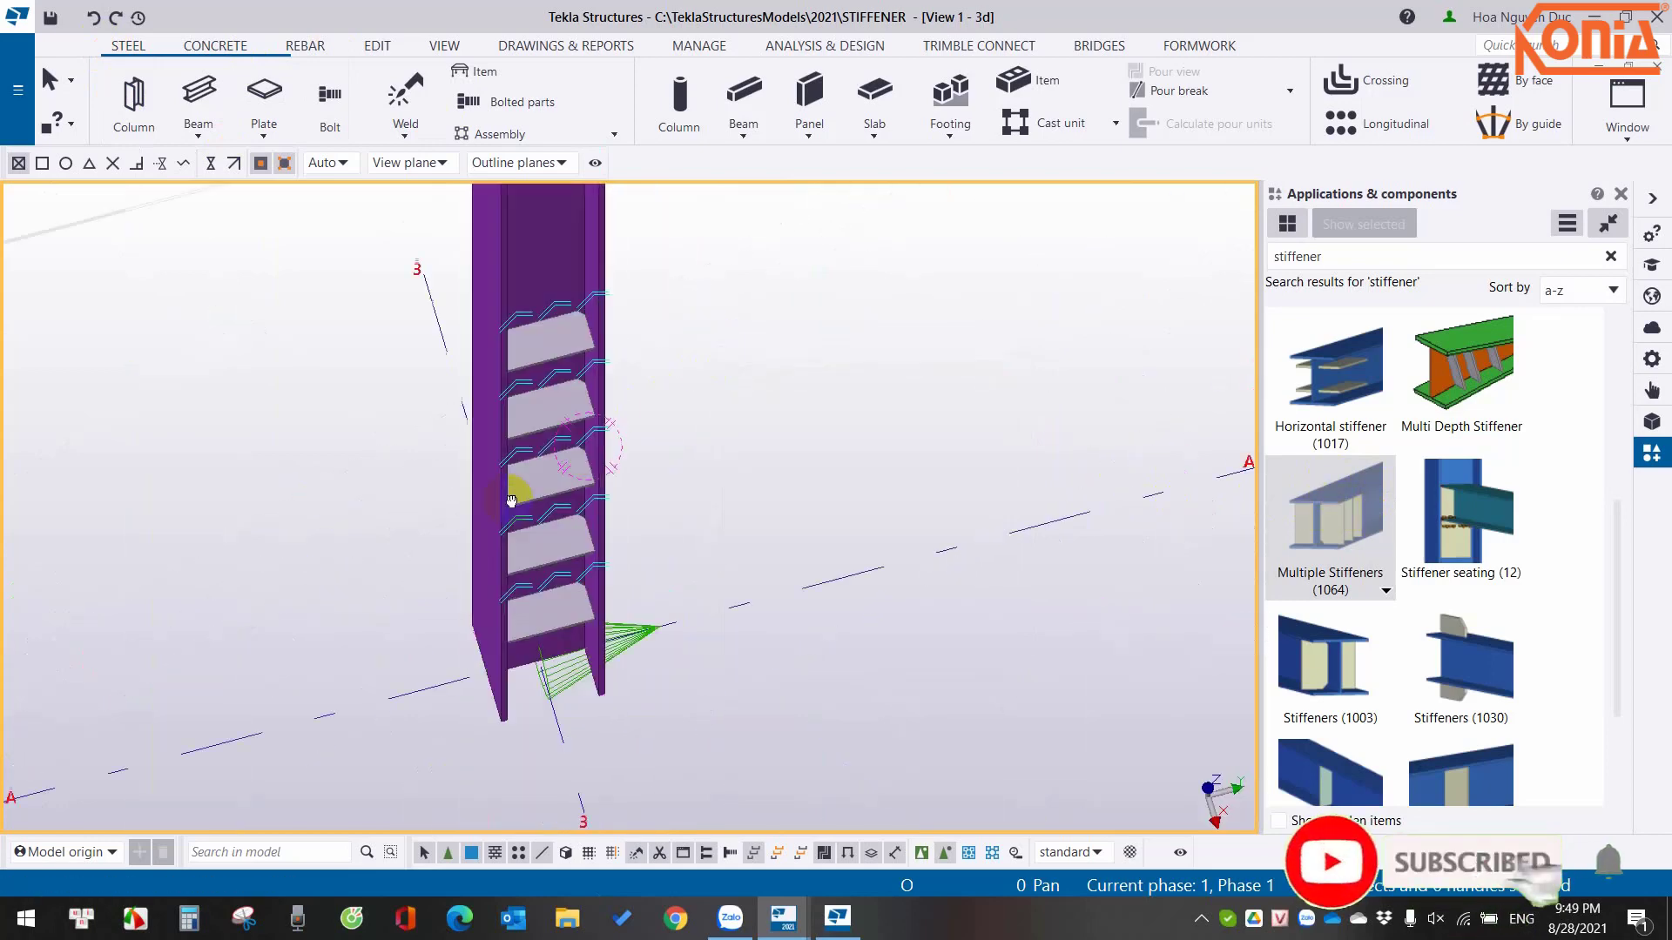
pyautogui.scroll(-2, 438, 548)
pyautogui.moveTo(438, 548)
pyautogui.keyDown('ctrl'); pyautogui.mouseDown(button='middle')
pyautogui.moveTo(646, 489)
pyautogui.moveTo(1094, 485)
pyautogui.moveTo(583, 489)
pyautogui.mouseUp(button='middle'); pyautogui.keyUp('ctrl')
# Pan and orbit to a low side view of the column at grid C/2.
pyautogui.scroll(-5, 672, 485)
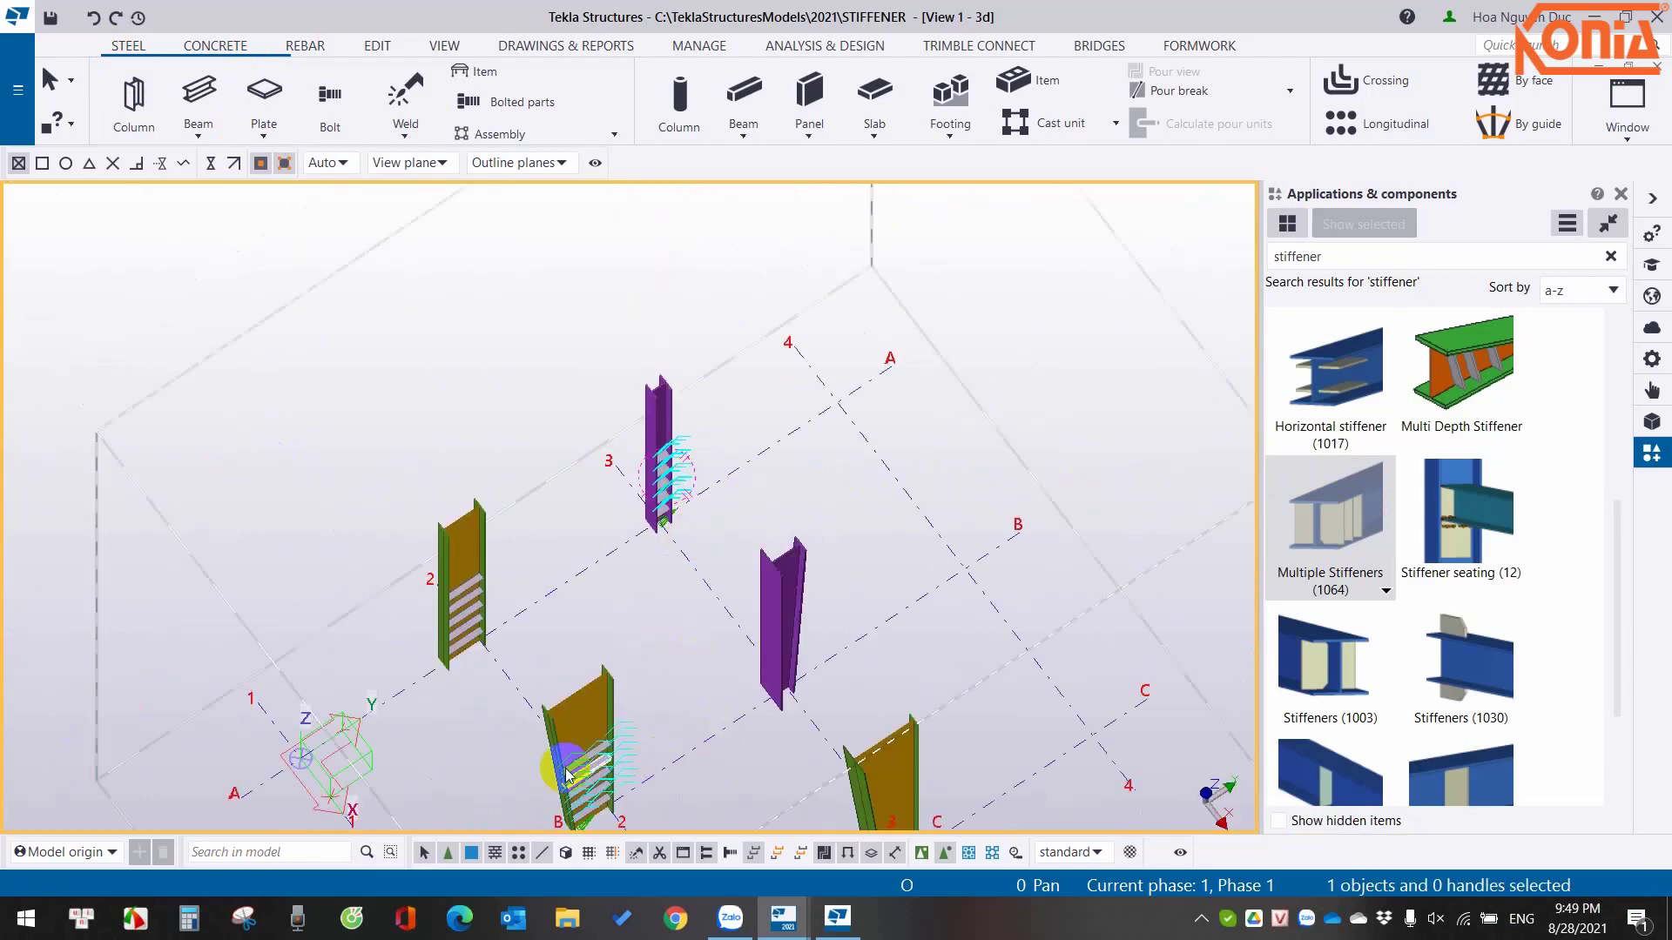
pyautogui.scroll(5, 673, 736)
pyautogui.moveTo(673, 736); pyautogui.dragTo(671, 381, button='middle')
pyautogui.scroll(-5, 671, 381)
pyautogui.scroll(5, 729, 483)
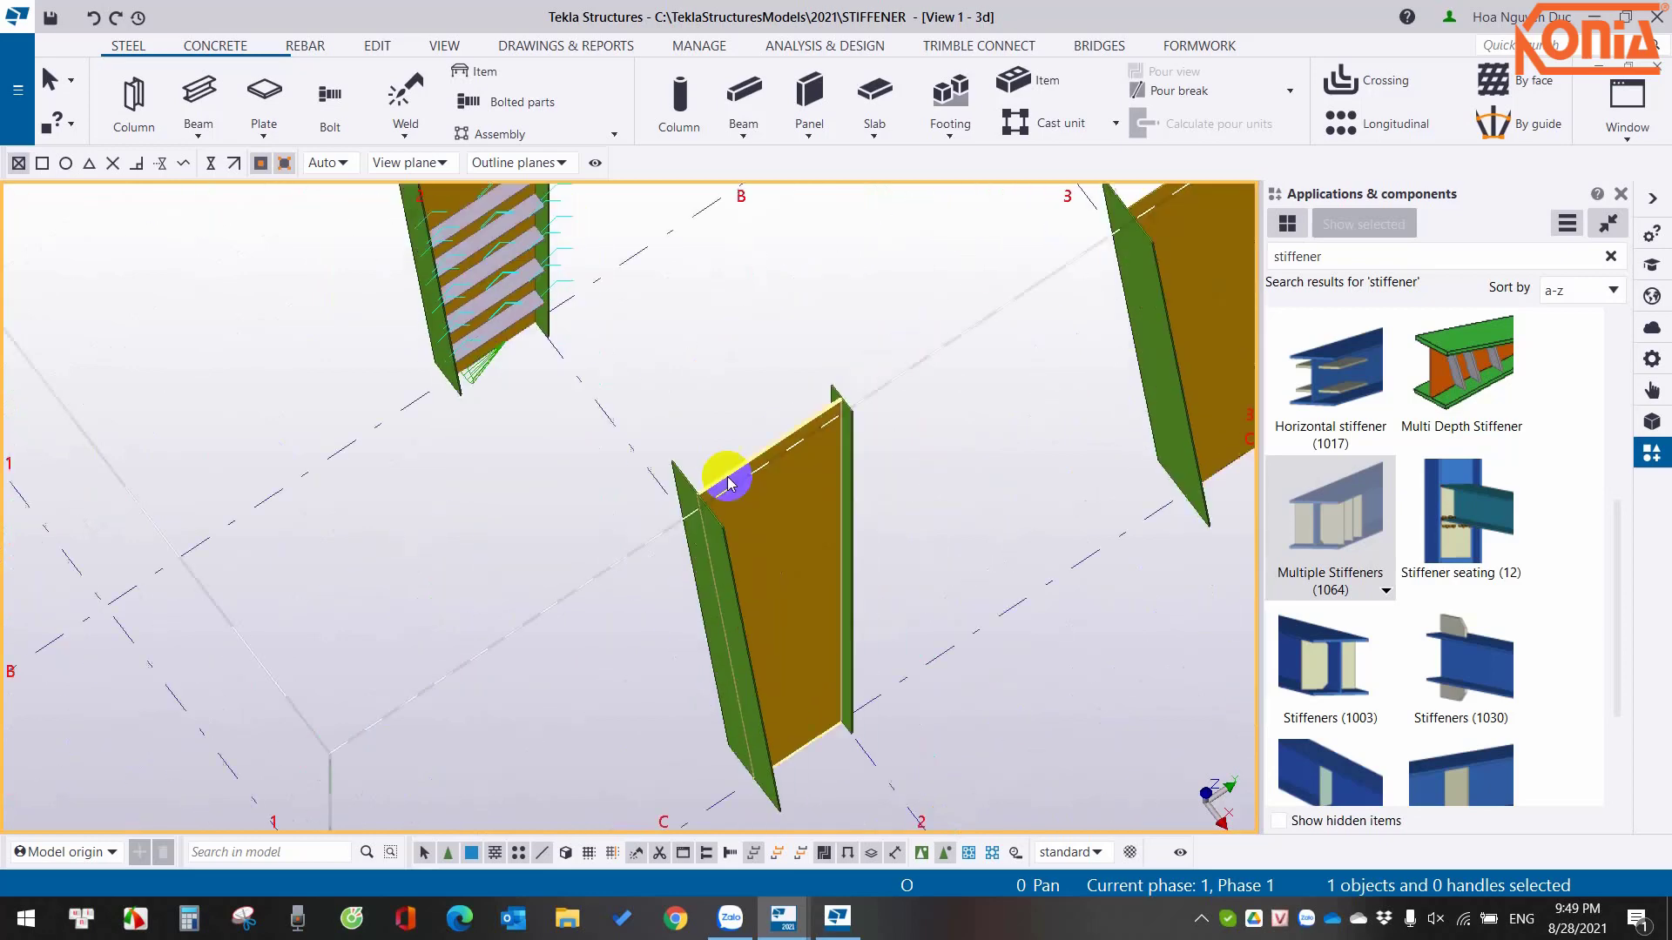
pyautogui.moveTo(776, 594)
pyautogui.keyDown('ctrl'); pyautogui.mouseDown(button='middle')
pyautogui.moveTo(795, 548)
pyautogui.moveTo(824, 658)
pyautogui.mouseUp(button='middle'); pyautogui.keyUp('ctrl')
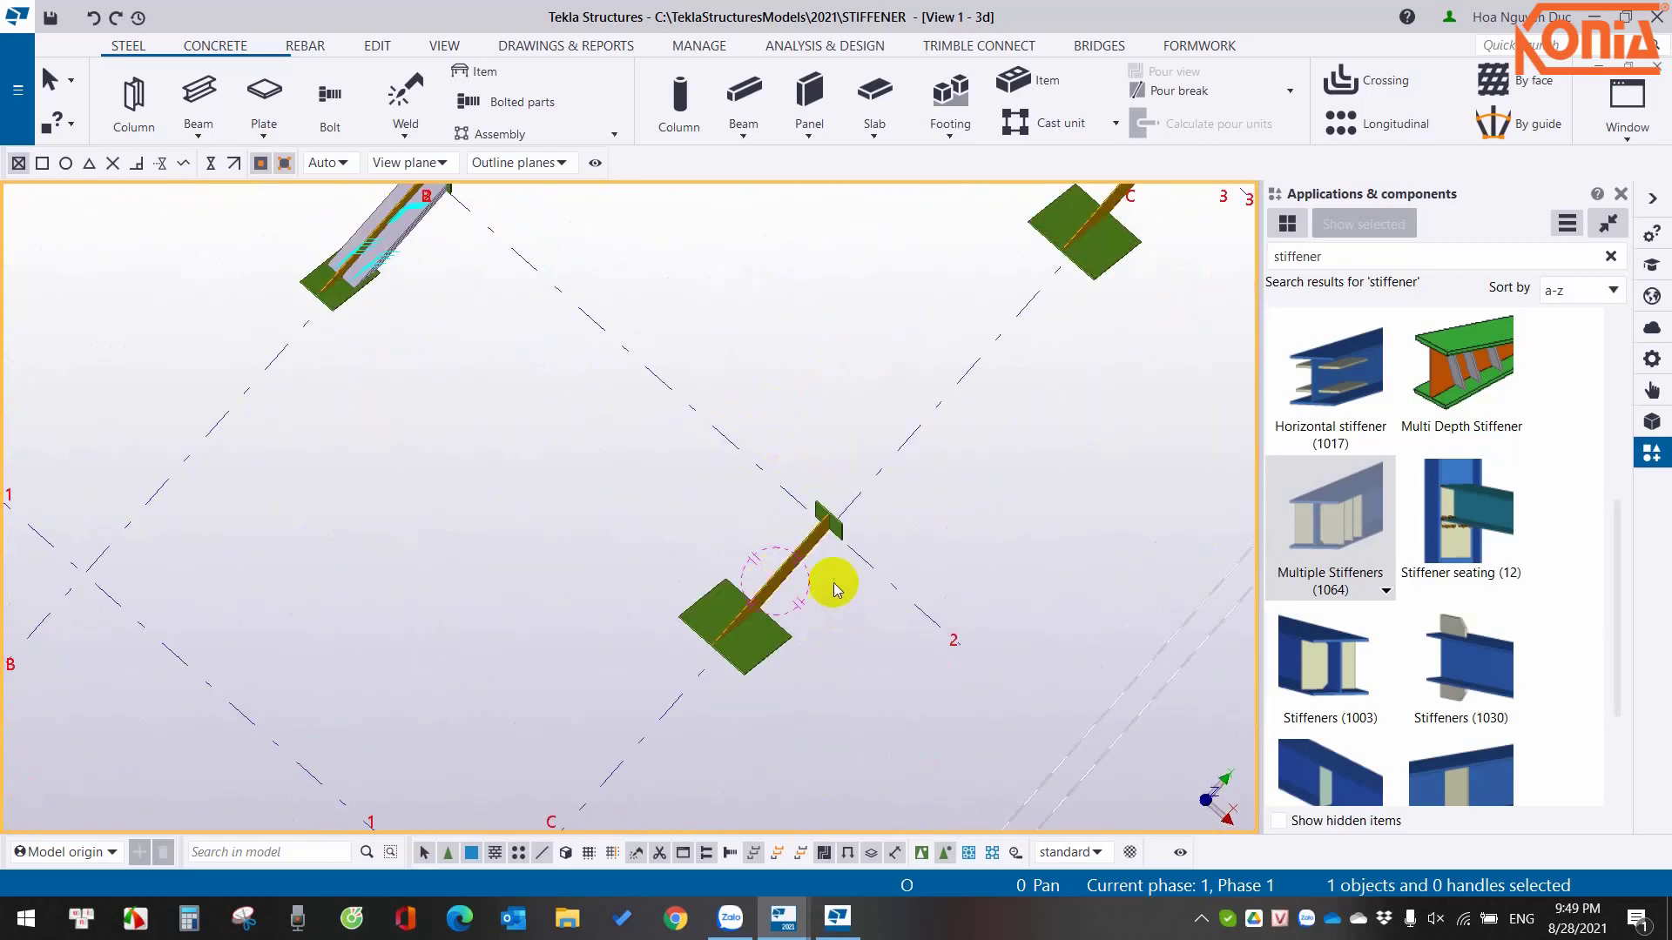
pyautogui.moveTo(802, 578)
pyautogui.keyDown('ctrl'); pyautogui.mouseDown(button='middle')
pyautogui.moveTo(709, 553)
pyautogui.moveTo(694, 488)
pyautogui.mouseUp(button='middle'); pyautogui.keyUp('ctrl')
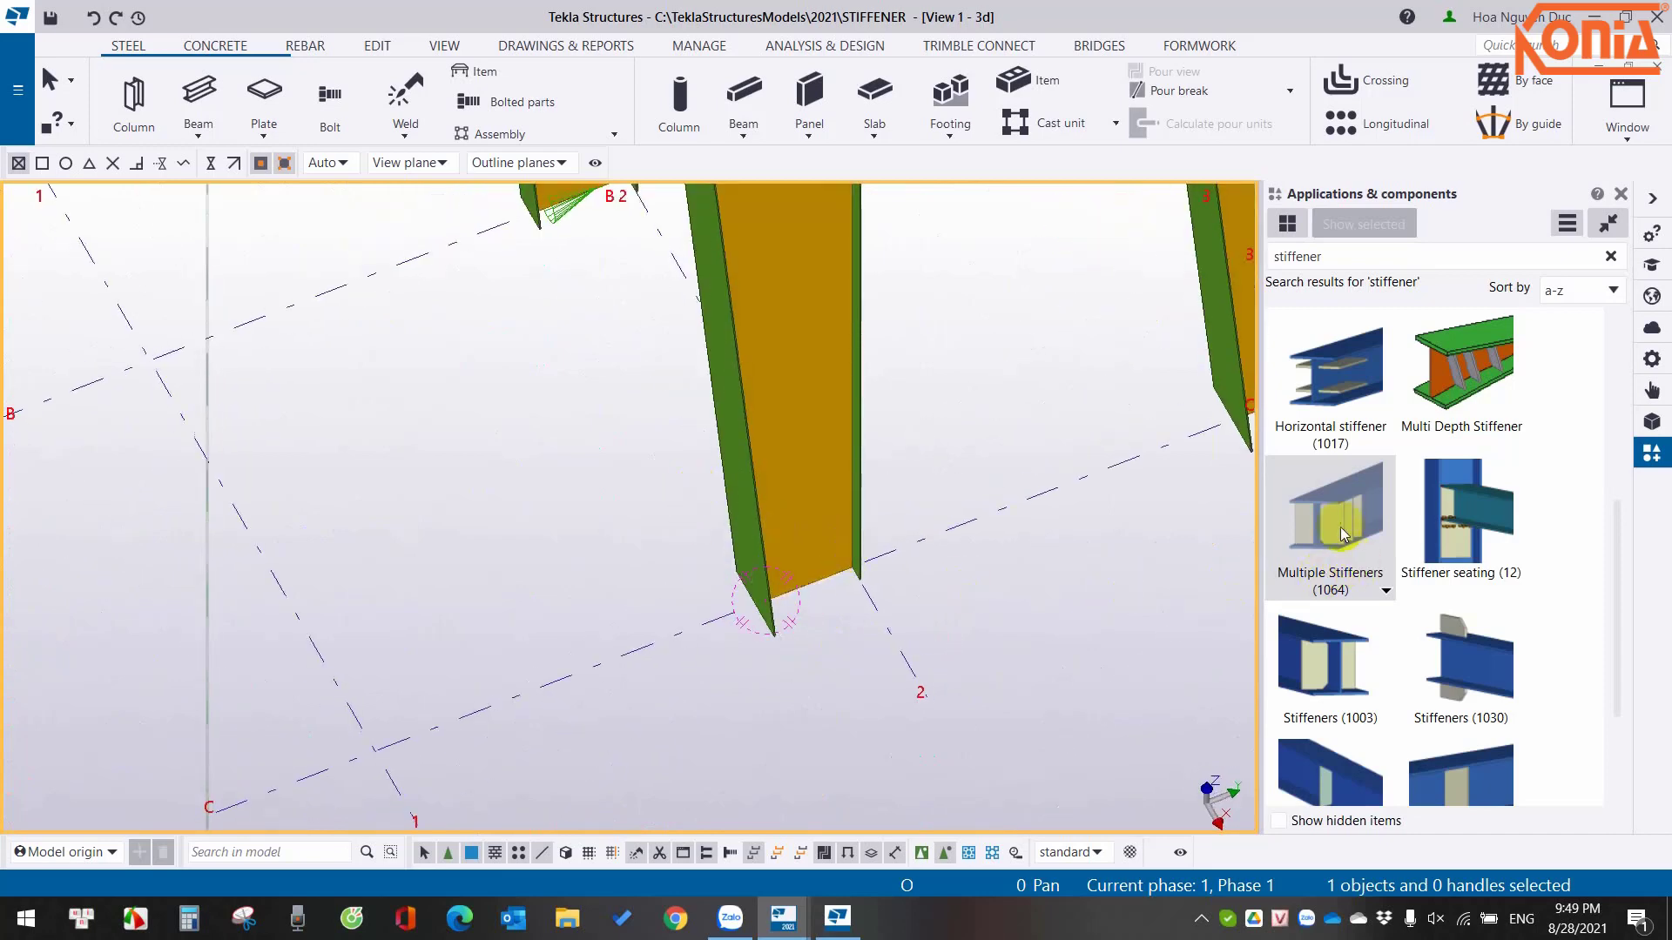
# Apply Multiple Stiffeners to the C/2 column and inspect the new plates.
pyautogui.click(819, 550)
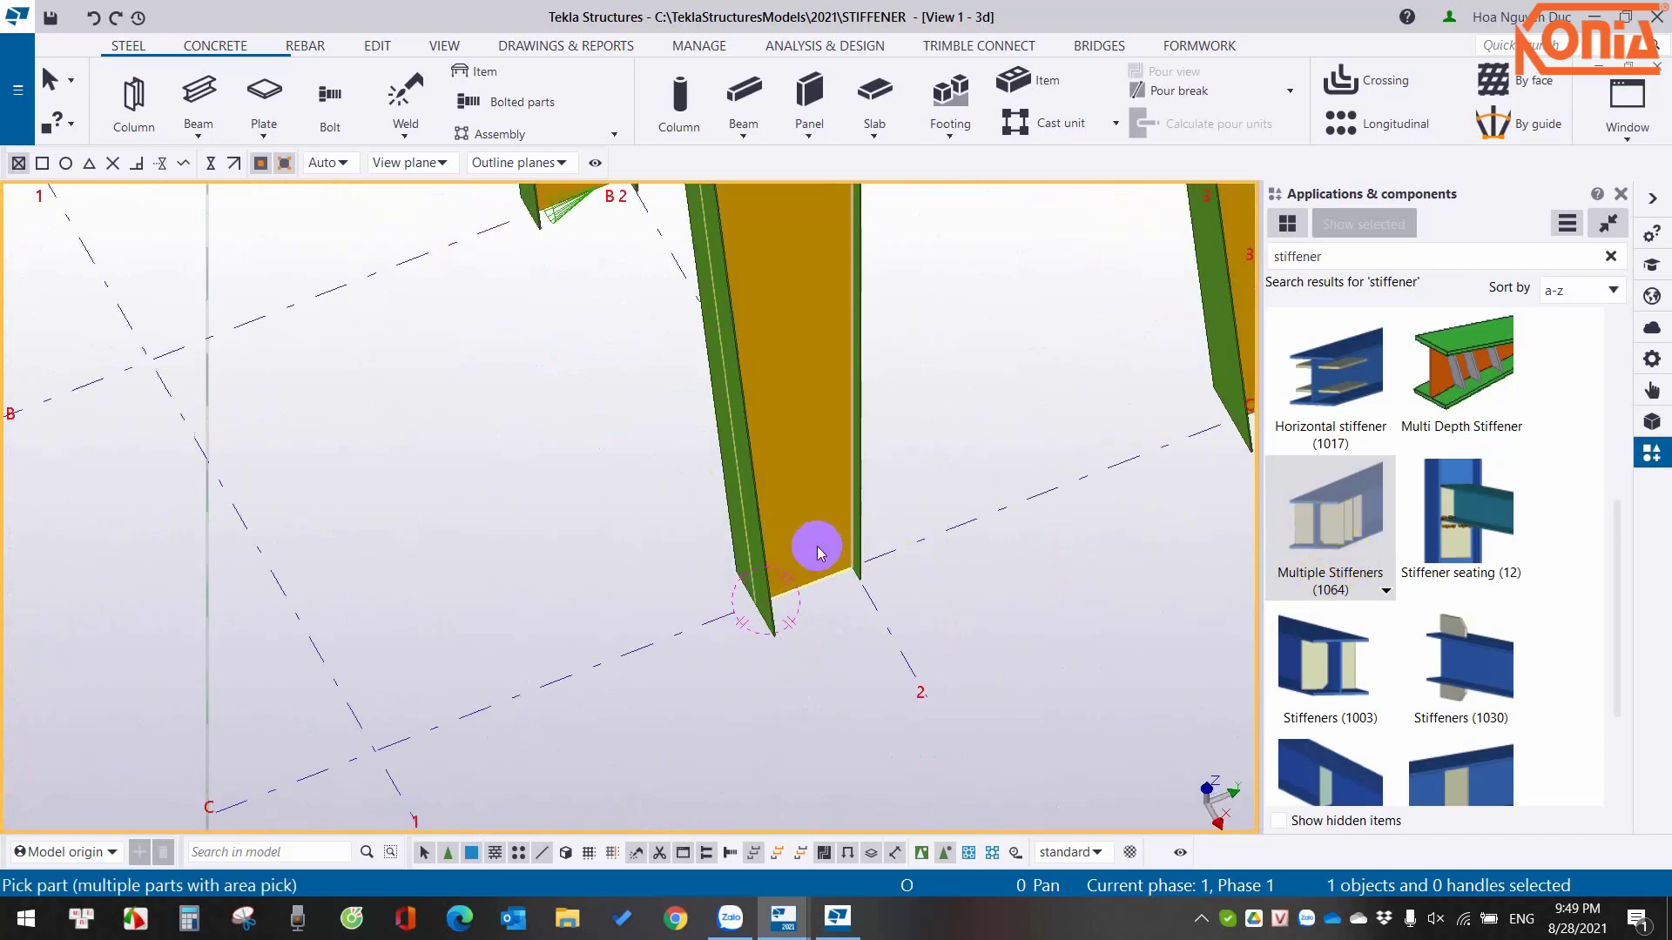
pyautogui.click(839, 557)
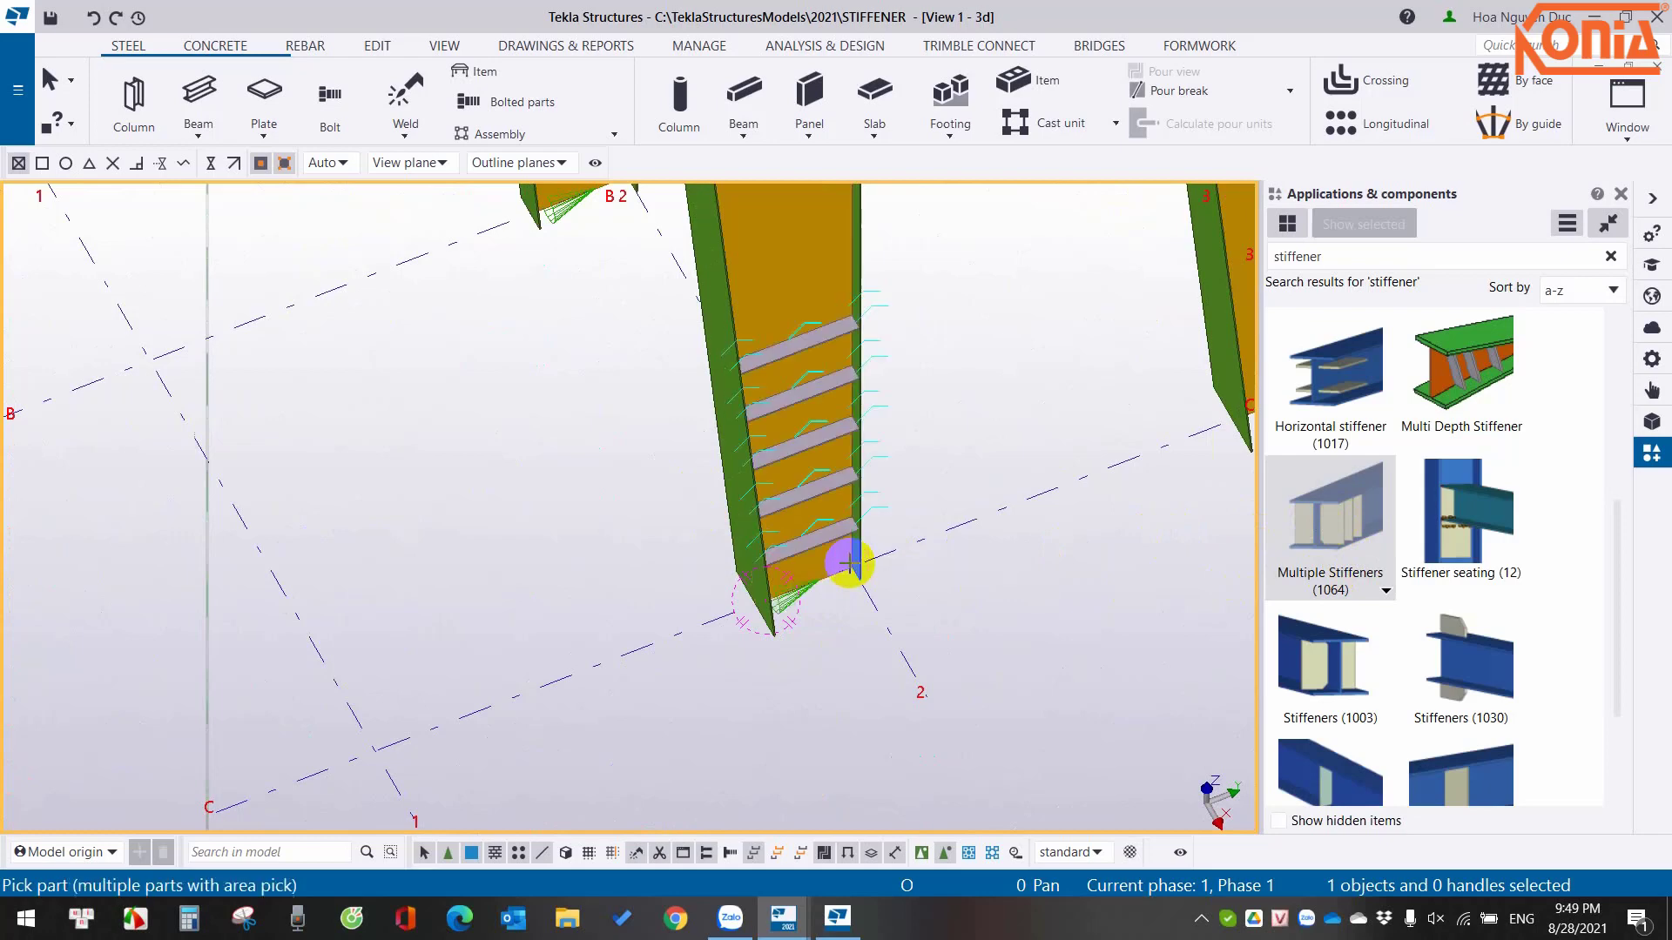
pyautogui.rightClick(969, 440)
pyautogui.click(993, 453)
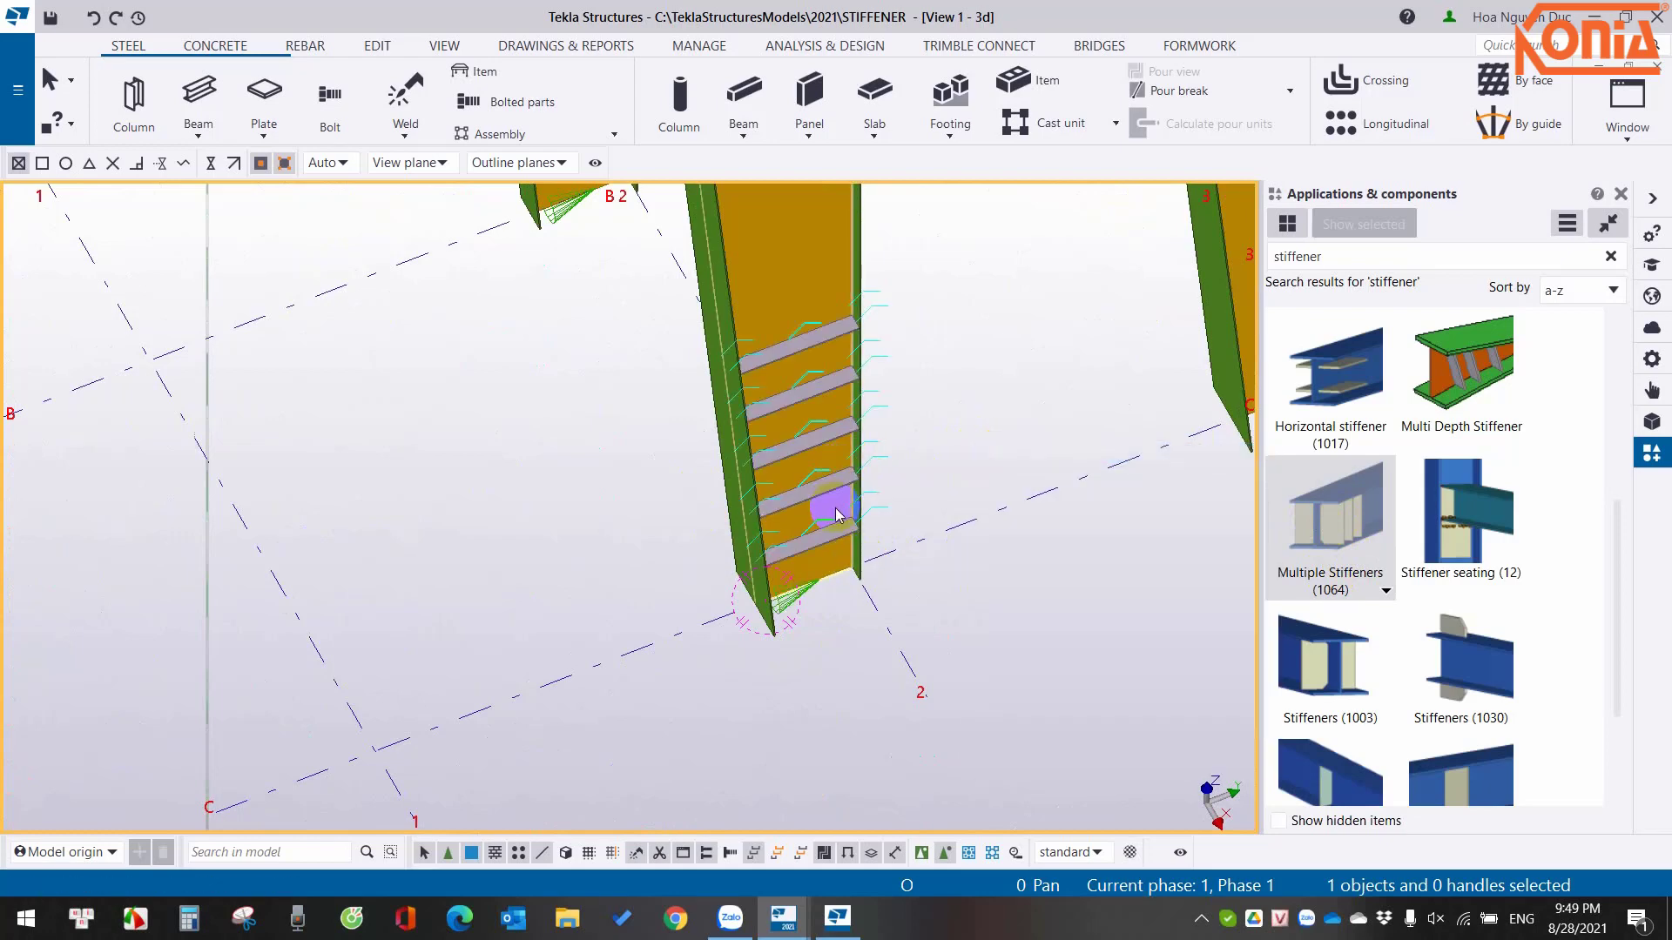
pyautogui.moveTo(828, 492)
pyautogui.keyDown('ctrl'); pyautogui.mouseDown(button='middle')
pyautogui.moveTo(500, 577)
pyautogui.moveTo(485, 616)
pyautogui.moveTo(582, 604)
pyautogui.mouseUp(button='middle'); pyautogui.keyUp('ctrl')
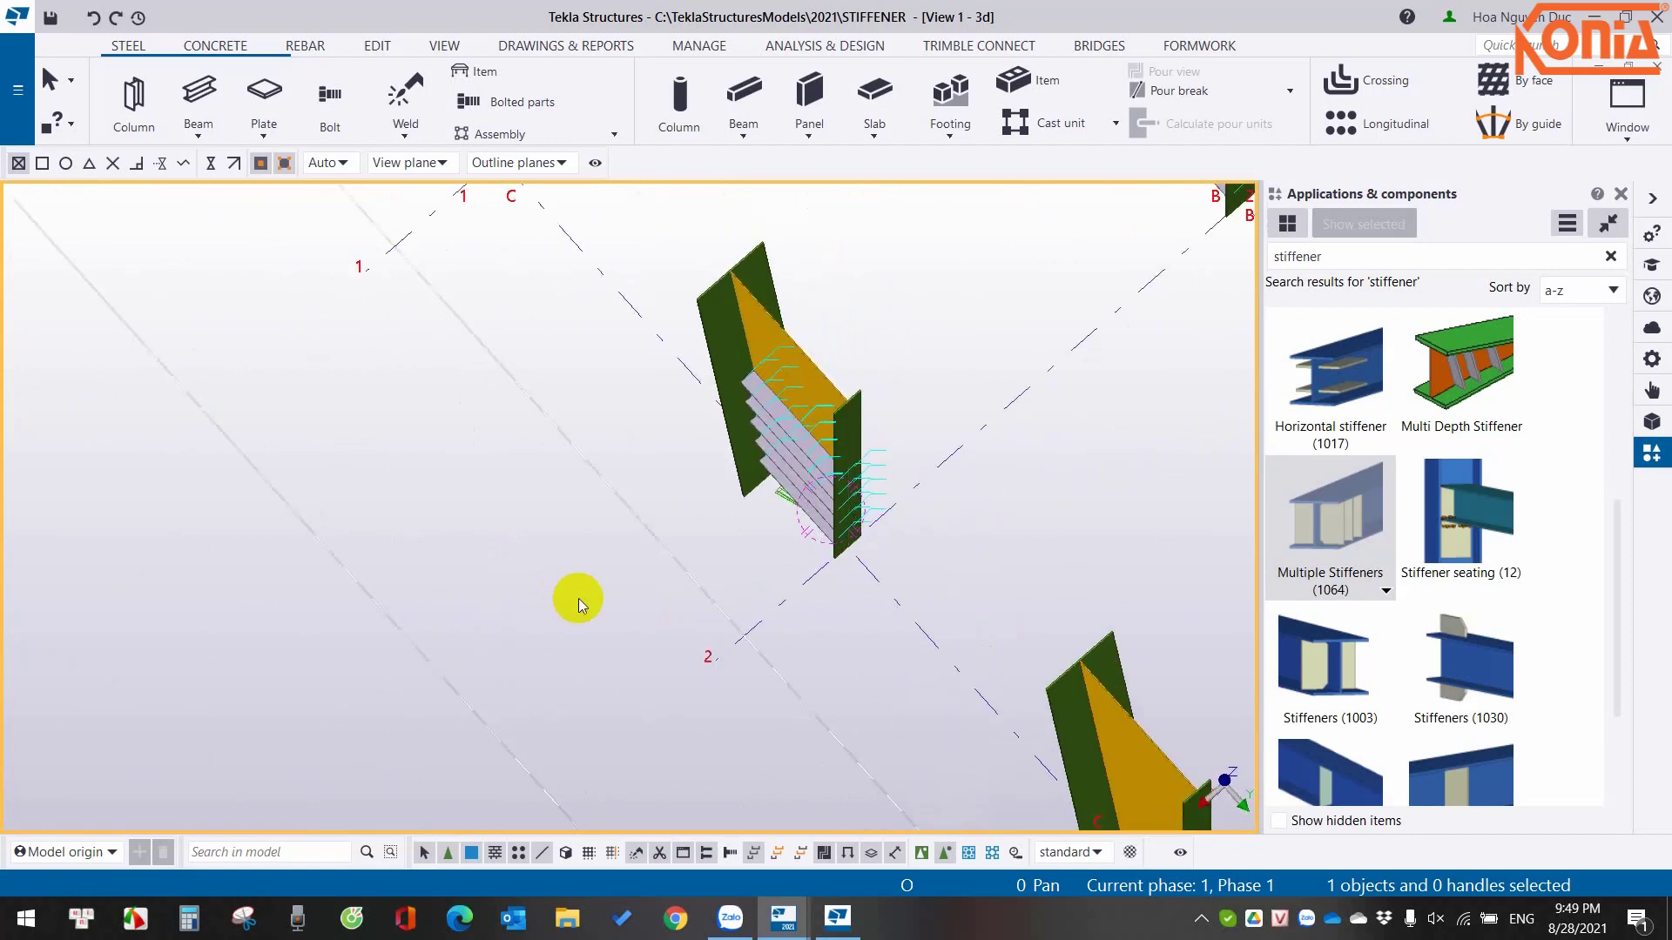
pyautogui.scroll(5, 748, 522)
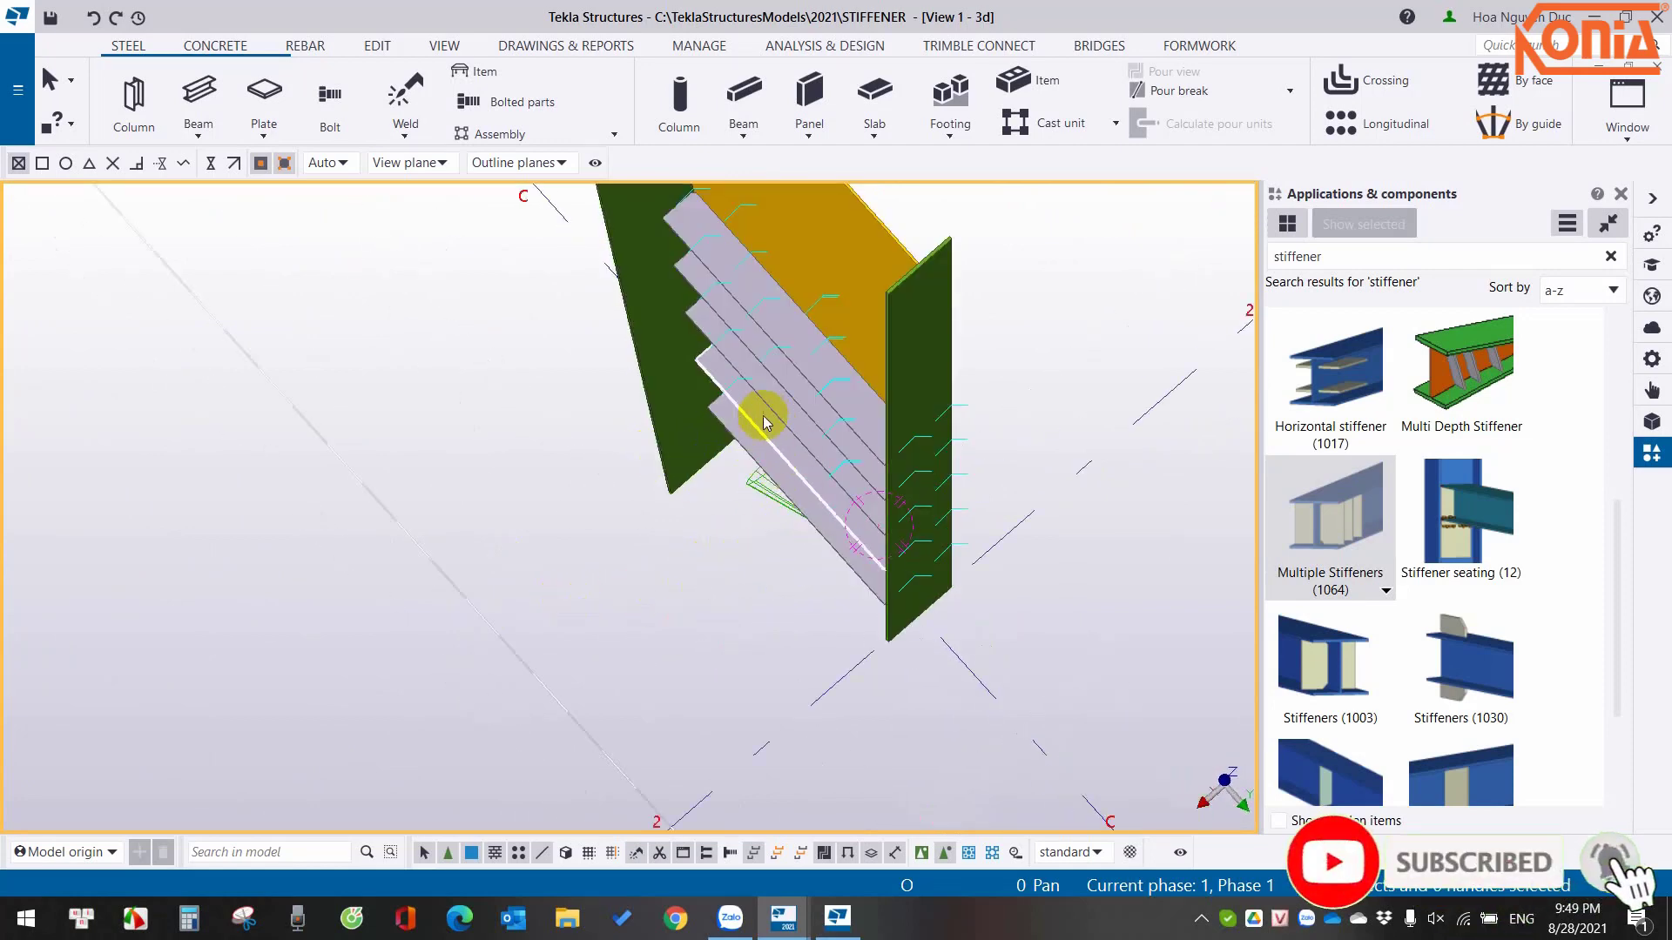
pyautogui.click(690, 429)
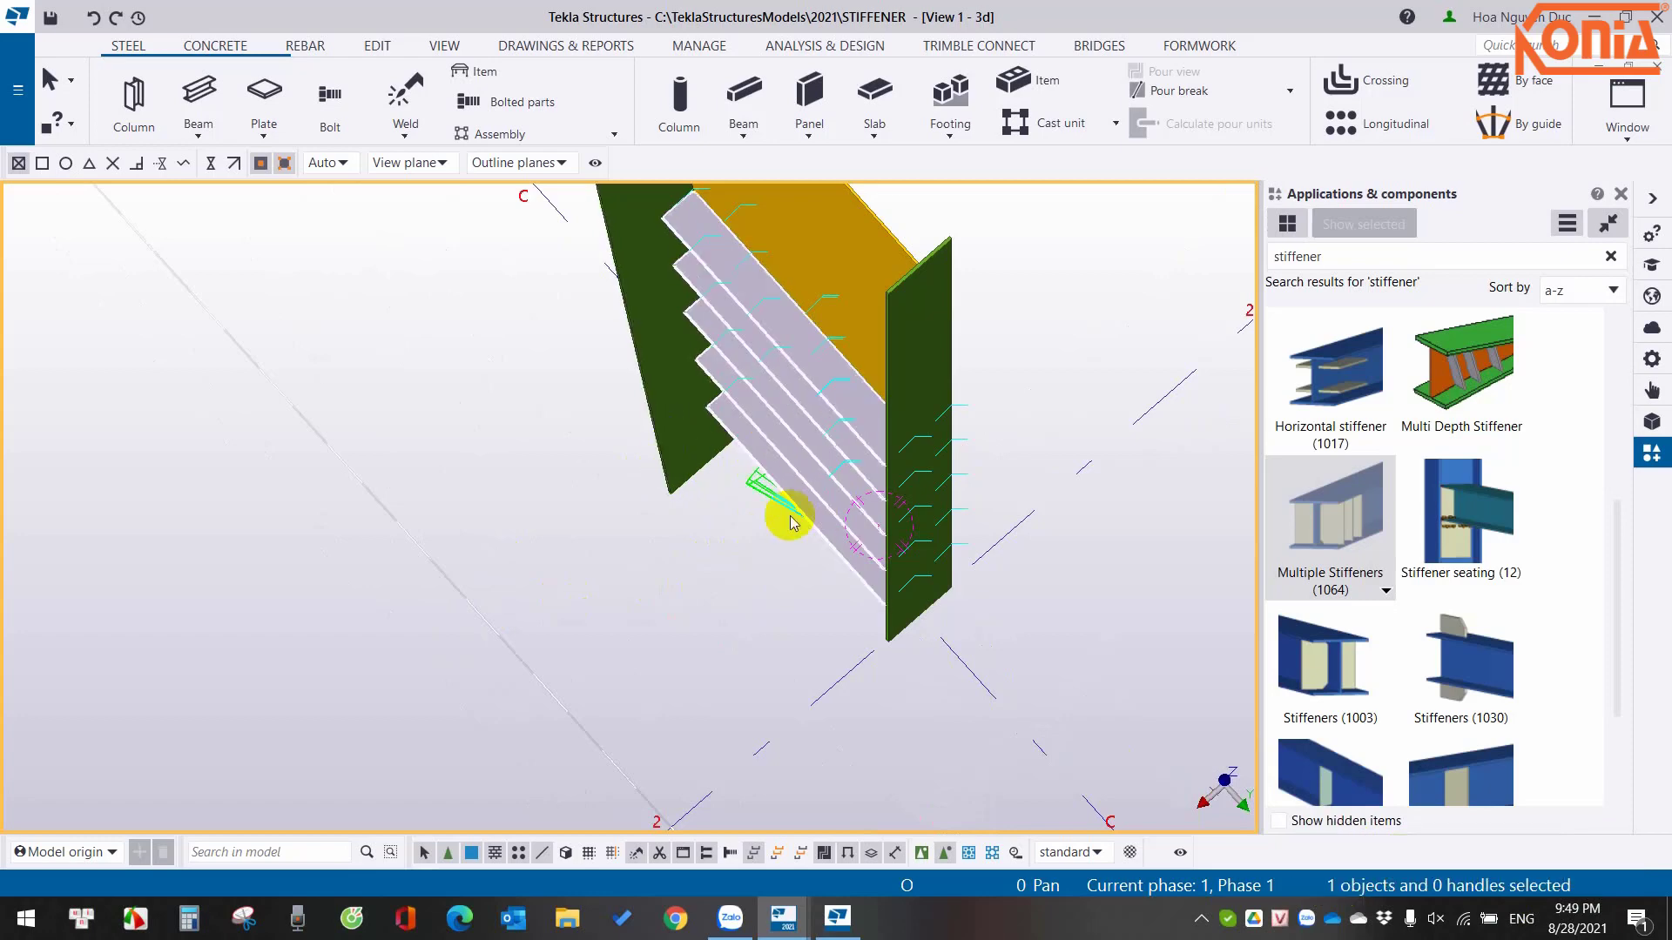
pyautogui.moveTo(784, 511)
pyautogui.keyDown('ctrl'); pyautogui.mouseDown(button='middle')
pyautogui.moveTo(806, 459)
pyautogui.moveTo(1019, 393)
pyautogui.moveTo(783, 497)
pyautogui.moveTo(806, 499)
pyautogui.moveTo(765, 489)
pyautogui.moveTo(1078, 392)
pyautogui.moveTo(970, 441)
pyautogui.moveTo(925, 490)
pyautogui.moveTo(1019, 464)
pyautogui.moveTo(813, 508)
pyautogui.mouseUp(button='middle'); pyautogui.keyUp('ctrl')
# Zoom, tilt and refresh the view to review the stiffened columns across the model.
pyautogui.scroll(-3, 813, 507)
pyautogui.scroll(-5, 795, 400)
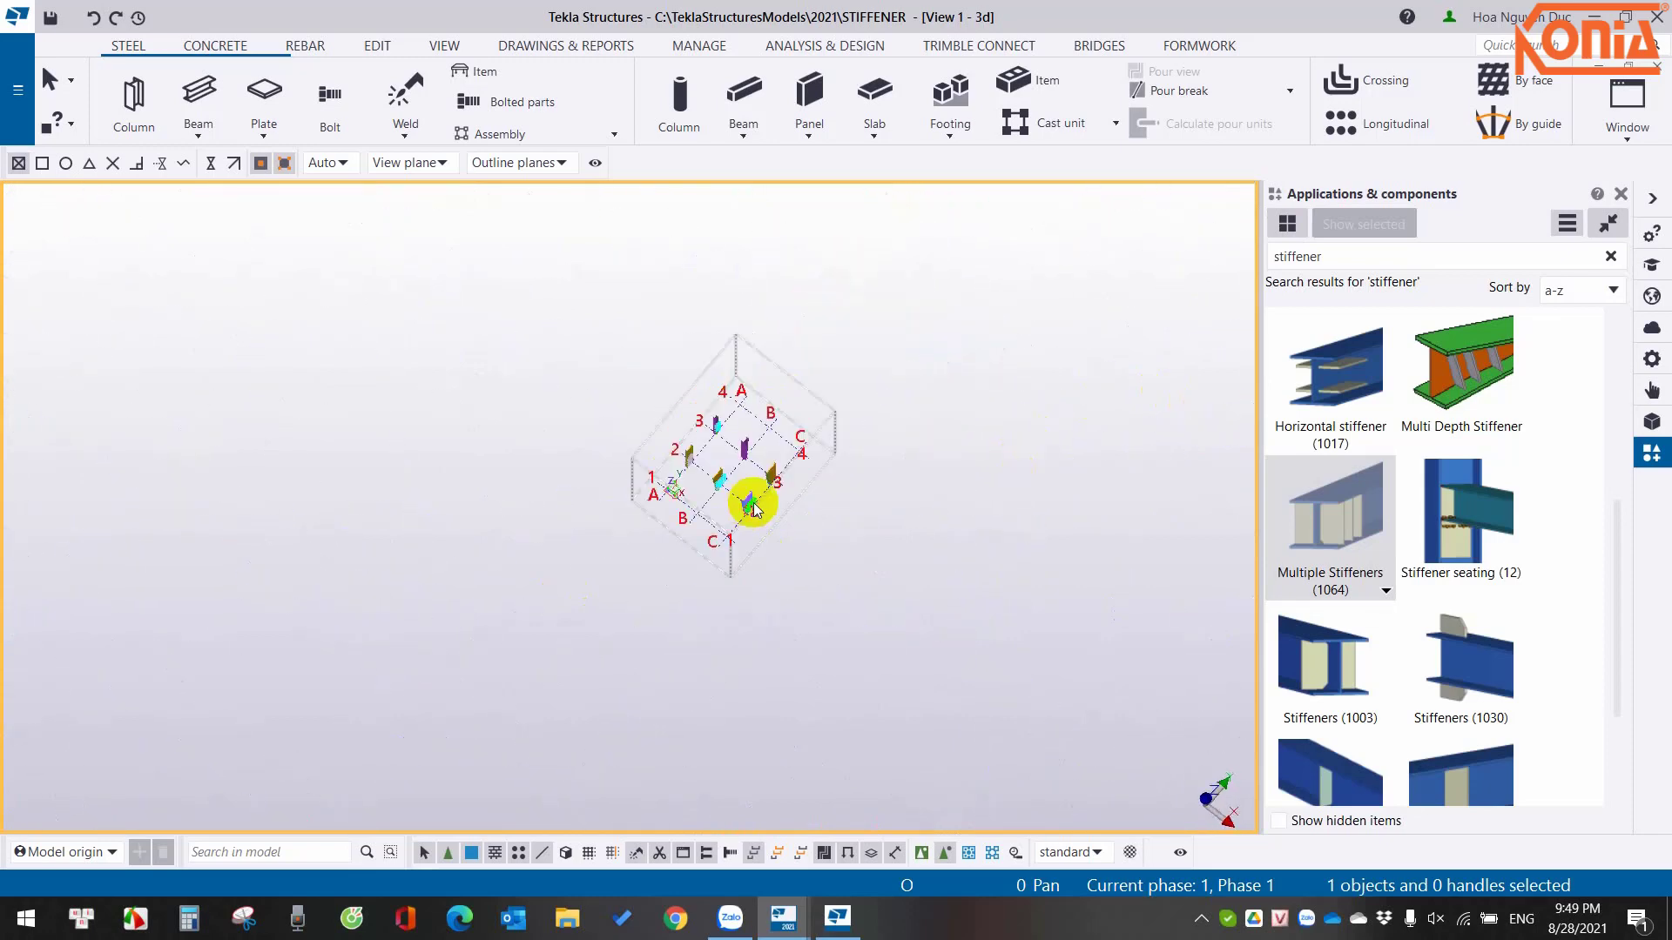
pyautogui.scroll(5, 746, 496)
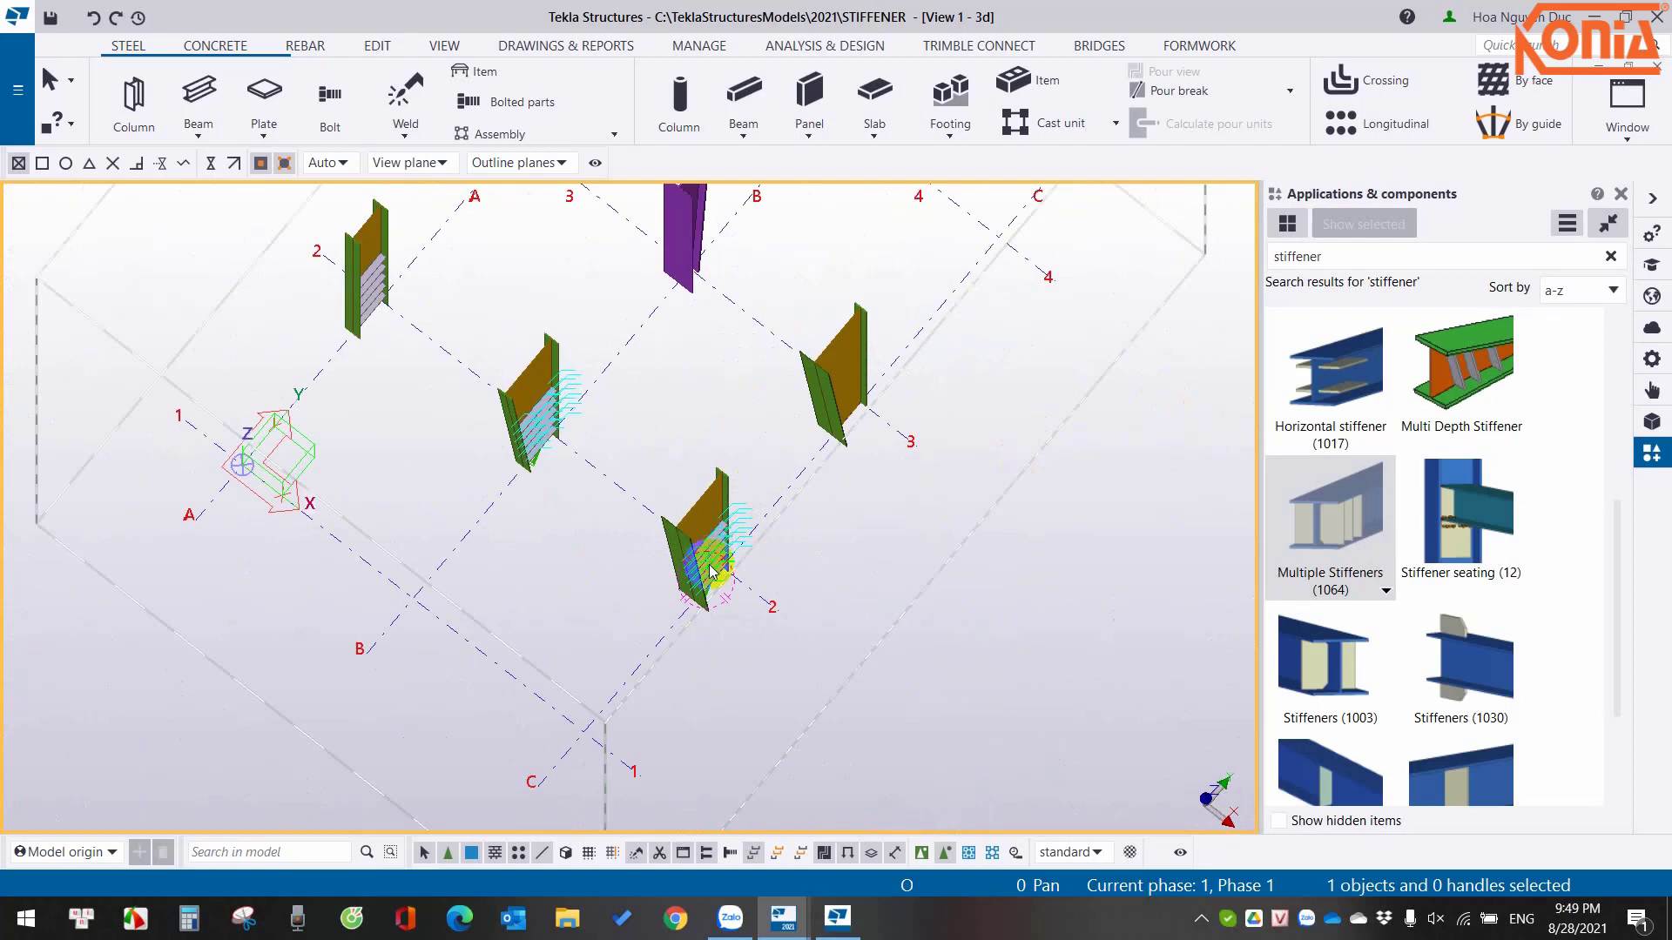
pyautogui.moveTo(712, 560)
pyautogui.keyDown('ctrl'); pyautogui.mouseDown(button='middle')
pyautogui.moveTo(702, 485)
pyautogui.moveTo(735, 410)
pyautogui.mouseUp(button='middle'); pyautogui.keyUp('ctrl')
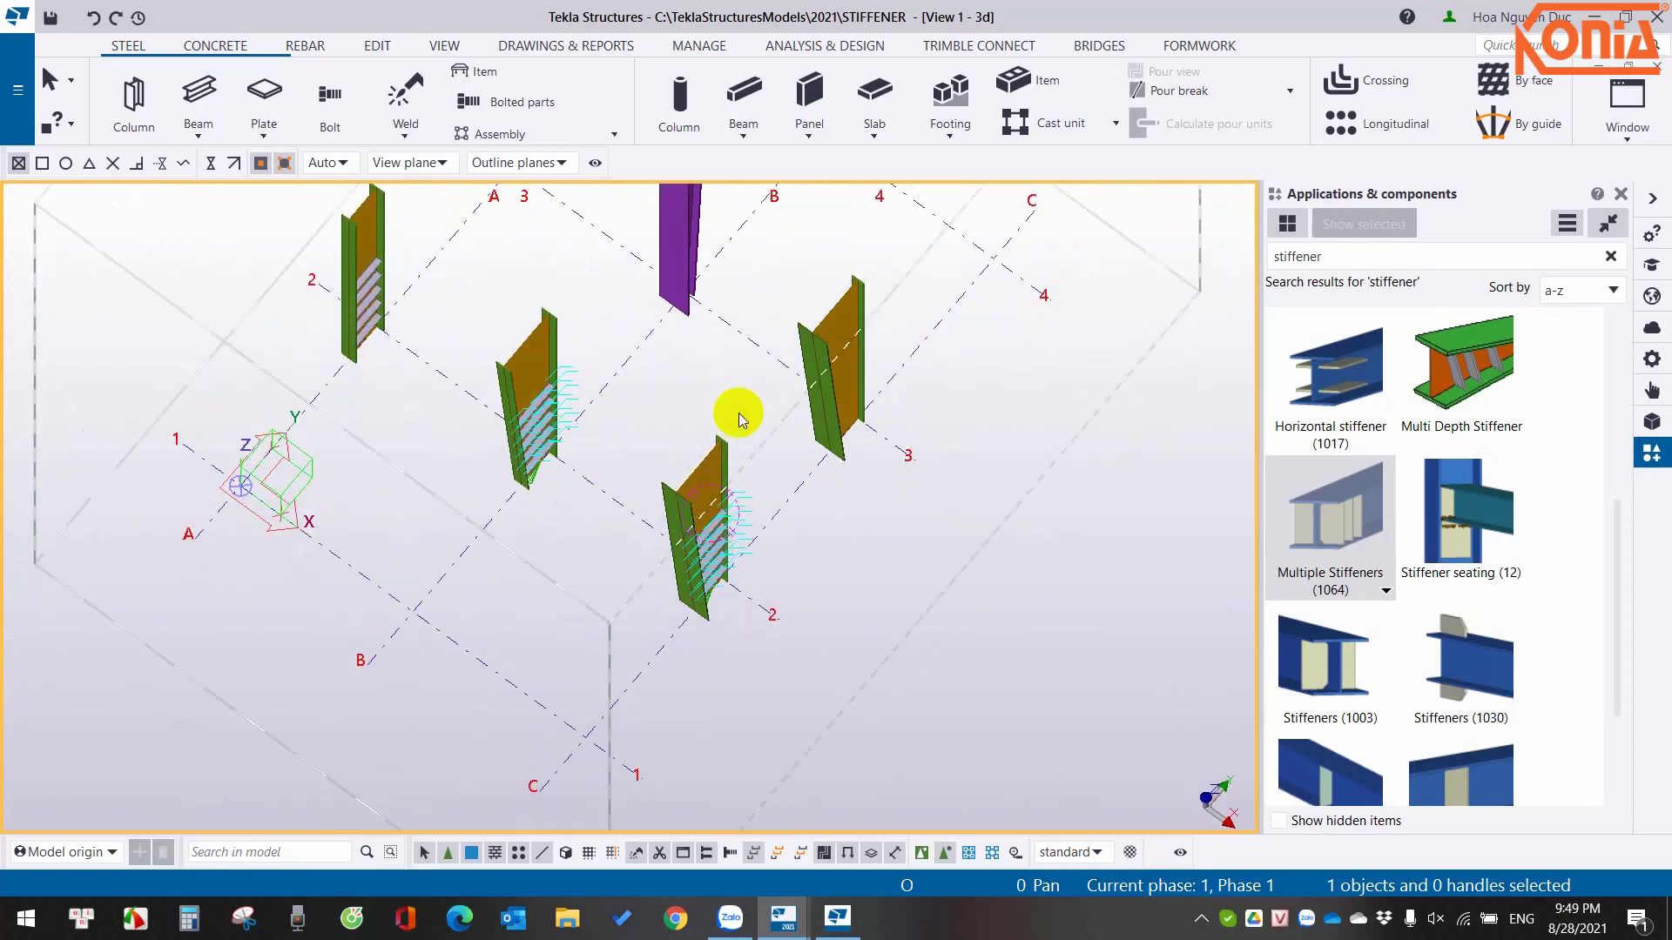
pyautogui.rightClick(739, 383)
pyautogui.click(797, 488)
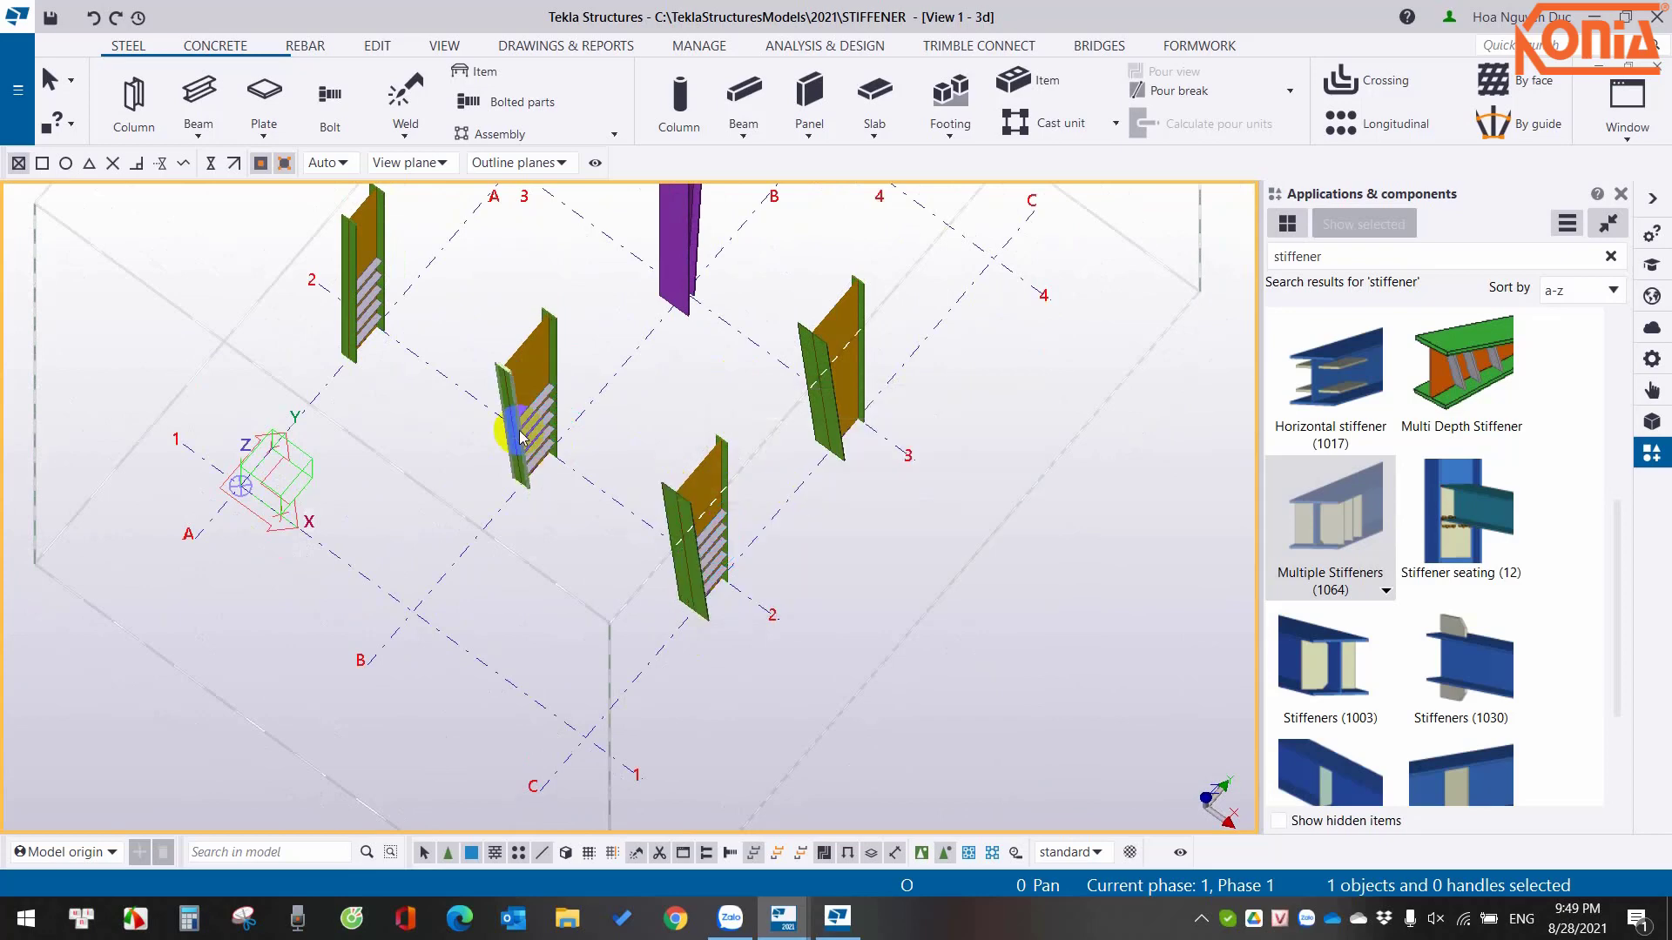
pyautogui.scroll(5, 541, 453)
pyautogui.scroll(3, 549, 448)
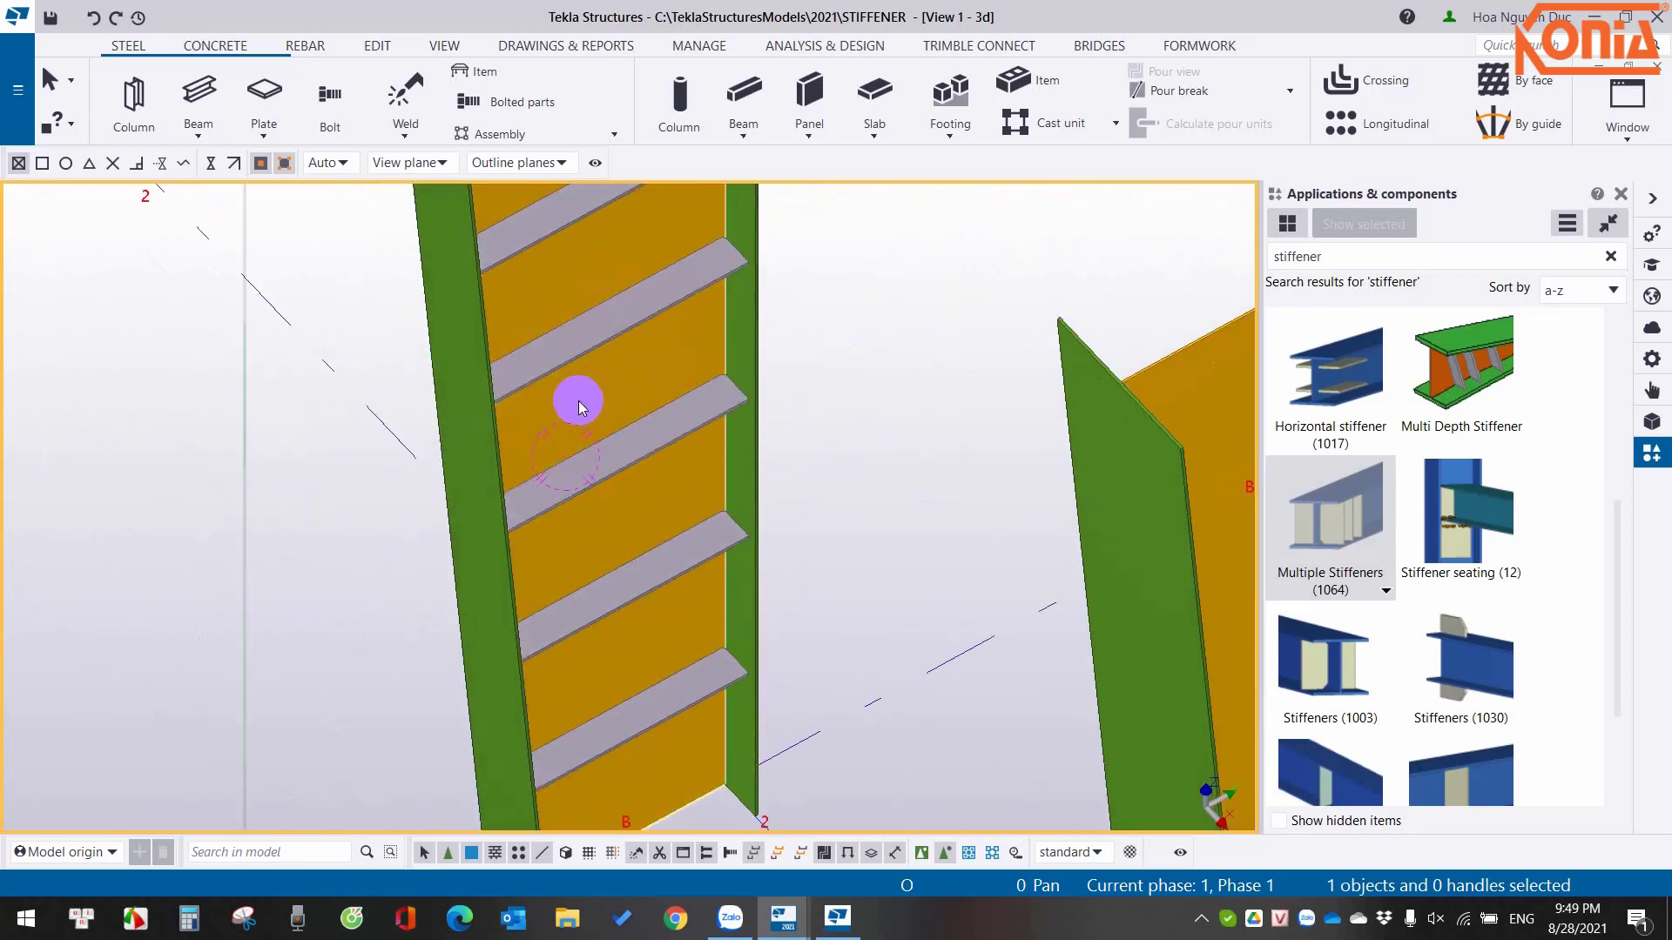
pyautogui.scroll(-3, 580, 392)
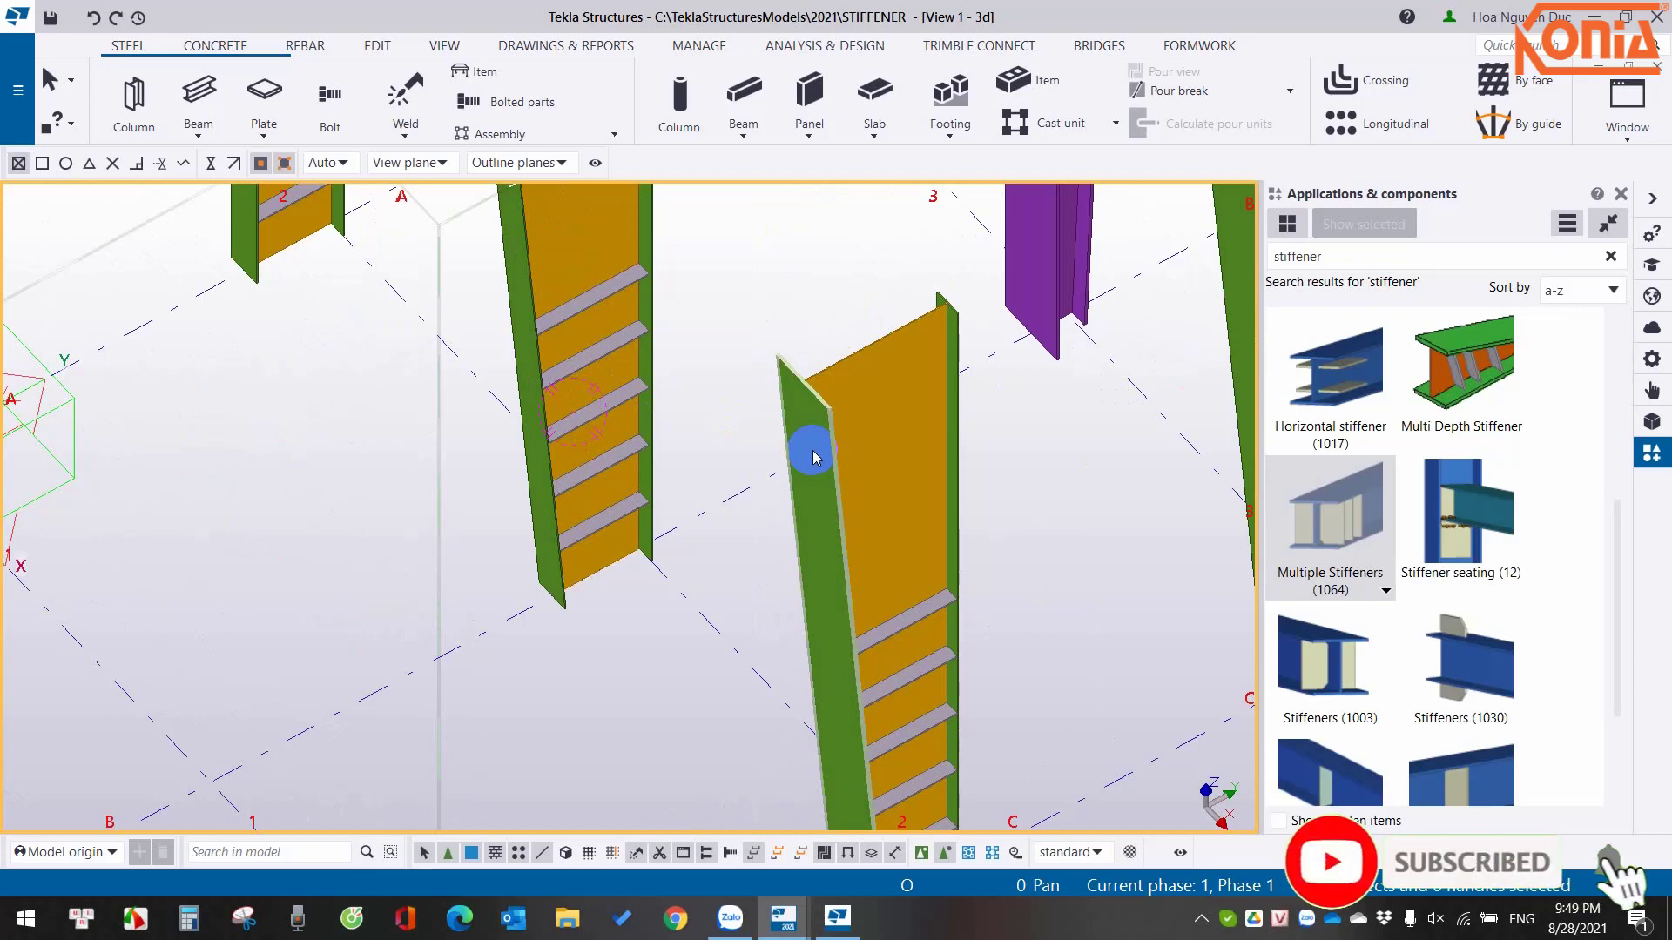
pyautogui.scroll(-3, 814, 455)
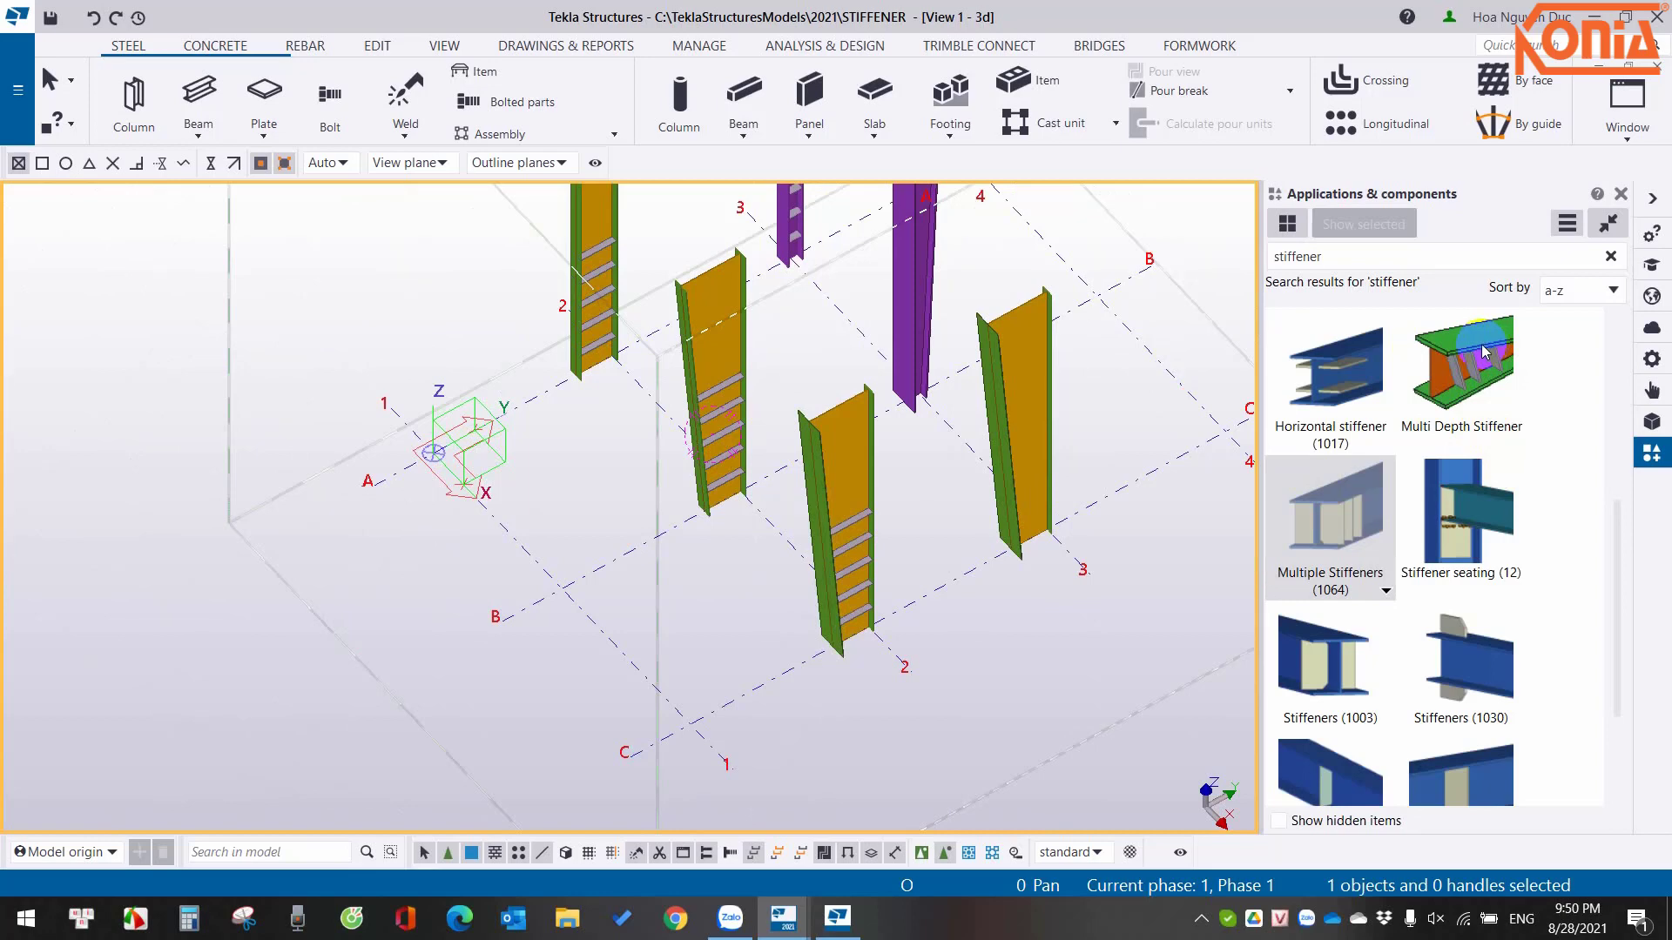
pyautogui.moveTo(1478, 356)
pyautogui.mouseDown()
pyautogui.moveTo(1041, 587)
pyautogui.moveTo(989, 529)
pyautogui.moveTo(738, 366)
pyautogui.mouseUp()
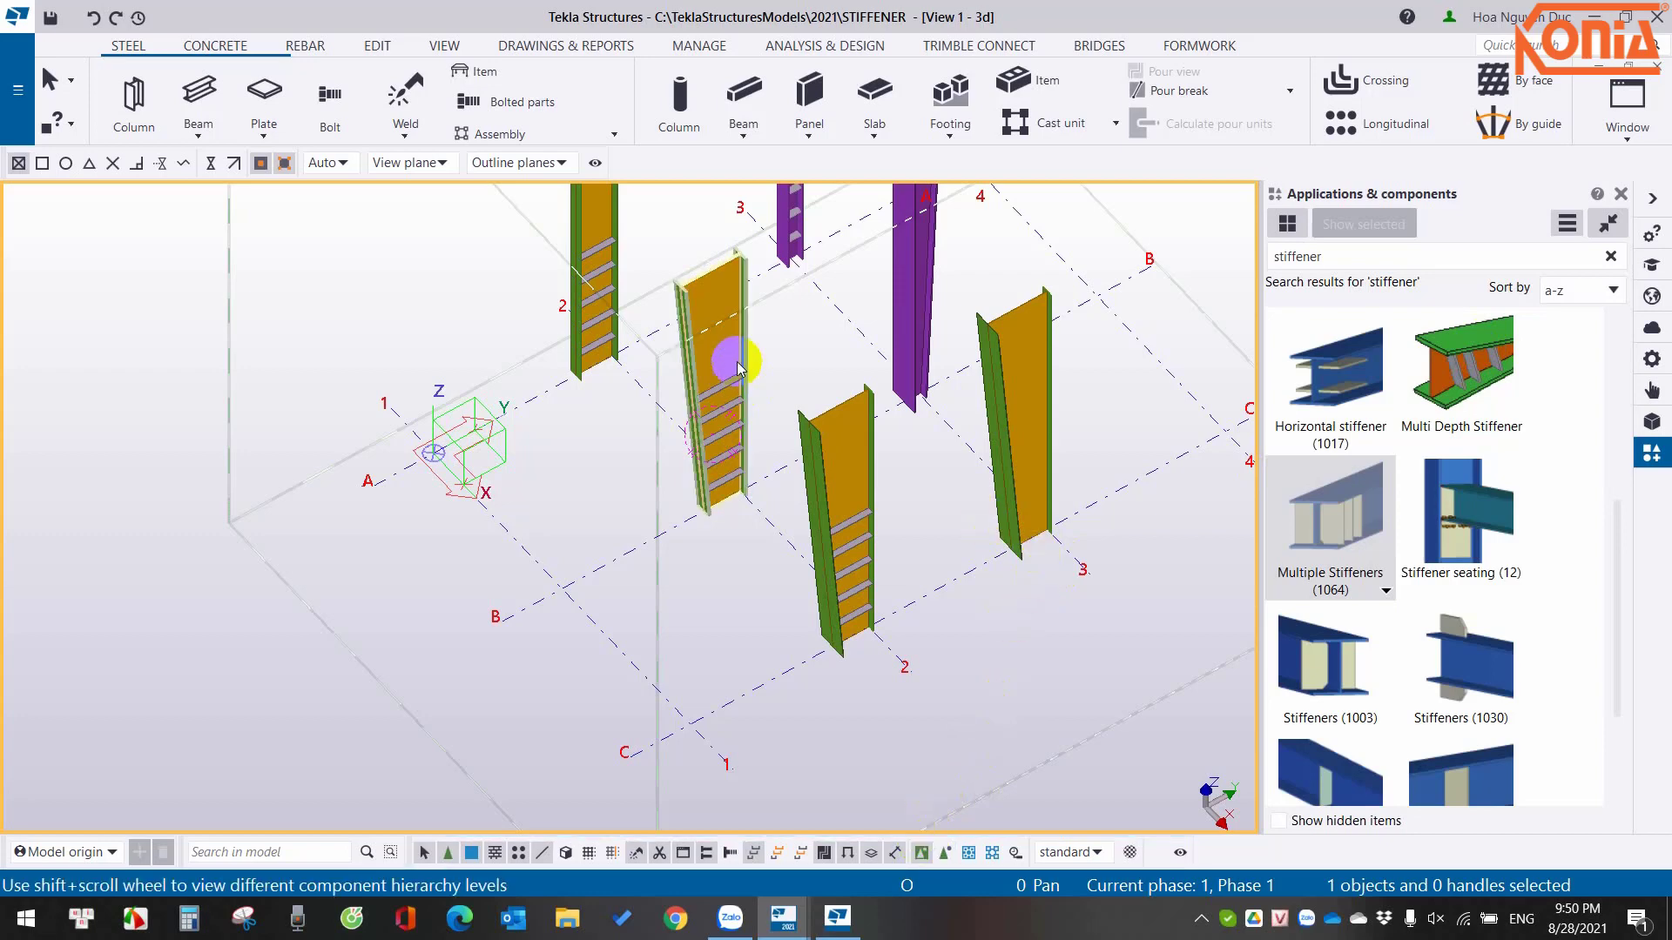
# Copy the column to a spot near grid B, snapping the origin to a midpoint.
pyautogui.rightClick(743, 351)
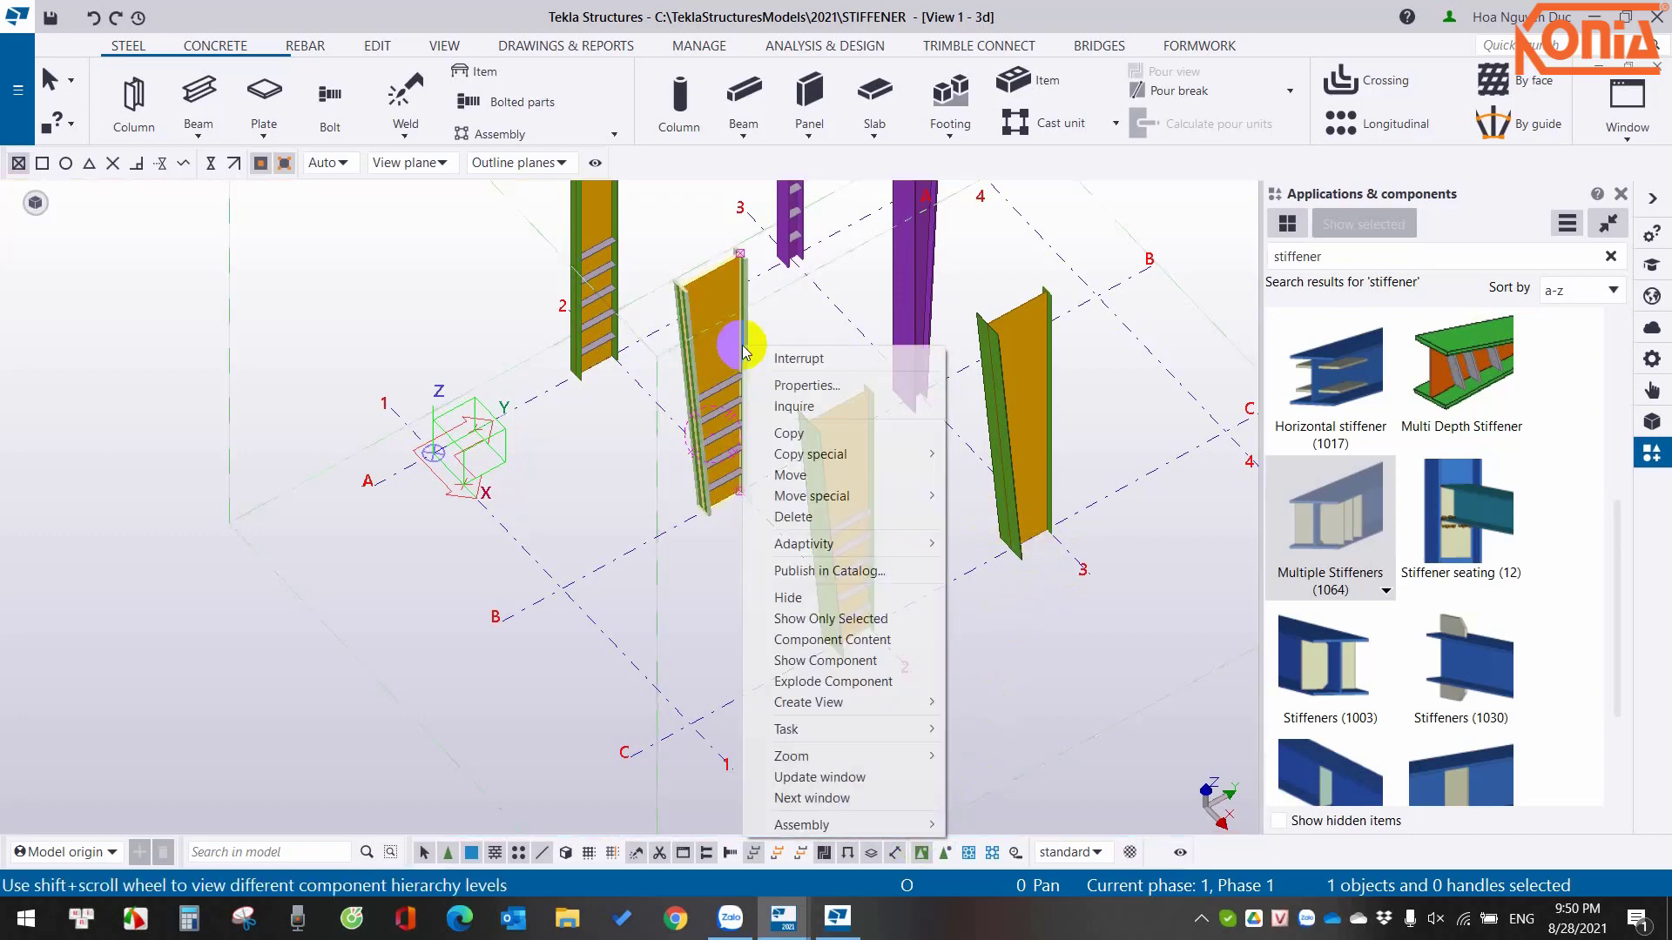
pyautogui.click(790, 431)
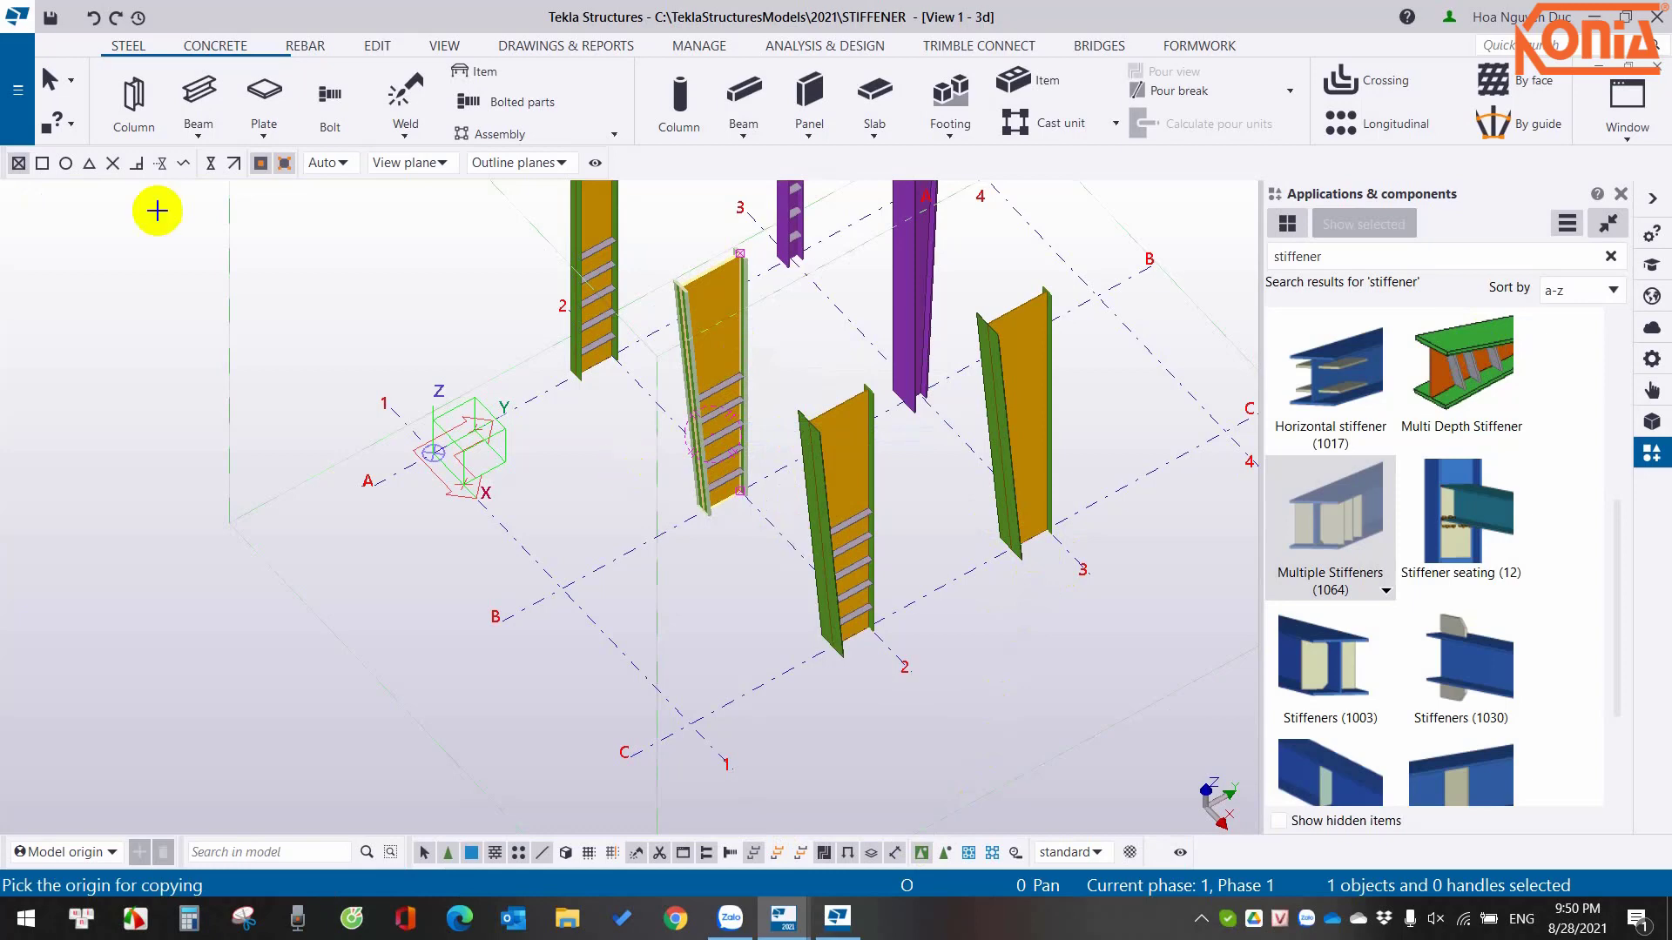
pyautogui.click(88, 163)
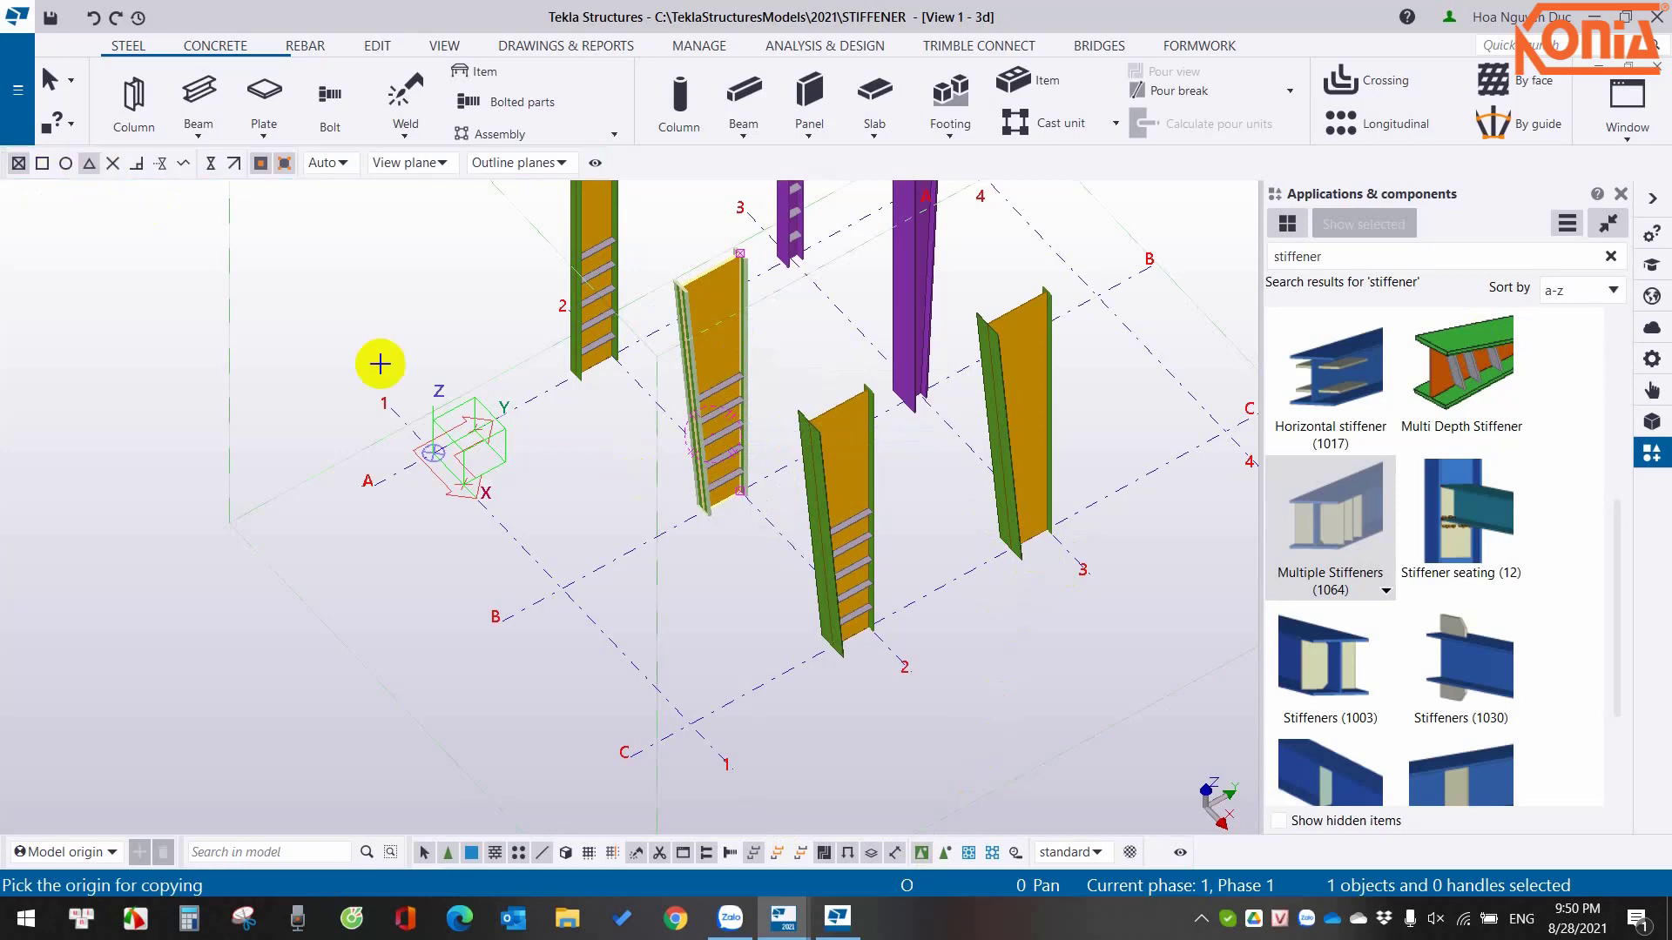
pyautogui.click(788, 549)
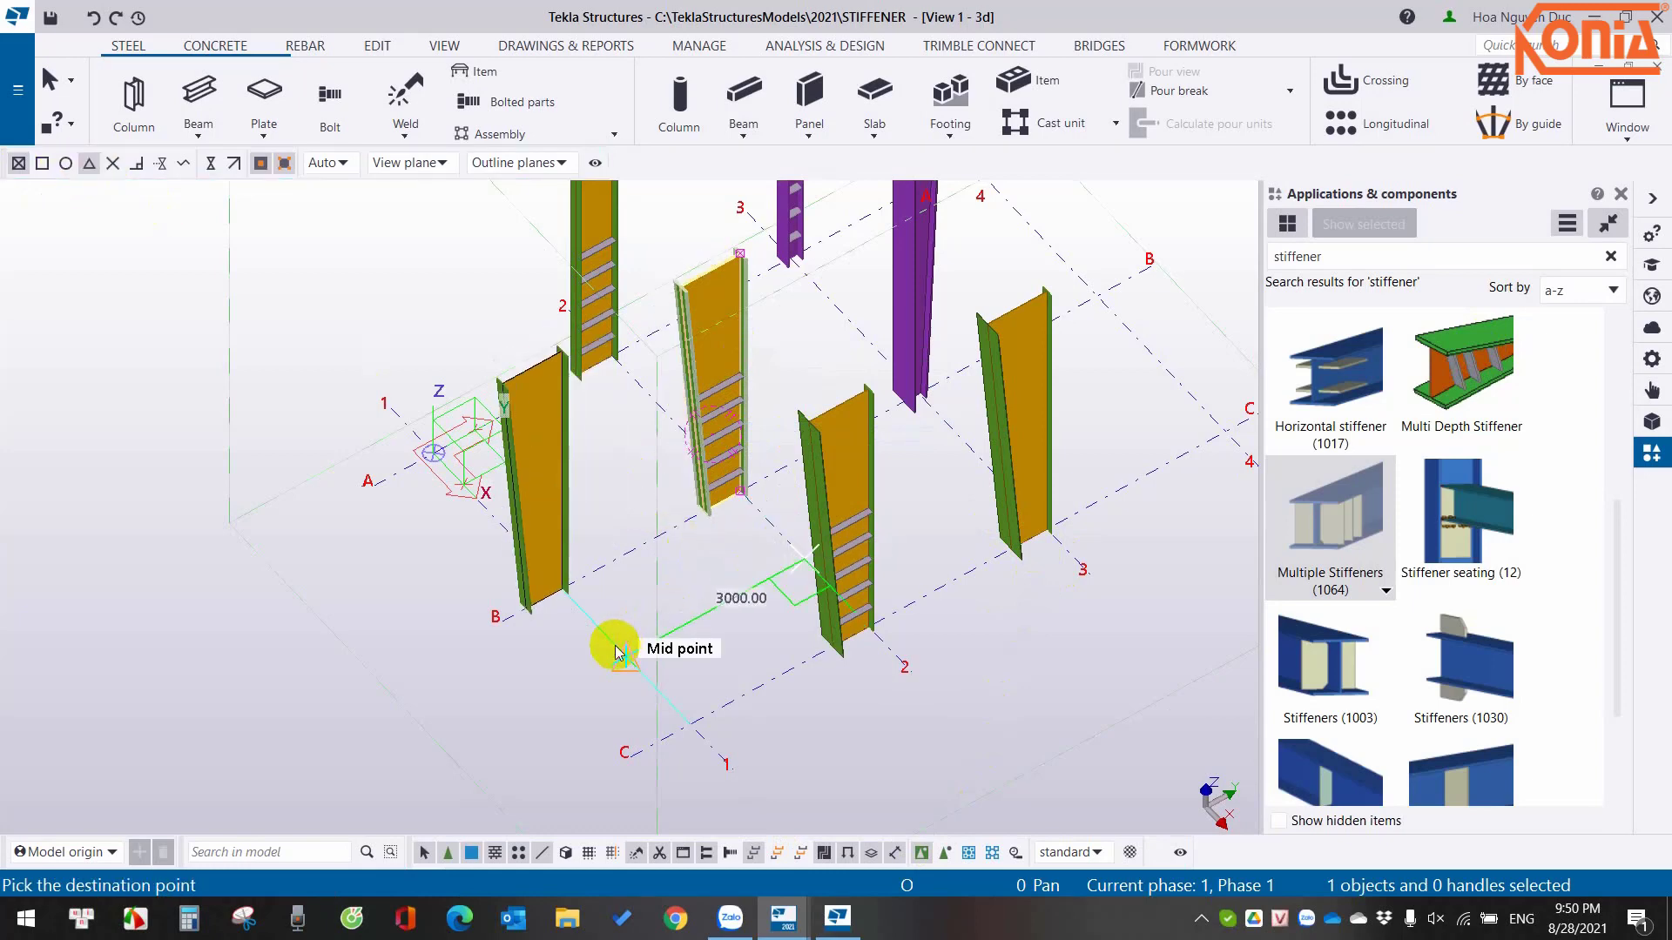
pyautogui.rightClick(629, 471)
pyautogui.click(642, 485)
# Redraw the model view and start the Multi Depth Stiffener component.
pyautogui.rightClick(618, 467)
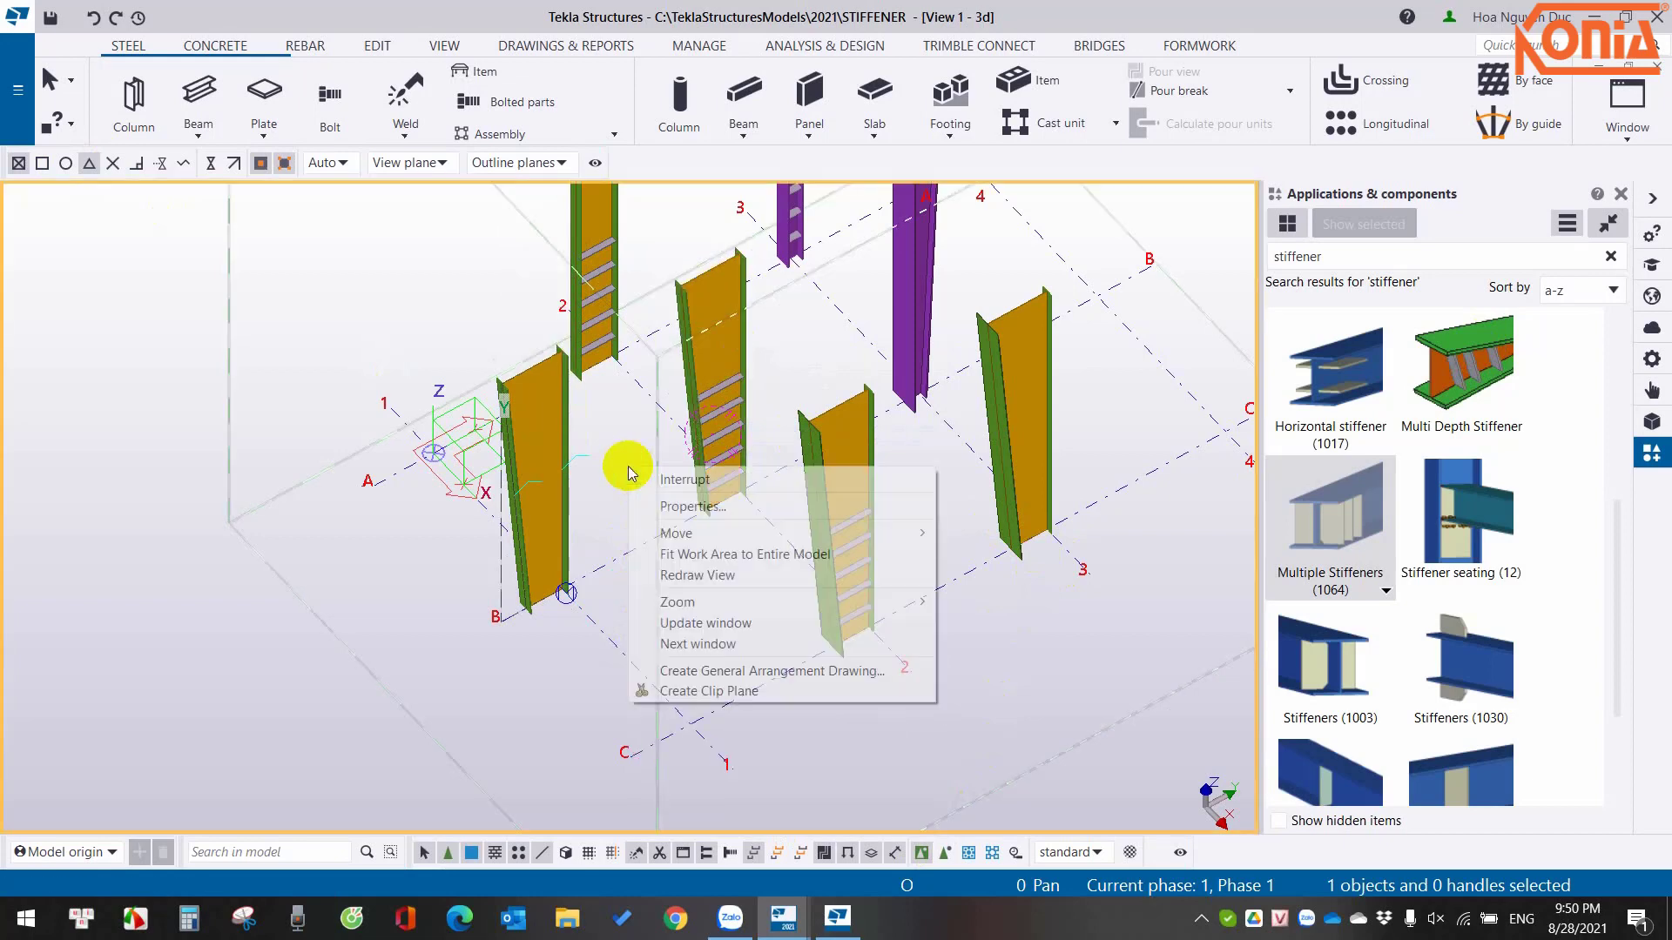
pyautogui.click(668, 574)
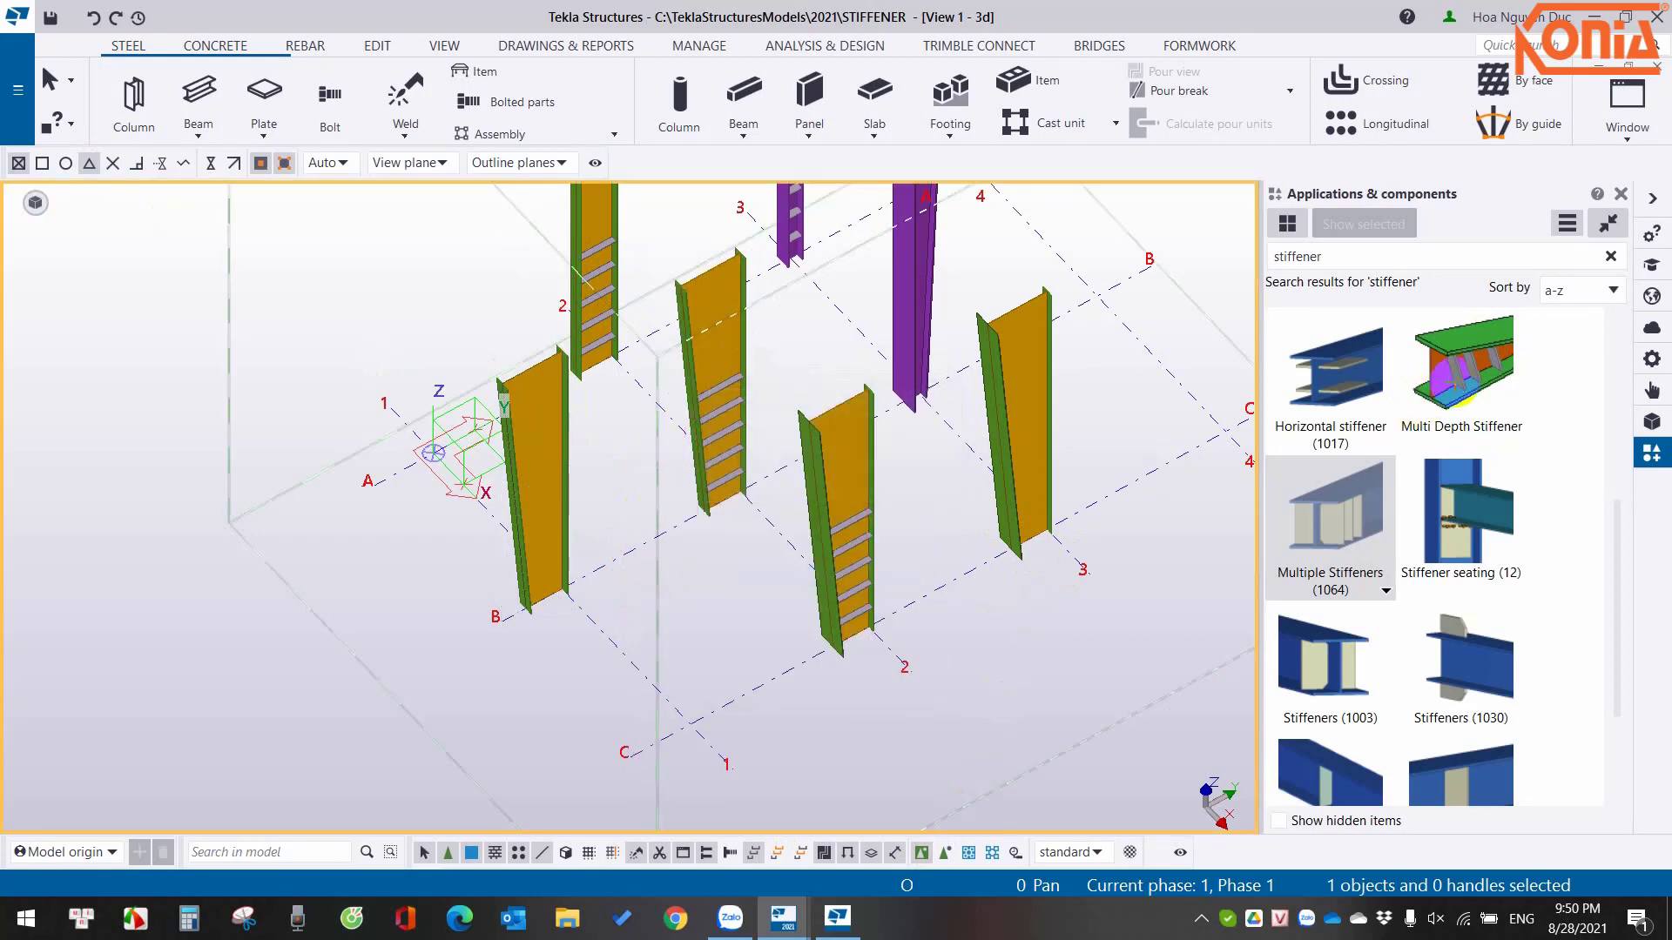
pyautogui.click(1454, 382)
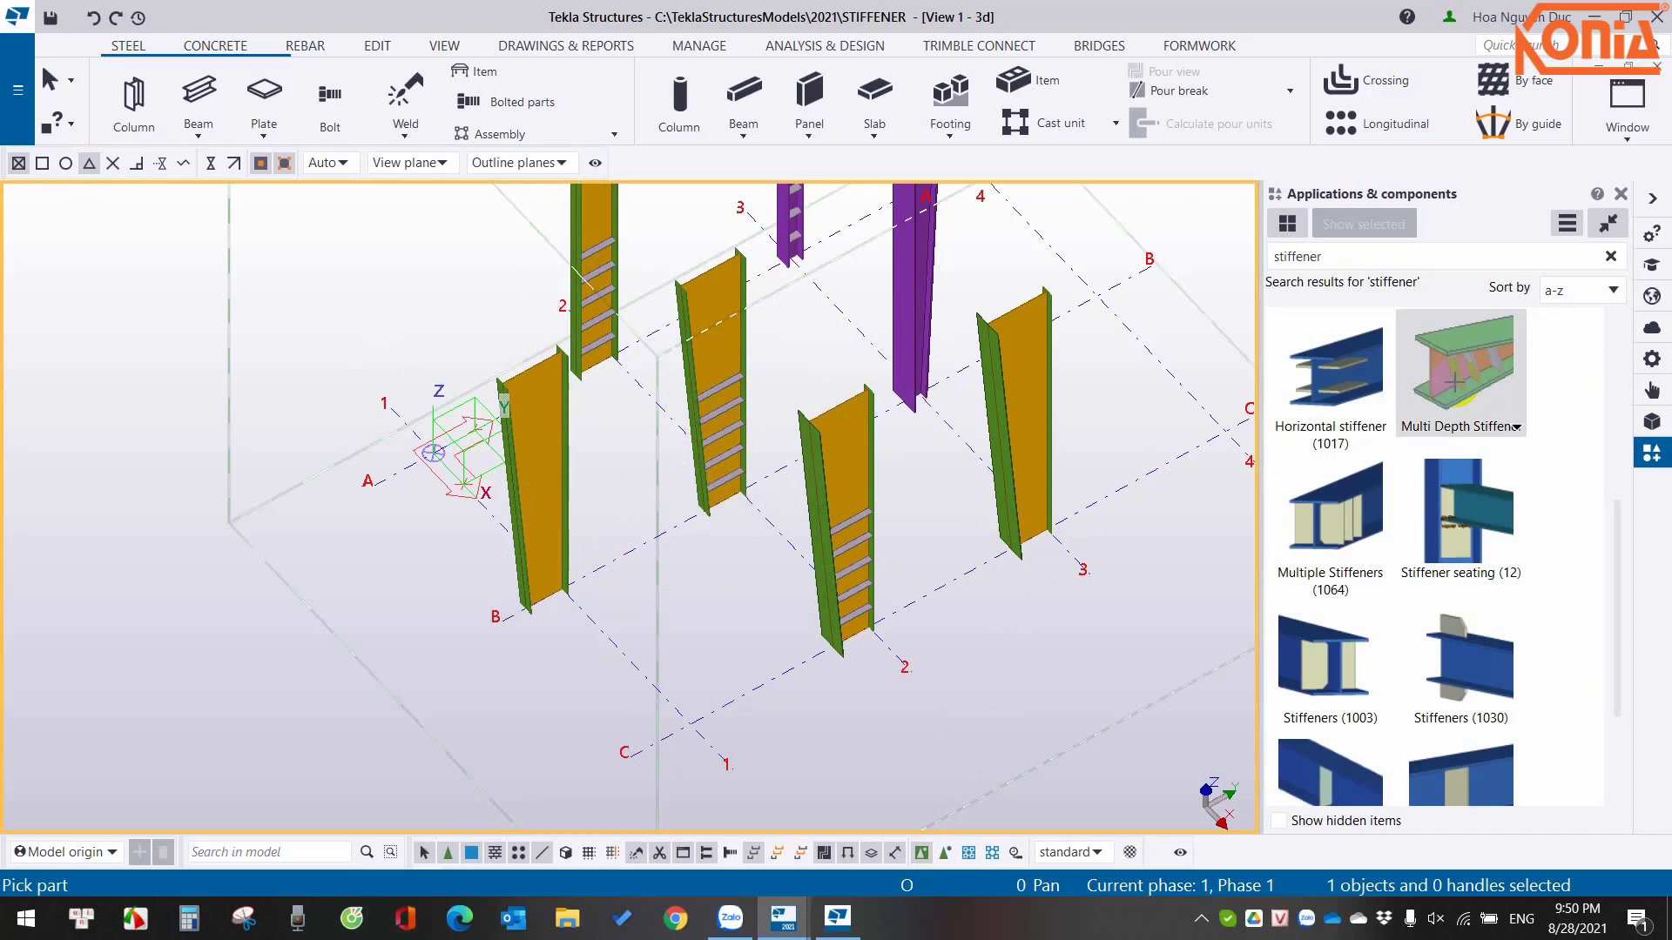
# Select the copied column near grid B as the stiffener's main part and end part selection.
pyautogui.click(563, 582)
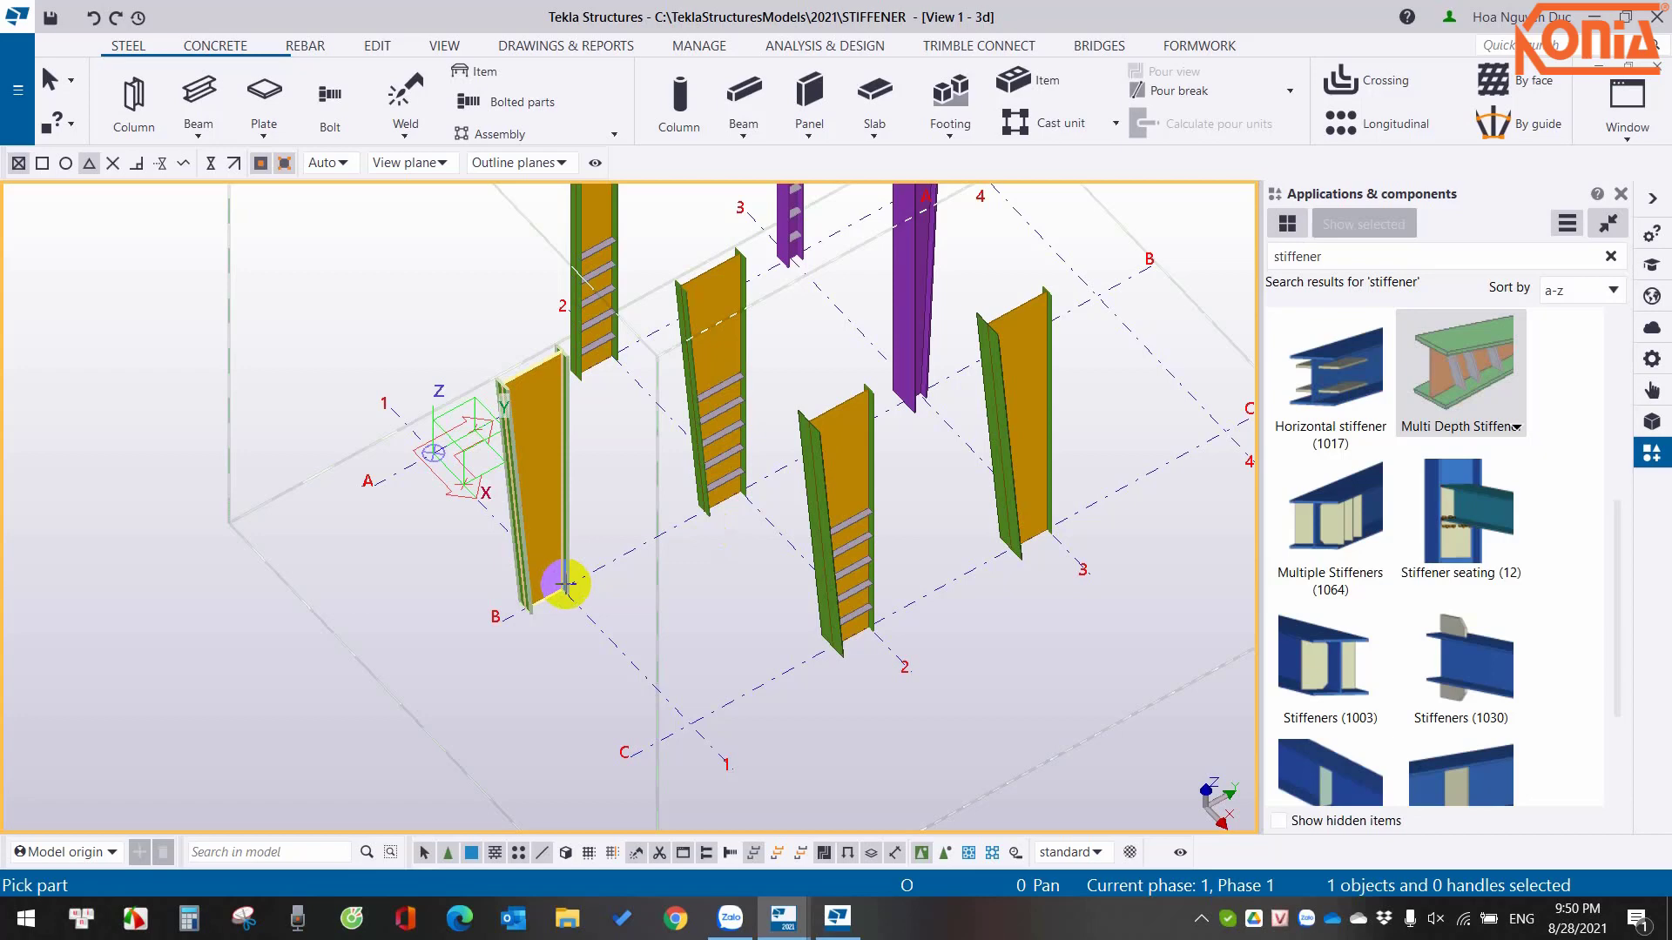
pyautogui.click(573, 593)
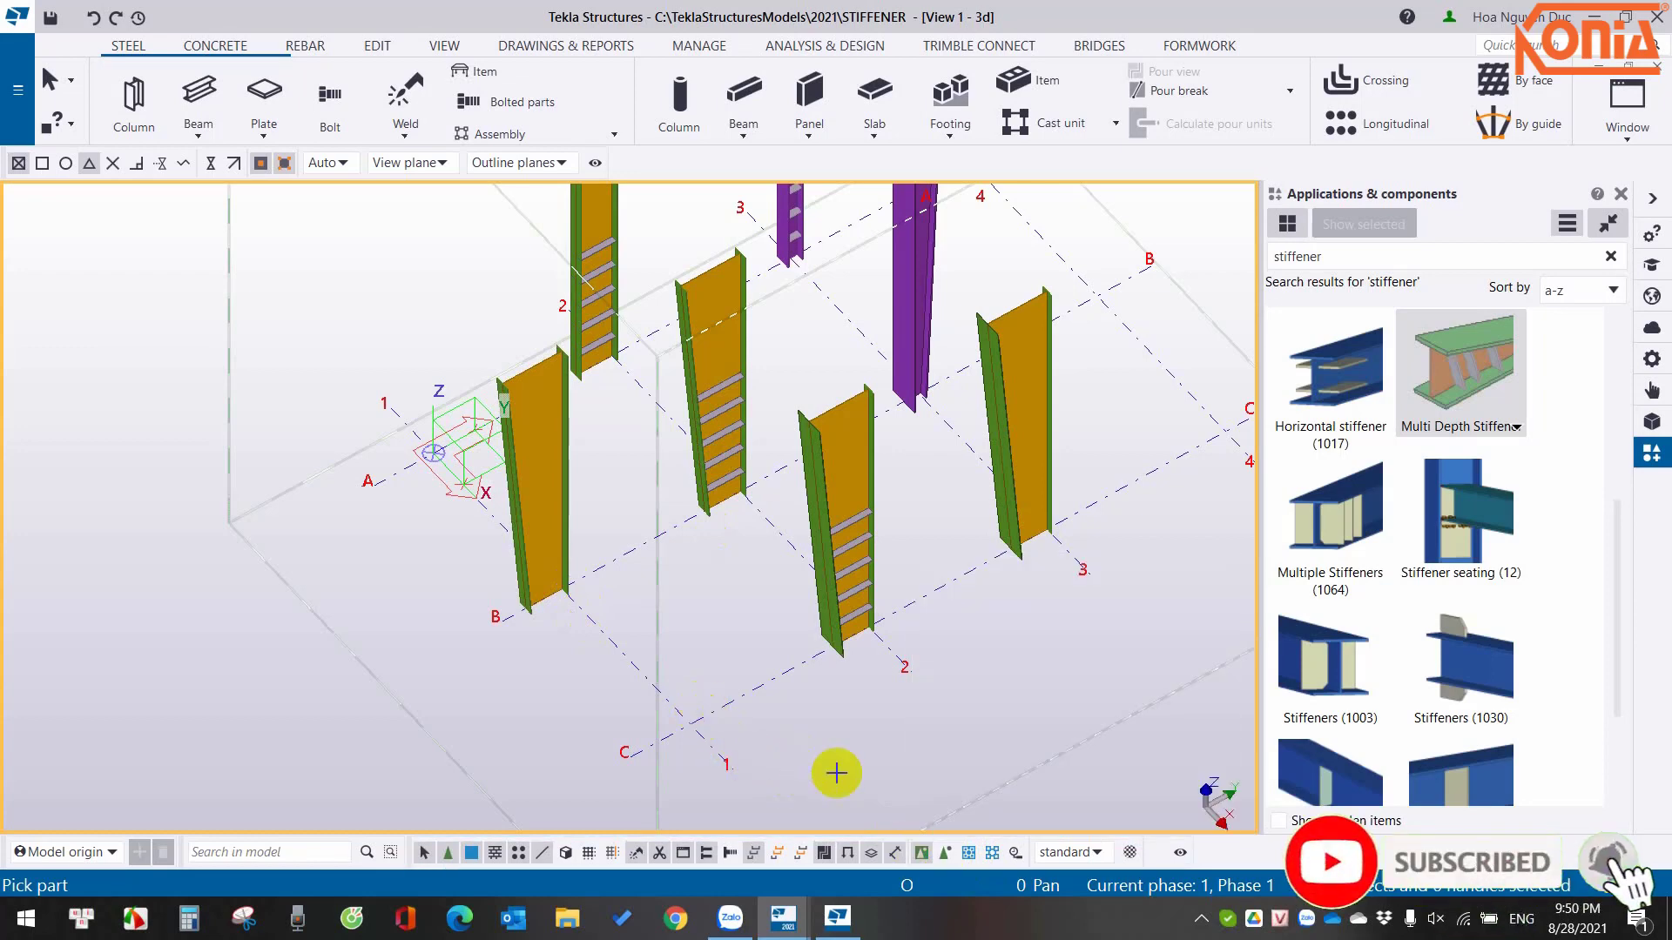
pyautogui.click(567, 565)
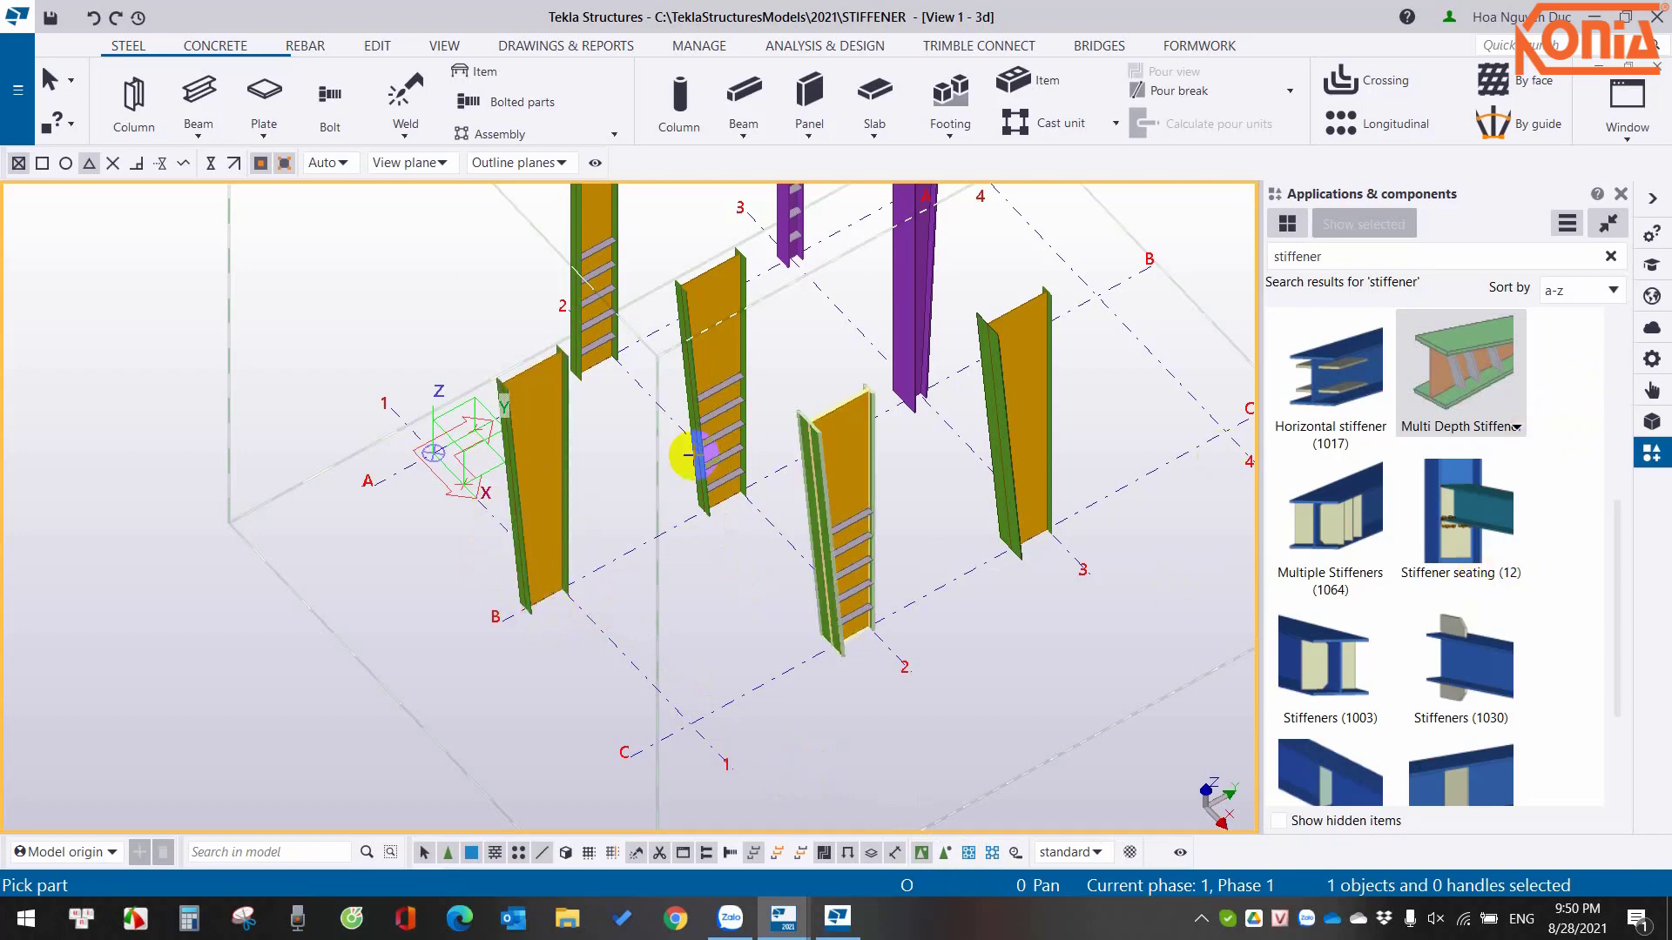
pyautogui.click(544, 554)
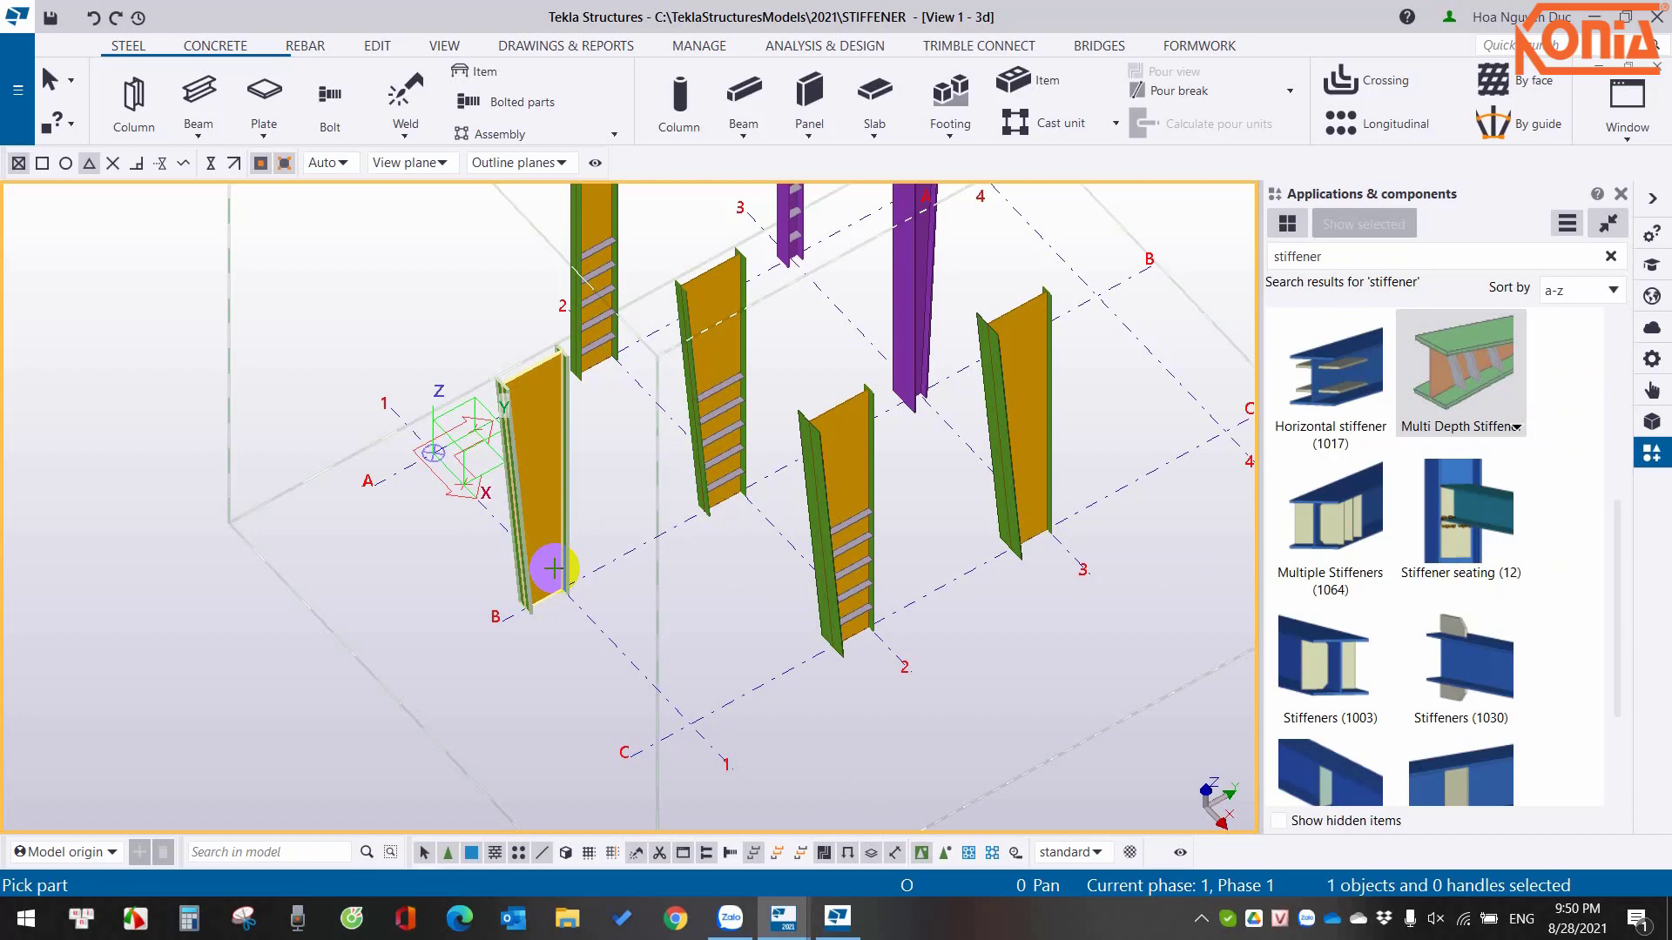
pyautogui.click(525, 406)
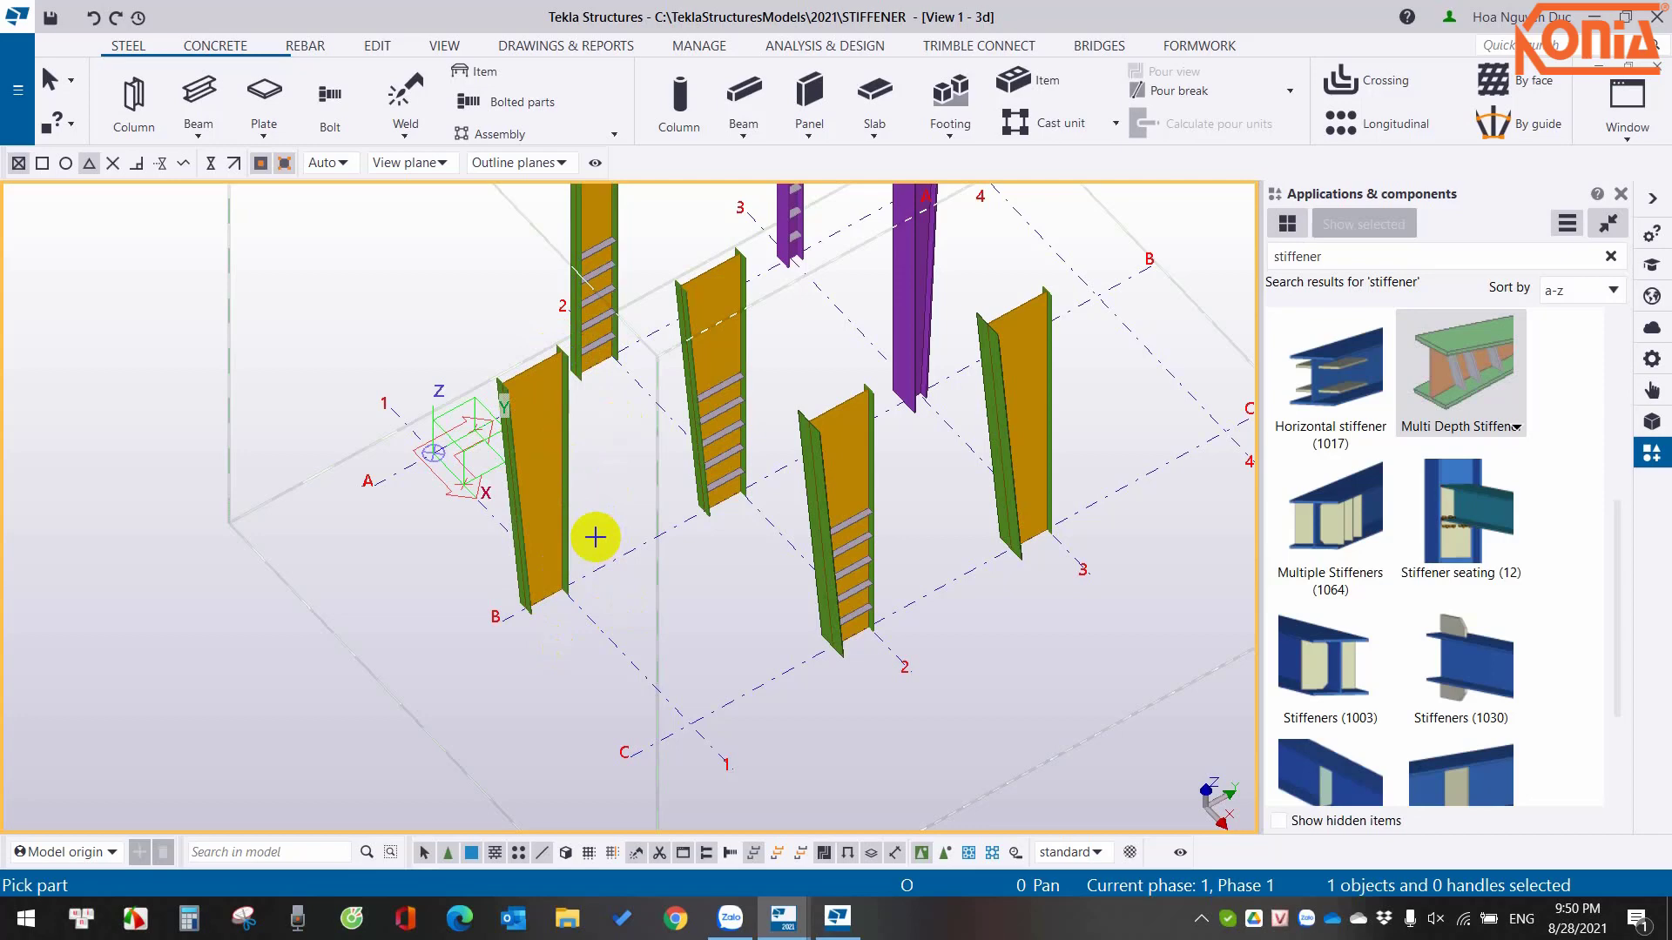
pyautogui.click(523, 410)
pyautogui.click(529, 371)
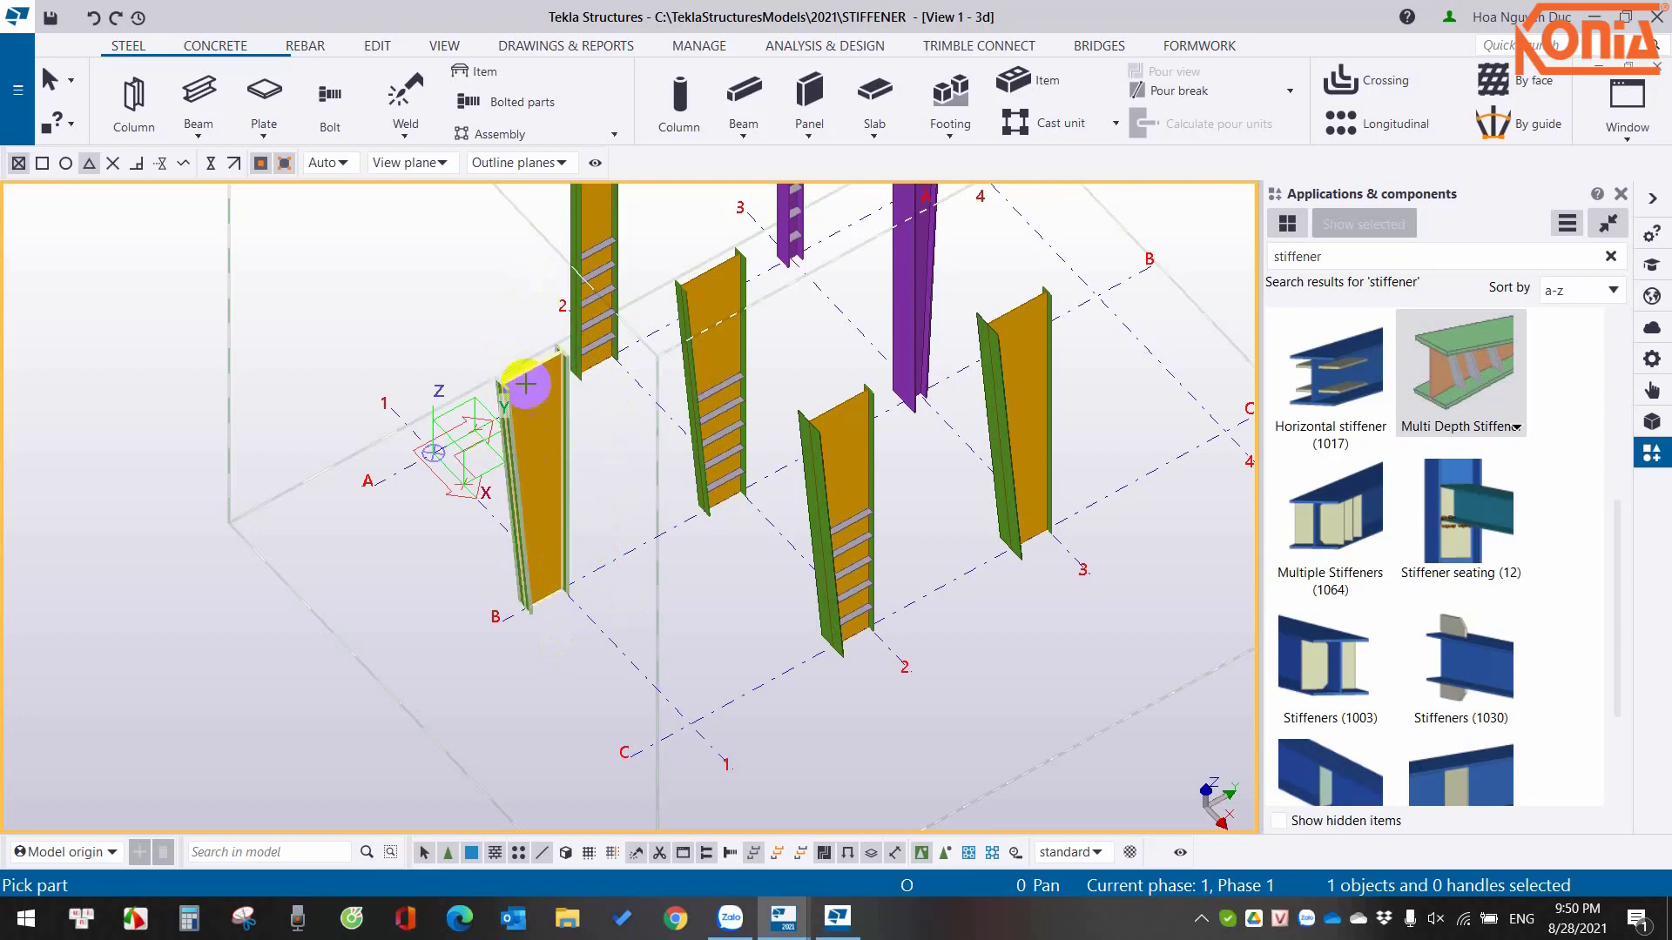
pyautogui.click(546, 369)
pyautogui.click(533, 371)
pyautogui.click(567, 480)
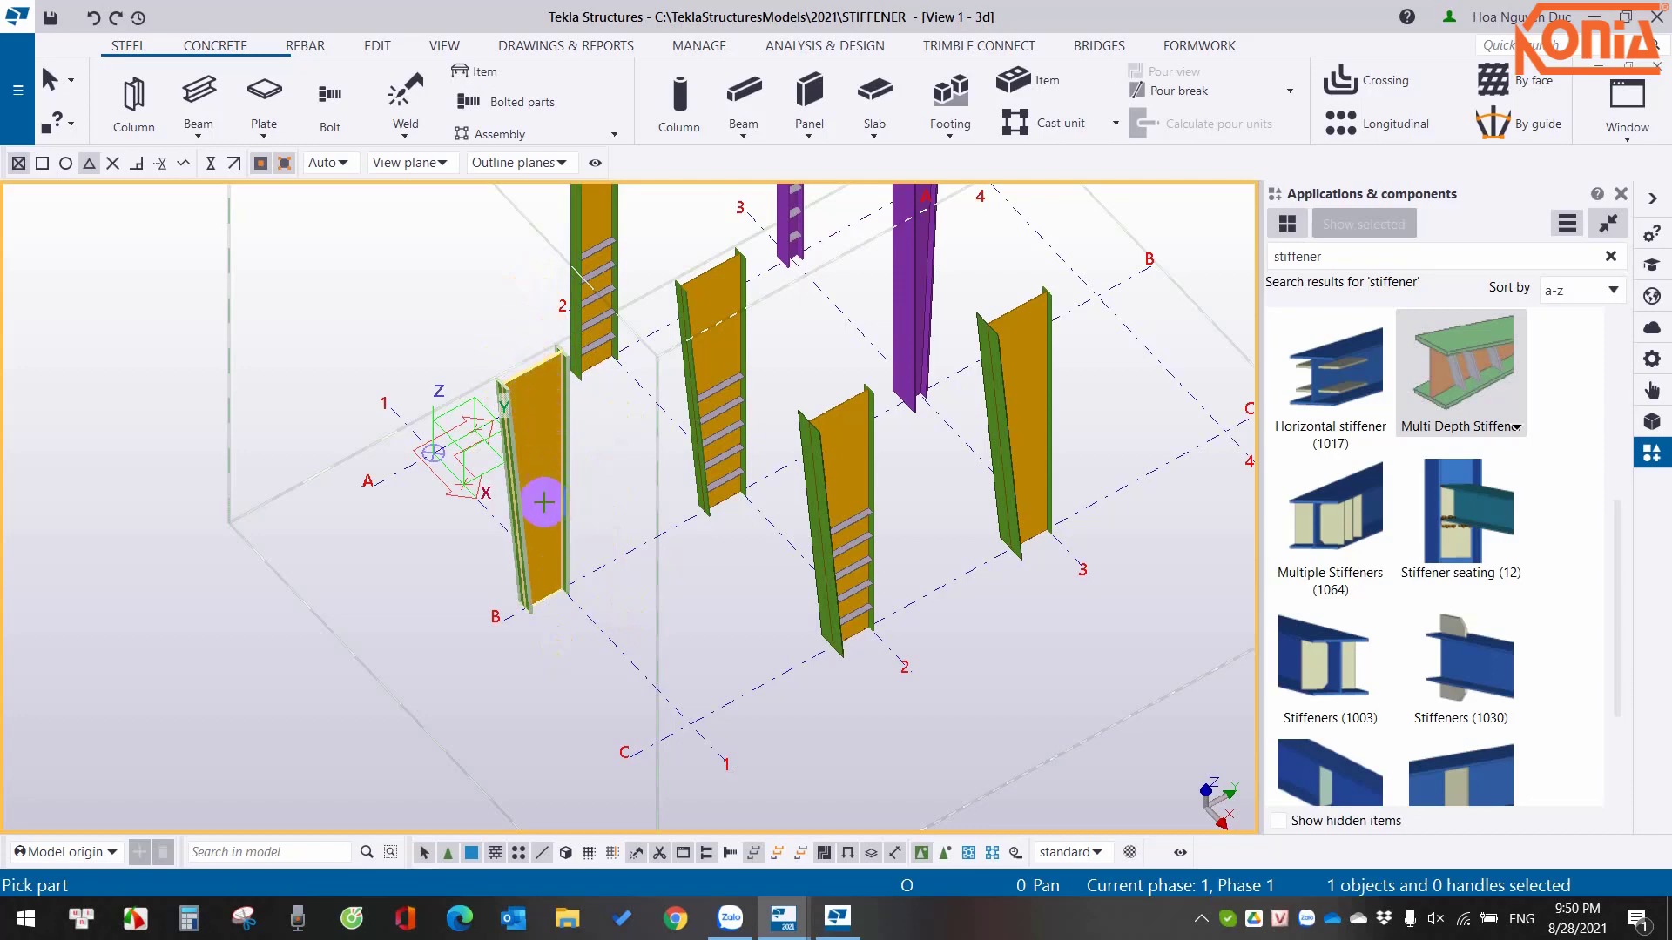
pyautogui.click(544, 503)
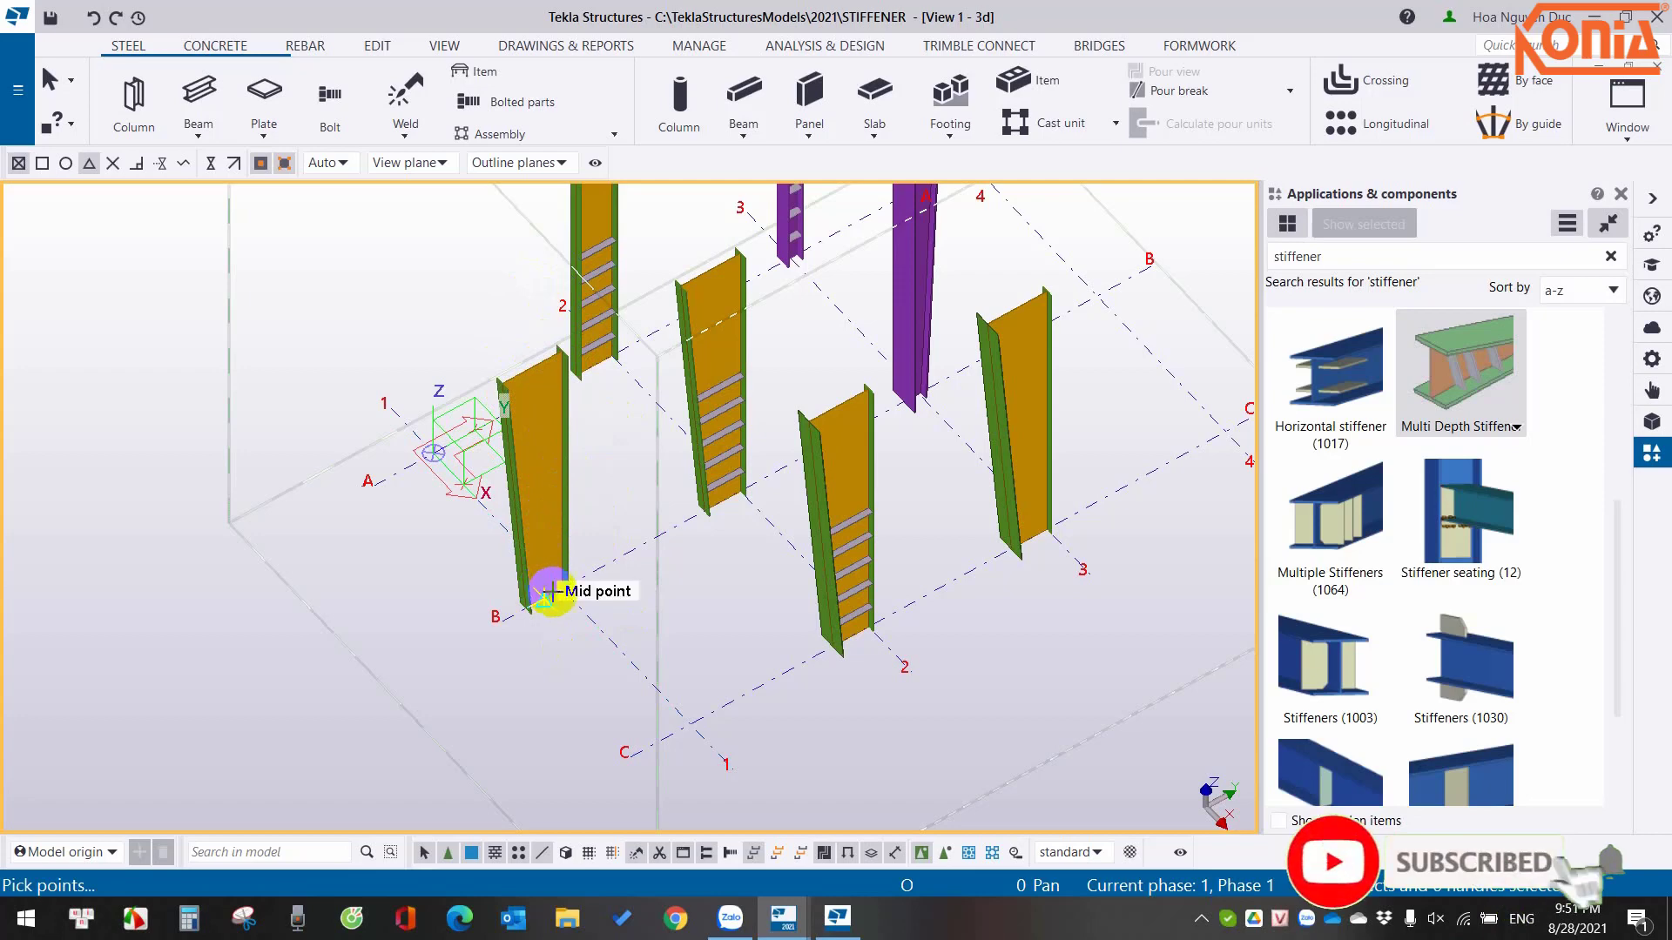
# Place stiffeners from the column base corner to a nearest-point second pick, then interrupt the command.
pyautogui.scroll(3, 549, 593)
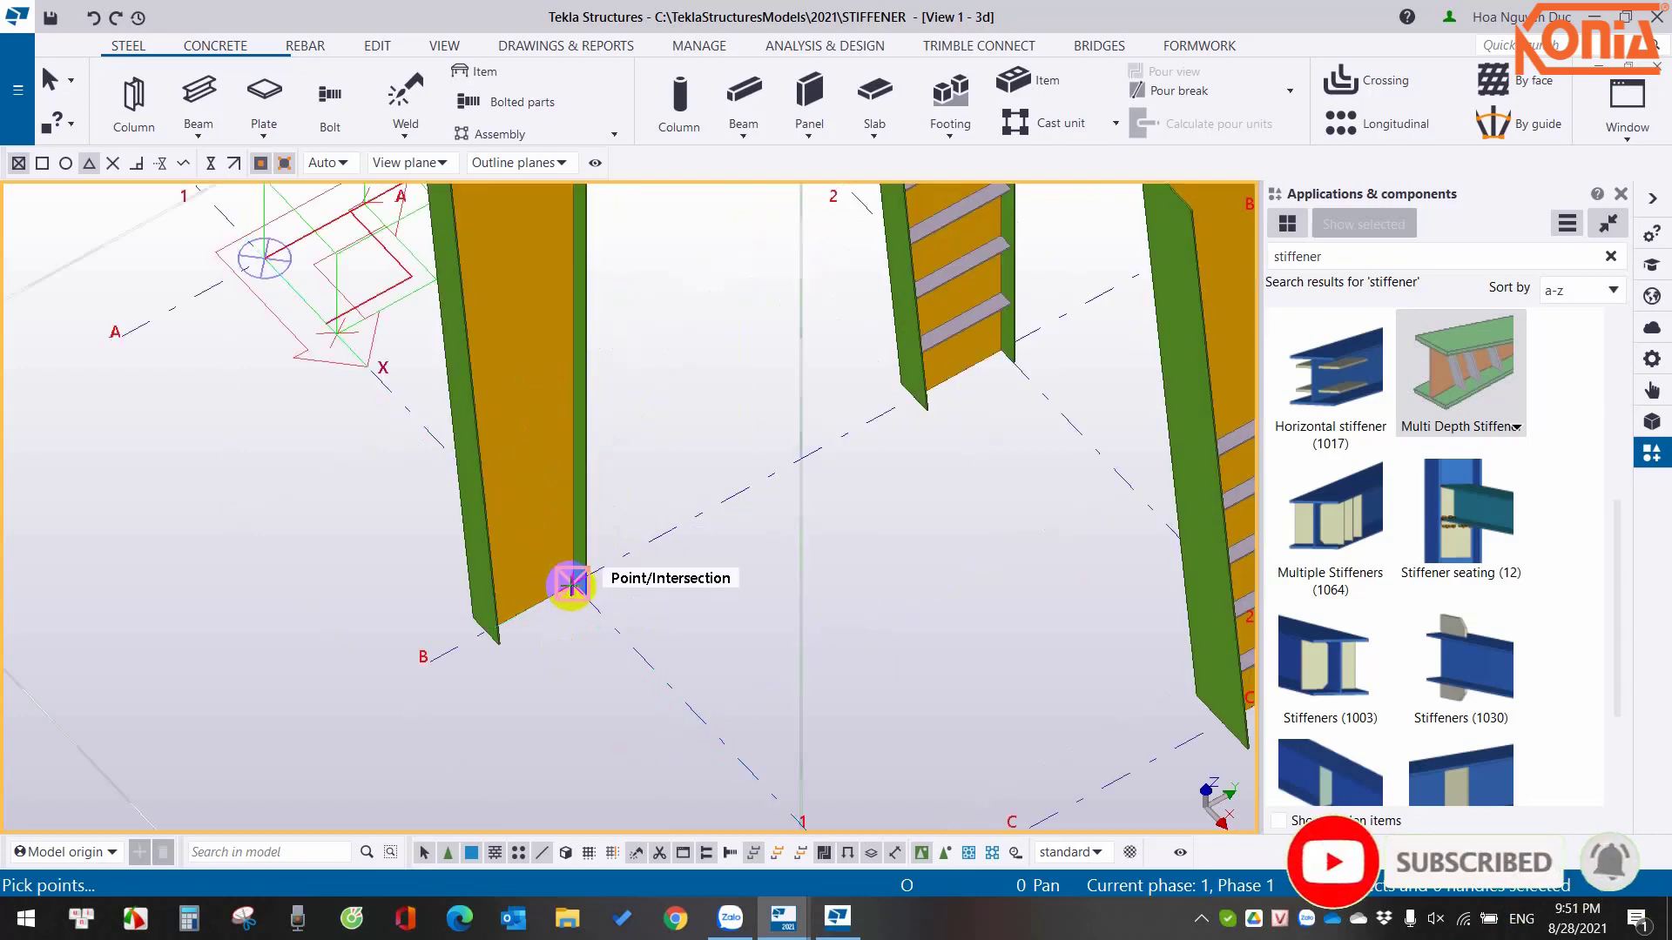
pyautogui.click(570, 583)
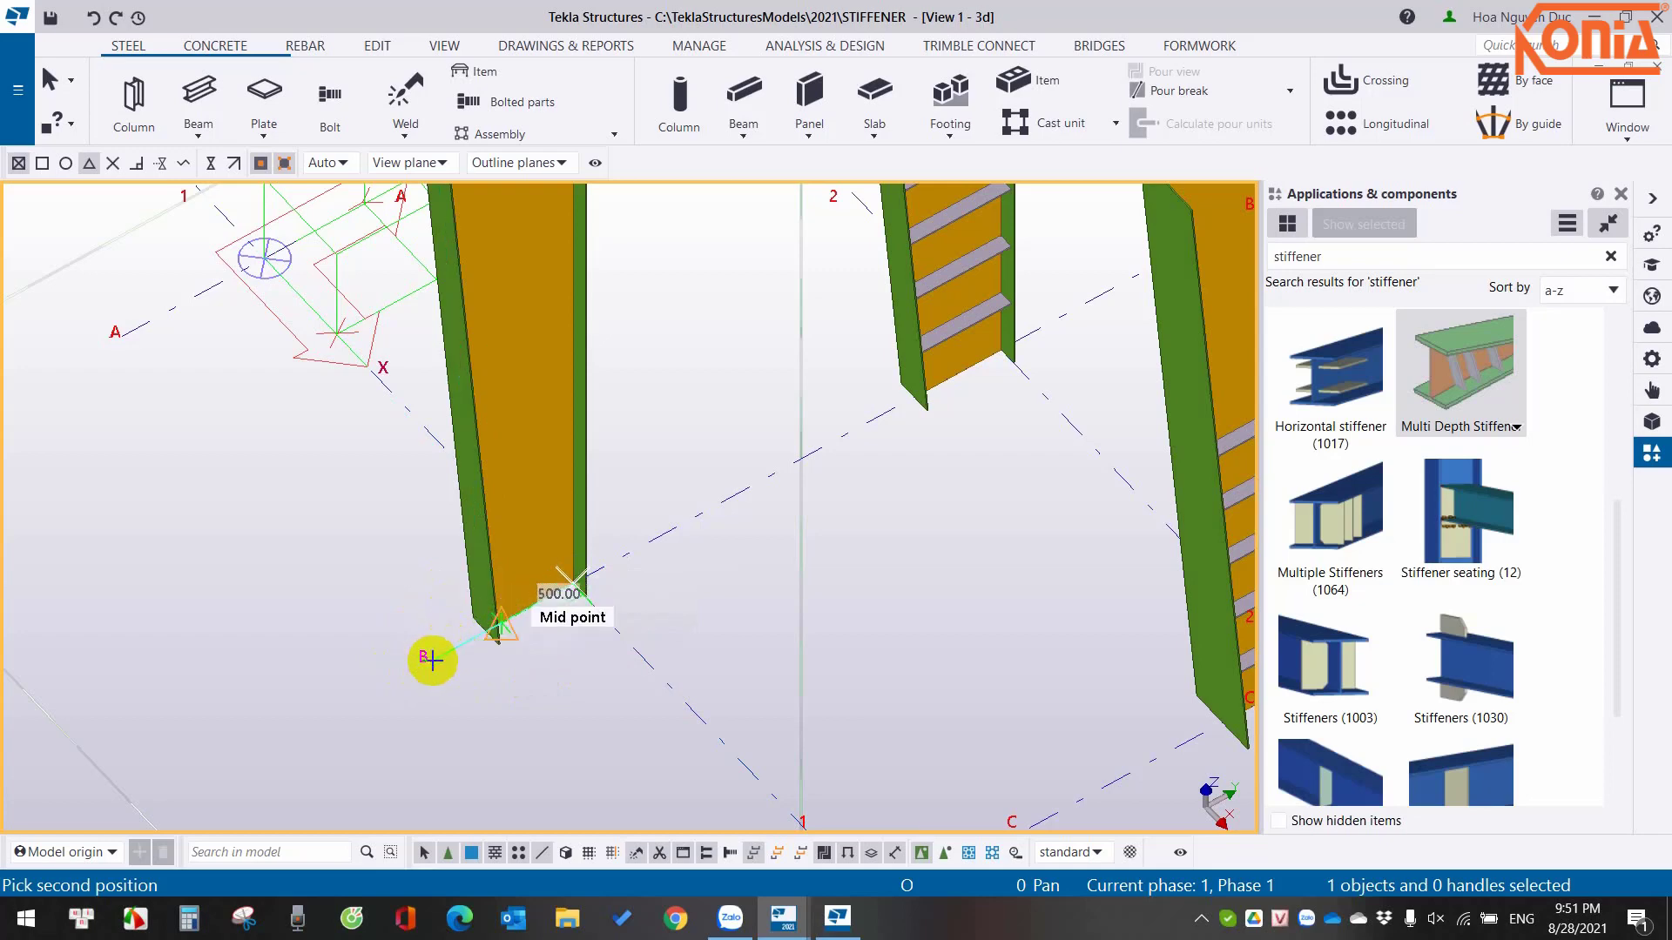
pyautogui.click(202, 172)
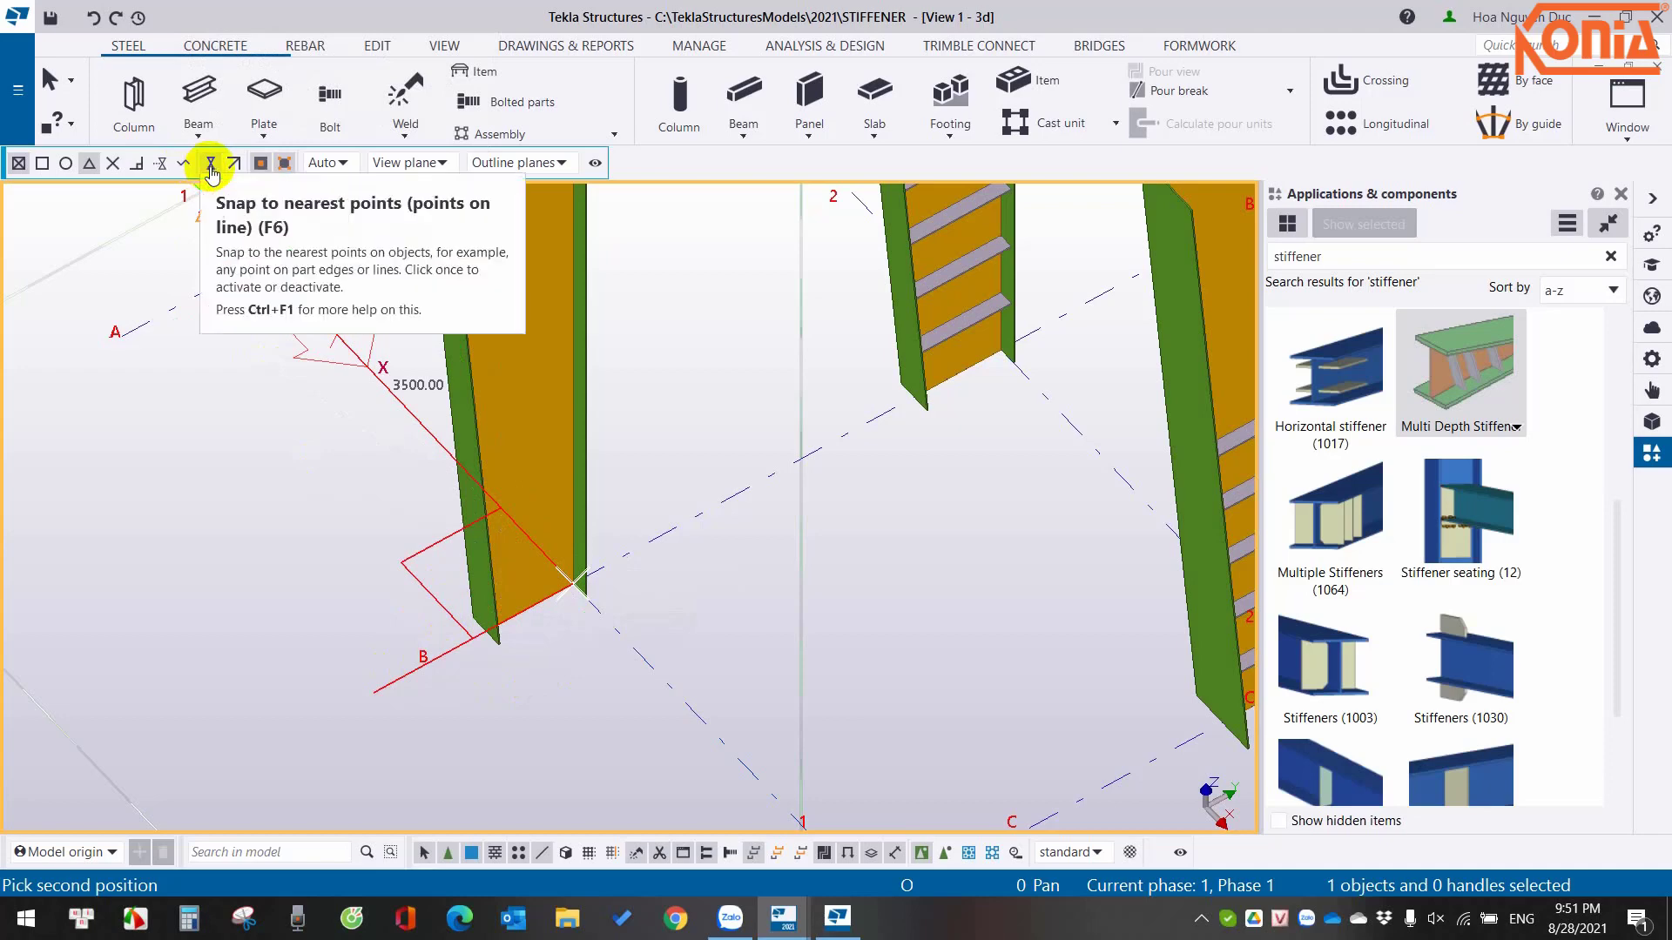
pyautogui.click(432, 661)
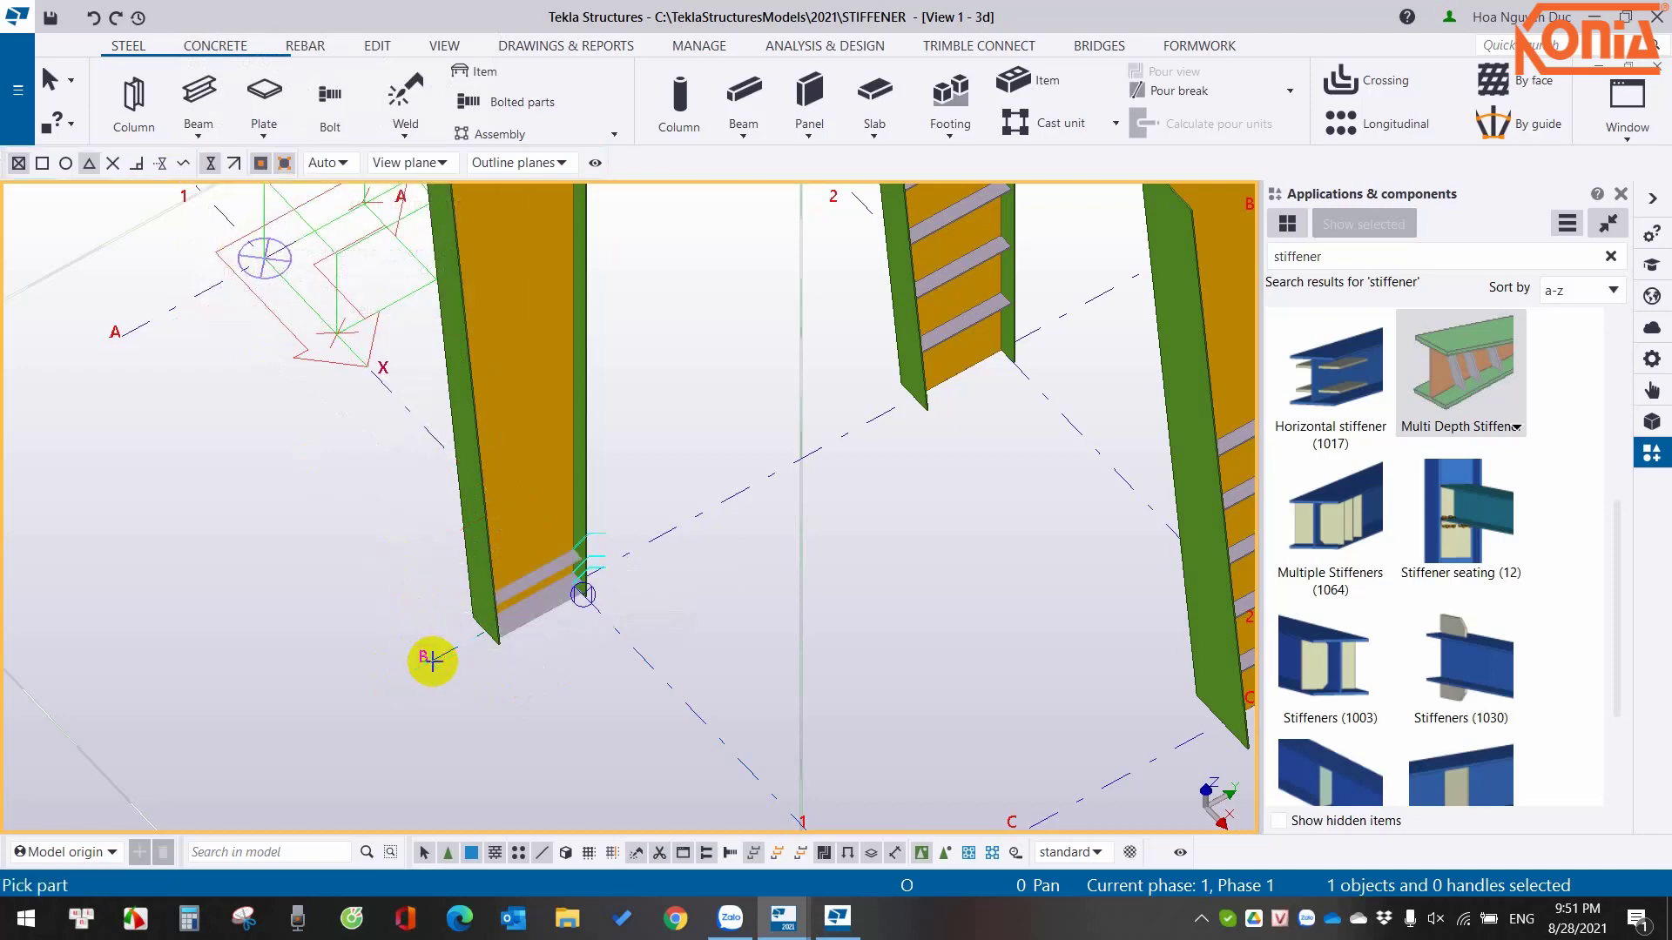
pyautogui.rightClick(714, 478)
pyautogui.click(721, 492)
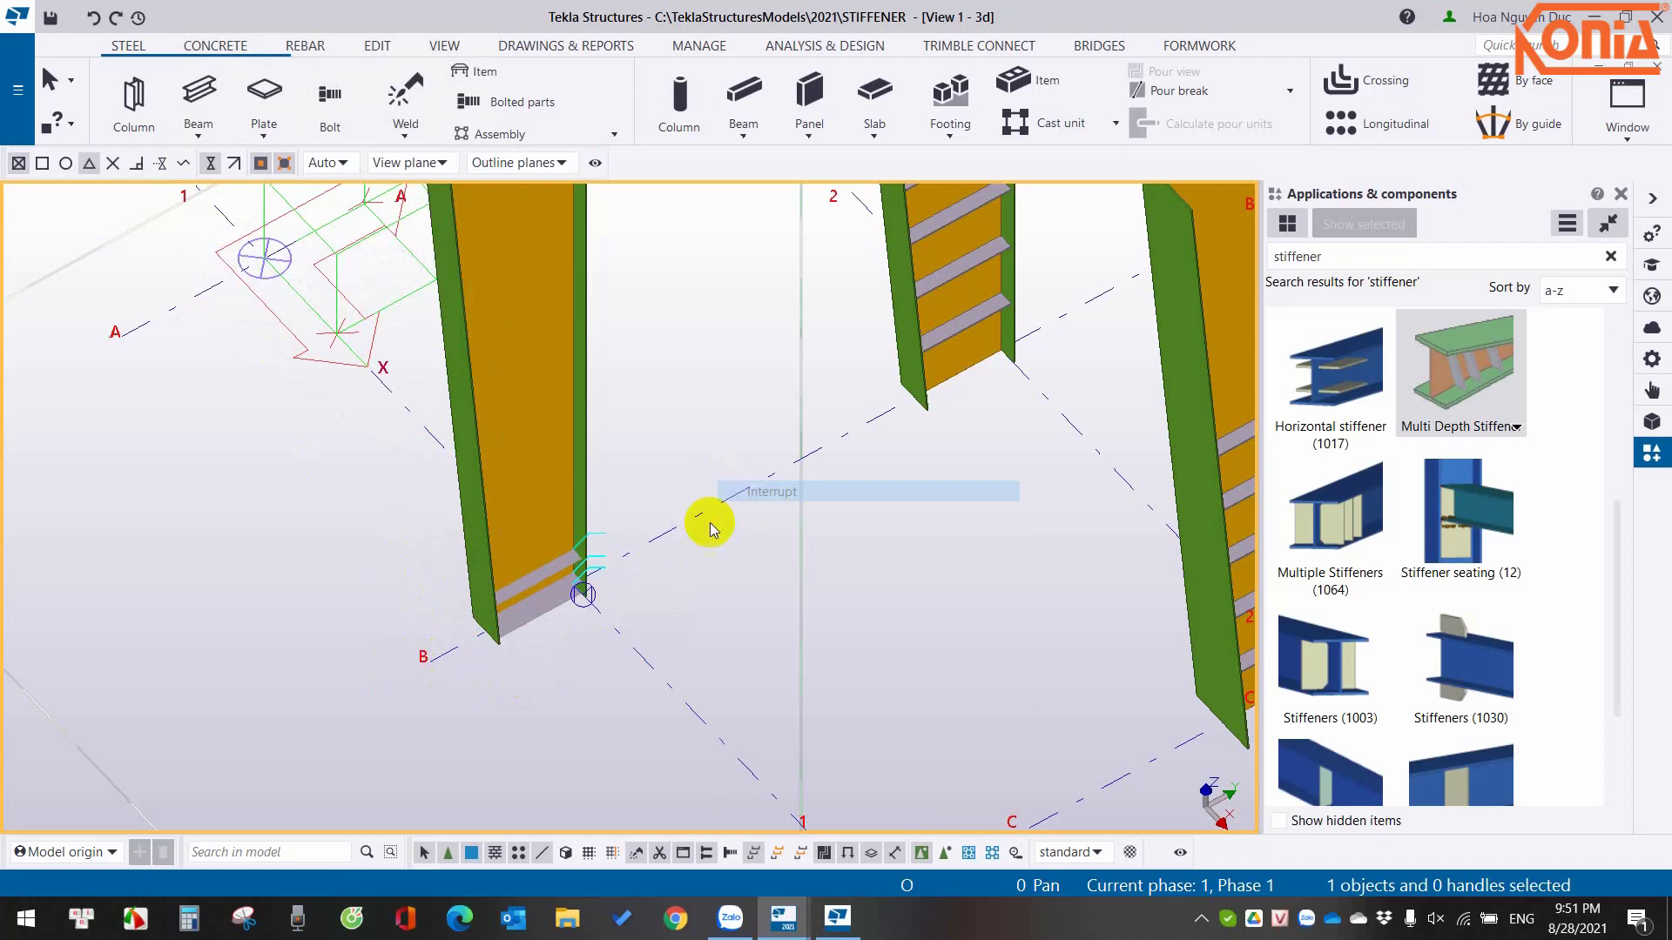
# Change the Multi Depth Stiffener spacing to 500 1000 and apply it.
pyautogui.doubleClick(567, 599)
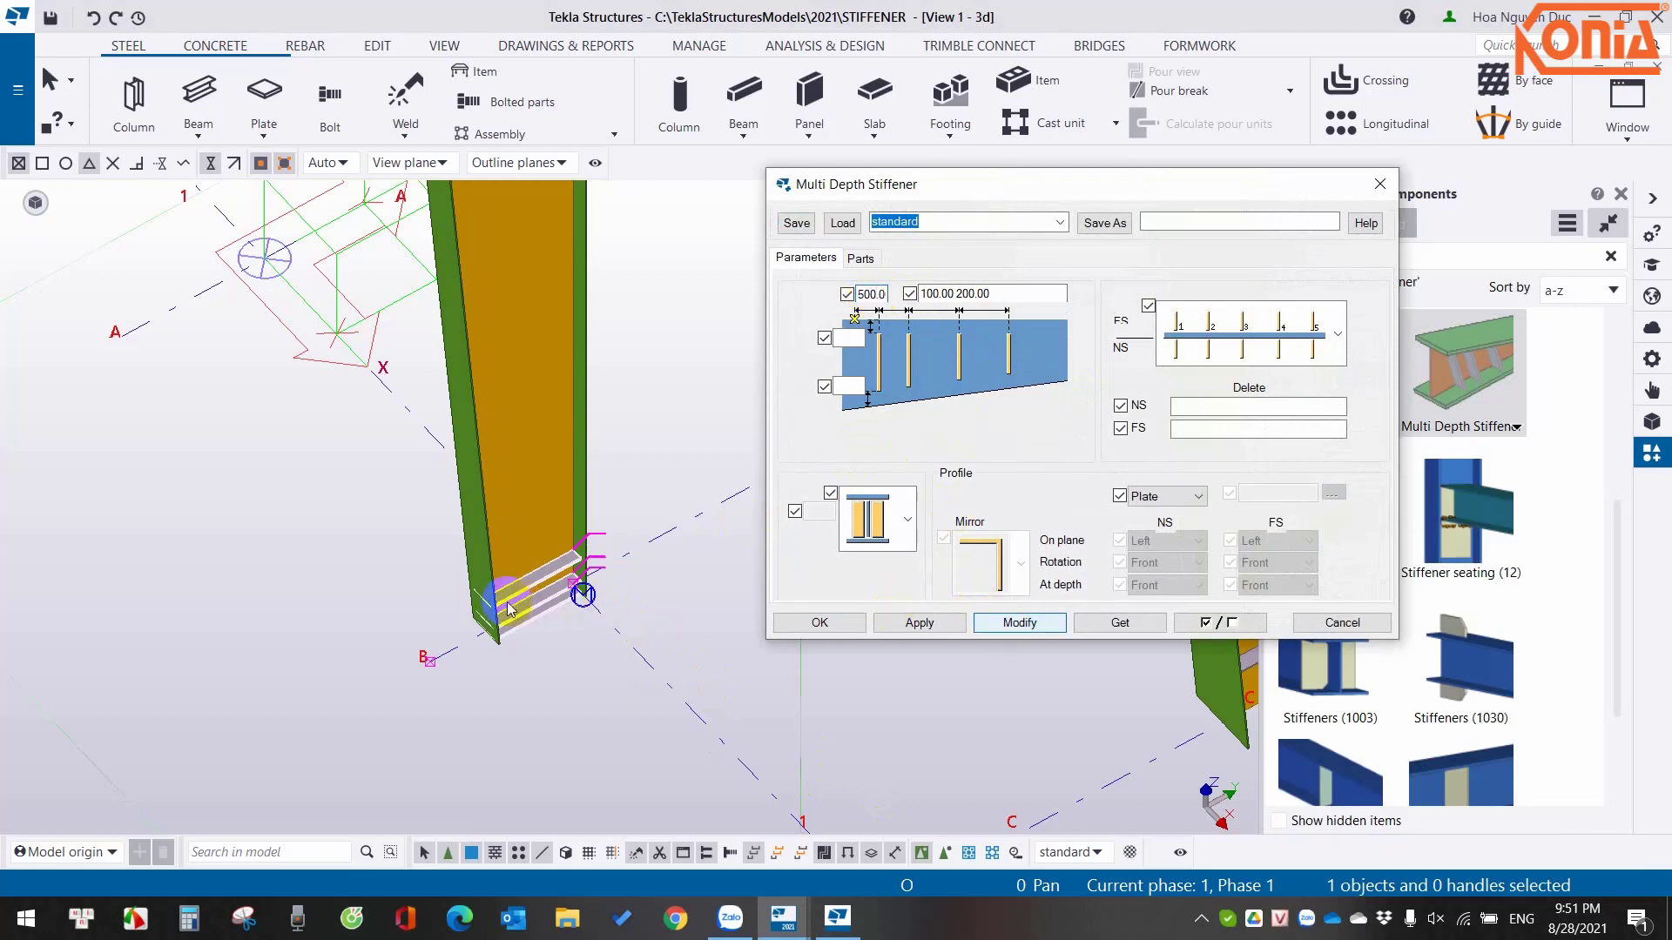
pyautogui.click(581, 597)
pyautogui.scroll(5, 583, 555)
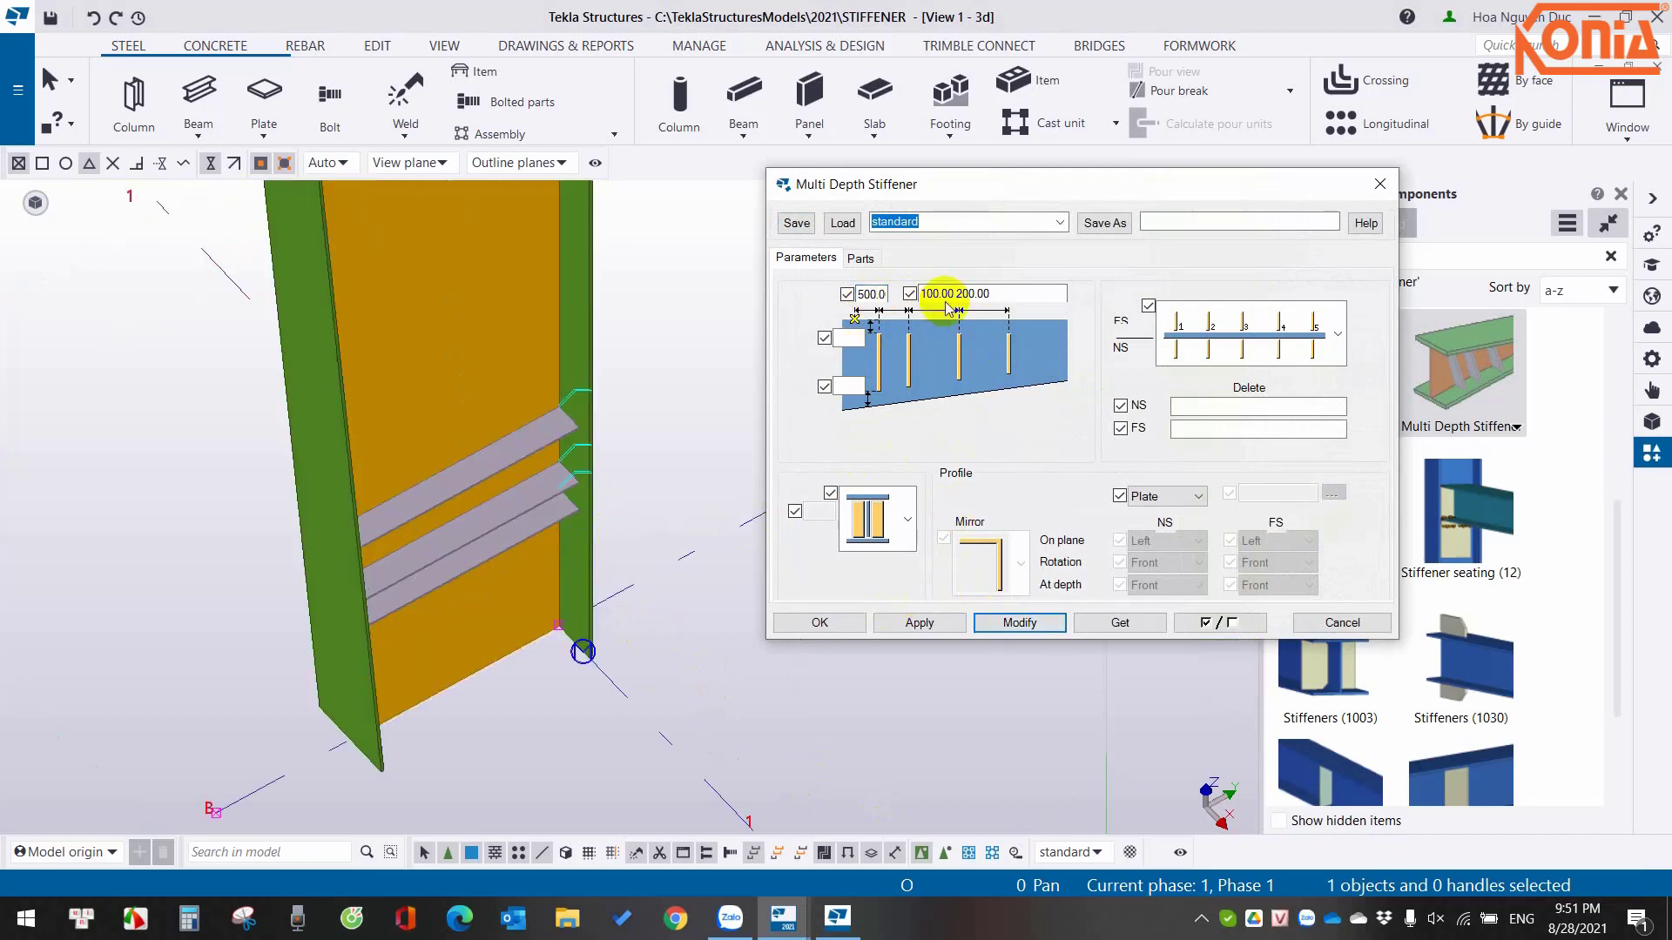
pyautogui.moveTo(1017, 288); pyautogui.dragTo(838, 294)
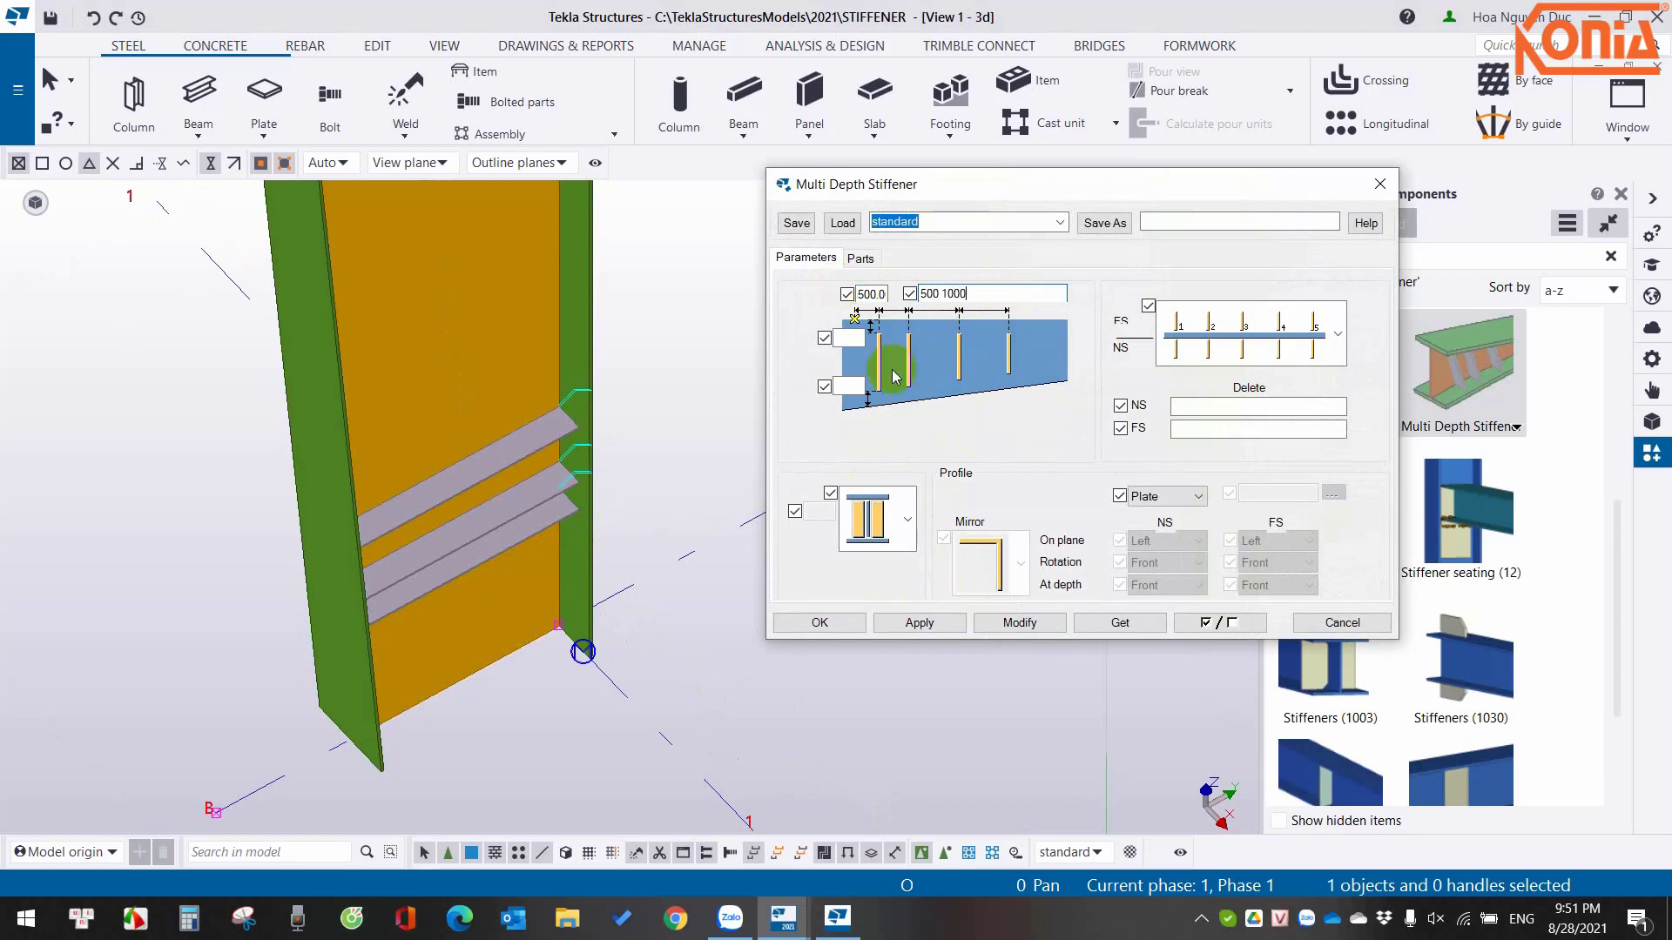
pyautogui.keyDown('ctrl'); pyautogui.moveTo(504, 496); pyautogui.dragTo(518, 494, button='middle'); pyautogui.keyUp('ctrl')
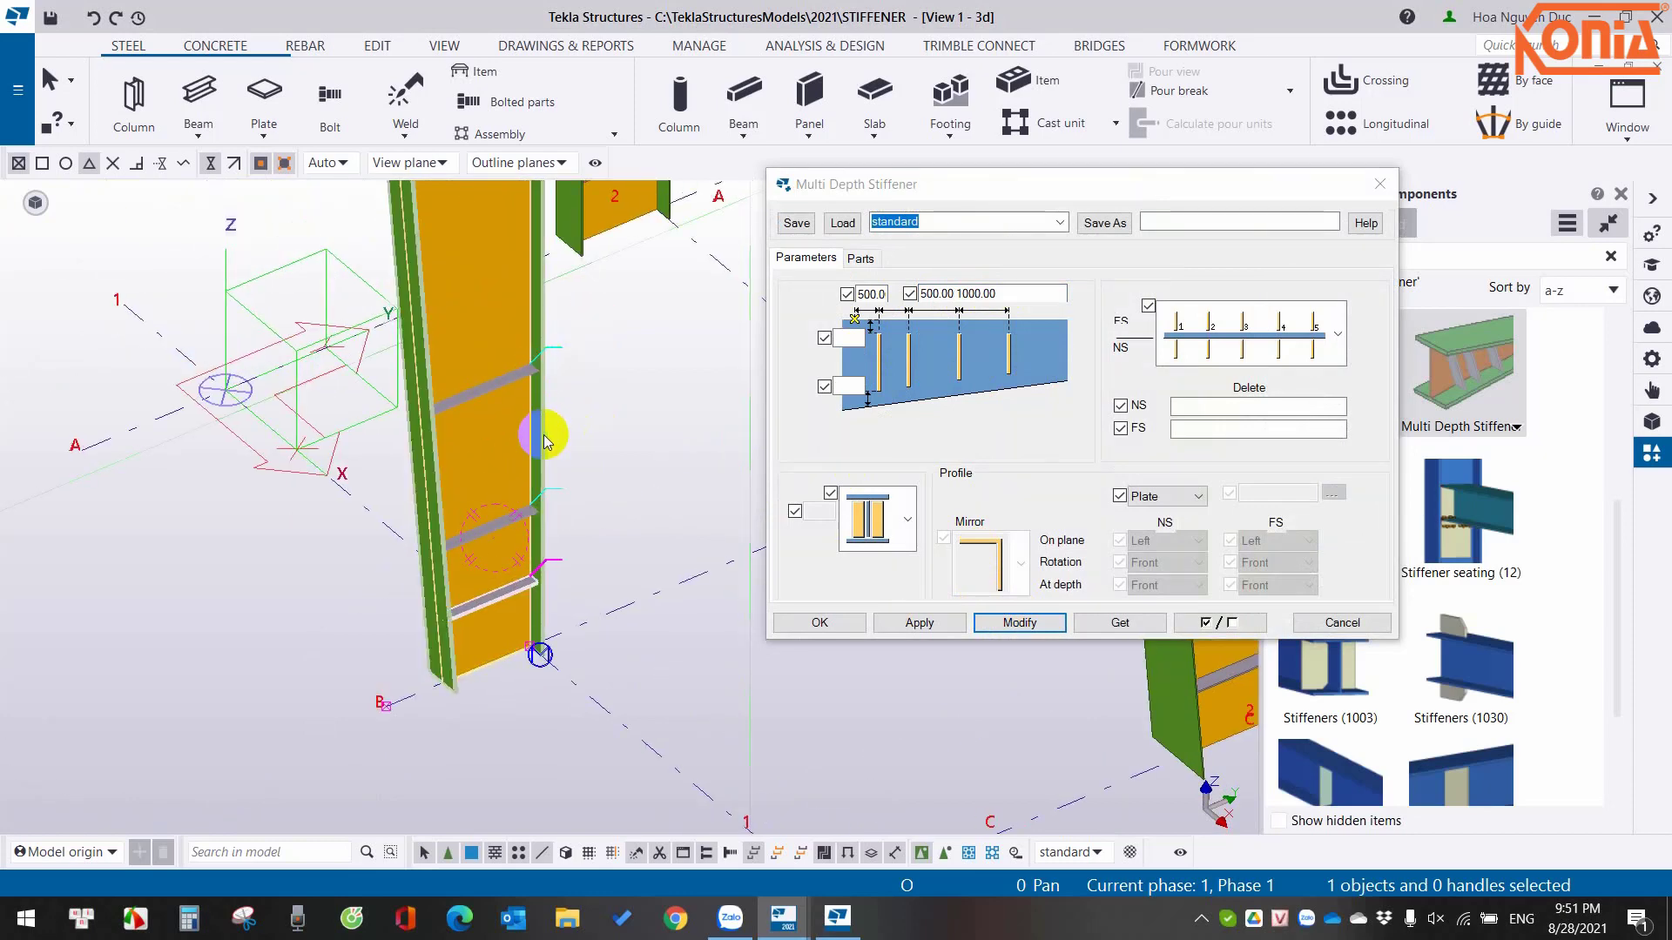
pyautogui.moveTo(509, 462)
pyautogui.keyDown('ctrl'); pyautogui.mouseDown(button='middle')
pyautogui.moveTo(658, 485)
pyautogui.moveTo(732, 473)
pyautogui.moveTo(509, 480)
pyautogui.mouseUp(button='middle'); pyautogui.keyUp('ctrl')
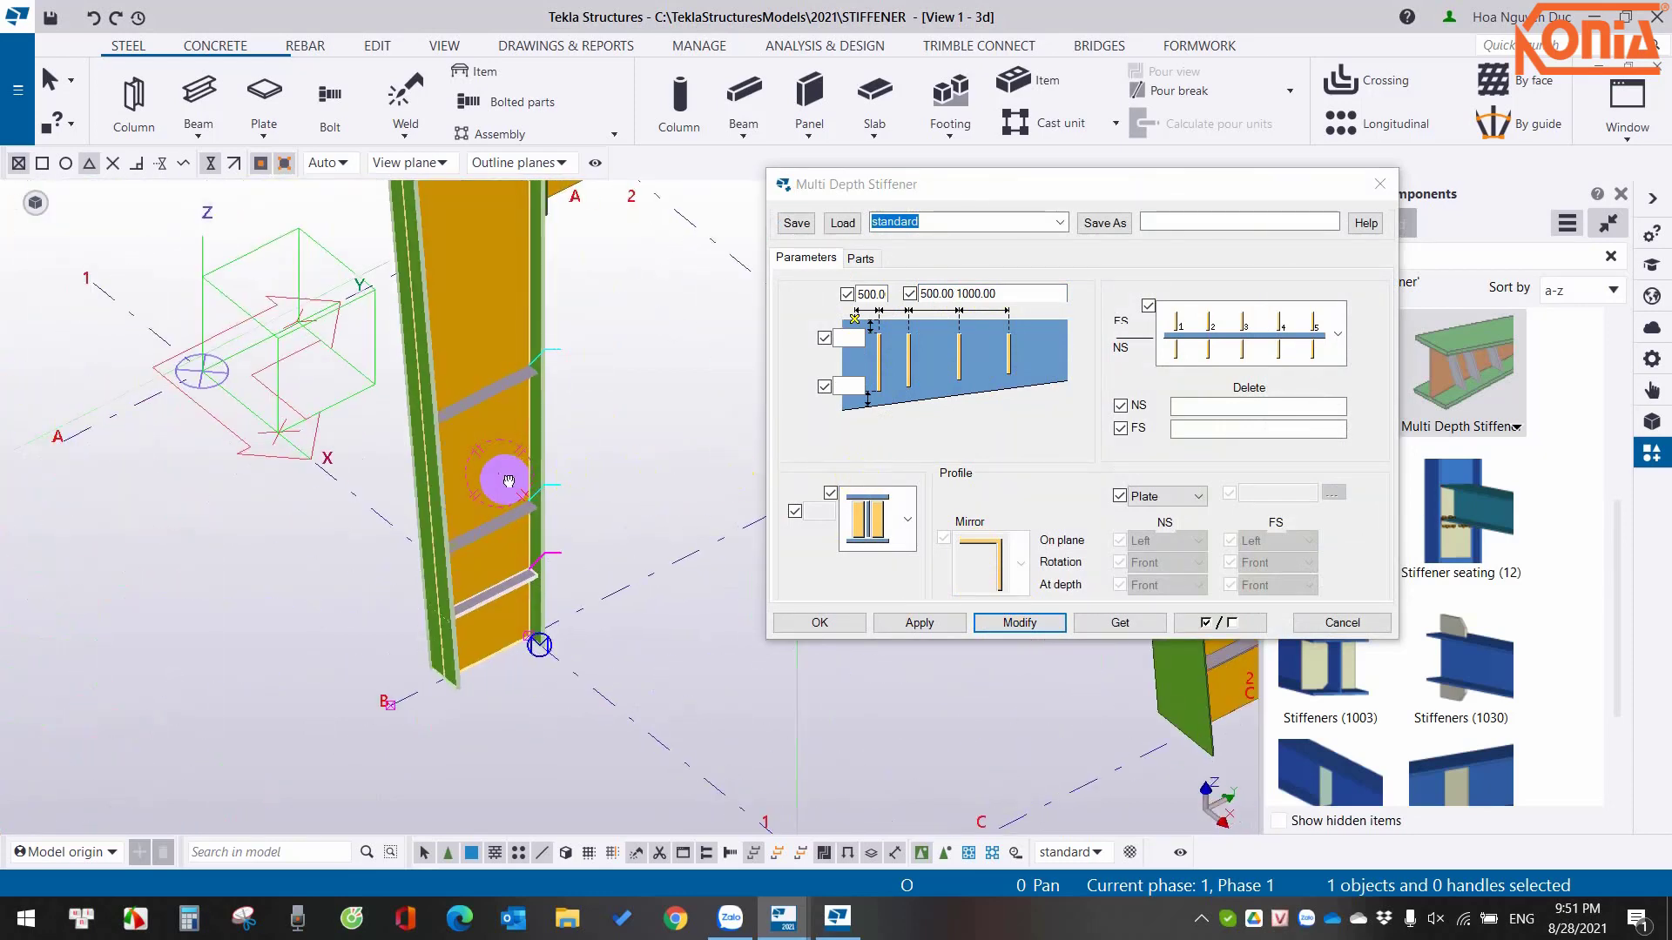
pyautogui.click(875, 264)
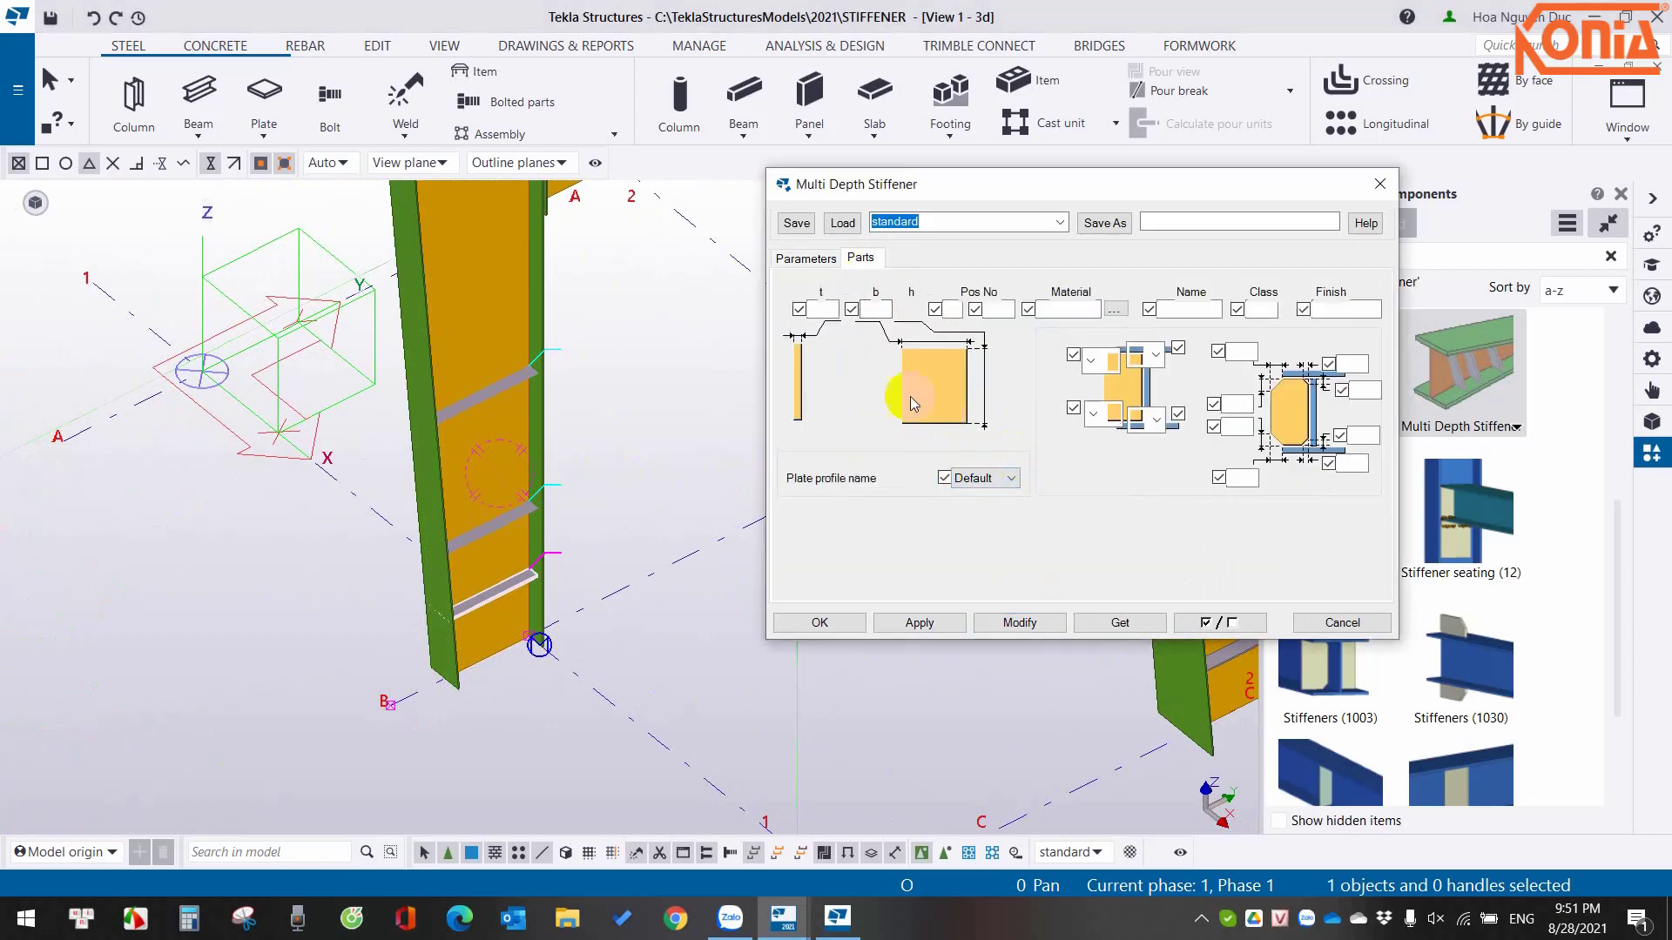
pyautogui.click(805, 259)
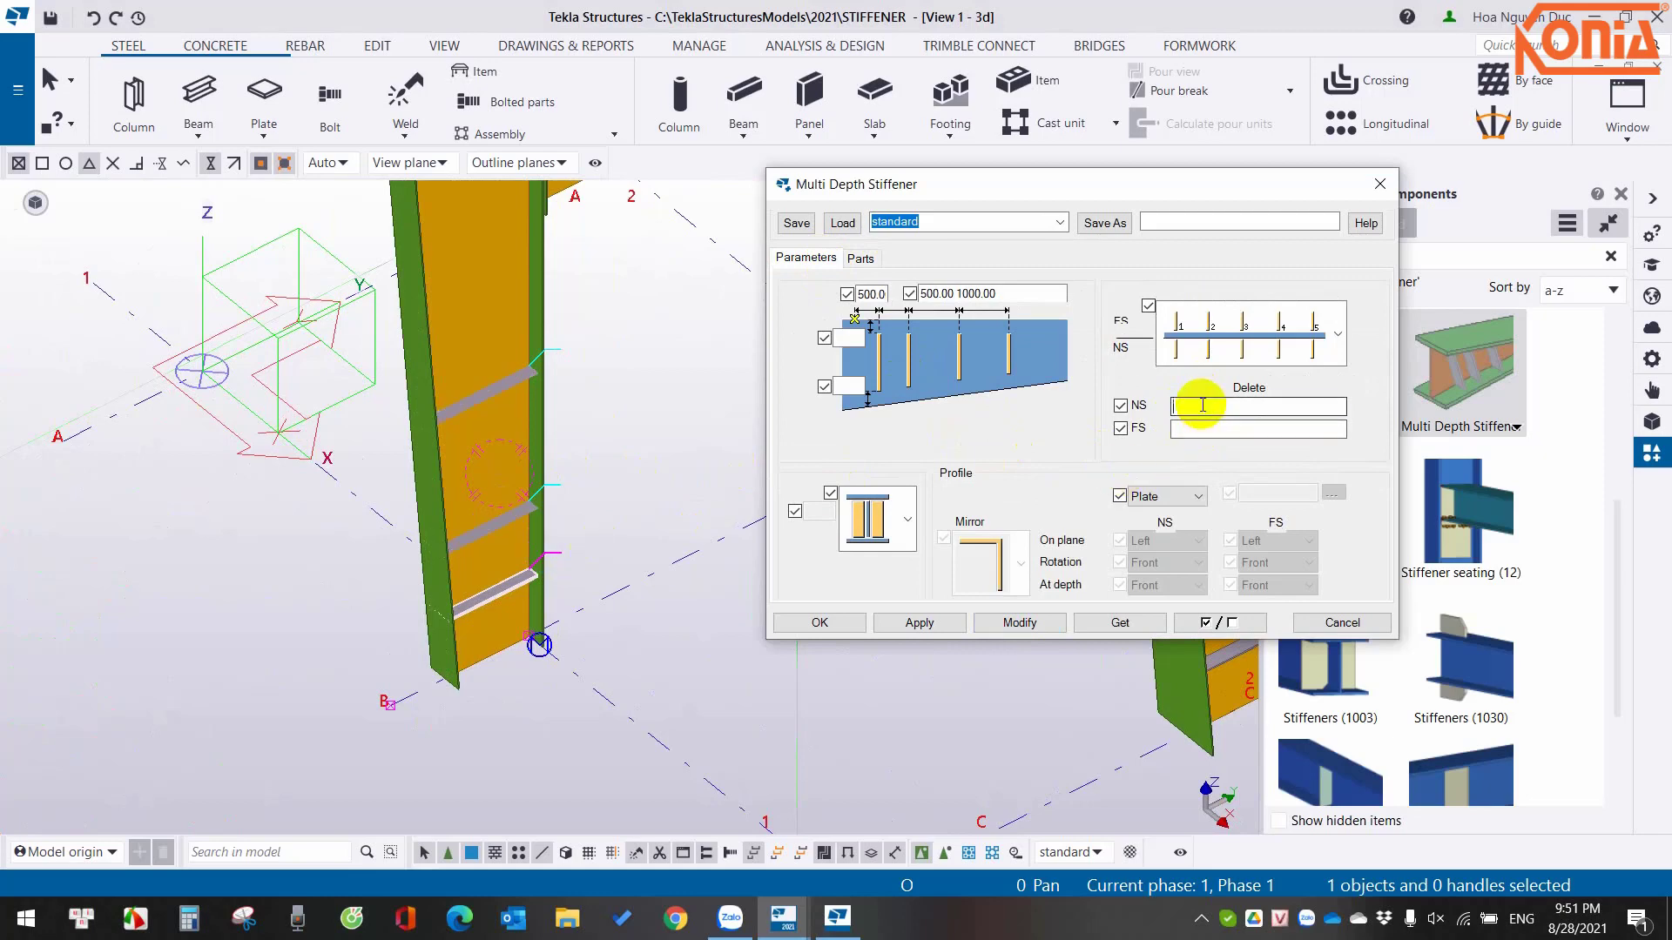
pyautogui.write('2')
# Apply NS Delete 2, then clear the near-side deletion and modify again.
pyautogui.click(1019, 622)
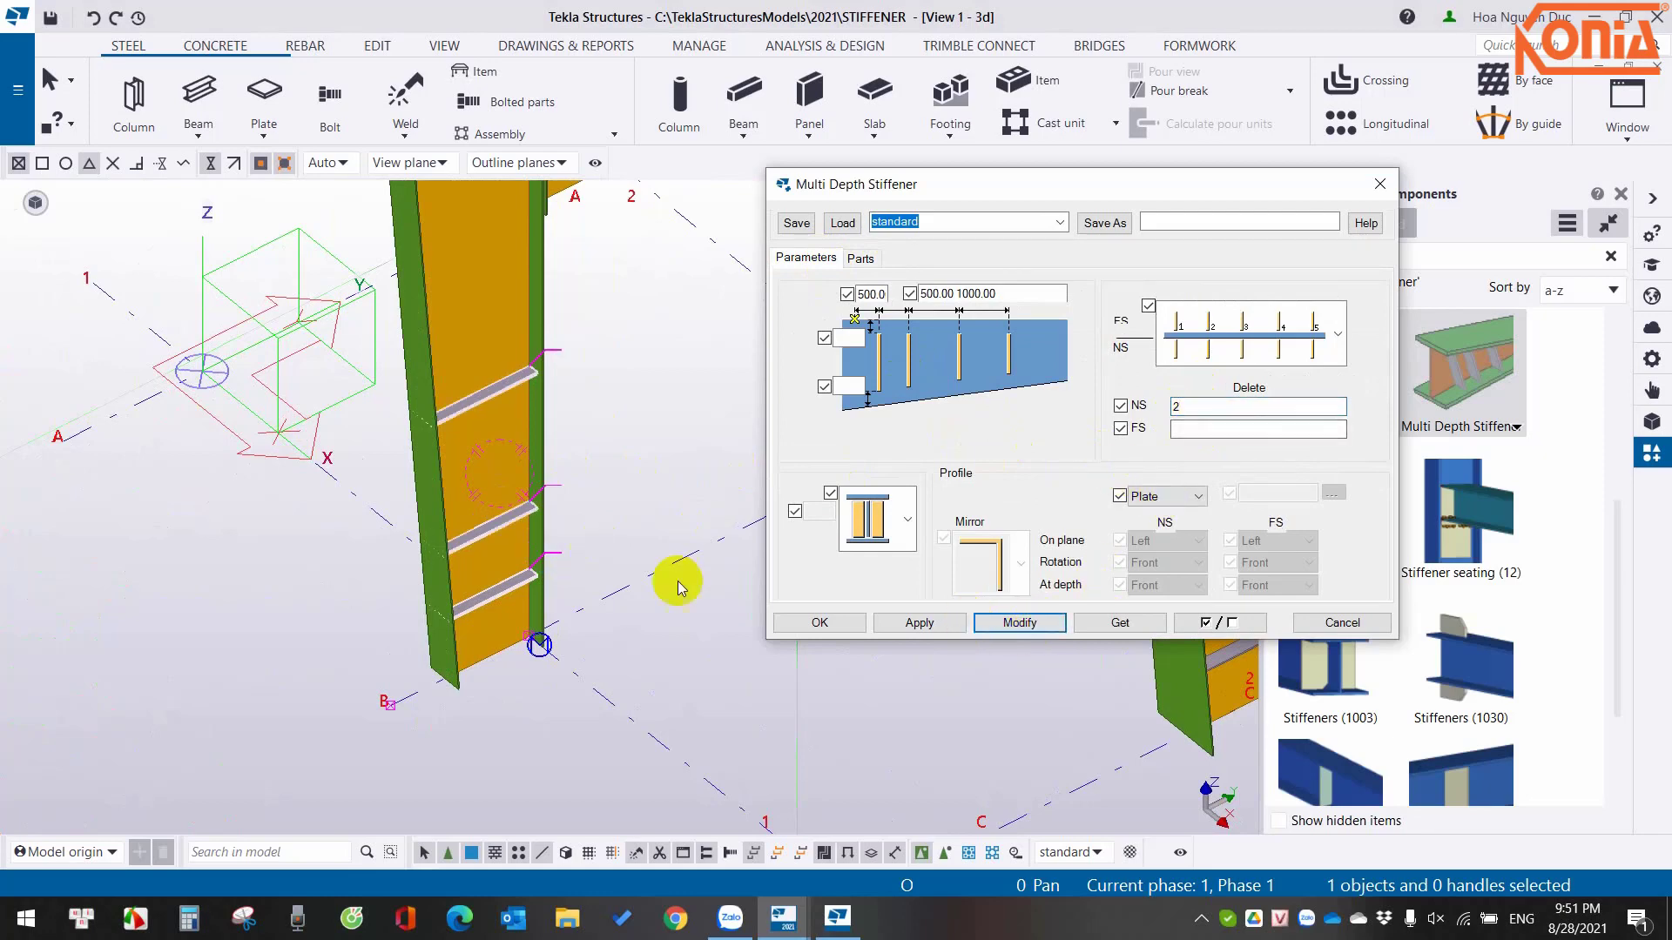
pyautogui.moveTo(492, 552); pyautogui.dragTo(1024, 572, button='middle')
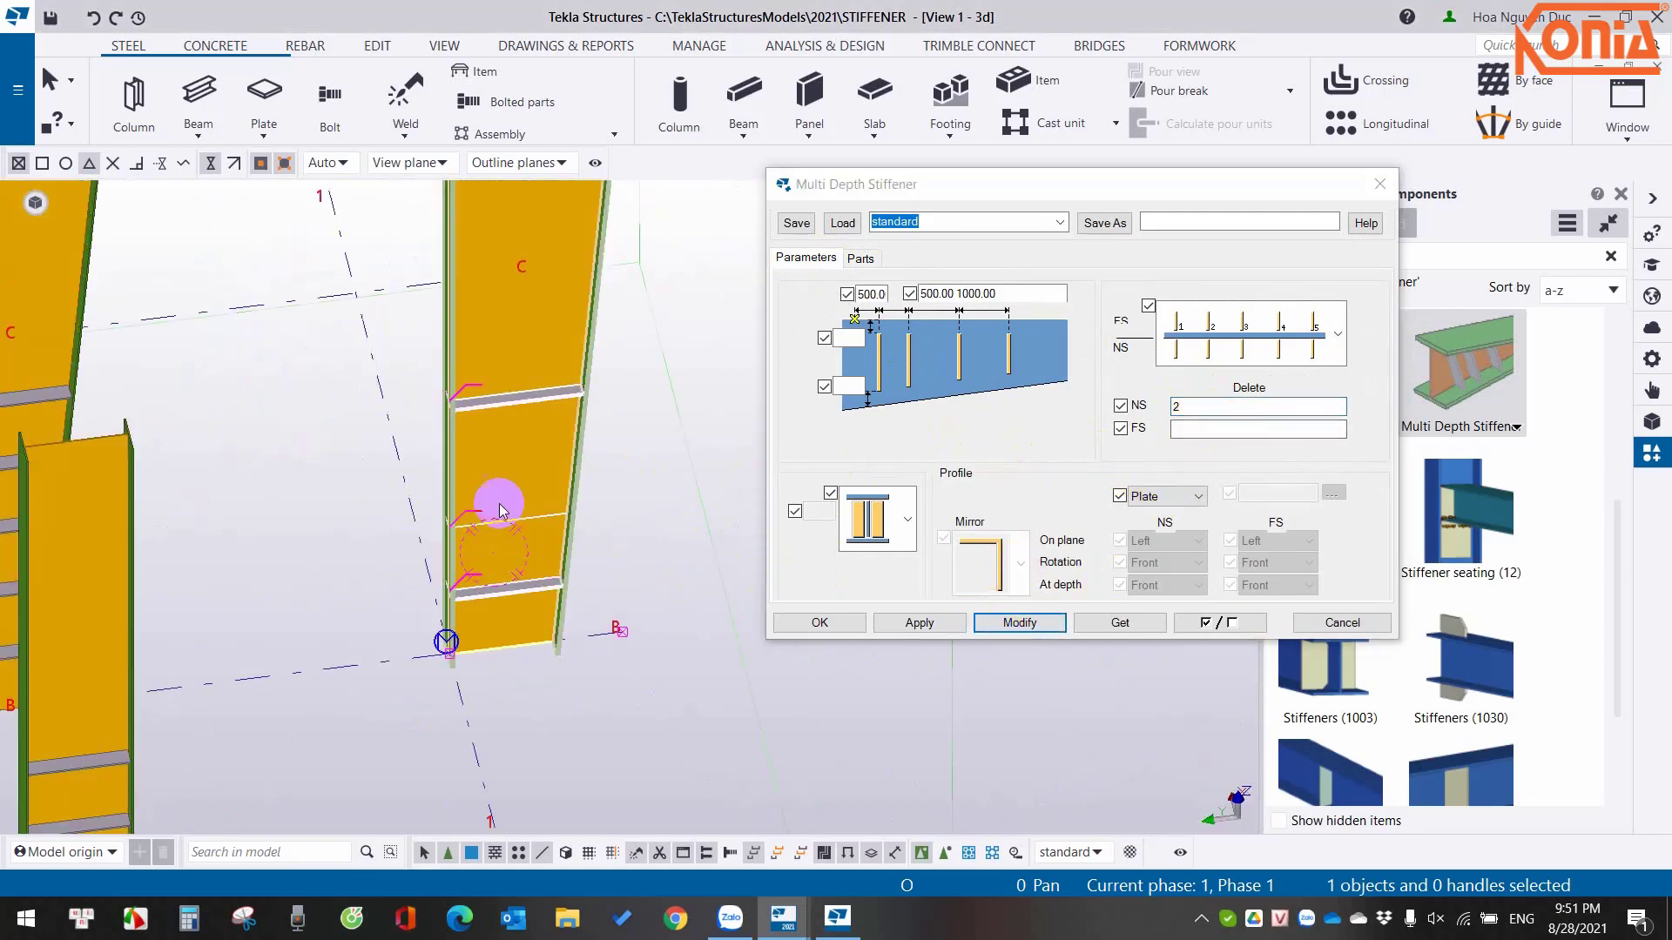
pyautogui.scroll(5, 498, 510)
pyautogui.moveTo(530, 537); pyautogui.dragTo(4, 567, button='middle')
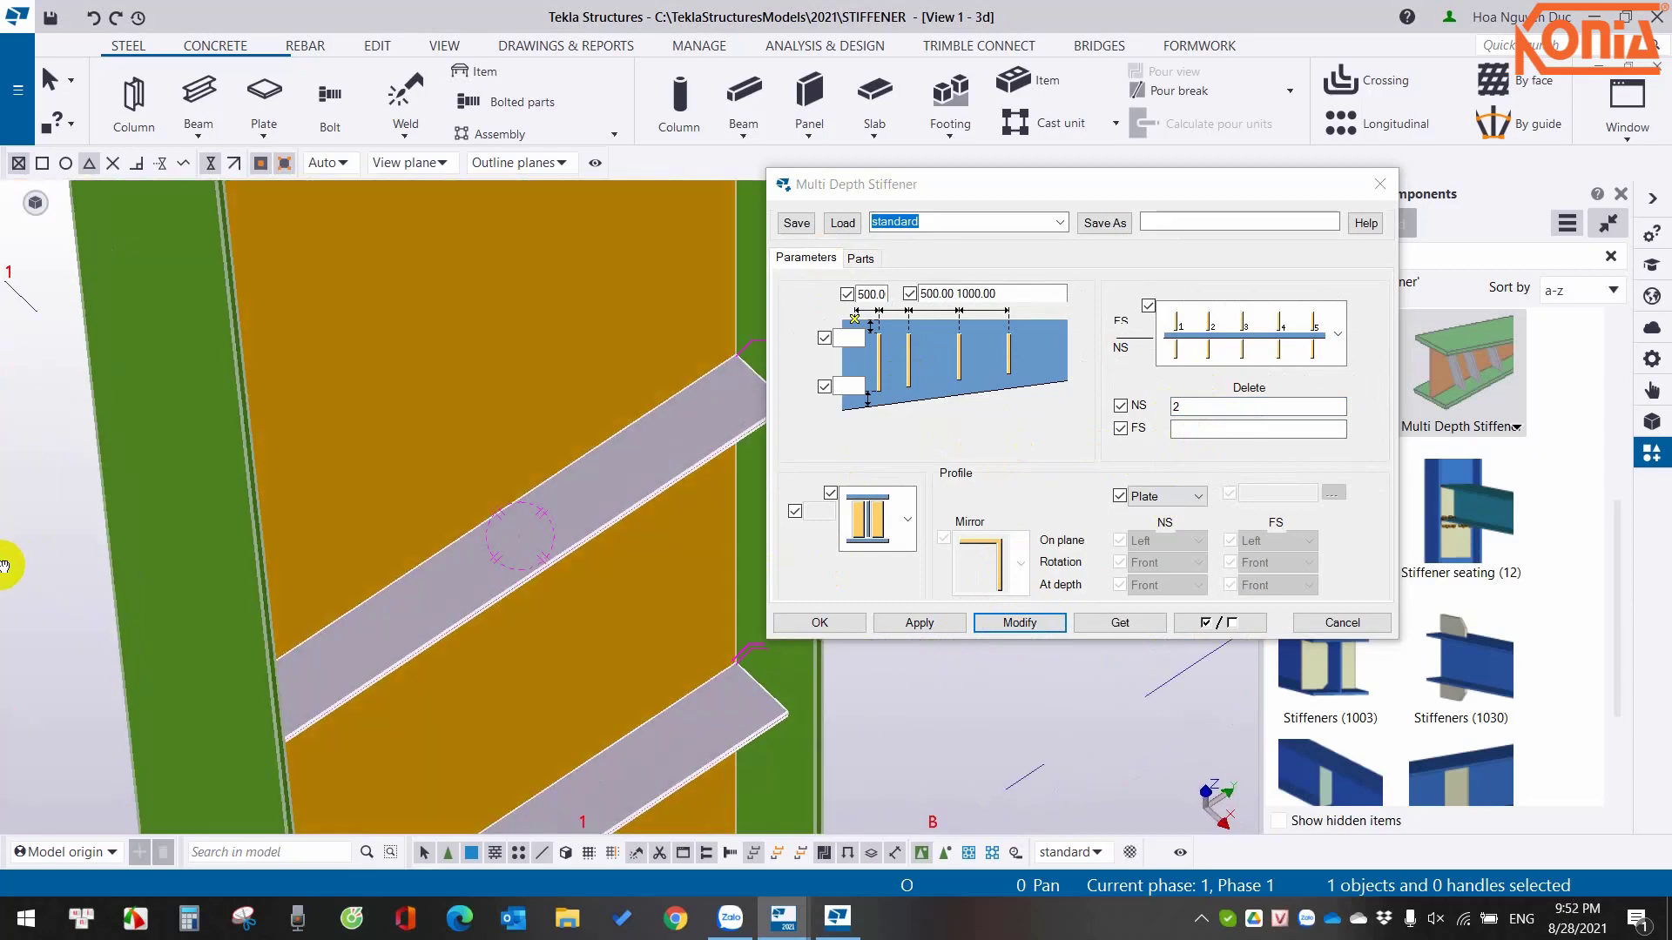
pyautogui.click(1203, 409)
pyautogui.press('BackSpace')
pyautogui.click(1019, 623)
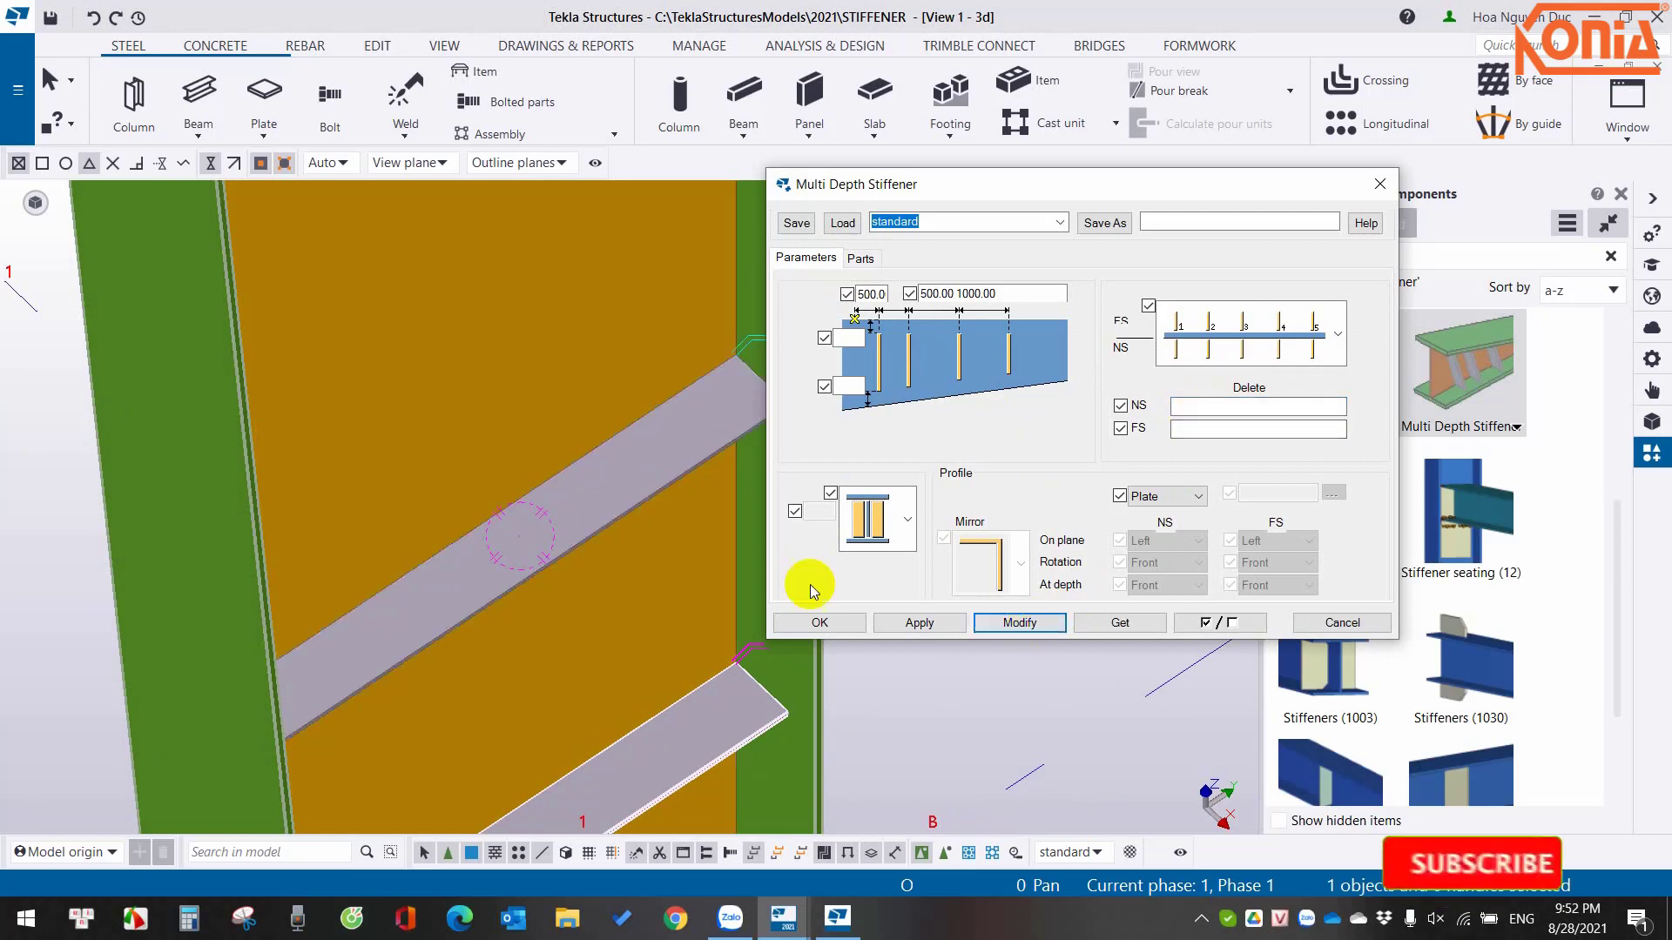
# Set the stiffener size to 300 and apply the full-width stiffener shape.
pyautogui.click(862, 518)
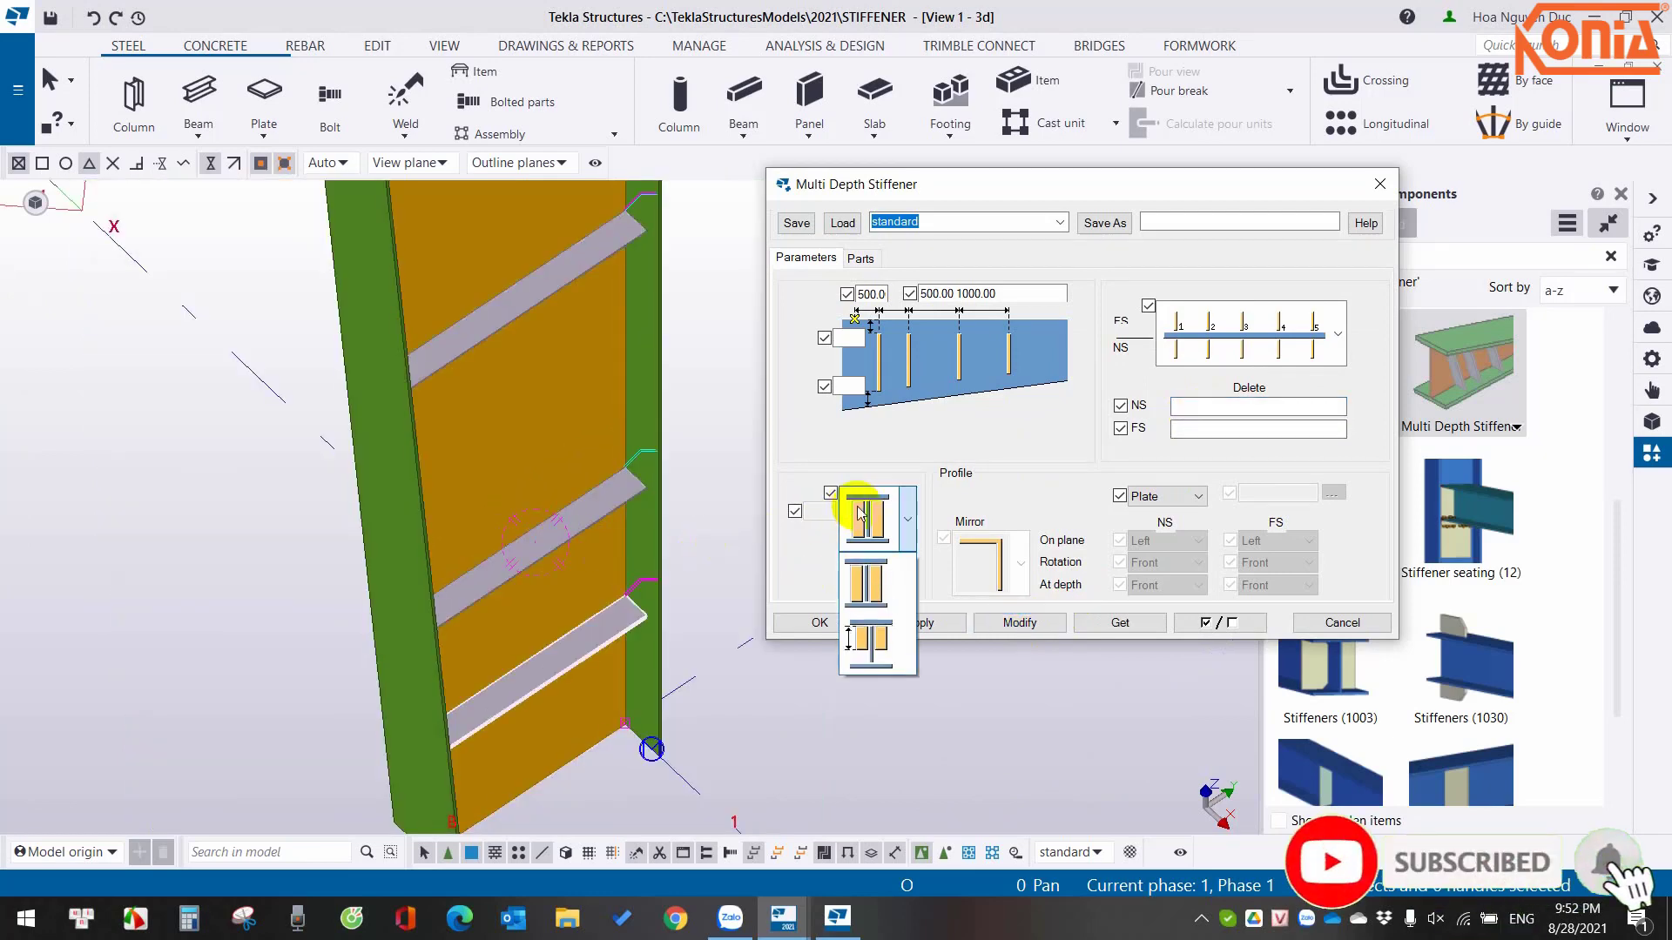
pyautogui.click(888, 634)
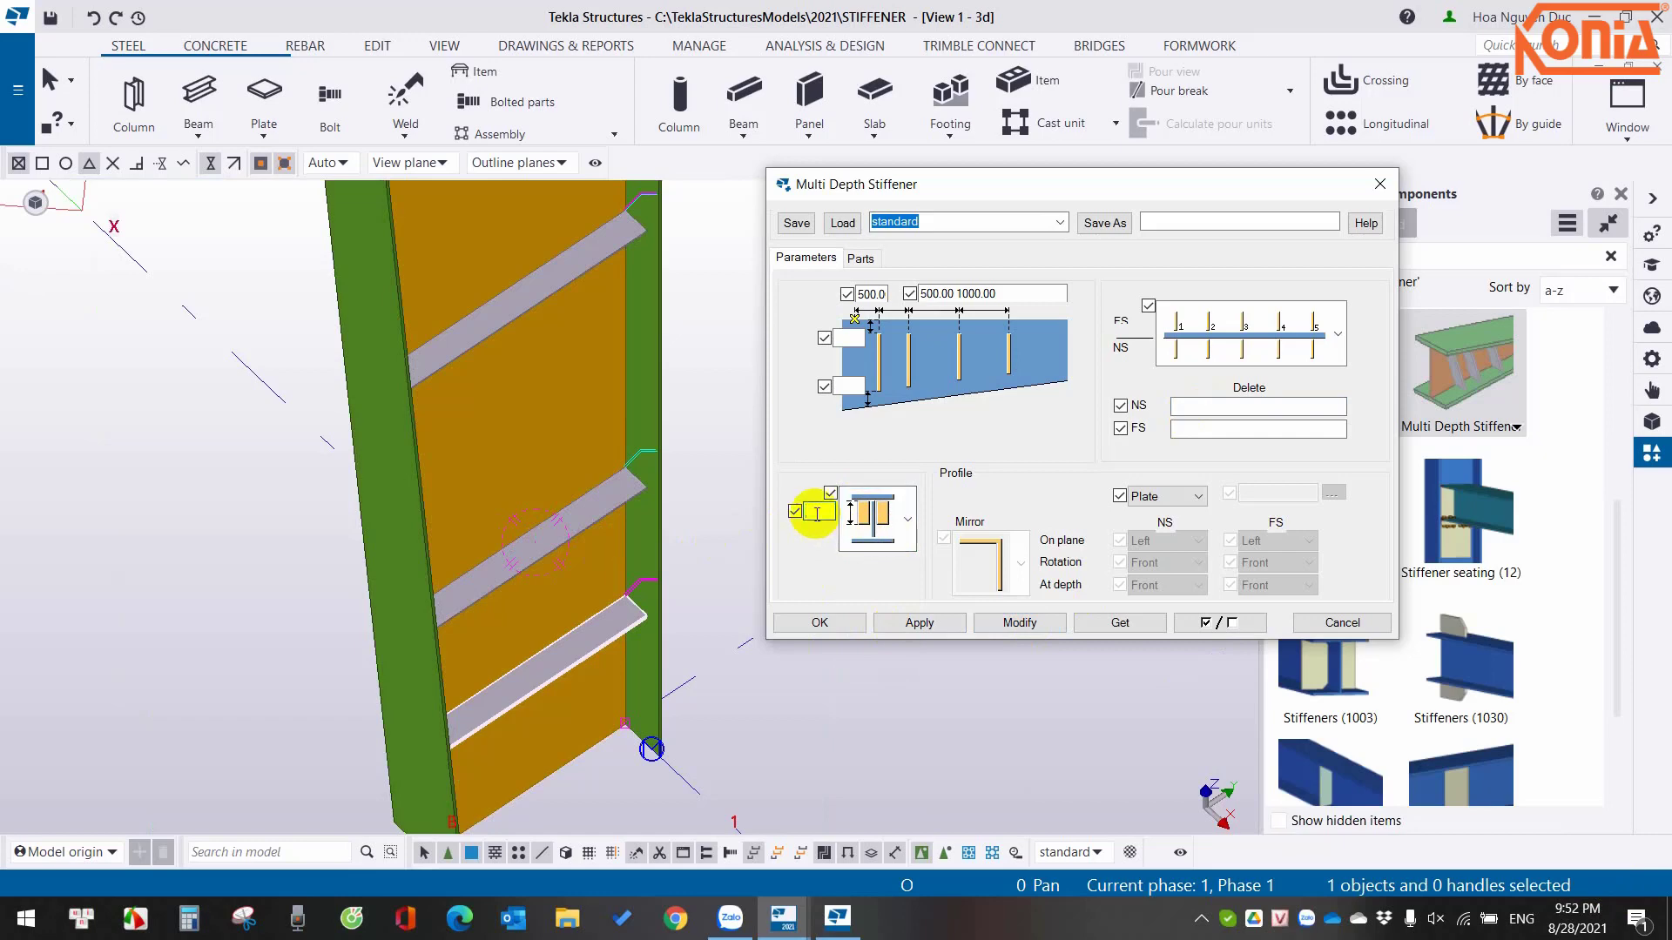
pyautogui.click(819, 512)
pyautogui.write('300')
pyautogui.click(1020, 623)
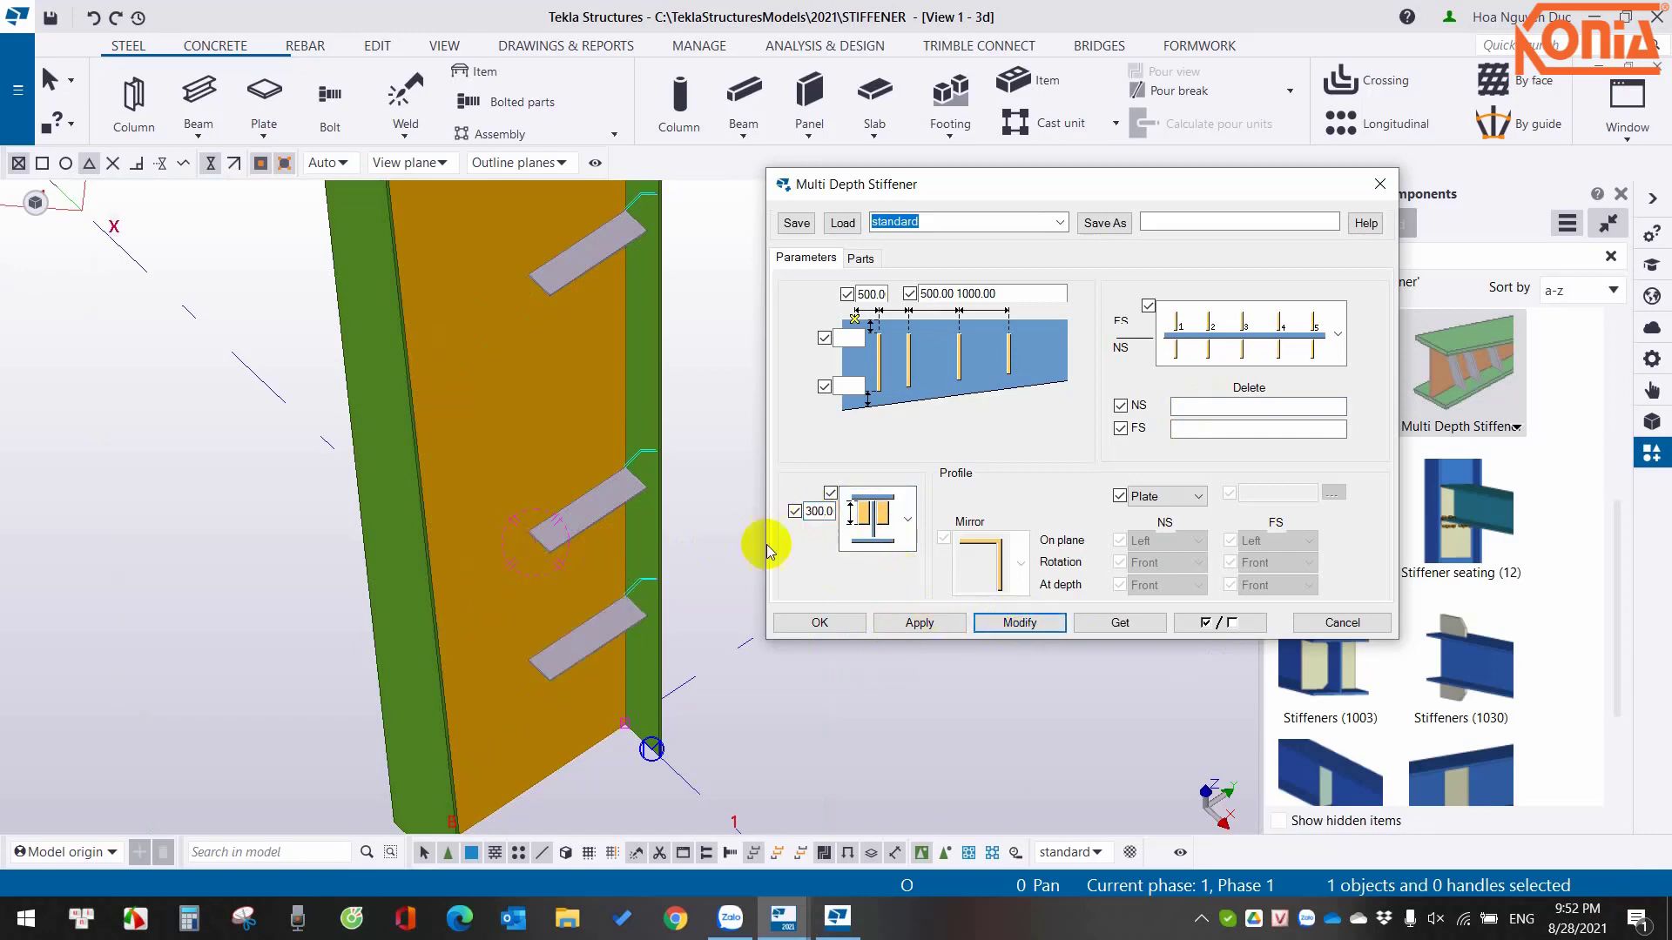
pyautogui.click(869, 518)
pyautogui.click(880, 571)
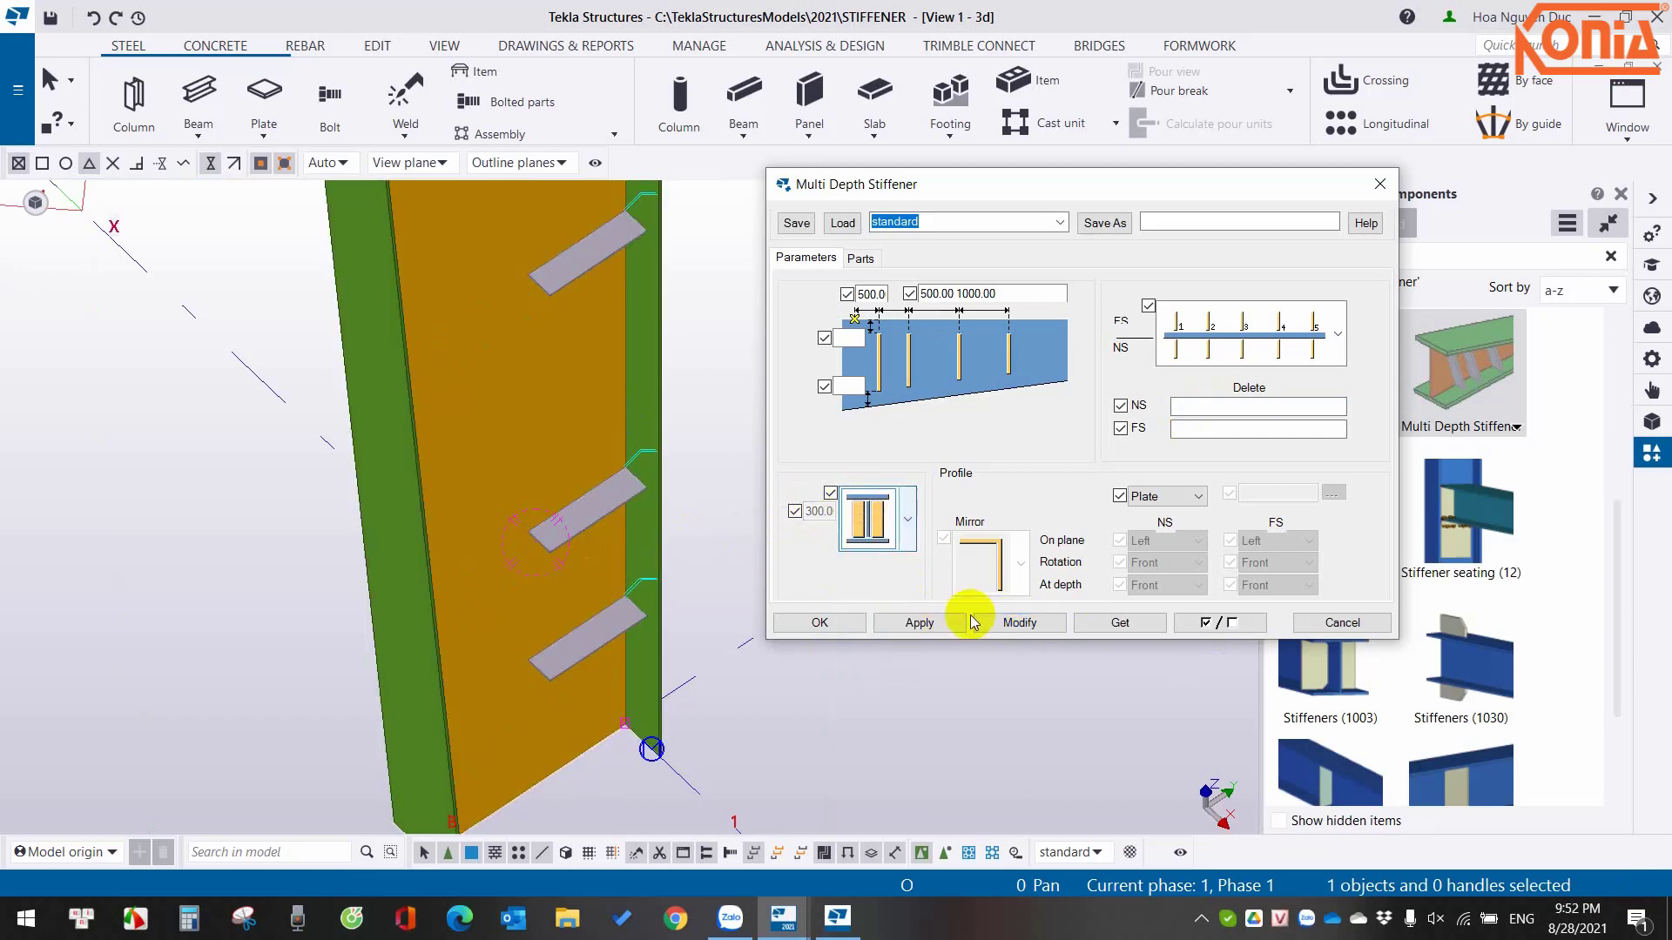
pyautogui.click(1020, 623)
pyautogui.click(560, 510)
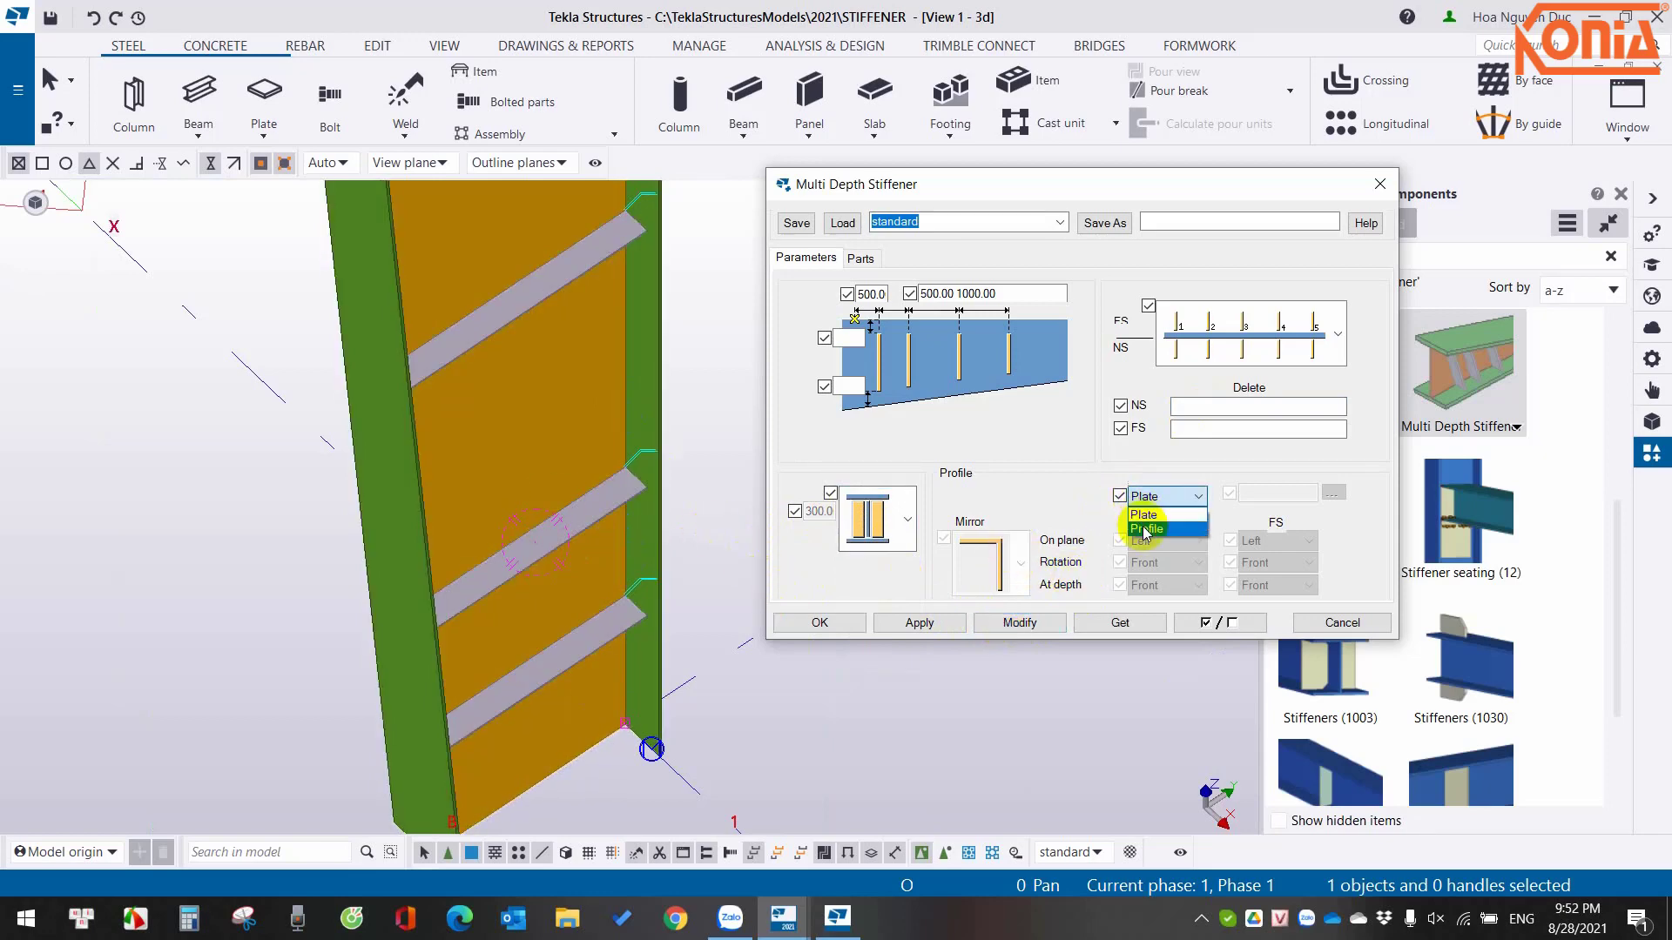
# Regenerate the stiffeners as angle profiles, then switch the type back to Plate.
pyautogui.click(1146, 529)
pyautogui.click(1019, 563)
pyautogui.click(1019, 563)
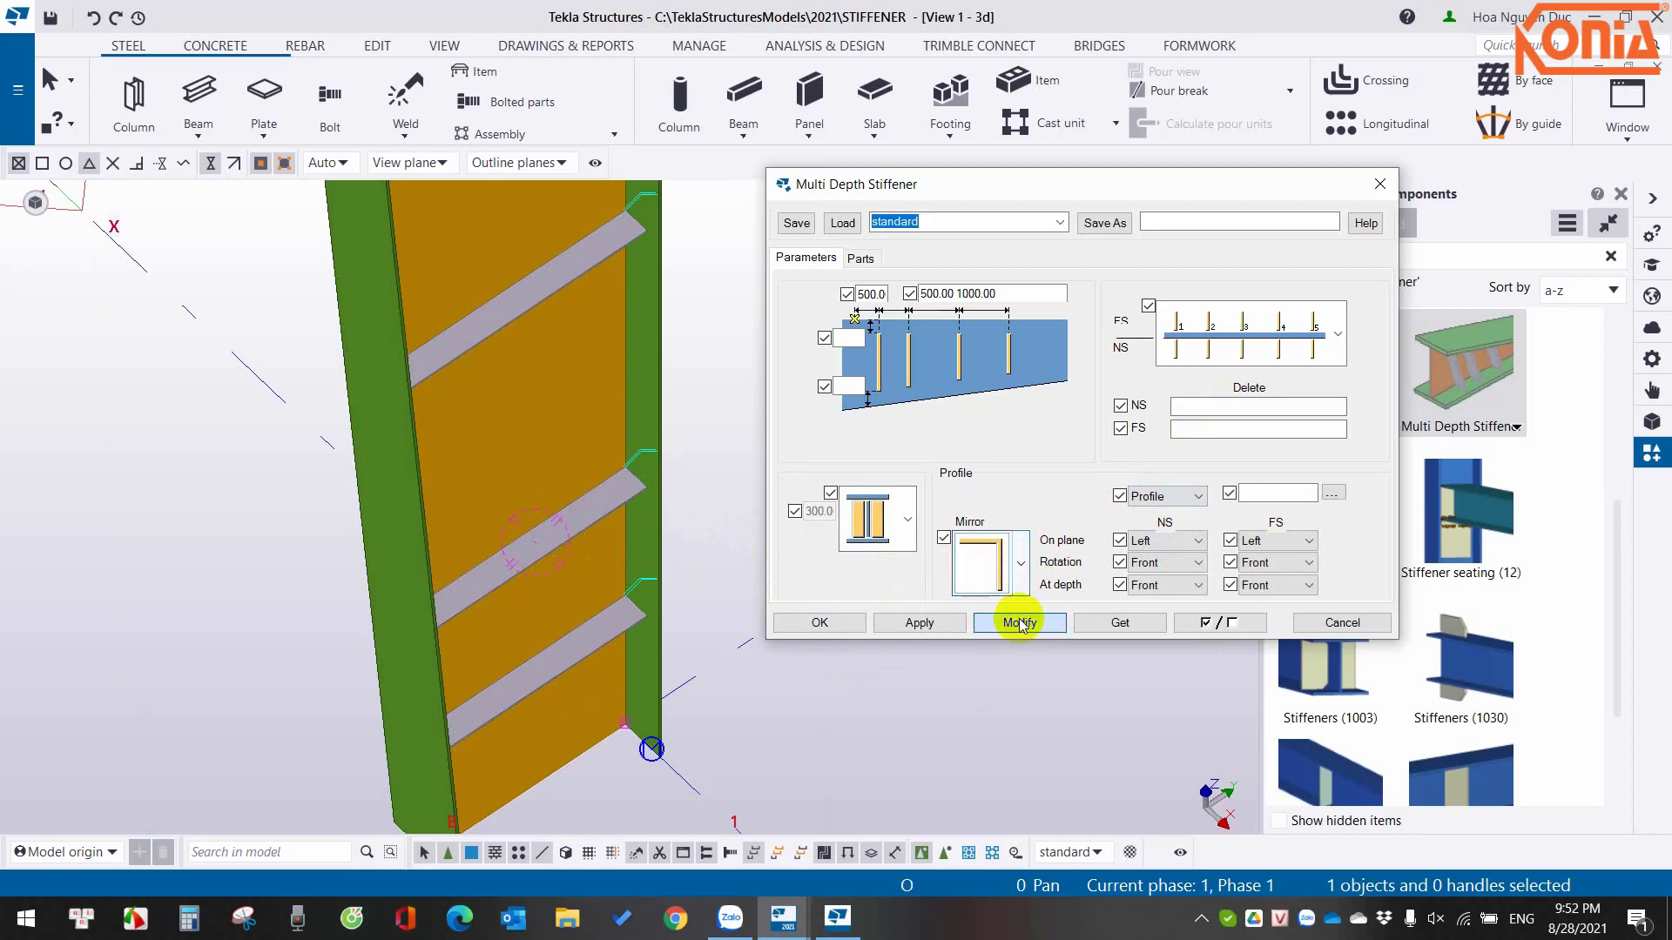
pyautogui.click(1018, 623)
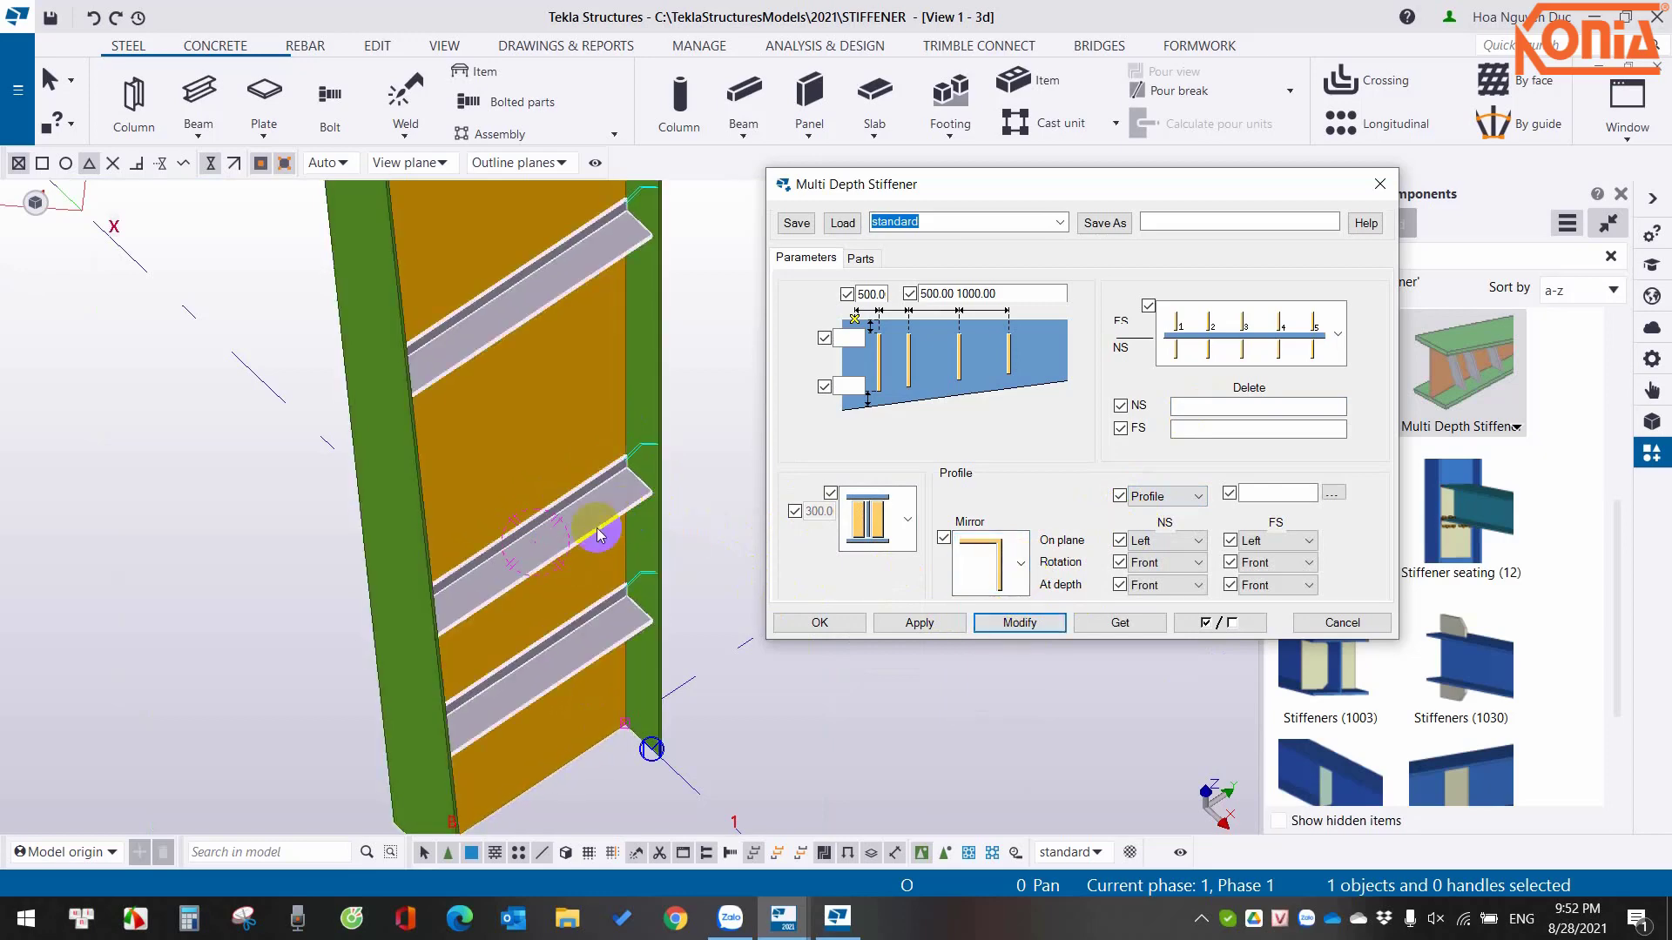
pyautogui.moveTo(599, 535)
pyautogui.keyDown('ctrl'); pyautogui.mouseDown(button='middle')
pyautogui.moveTo(527, 590)
pyautogui.moveTo(560, 479)
pyautogui.moveTo(792, 466)
pyautogui.moveTo(495, 521)
pyautogui.moveTo(485, 541)
pyautogui.moveTo(578, 541)
pyautogui.moveTo(522, 567)
pyautogui.moveTo(555, 568)
pyautogui.mouseUp(button='middle'); pyautogui.keyUp('ctrl')
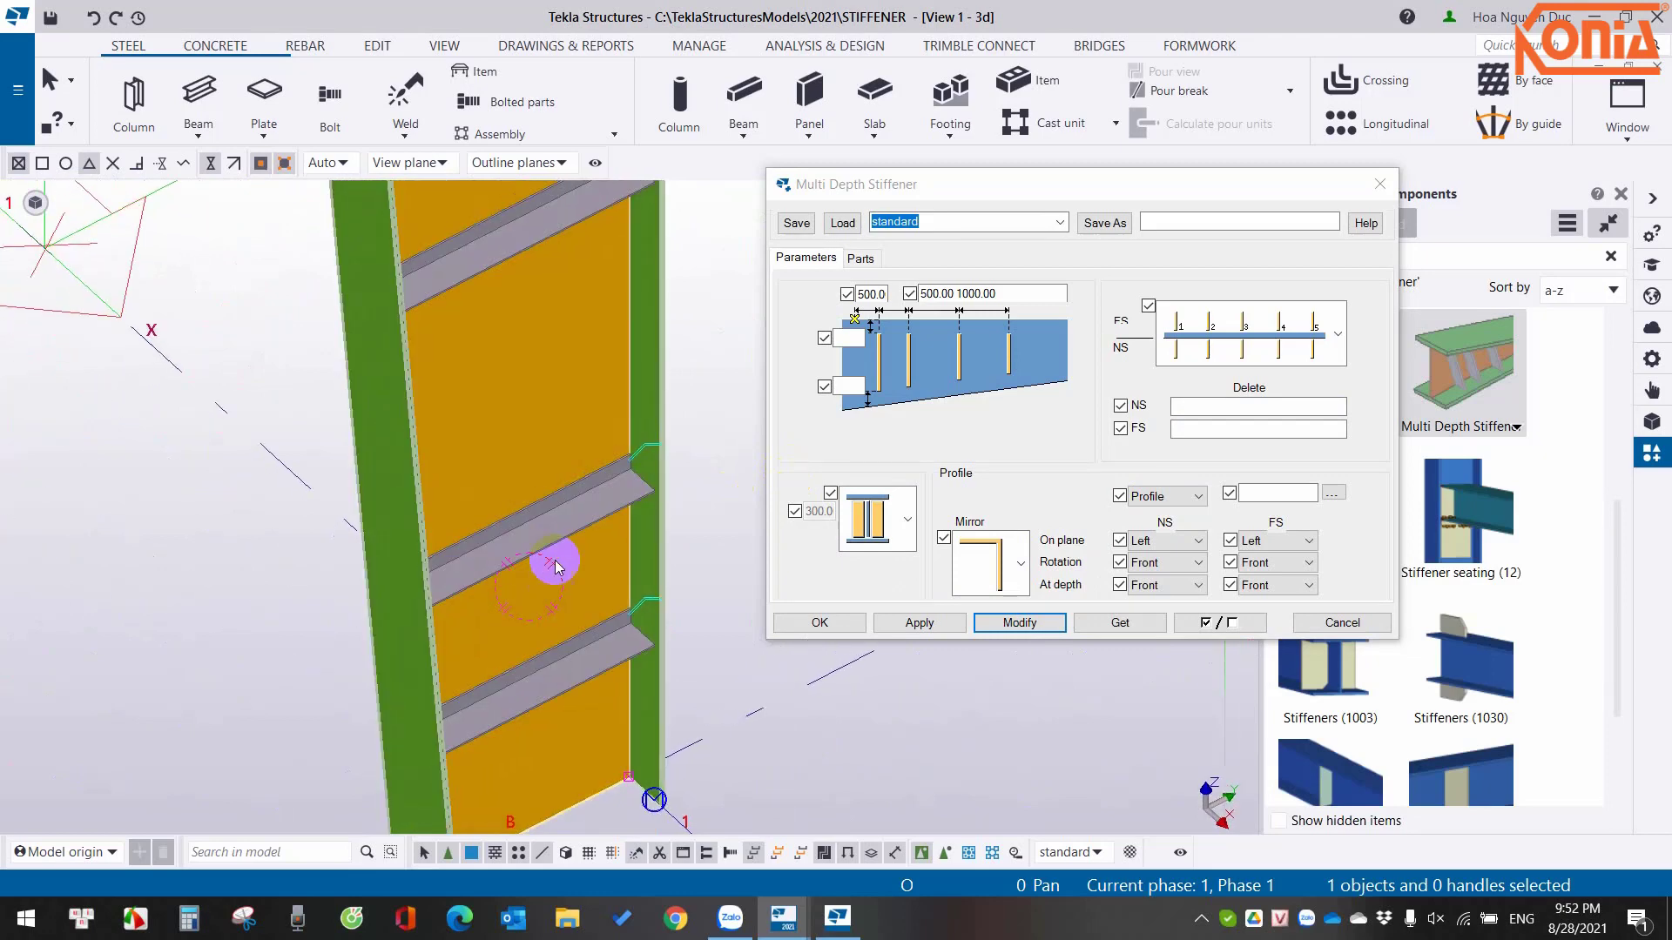
pyautogui.click(1171, 541)
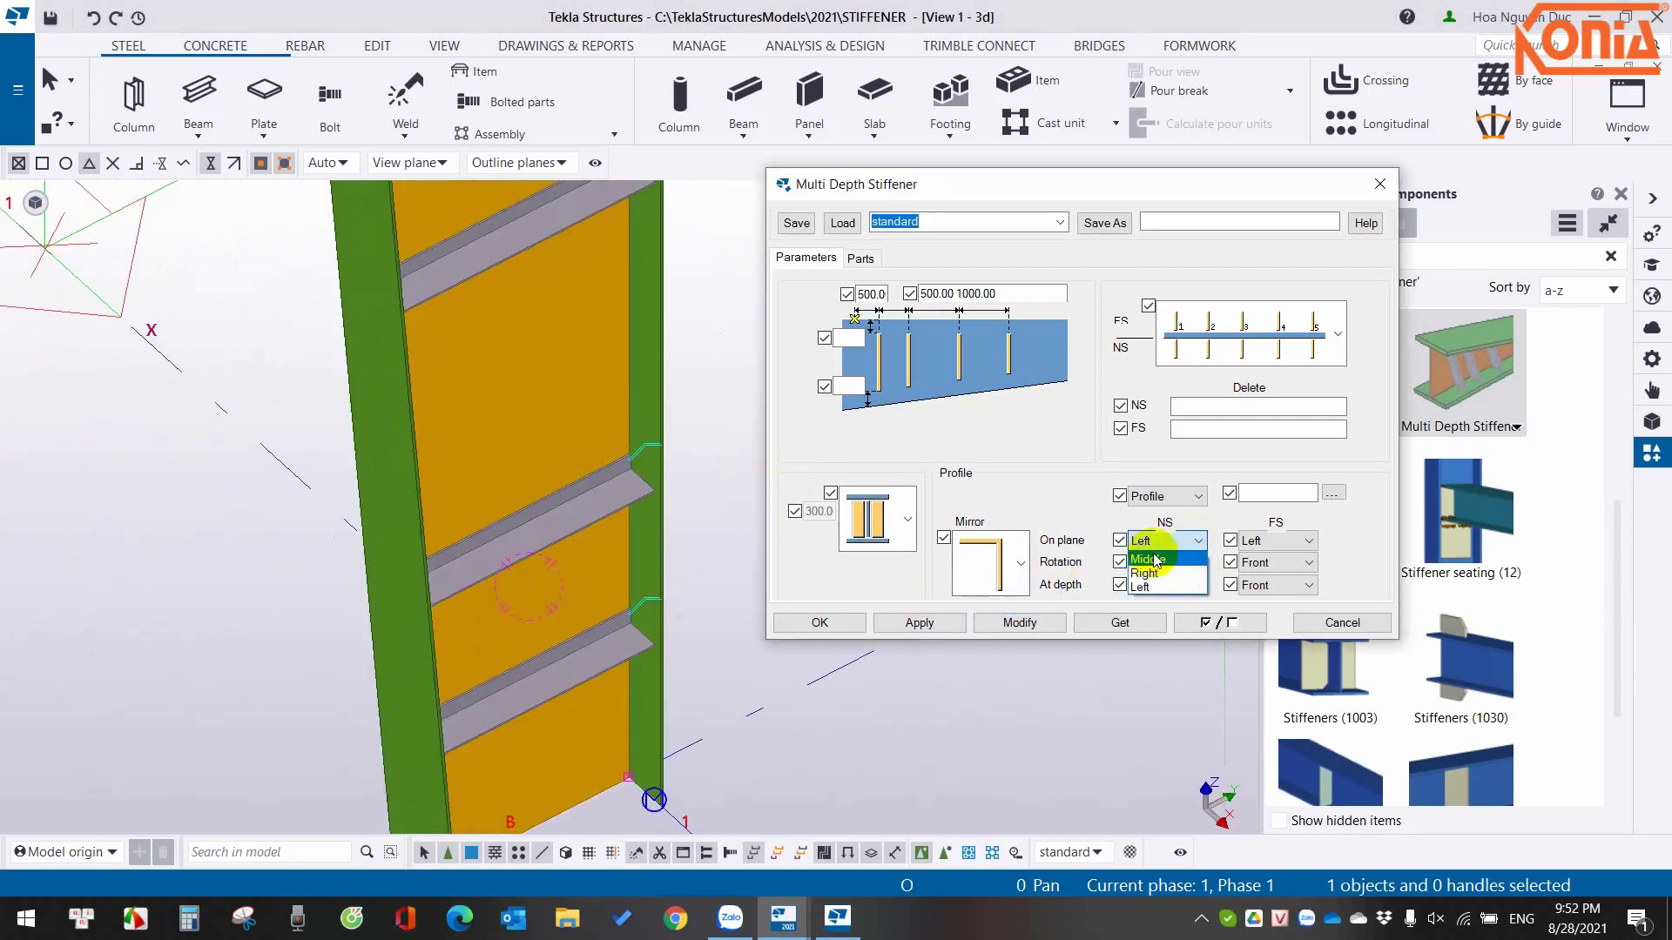
pyautogui.click(1167, 496)
pyautogui.click(1145, 520)
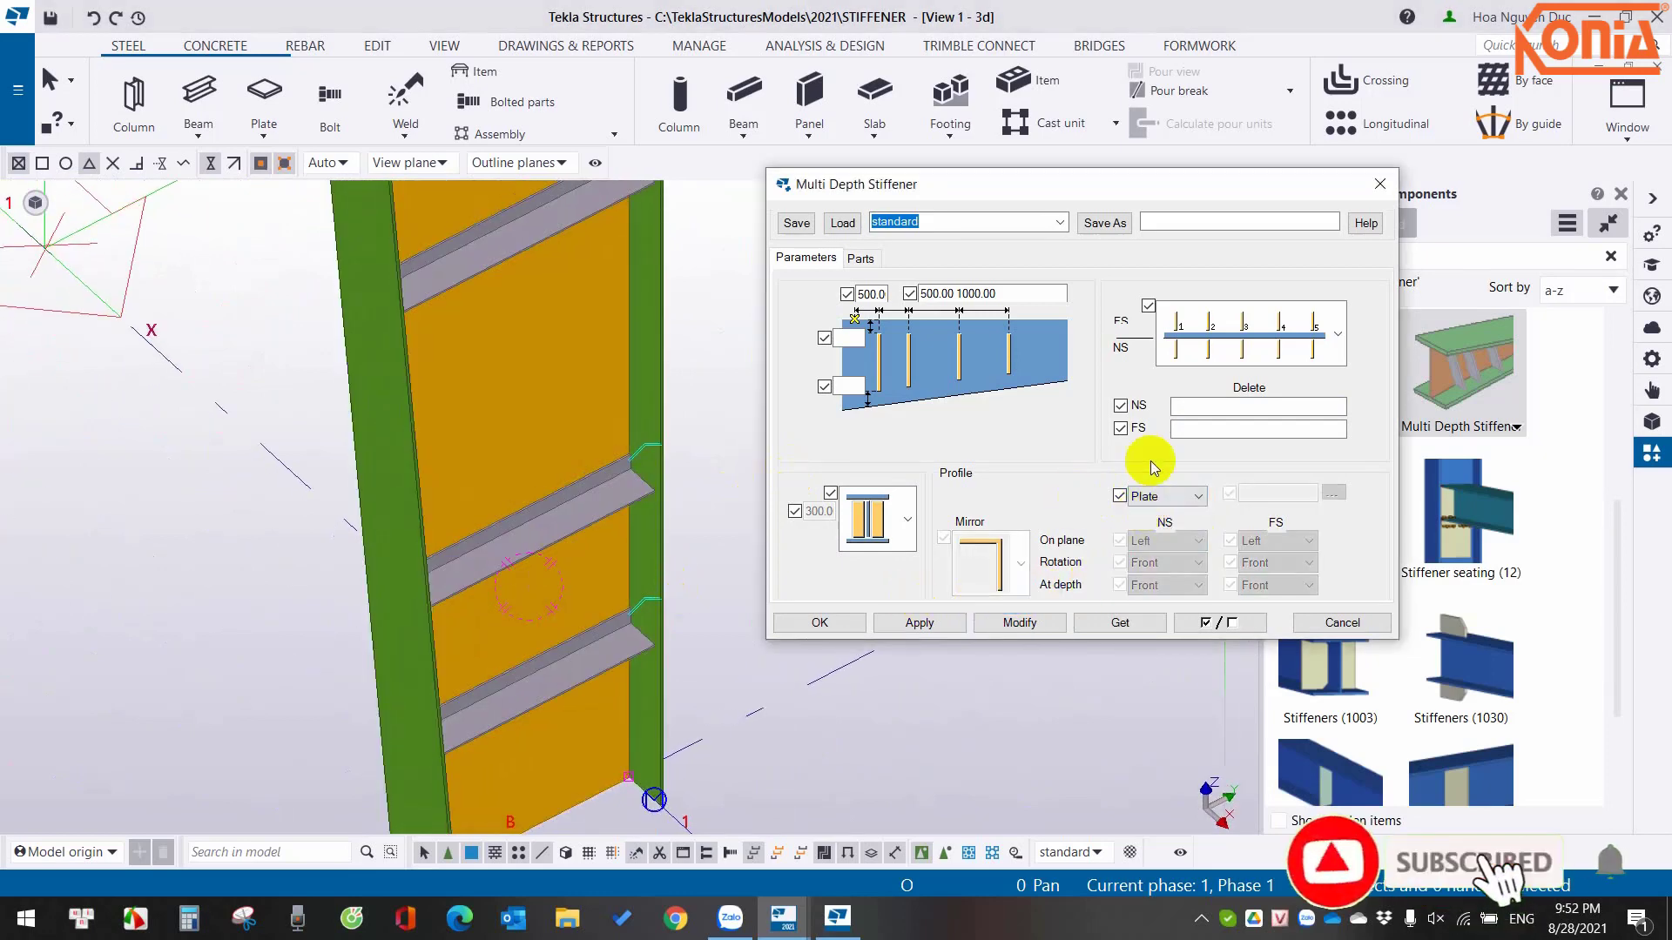
pyautogui.scroll(2, 552, 584)
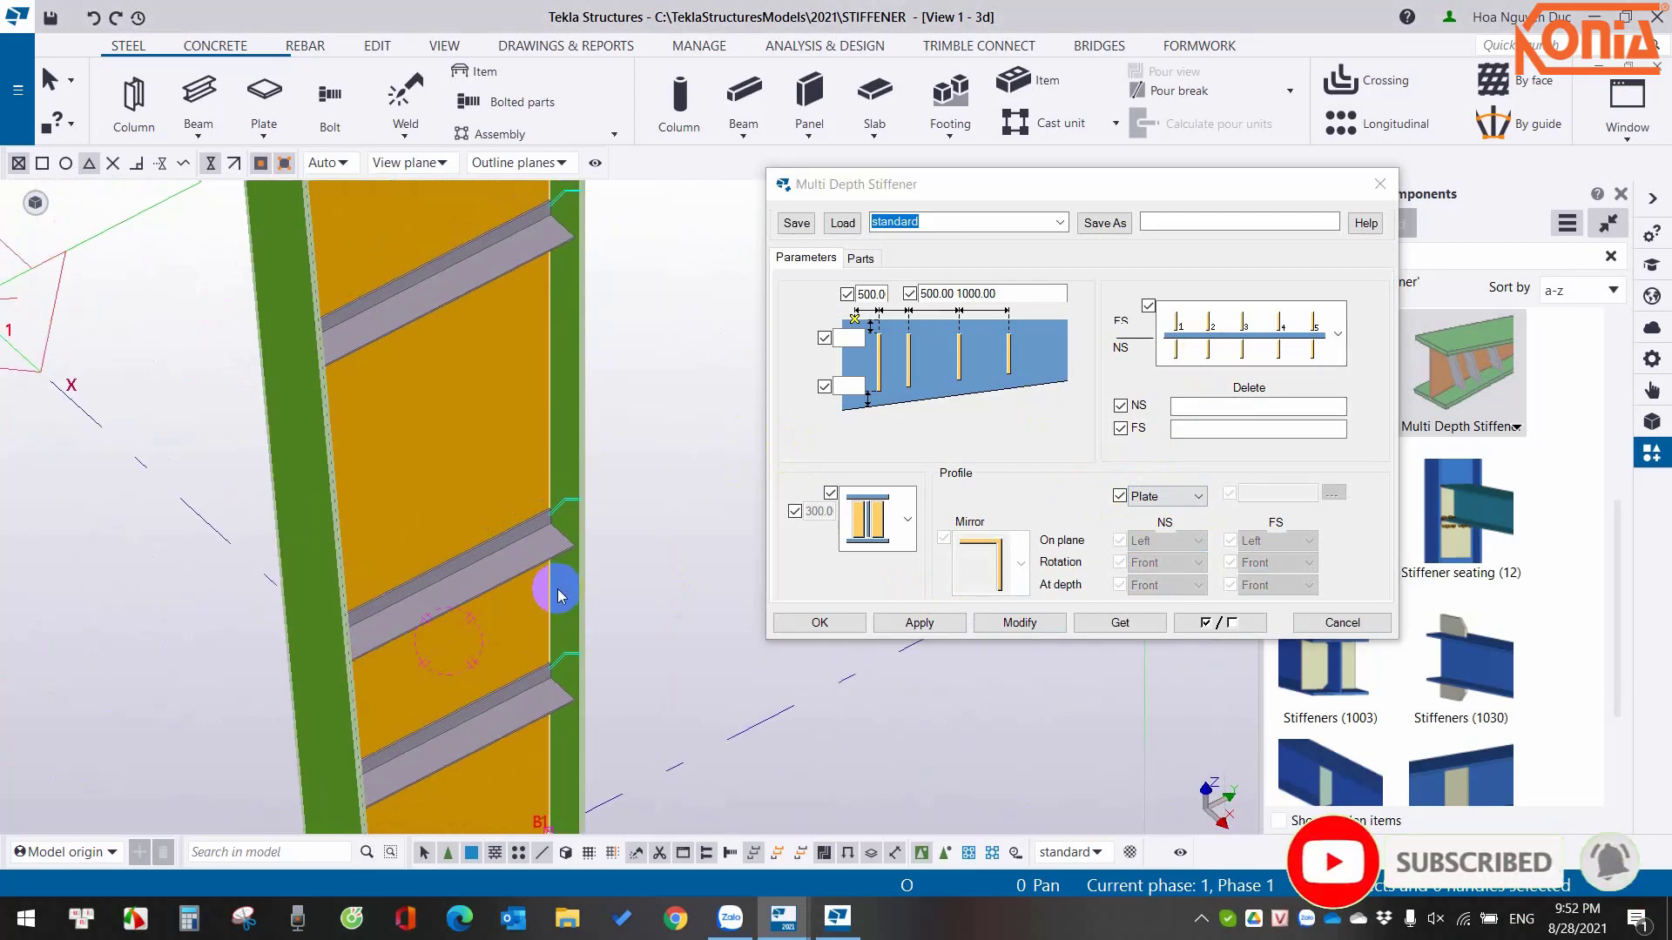
# Apply flat plate stiffeners with a different near/far side layout.
pyautogui.click(995, 623)
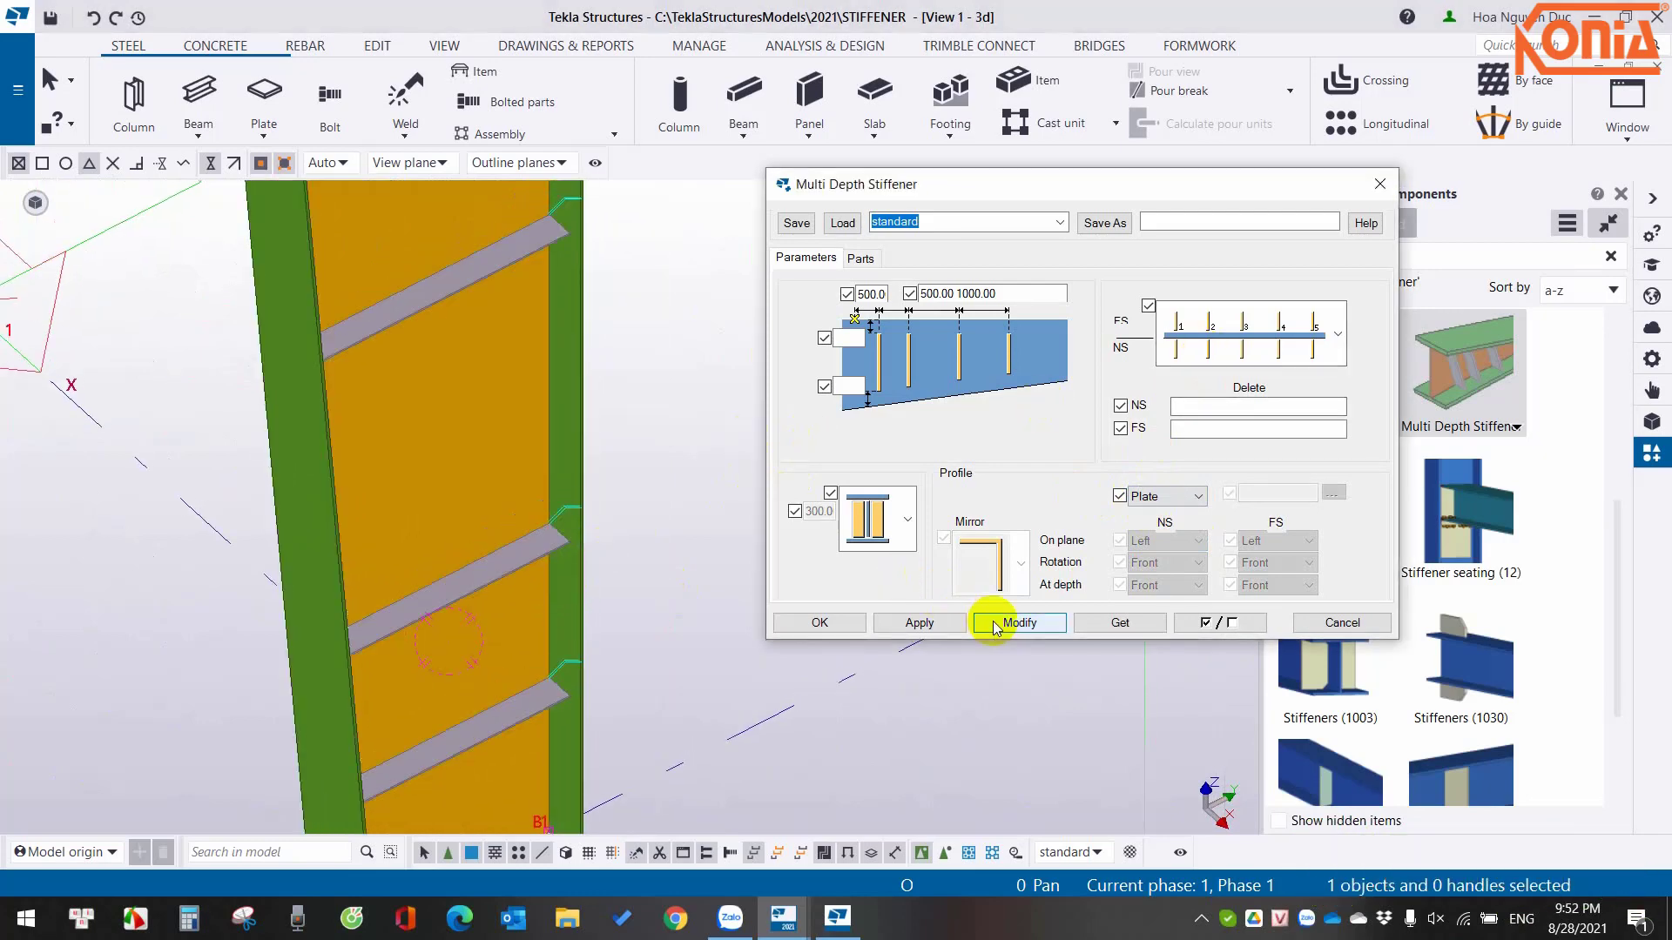
pyautogui.click(1231, 329)
pyautogui.click(1264, 465)
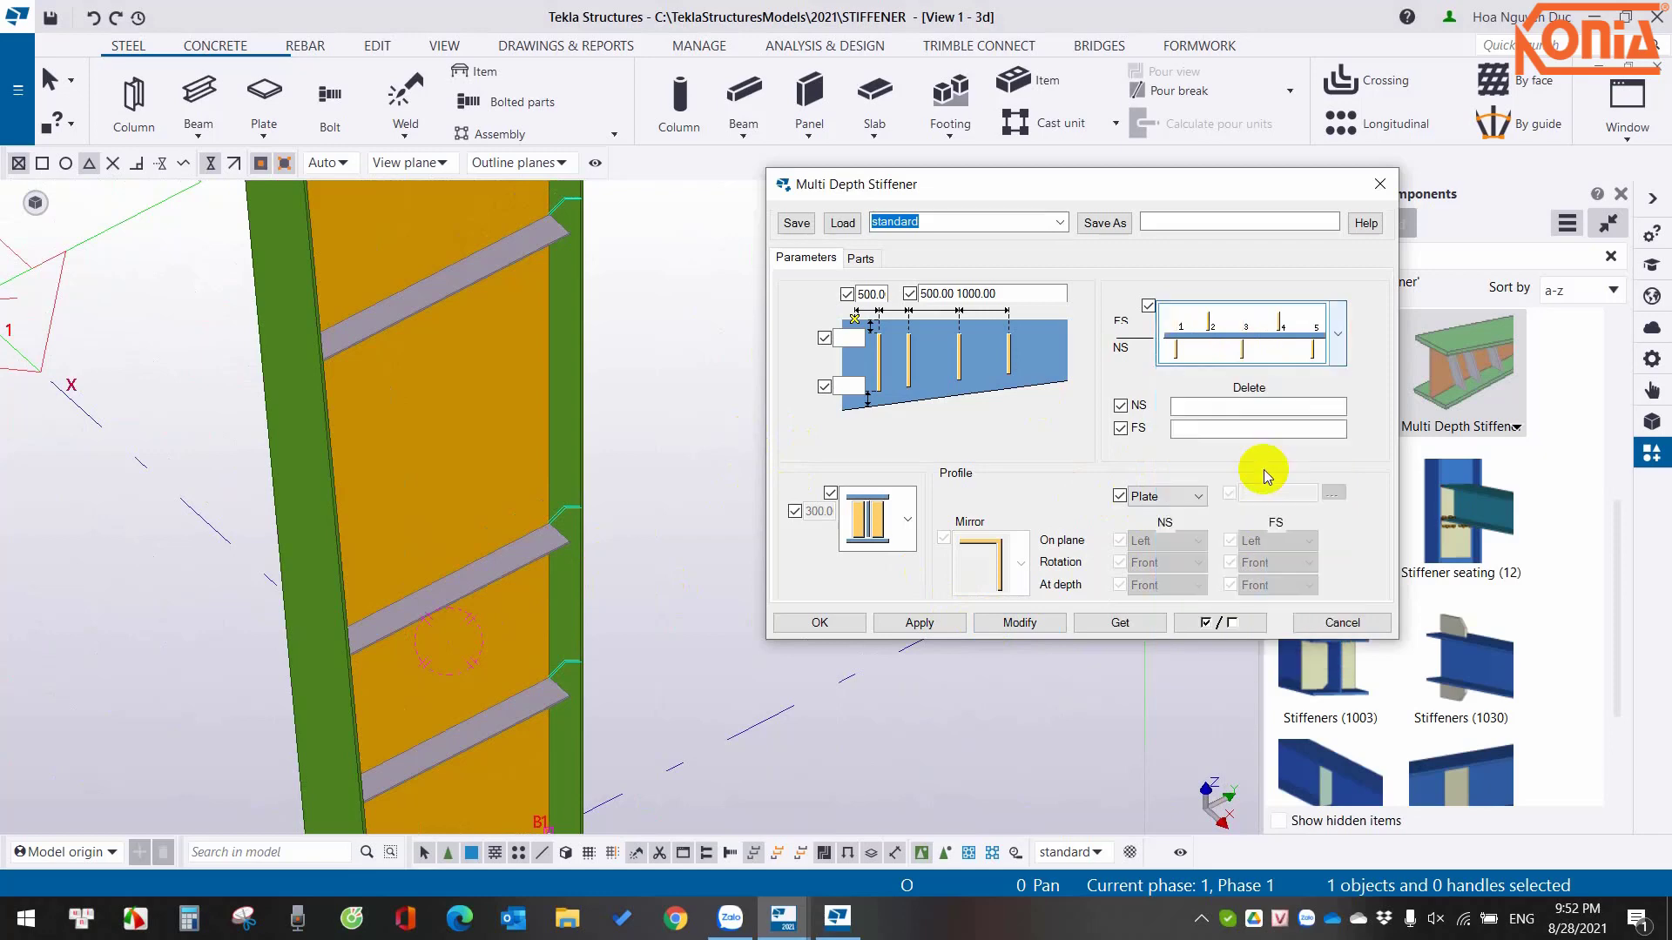
pyautogui.click(1001, 618)
pyautogui.scroll(-3, 488, 584)
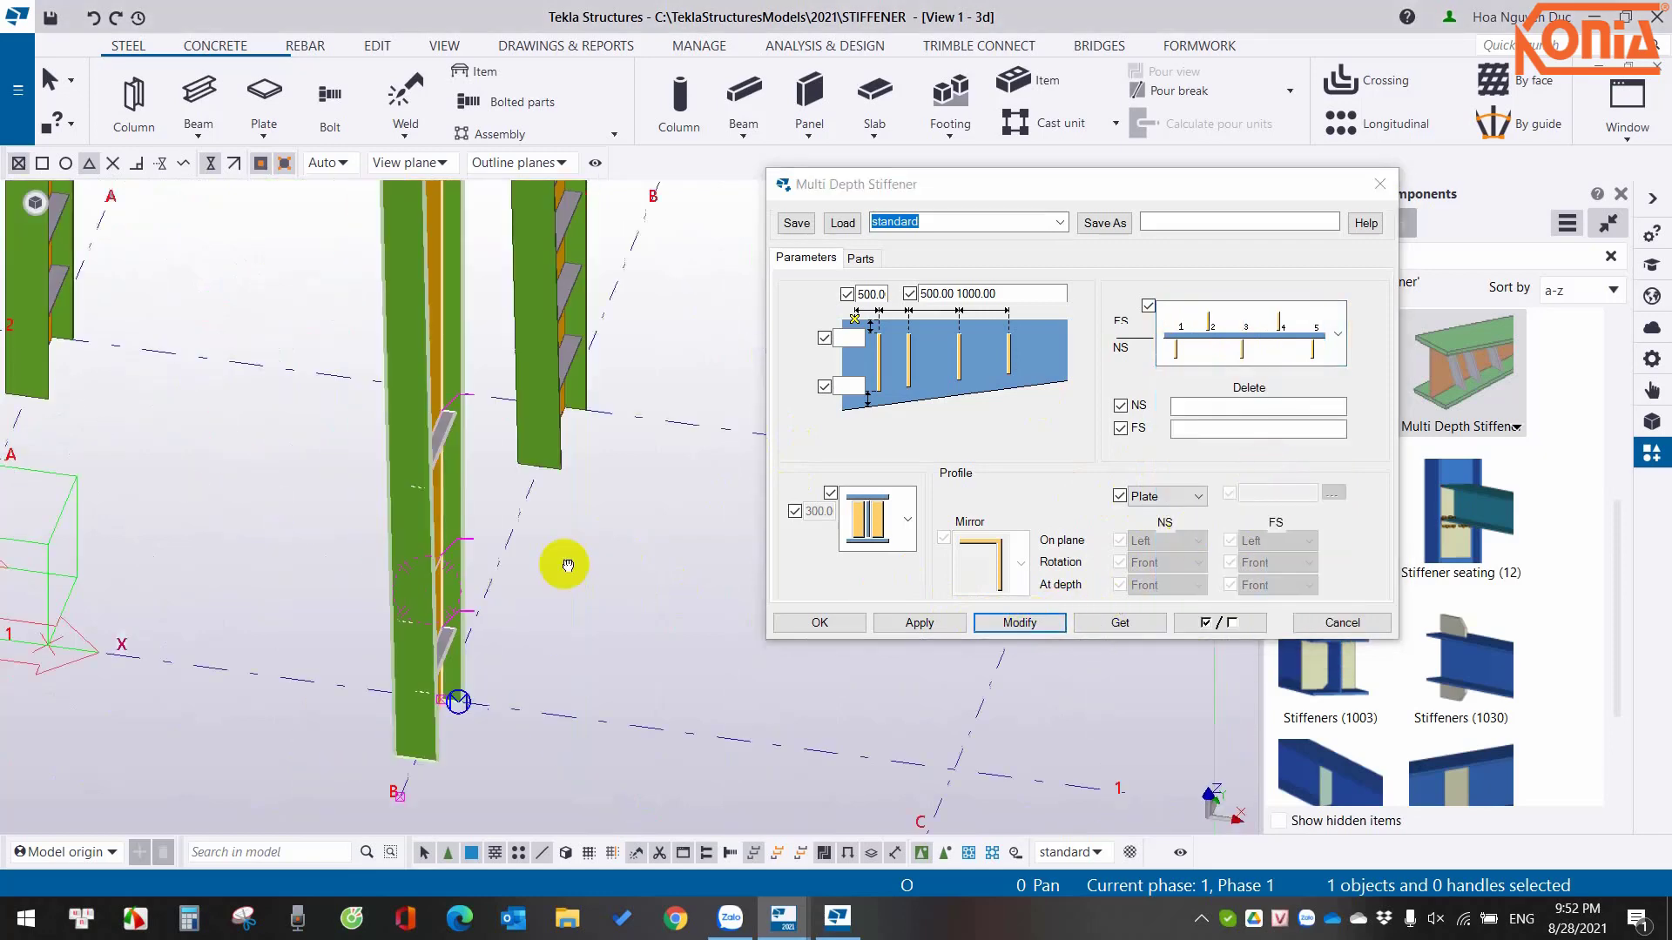
pyautogui.scroll(3, 557, 566)
pyautogui.scroll(-3, 523, 557)
pyautogui.scroll(2, 452, 566)
pyautogui.scroll(3, 421, 581)
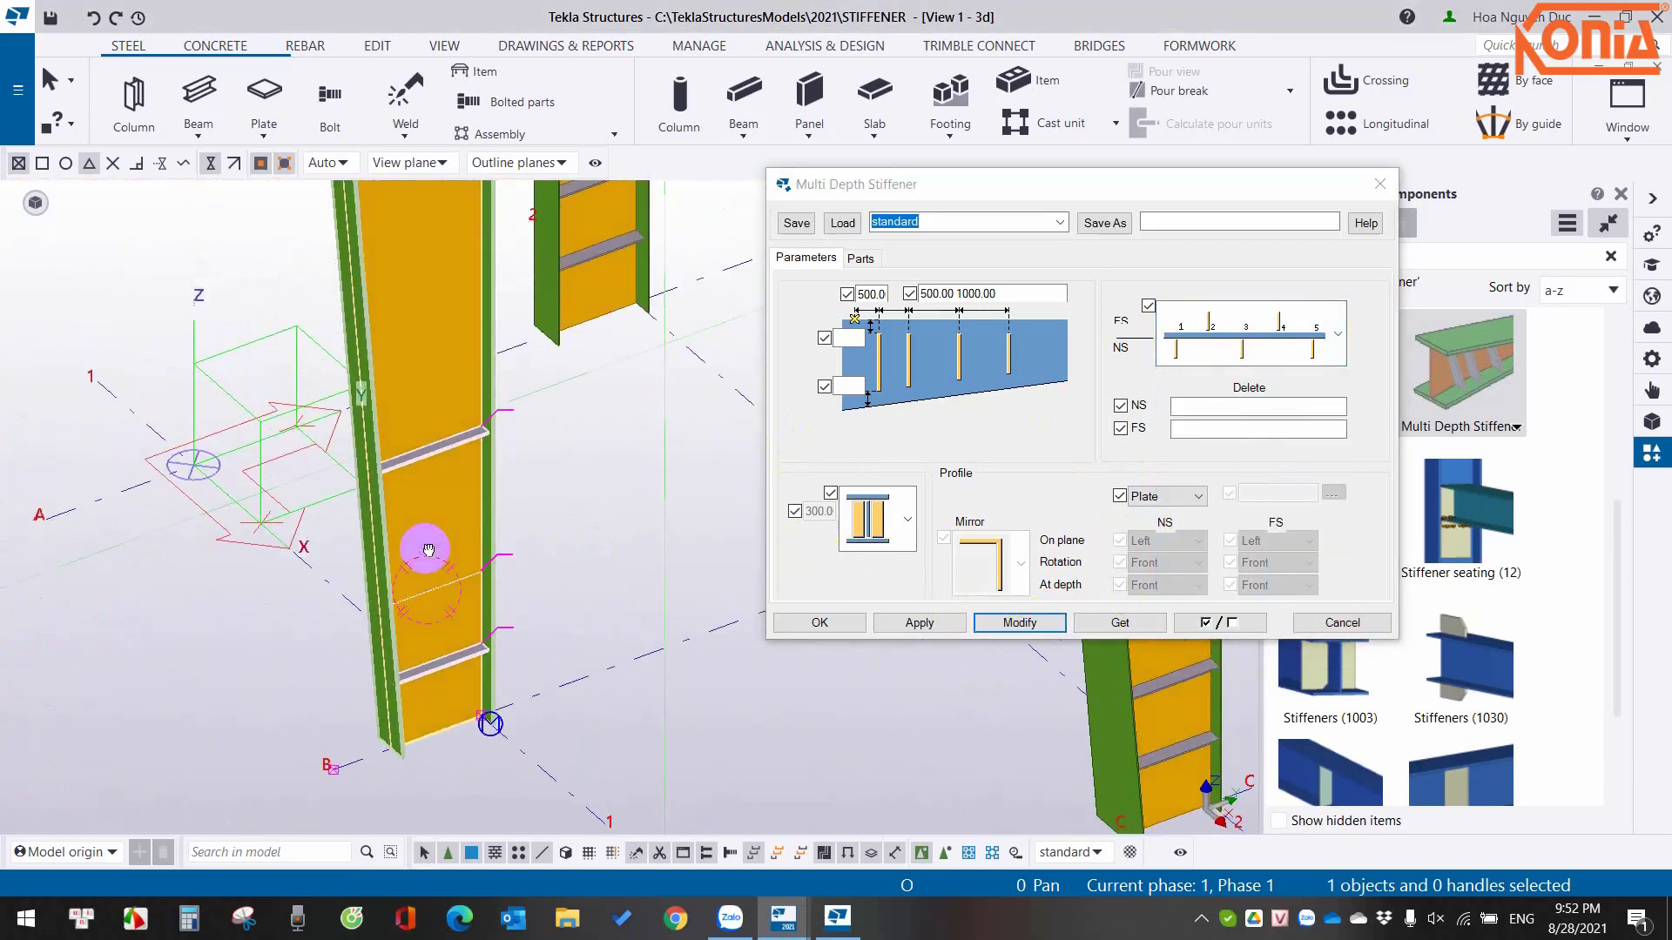
# Set spacing to 3*500 with stiffeners on both sides of the web.
pyautogui.moveTo(1017, 292); pyautogui.dragTo(937, 311)
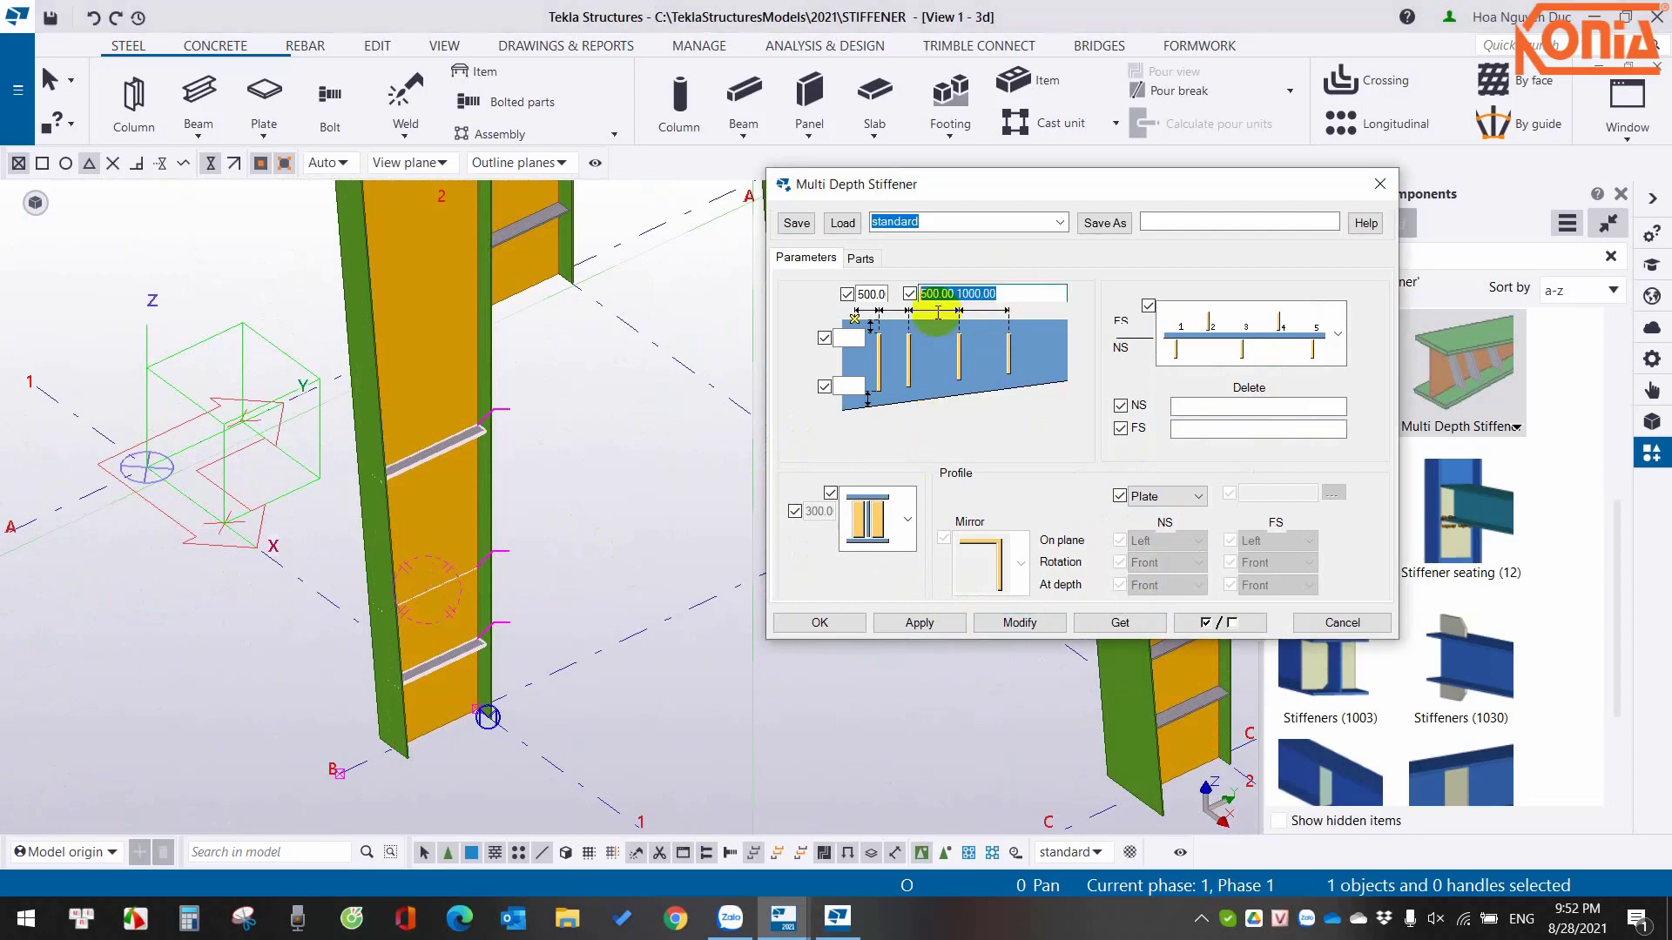
pyautogui.click(1027, 634)
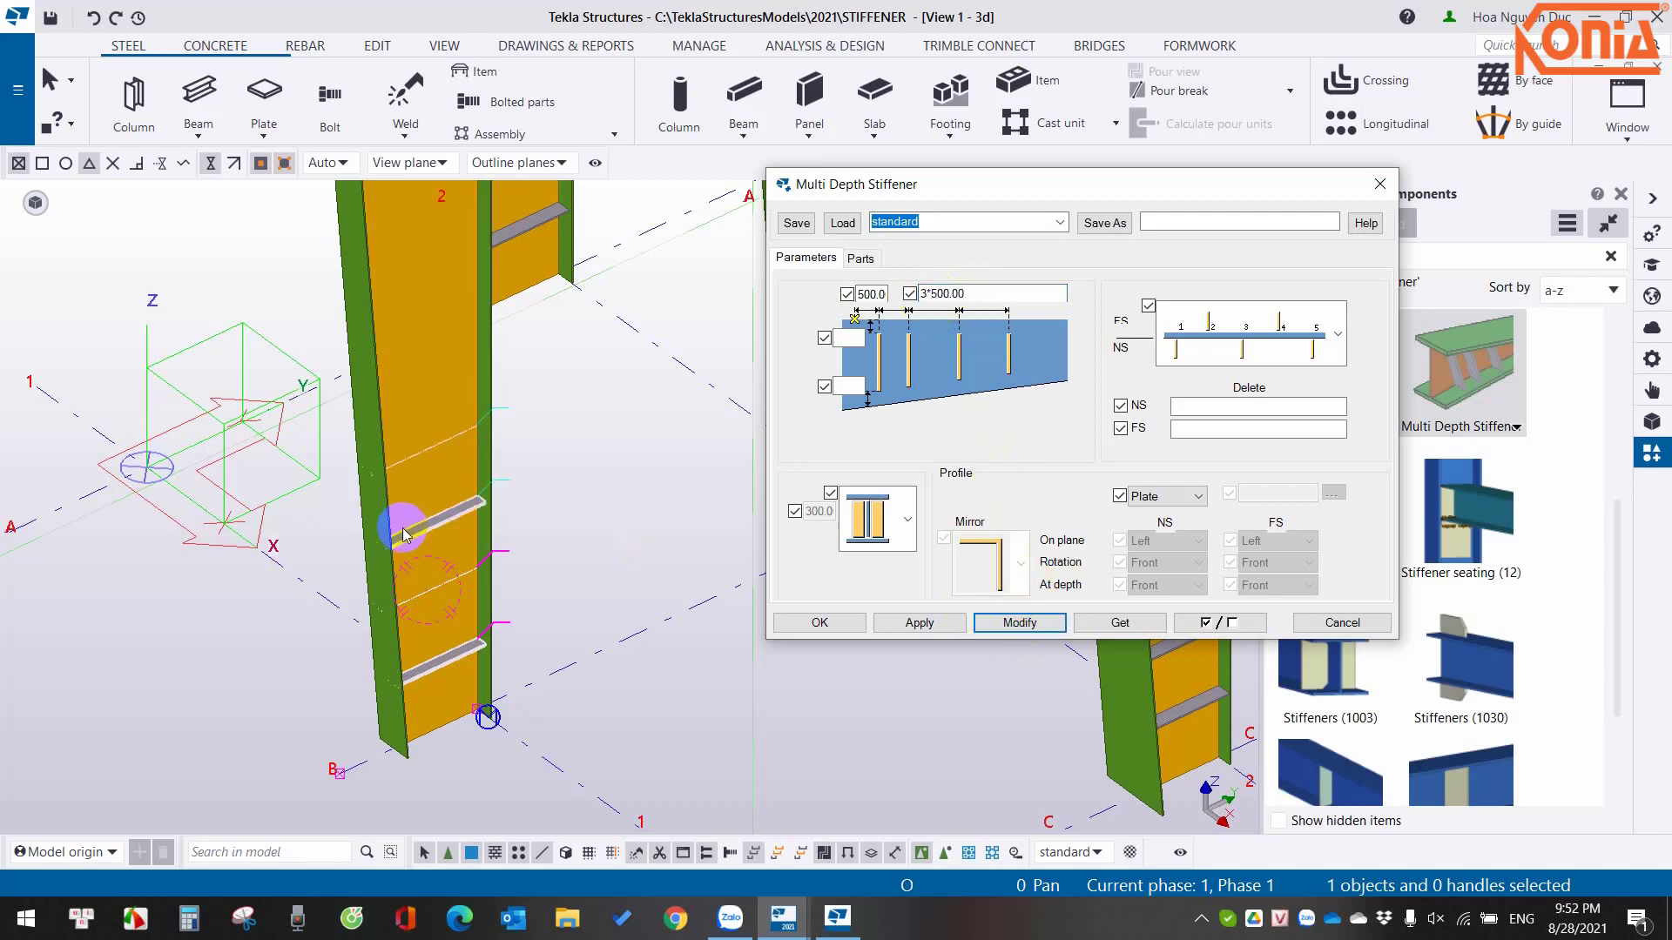
pyautogui.moveTo(410, 544)
pyautogui.keyDown('ctrl'); pyautogui.mouseDown(button='middle')
pyautogui.moveTo(446, 530)
pyautogui.moveTo(423, 514)
pyautogui.mouseUp(button='middle'); pyautogui.keyUp('ctrl')
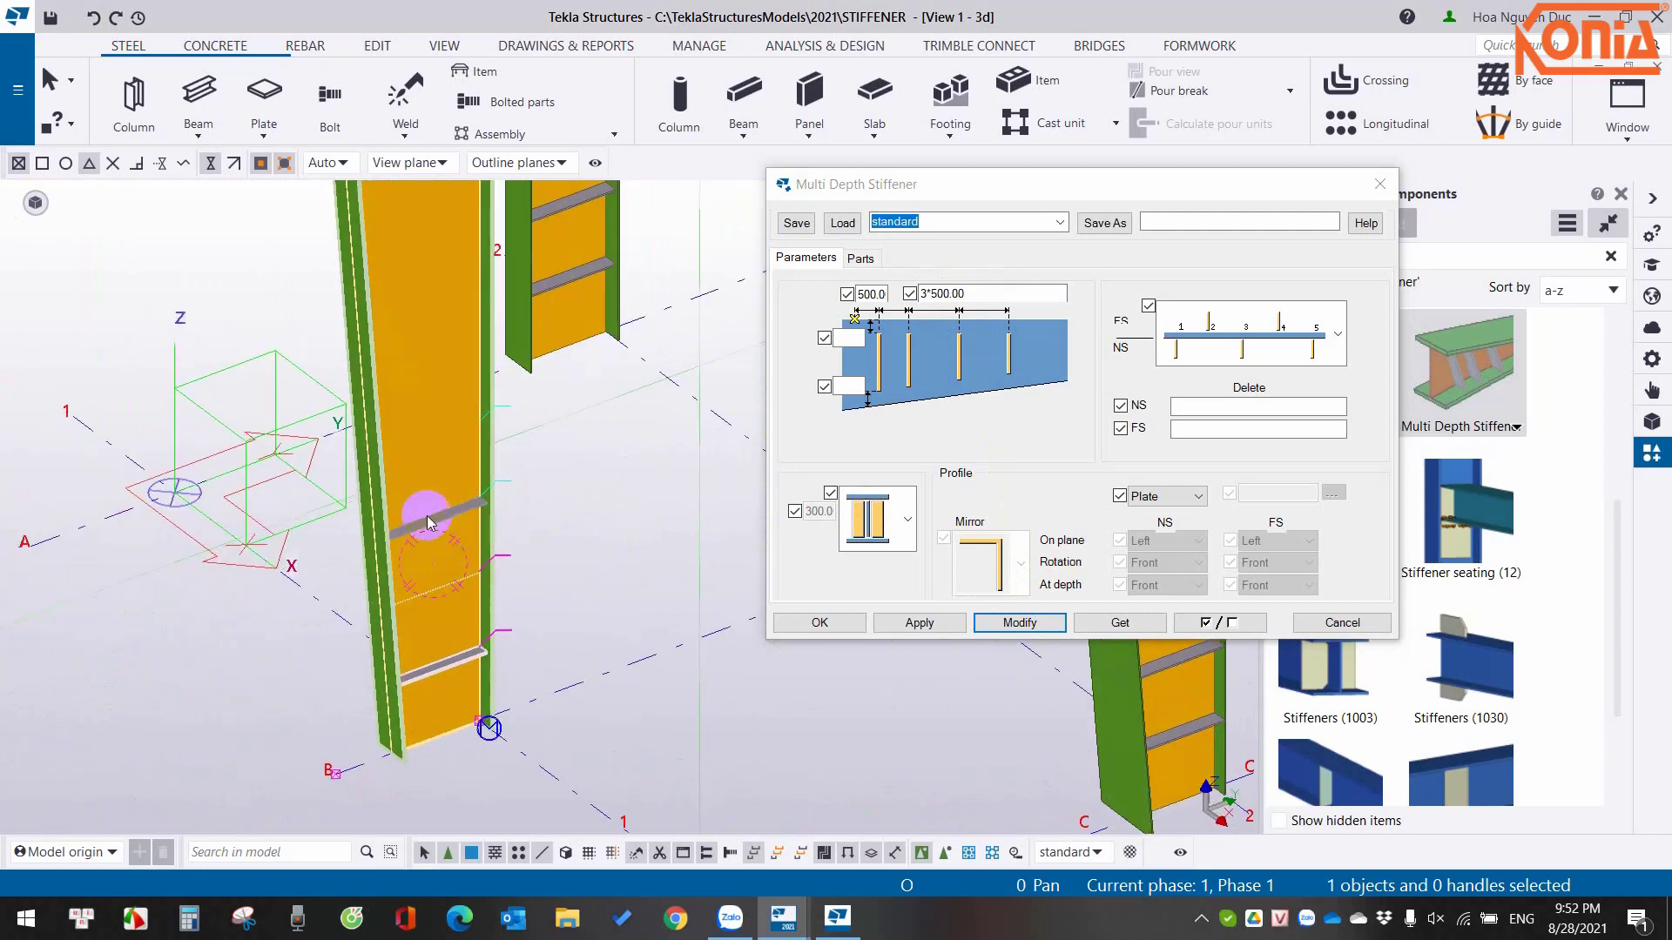
pyautogui.click(1249, 349)
pyautogui.click(1247, 392)
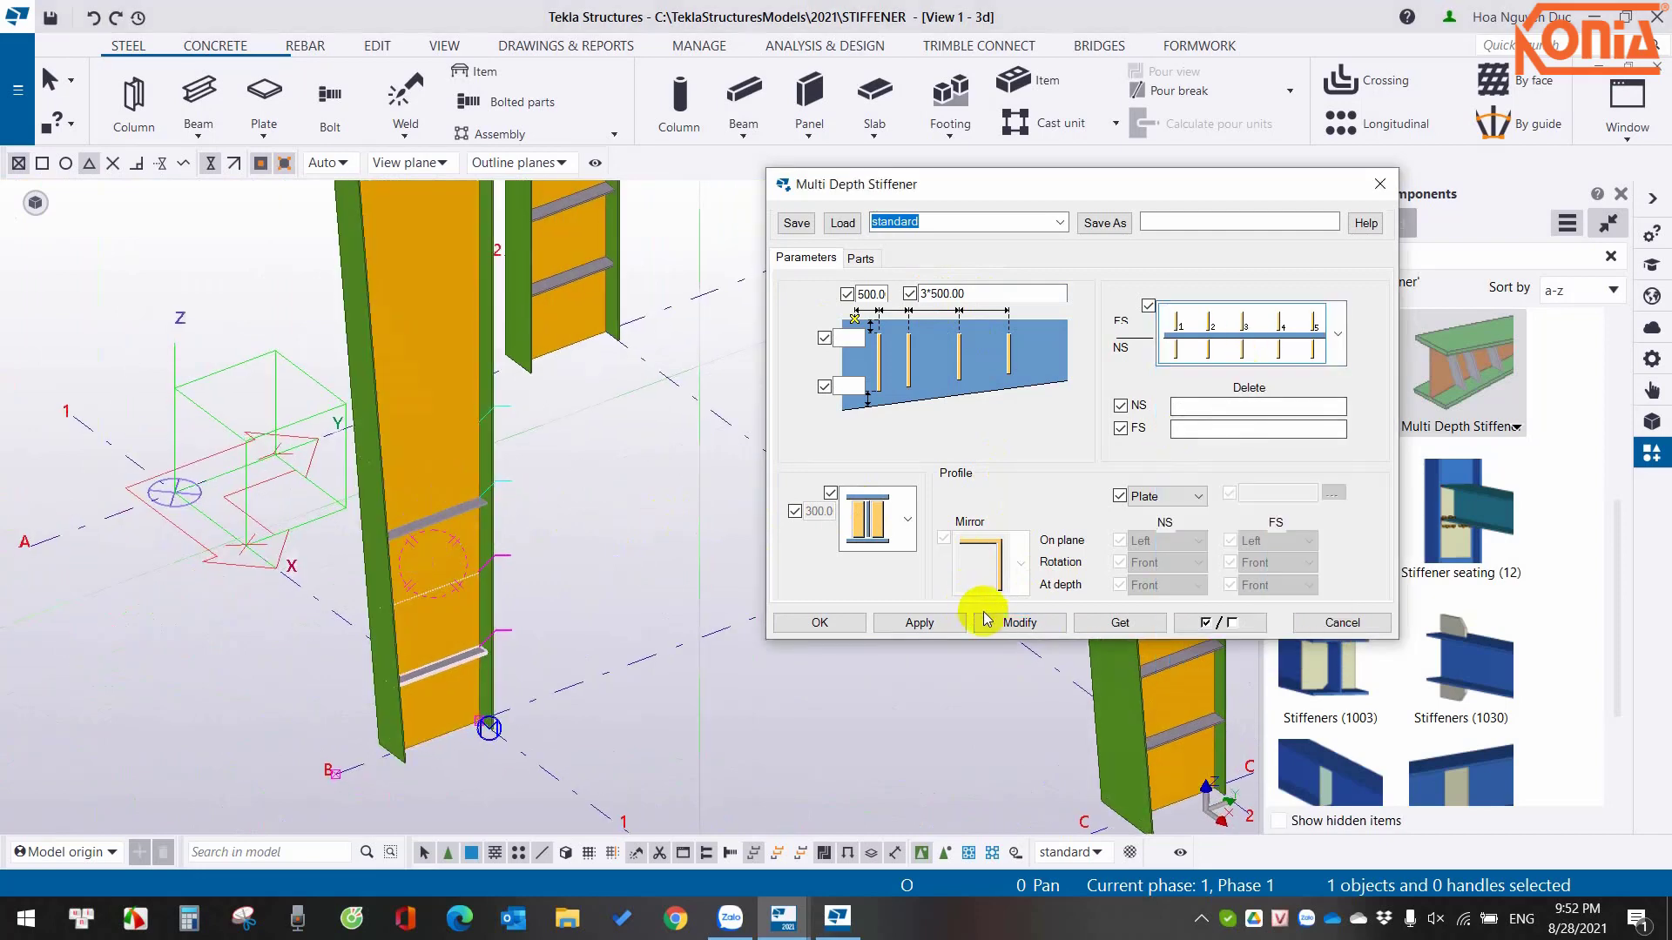
pyautogui.click(1010, 625)
pyautogui.keyDown('ctrl'); pyautogui.moveTo(485, 552); pyautogui.dragTo(533, 490, button='middle'); pyautogui.keyUp('ctrl')
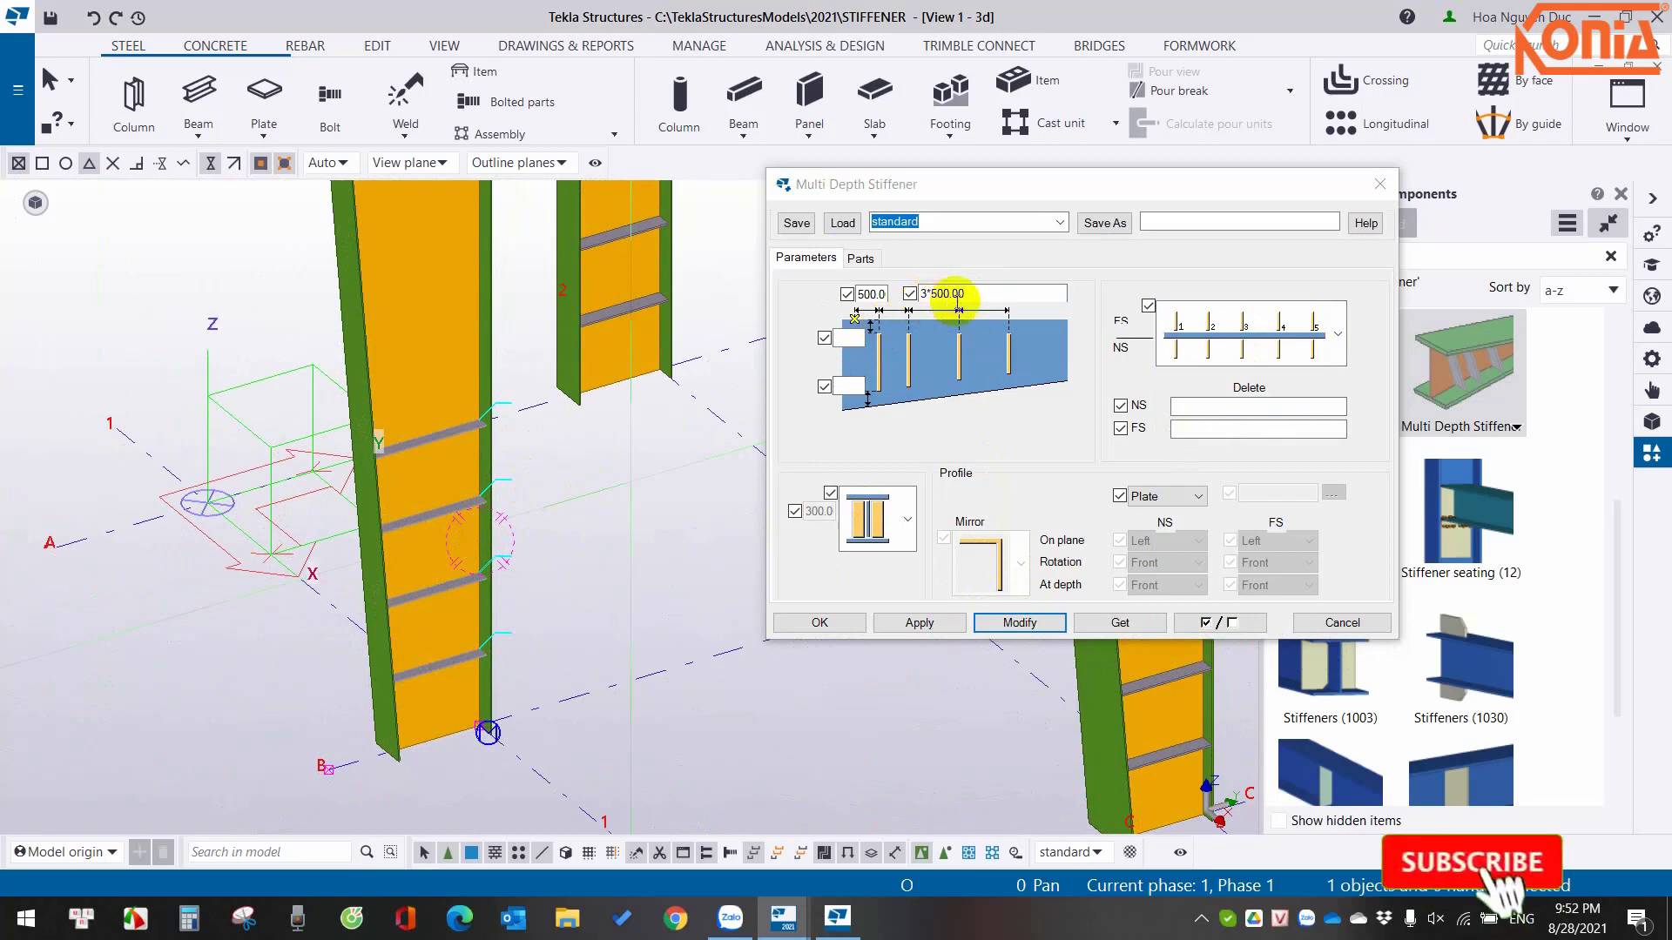
# Try the last layout option, then apply another stiffener side layout.
pyautogui.click(1267, 353)
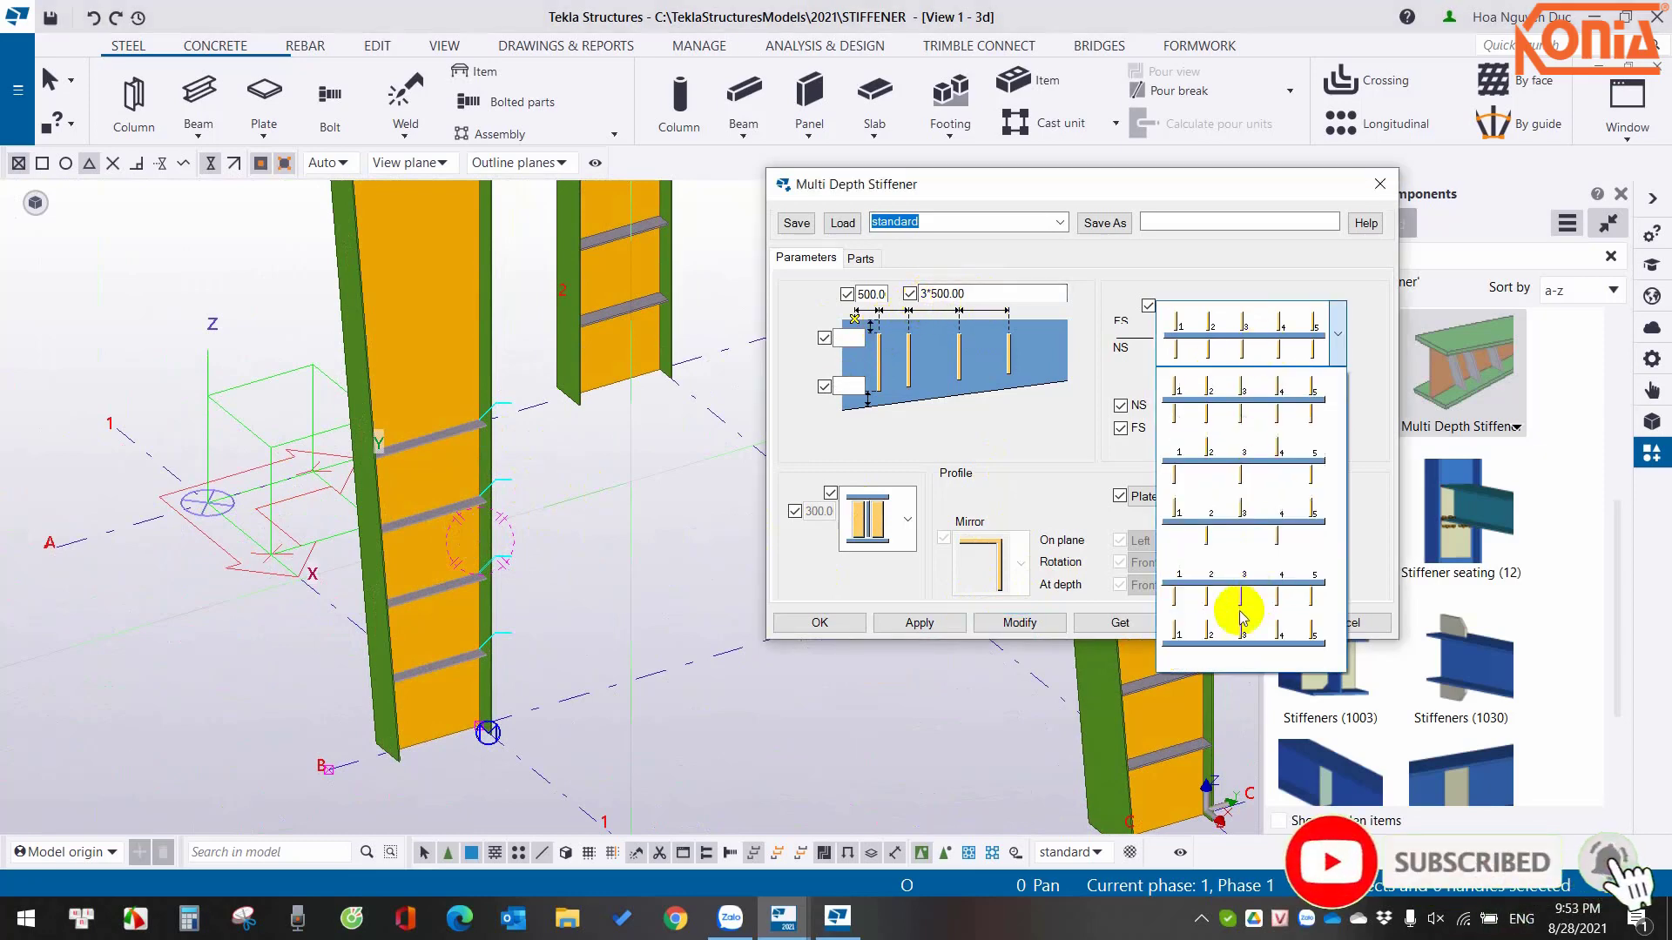
pyautogui.click(1243, 626)
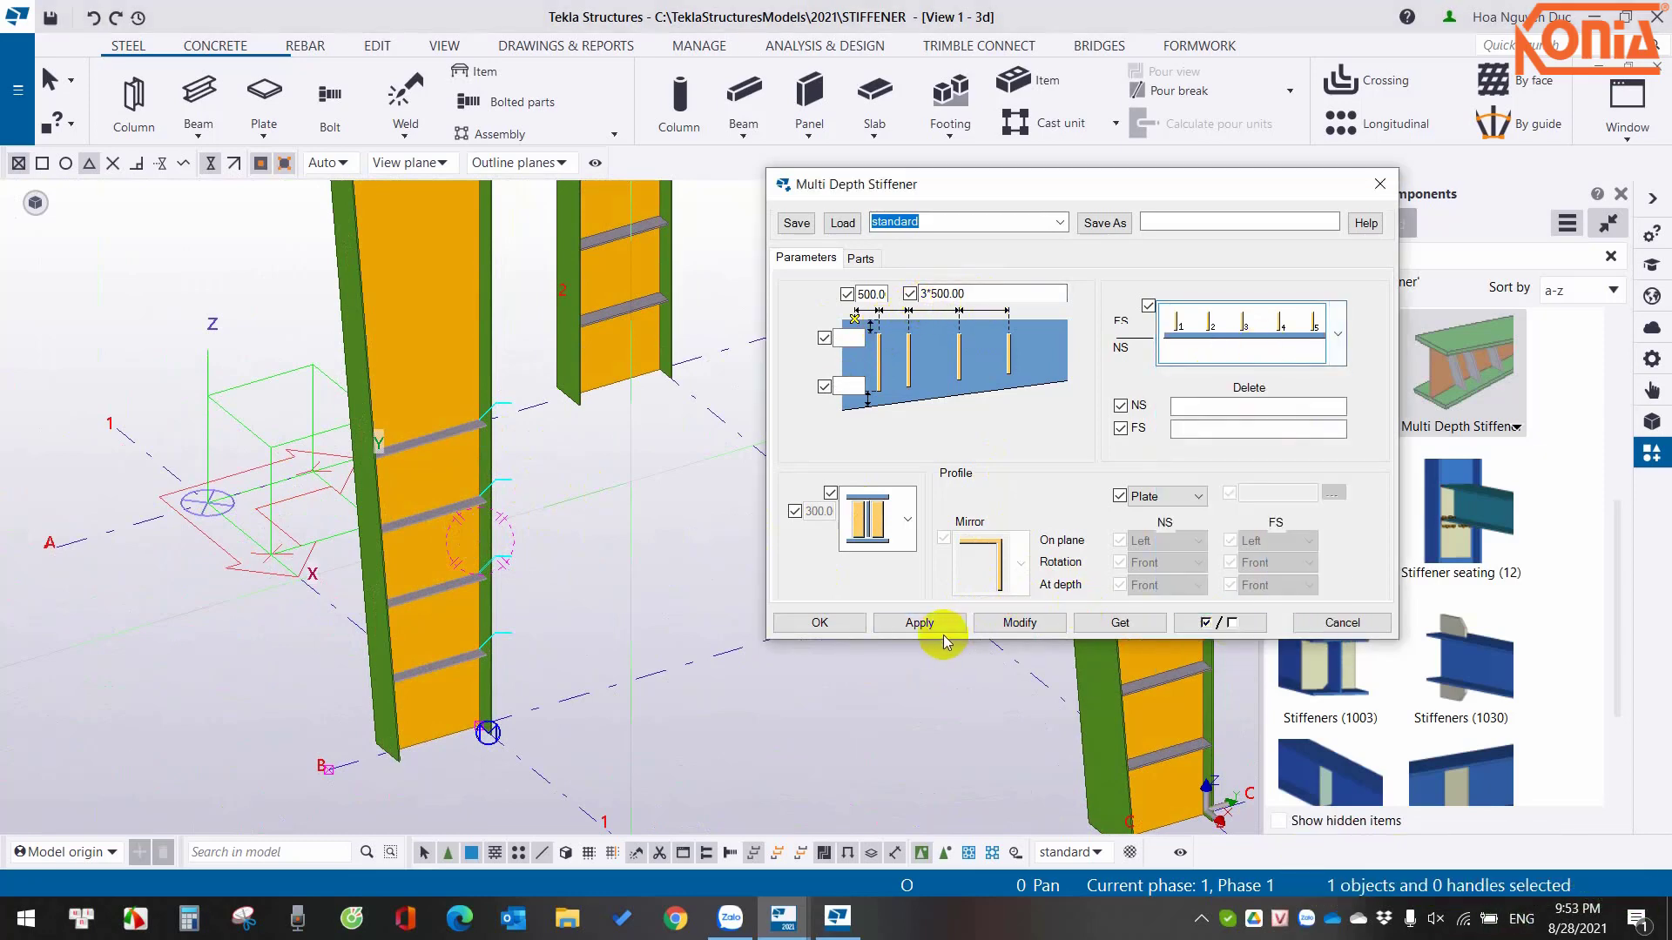
pyautogui.click(1017, 623)
pyautogui.keyDown('ctrl'); pyautogui.moveTo(469, 548); pyautogui.dragTo(497, 551, button='middle'); pyautogui.keyUp('ctrl')
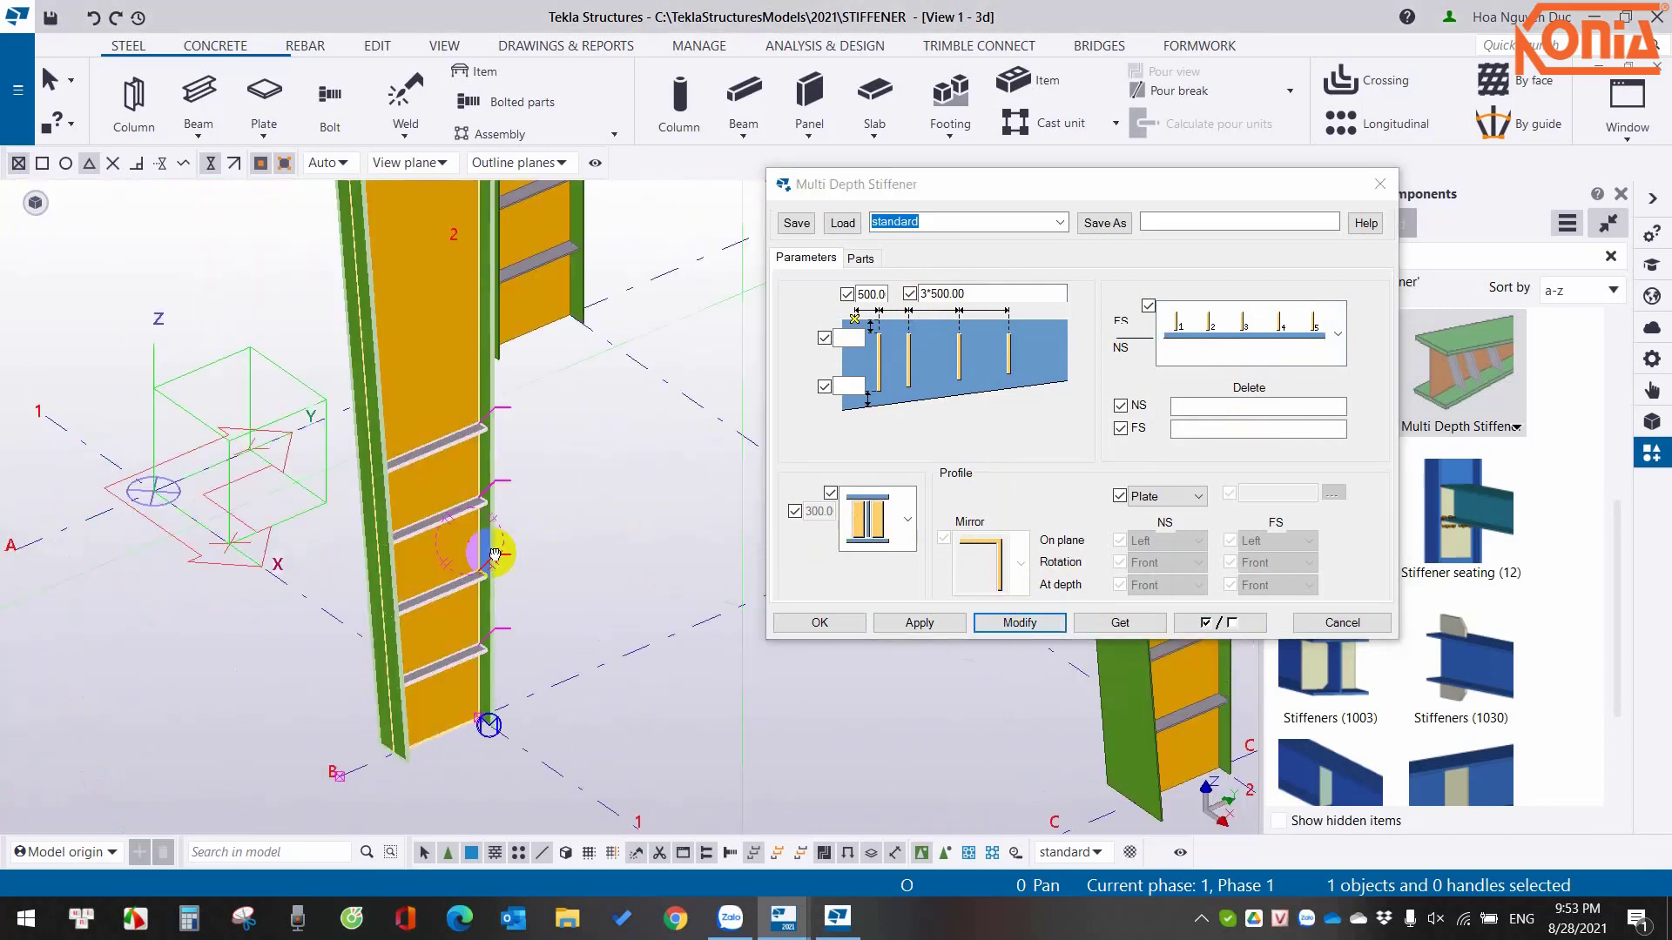
pyautogui.click(1228, 352)
pyautogui.click(1242, 409)
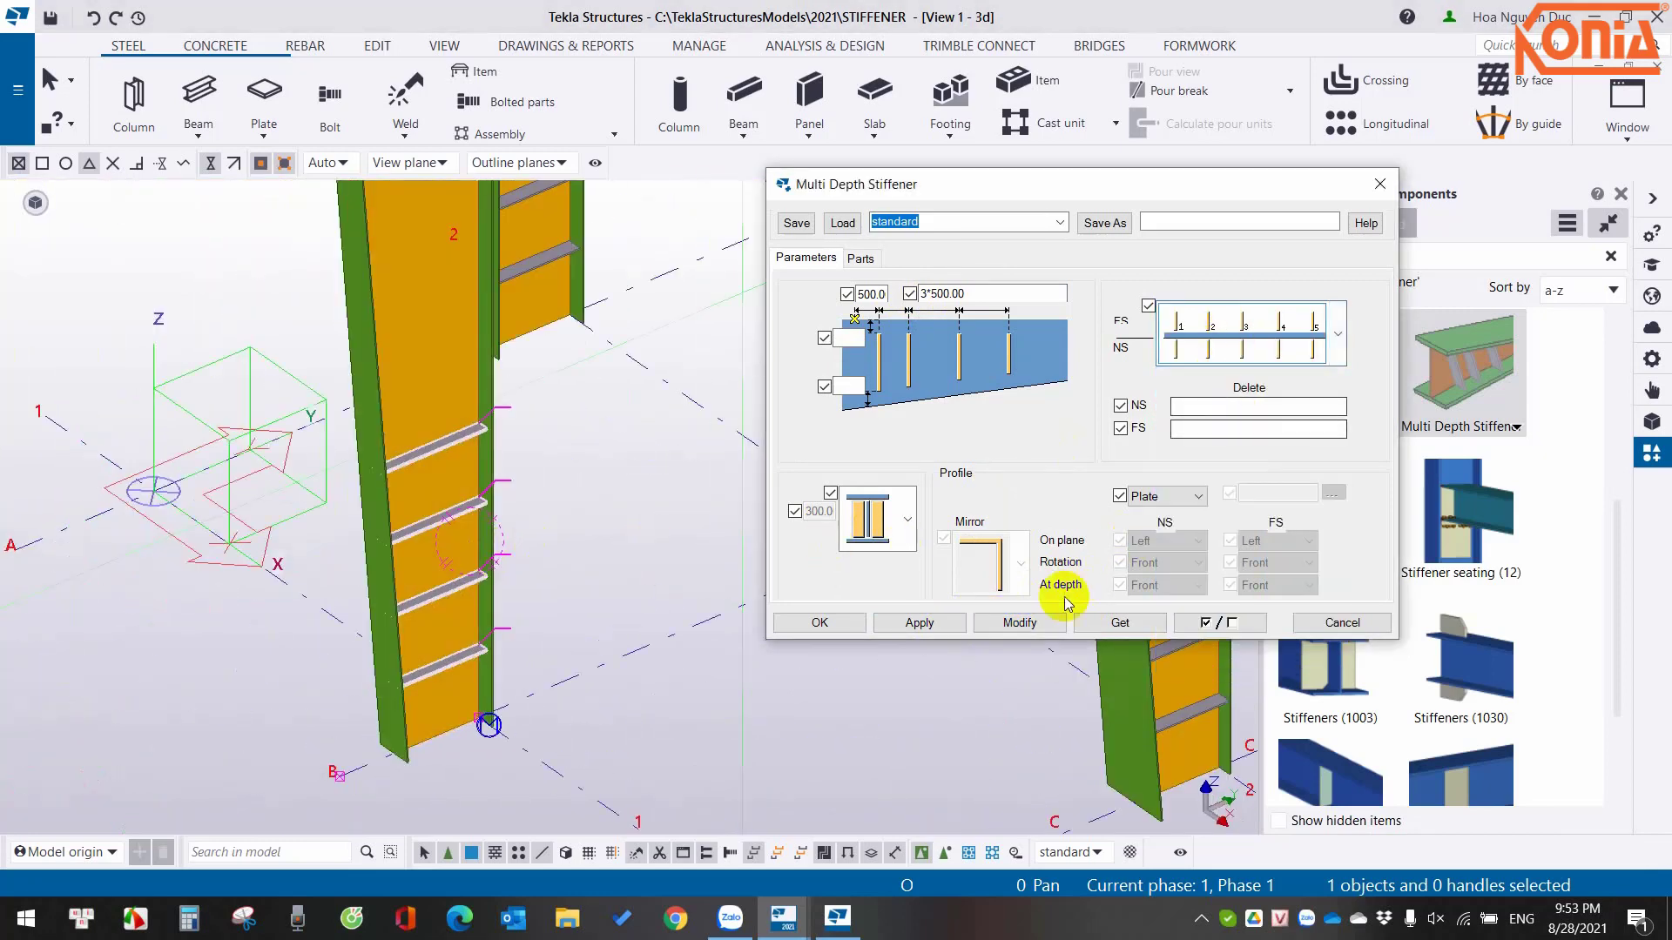
pyautogui.click(1041, 622)
pyautogui.moveTo(597, 520)
pyautogui.keyDown('ctrl'); pyautogui.mouseDown(button='middle')
pyautogui.moveTo(467, 541)
pyautogui.moveTo(503, 608)
pyautogui.moveTo(448, 653)
pyautogui.moveTo(534, 523)
pyautogui.moveTo(453, 488)
pyautogui.mouseUp(button='middle'); pyautogui.keyUp('ctrl')
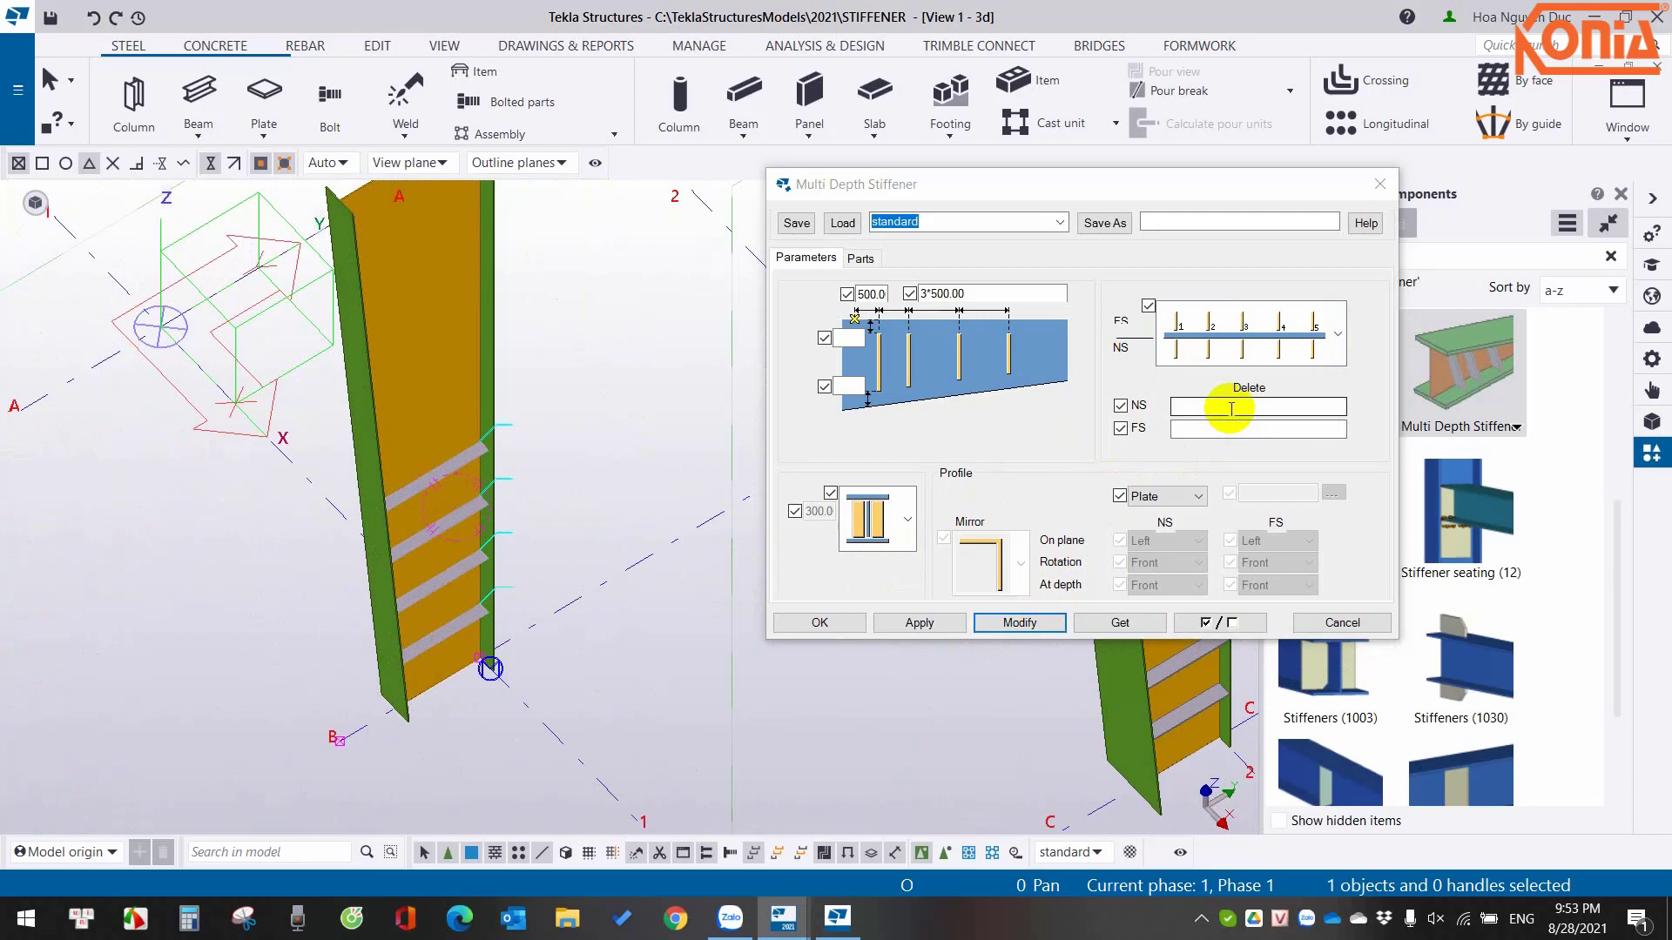
# Set the stiffener plate profile name to PL and apply it.
pyautogui.click(862, 258)
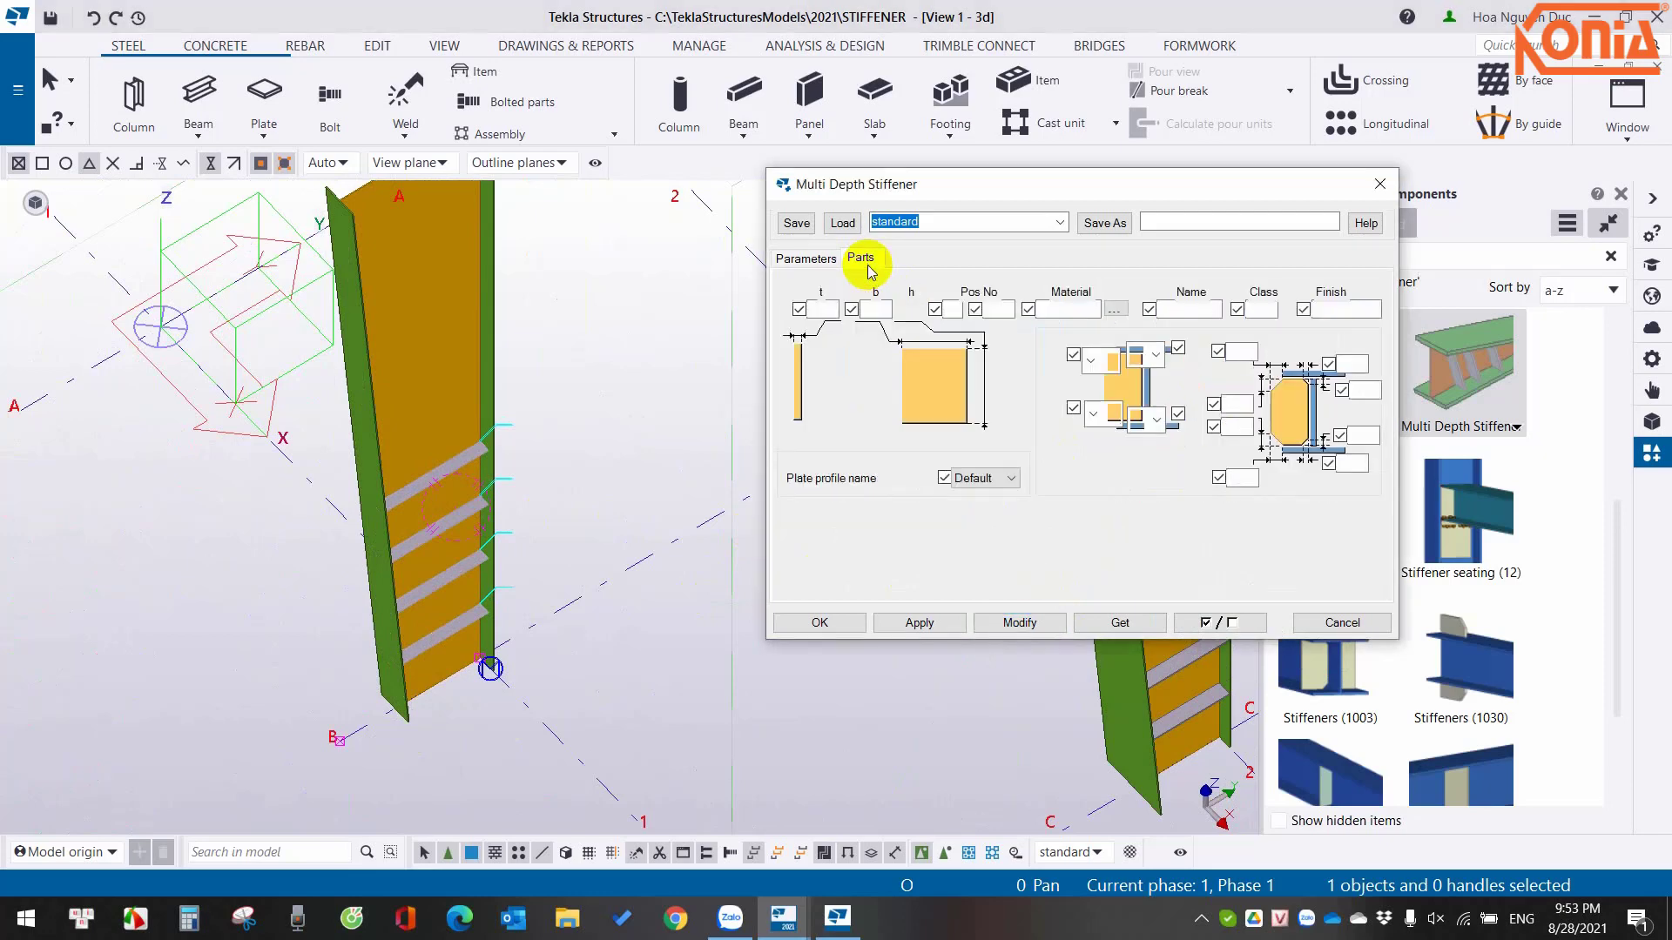
pyautogui.click(999, 486)
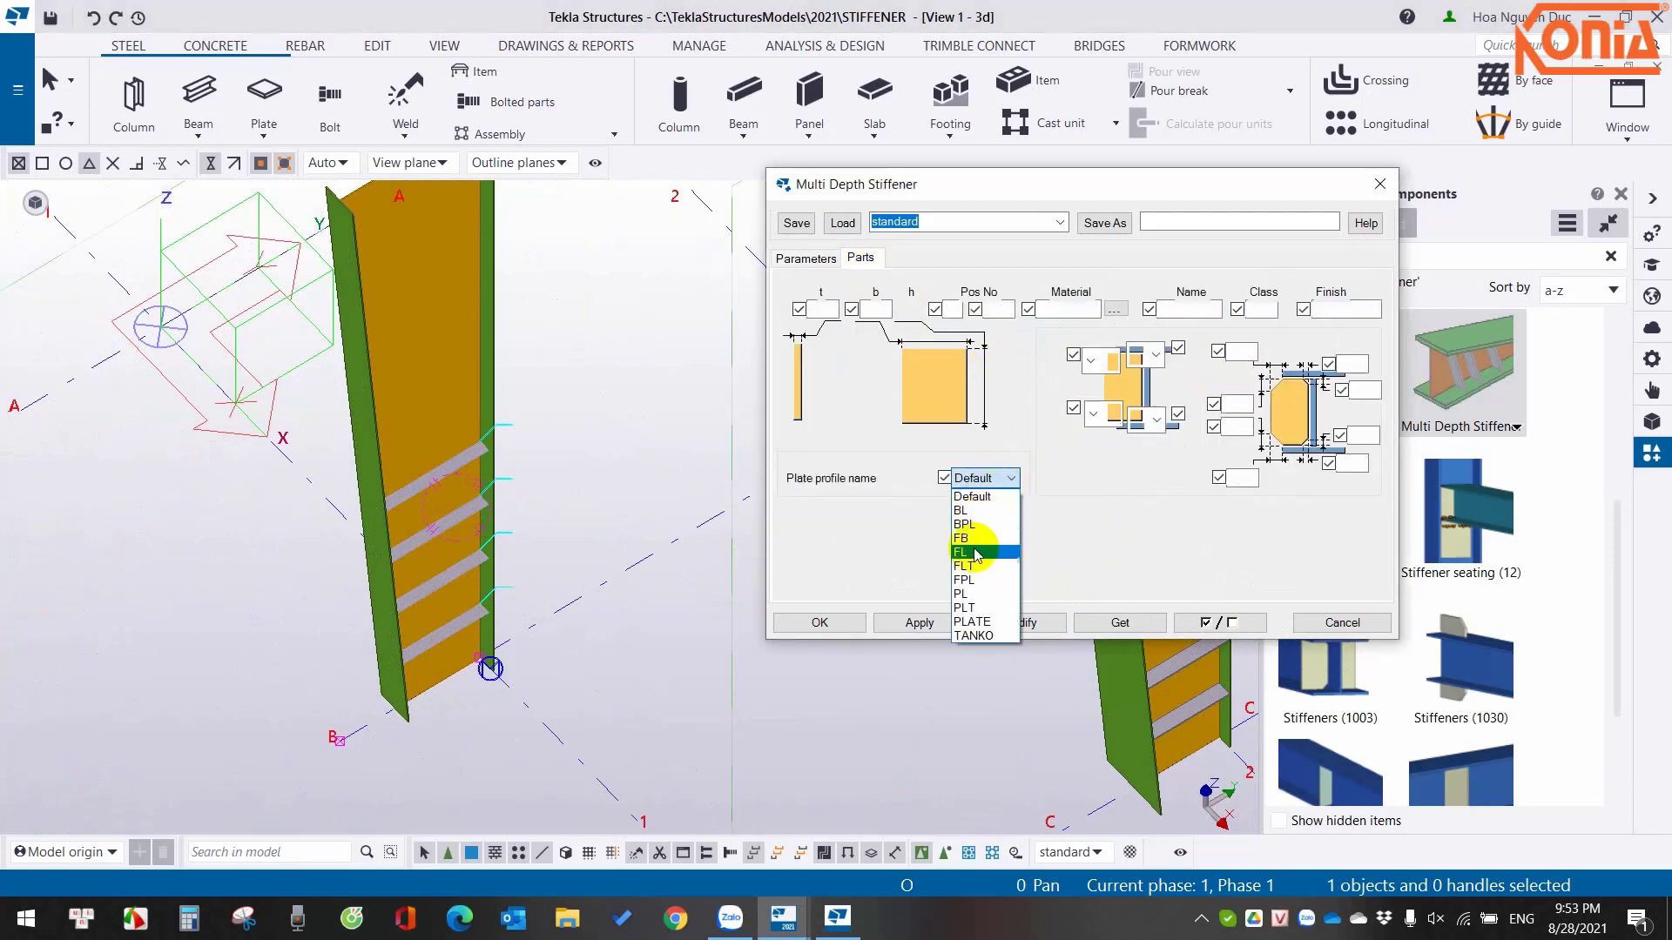
pyautogui.click(967, 594)
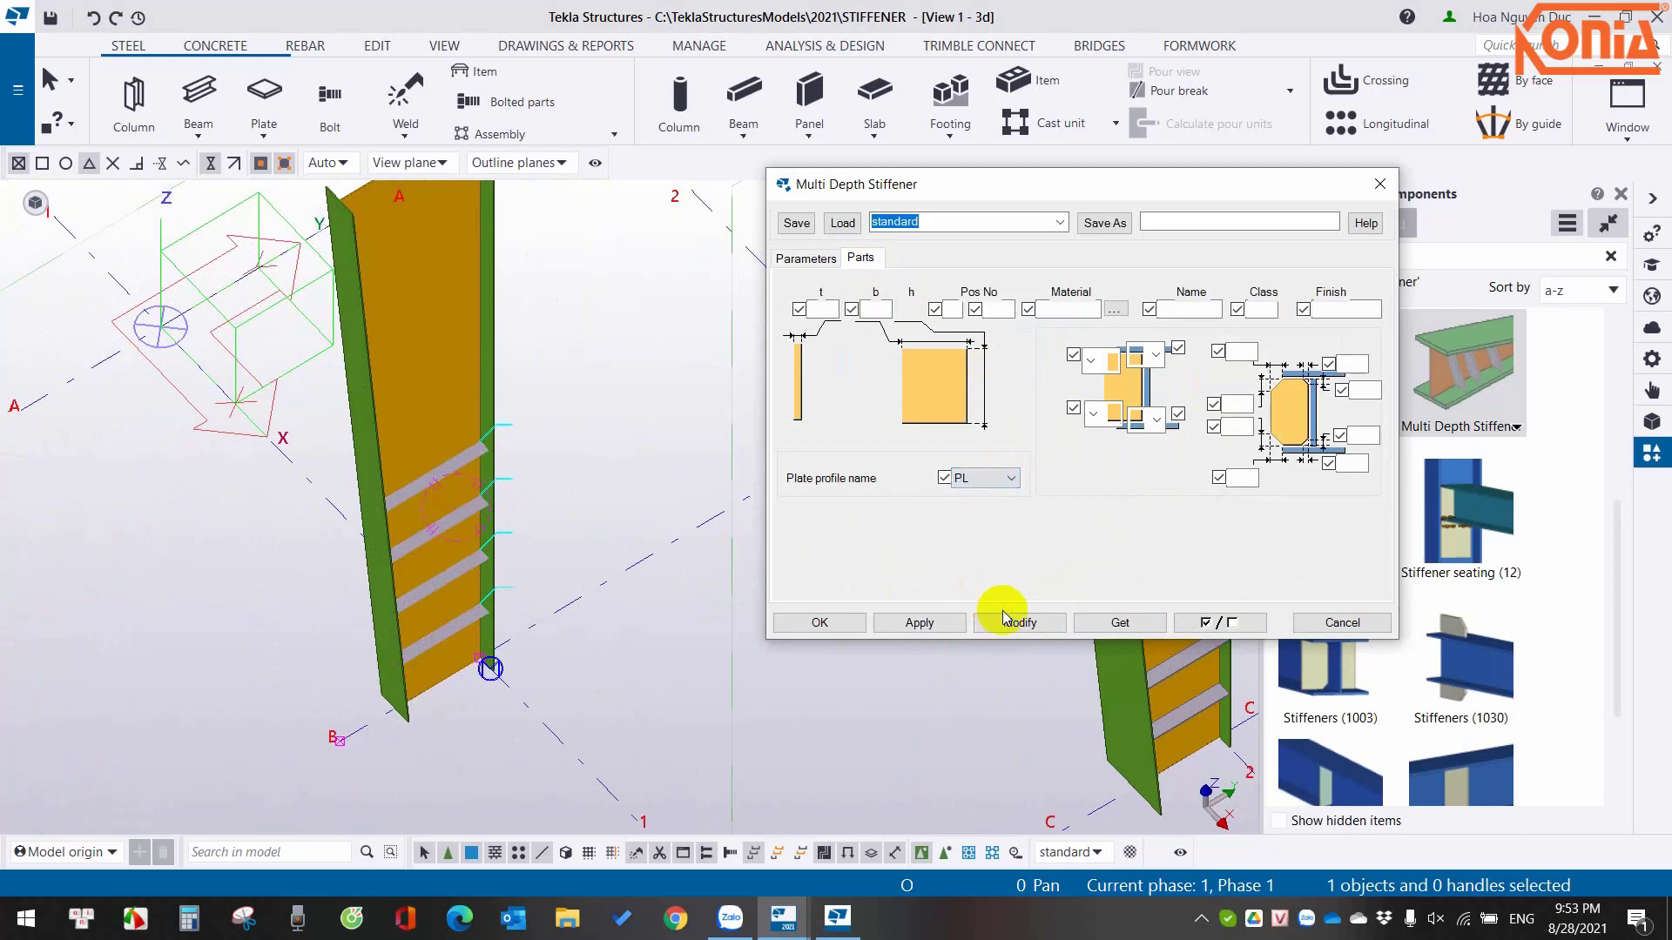
pyautogui.click(1010, 620)
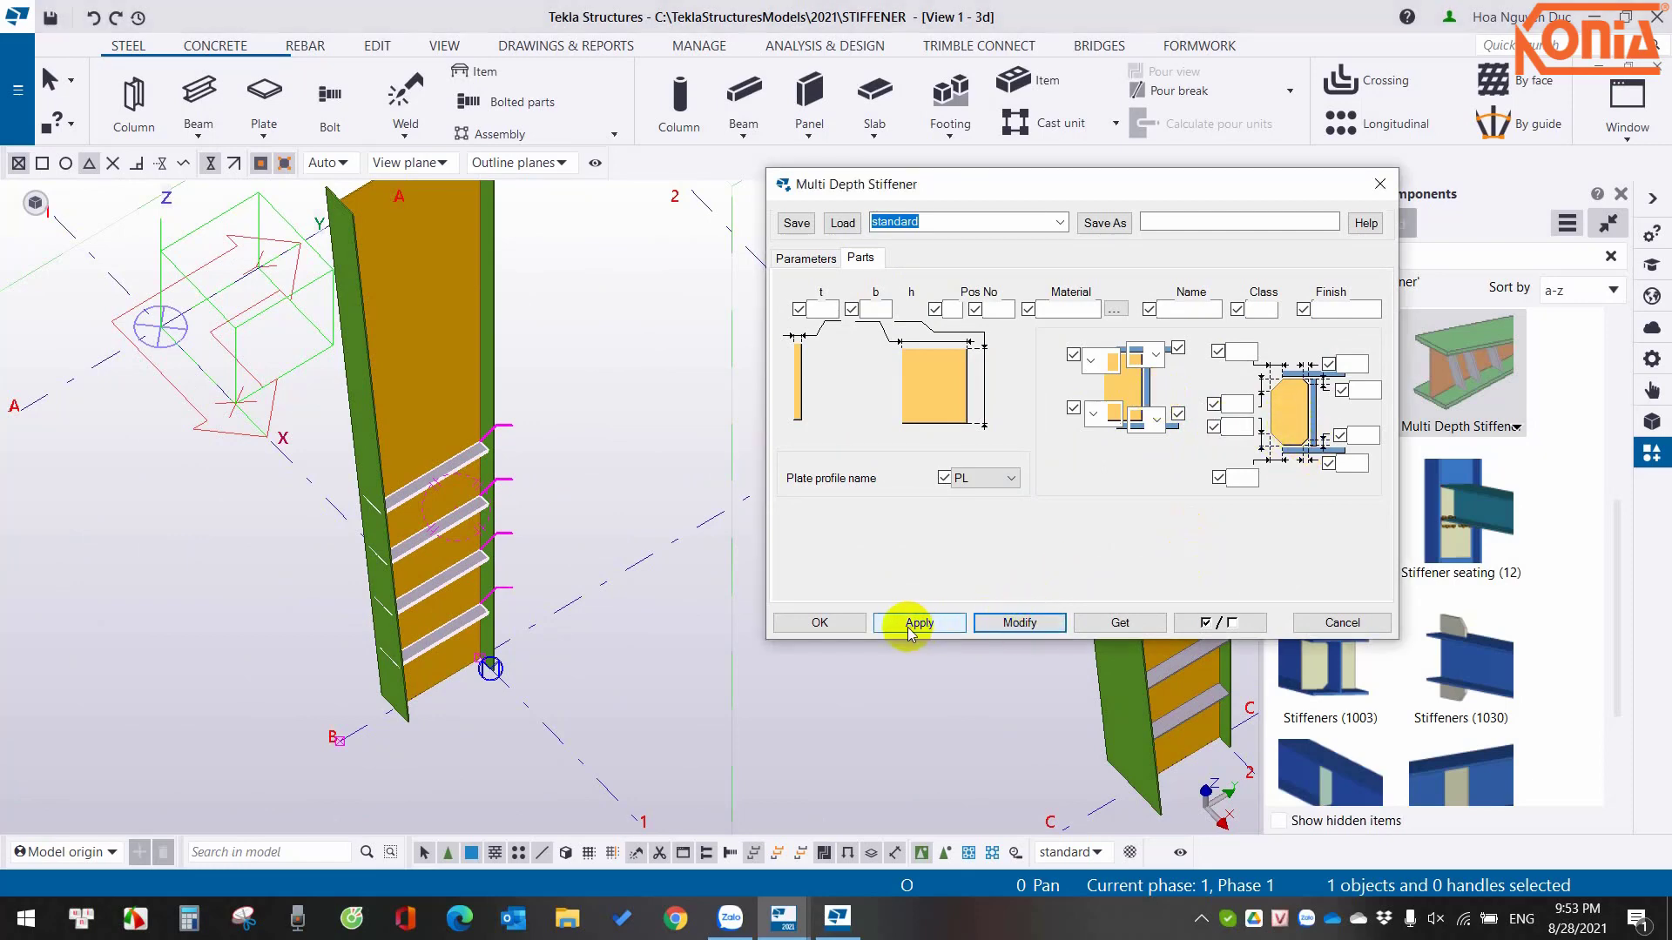
# Fit the work area to the entire model and return to the Parameters page.
pyautogui.rightClick(627, 462)
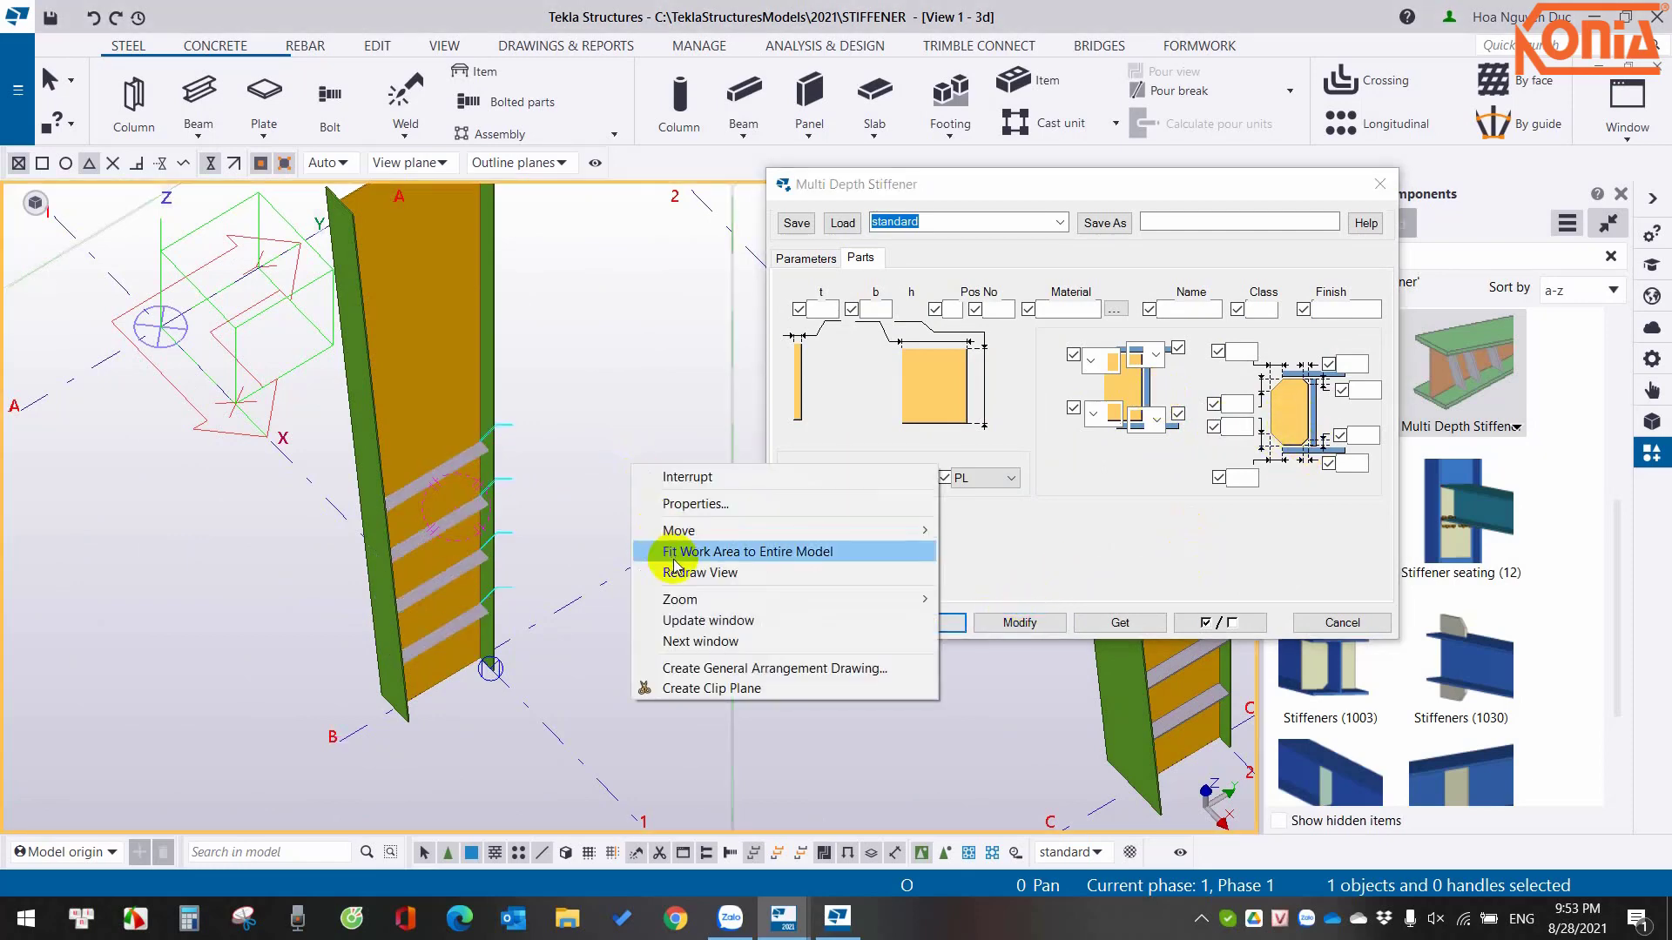
pyautogui.click(438, 649)
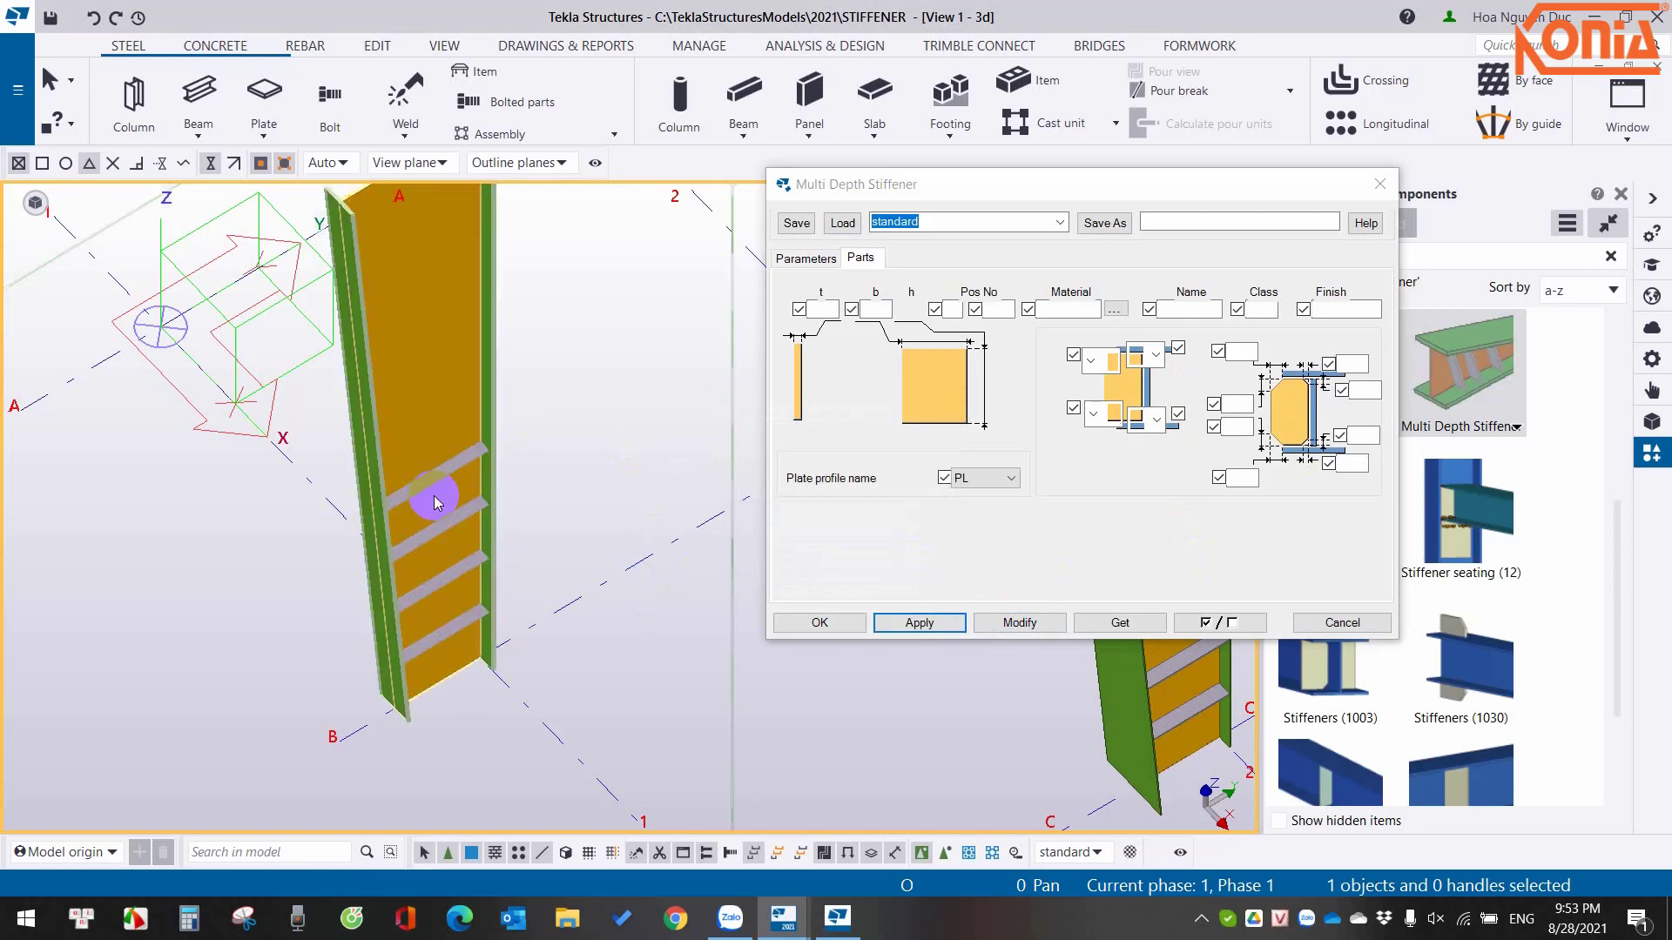
pyautogui.click(855, 305)
pyautogui.click(805, 257)
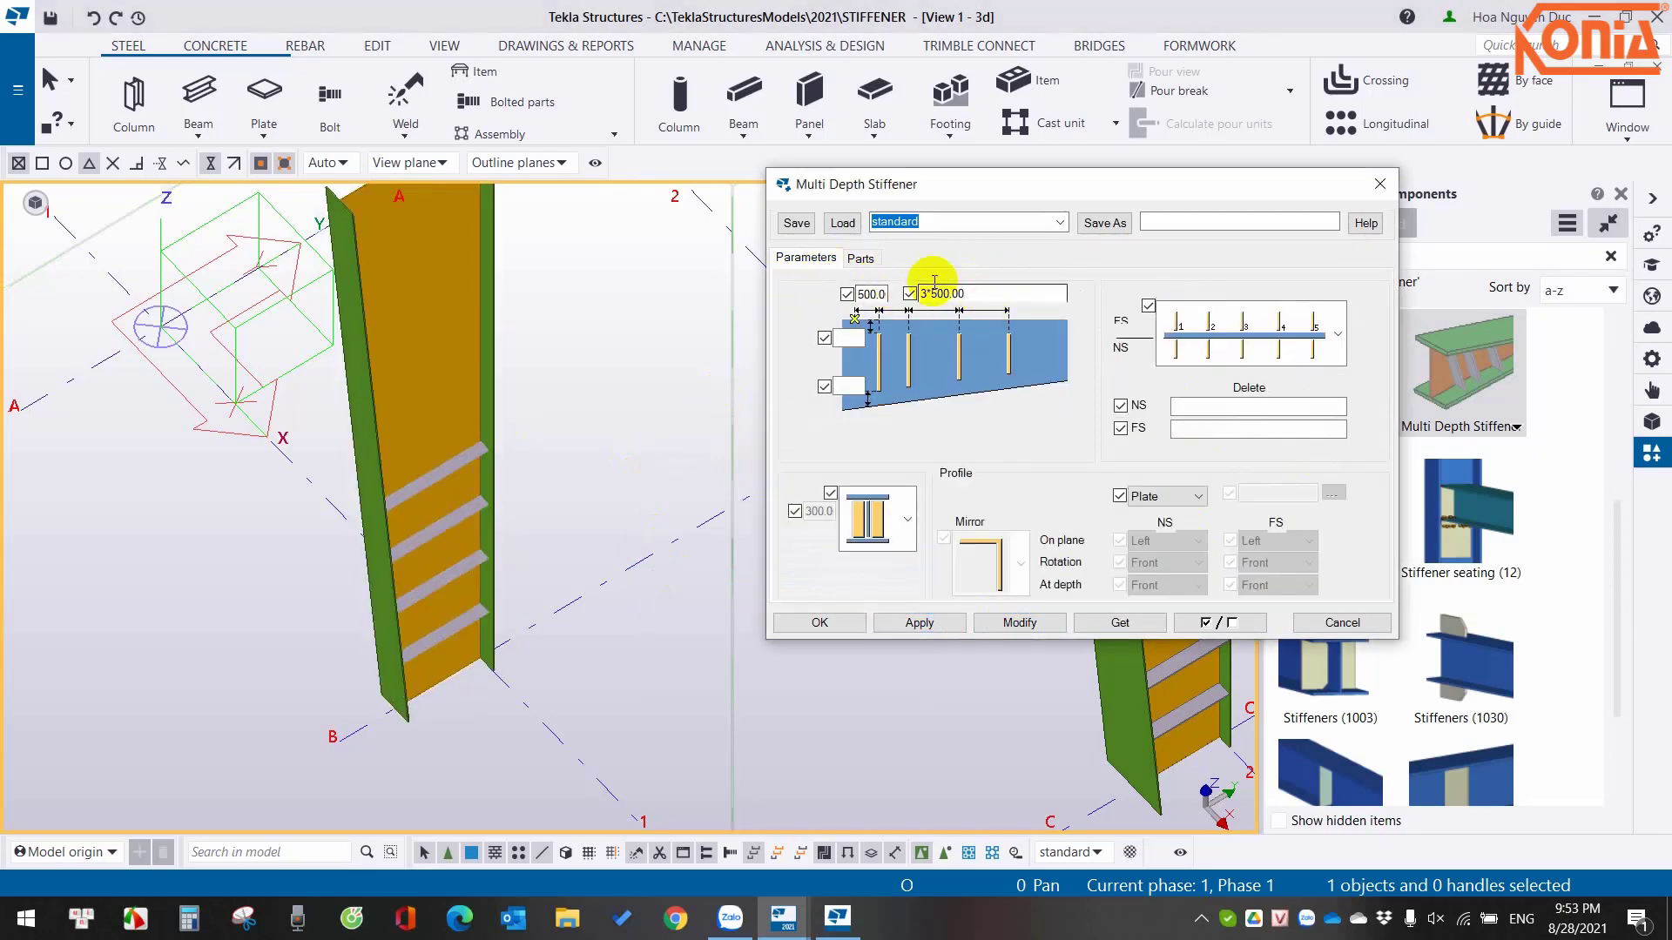
# Review the 3*500.00 spacing and FS/NS layout options, then confirm the settings with OK.
pyautogui.press('Tab')
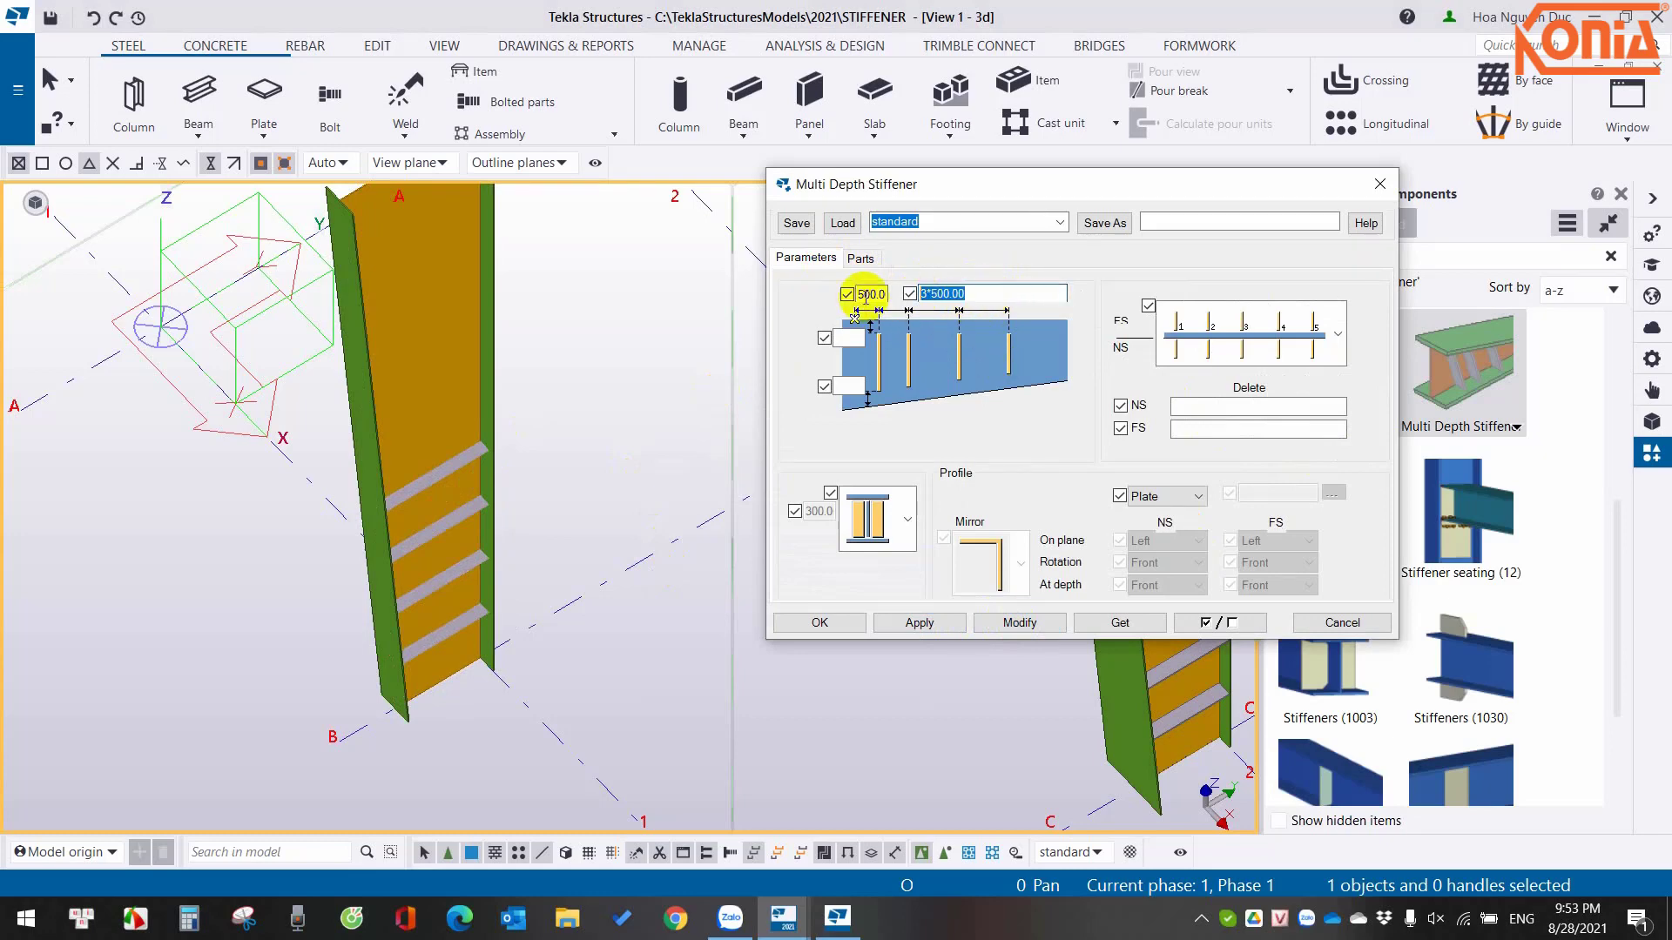
pyautogui.click(1263, 361)
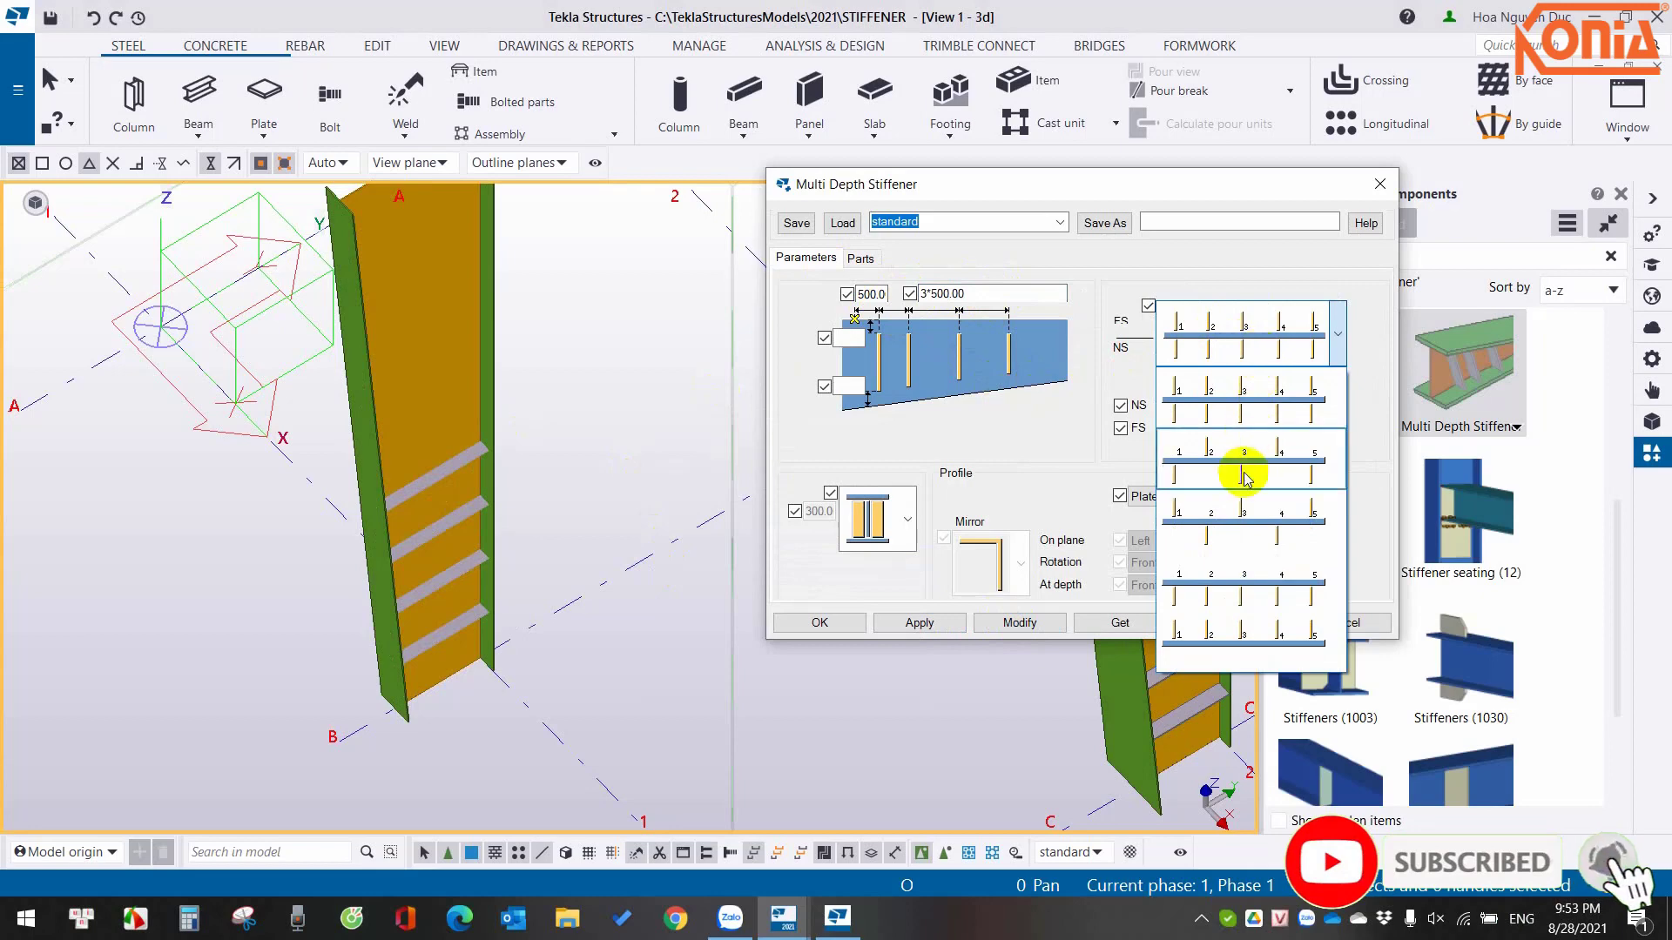
pyautogui.click(1010, 503)
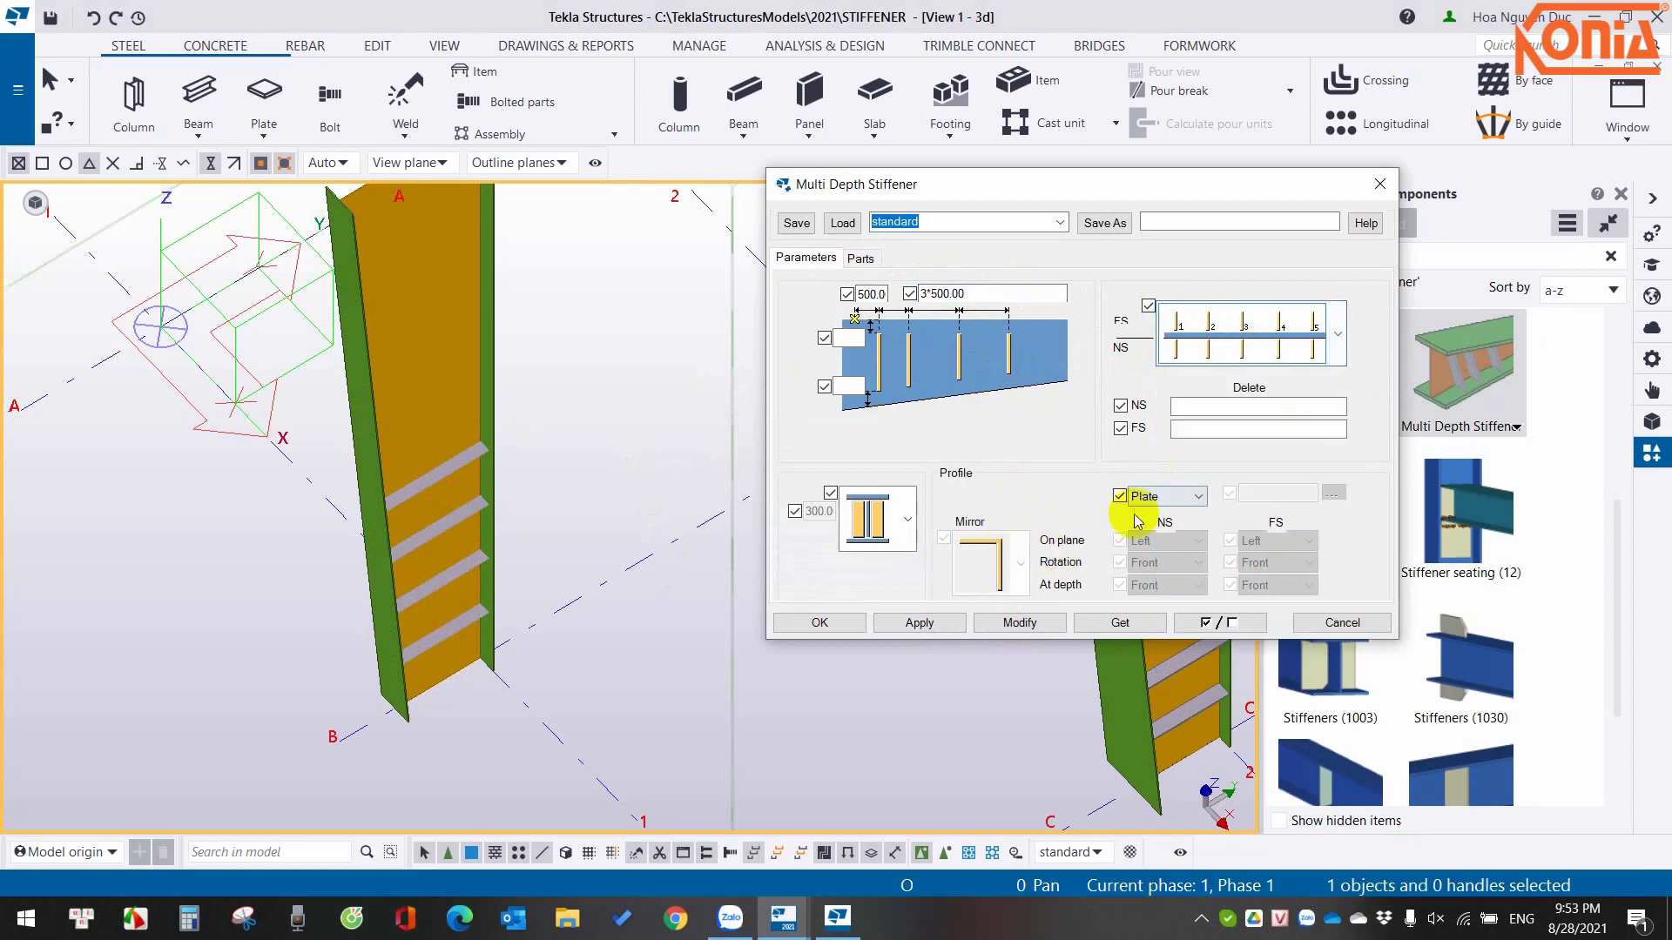
pyautogui.click(819, 622)
# Fit the work area to the entire model and orbit around the stiffened column.
pyautogui.rightClick(707, 381)
pyautogui.click(761, 471)
pyautogui.scroll(5, 687, 605)
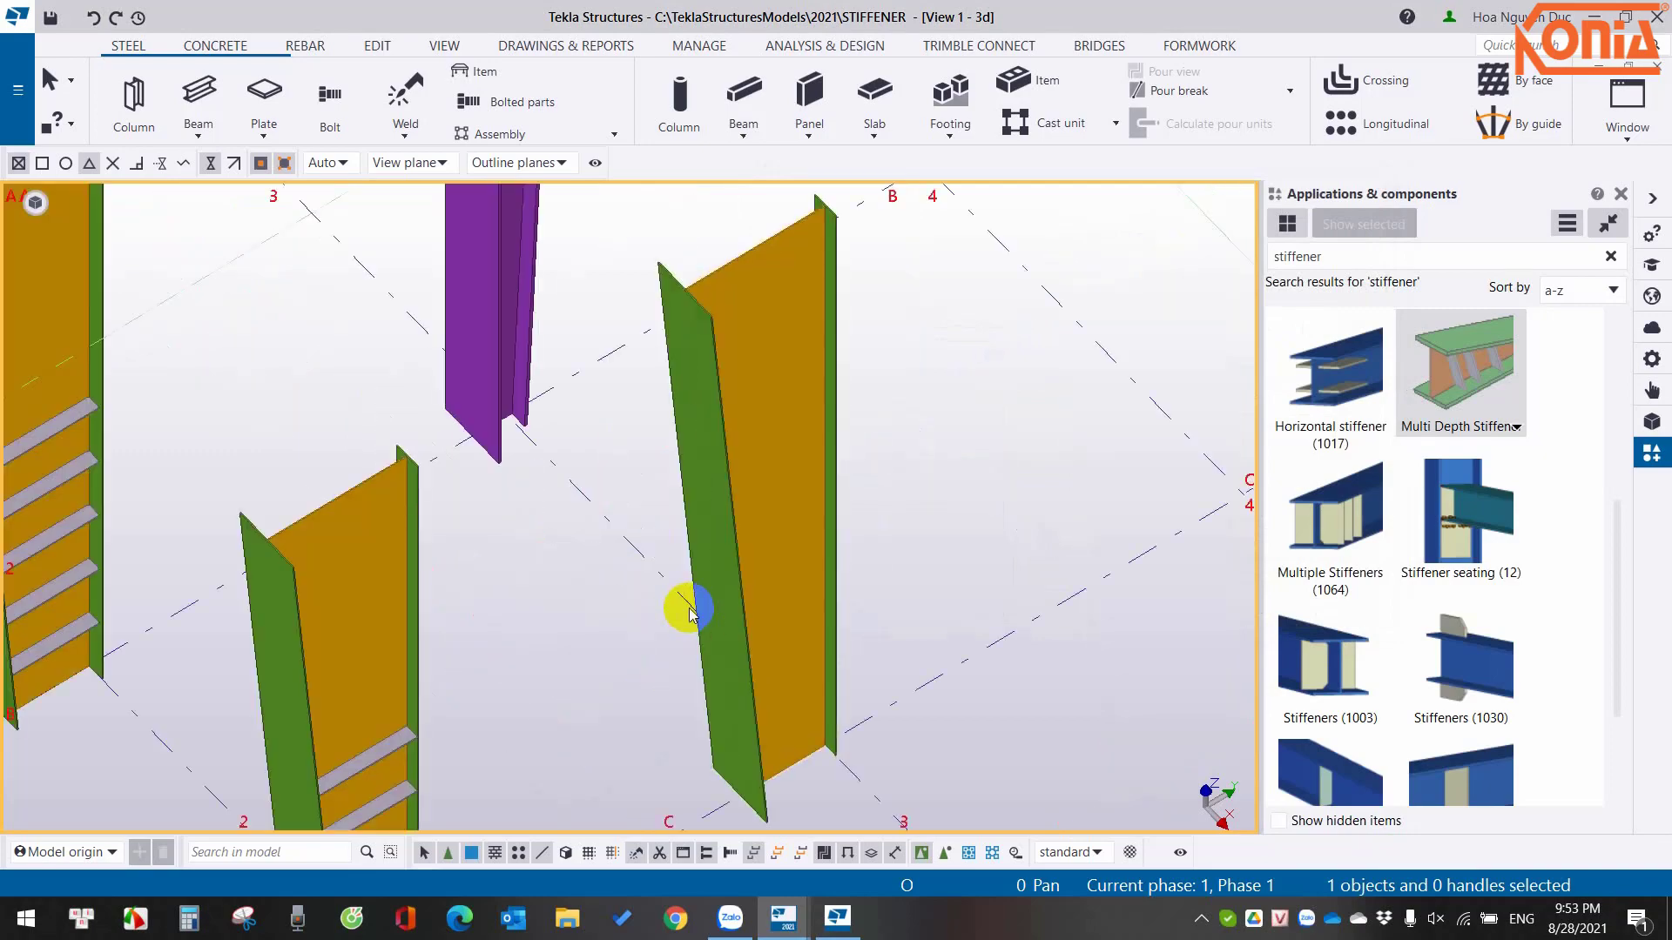
pyautogui.scroll(-3, 765, 522)
pyautogui.scroll(1, 636, 639)
pyautogui.scroll(-2, 637, 638)
pyautogui.scroll(-2, 758, 556)
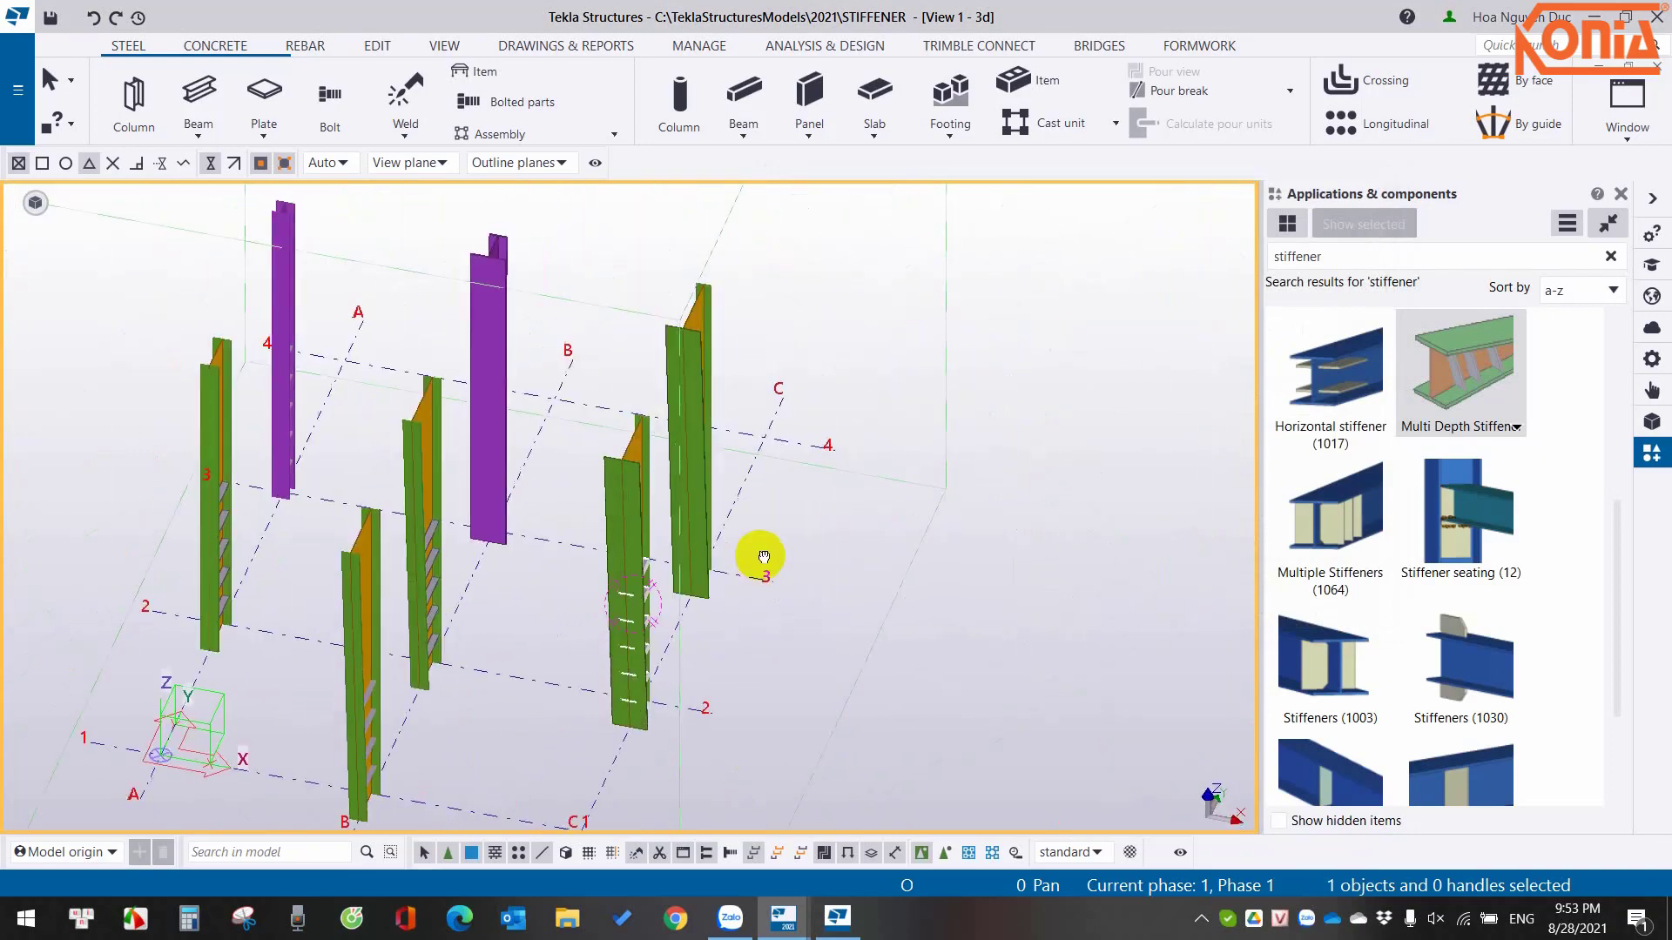
pyautogui.scroll(2, 616, 597)
pyautogui.scroll(2, 643, 639)
pyautogui.moveTo(644, 639)
pyautogui.keyDown('ctrl'); pyautogui.mouseDown(button='middle')
pyautogui.moveTo(784, 608)
pyautogui.moveTo(836, 615)
pyautogui.moveTo(653, 664)
pyautogui.moveTo(647, 690)
pyautogui.mouseUp(button='middle'); pyautogui.keyUp('ctrl')
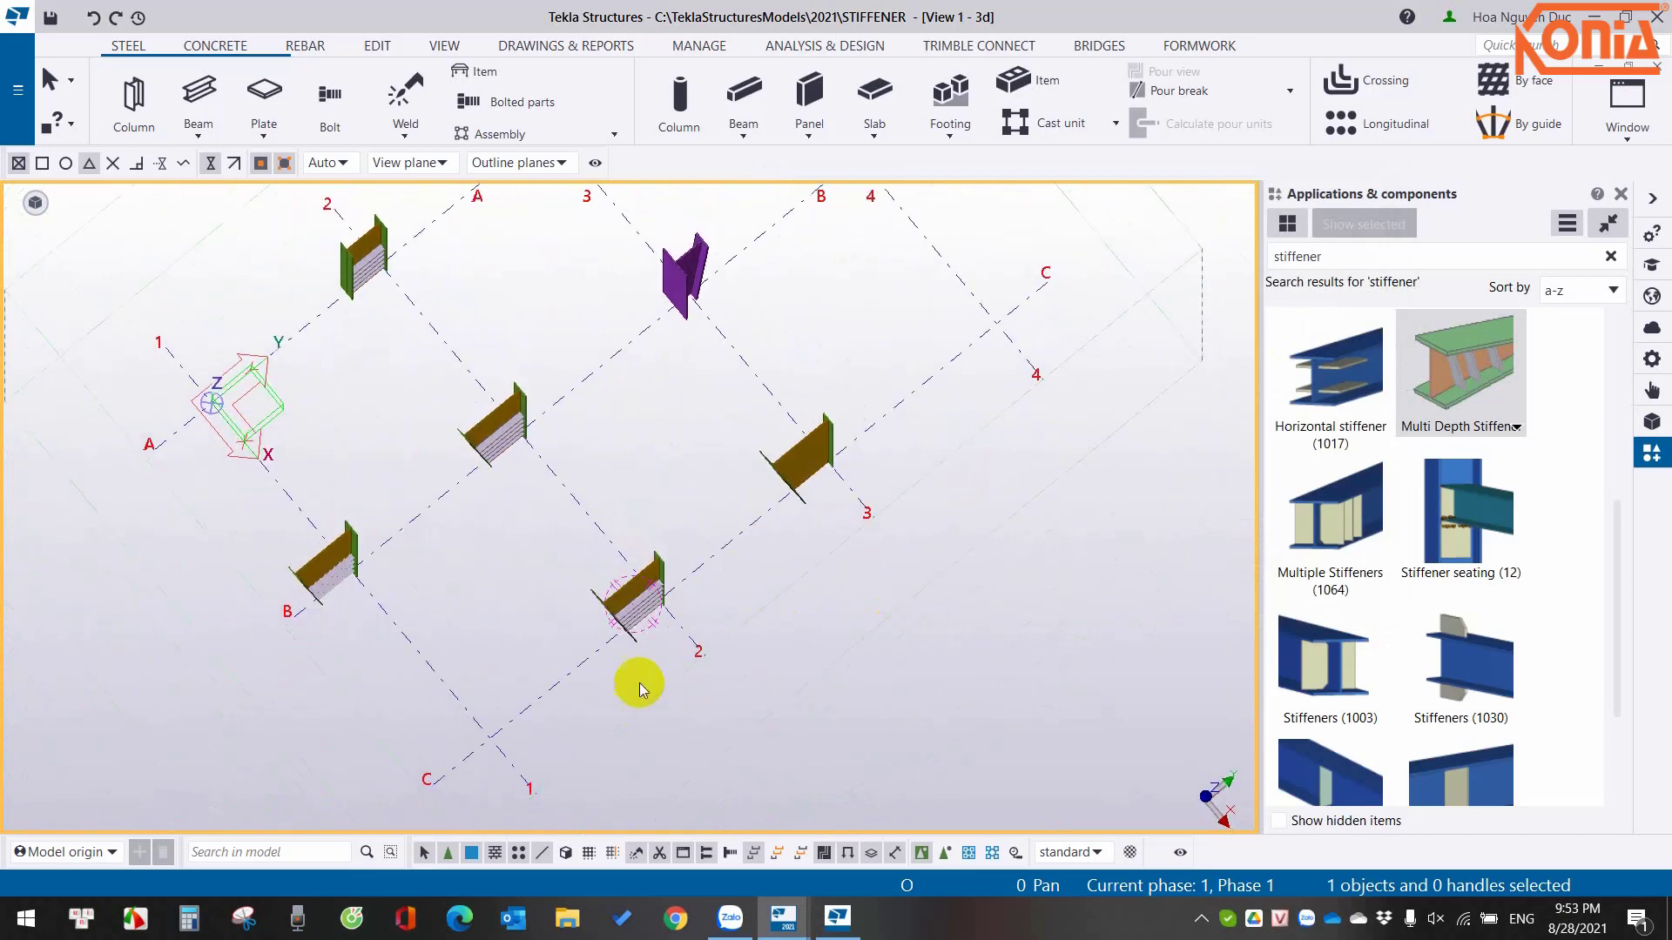
pyautogui.scroll(2, 651, 701)
pyautogui.scroll(3, 589, 529)
pyautogui.keyDown('ctrl'); pyautogui.moveTo(588, 529); pyautogui.dragTo(441, 504, button='middle'); pyautogui.keyUp('ctrl')
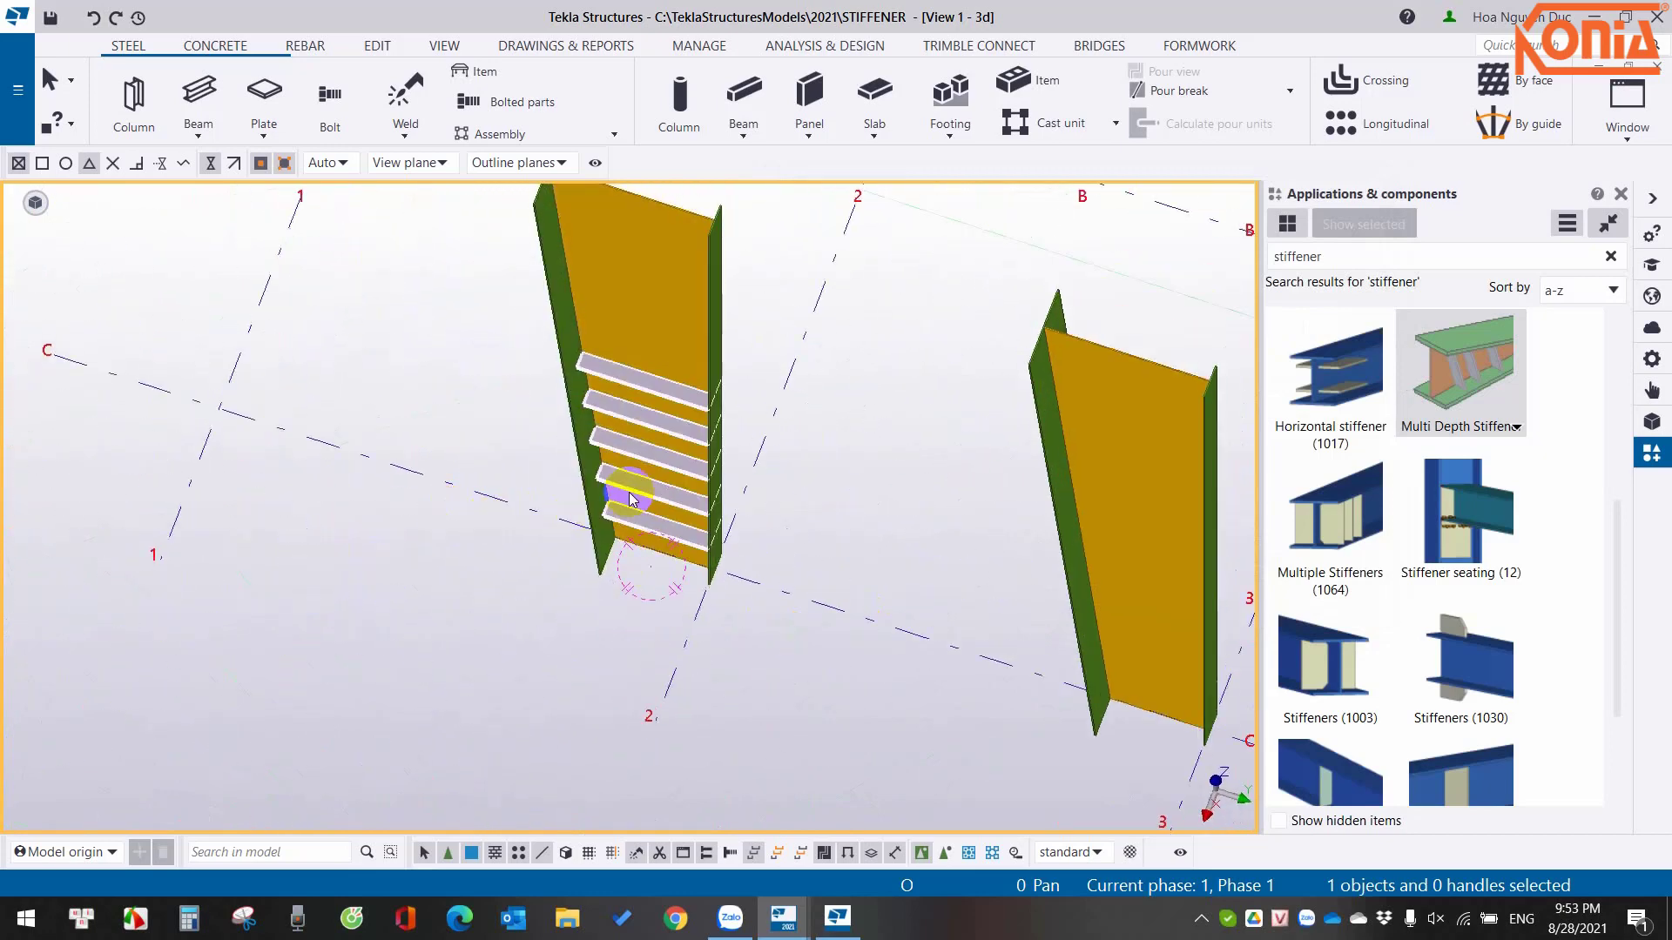
# Search the component catalogue for 'dif' and pan to the purple column.
pyautogui.doubleClick(1293, 256)
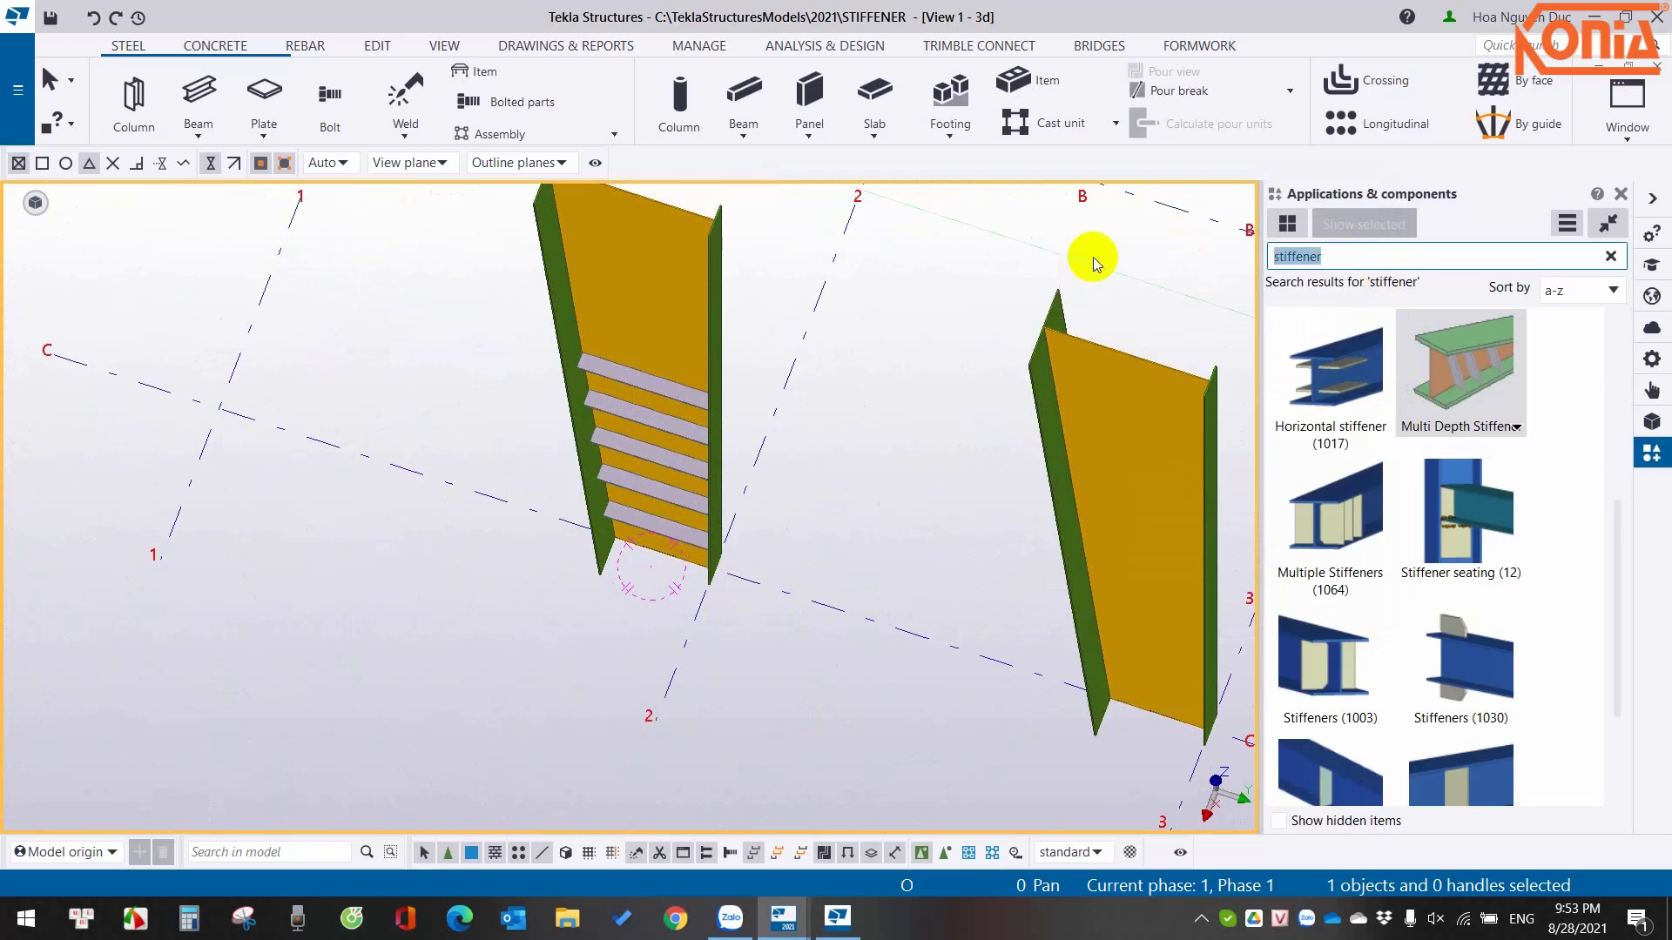
pyautogui.write('di')
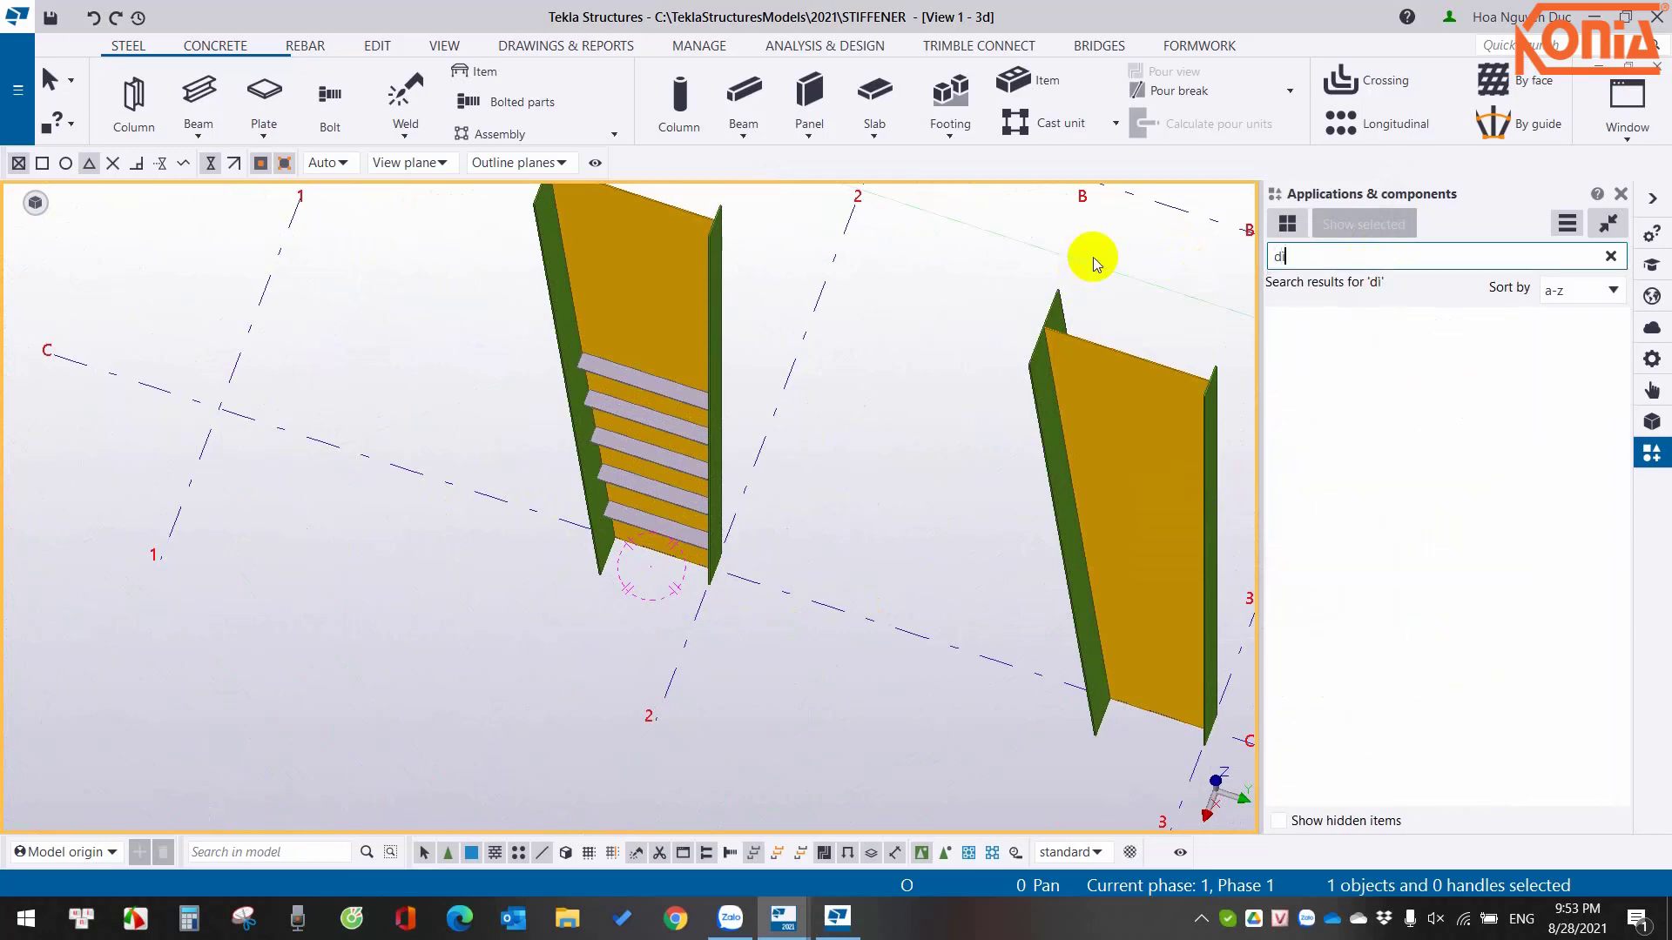
pyautogui.write('f')
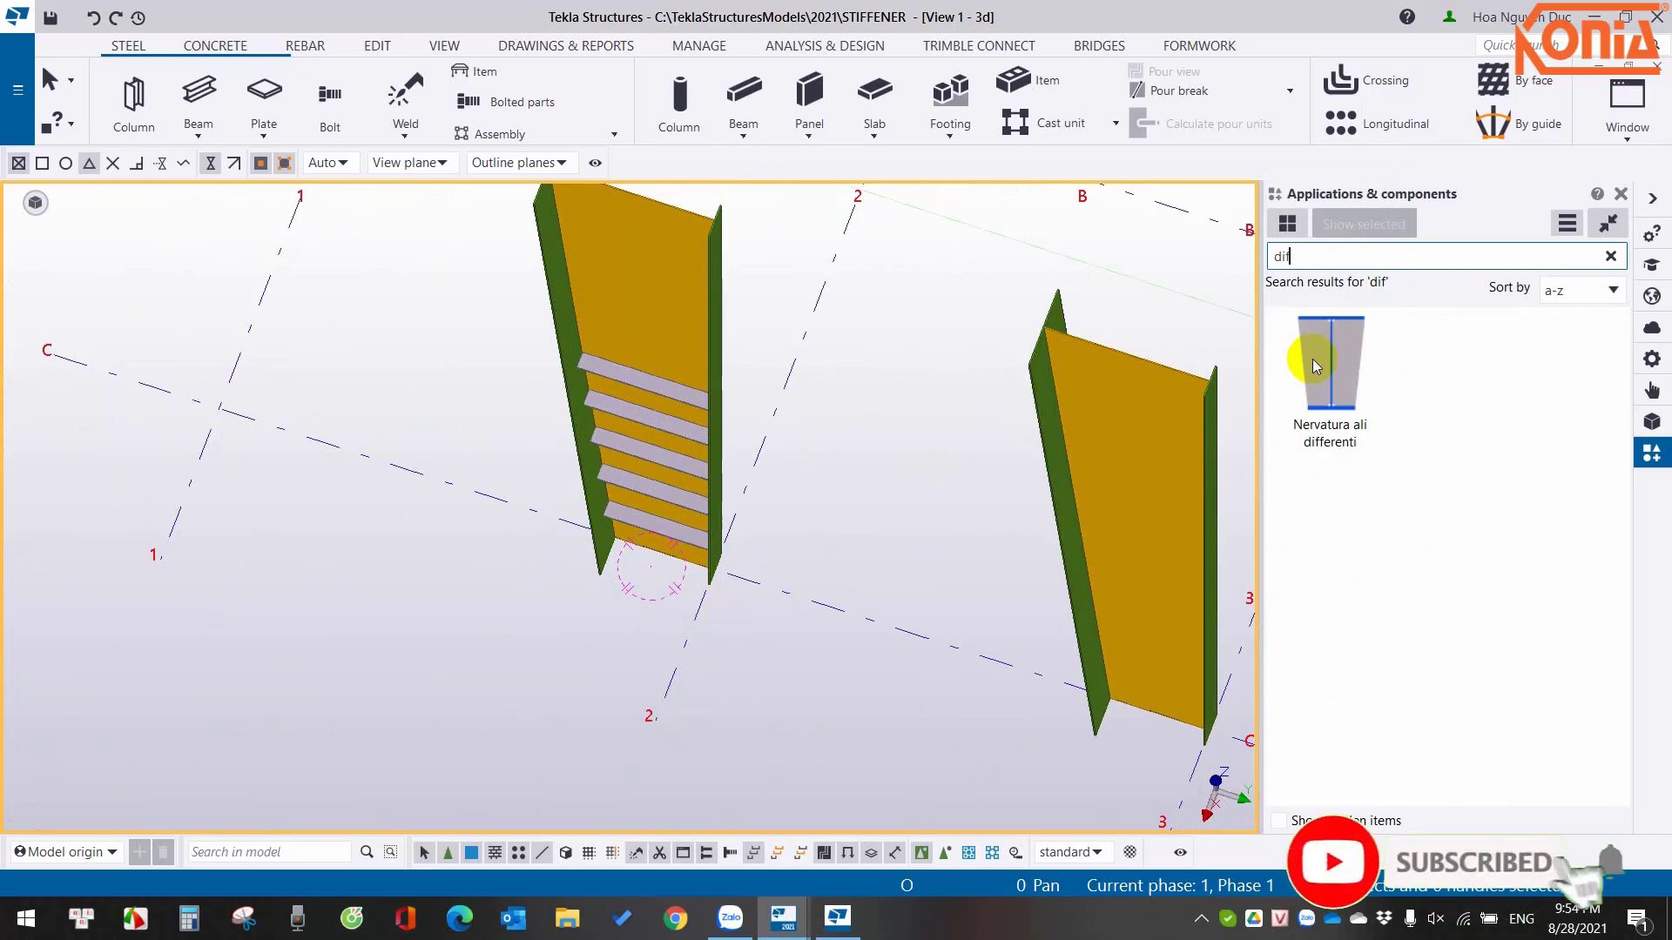
pyautogui.scroll(-3, 560, 535)
pyautogui.scroll(4, 879, 392)
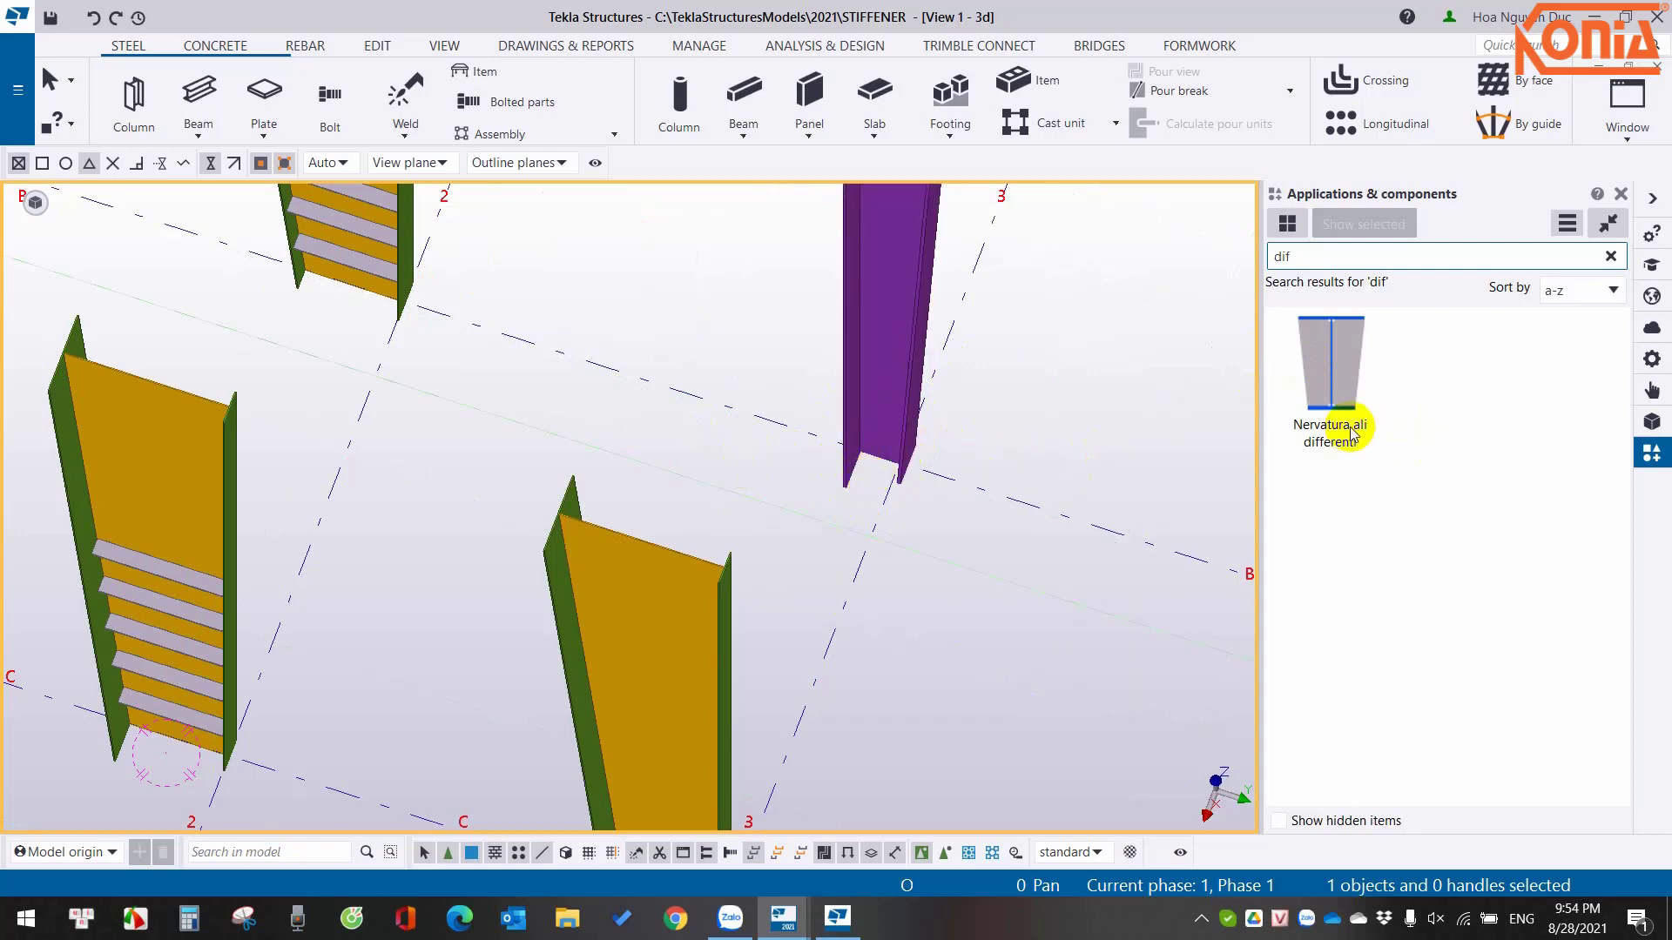
pyautogui.moveTo(214, 541); pyautogui.dragTo(468, 585, button='middle')
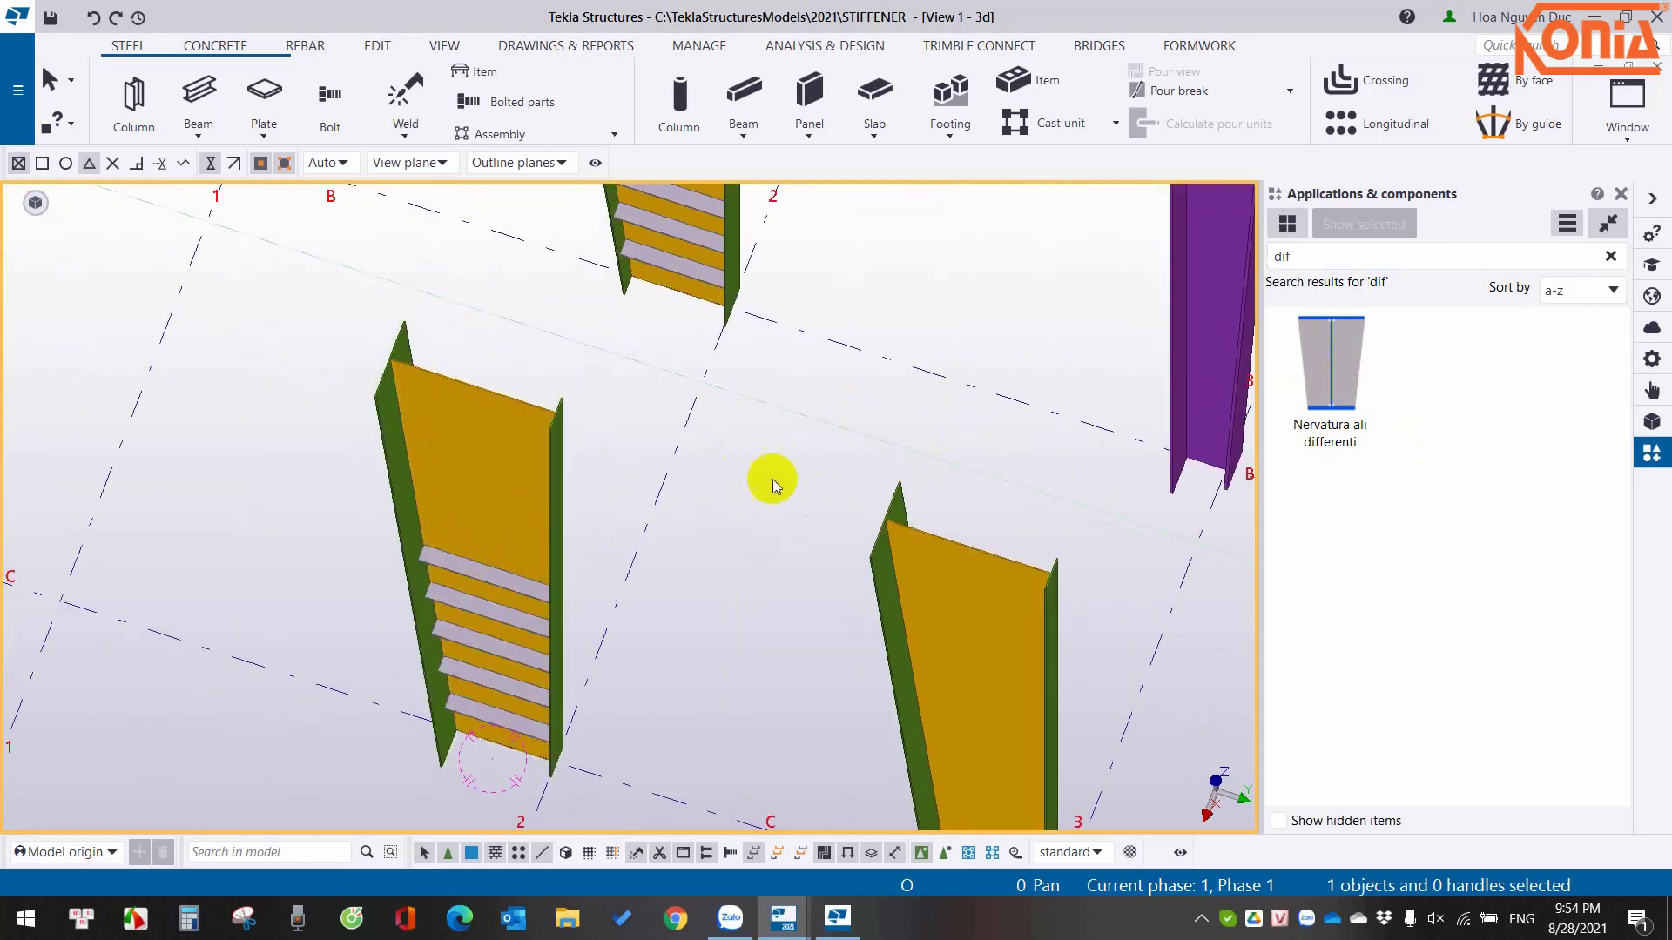
pyautogui.moveTo(771, 479); pyautogui.dragTo(441, 548, button='middle')
pyautogui.scroll(-3, 441, 549)
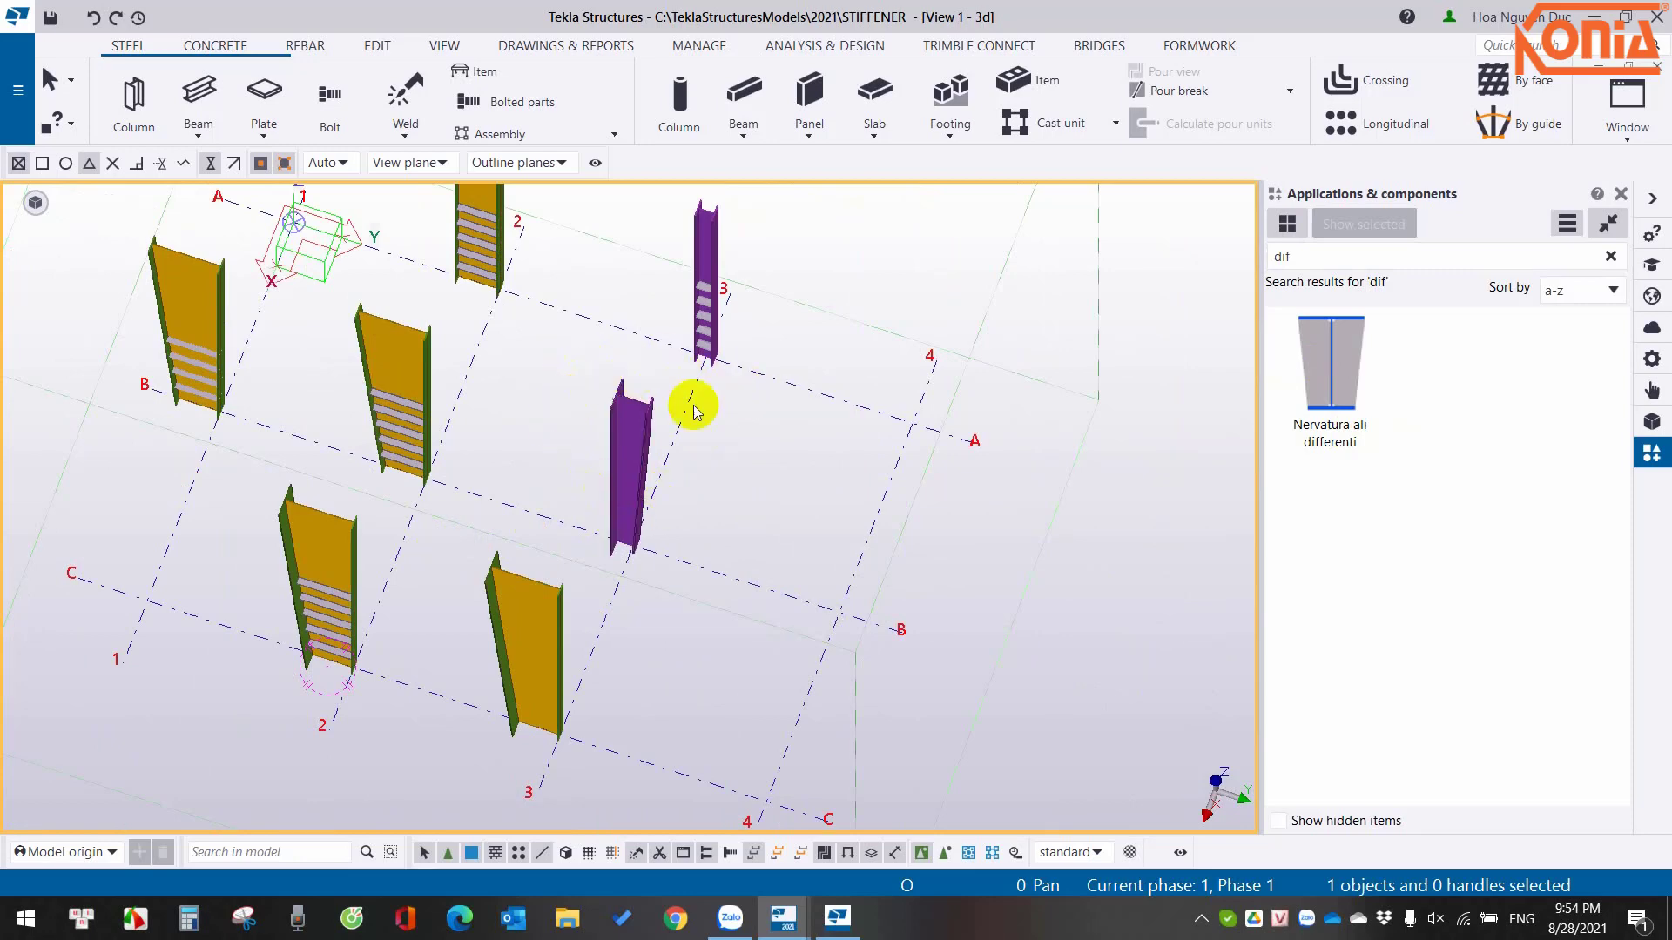
# Give the PEB member near C/3 a 10 flange and 8 web thickness, then close the settings.
pyautogui.click(315, 543)
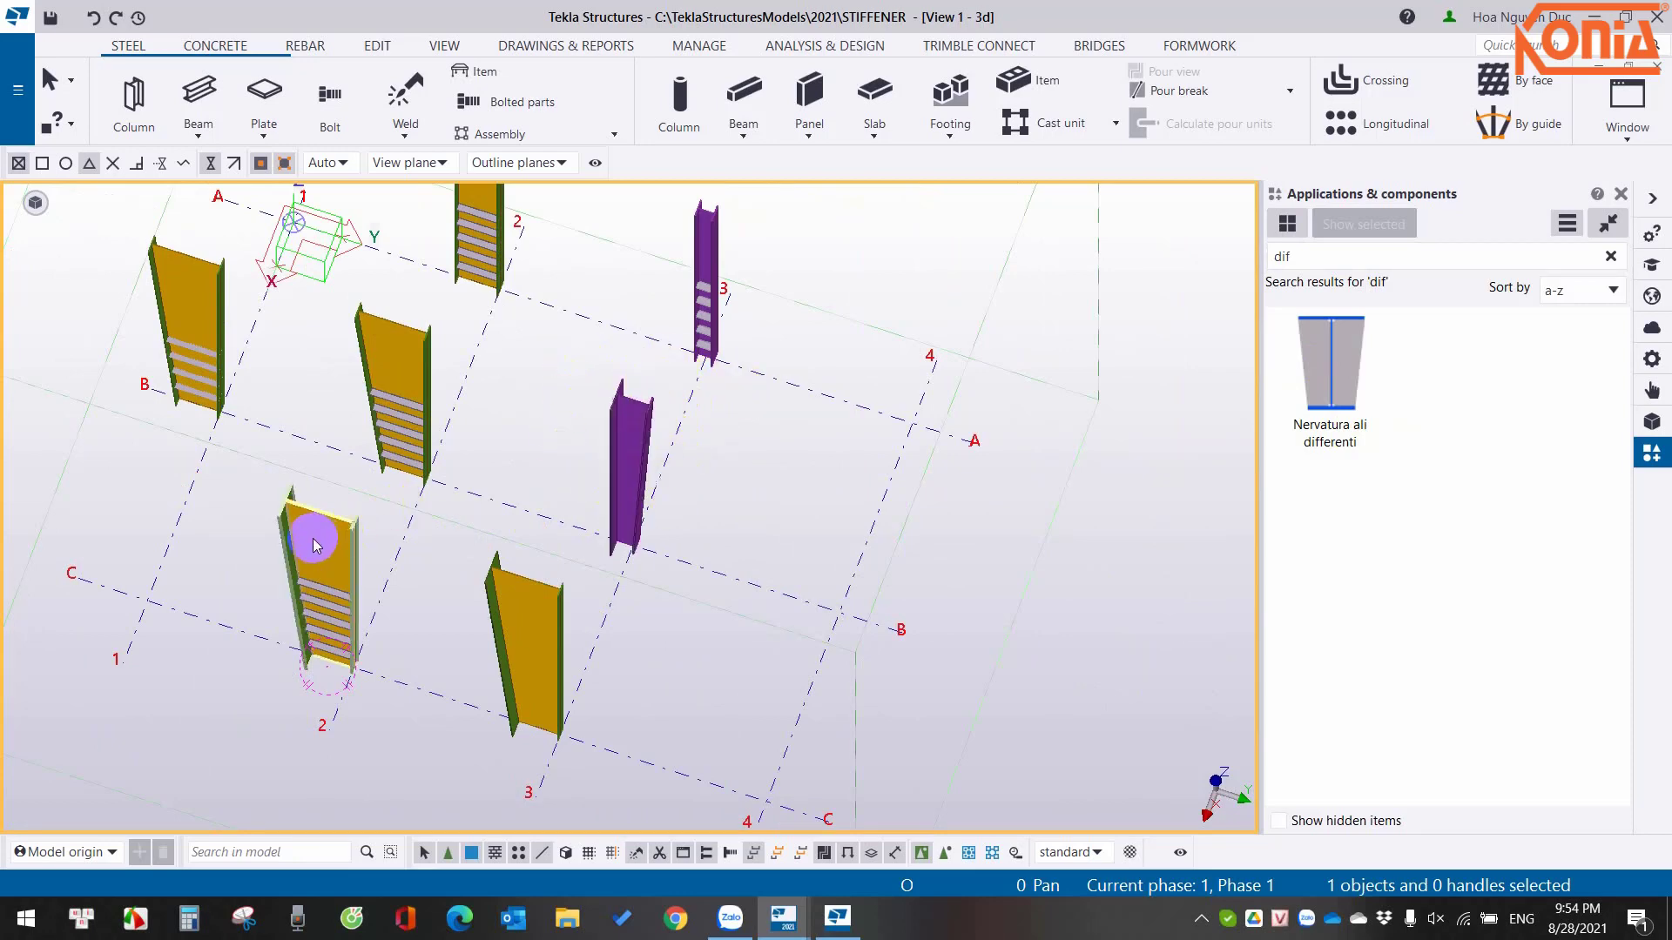
pyautogui.click(509, 596)
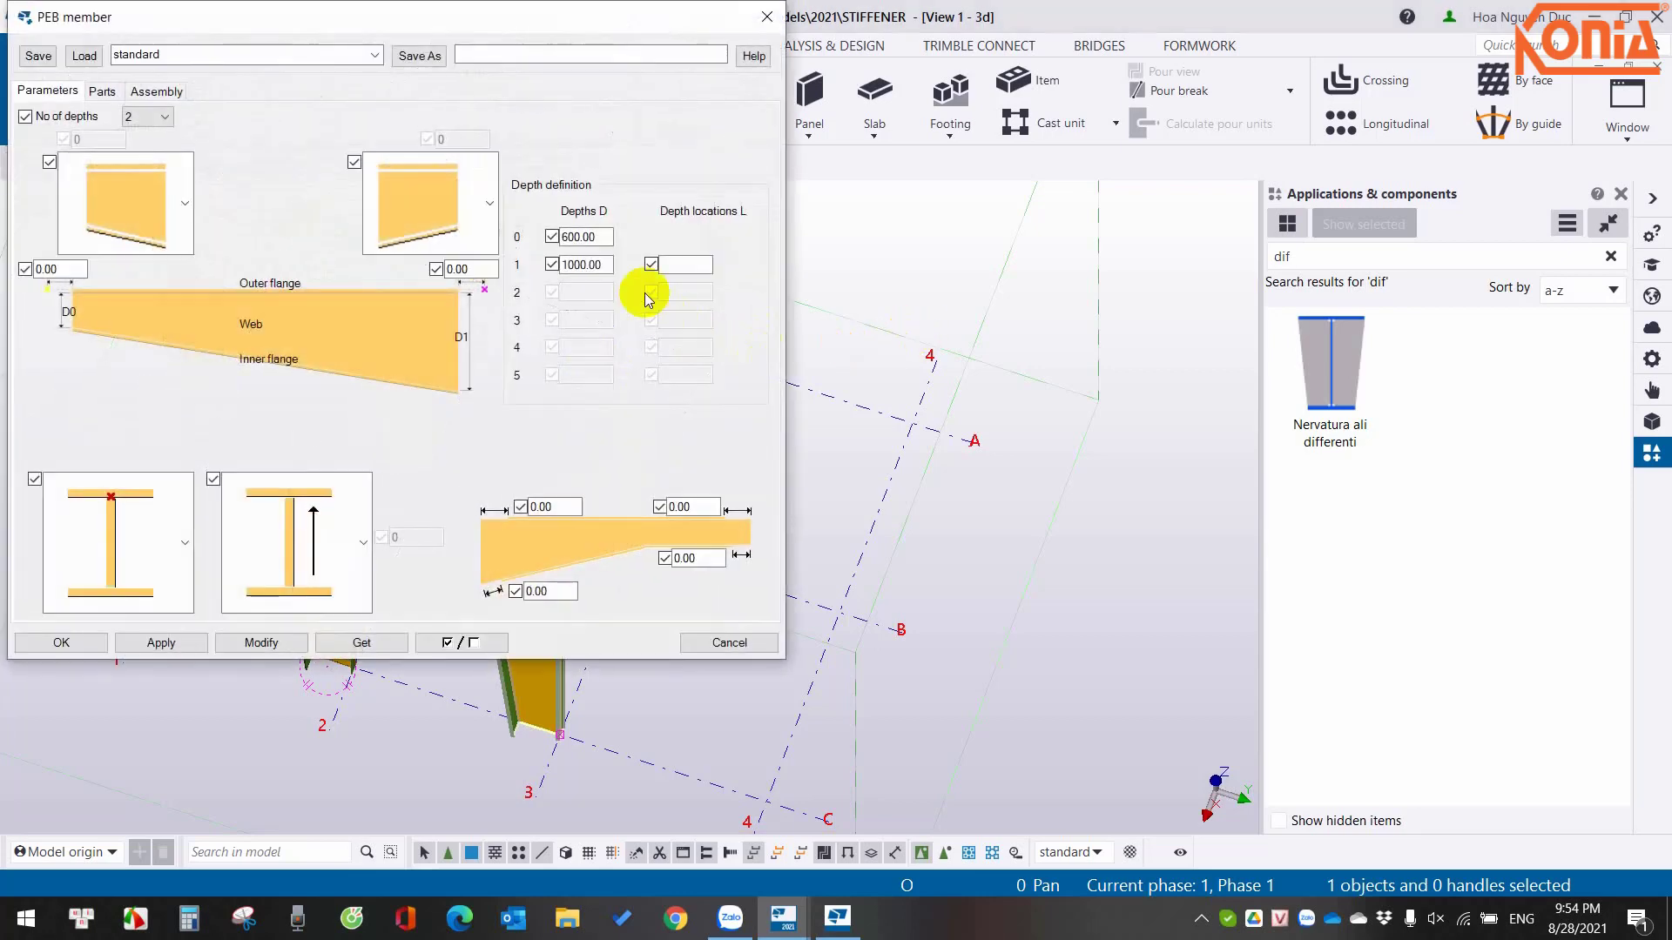
pyautogui.click(101, 91)
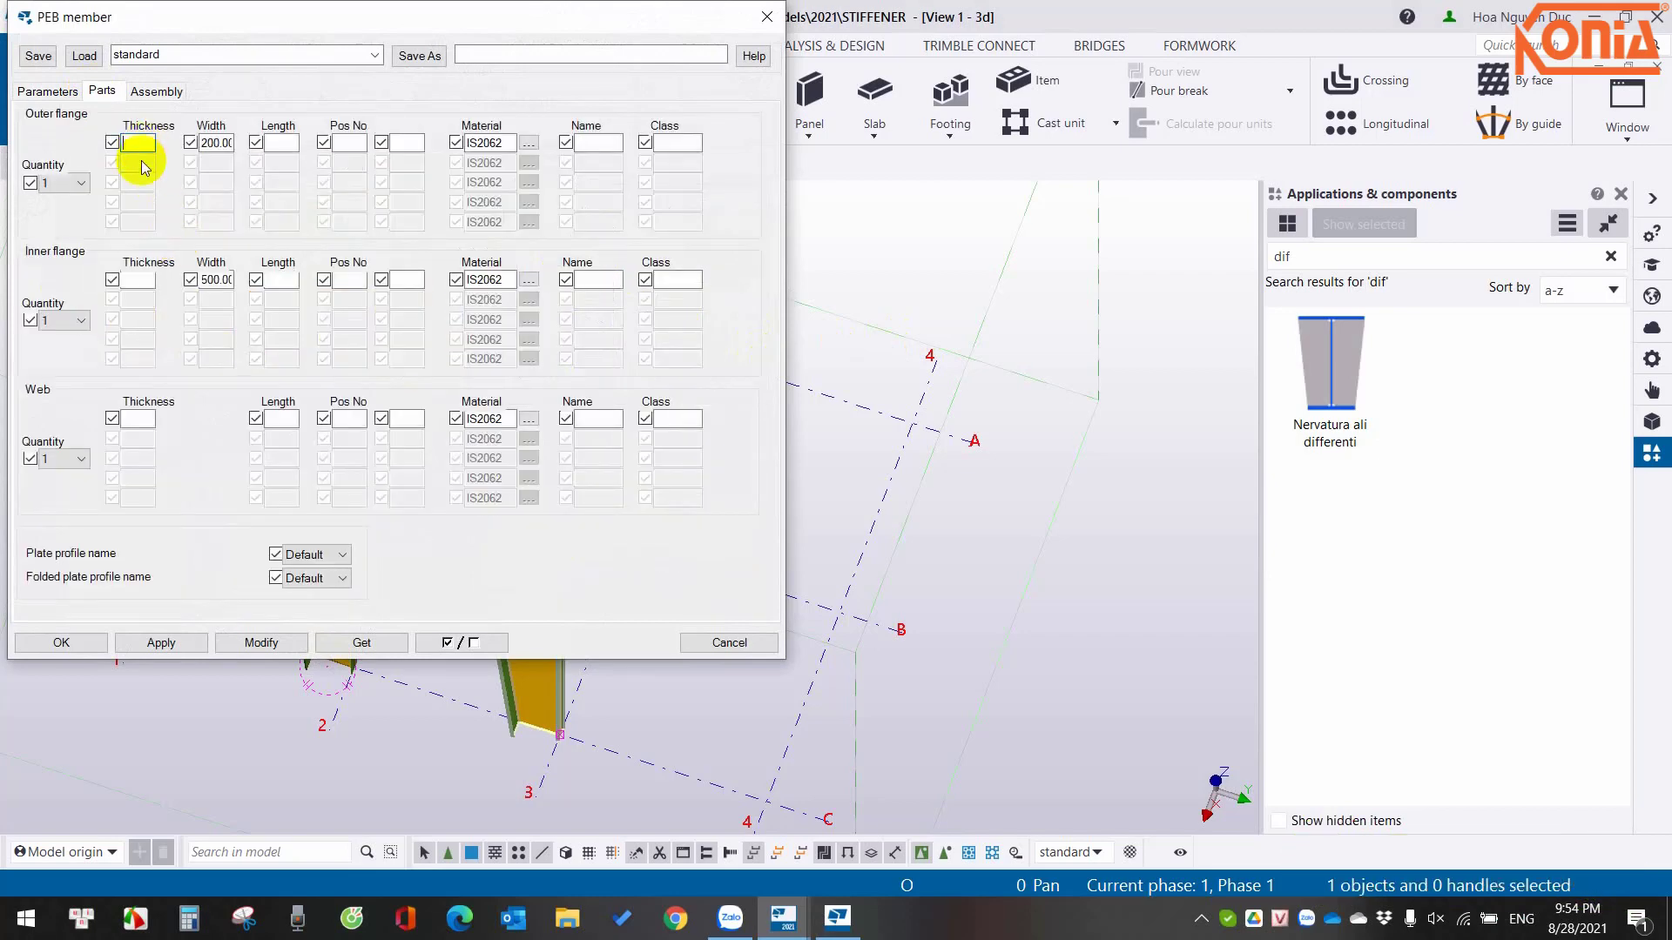
pyautogui.write('10')
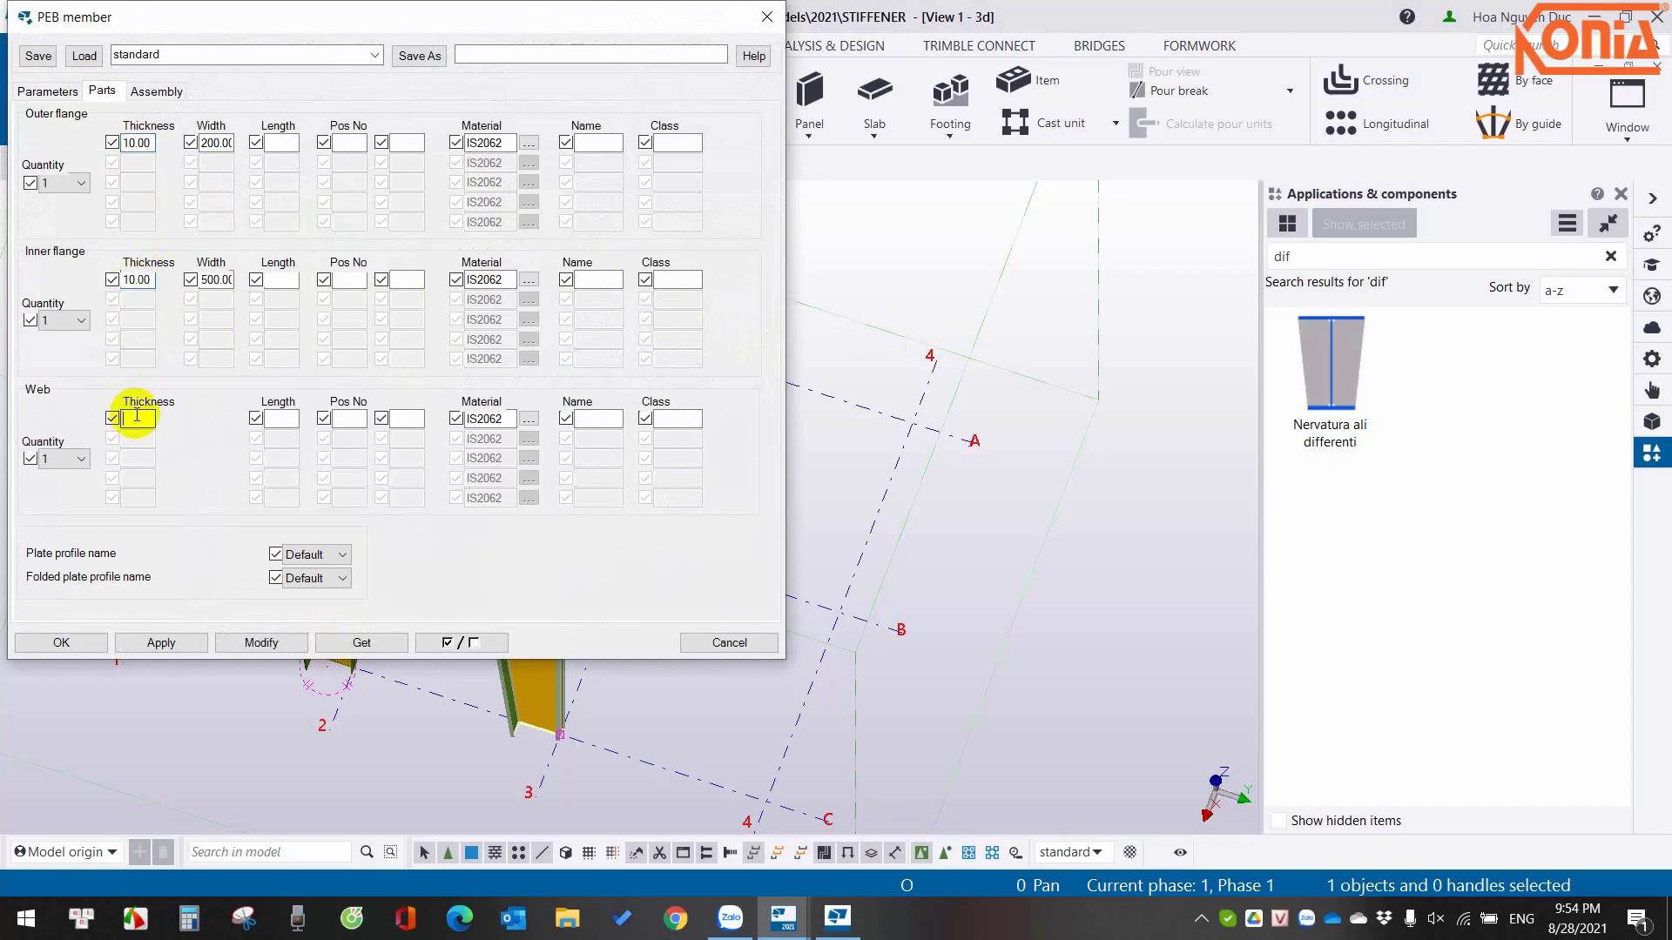
pyautogui.click(250, 646)
pyautogui.click(54, 642)
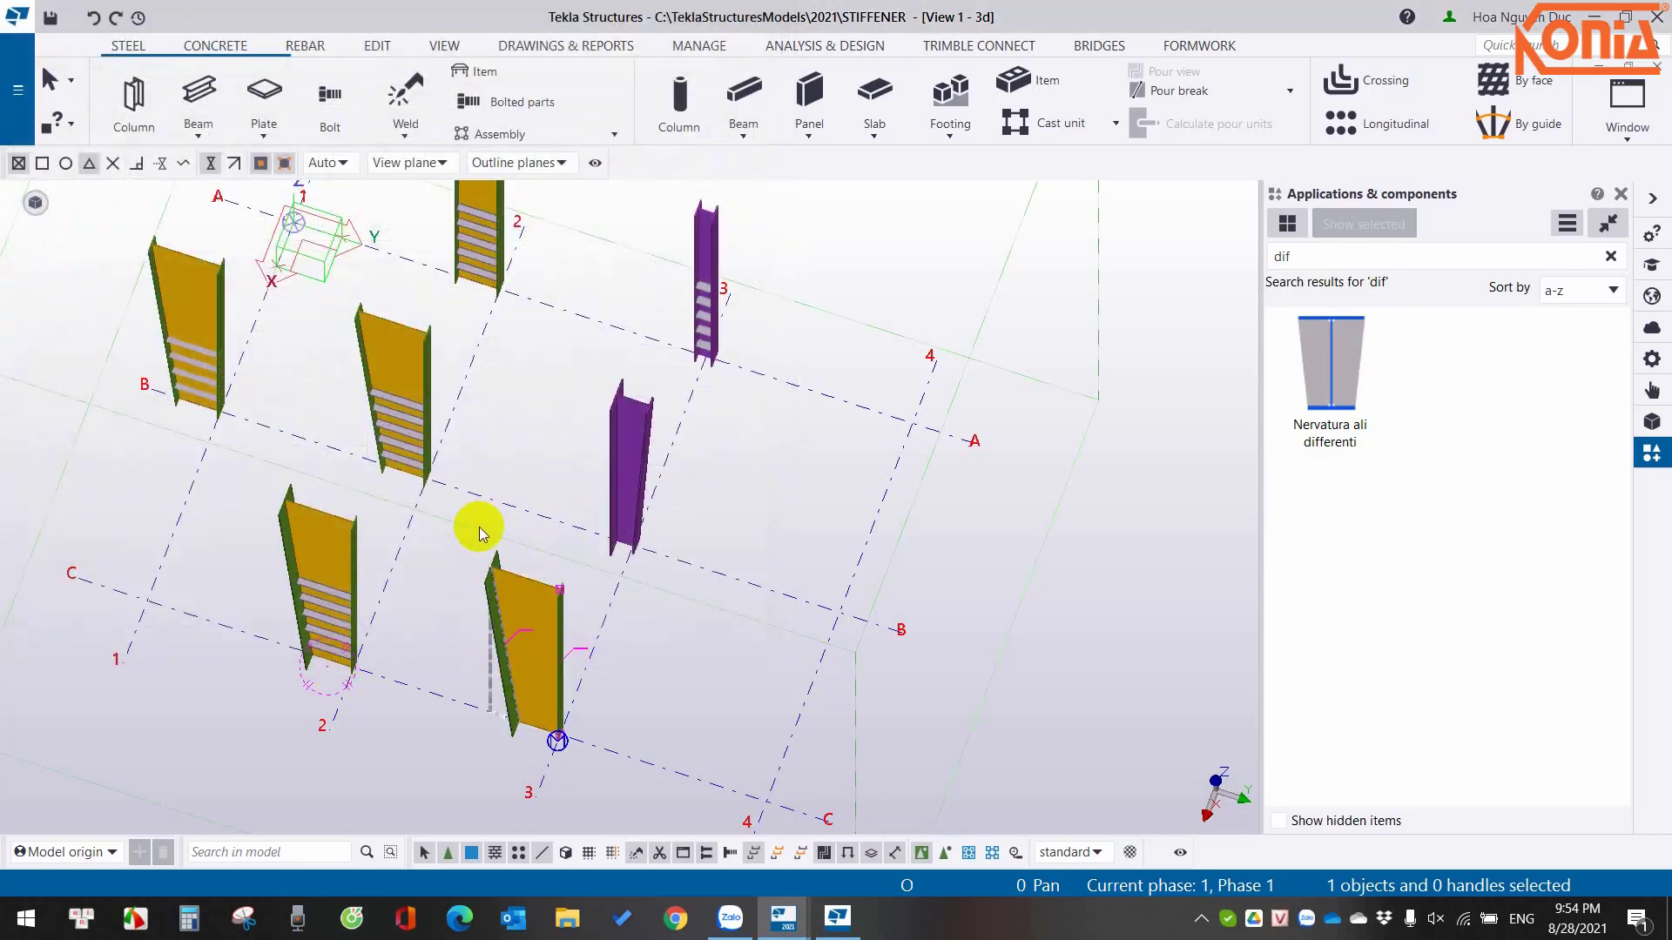
# Redraw the 3D view and bring up the purple column's profile catalogue.
pyautogui.click(509, 475)
pyautogui.rightClick(507, 475)
pyautogui.click(574, 584)
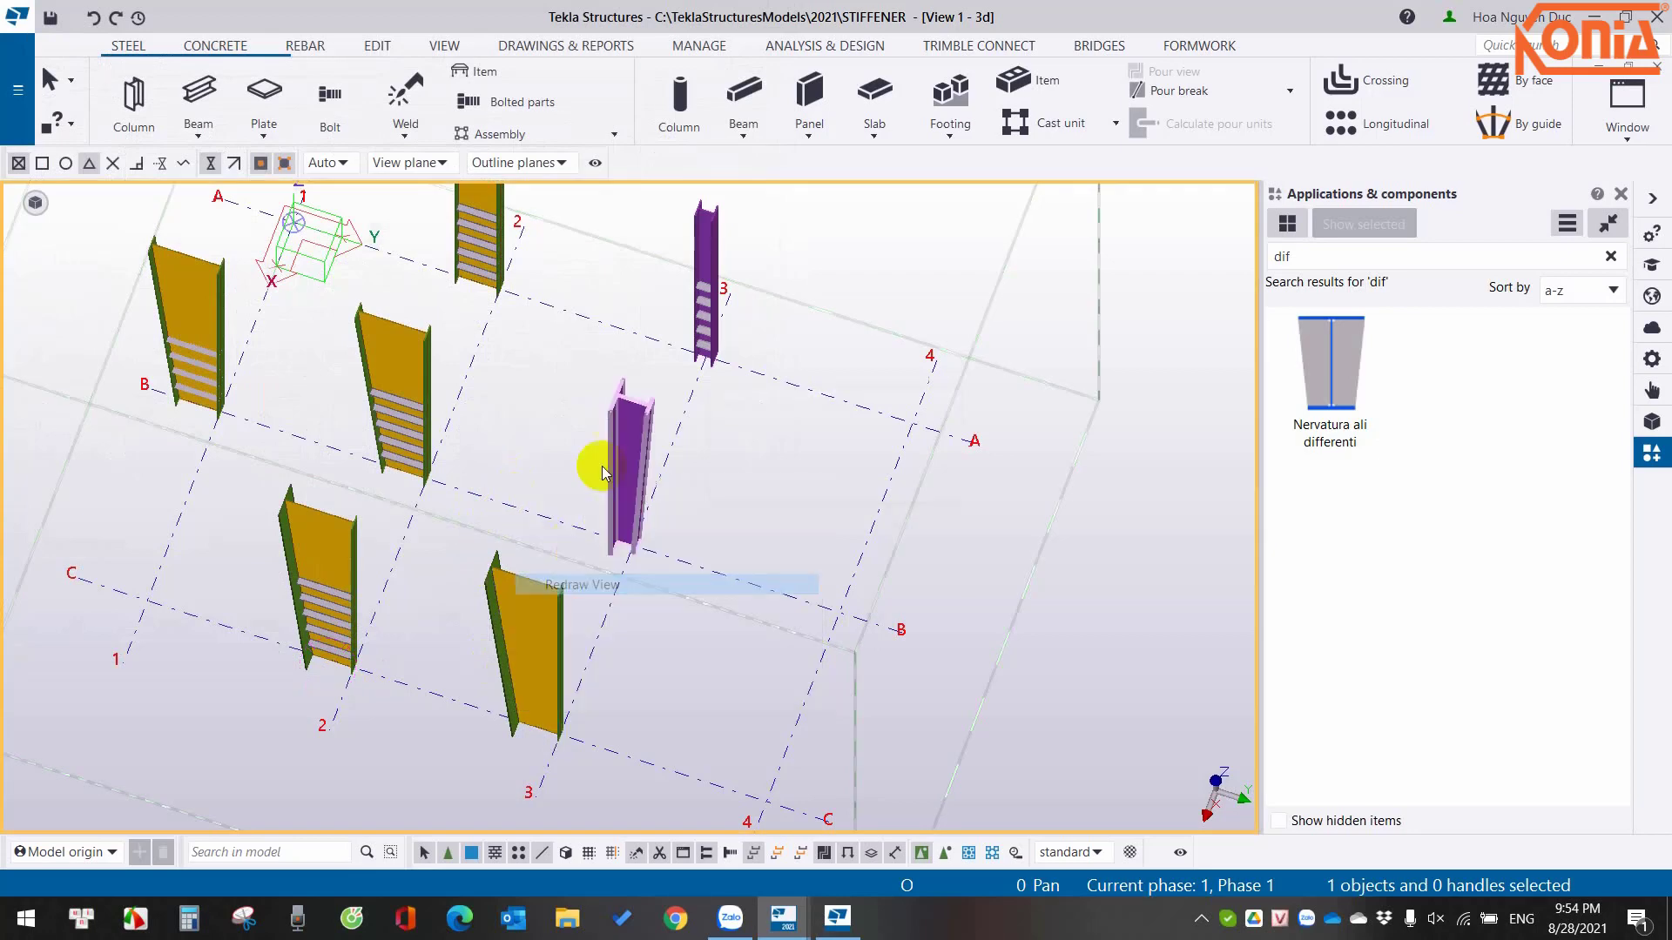
pyautogui.doubleClick(620, 446)
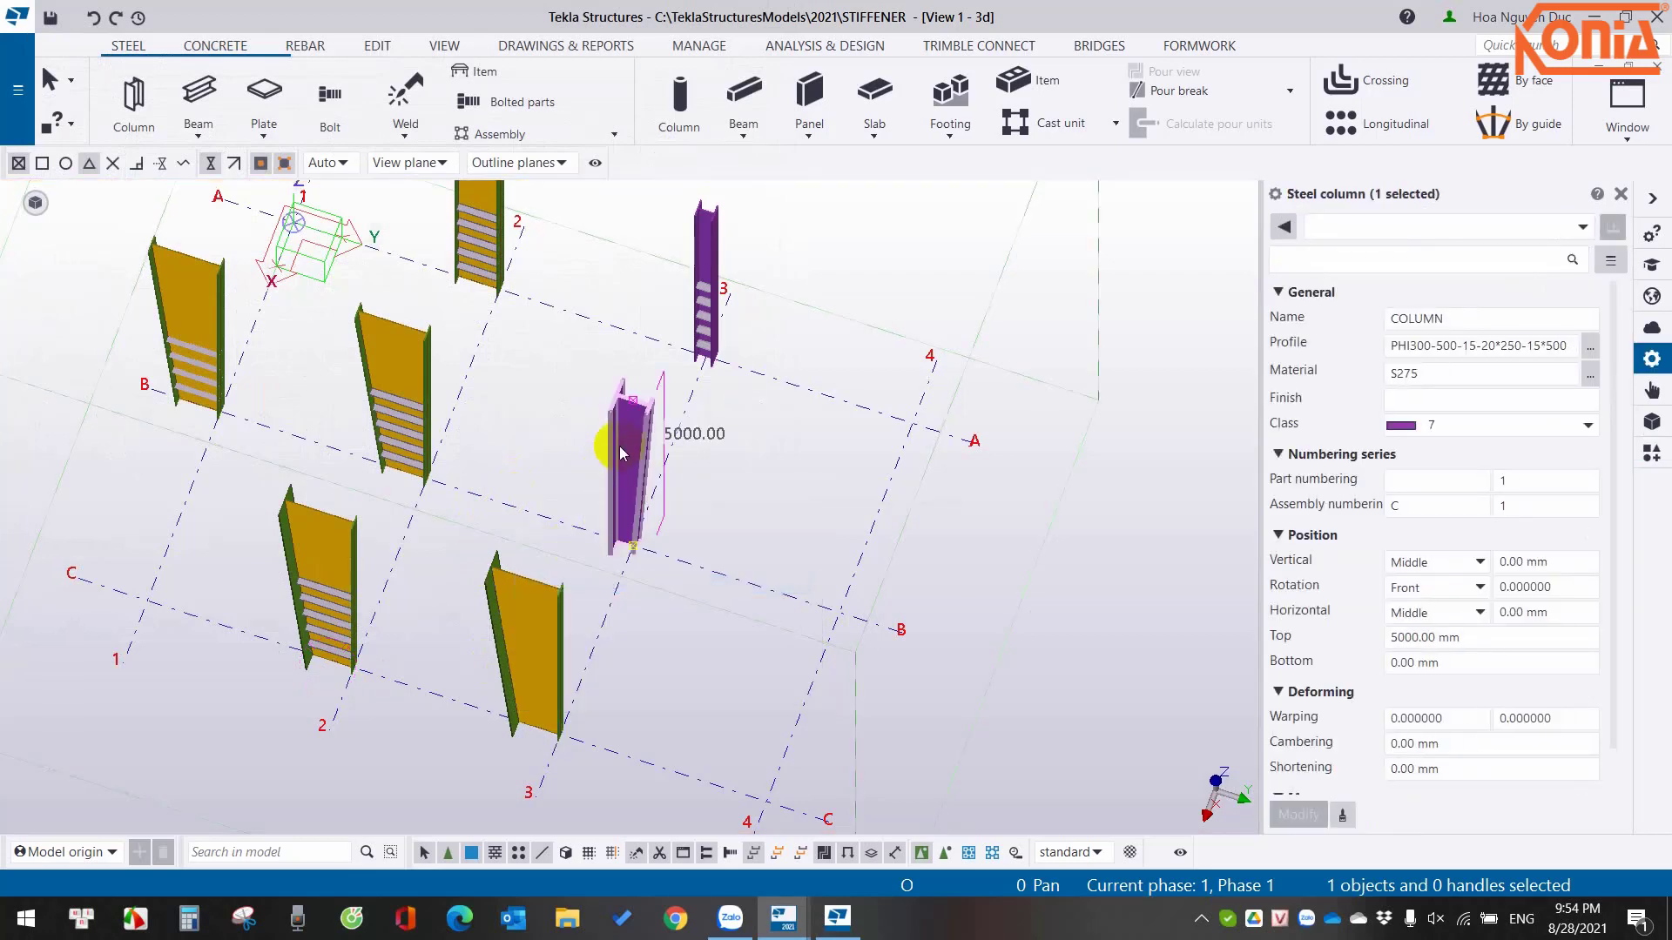
pyautogui.click(1590, 350)
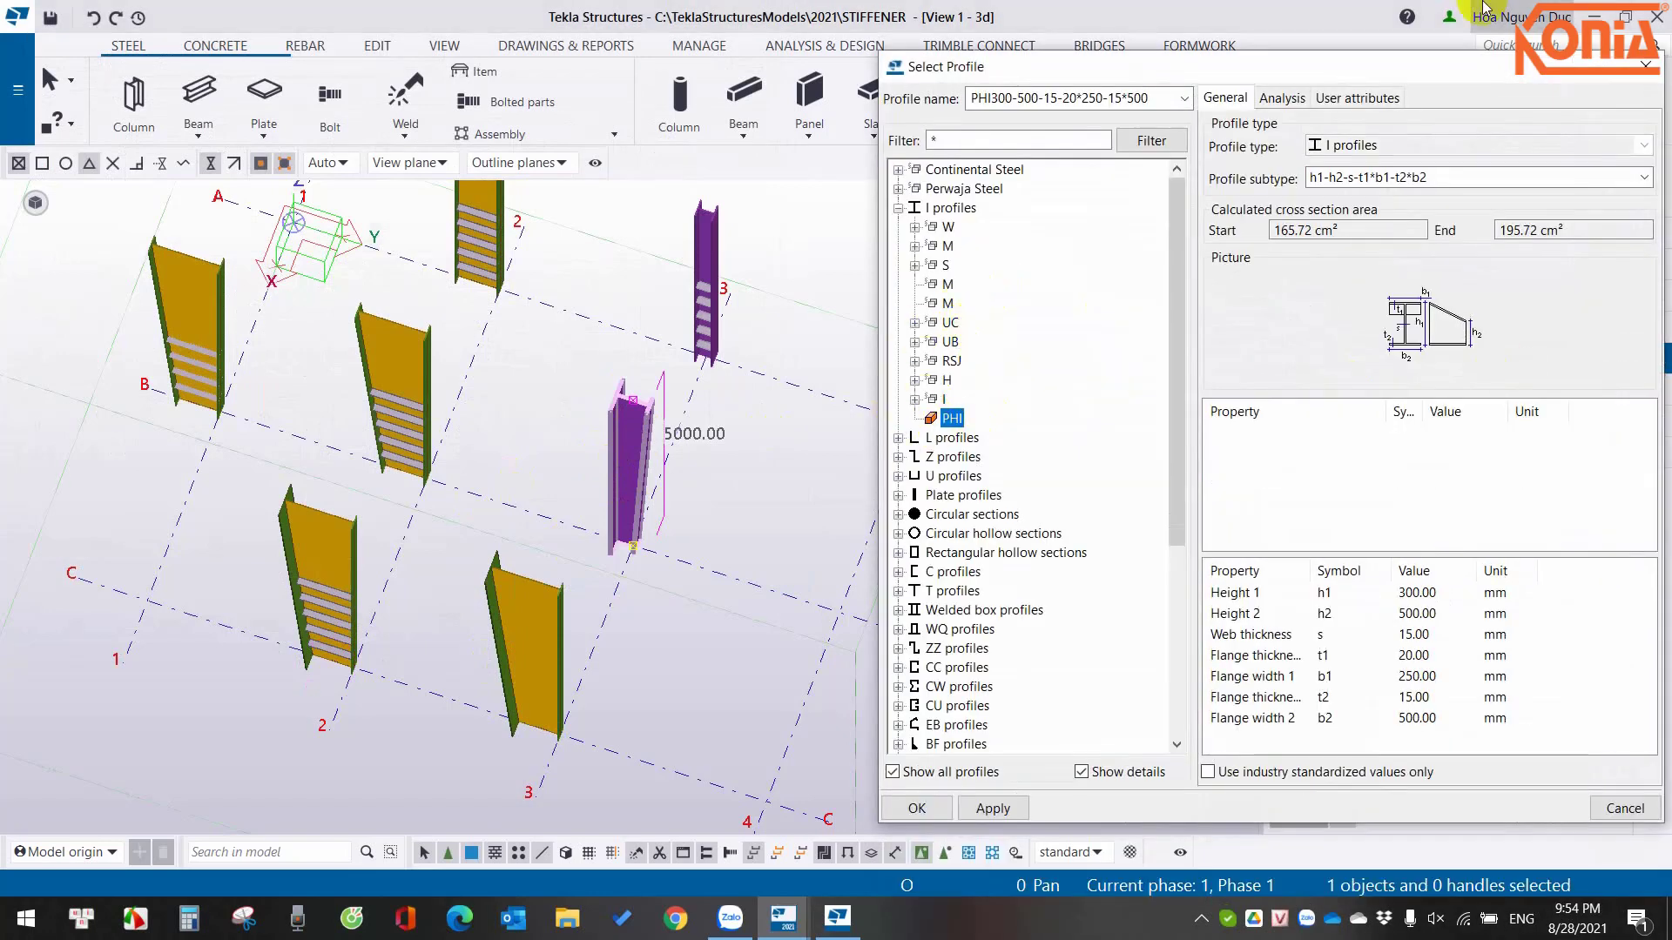
pyautogui.moveTo(1424, 65); pyautogui.dragTo(1271, 65)
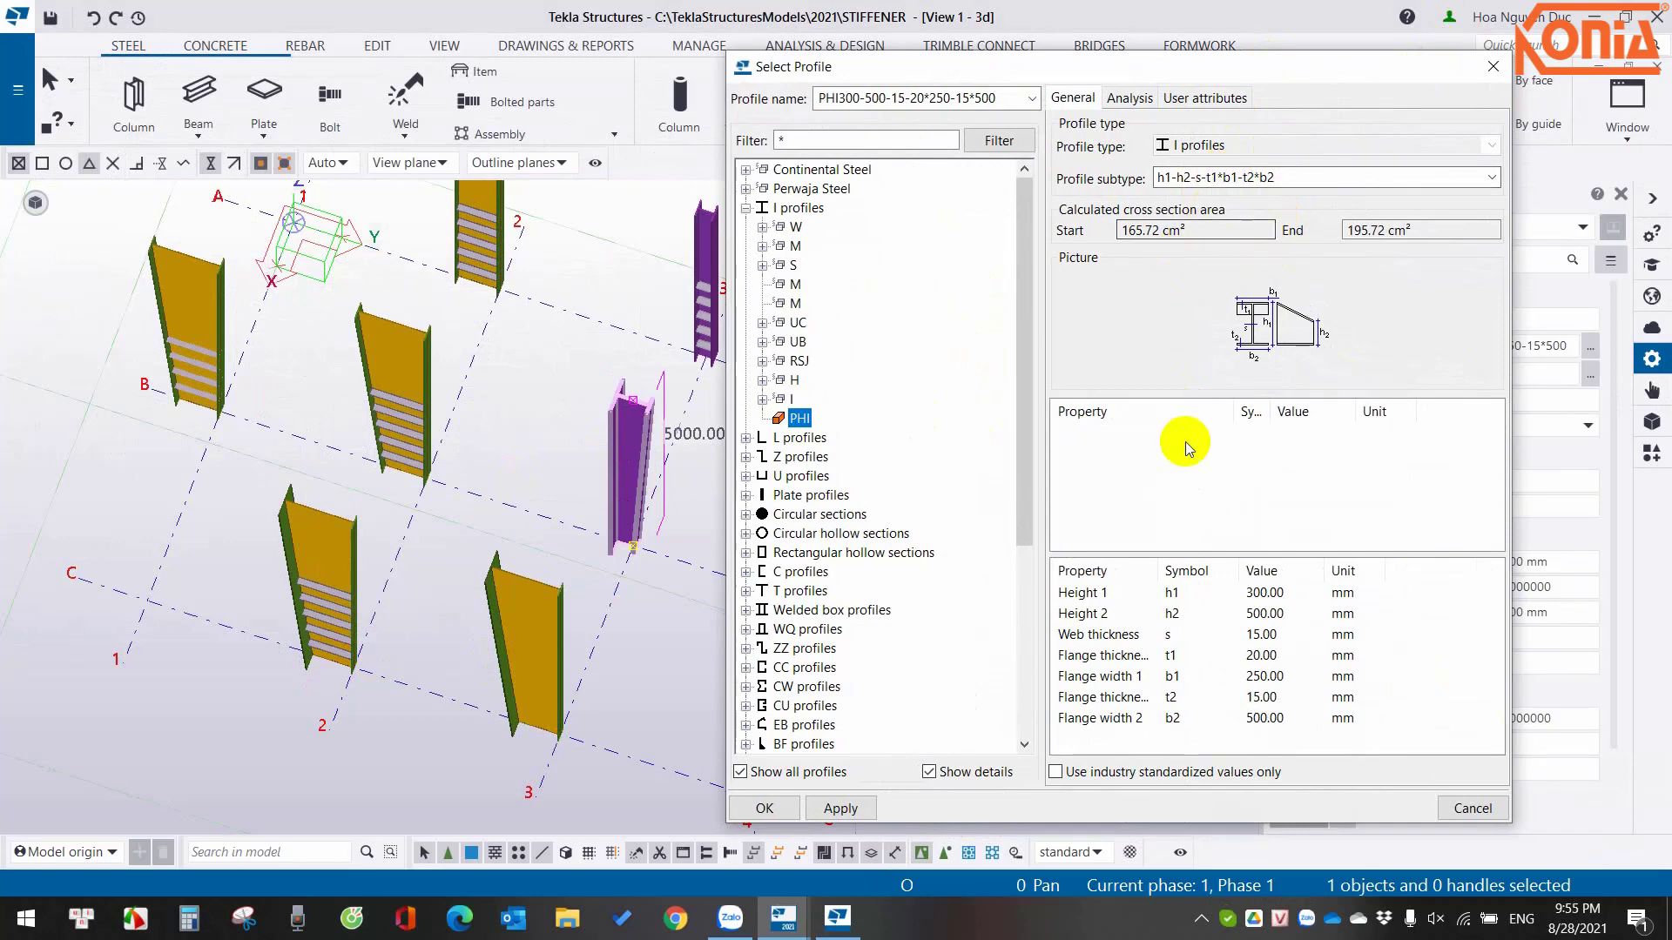
# Set the PHI profile to Height 1 600, Height 2 100, web 8, flange thickness 10.
pyautogui.click(1271, 593)
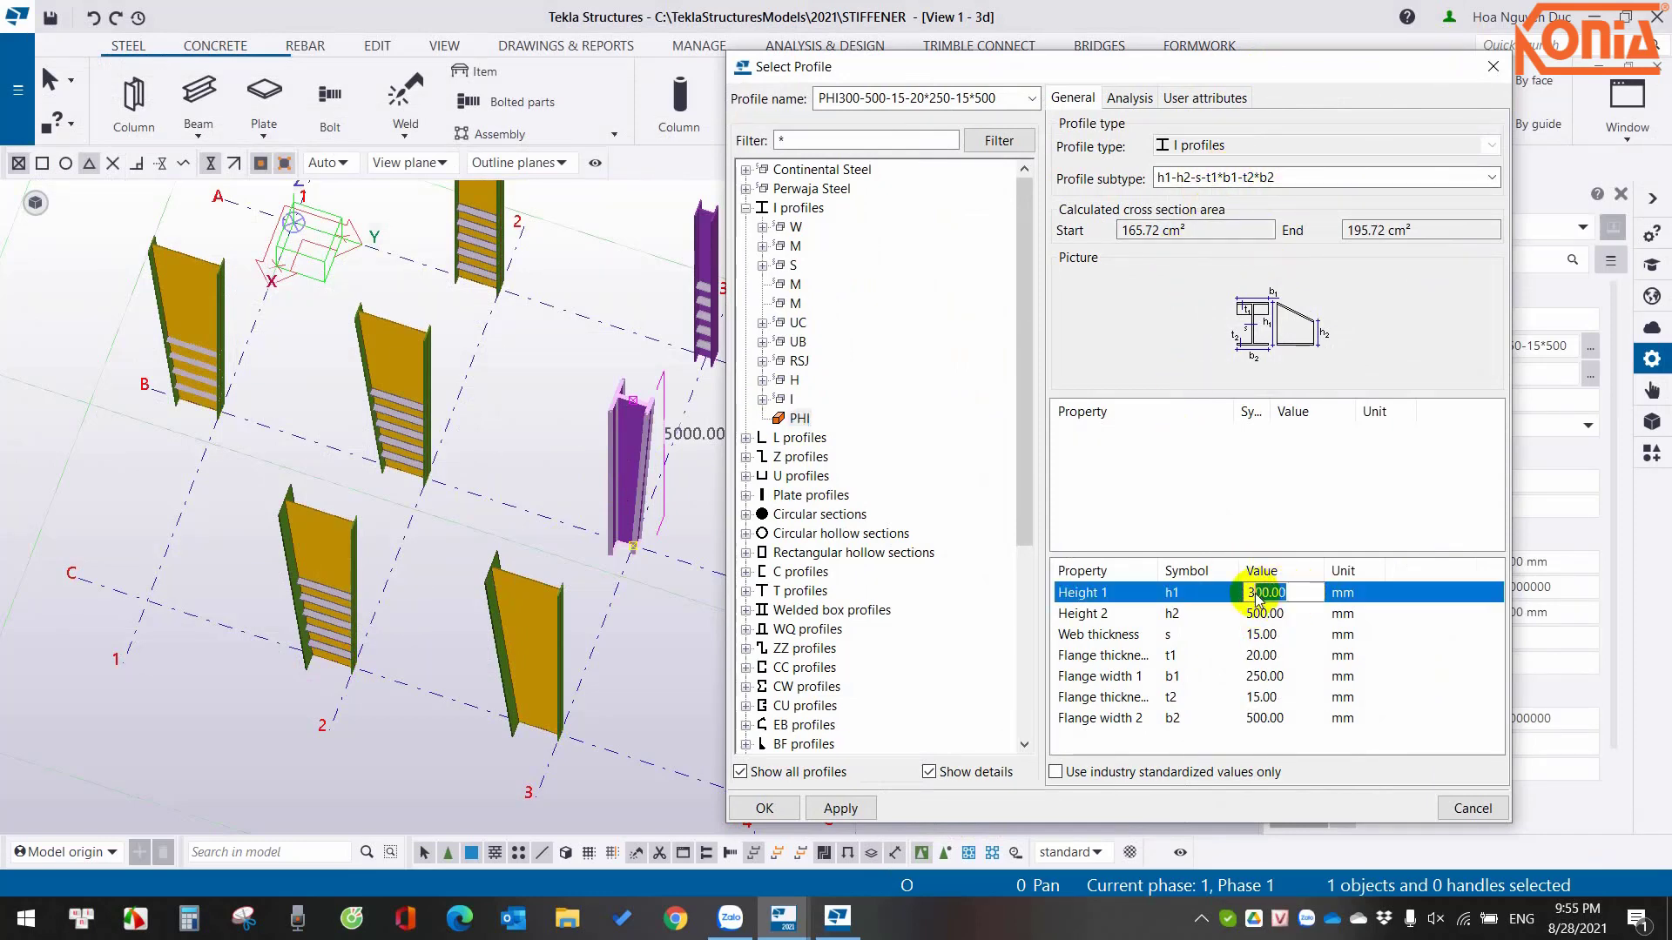
pyautogui.moveTo(1257, 597); pyautogui.dragTo(1218, 597)
pyautogui.write('600')
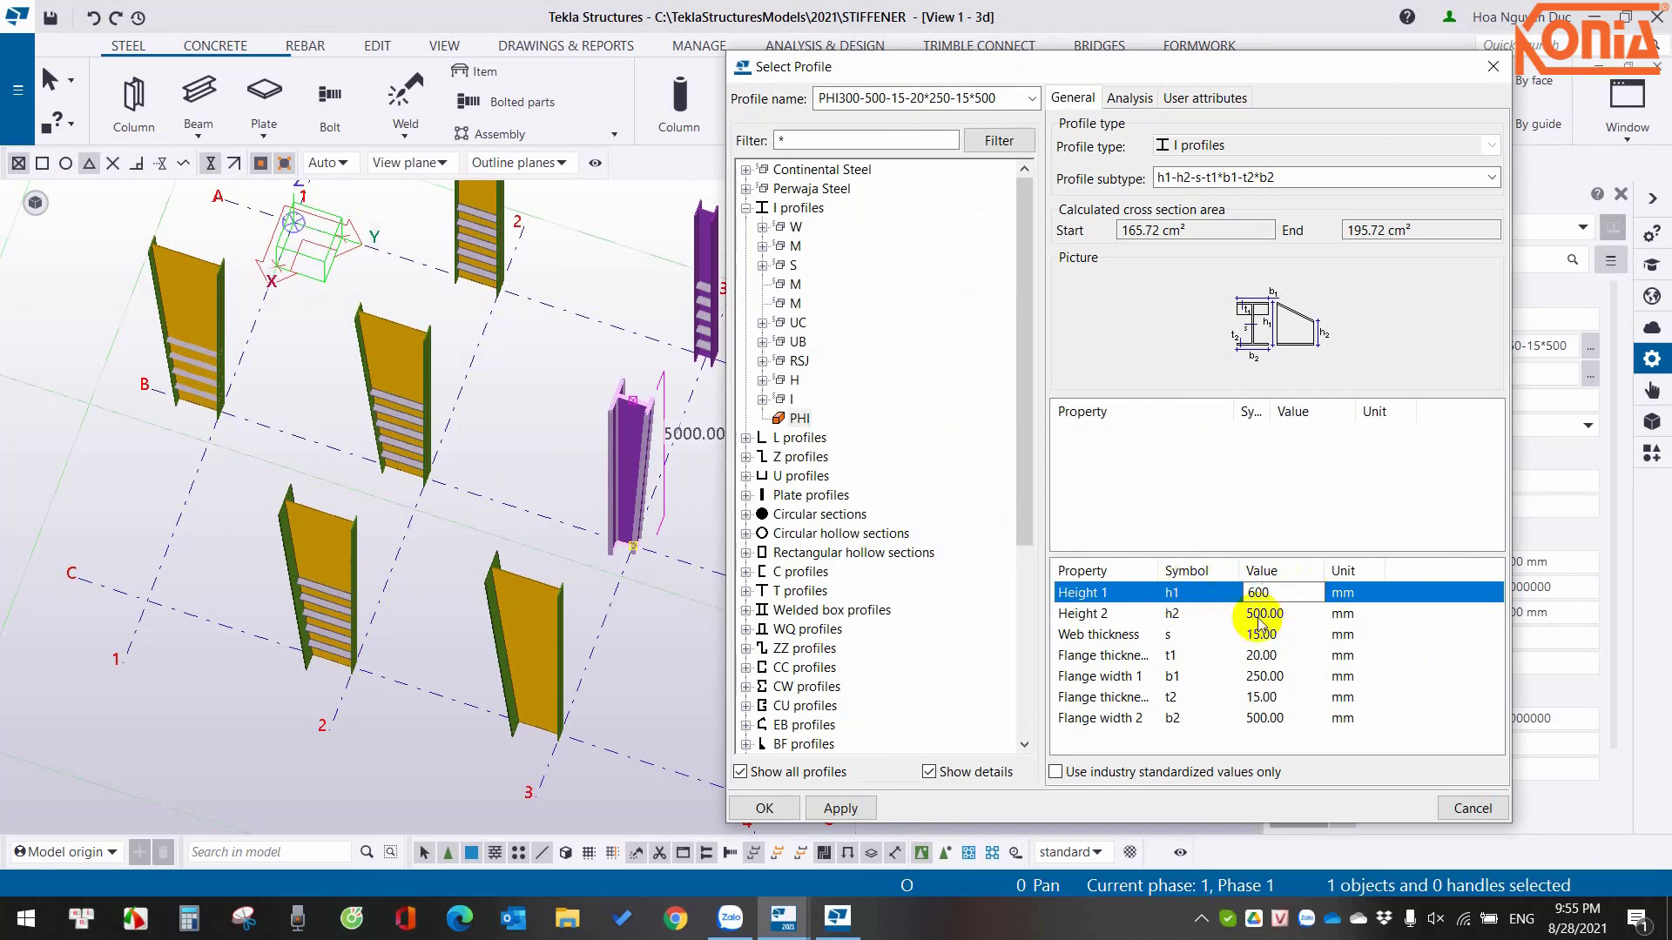
pyautogui.click(1259, 620)
pyautogui.write('1')
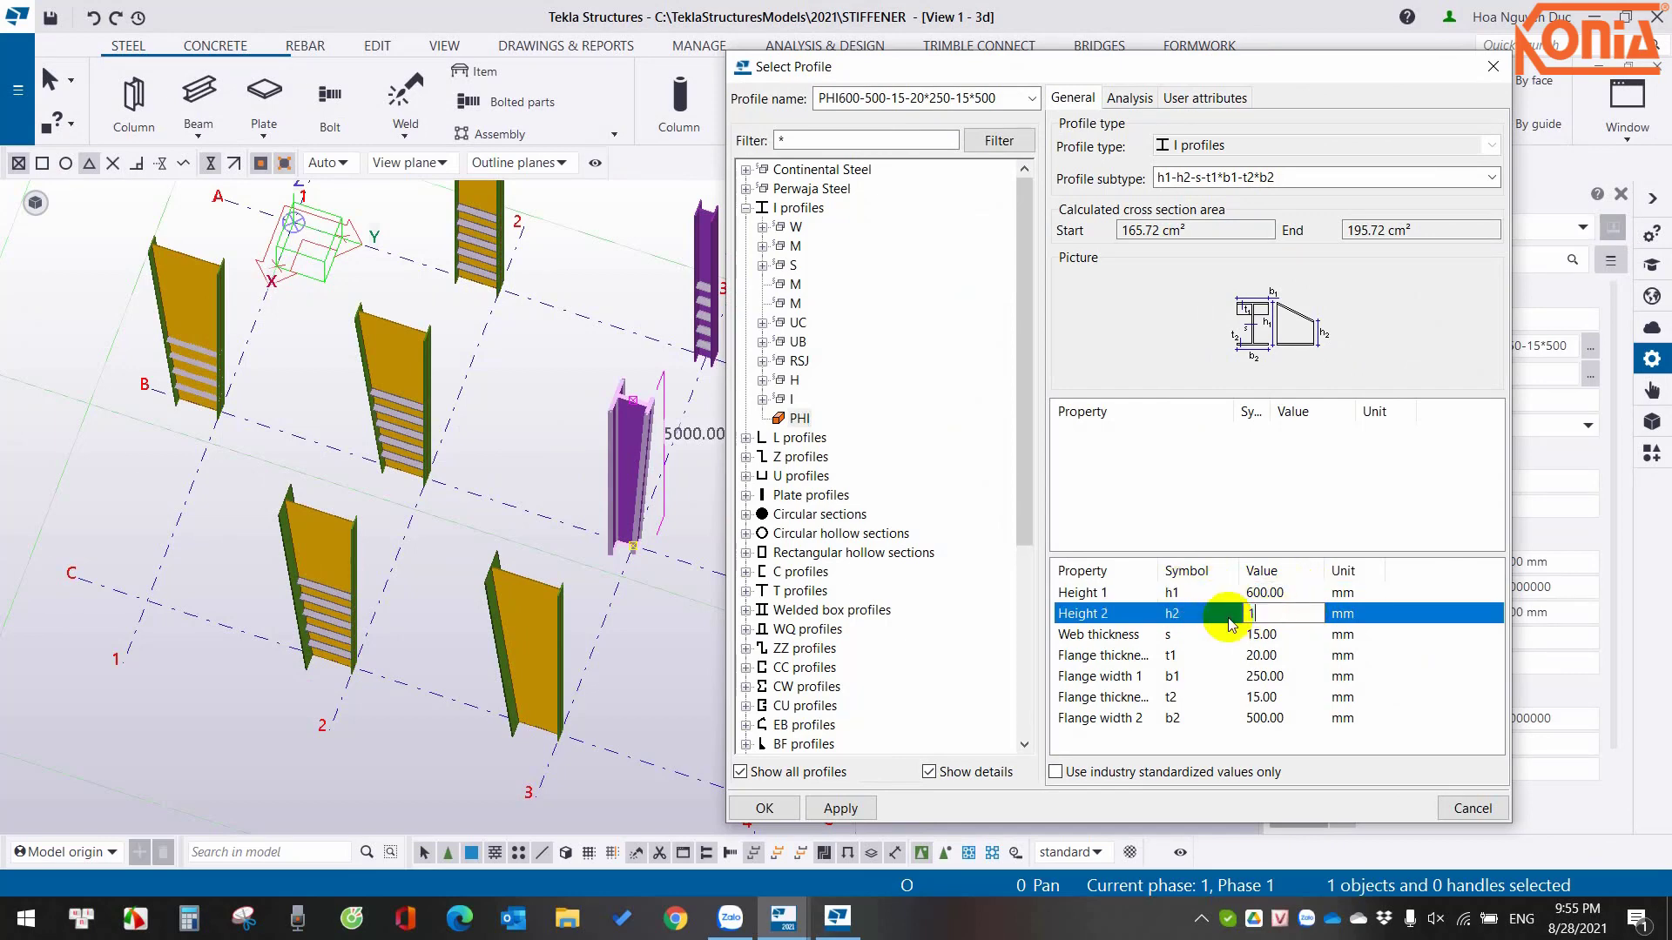
pyautogui.click(1258, 635)
pyautogui.write('8')
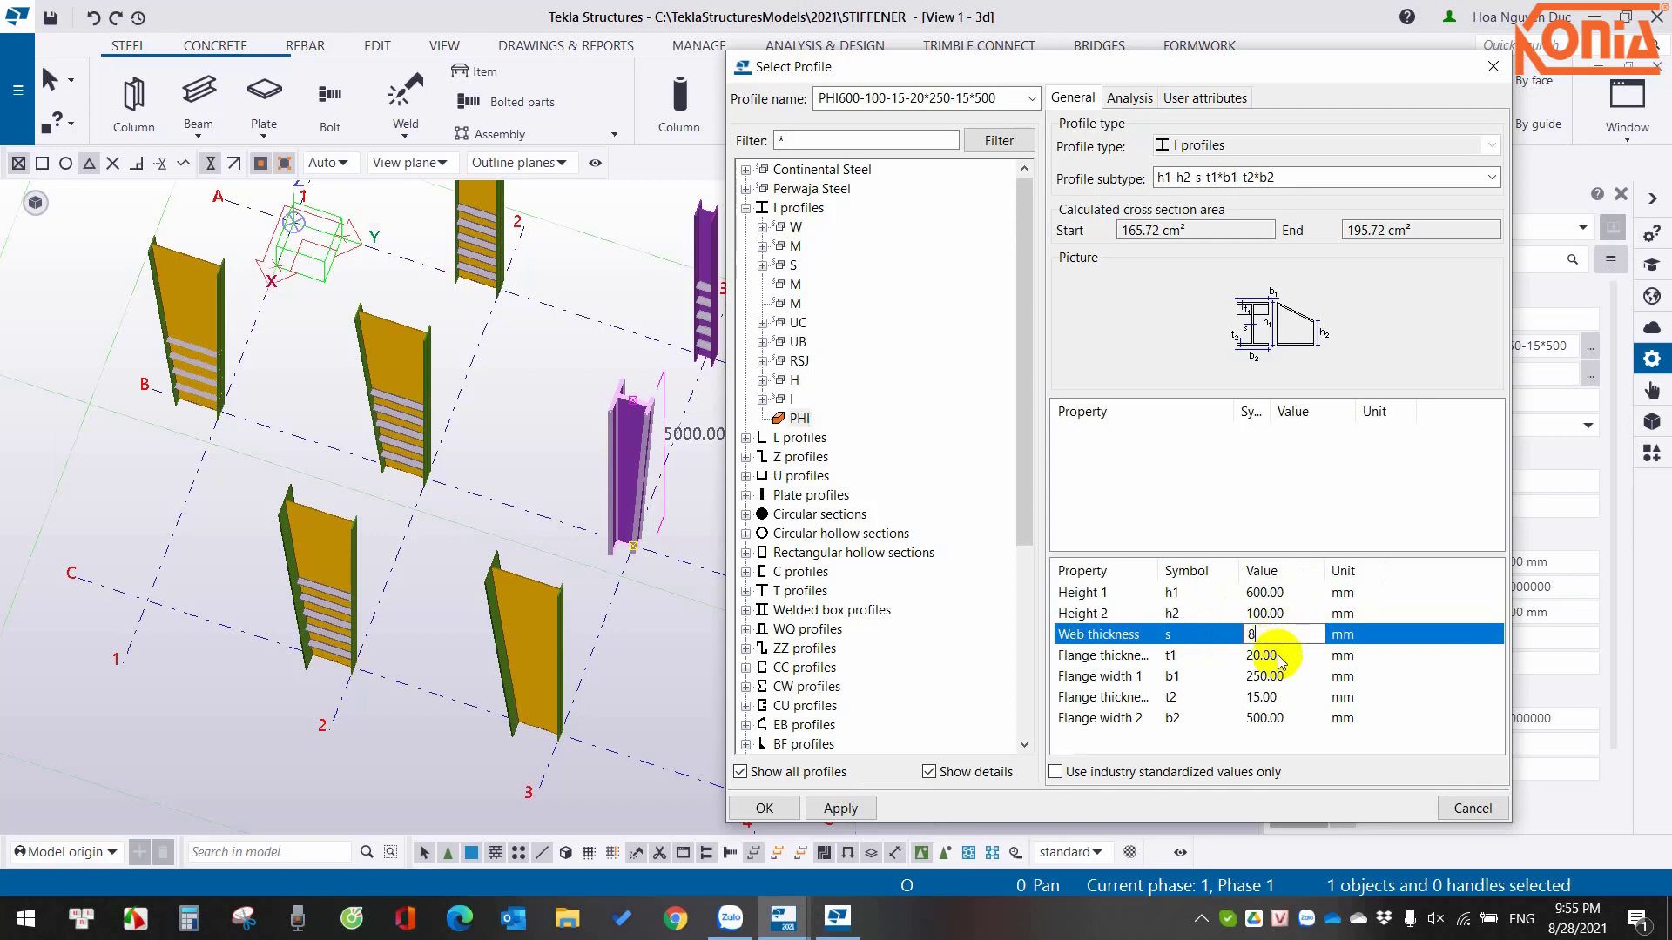
pyautogui.click(1277, 658)
pyautogui.write('10')
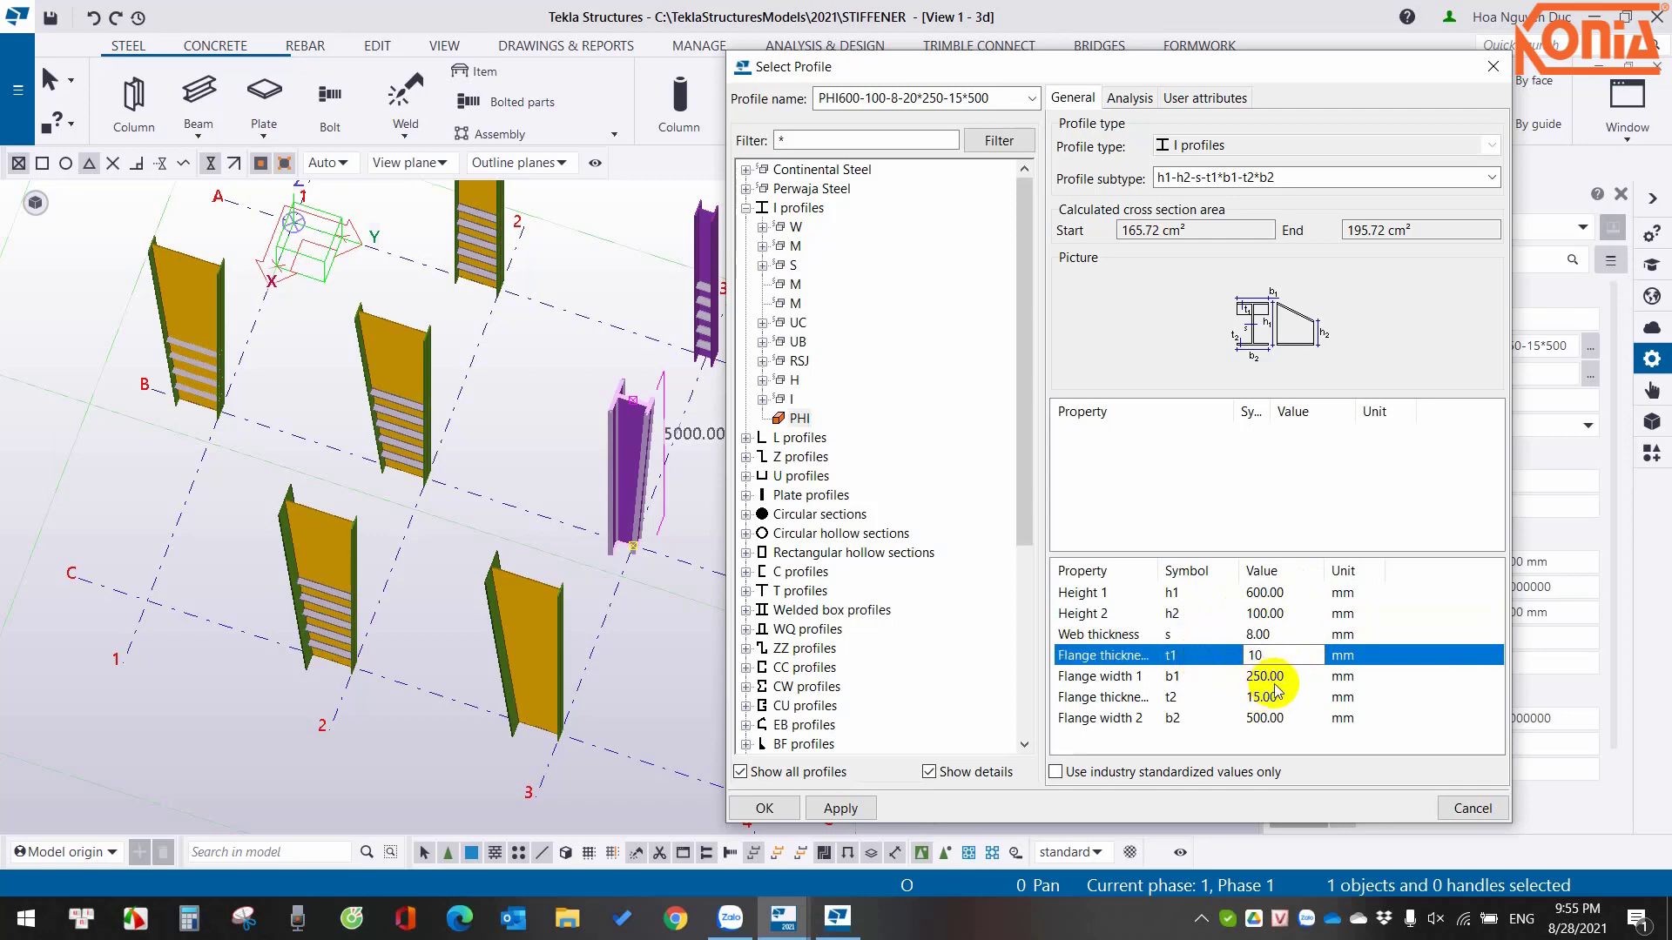
pyautogui.click(1277, 692)
pyautogui.write('10')
# Set Flange width 1 to 200 and Flange width 2 to 500, and apply to the column.
pyautogui.click(1280, 682)
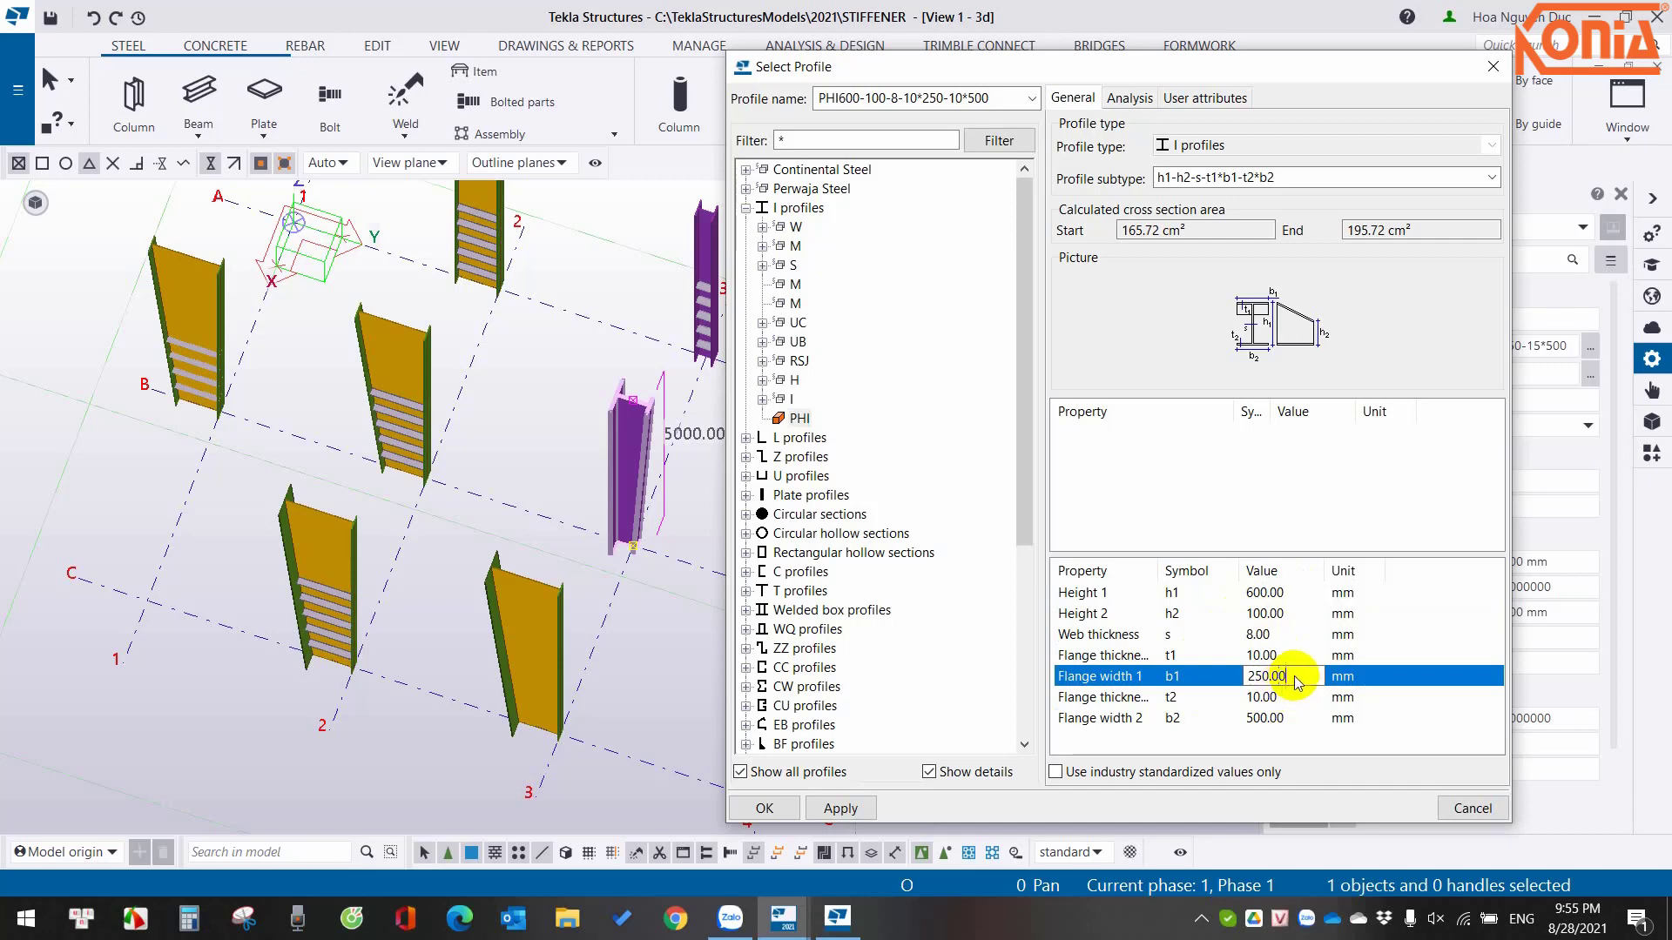
pyautogui.moveTo(1299, 682); pyautogui.dragTo(1232, 681)
pyautogui.write('0')
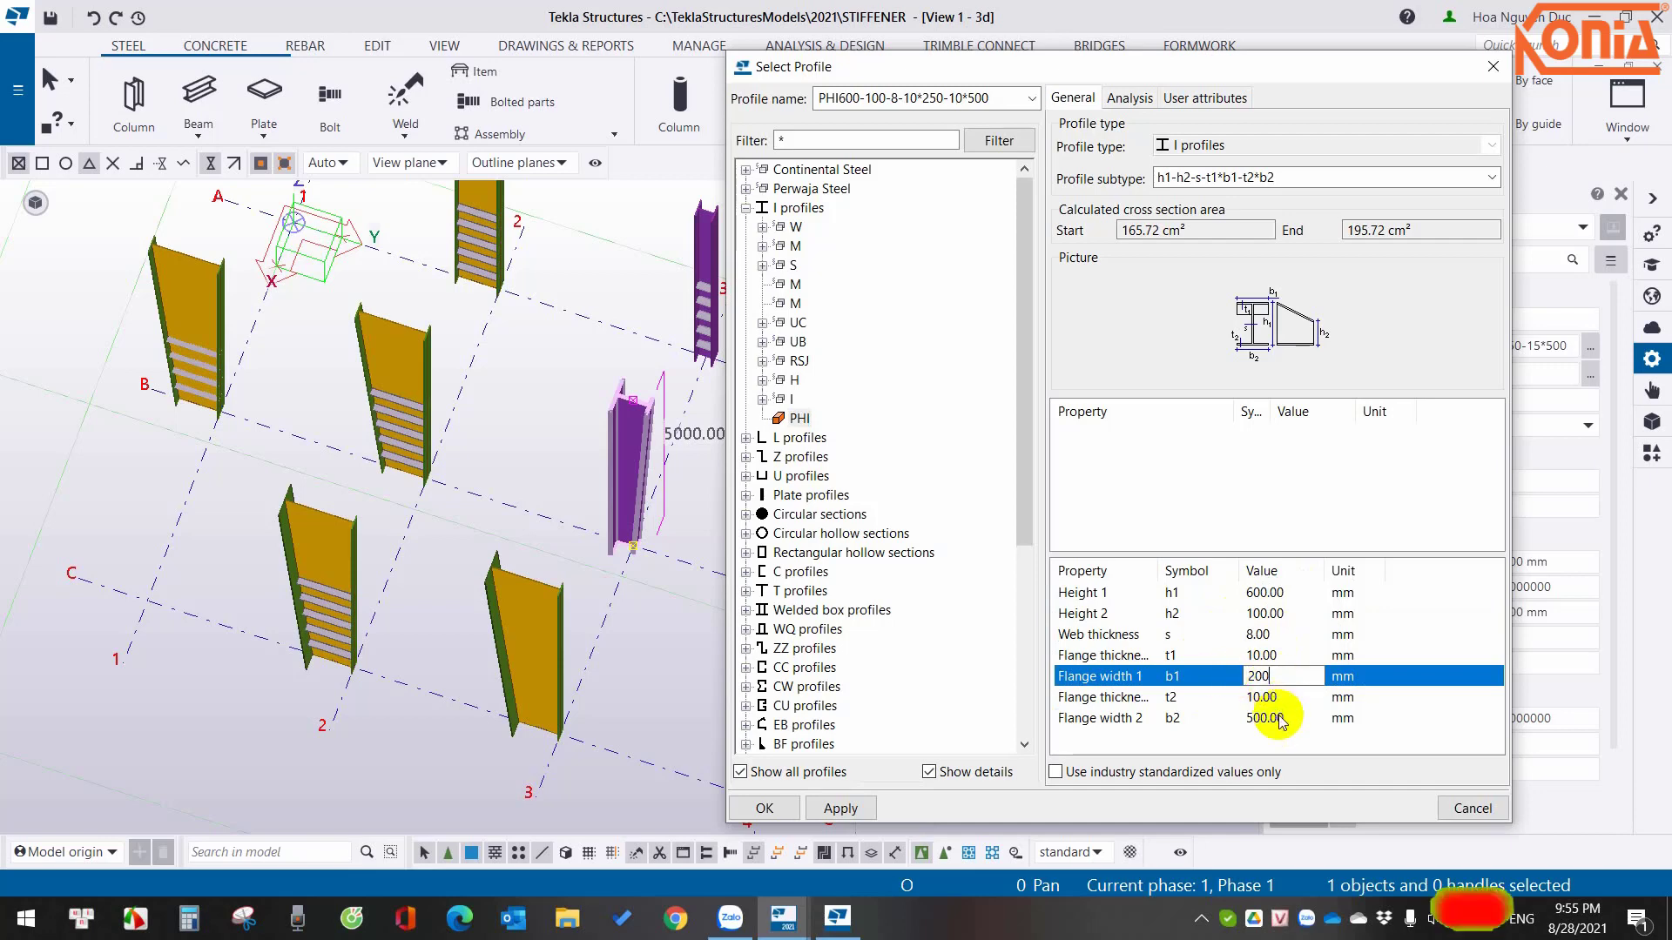
pyautogui.click(1269, 717)
pyautogui.write('200')
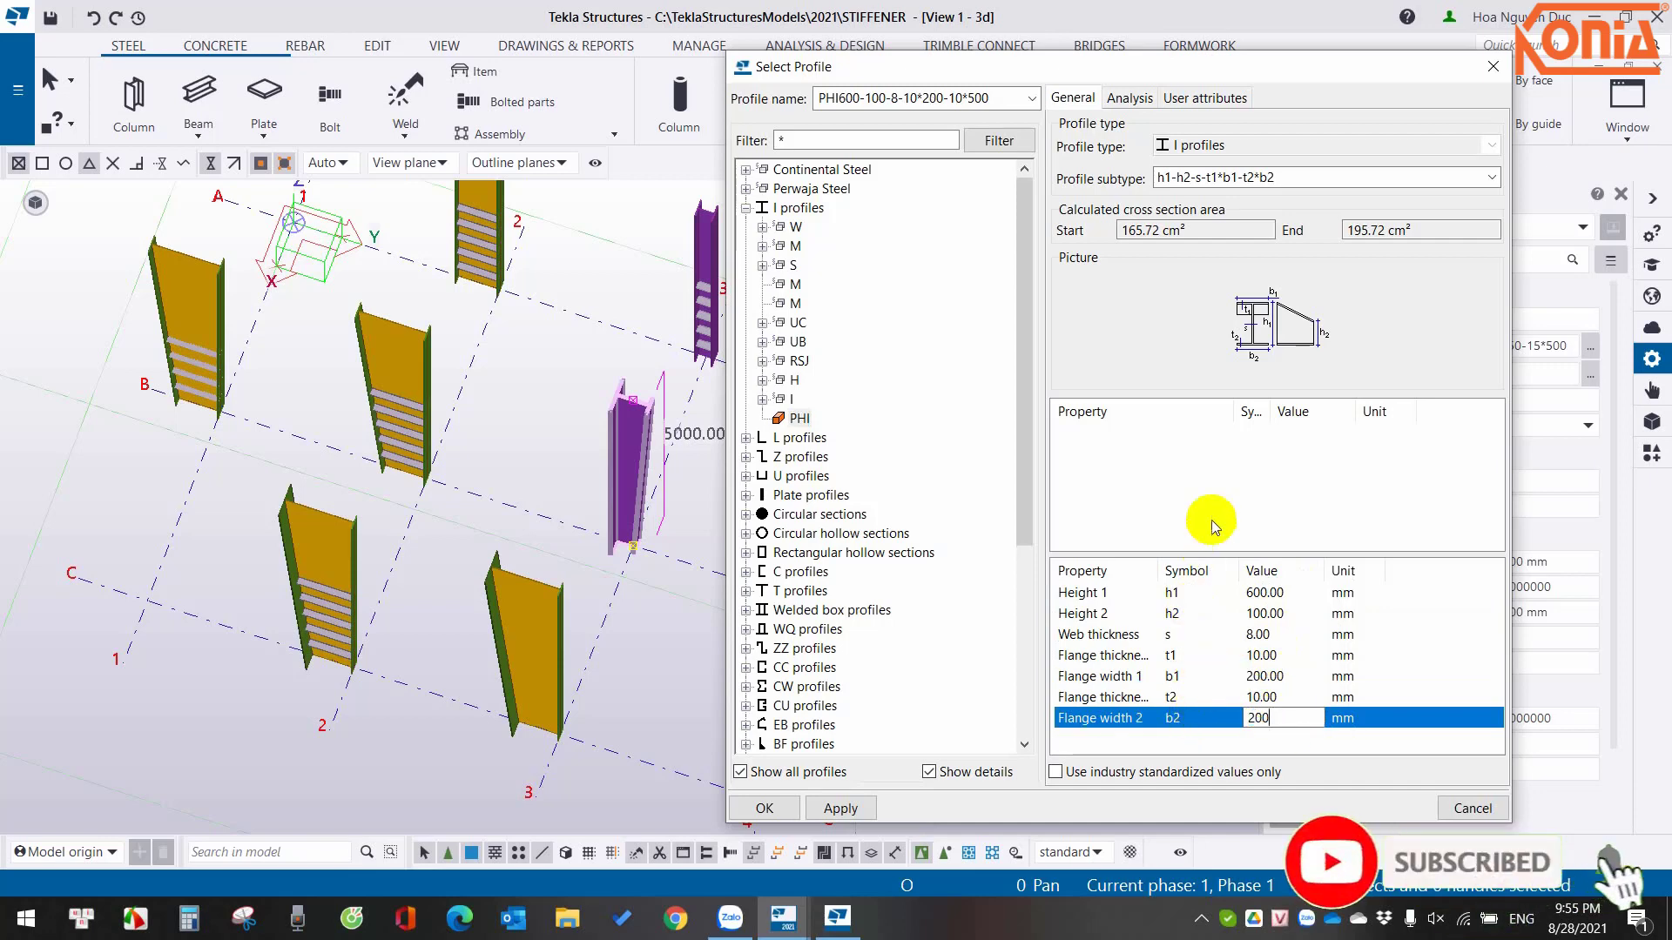
pyautogui.doubleClick(1285, 721)
pyautogui.write('500')
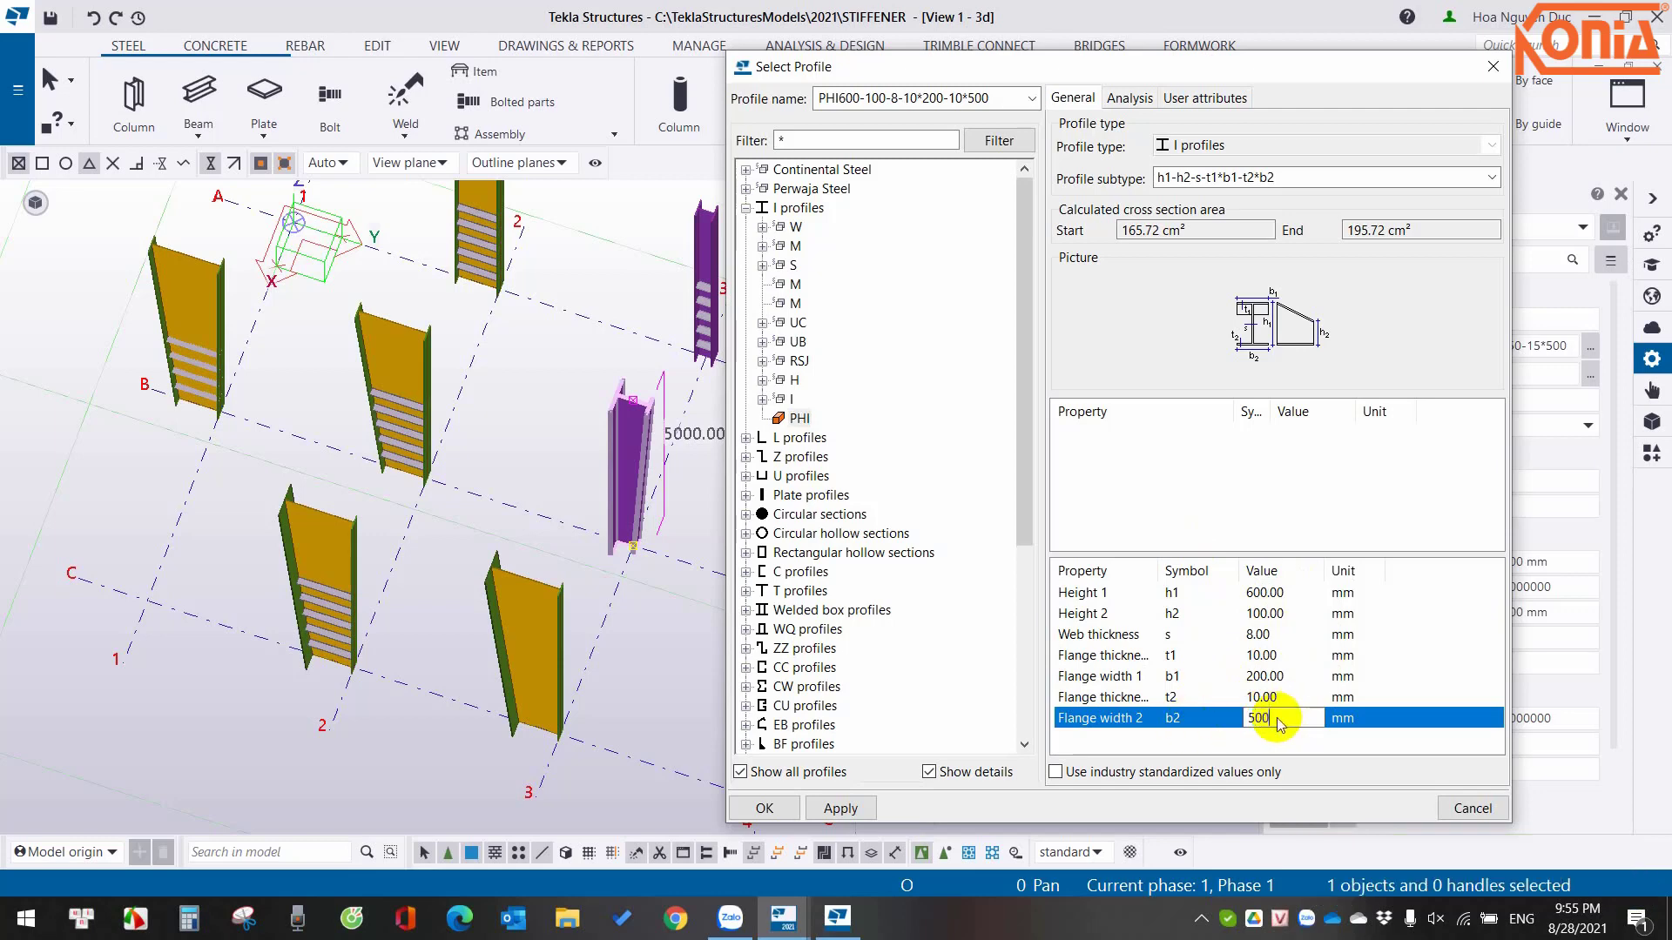
pyautogui.click(840, 808)
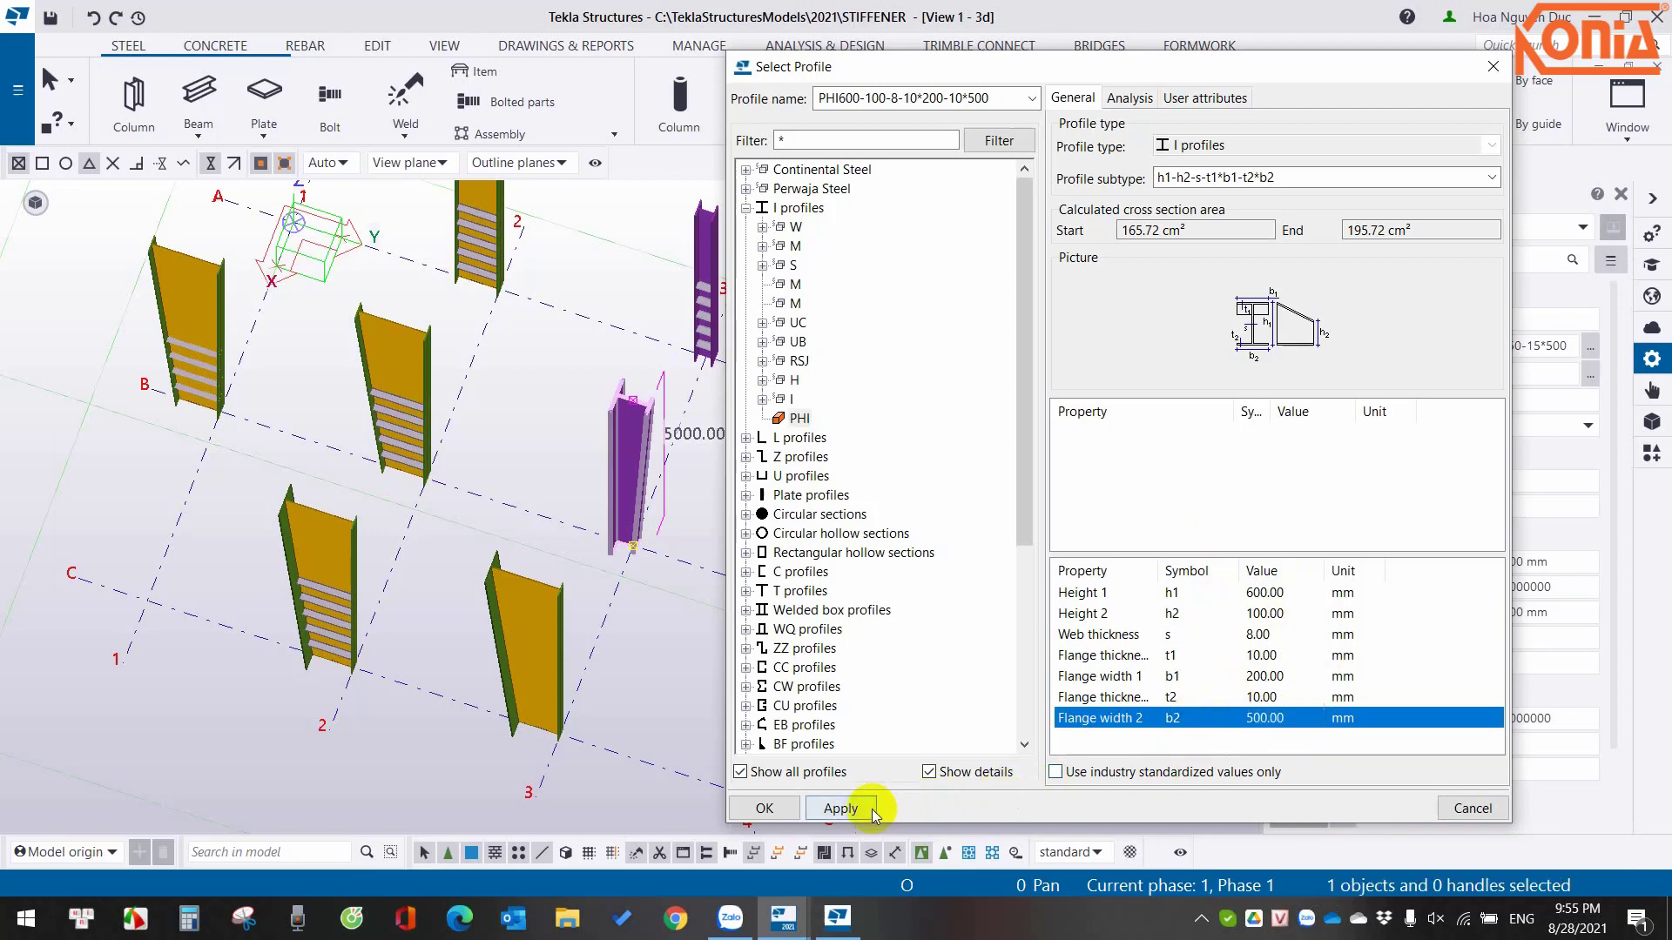
pyautogui.click(761, 808)
pyautogui.click(1298, 814)
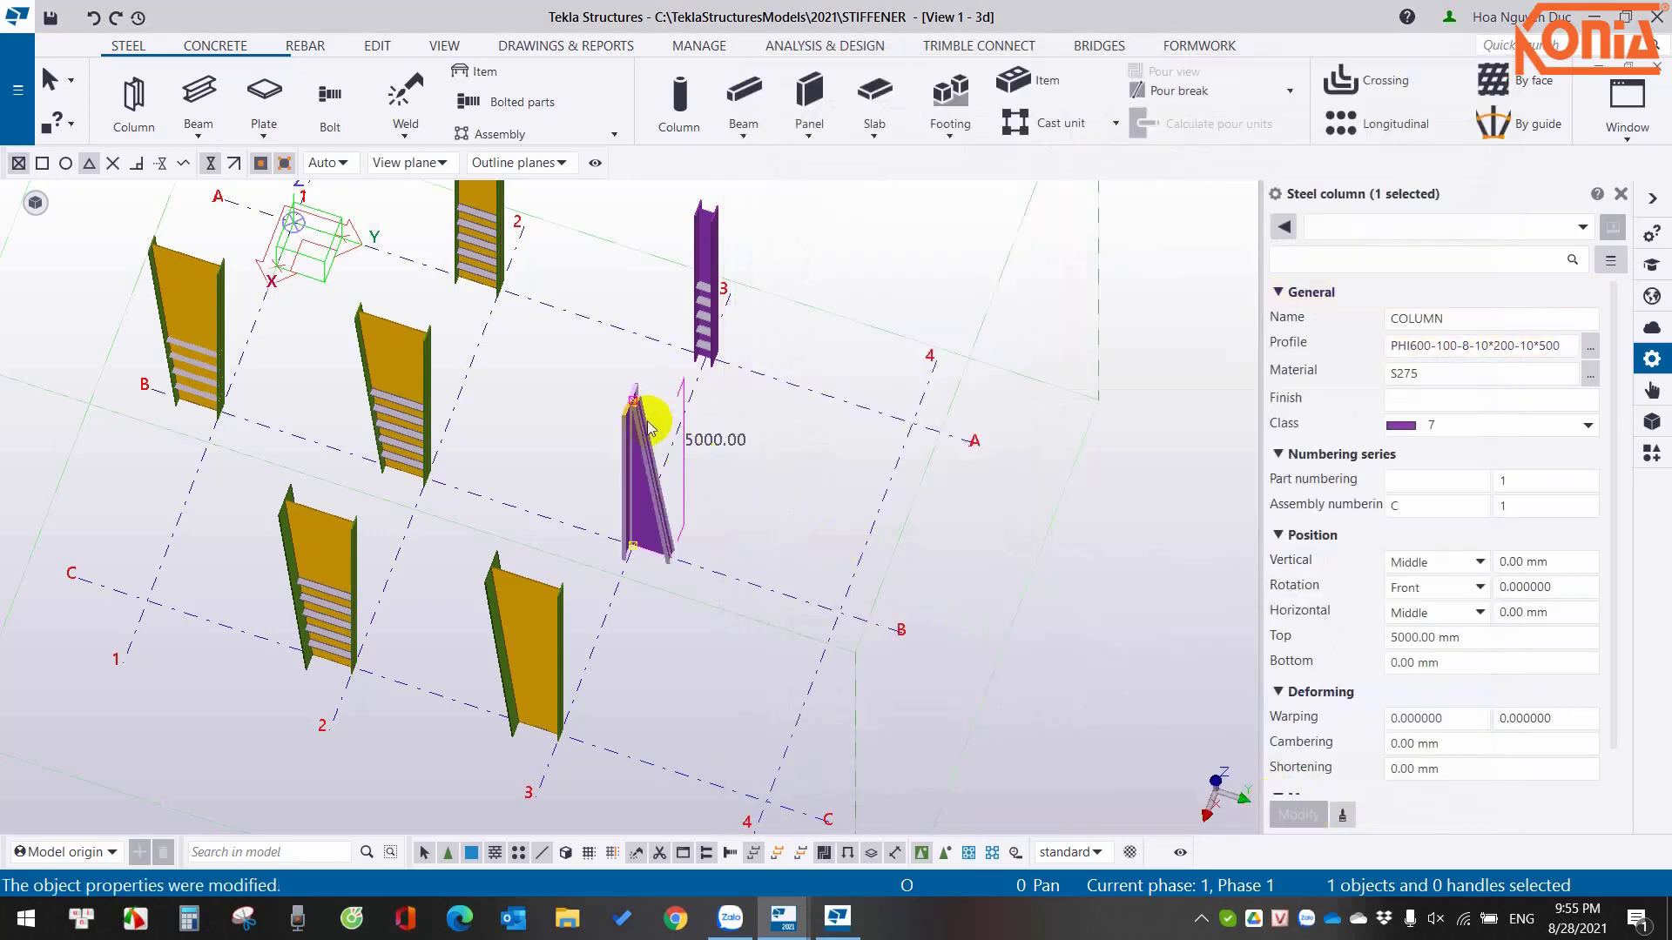
# Change the column profile's Height 2 to 1000 and apply it.
pyautogui.scroll(5, 647, 427)
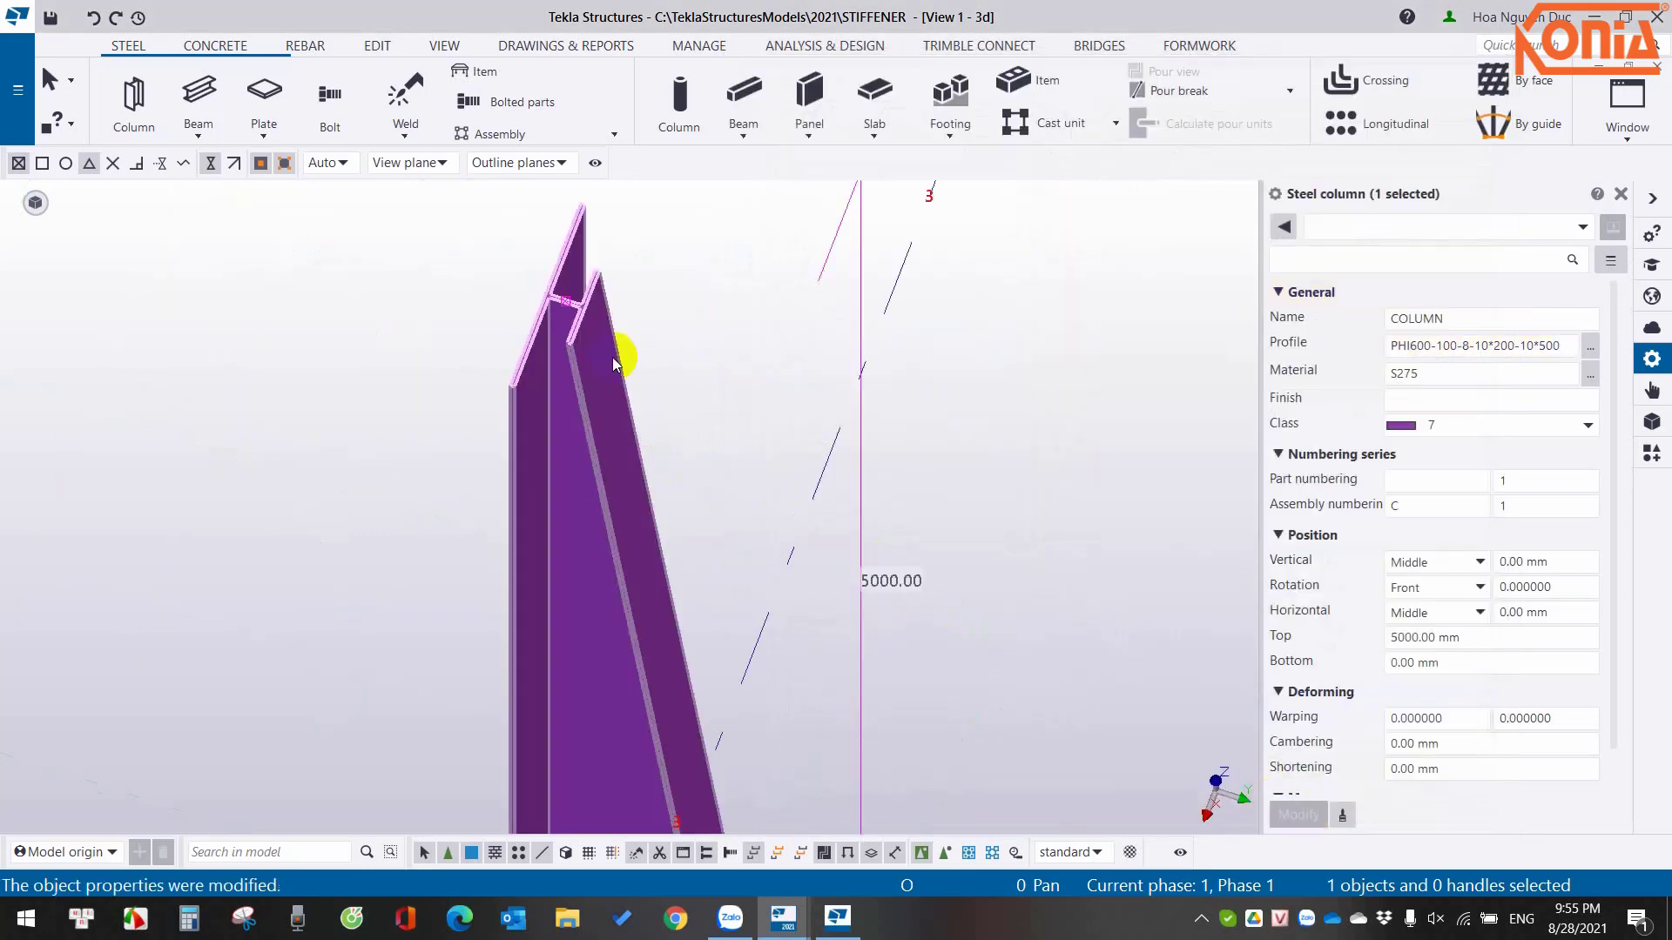
pyautogui.click(1589, 347)
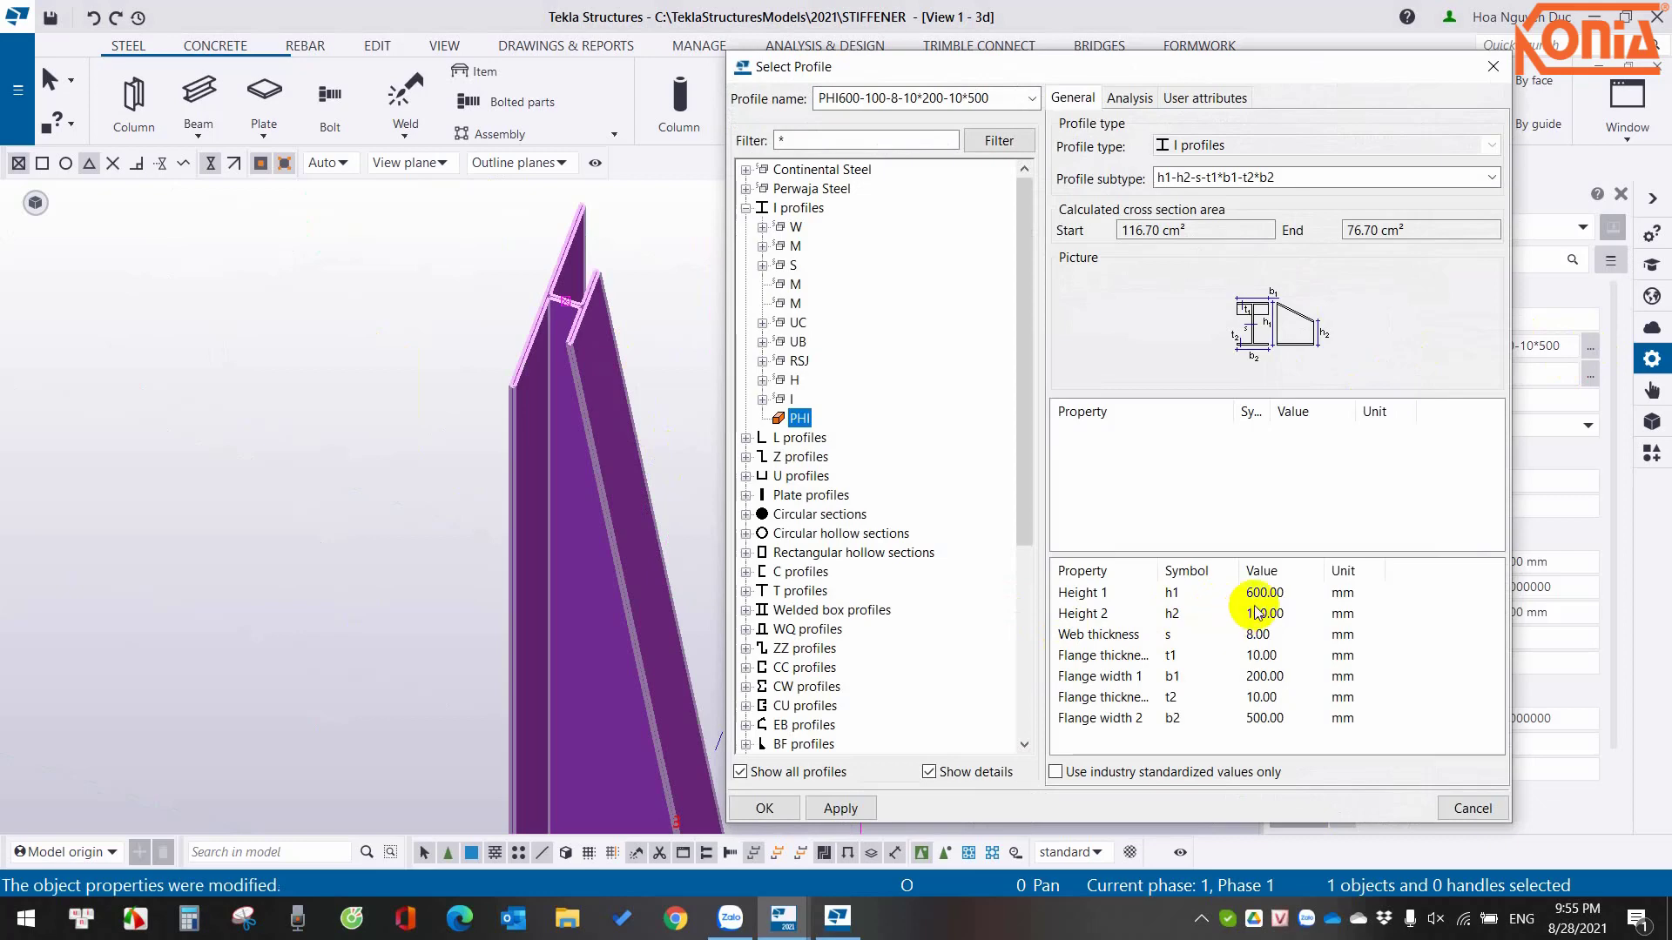
pyautogui.click(1265, 617)
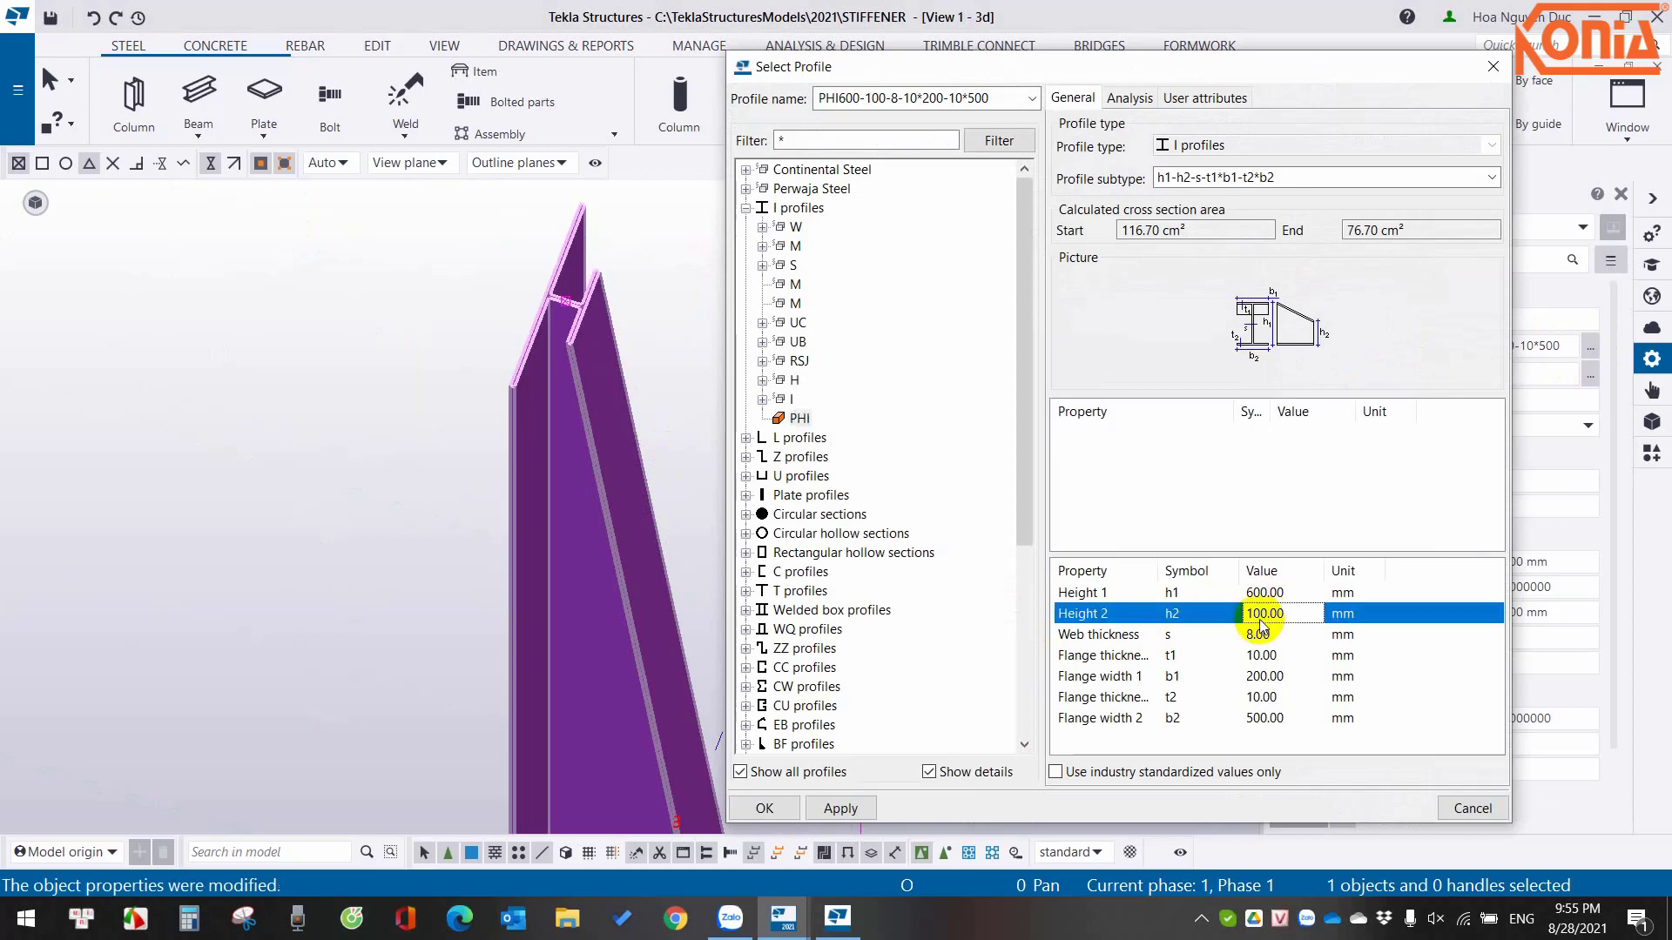
pyautogui.click(842, 808)
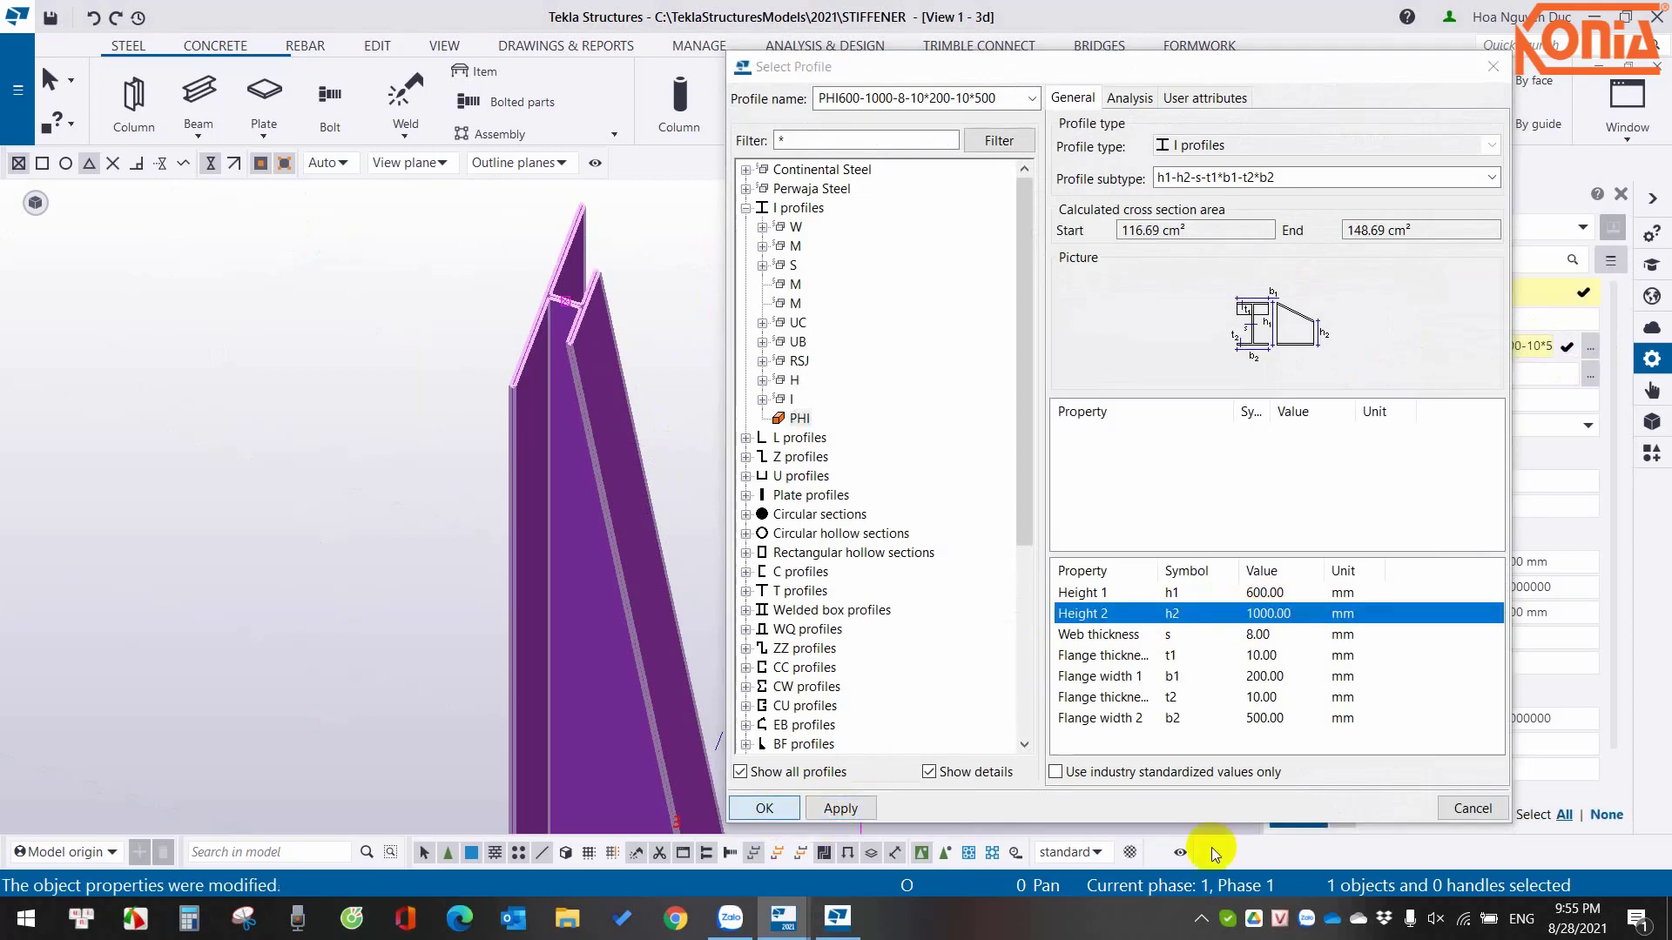
pyautogui.click(765, 808)
# Set the purple column's rotation to Back.
pyautogui.scroll(-3, 855, 447)
pyautogui.scroll(-2, 895, 428)
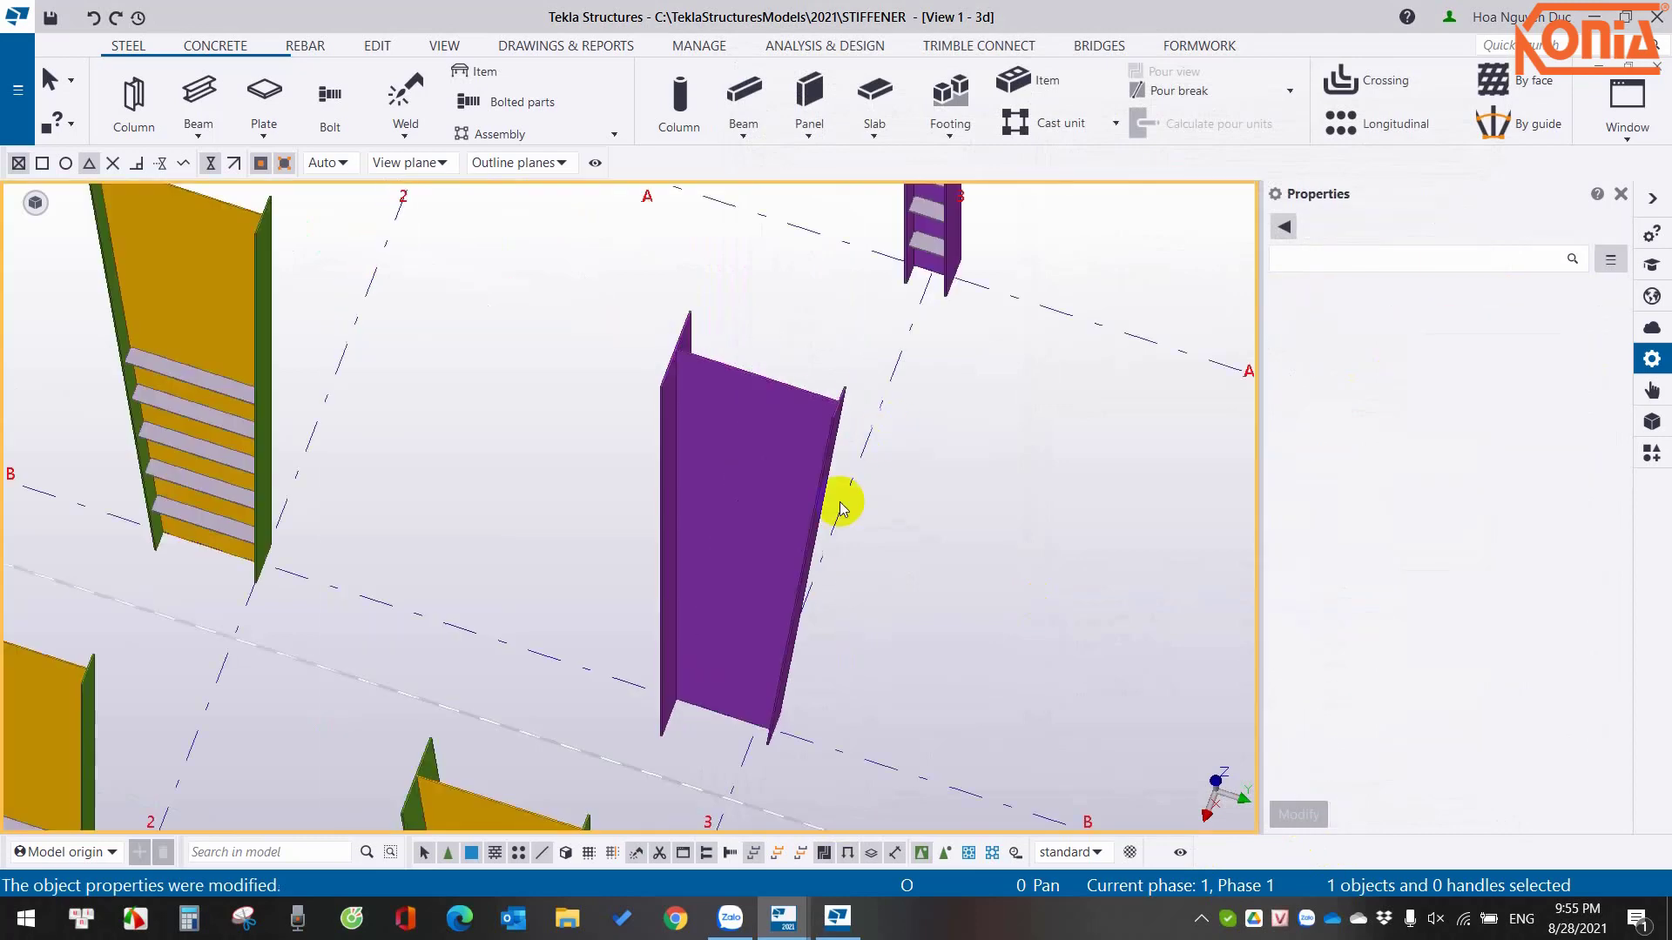
pyautogui.click(747, 561)
pyautogui.scroll(-2, 749, 577)
pyautogui.scroll(2, 745, 573)
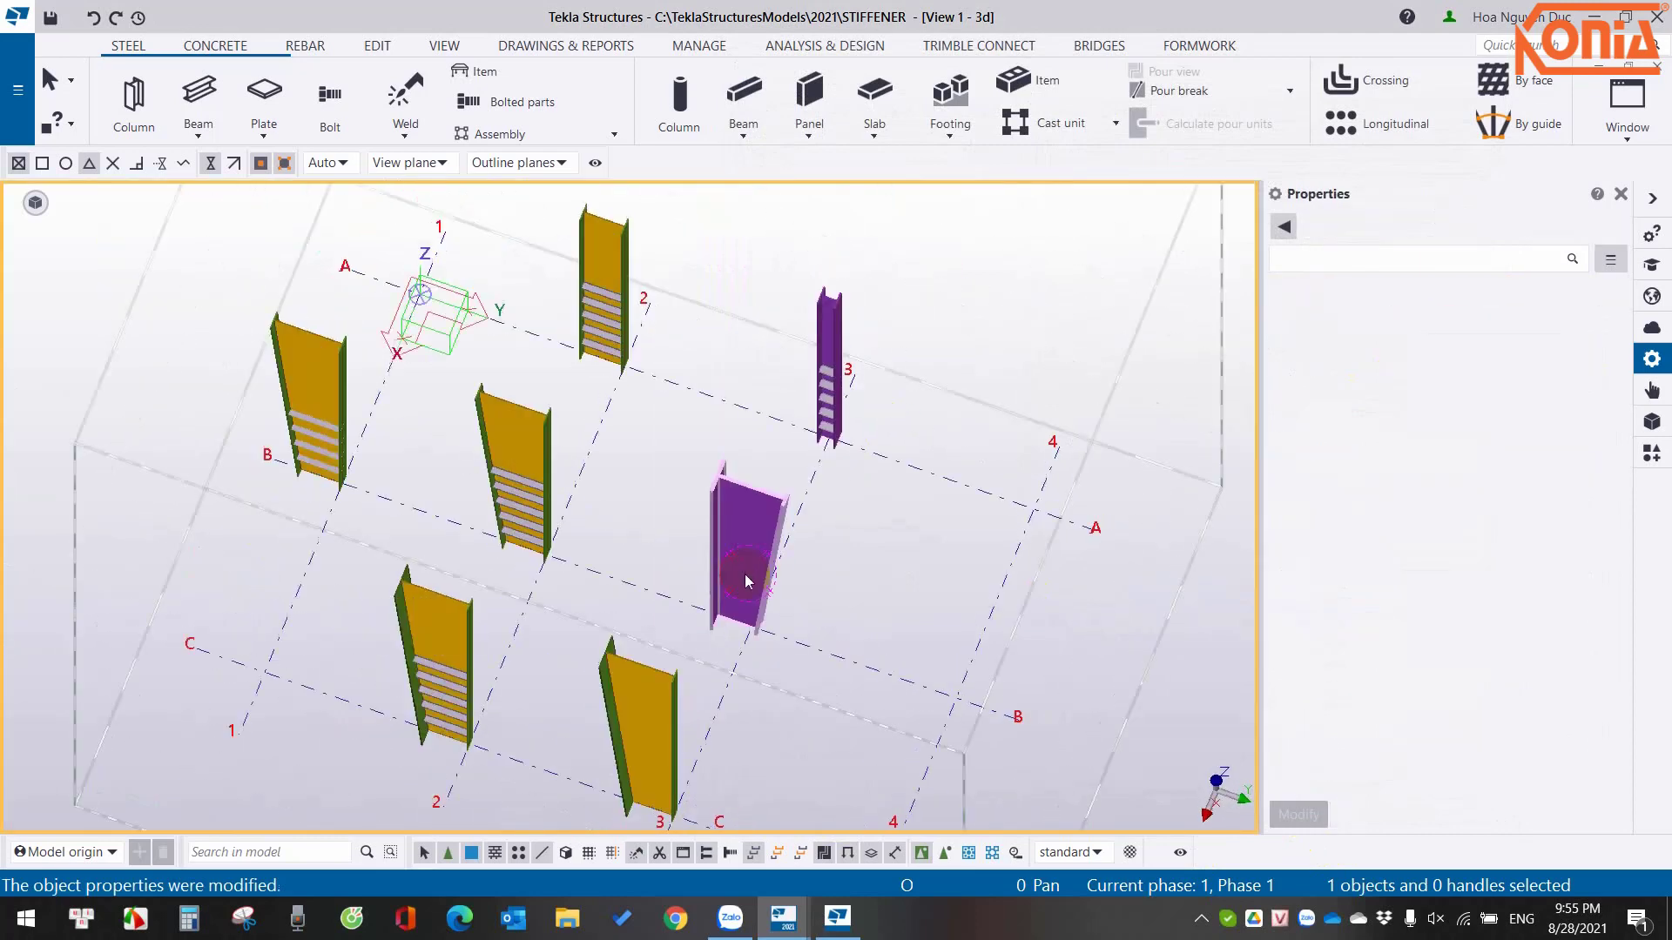
pyautogui.click(748, 557)
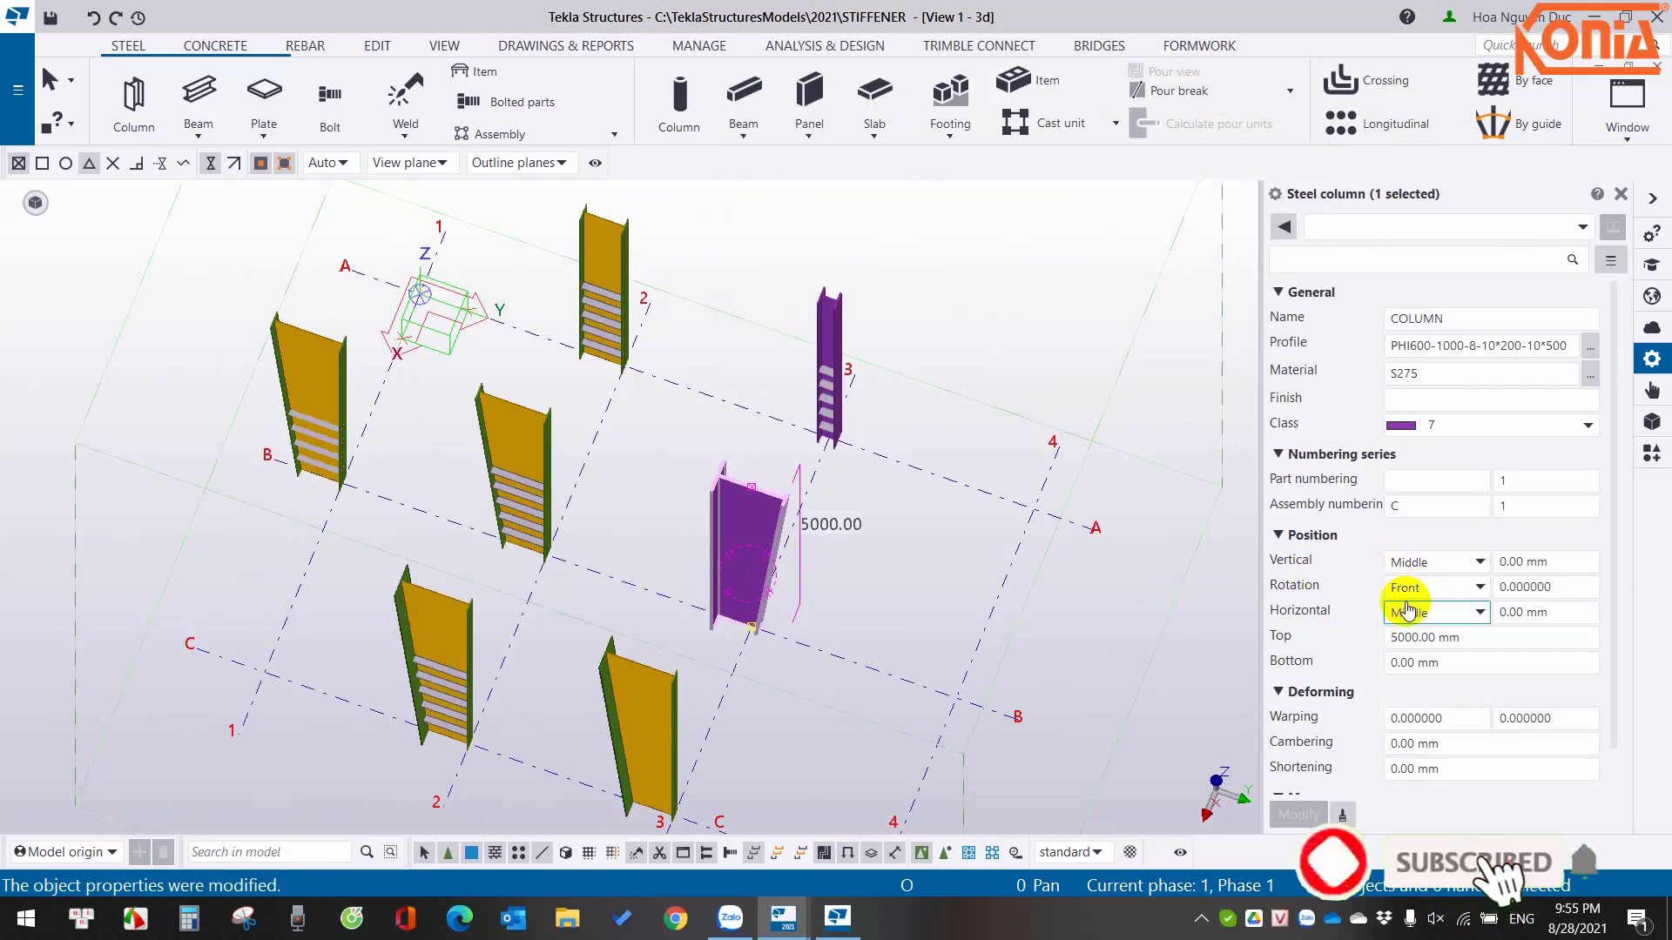
pyautogui.click(1404, 589)
pyautogui.click(1419, 638)
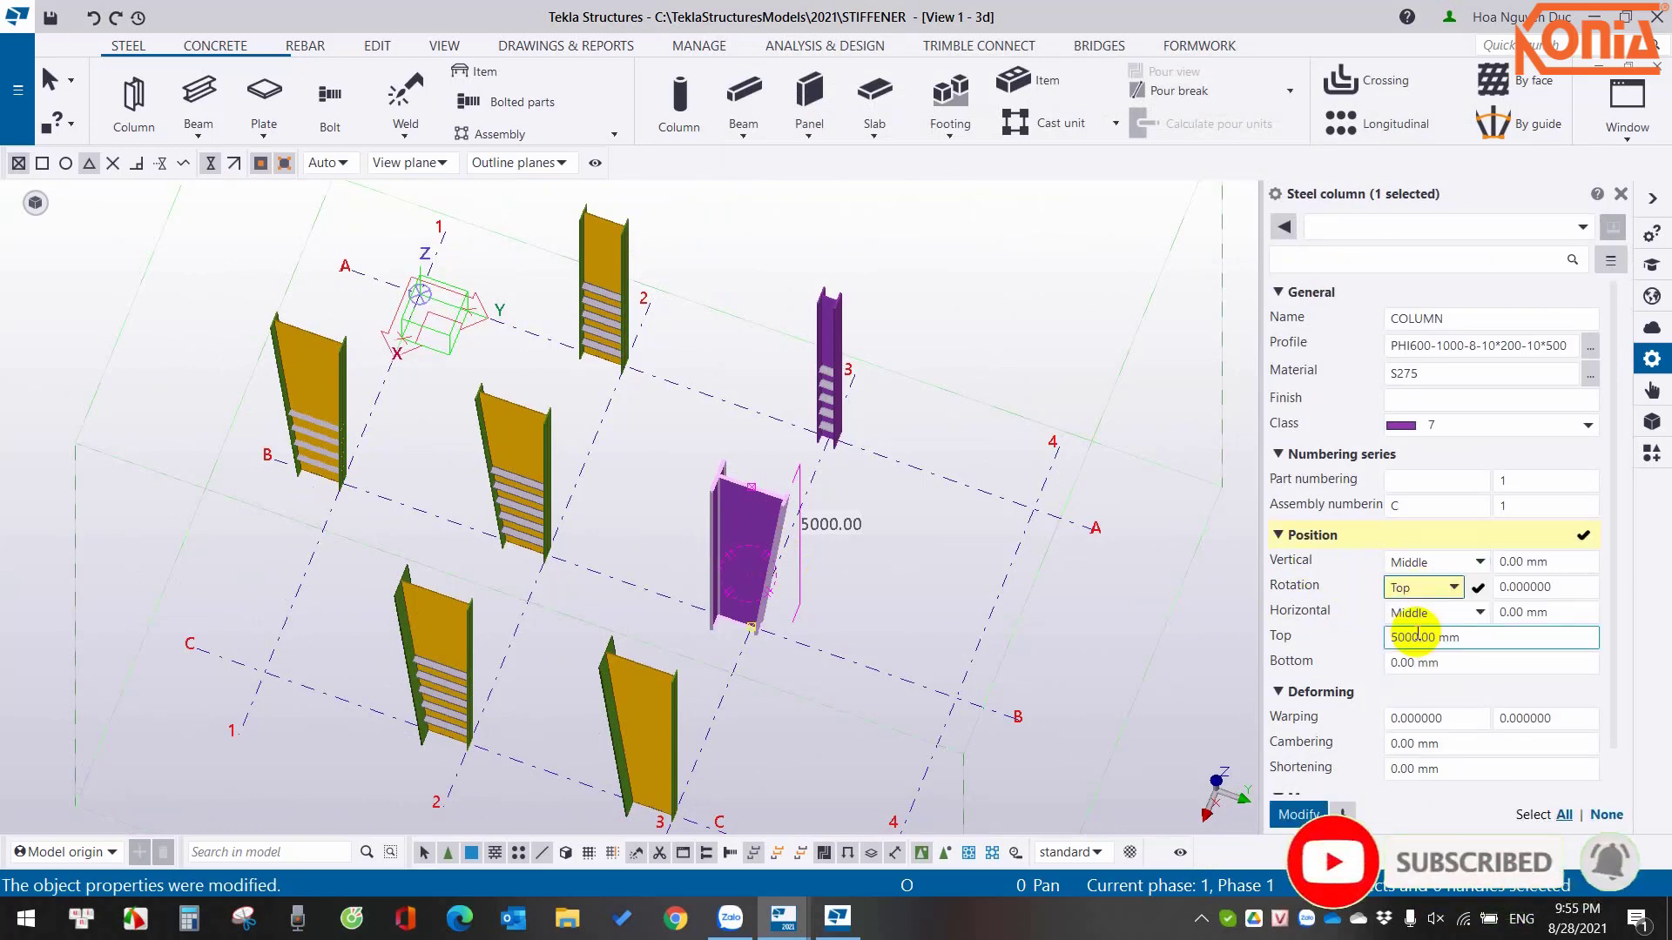
pyautogui.click(1428, 589)
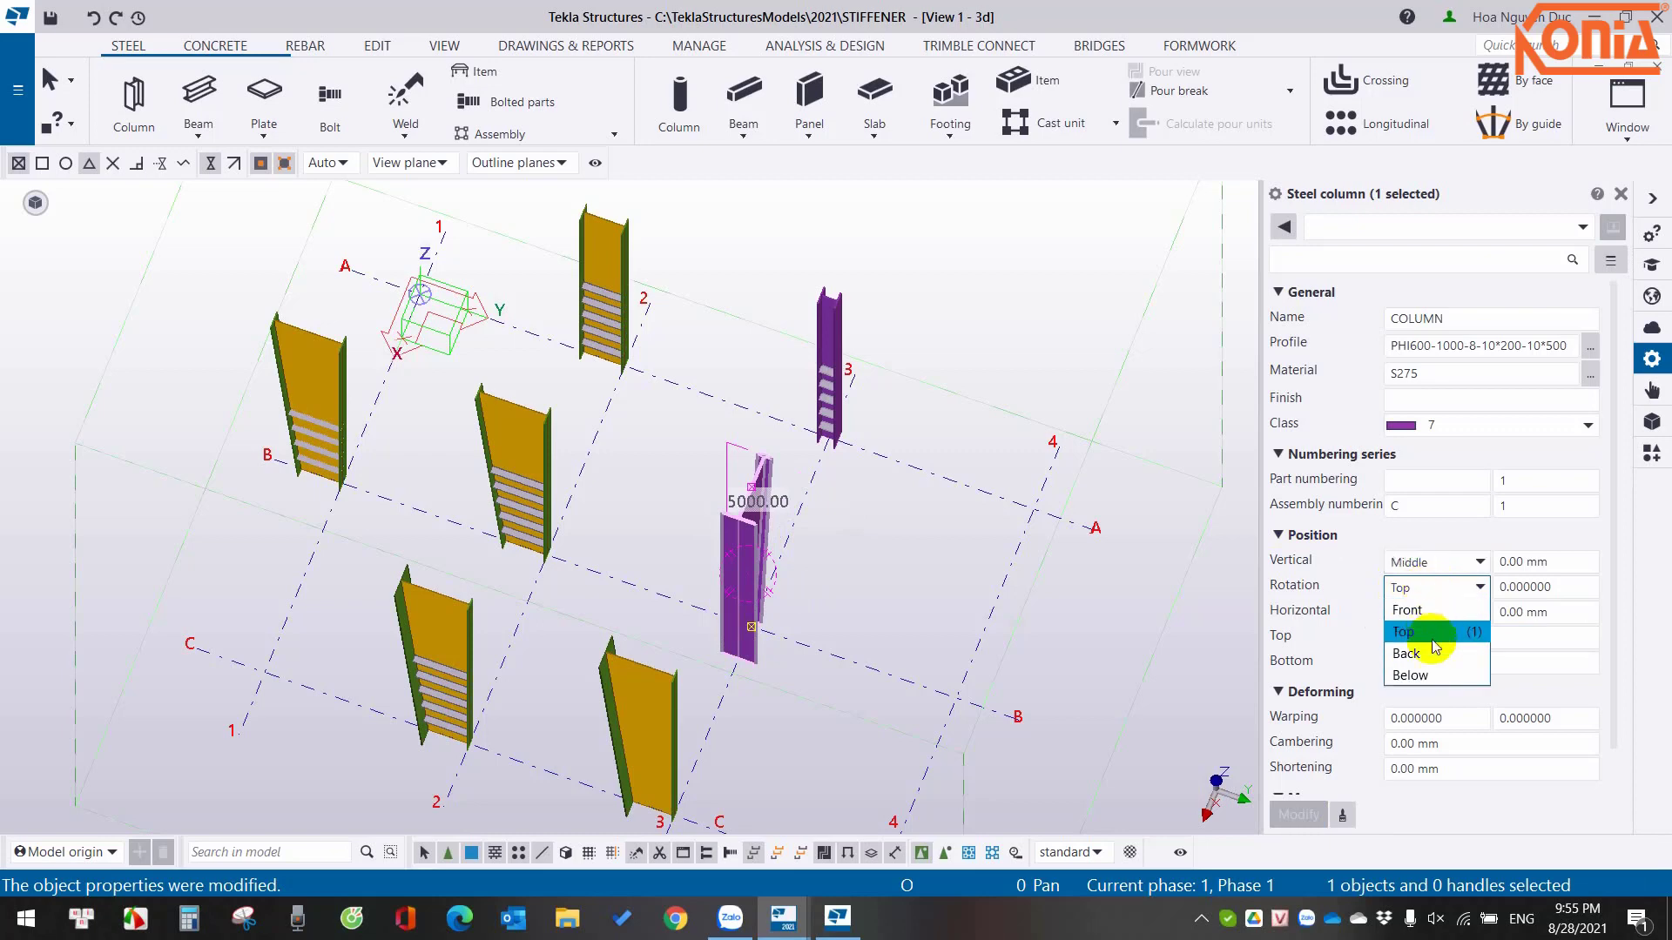
pyautogui.click(1423, 650)
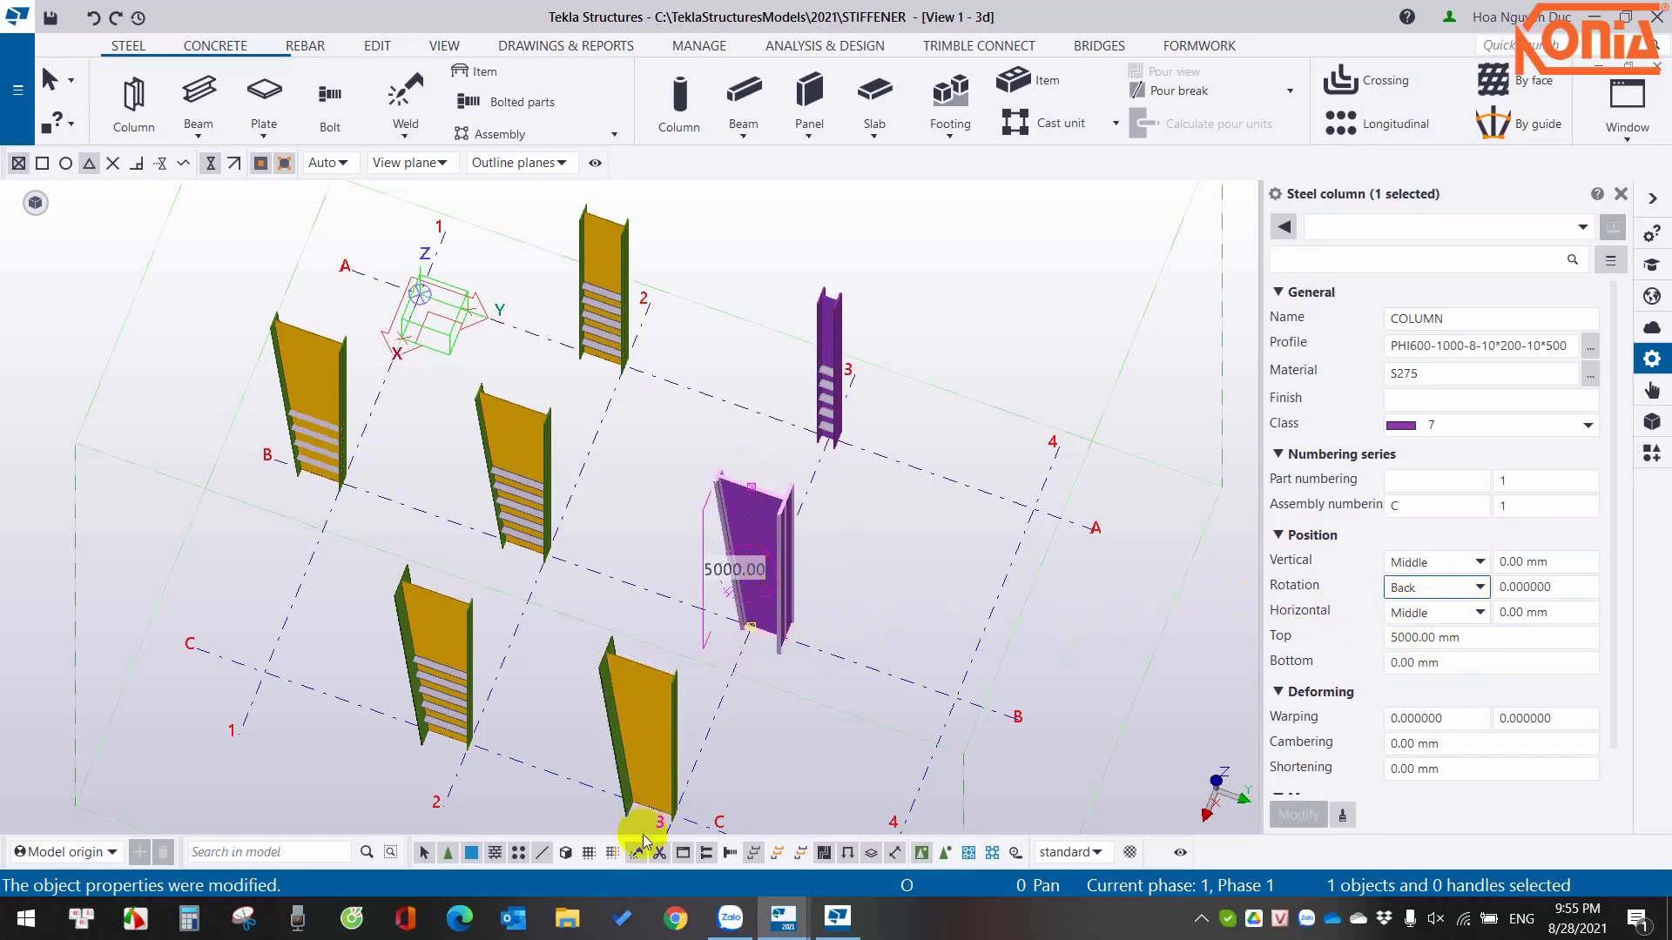
pyautogui.scroll(4, 744, 688)
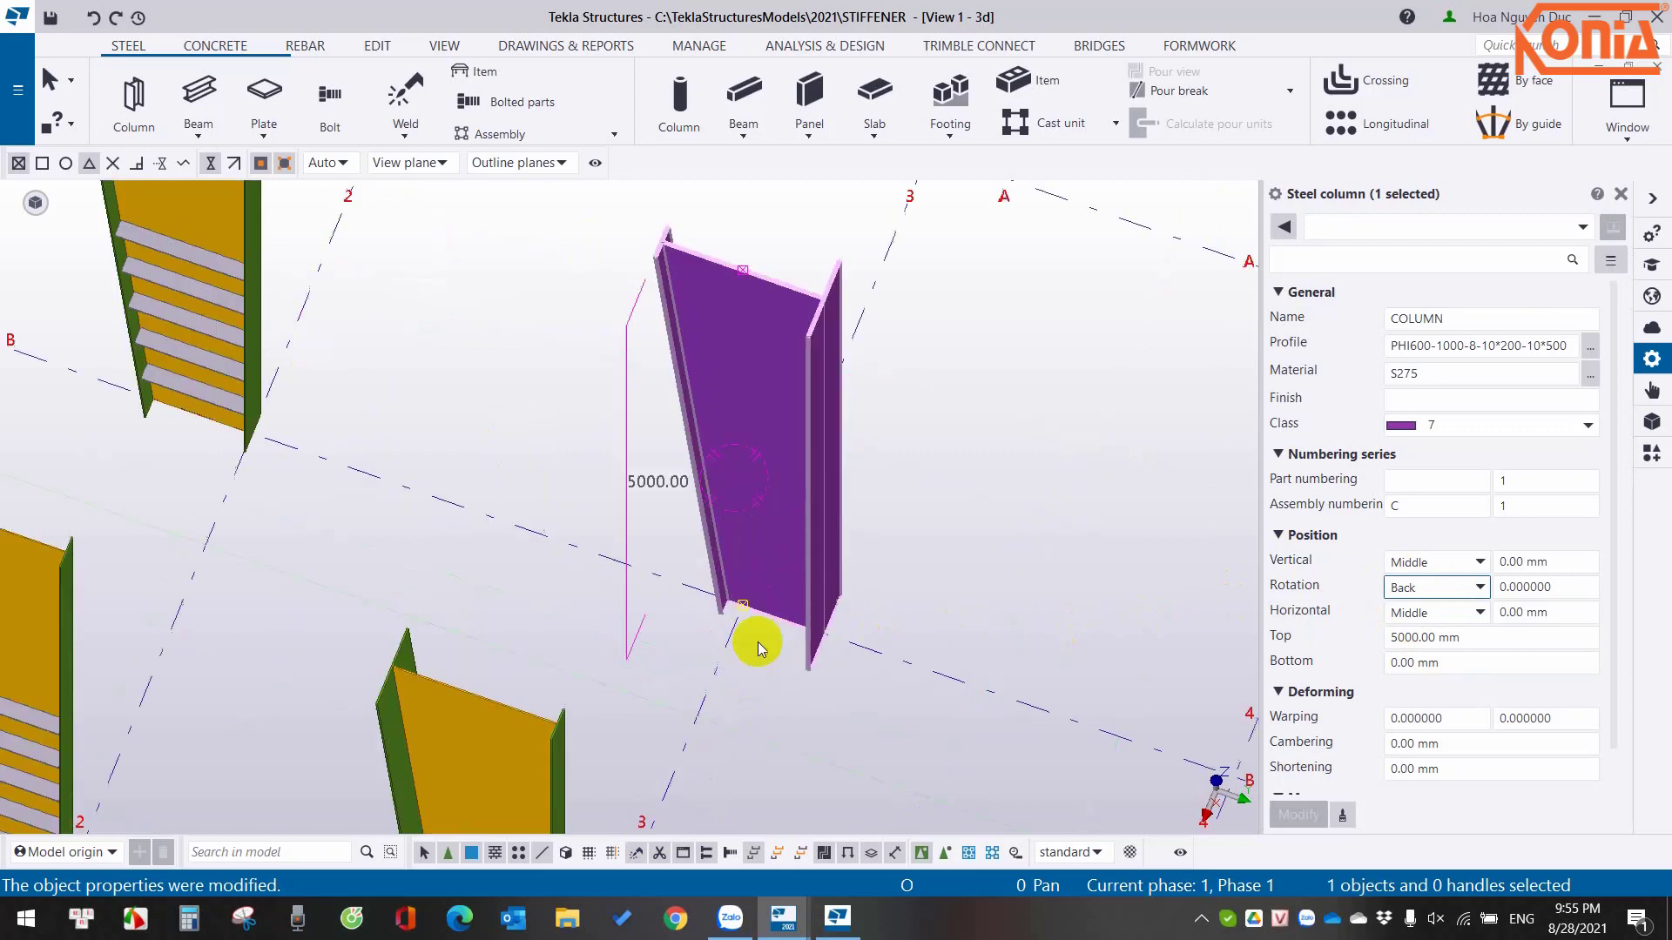
# Move the purple column -500 along Y with a linear move, excluding dX and dZ.
pyautogui.rightClick(842, 611)
pyautogui.moveTo(892, 217)
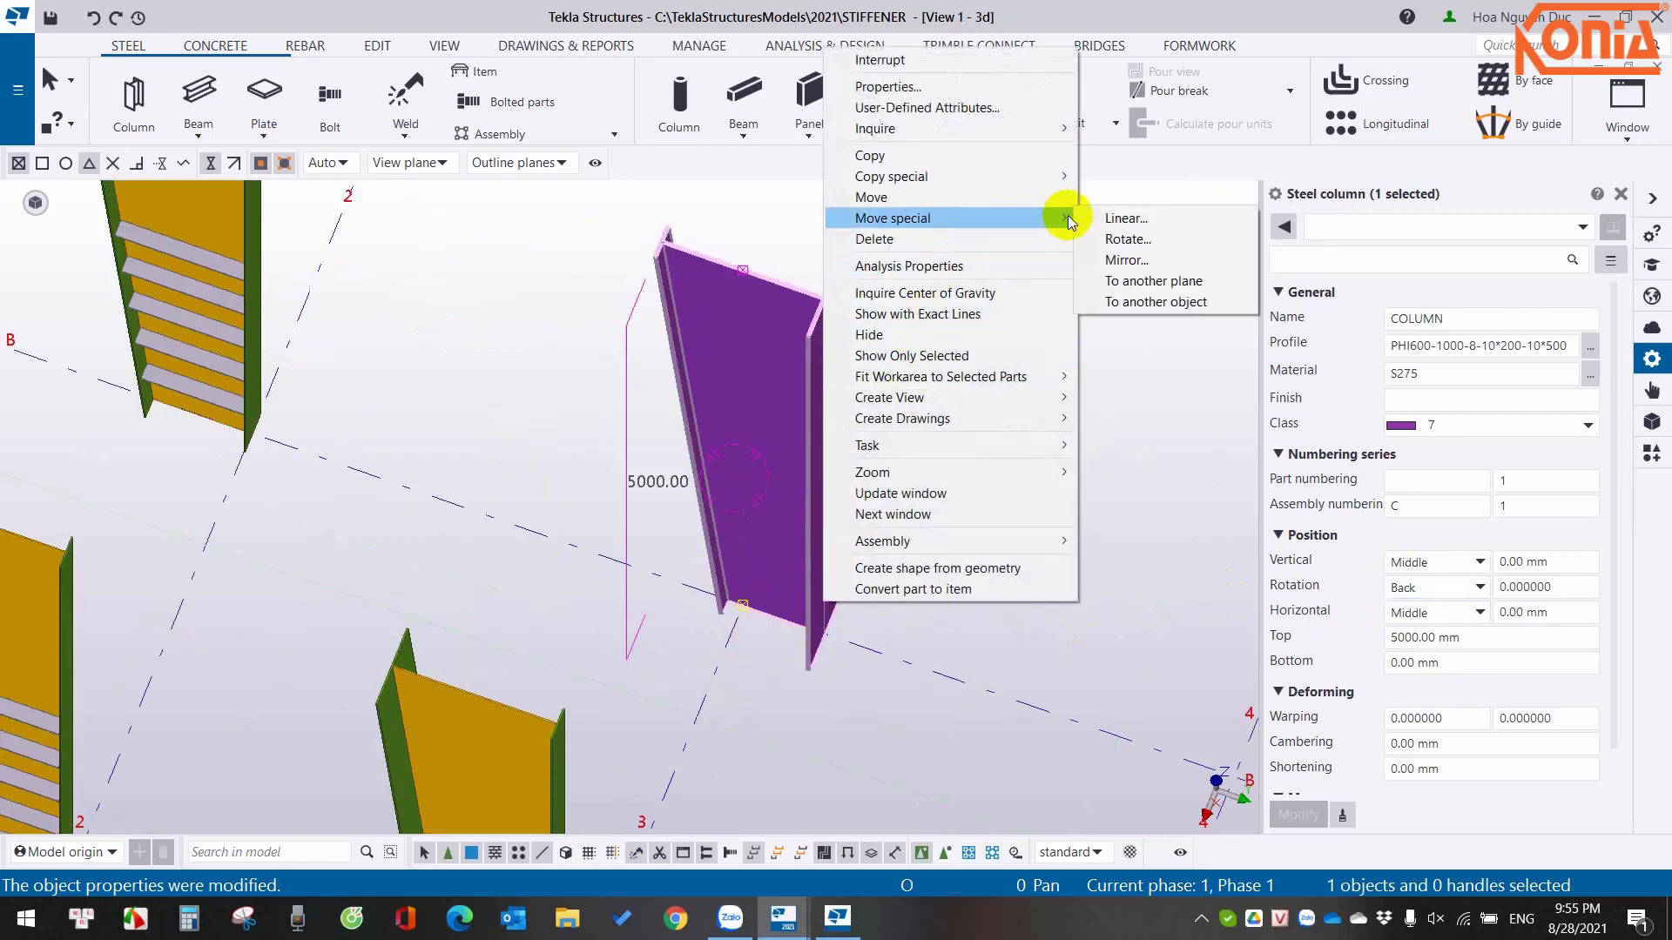
pyautogui.click(1085, 218)
pyautogui.scroll(5, 776, 337)
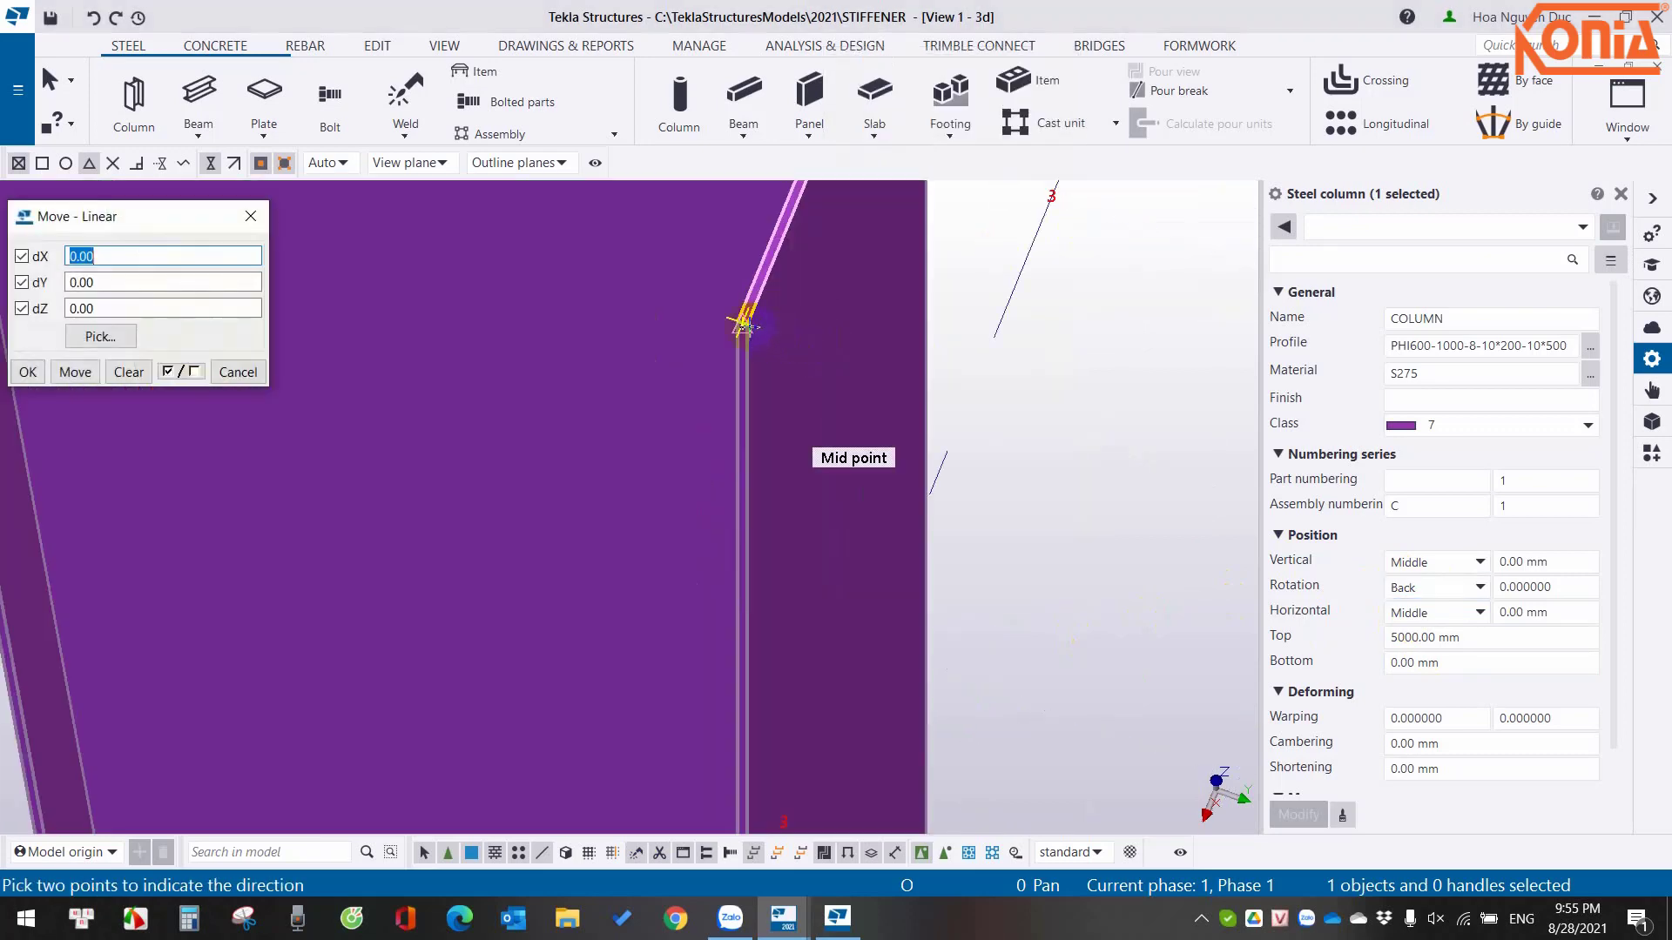
pyautogui.scroll(3, 747, 326)
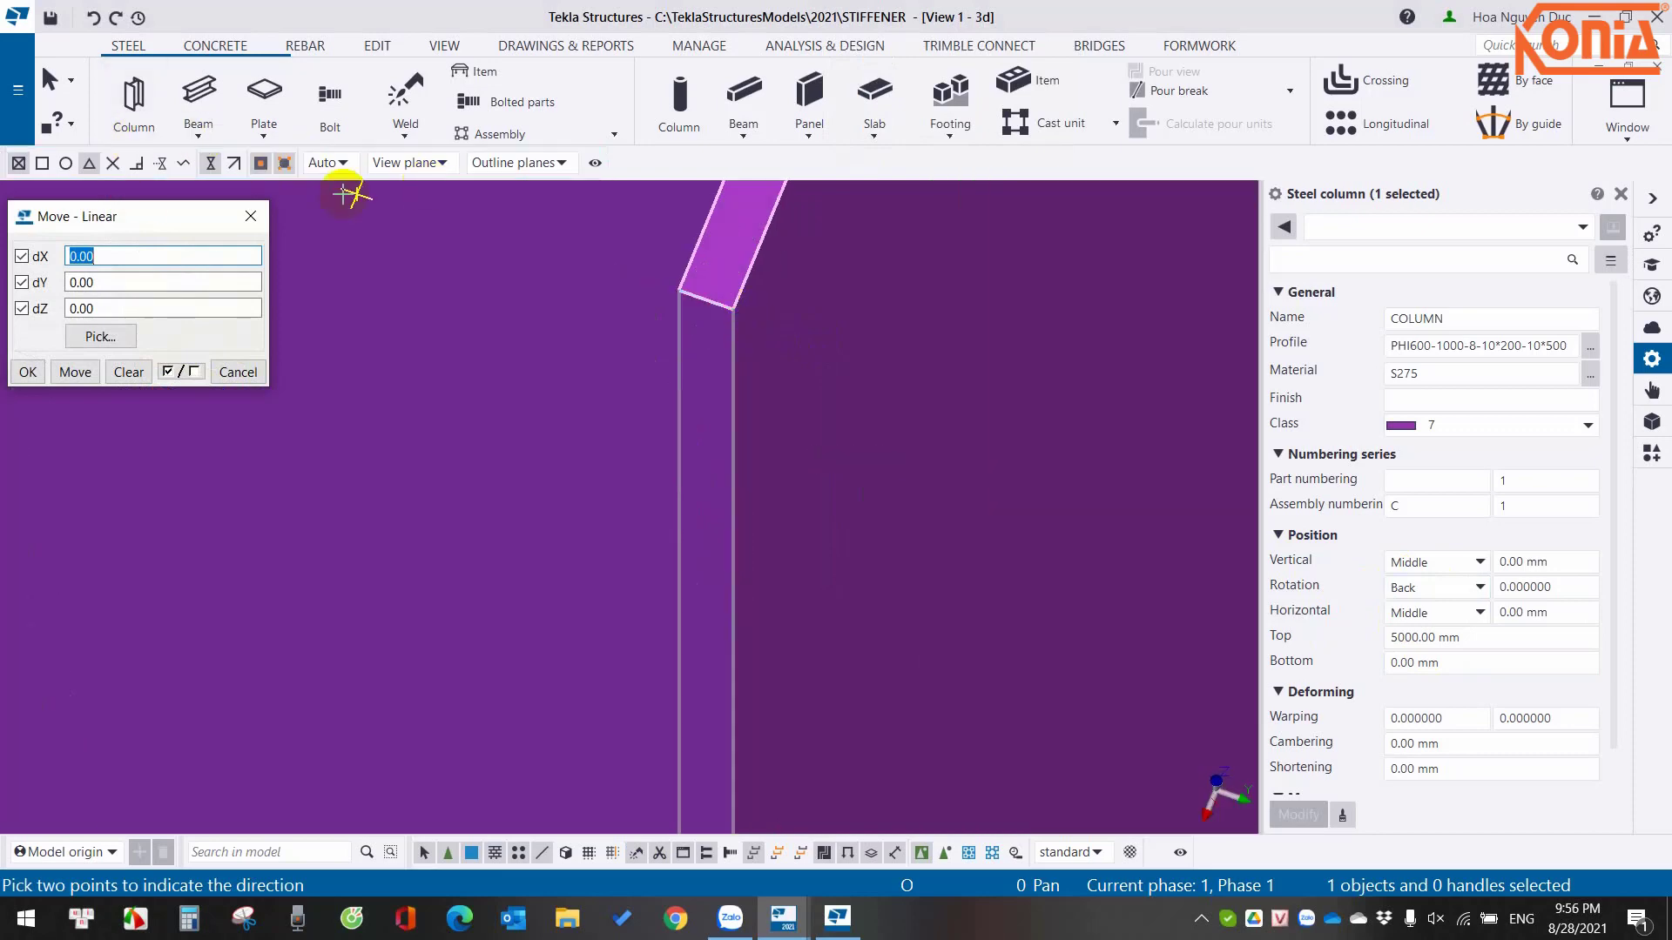
pyautogui.click(42, 164)
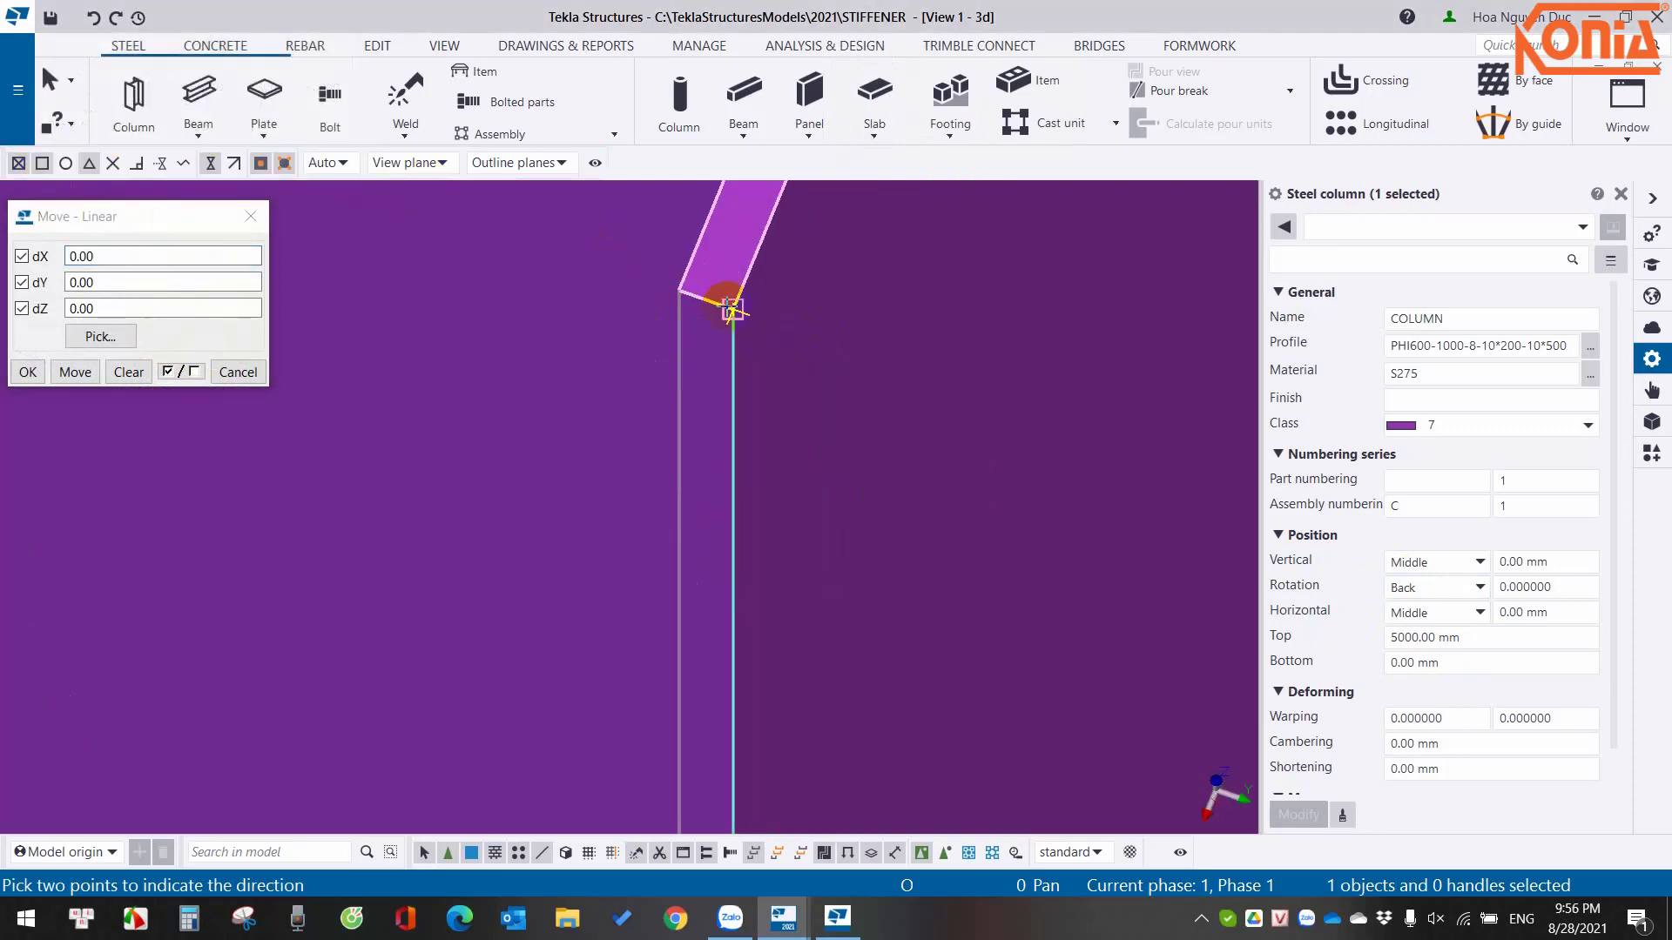
pyautogui.click(734, 312)
pyautogui.scroll(-5, 741, 318)
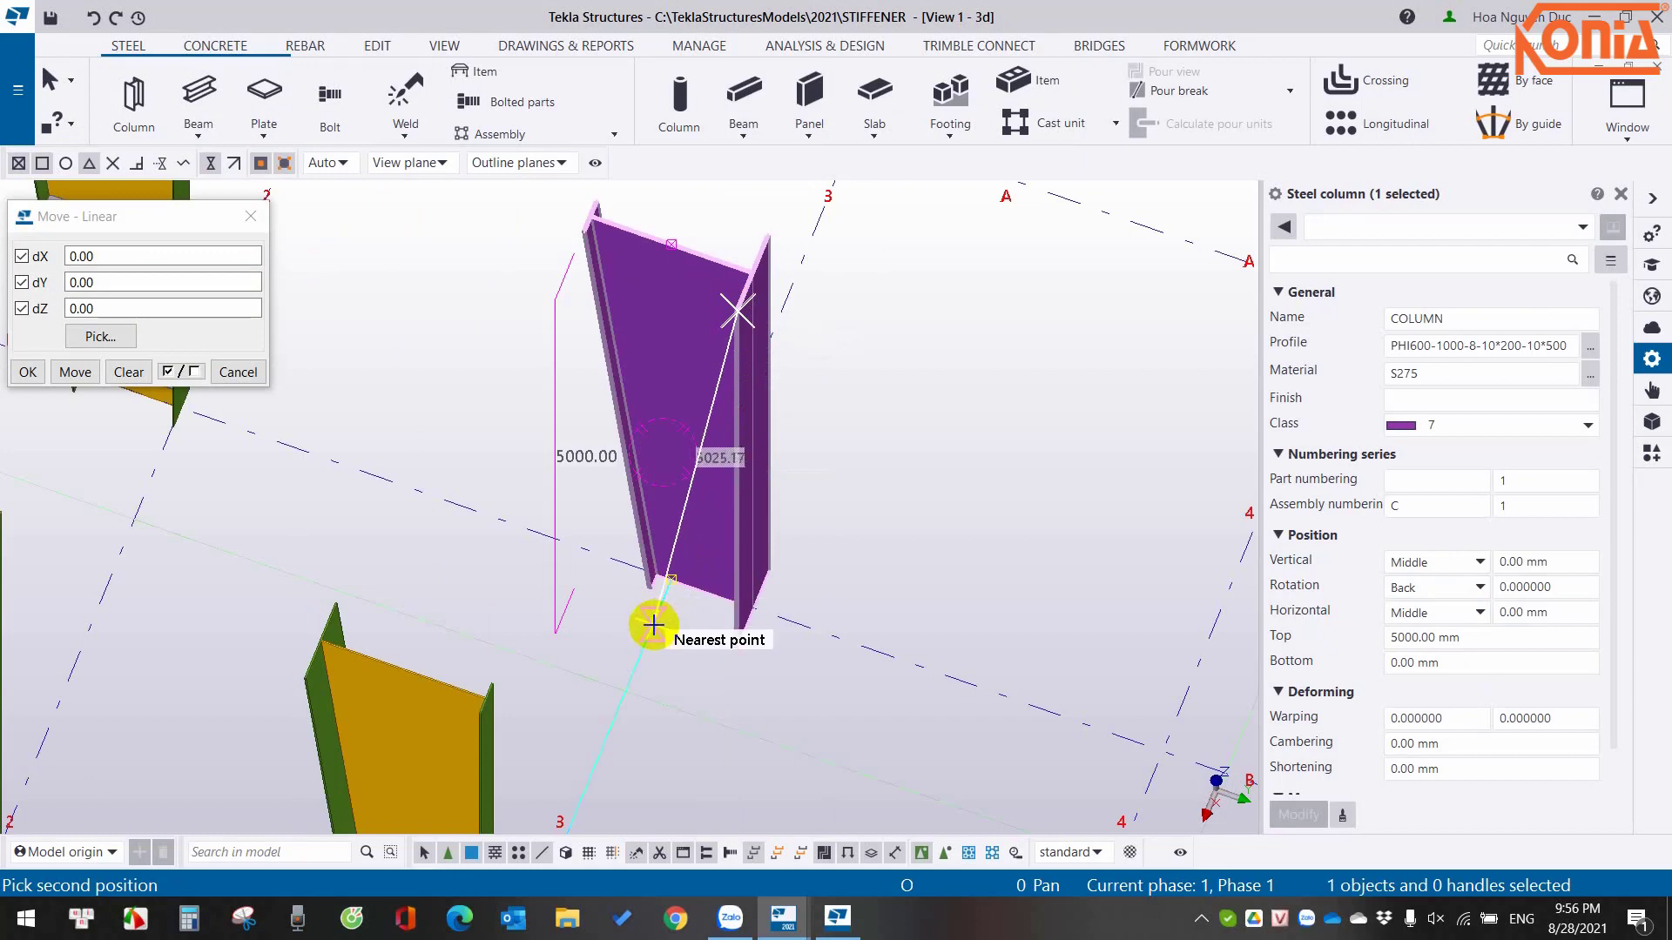
pyautogui.click(628, 603)
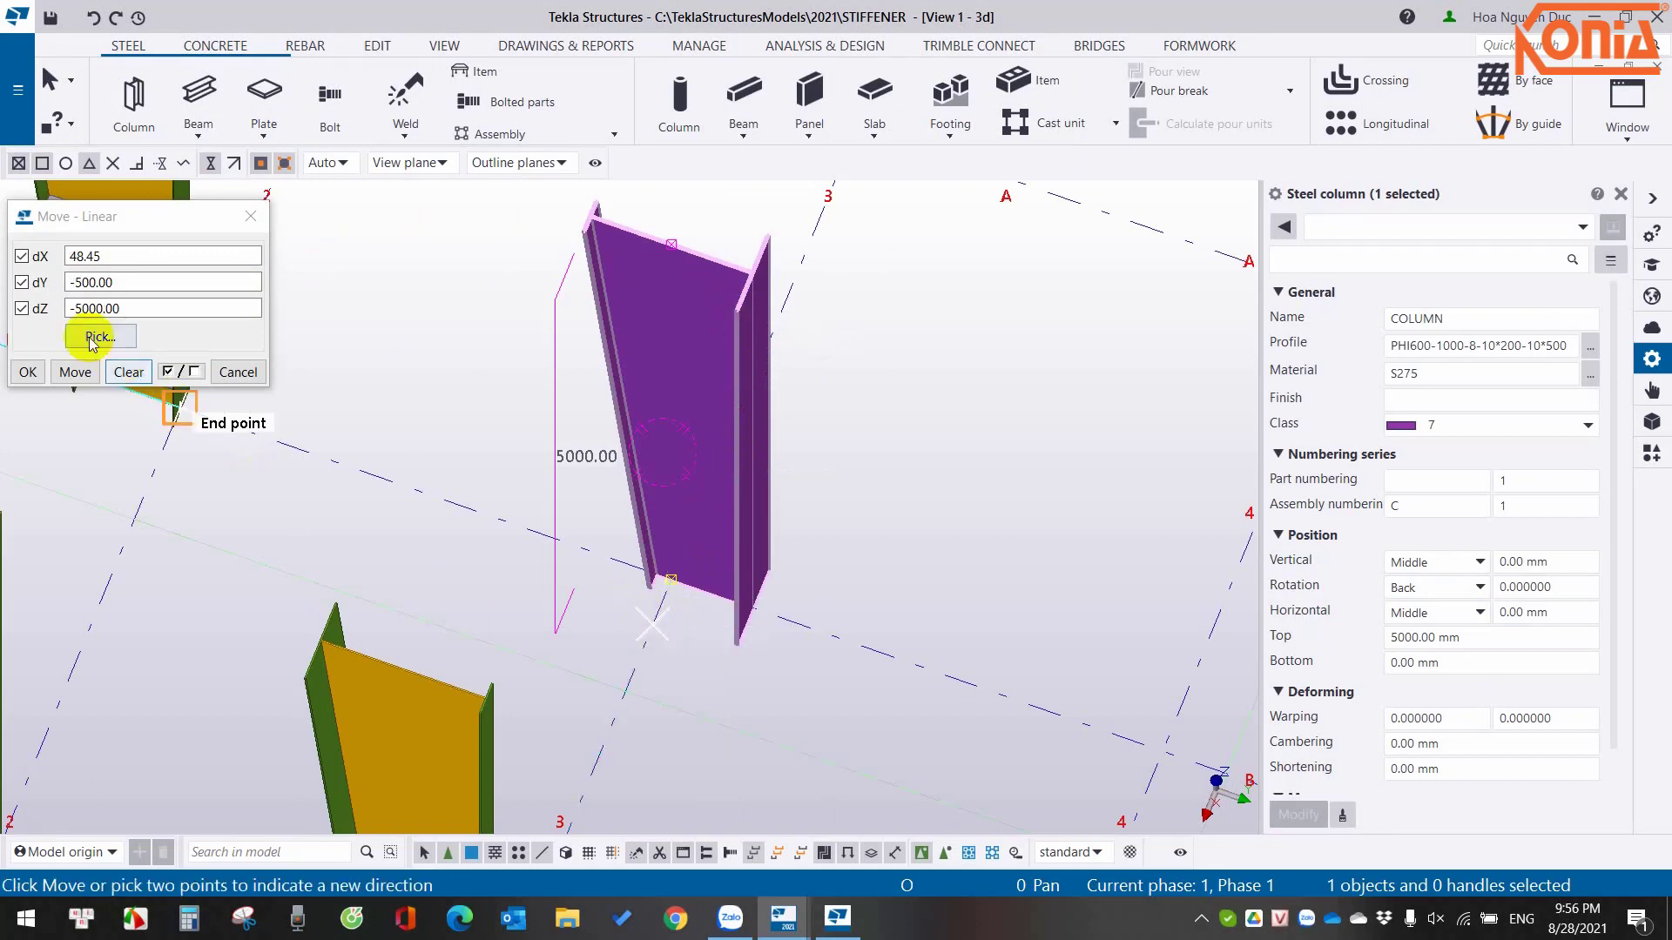
pyautogui.click(39, 308)
pyautogui.click(21, 256)
pyautogui.click(75, 371)
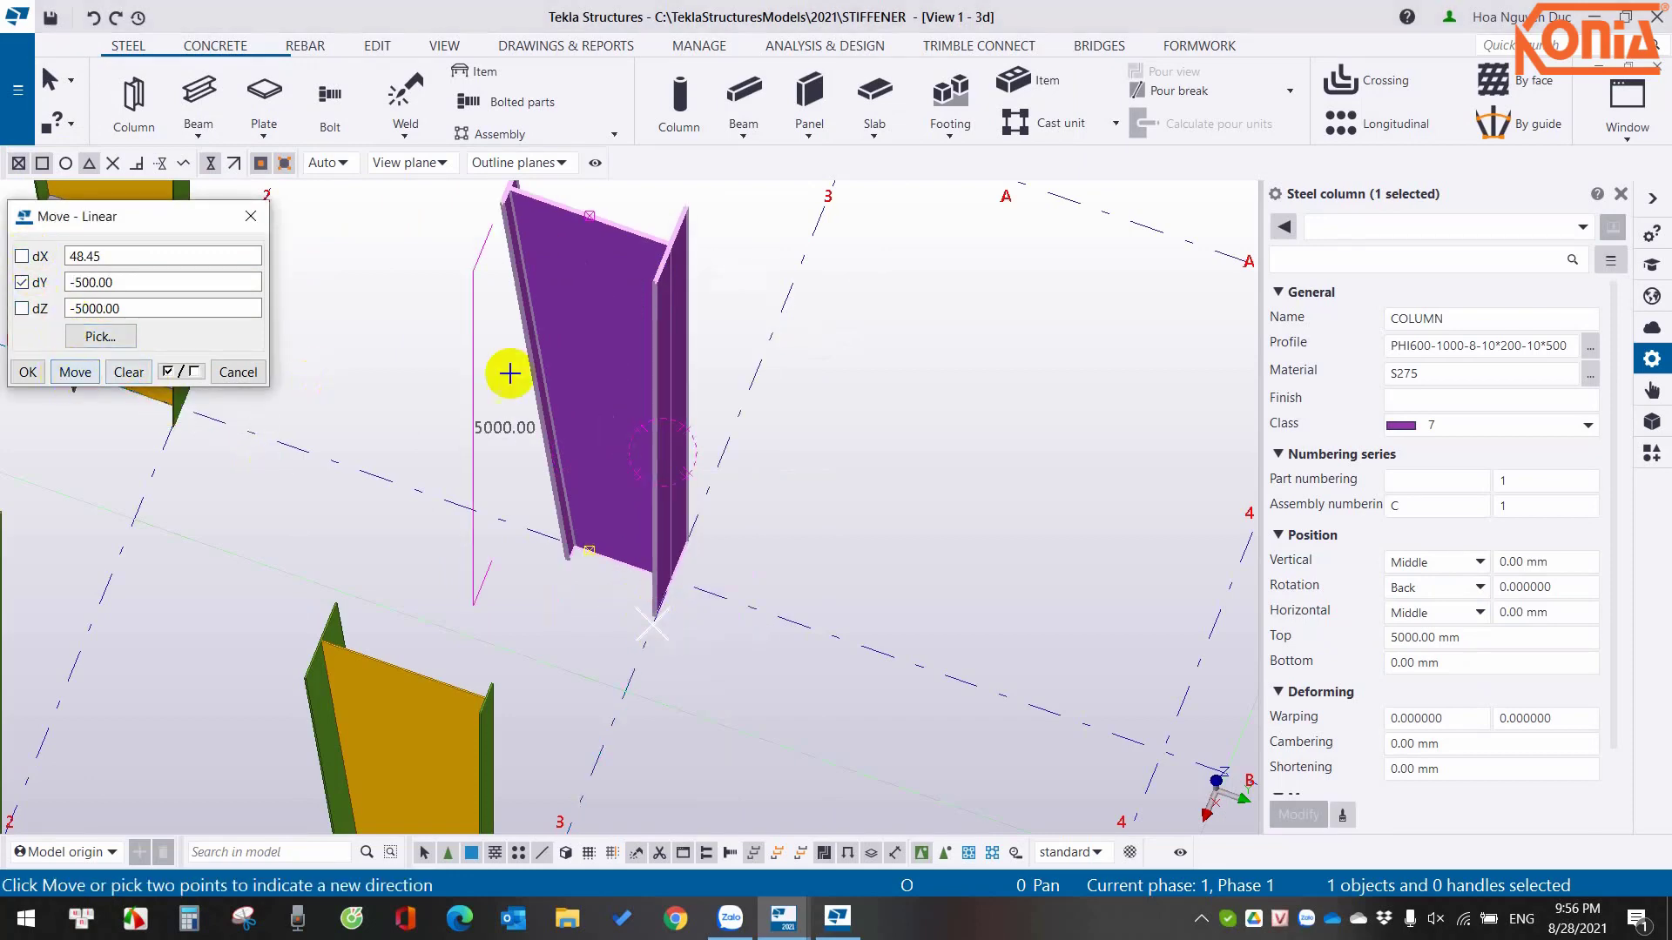
# Clear the selection, rotate the model and fit the whole work area in view.
pyautogui.rightClick(519, 382)
pyautogui.click(520, 384)
pyautogui.hotkey('ctrl', 'p')
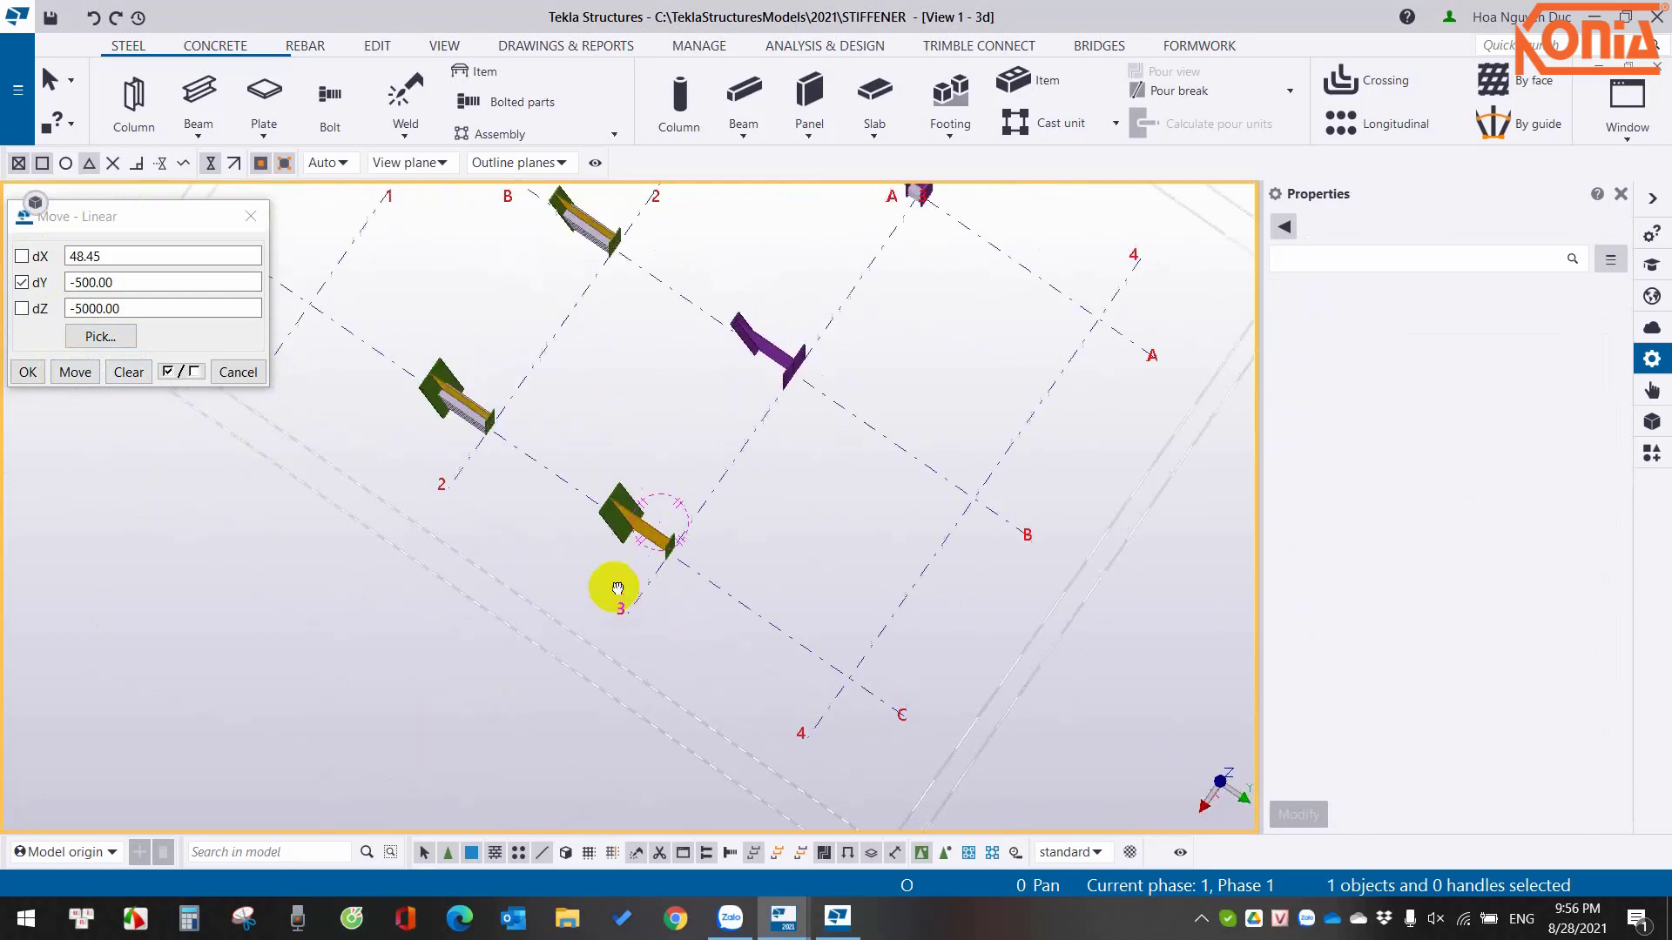
pyautogui.hotkey('ctrl', 'p')
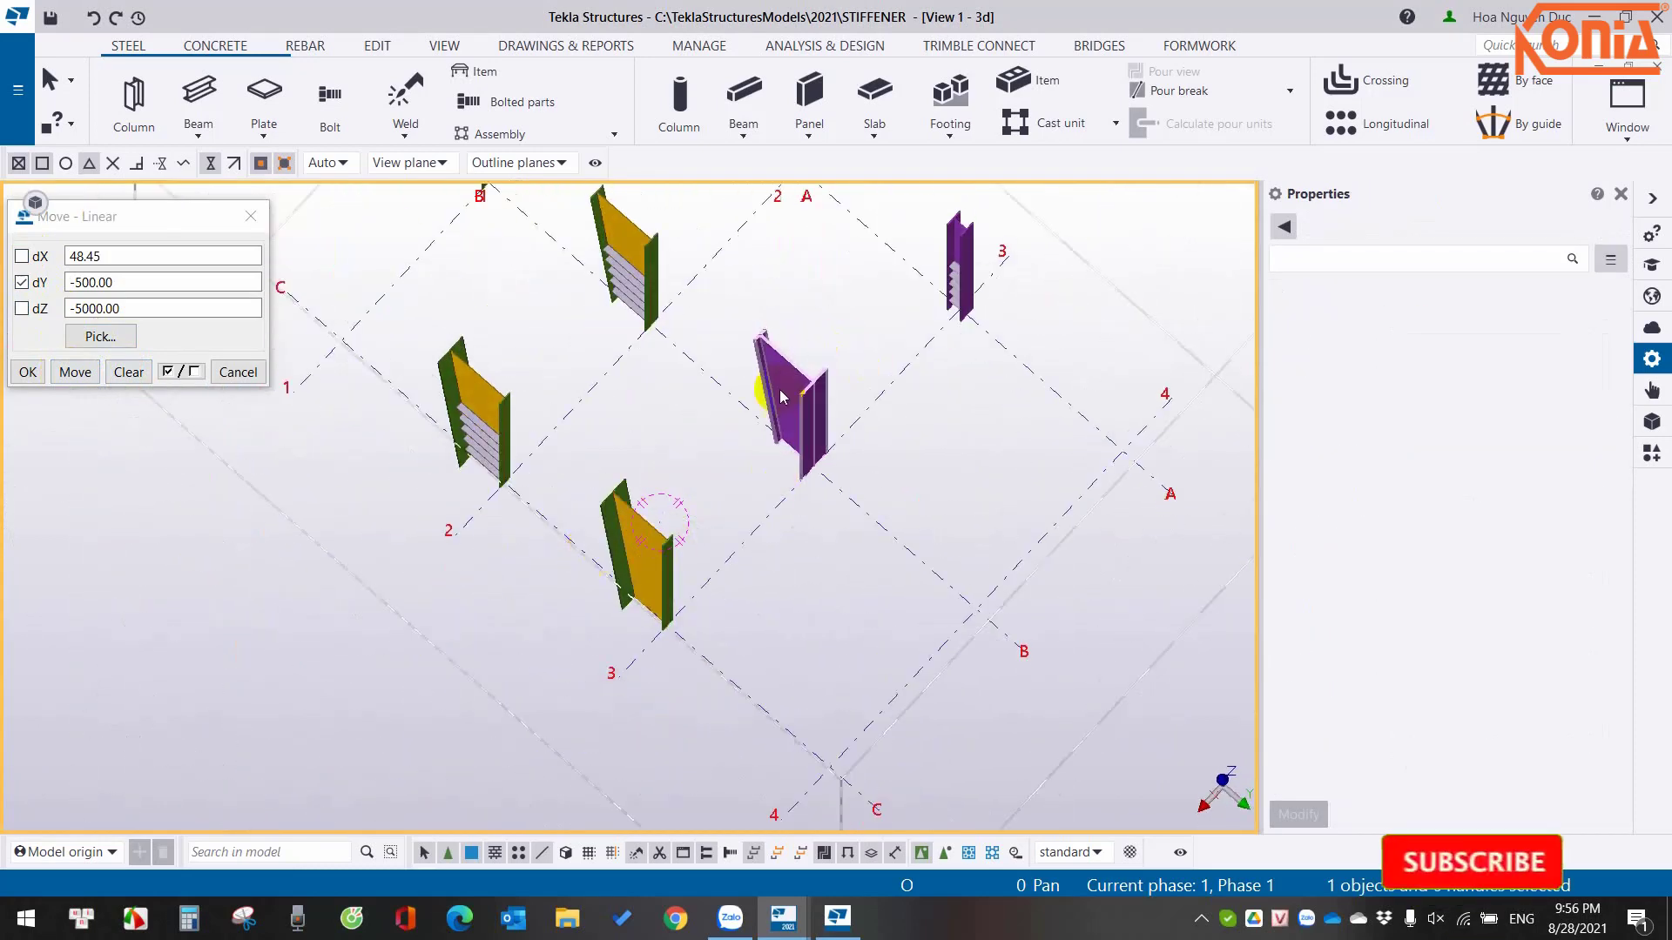
pyautogui.keyDown('ctrl'); pyautogui.moveTo(773, 384); pyautogui.dragTo(907, 403, button='middle'); pyautogui.keyUp('ctrl')
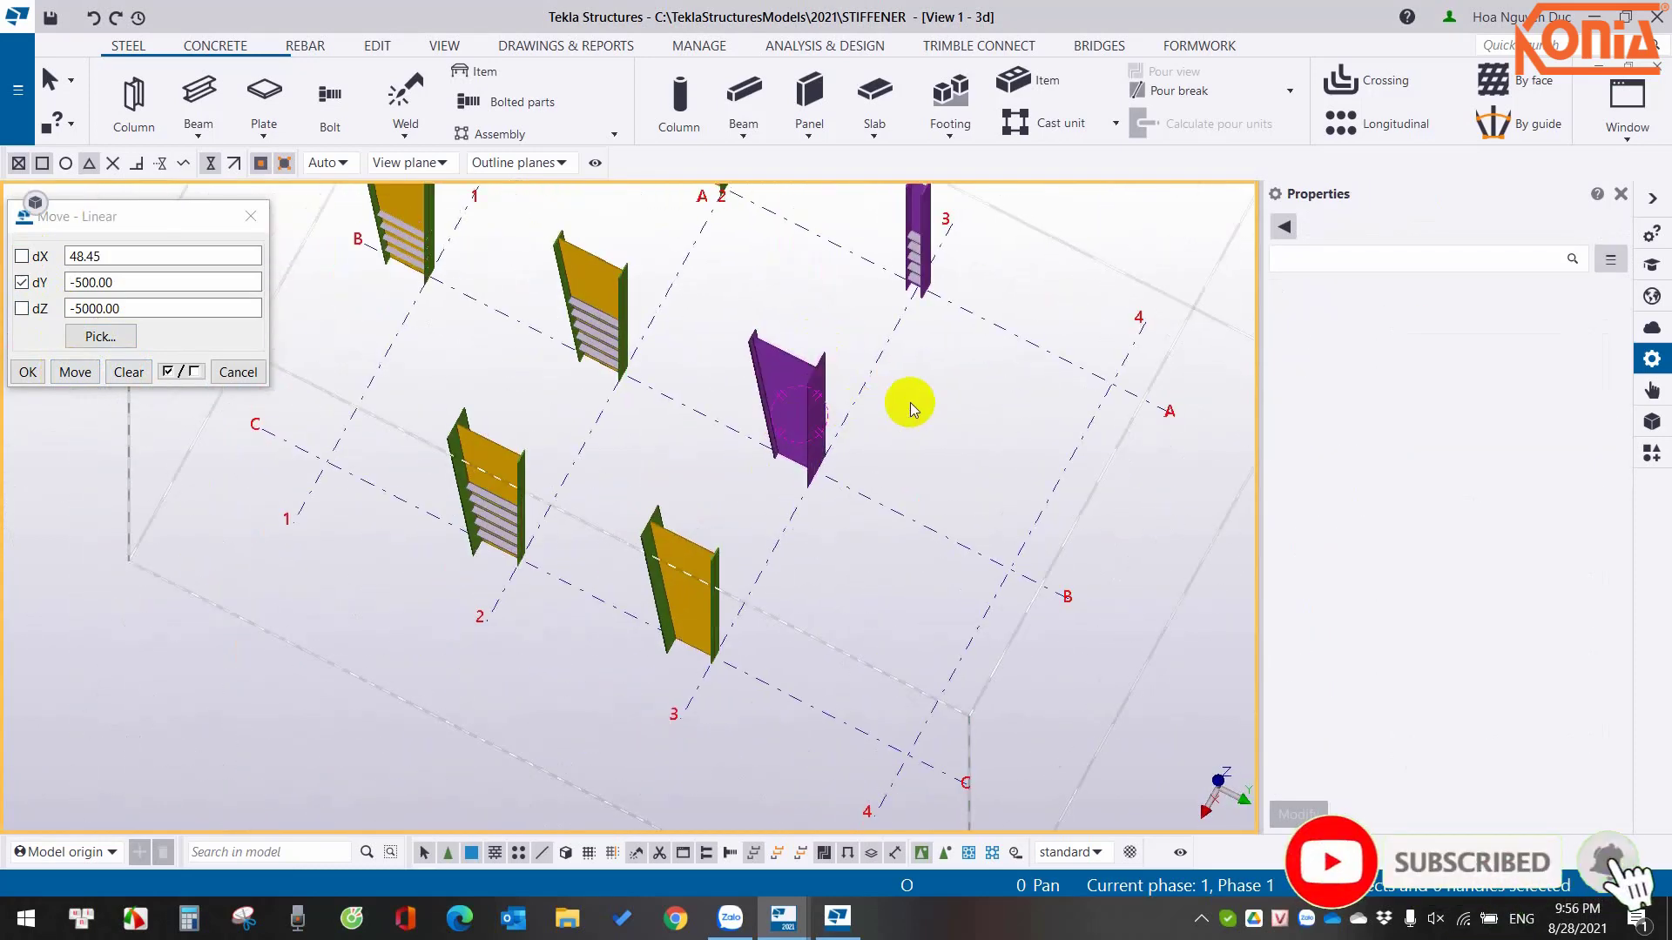
pyautogui.rightClick(913, 407)
pyautogui.click(960, 493)
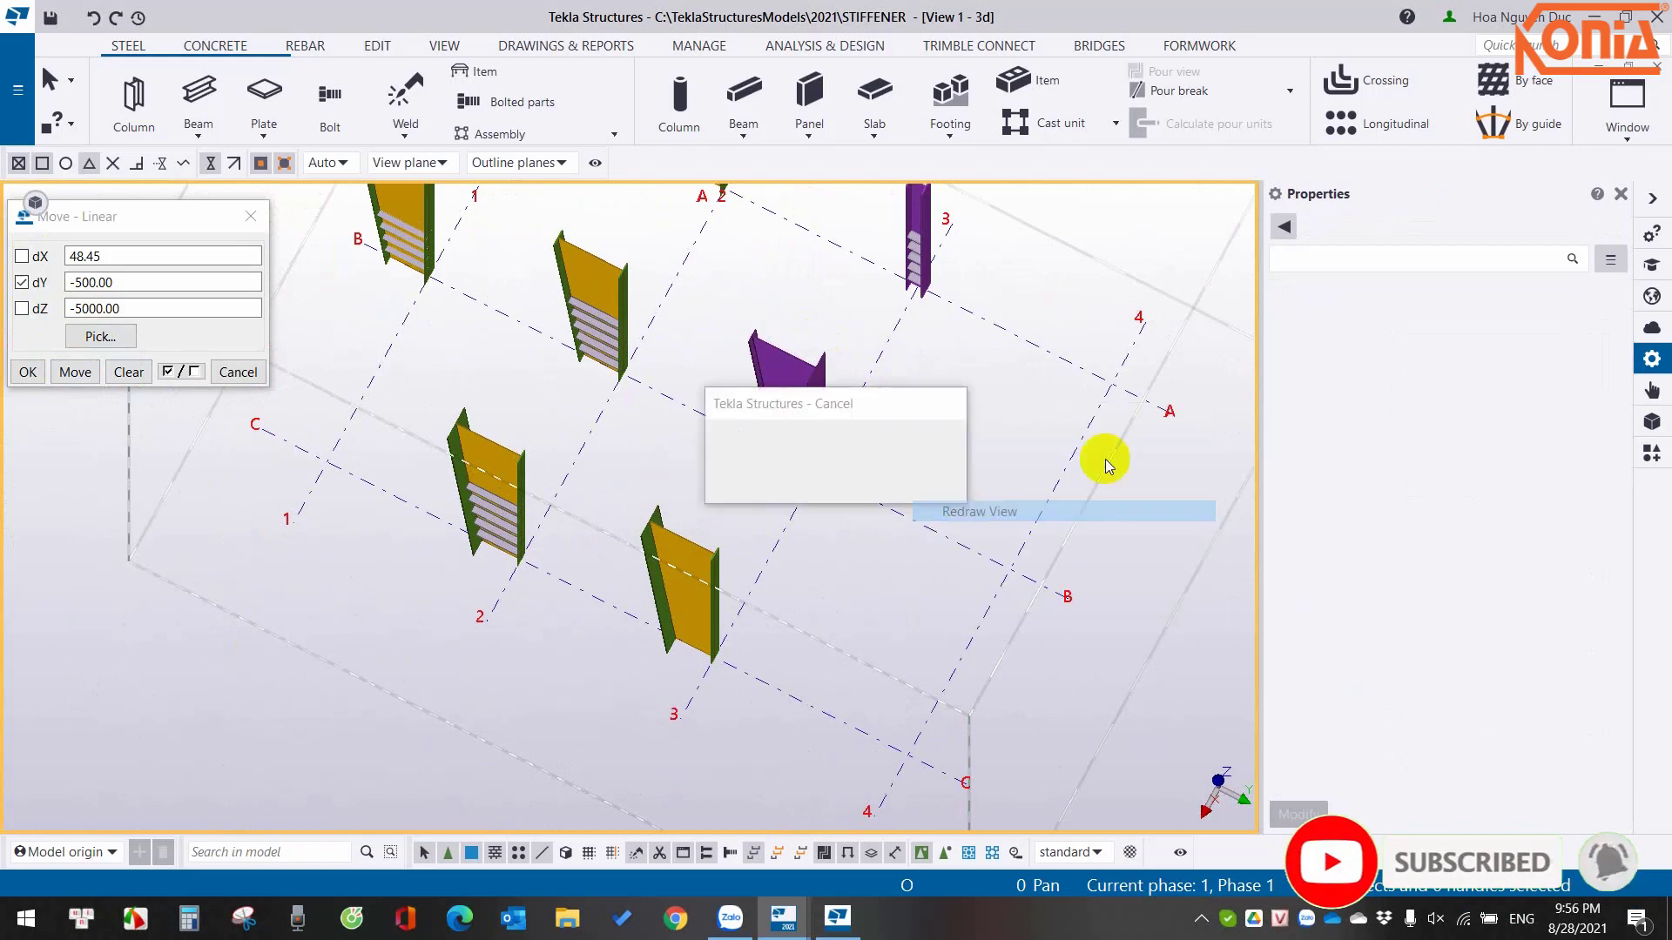
# Place a Nervatura ali differenti stiffener at the purple column's base.
pyautogui.click(1652, 453)
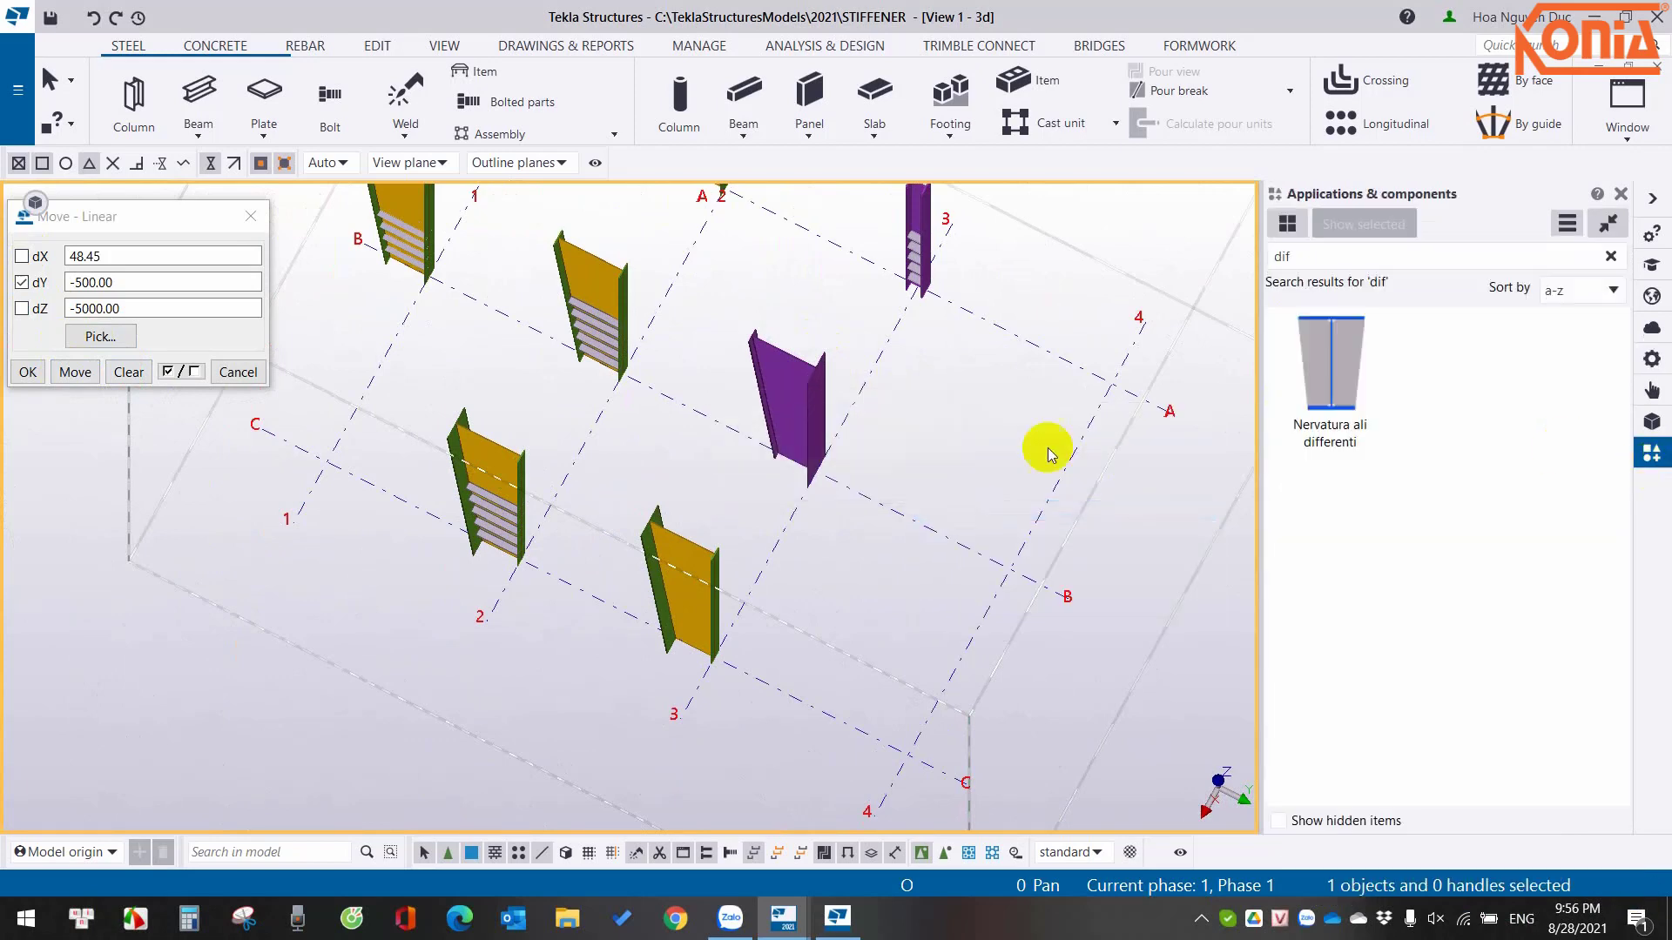
pyautogui.doubleClick(1327, 370)
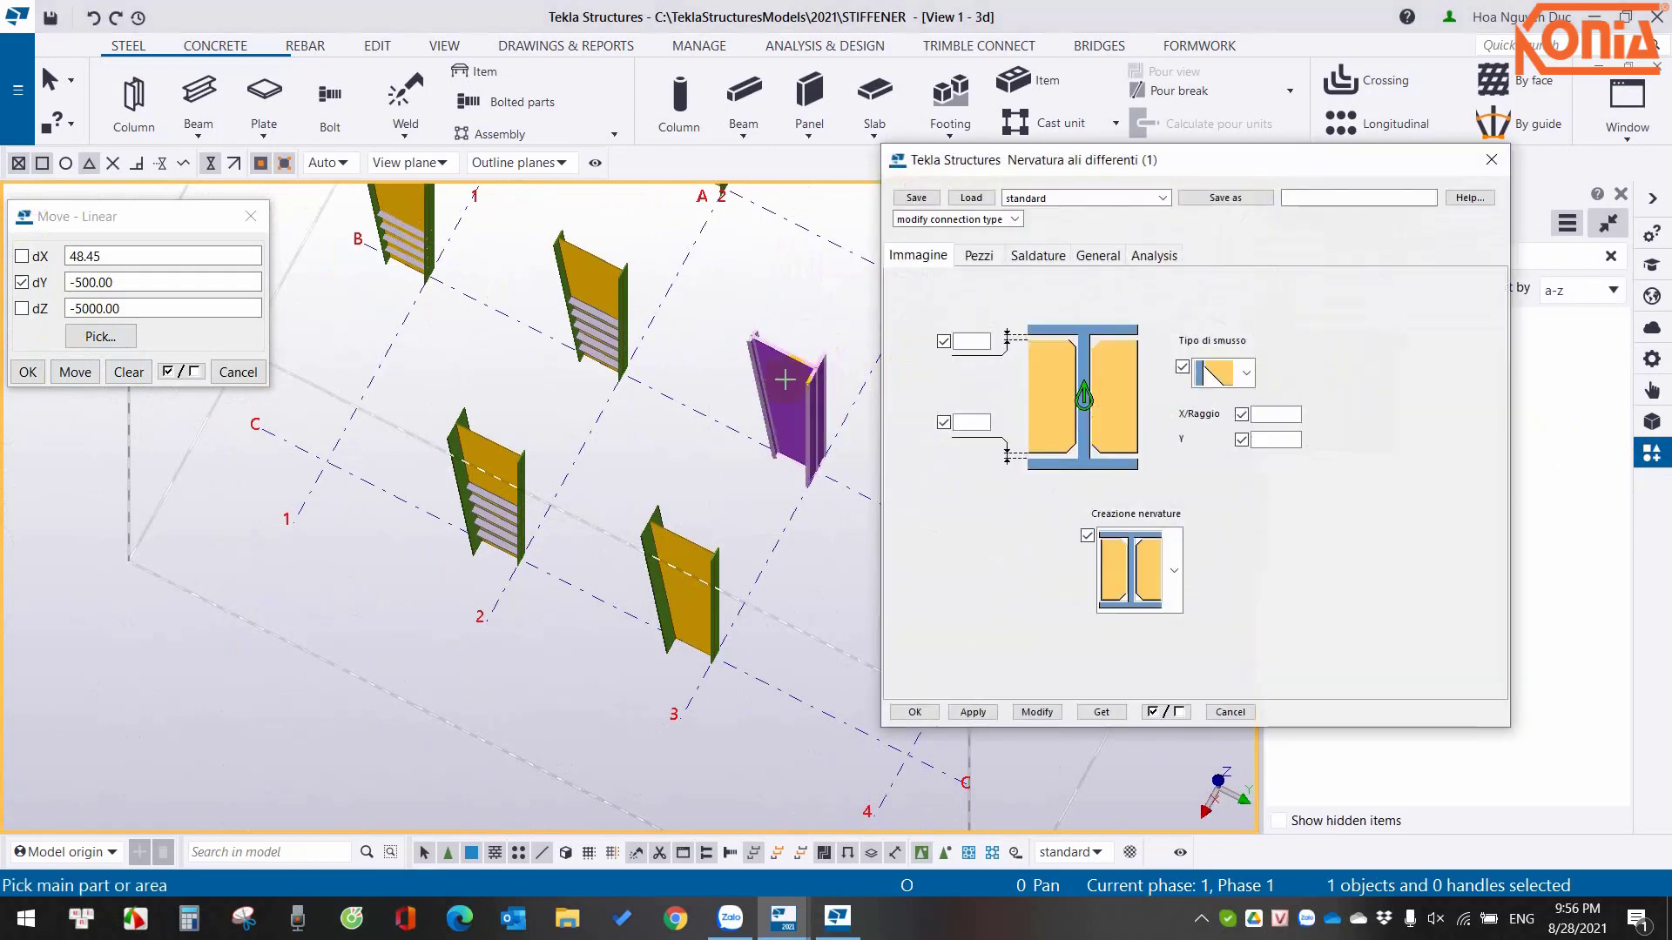
pyautogui.keyDown('ctrl'); pyautogui.moveTo(775, 392); pyautogui.dragTo(531, 403, button='middle'); pyautogui.keyUp('ctrl')
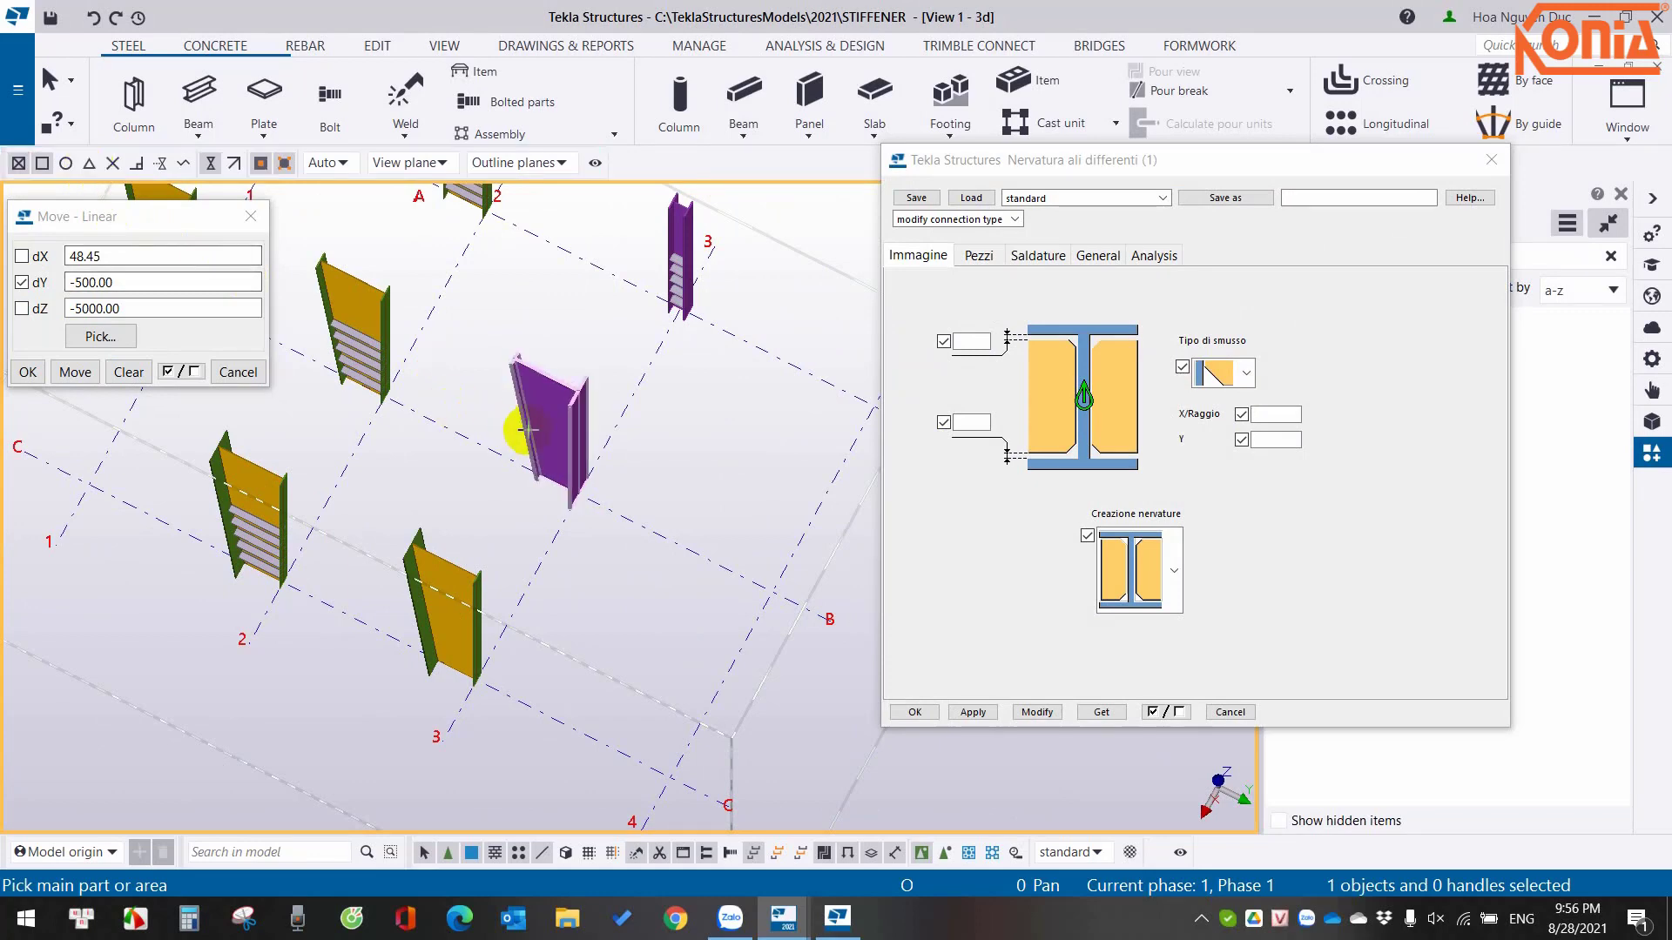
pyautogui.click(528, 429)
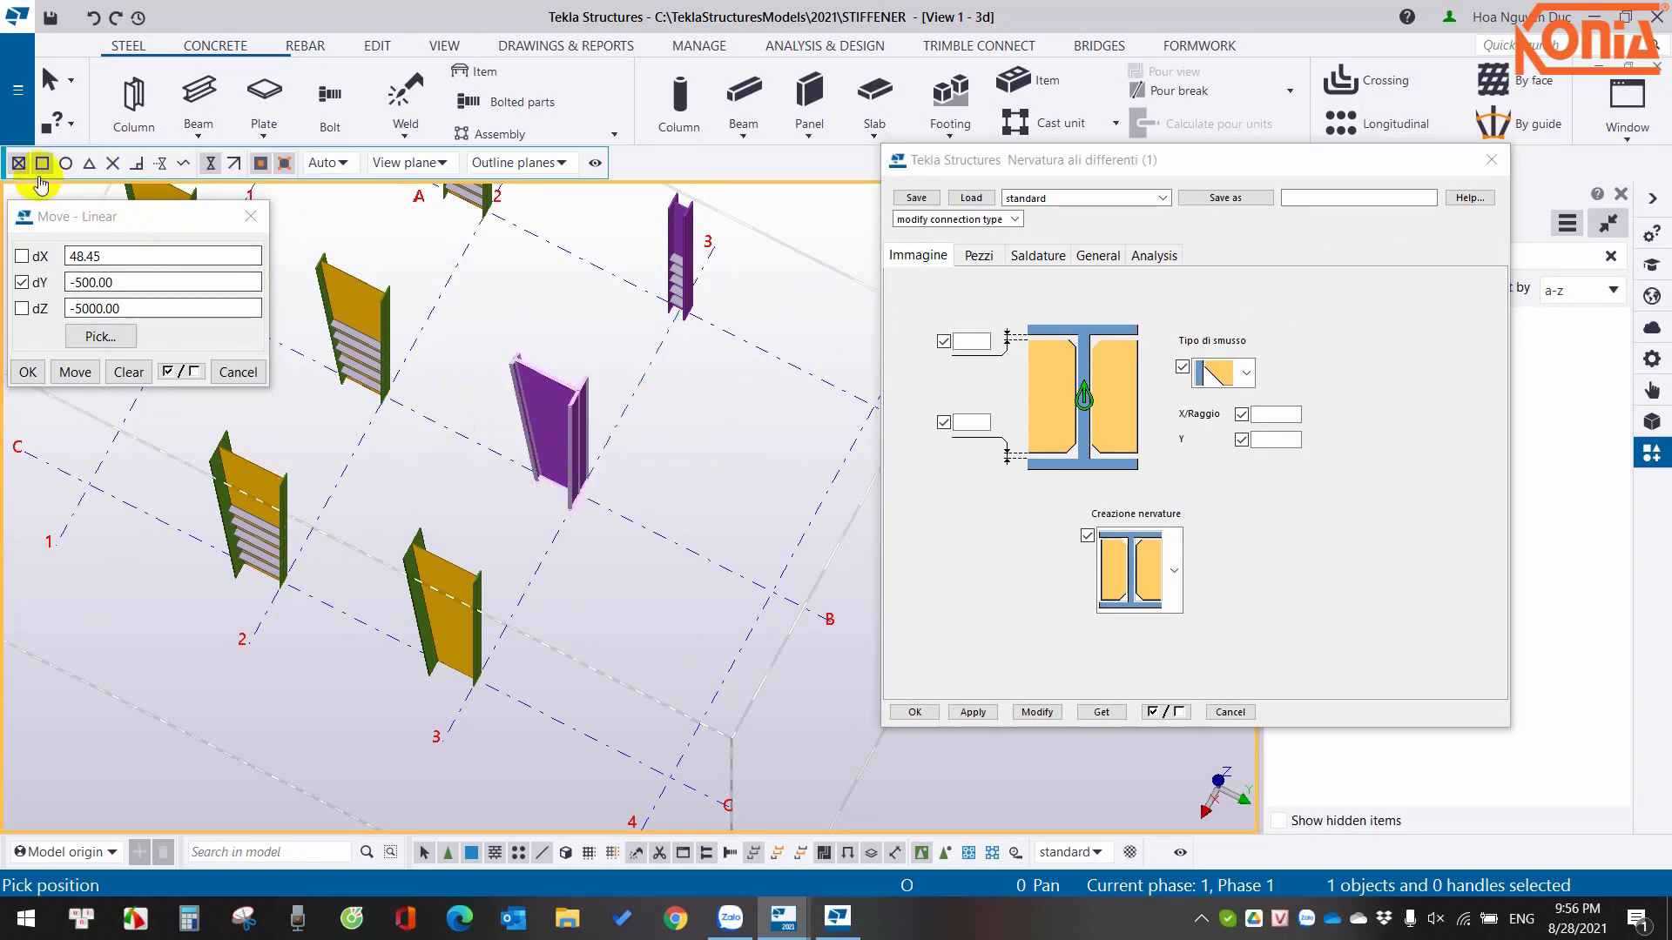
pyautogui.click(571, 495)
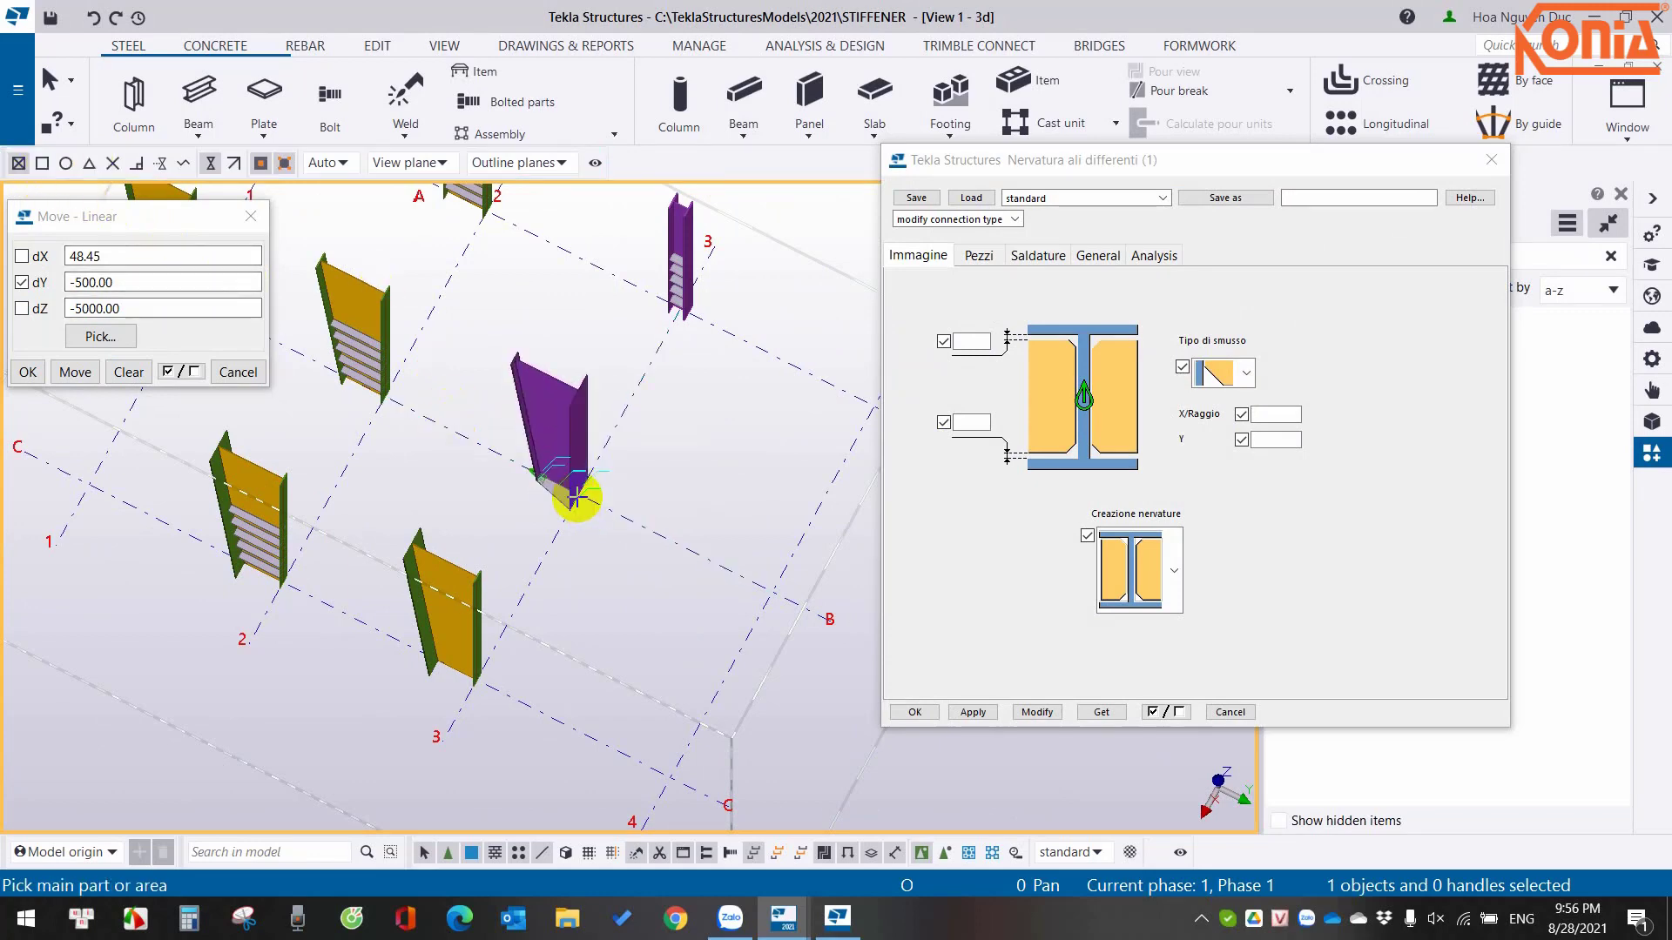
pyautogui.rightClick(682, 448)
pyautogui.press('Escape')
# Zoom and pan to inspect the new stiffener at the column base.
pyautogui.scroll(5, 487, 510)
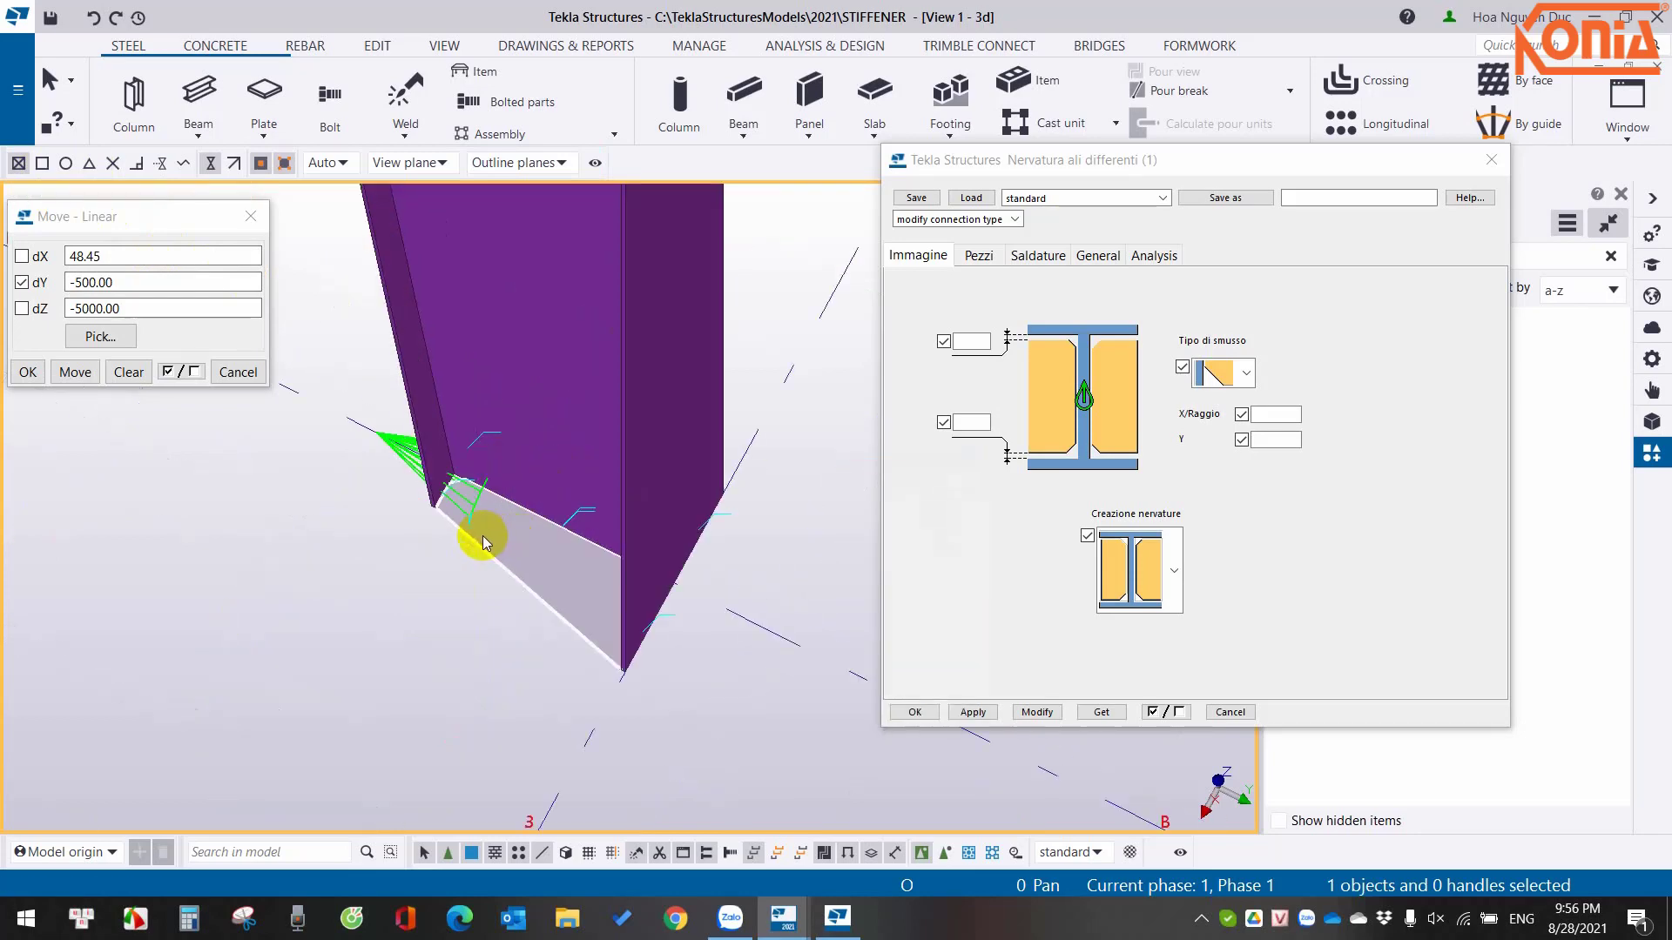
pyautogui.scroll(3, 483, 535)
pyautogui.moveTo(559, 464)
pyautogui.mouseDown(button='middle')
pyautogui.moveTo(766, 422)
pyautogui.moveTo(701, 485)
pyautogui.moveTo(349, 265)
pyautogui.moveTo(362, 194)
pyautogui.mouseUp(button='middle')
pyautogui.scroll(5, 520, 499)
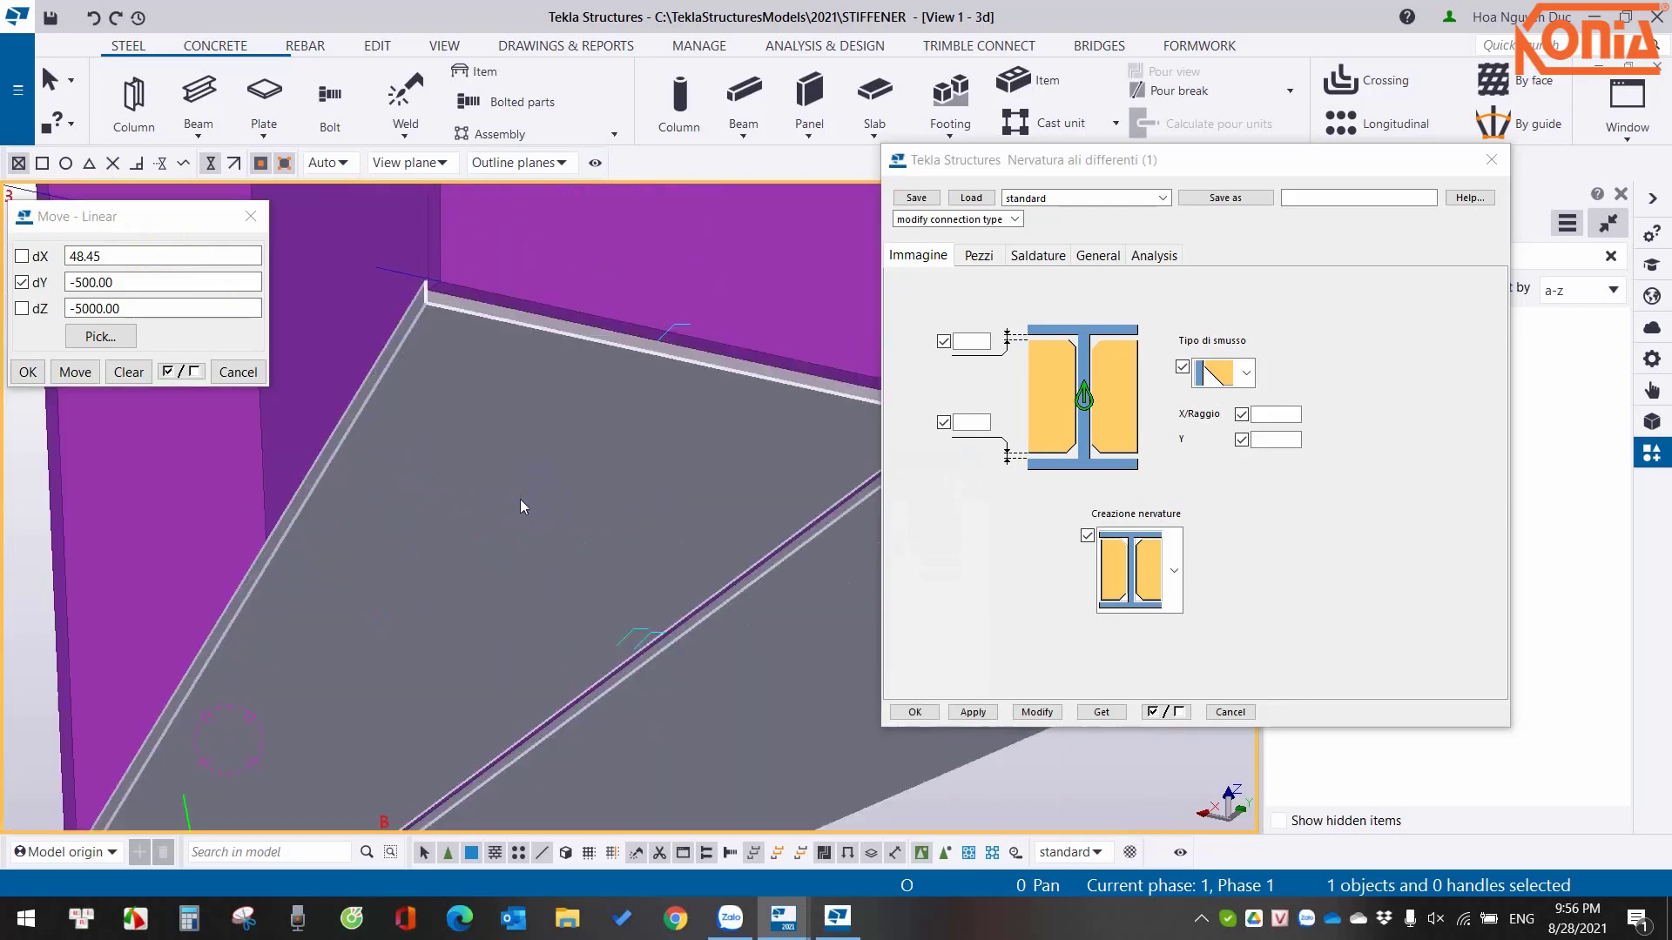
pyautogui.scroll(-2, 523, 509)
pyautogui.scroll(-4, 610, 531)
pyautogui.moveTo(755, 578)
pyautogui.mouseDown(button='middle')
pyautogui.moveTo(766, 701)
pyautogui.moveTo(660, 610)
pyautogui.moveTo(679, 694)
pyautogui.moveTo(680, 671)
pyautogui.moveTo(578, 653)
pyautogui.moveTo(743, 678)
pyautogui.mouseUp(button='middle')
pyautogui.scroll(-3, 601, 592)
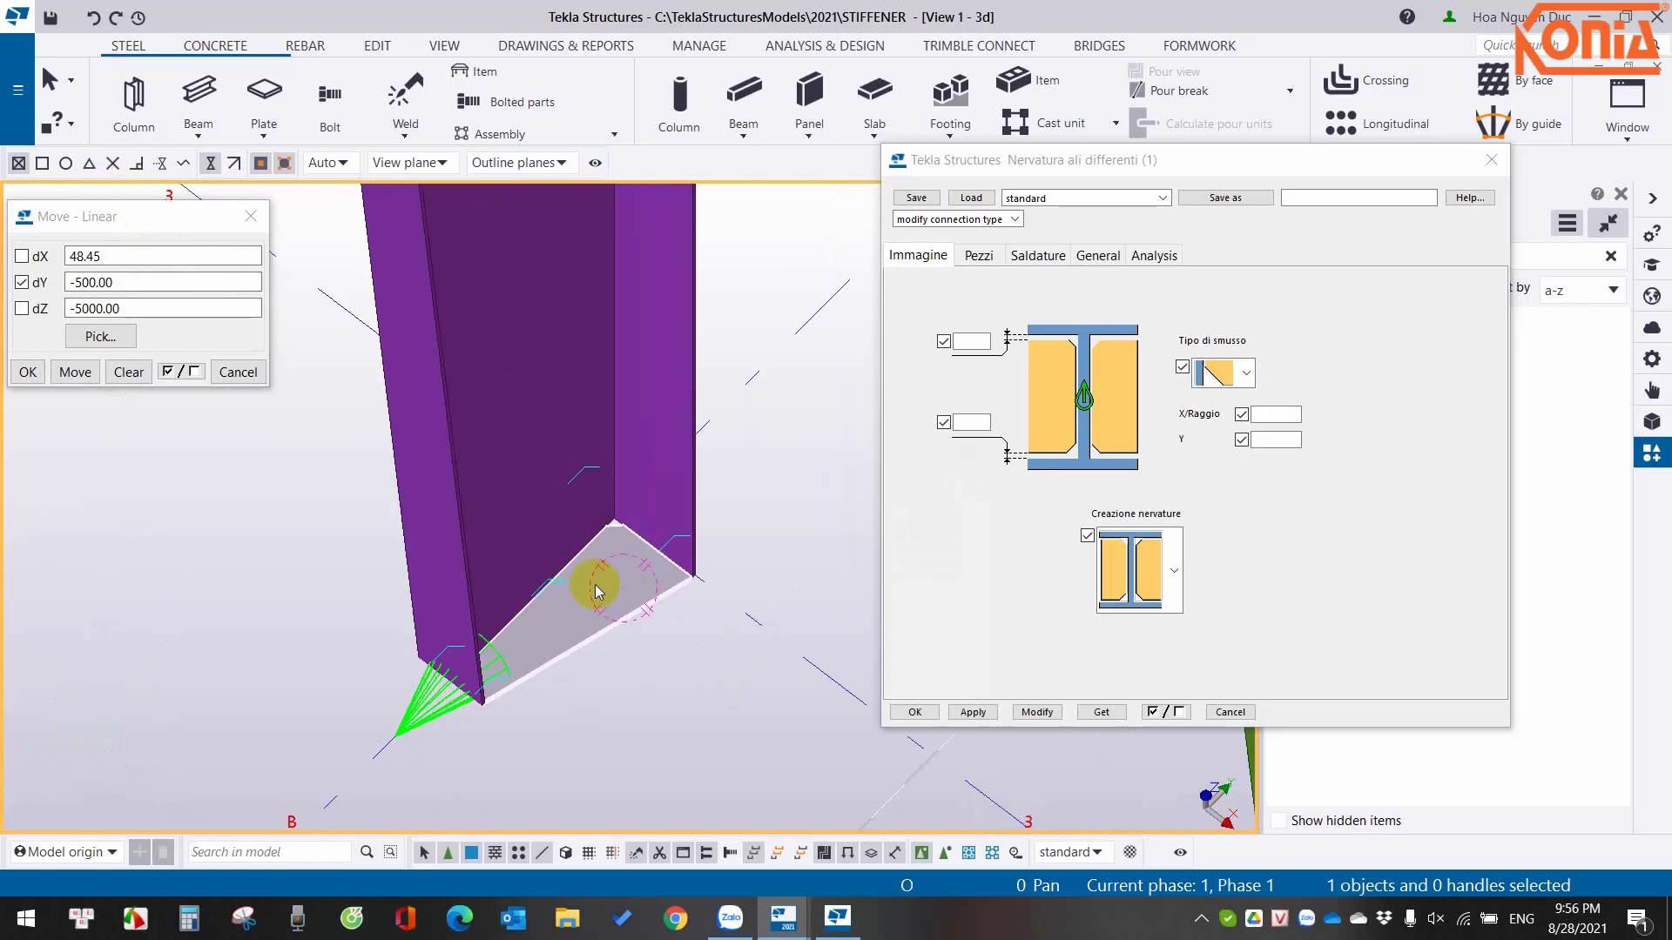
# Review the stiffener's layout, plate, weld and general settings without changes.
pyautogui.doubleClick(420, 688)
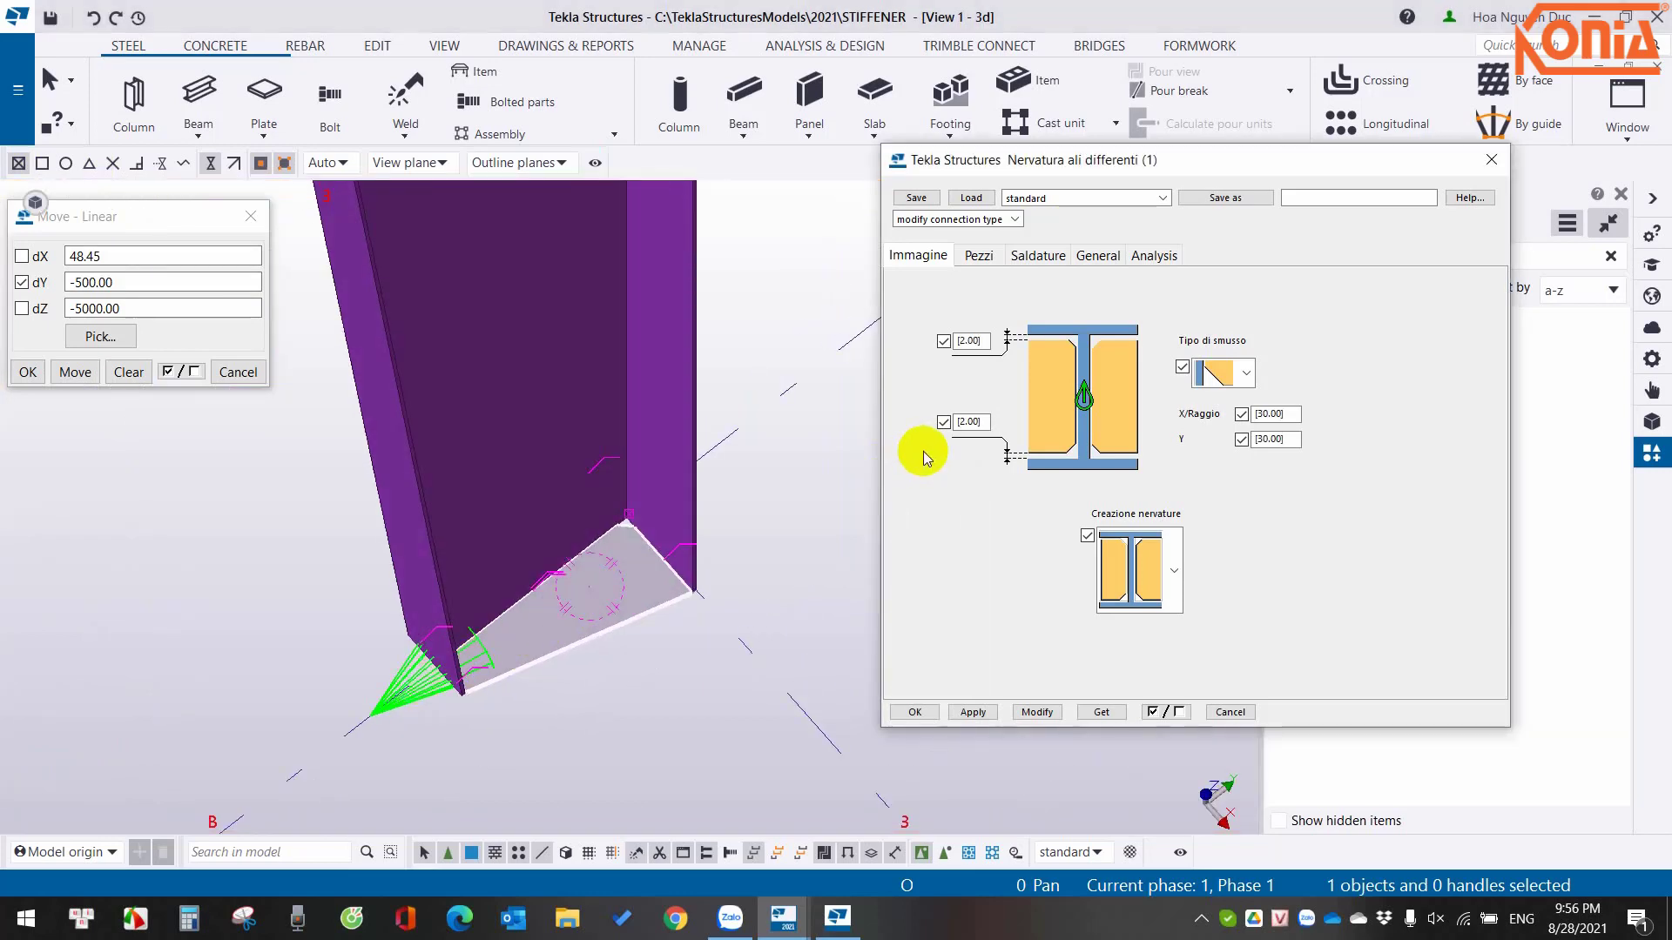
pyautogui.click(1173, 571)
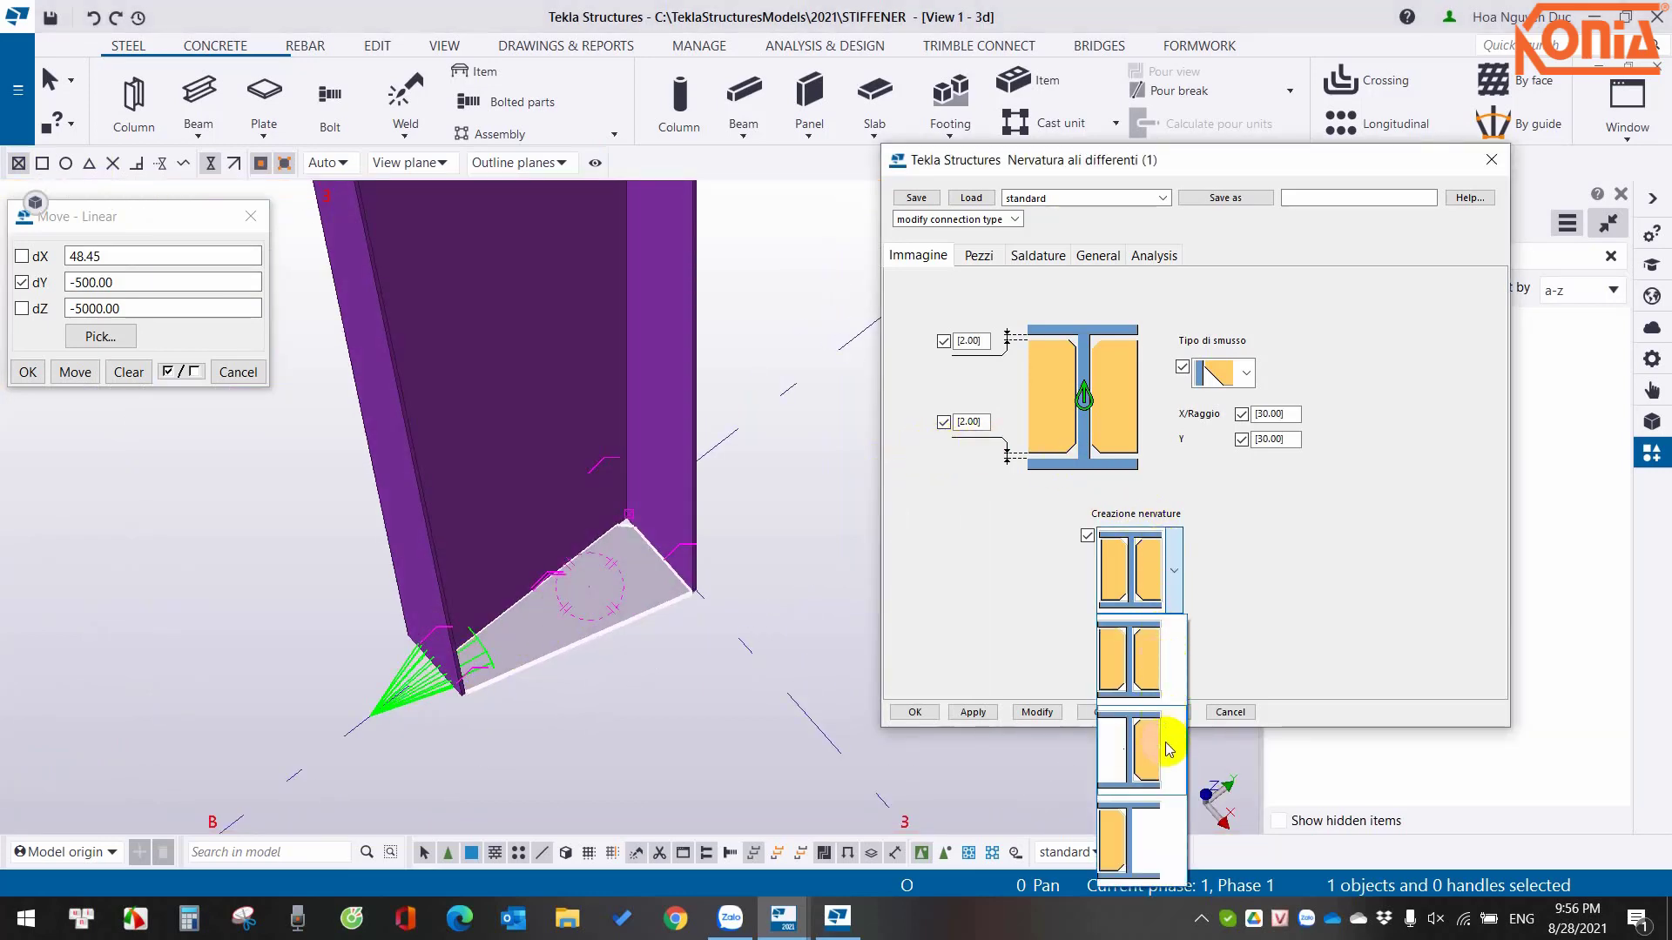
pyautogui.click(1282, 605)
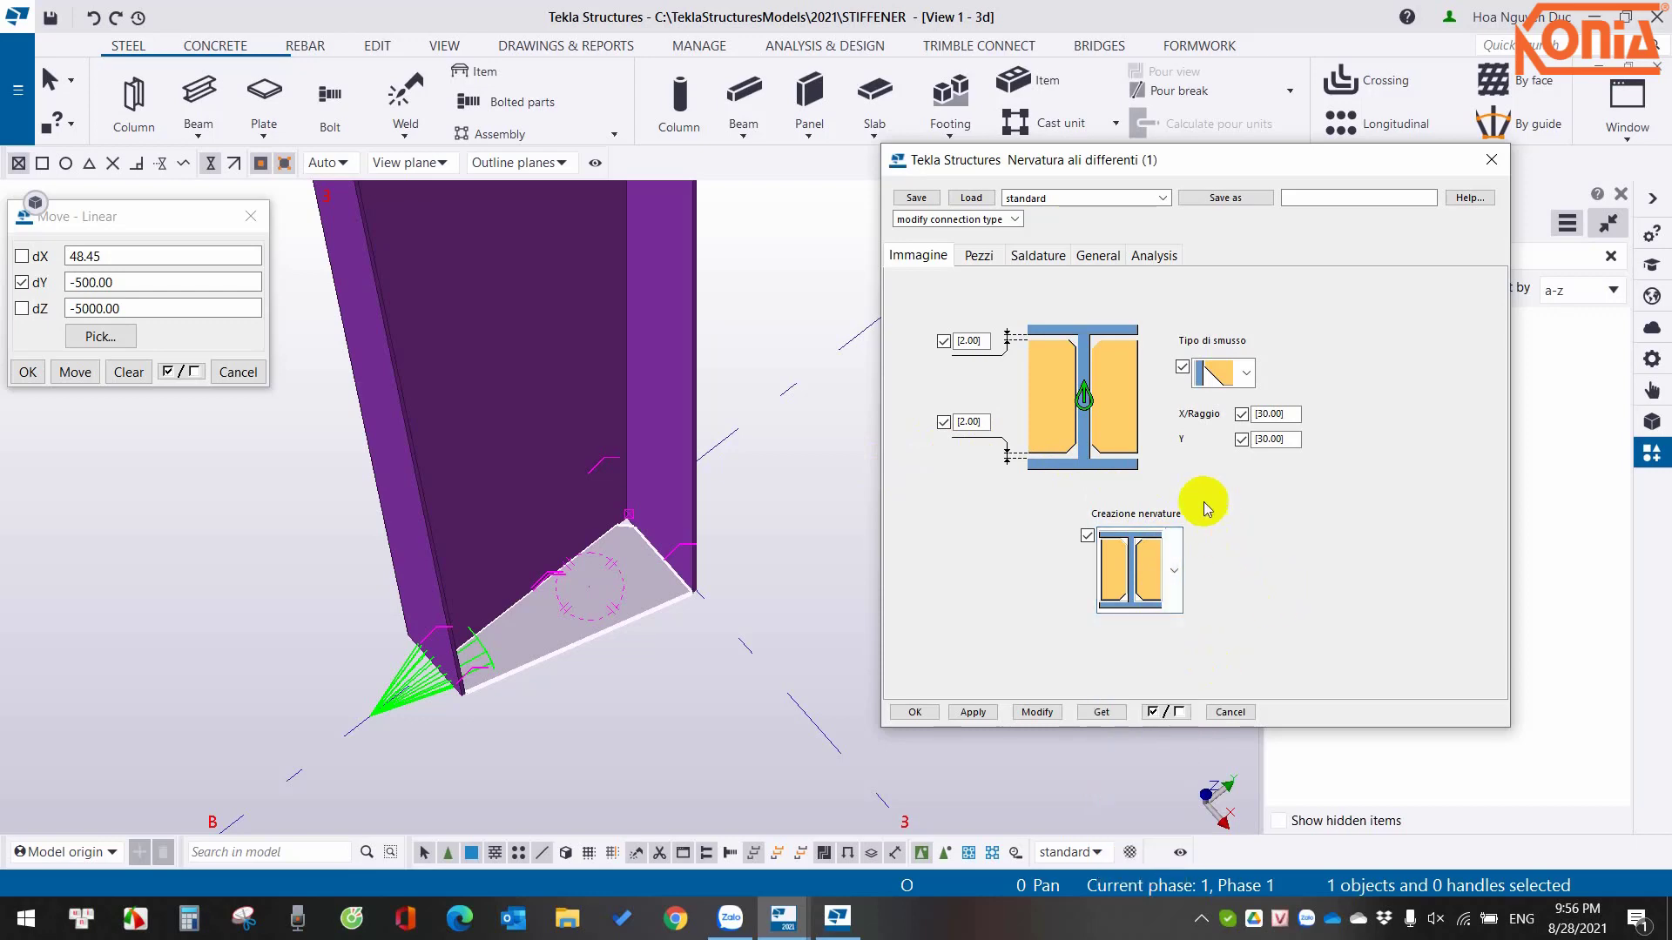
pyautogui.click(987, 259)
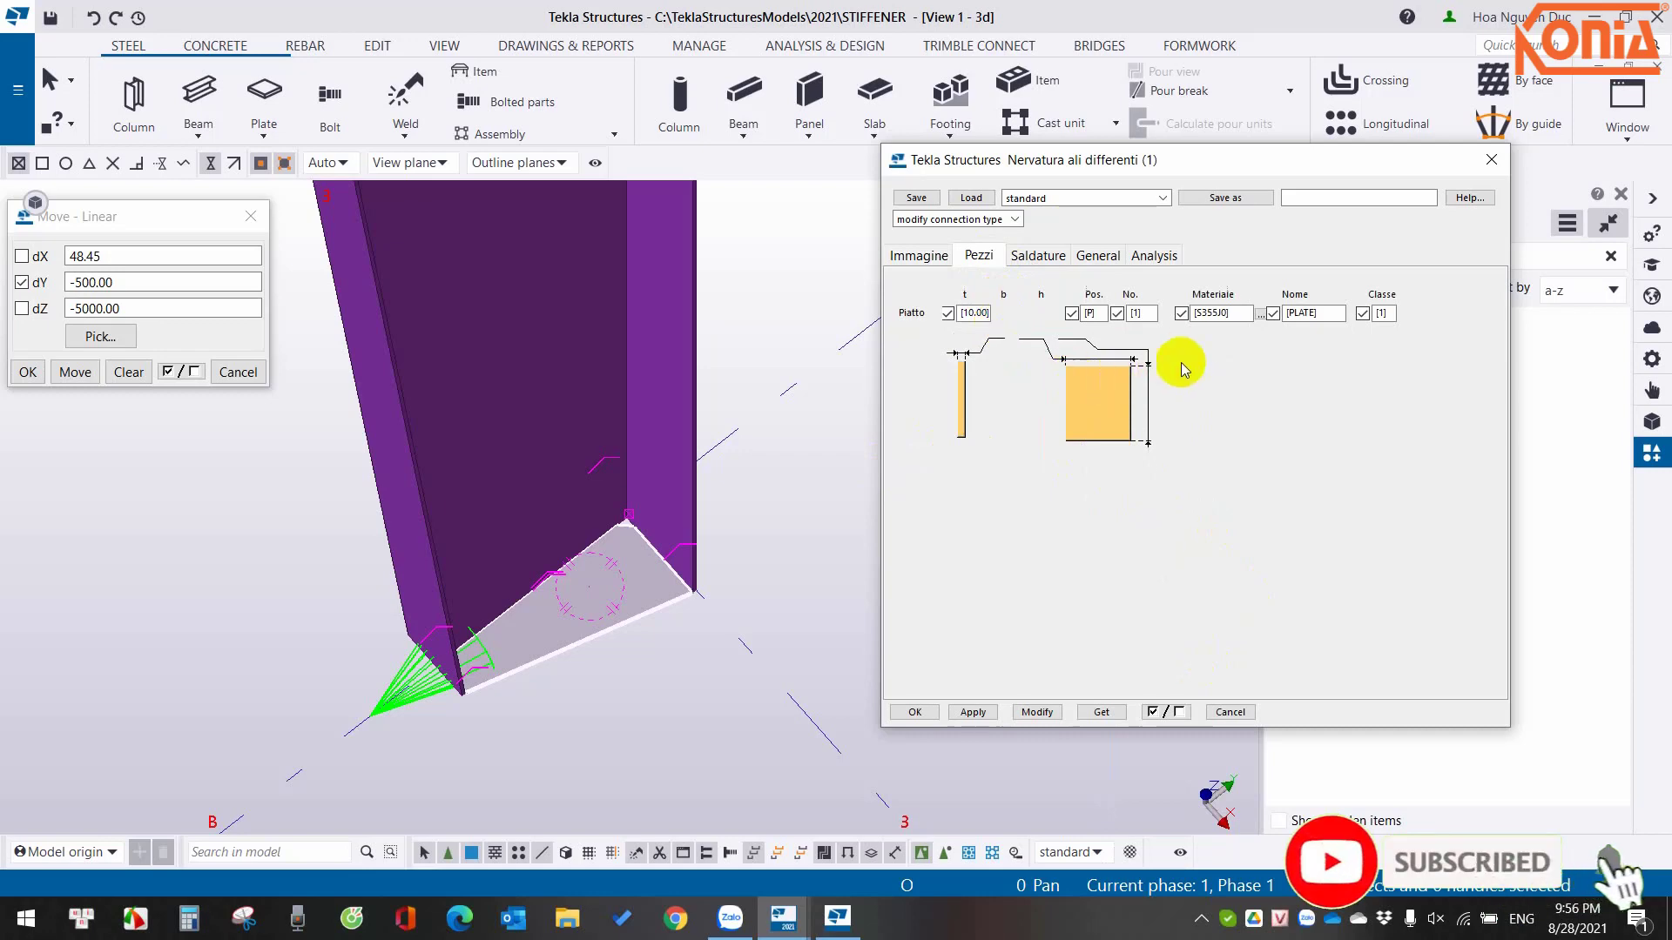
pyautogui.click(1038, 259)
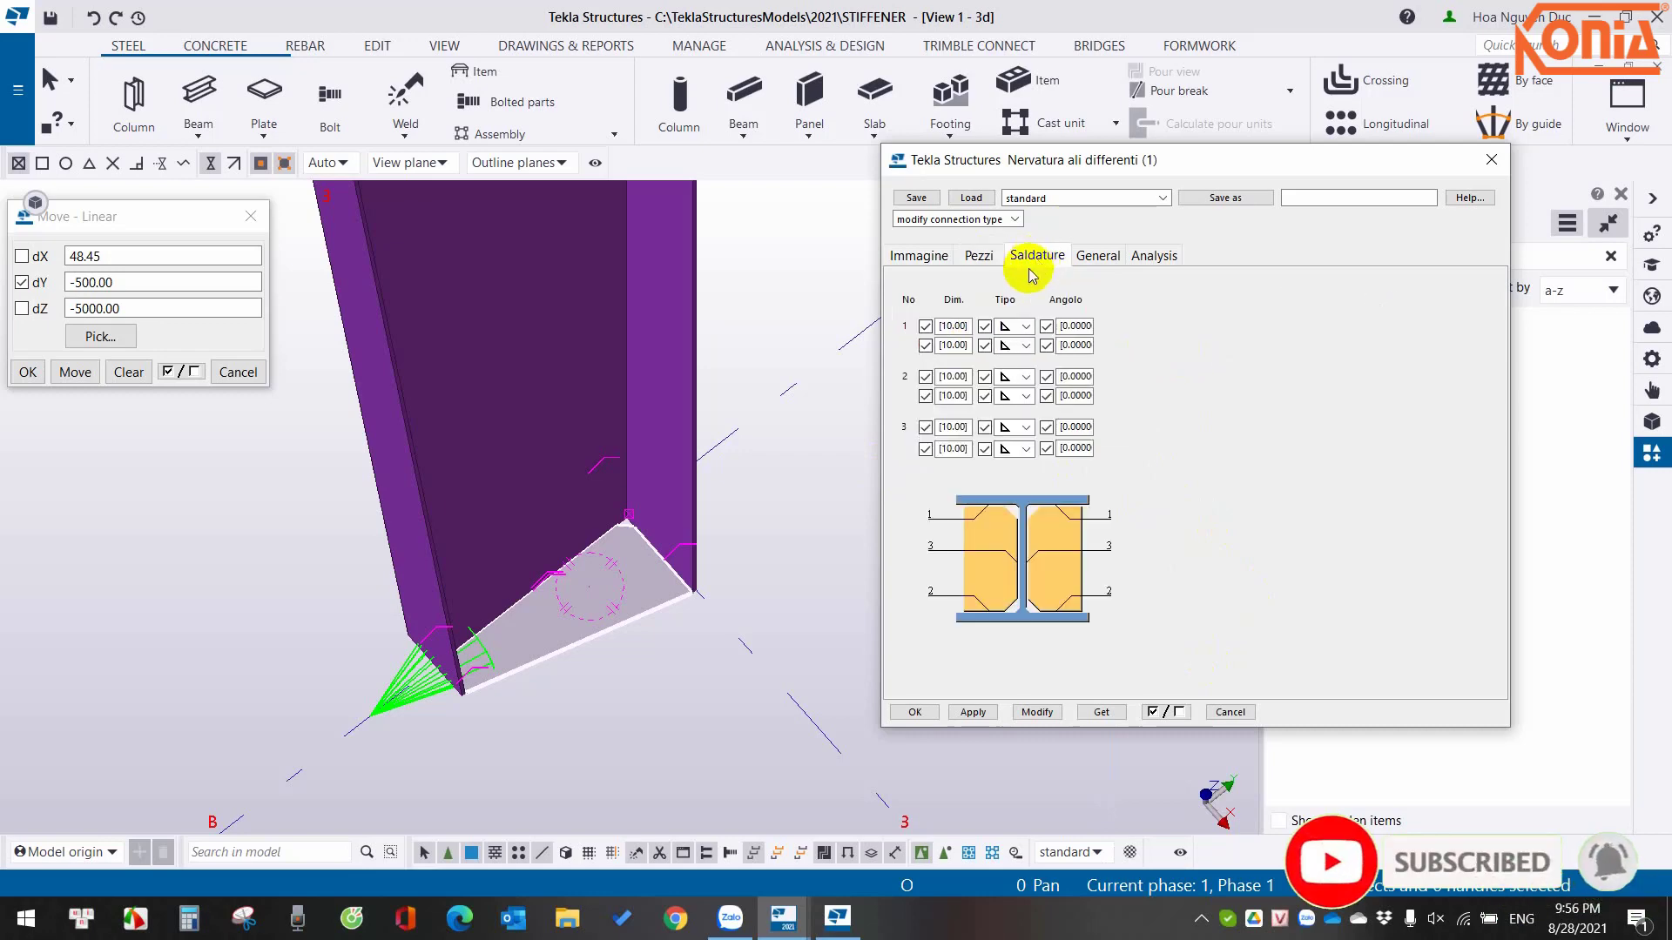
pyautogui.click(1096, 258)
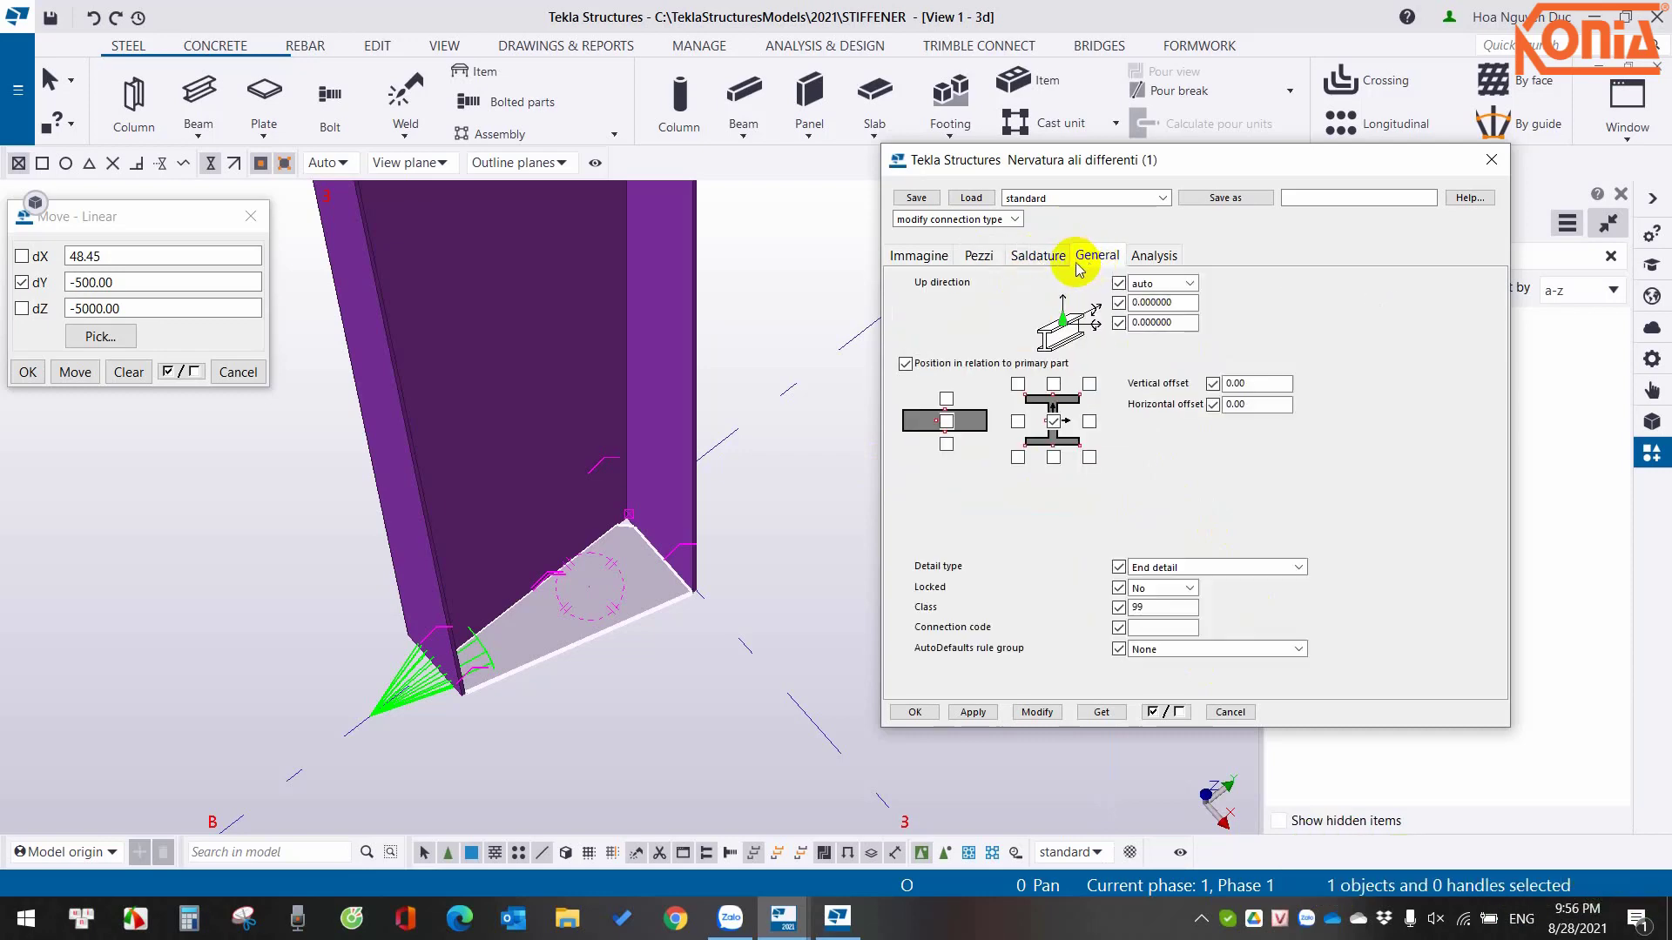
pyautogui.click(1038, 258)
pyautogui.click(938, 261)
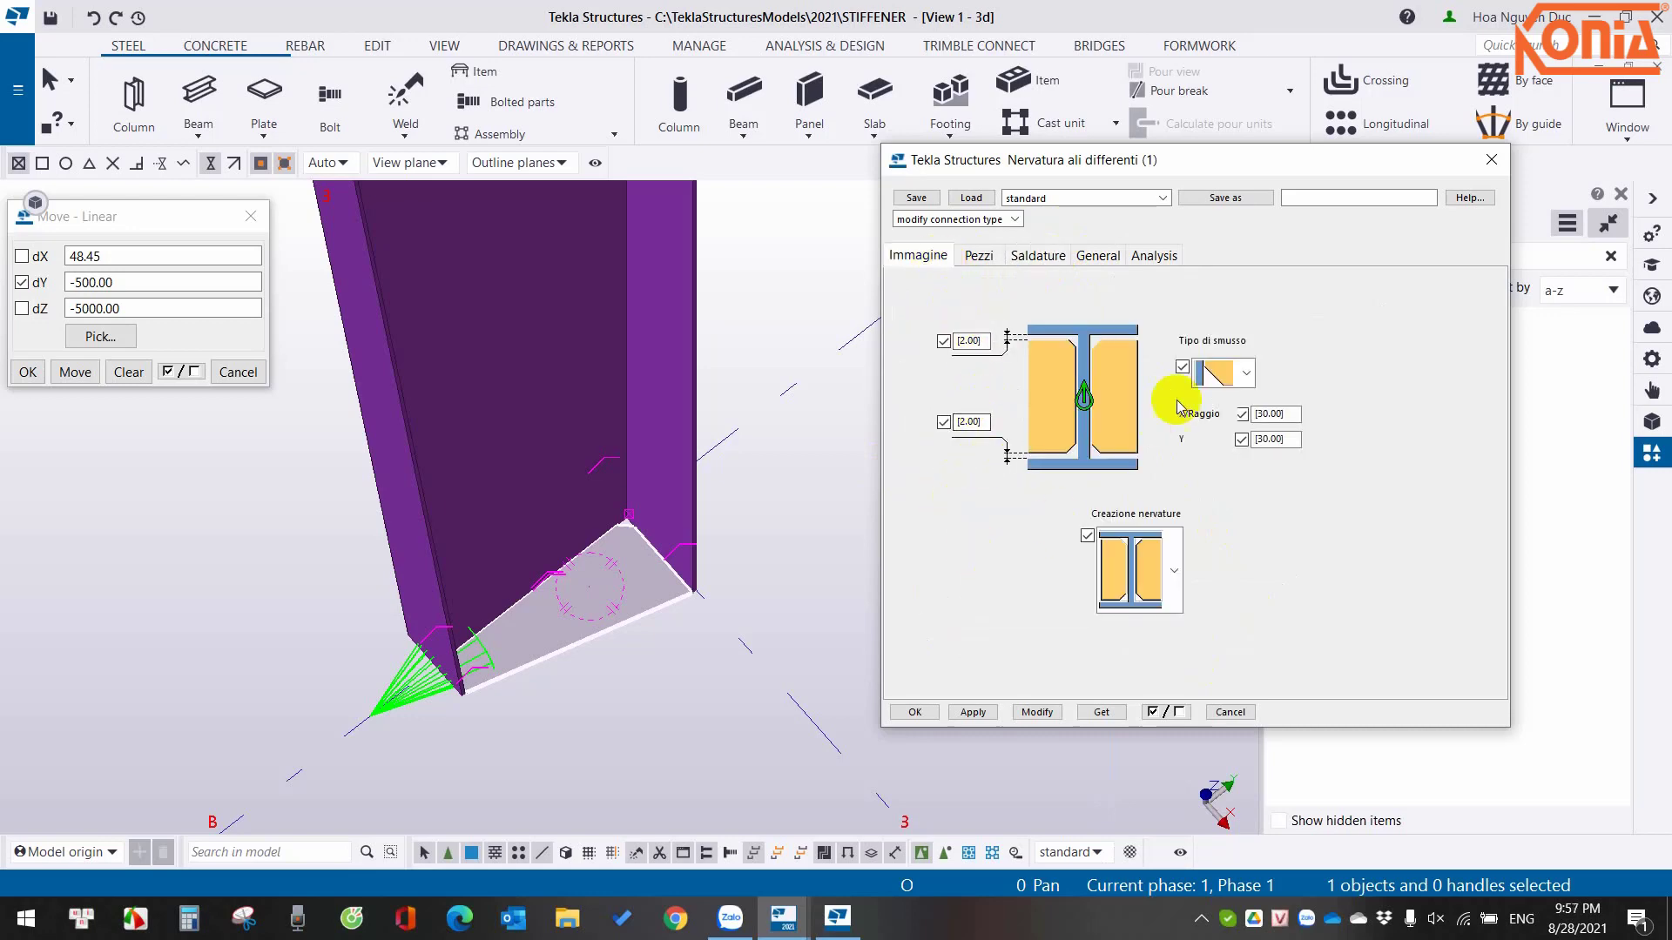
# Keep the diagonal chamfer type and confirm the stiffener settings.
pyautogui.click(1224, 374)
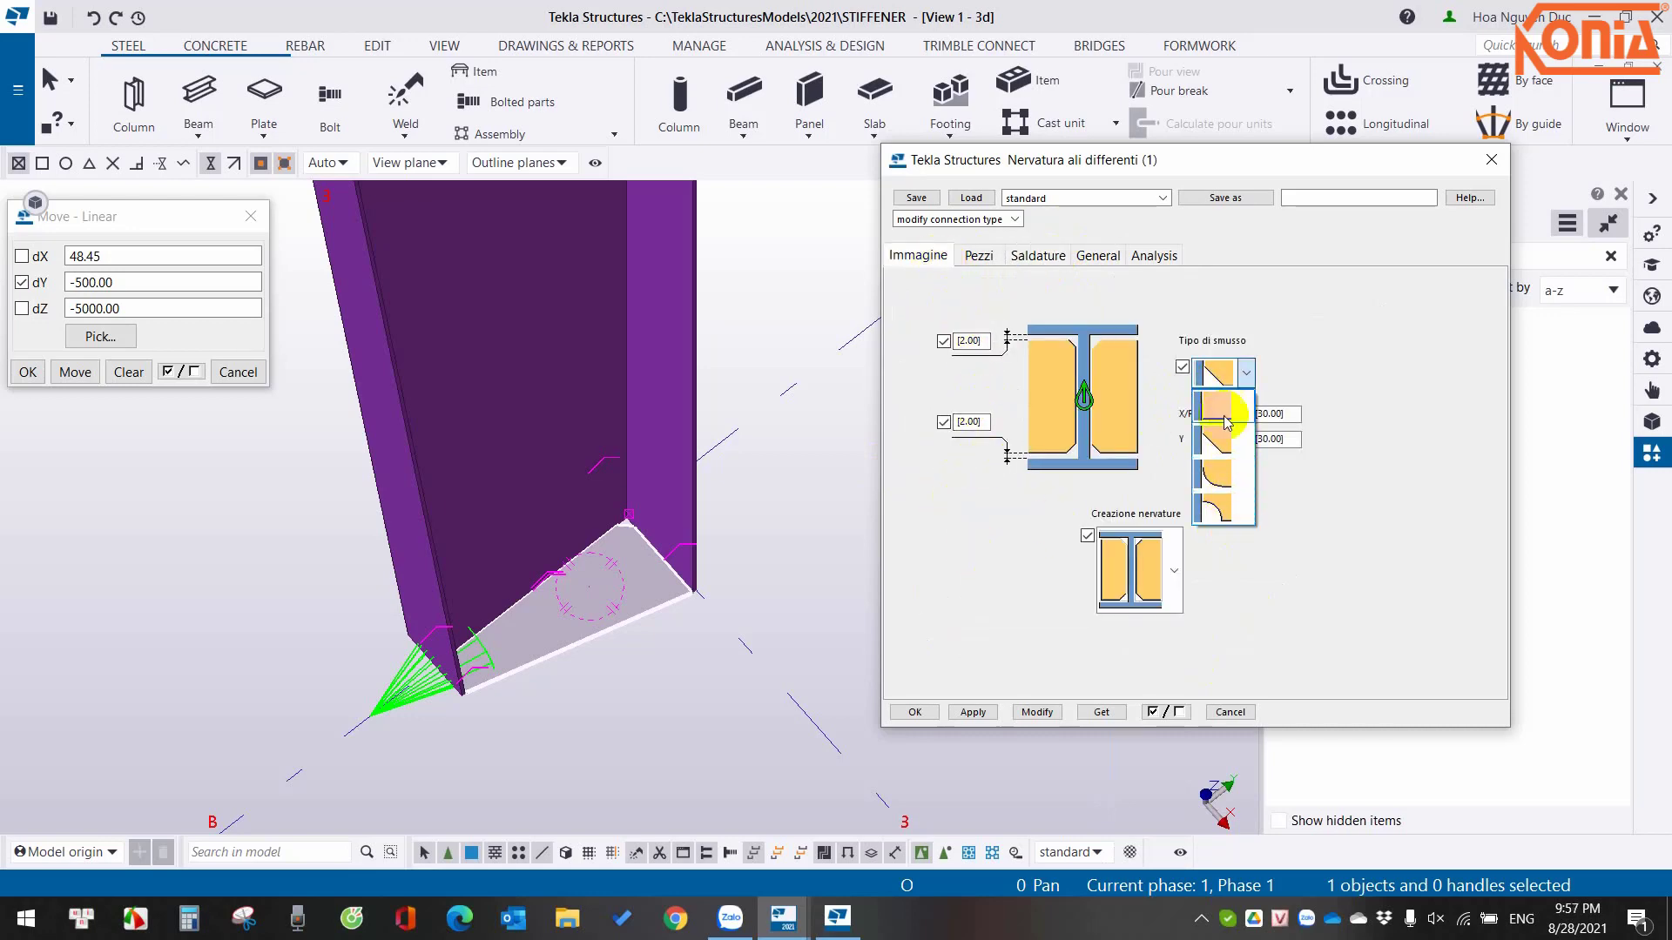
pyautogui.click(1299, 540)
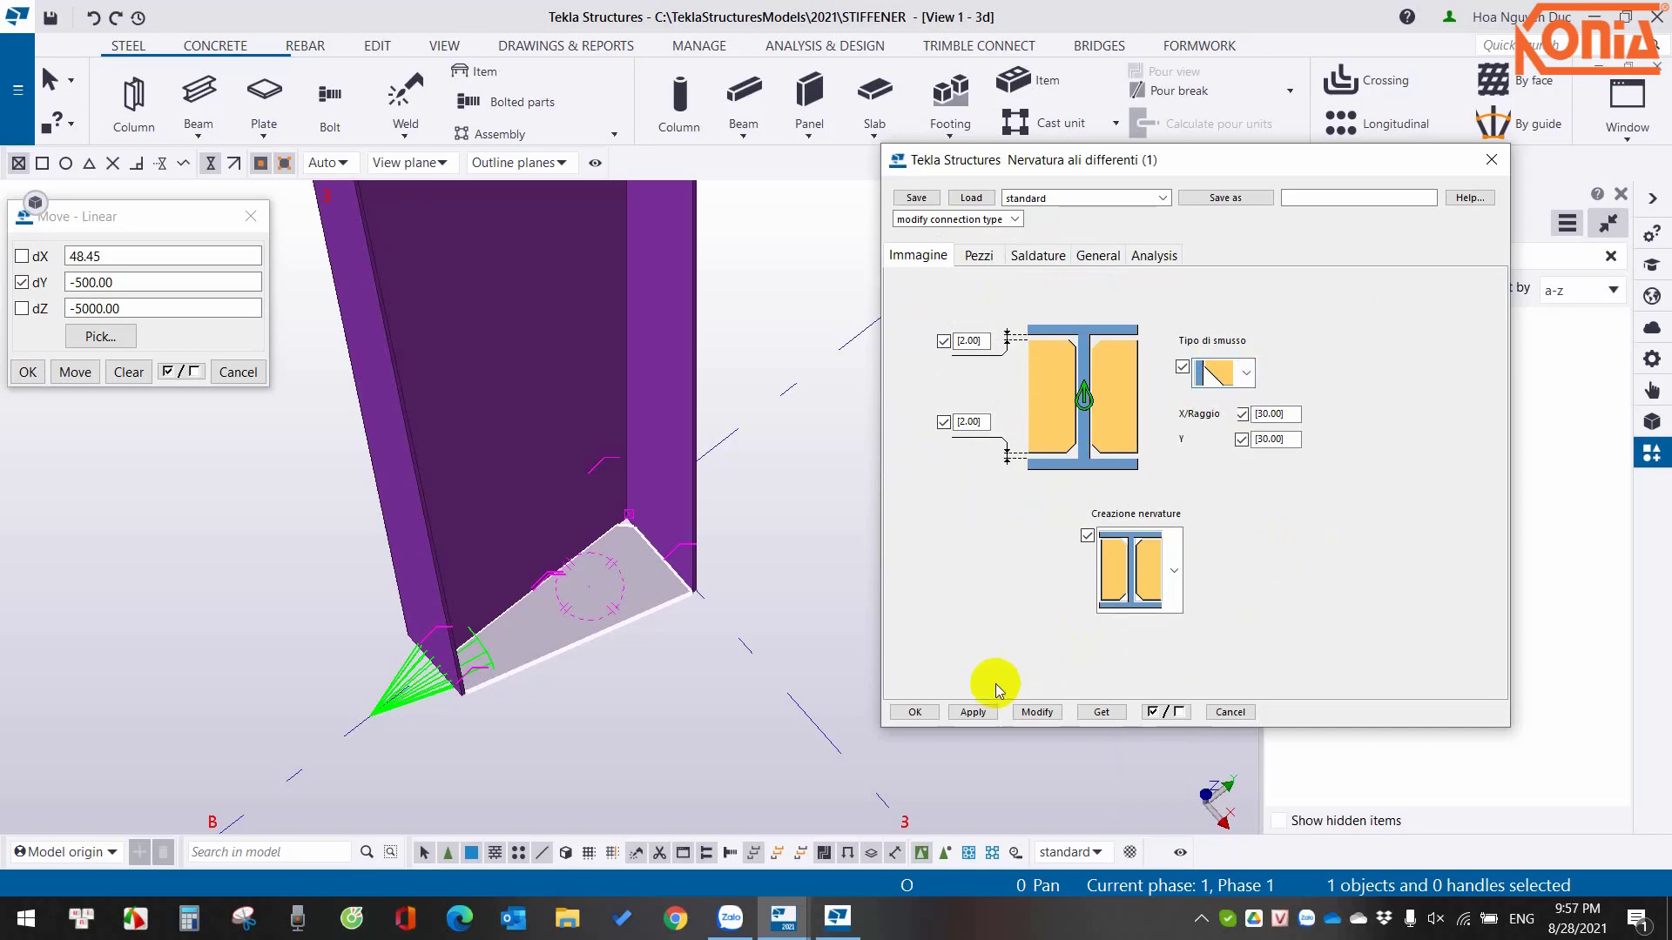
pyautogui.click(923, 716)
# Copy the stiffener linearly 5 times at 500 spacing up the column.
pyautogui.scroll(-3, 627, 579)
pyautogui.scroll(-2, 634, 608)
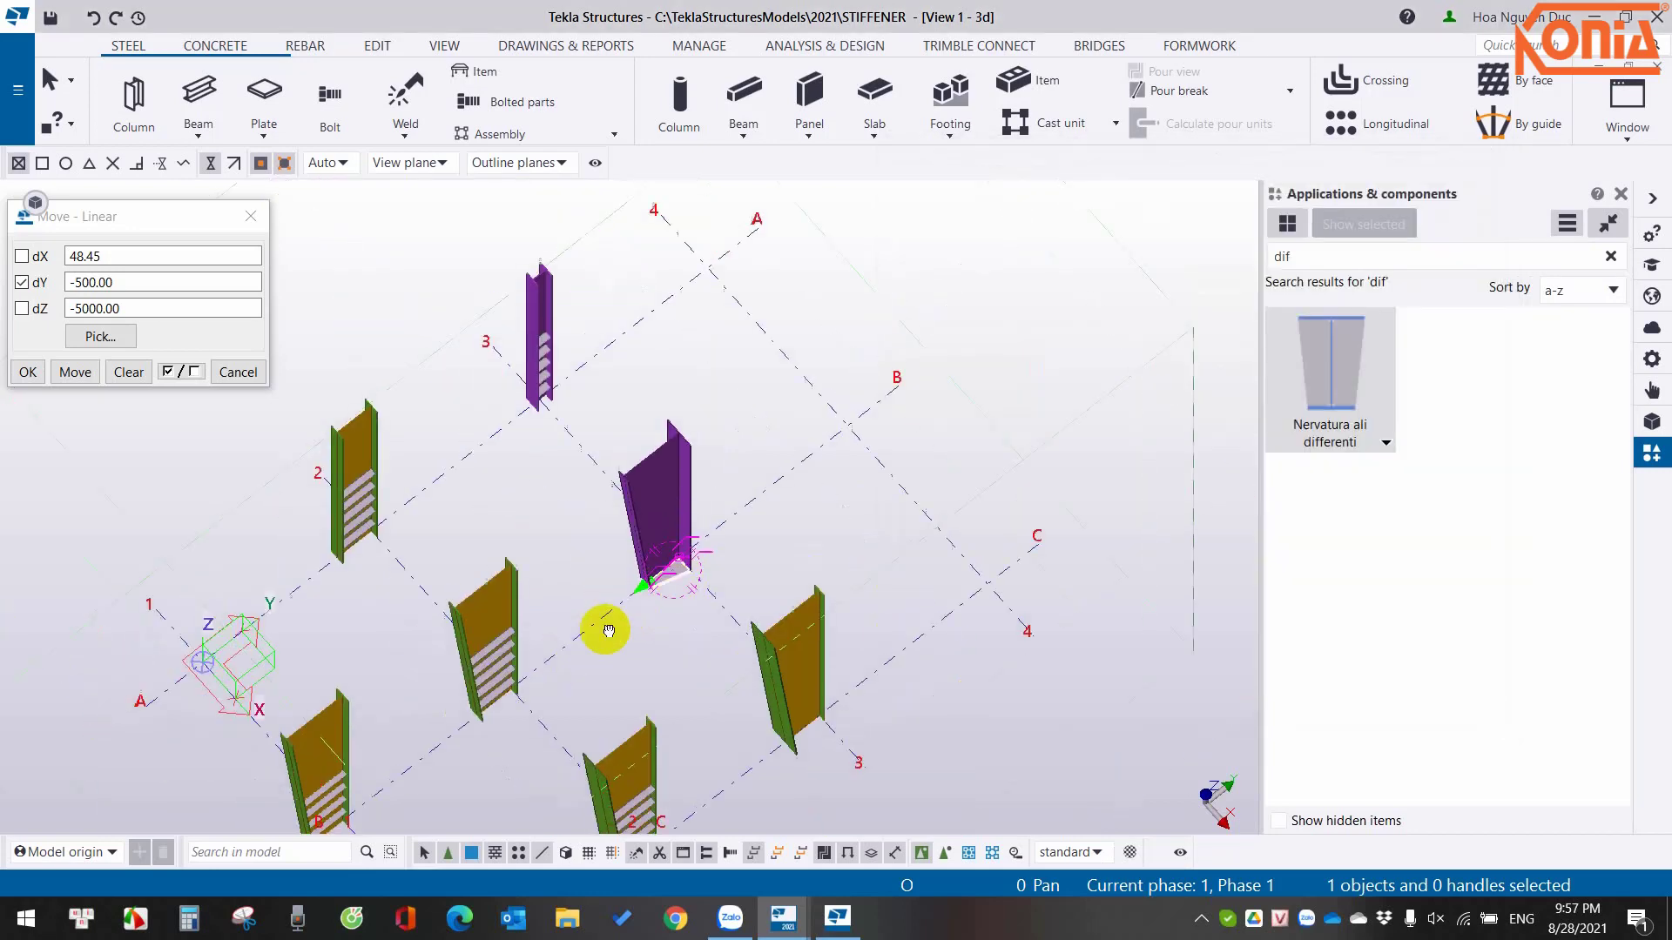
pyautogui.scroll(2, 608, 630)
pyautogui.scroll(2, 933, 523)
pyautogui.scroll(2, 653, 534)
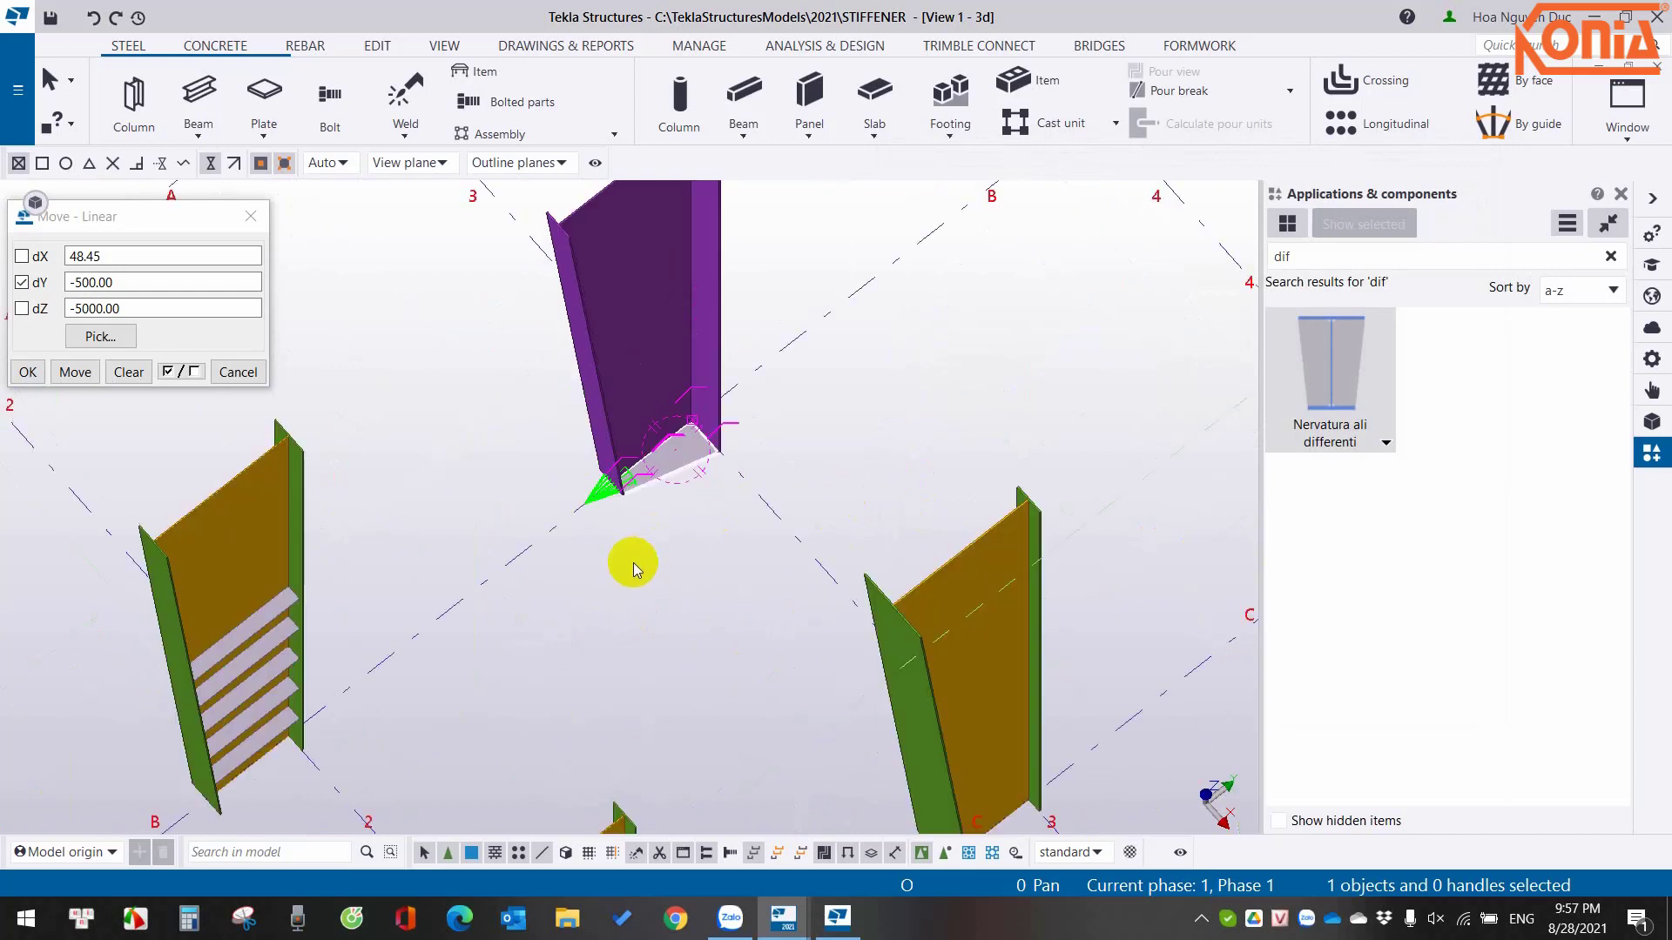
pyautogui.rightClick(685, 566)
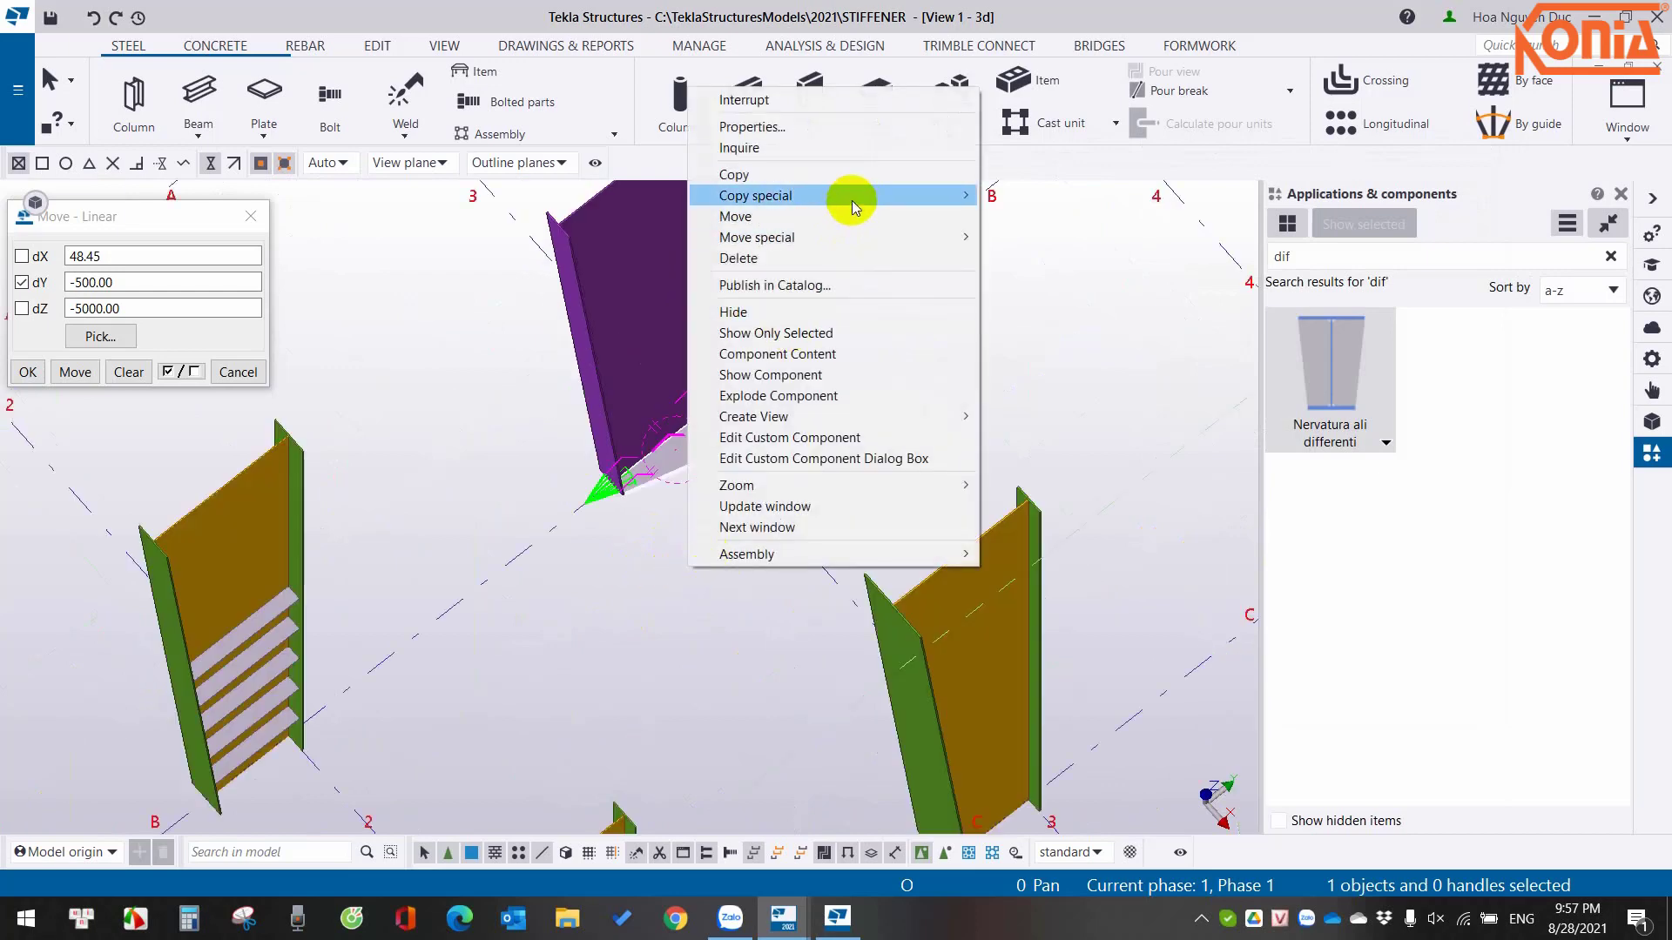
pyautogui.moveTo(755, 194)
pyautogui.click(1013, 192)
pyautogui.write('500')
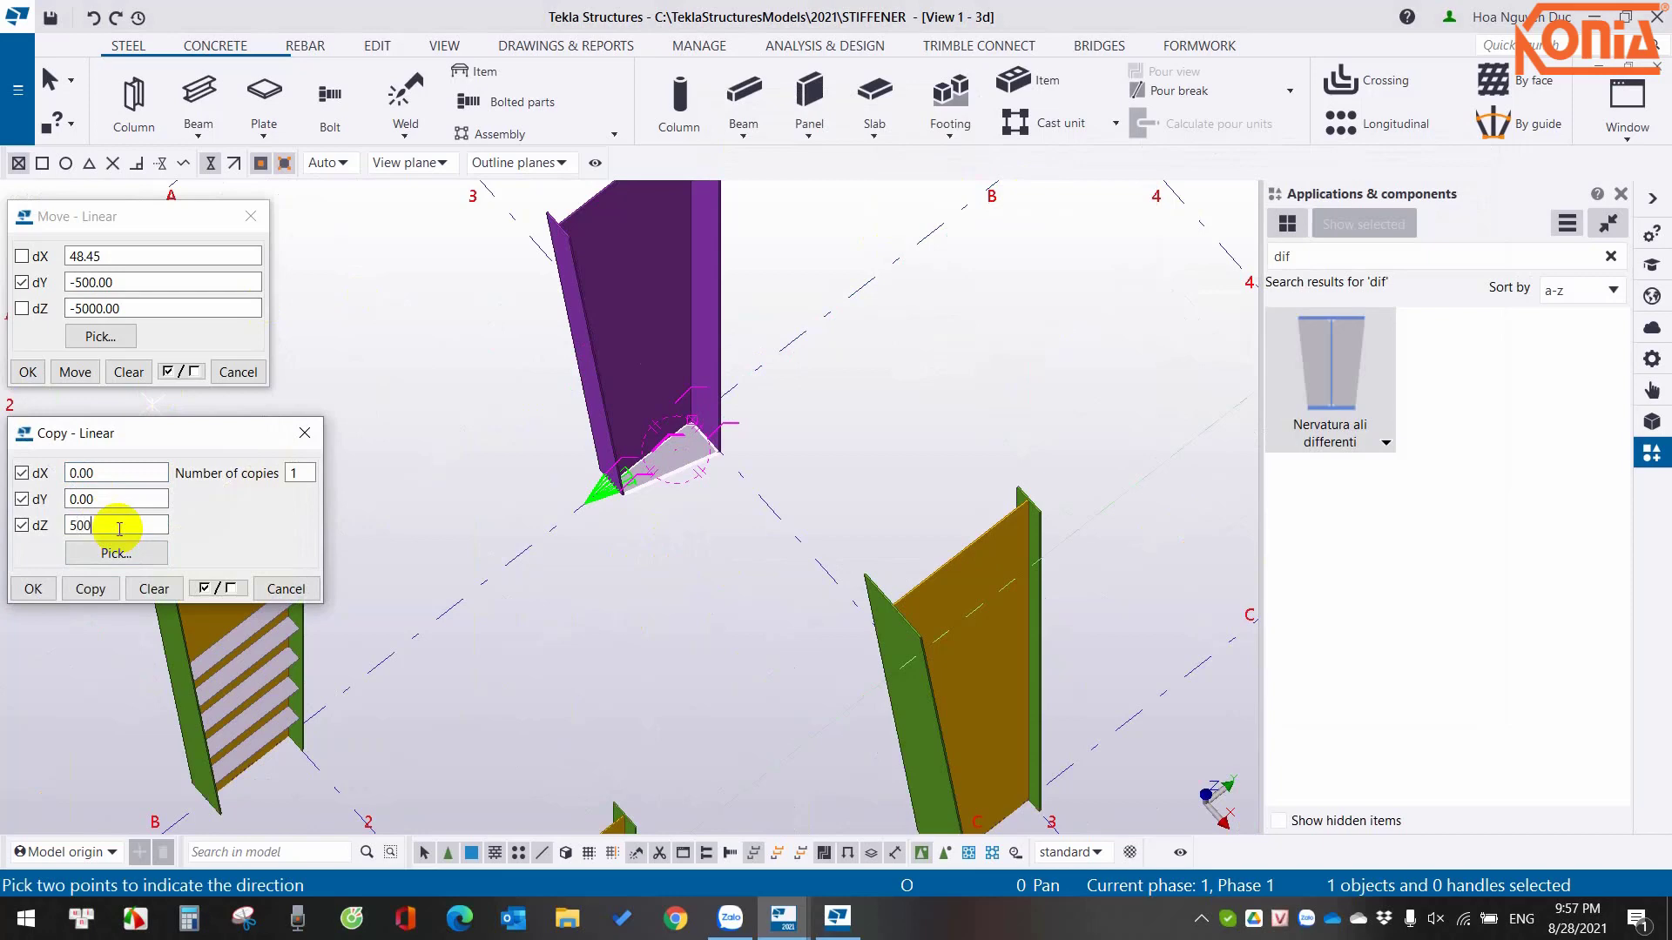
pyautogui.doubleClick(300, 473)
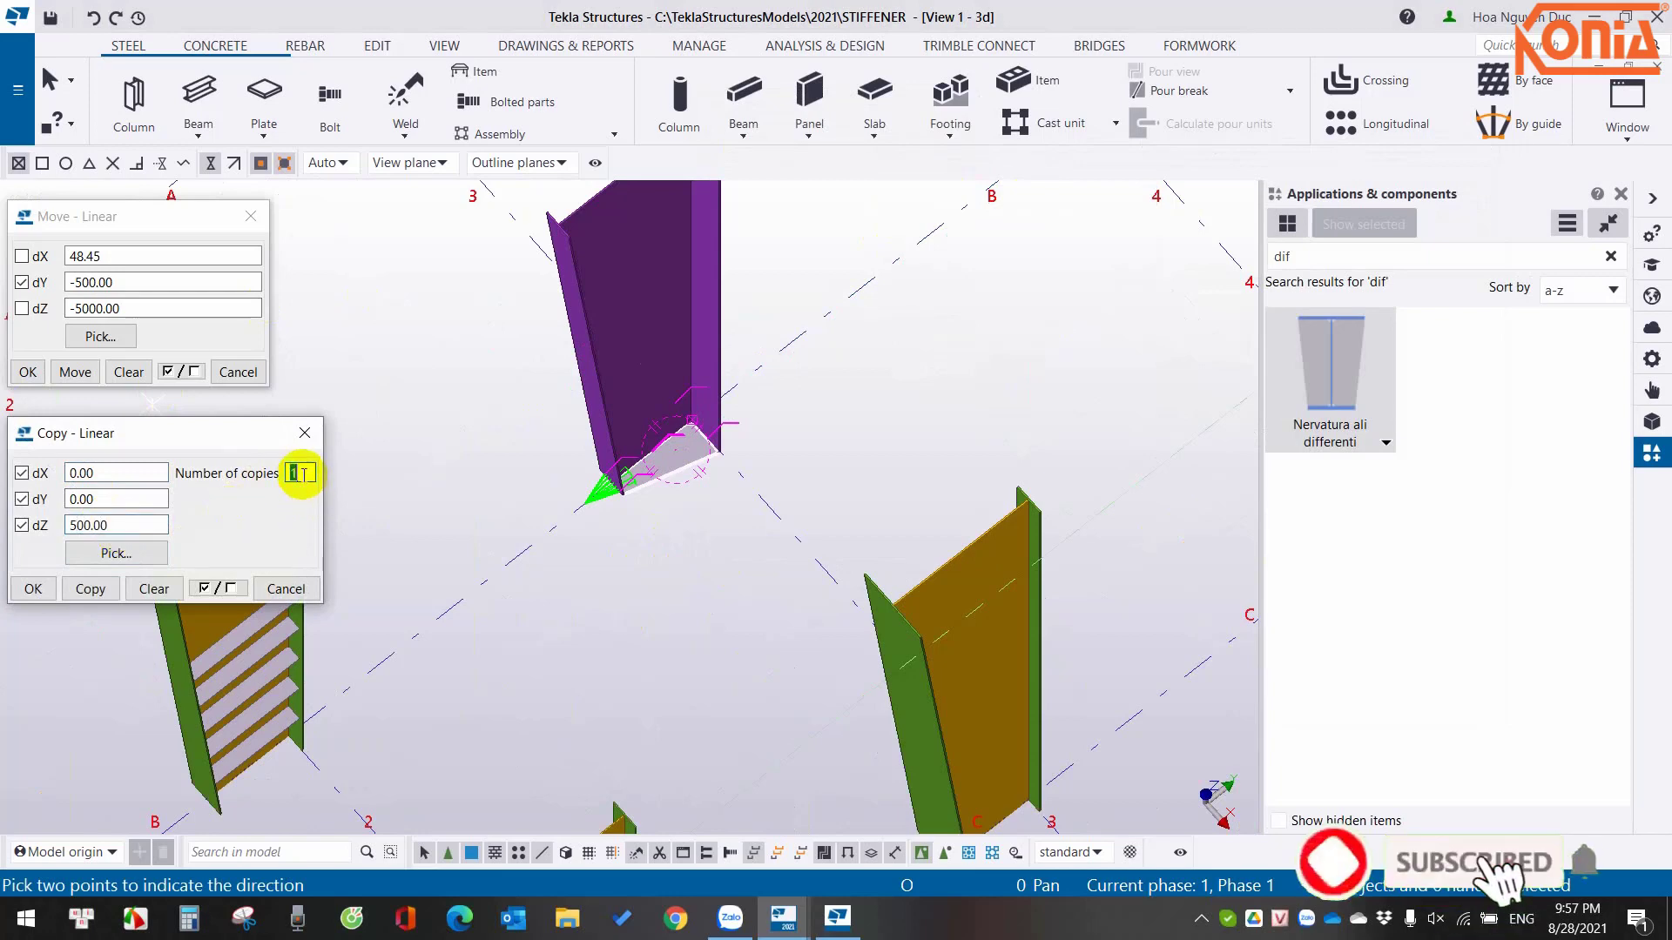
pyautogui.write('5')
pyautogui.click(129, 372)
pyautogui.press('Tab')
pyautogui.write('500')
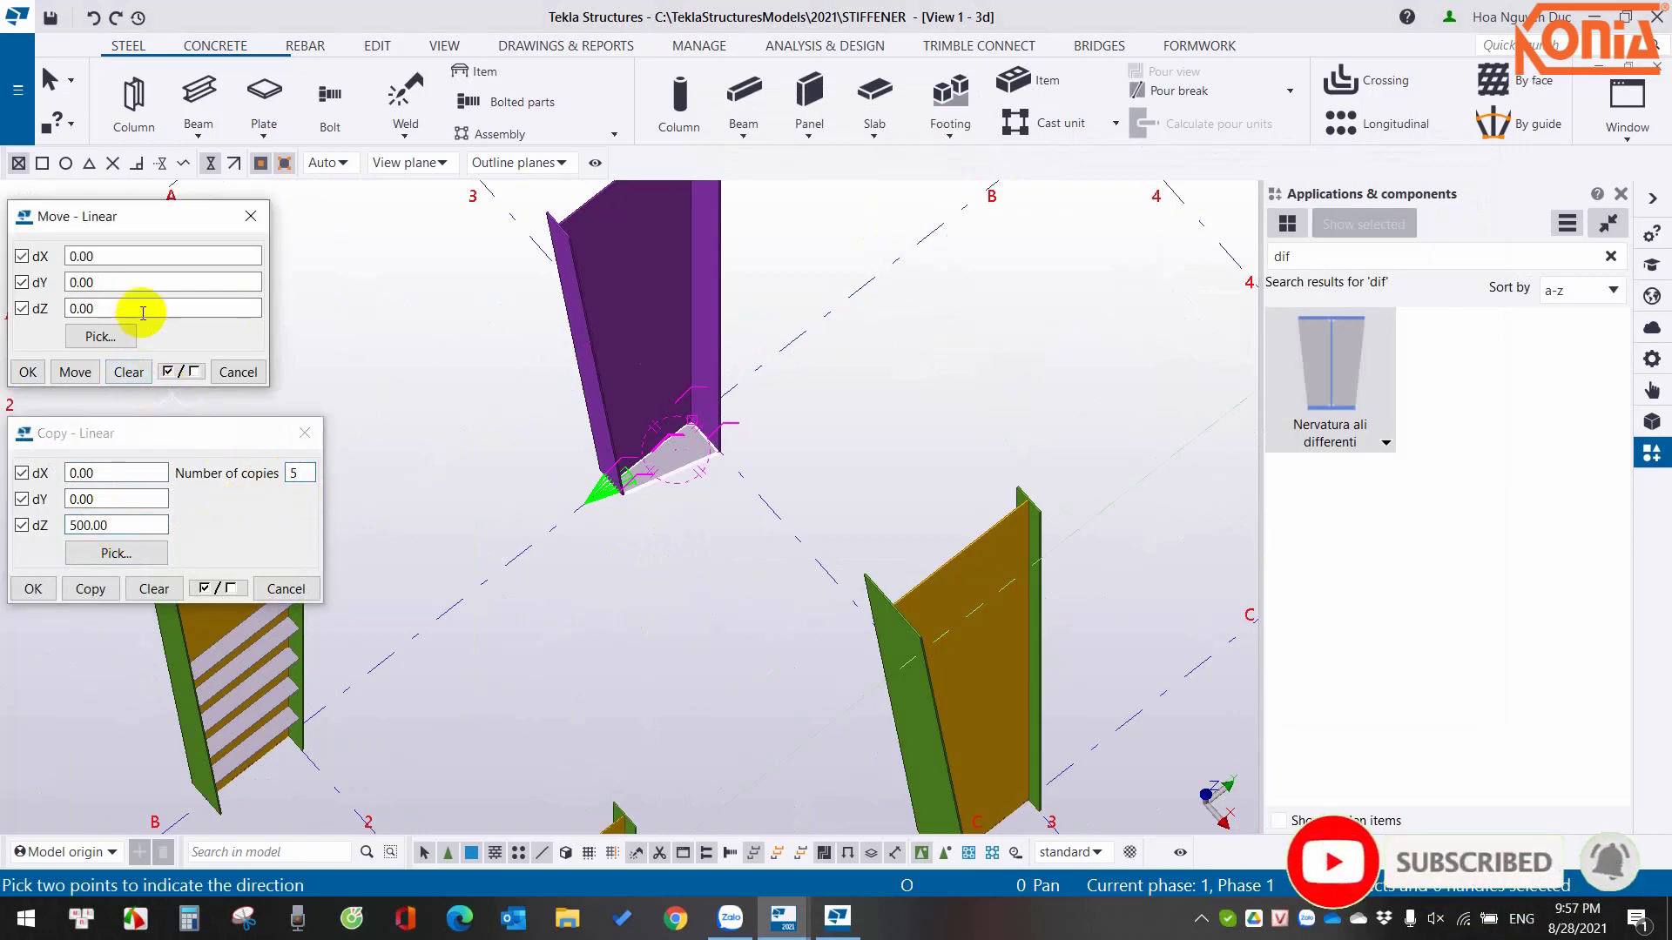
pyautogui.click(94, 376)
pyautogui.rightClick(337, 388)
pyautogui.click(90, 589)
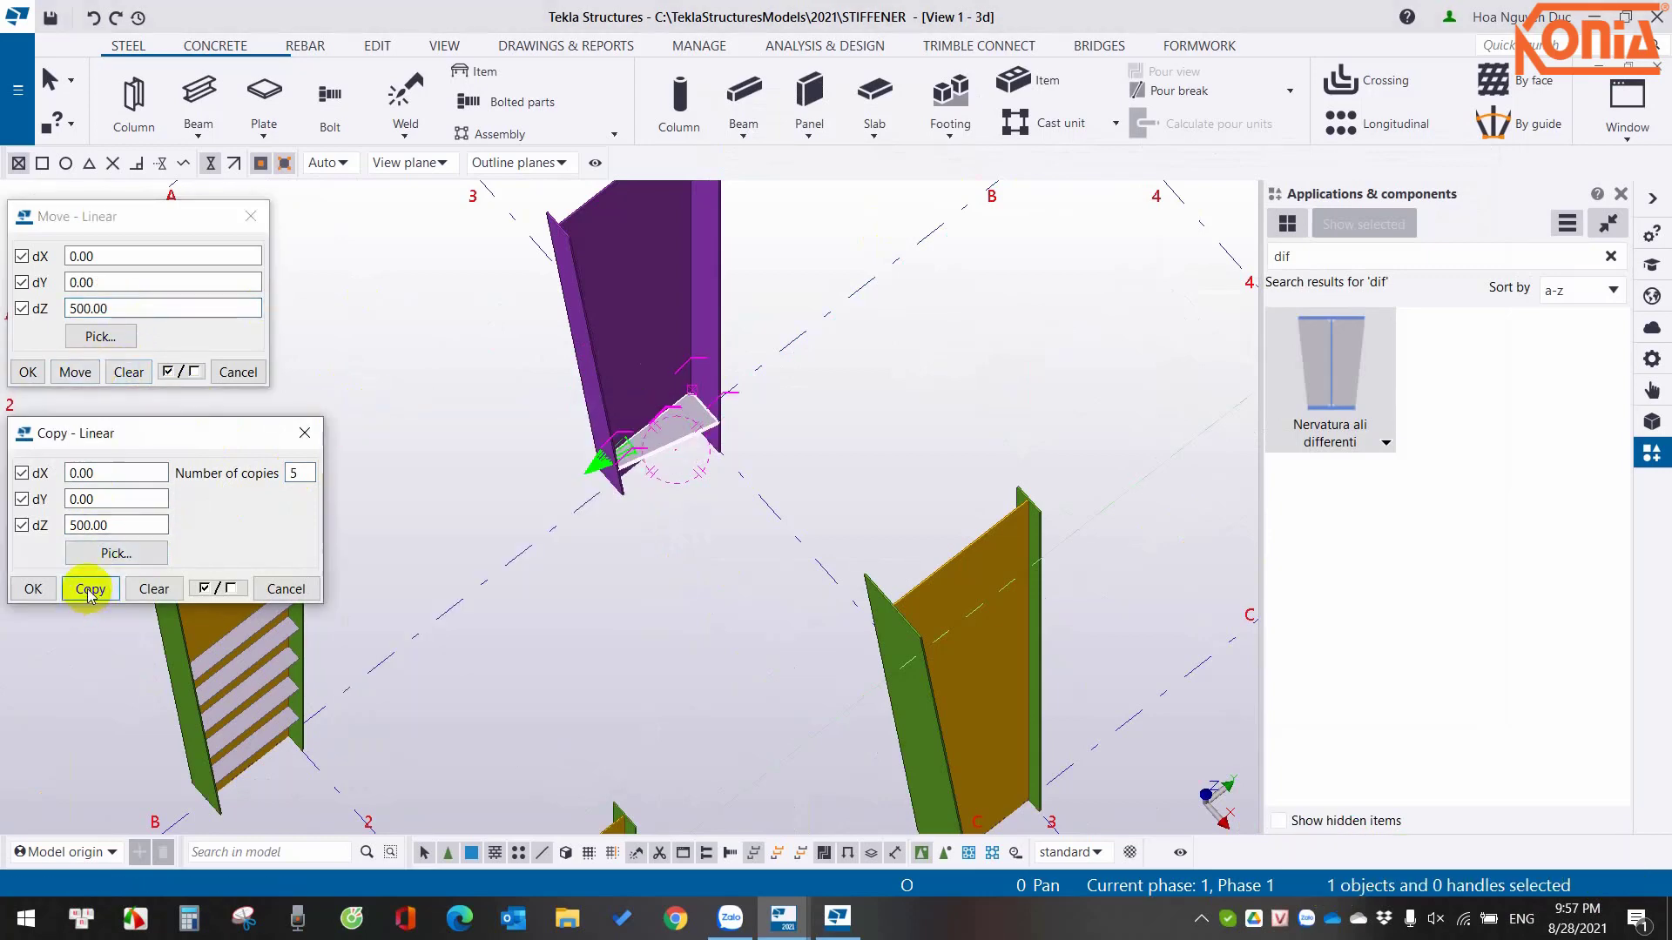
# Refresh the 3D view and orbit around the purple column.
pyautogui.rightClick(393, 329)
pyautogui.click(436, 414)
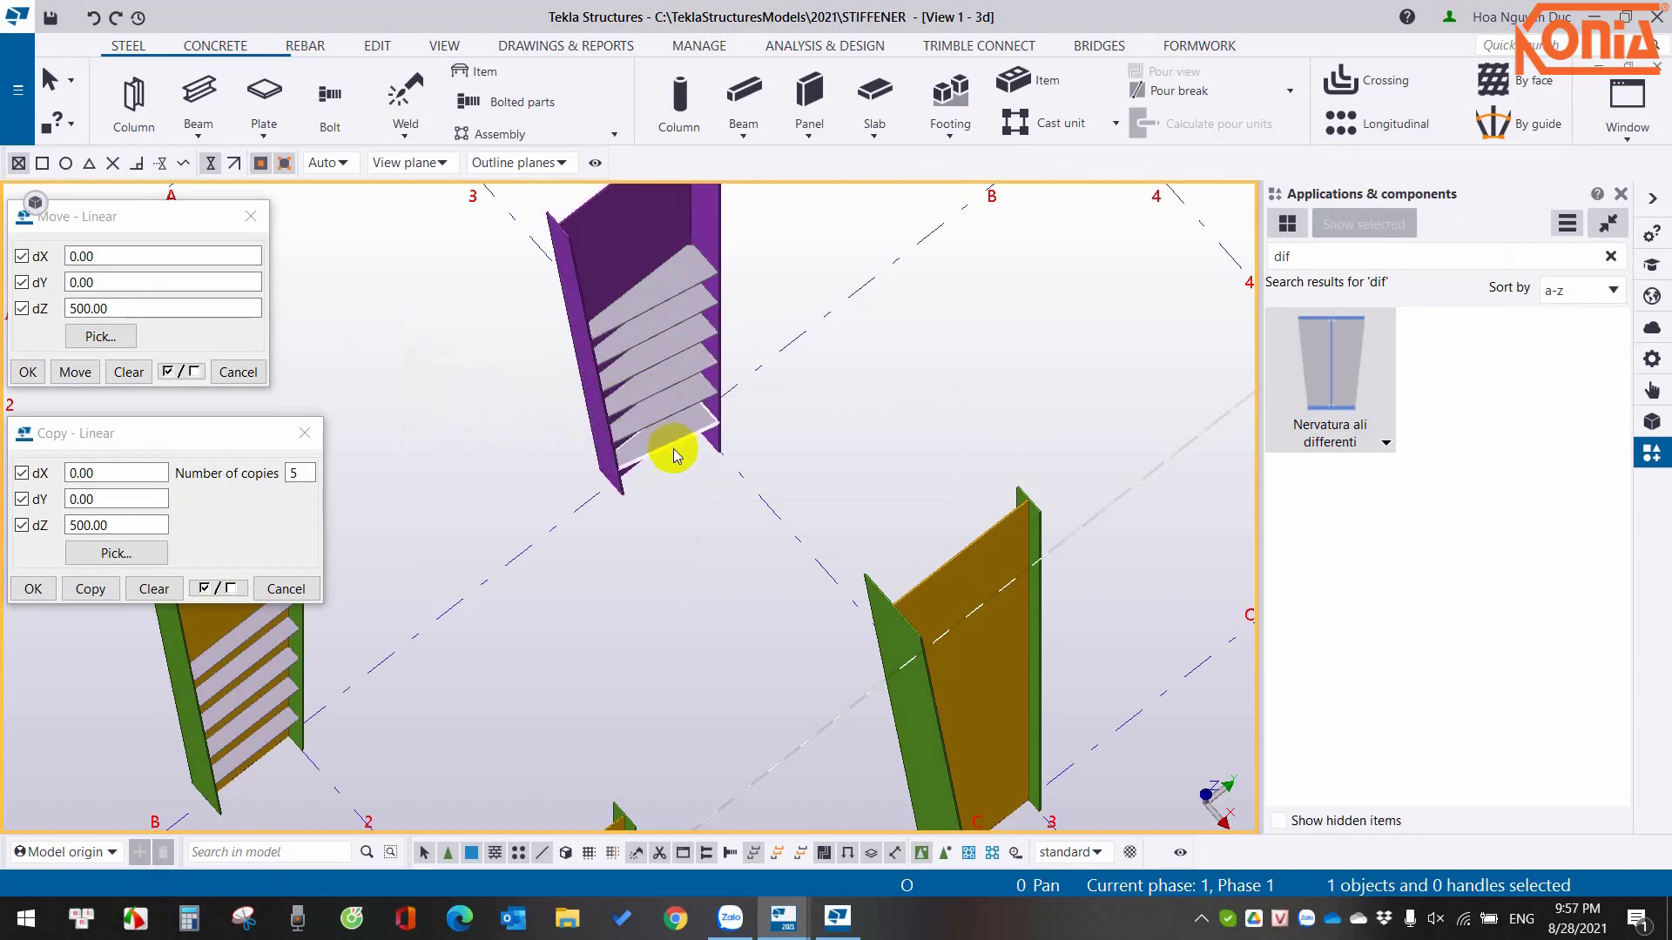
pyautogui.moveTo(673, 454)
pyautogui.keyDown('ctrl'); pyautogui.mouseDown(button='middle')
pyautogui.moveTo(664, 366)
pyautogui.moveTo(653, 470)
pyautogui.moveTo(624, 457)
pyautogui.moveTo(963, 433)
pyautogui.moveTo(740, 422)
pyautogui.moveTo(635, 474)
pyautogui.moveTo(627, 555)
pyautogui.moveTo(640, 374)
pyautogui.moveTo(640, 417)
pyautogui.moveTo(794, 547)
pyautogui.moveTo(795, 519)
pyautogui.moveTo(784, 616)
pyautogui.moveTo(798, 575)
pyautogui.mouseUp(button='middle'); pyautogui.keyUp('ctrl')
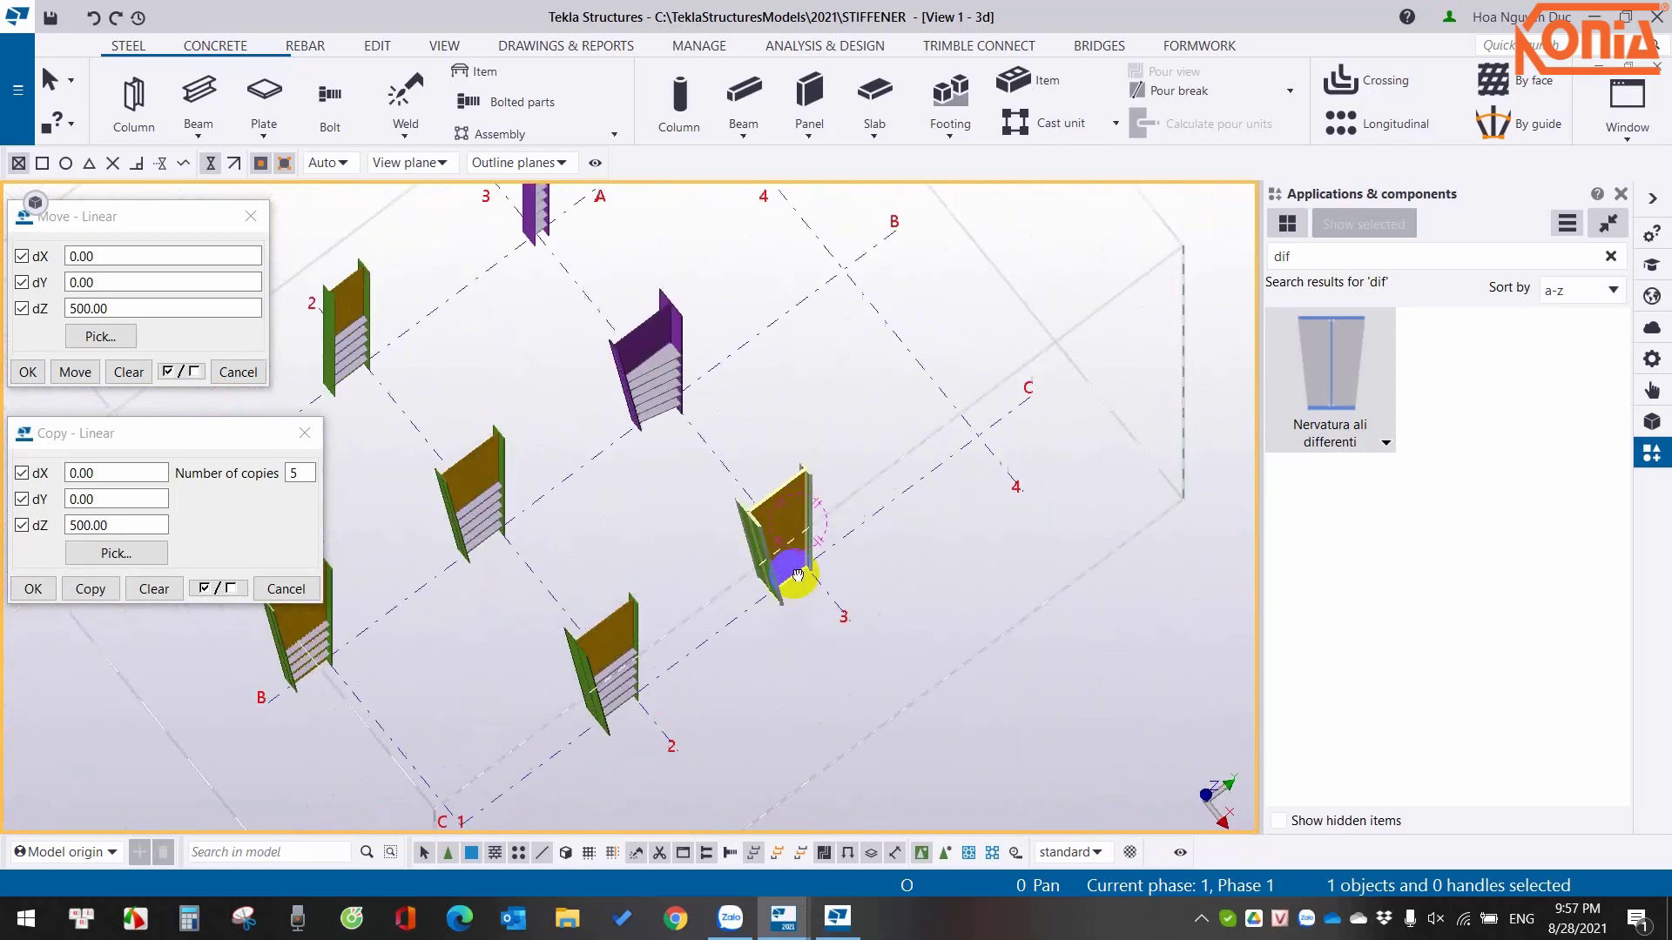
# Change the purple column's flanges to Flange width 1 500 and Flange width 2 200.
pyautogui.scroll(5, 652, 297)
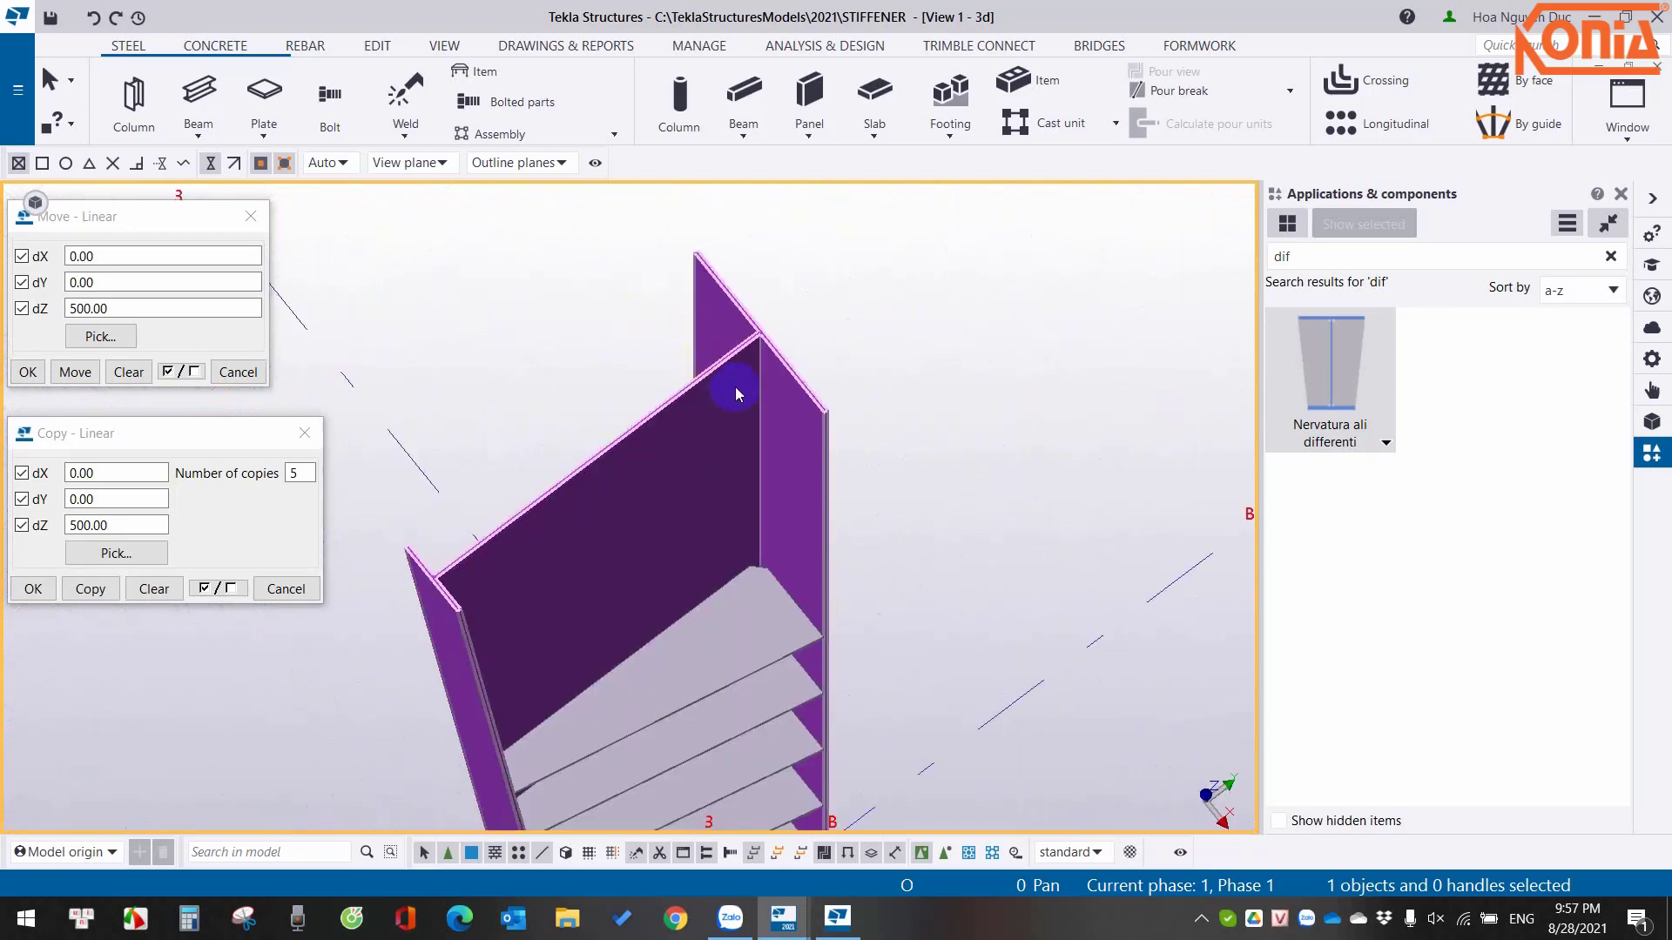
pyautogui.scroll(-5, 735, 393)
pyautogui.scroll(5, 783, 560)
pyautogui.scroll(-5, 840, 547)
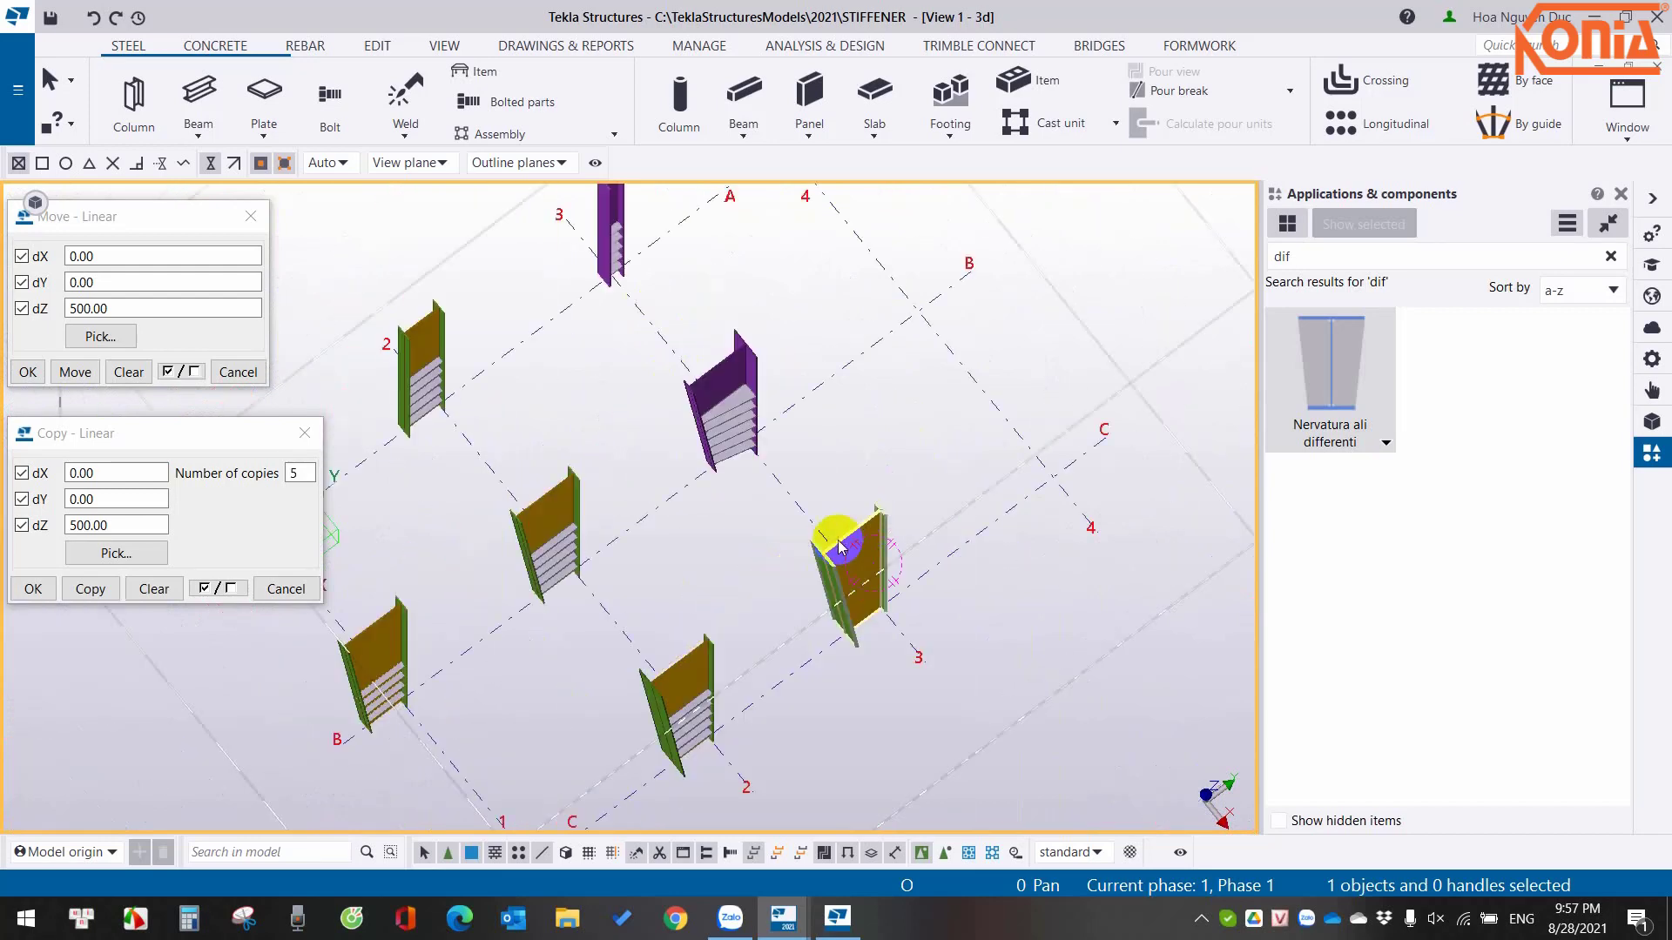
pyautogui.scroll(5, 749, 349)
pyautogui.doubleClick(745, 349)
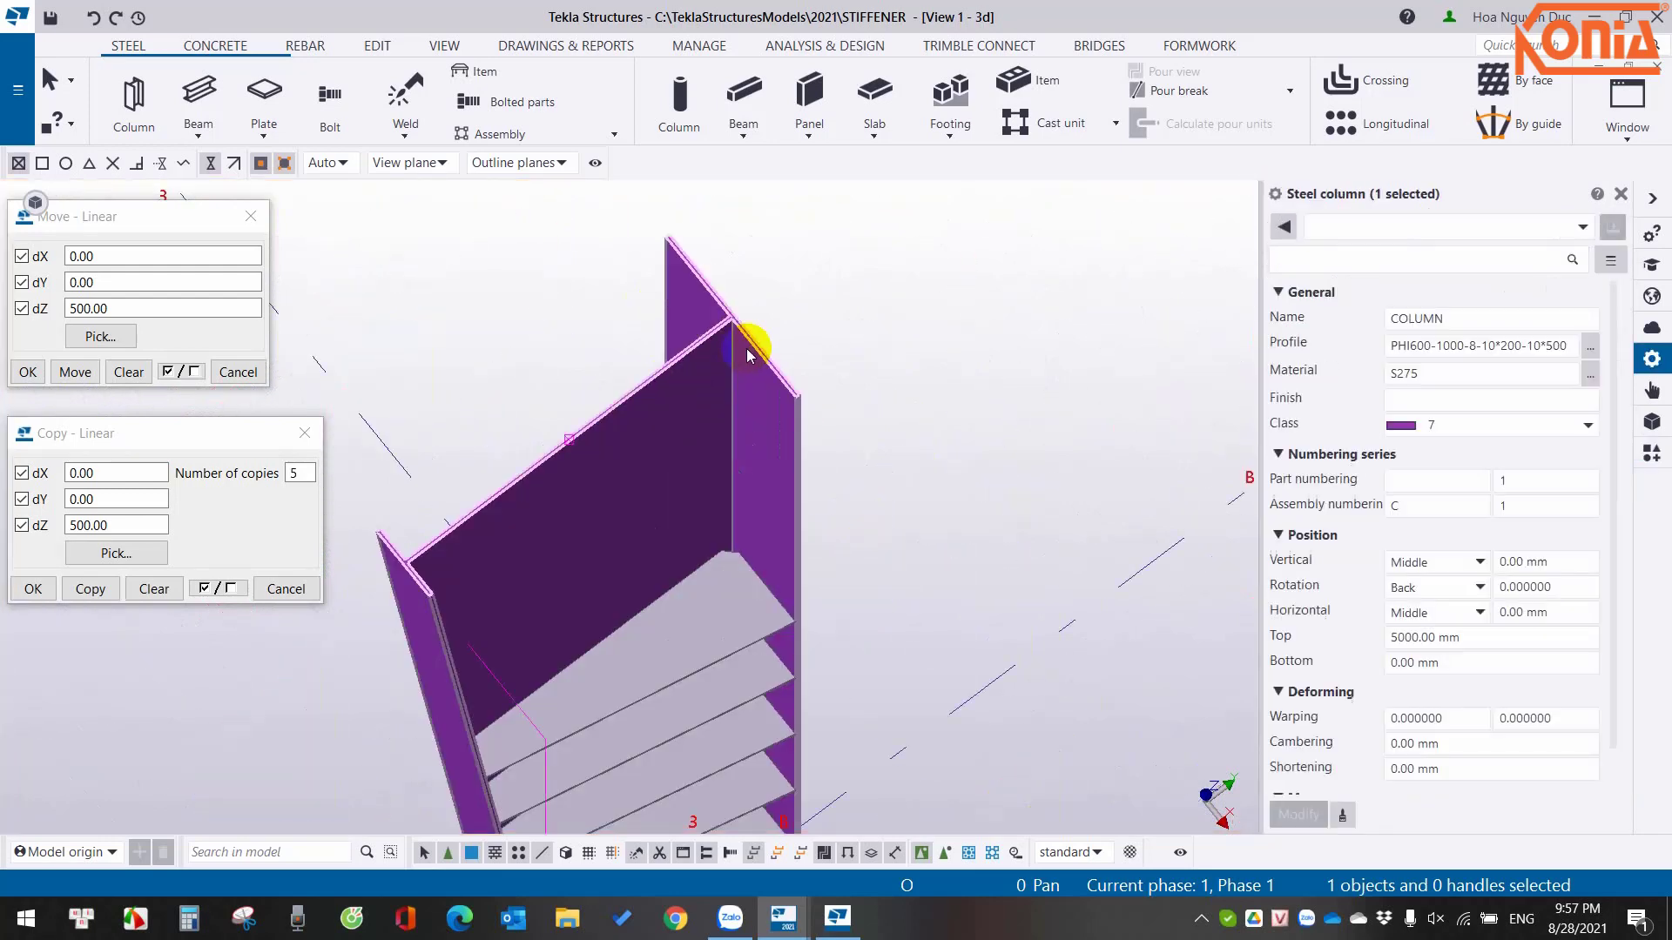
pyautogui.click(1592, 345)
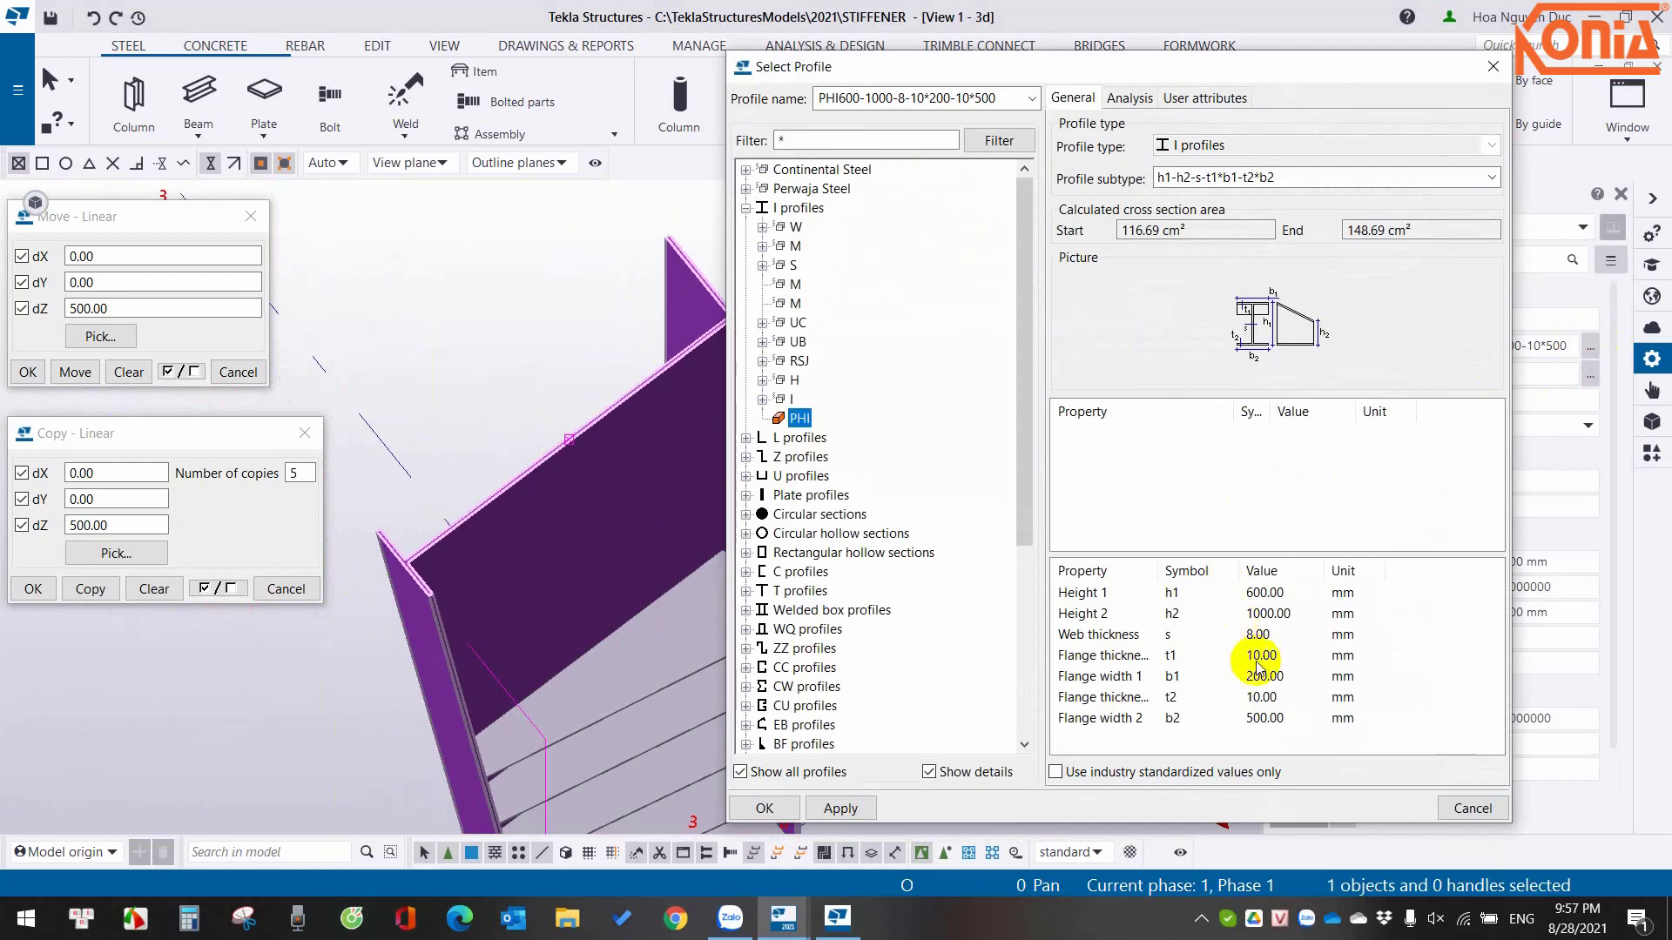
pyautogui.doubleClick(1282, 680)
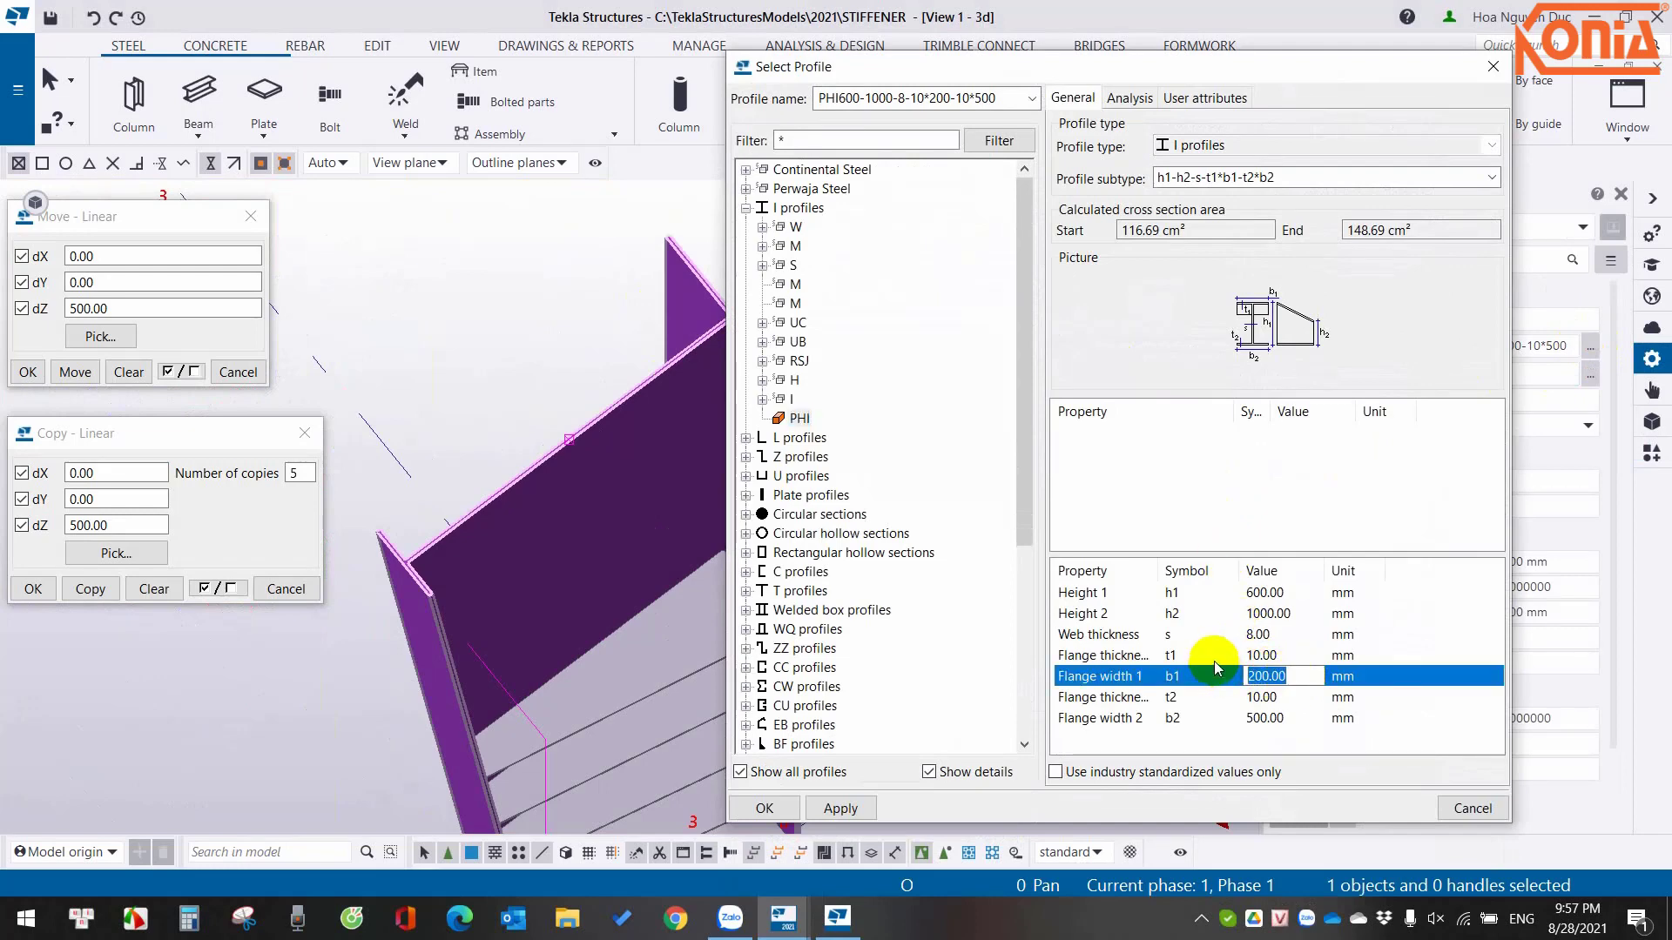
pyautogui.write('500')
pyautogui.doubleClick(1267, 718)
pyautogui.write('200')
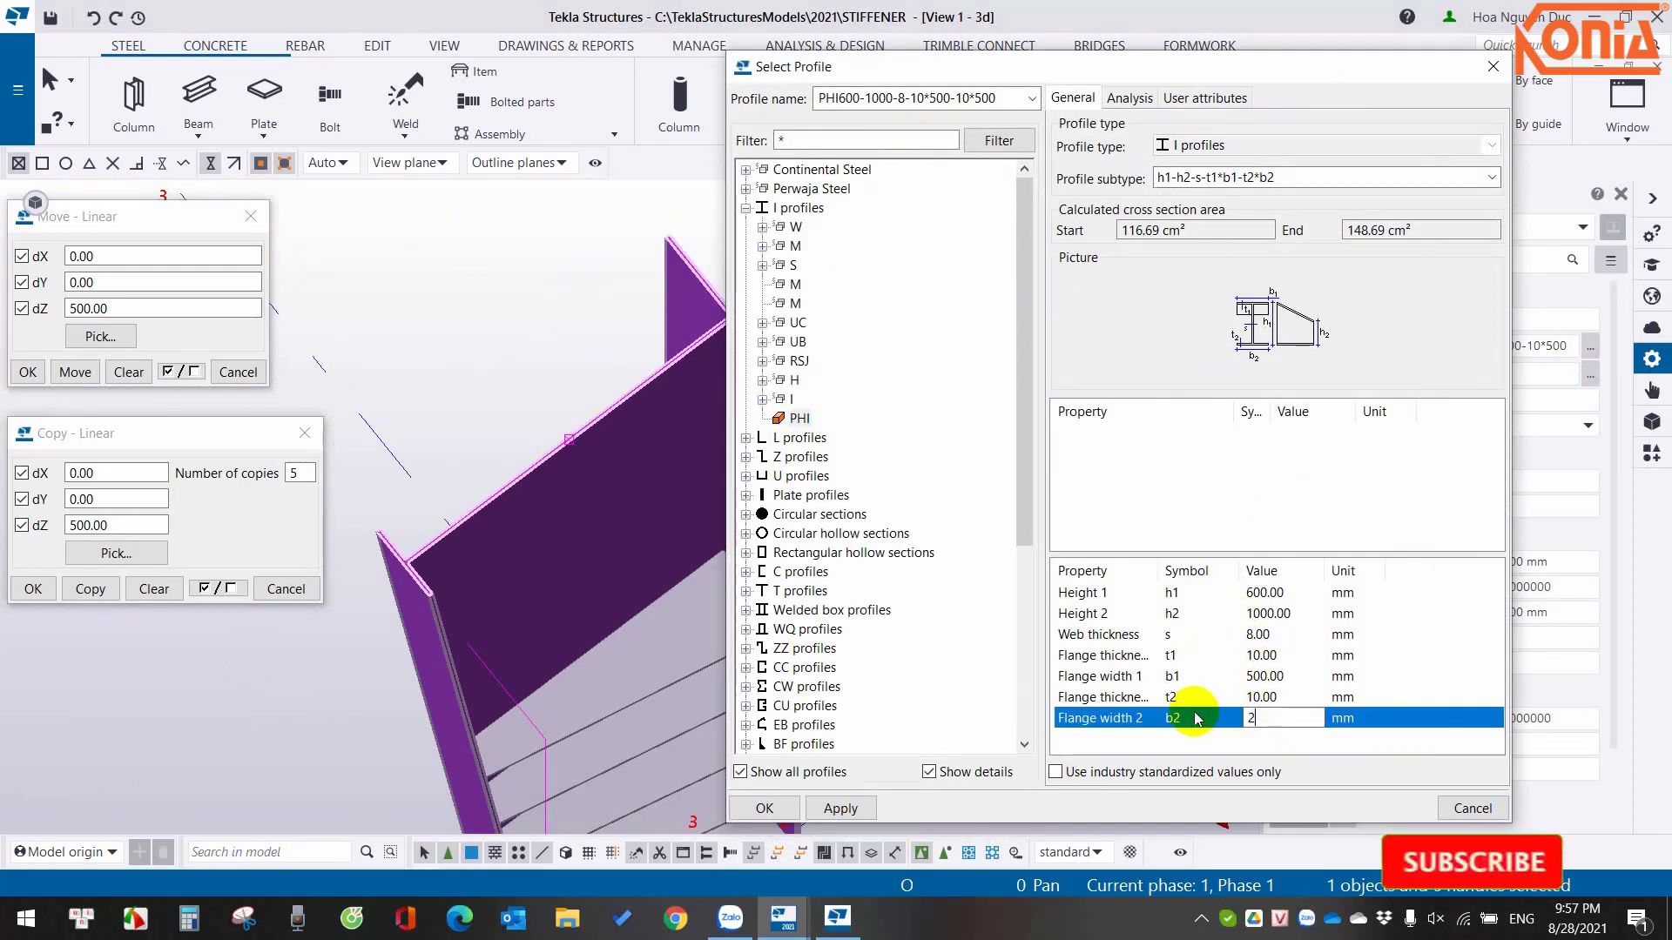
pyautogui.click(764, 808)
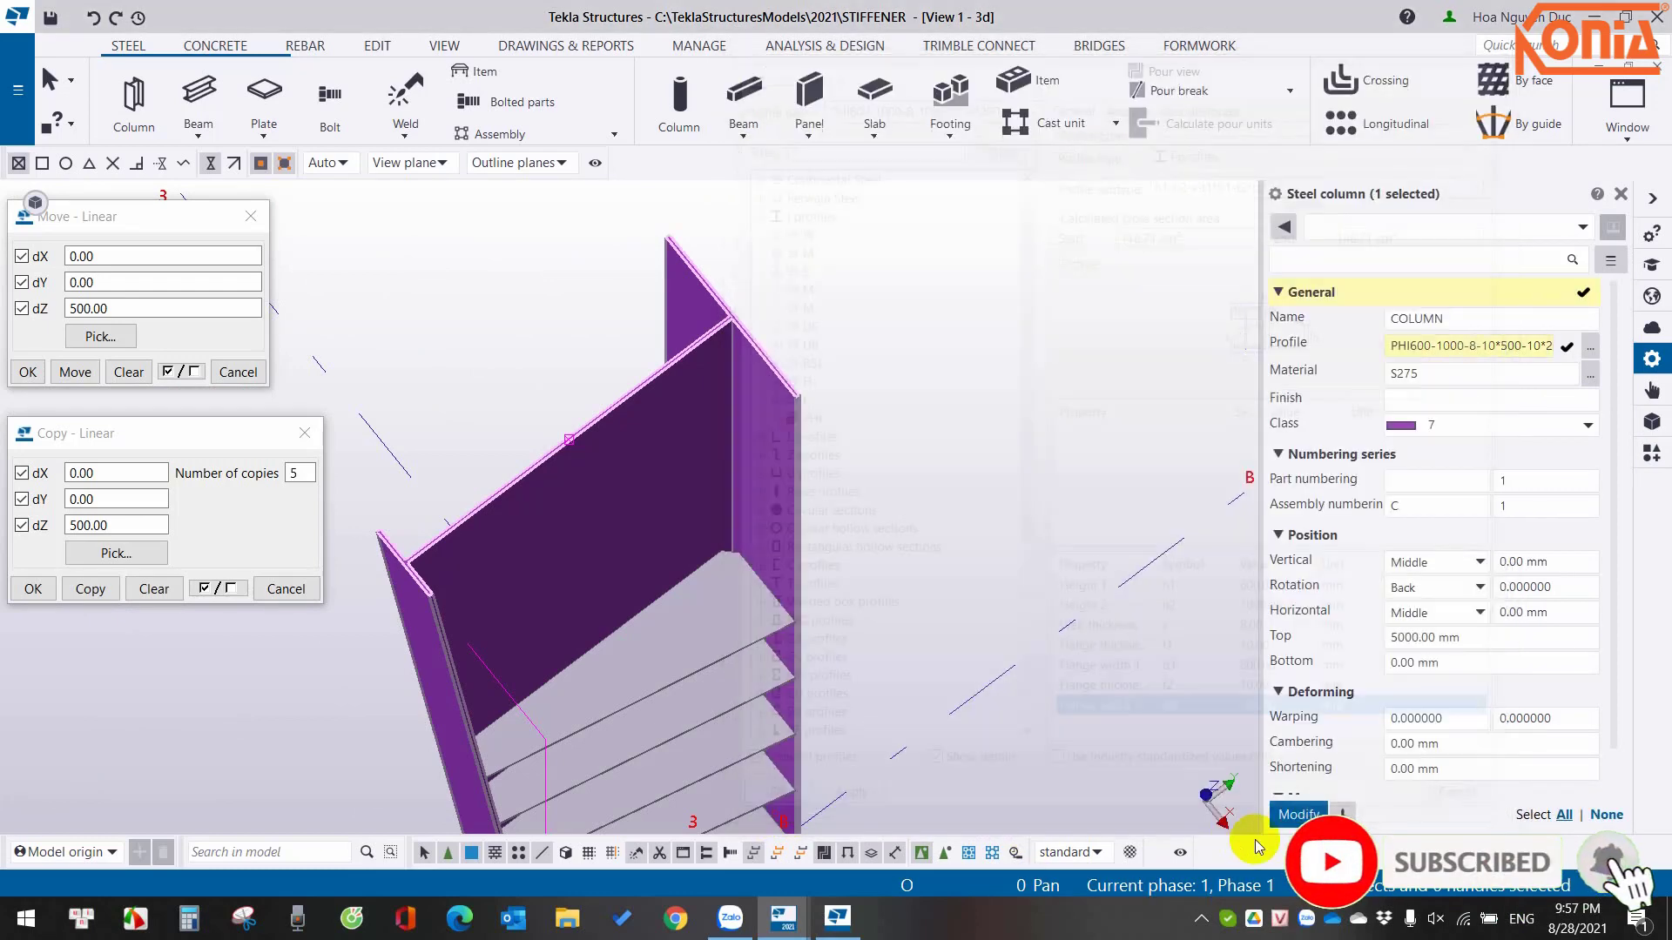
pyautogui.click(1294, 817)
# Redraw and orbit the view, then select the green-and-orange column's member component.
pyautogui.rightClick(955, 356)
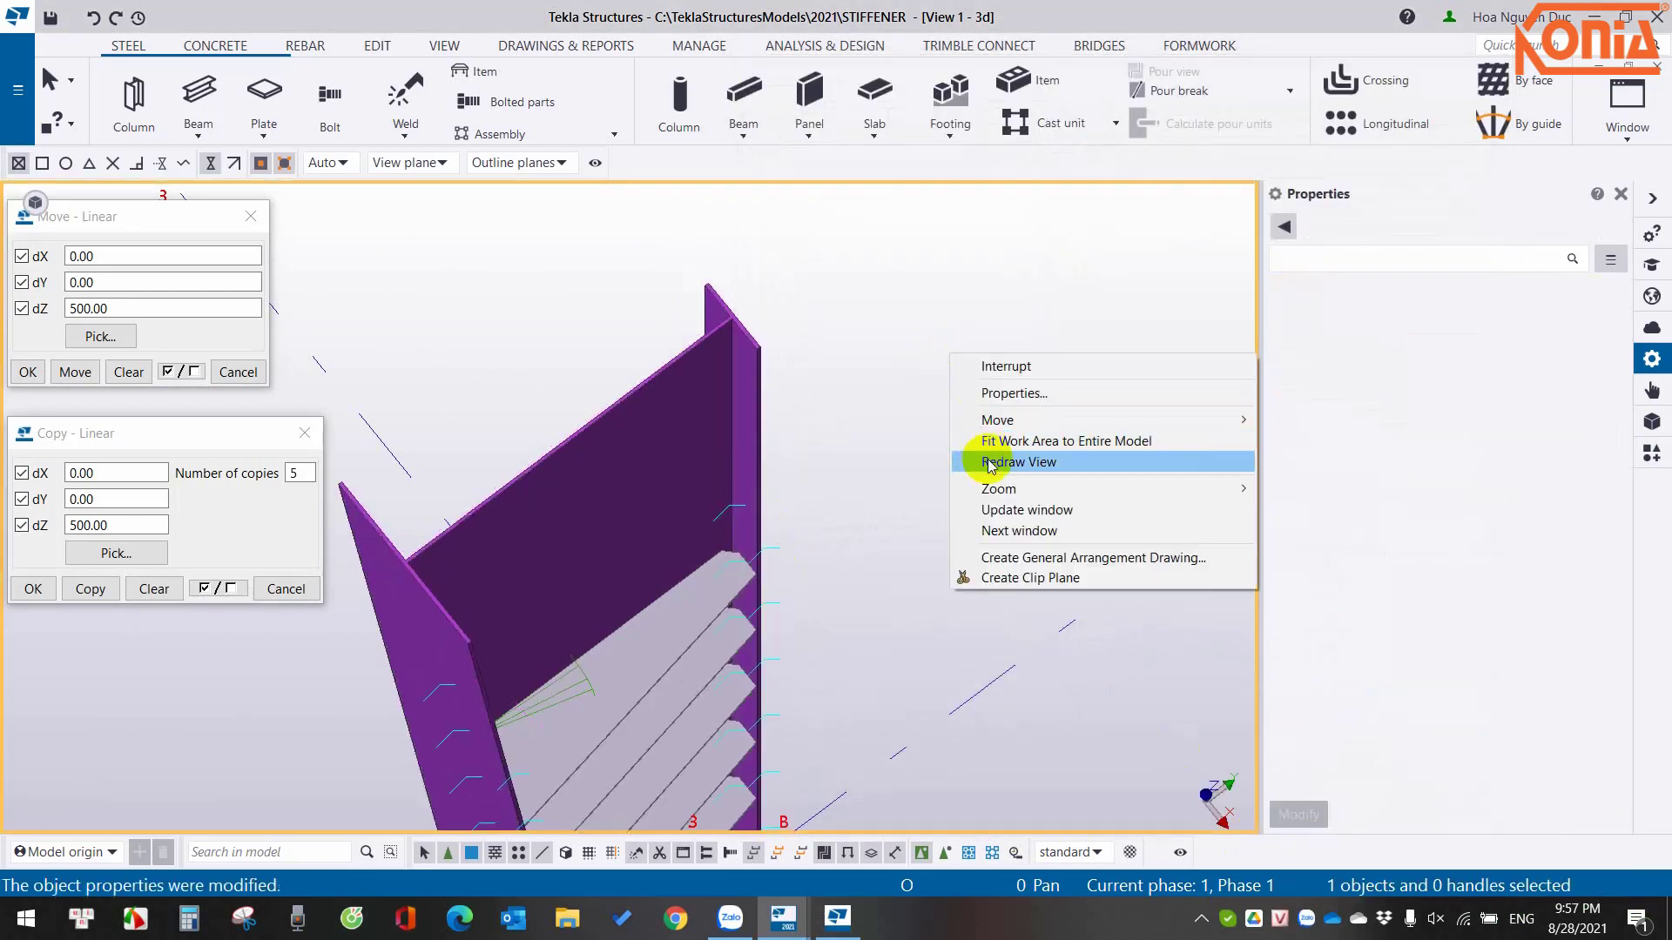
pyautogui.click(962, 463)
pyautogui.scroll(-4, 808, 453)
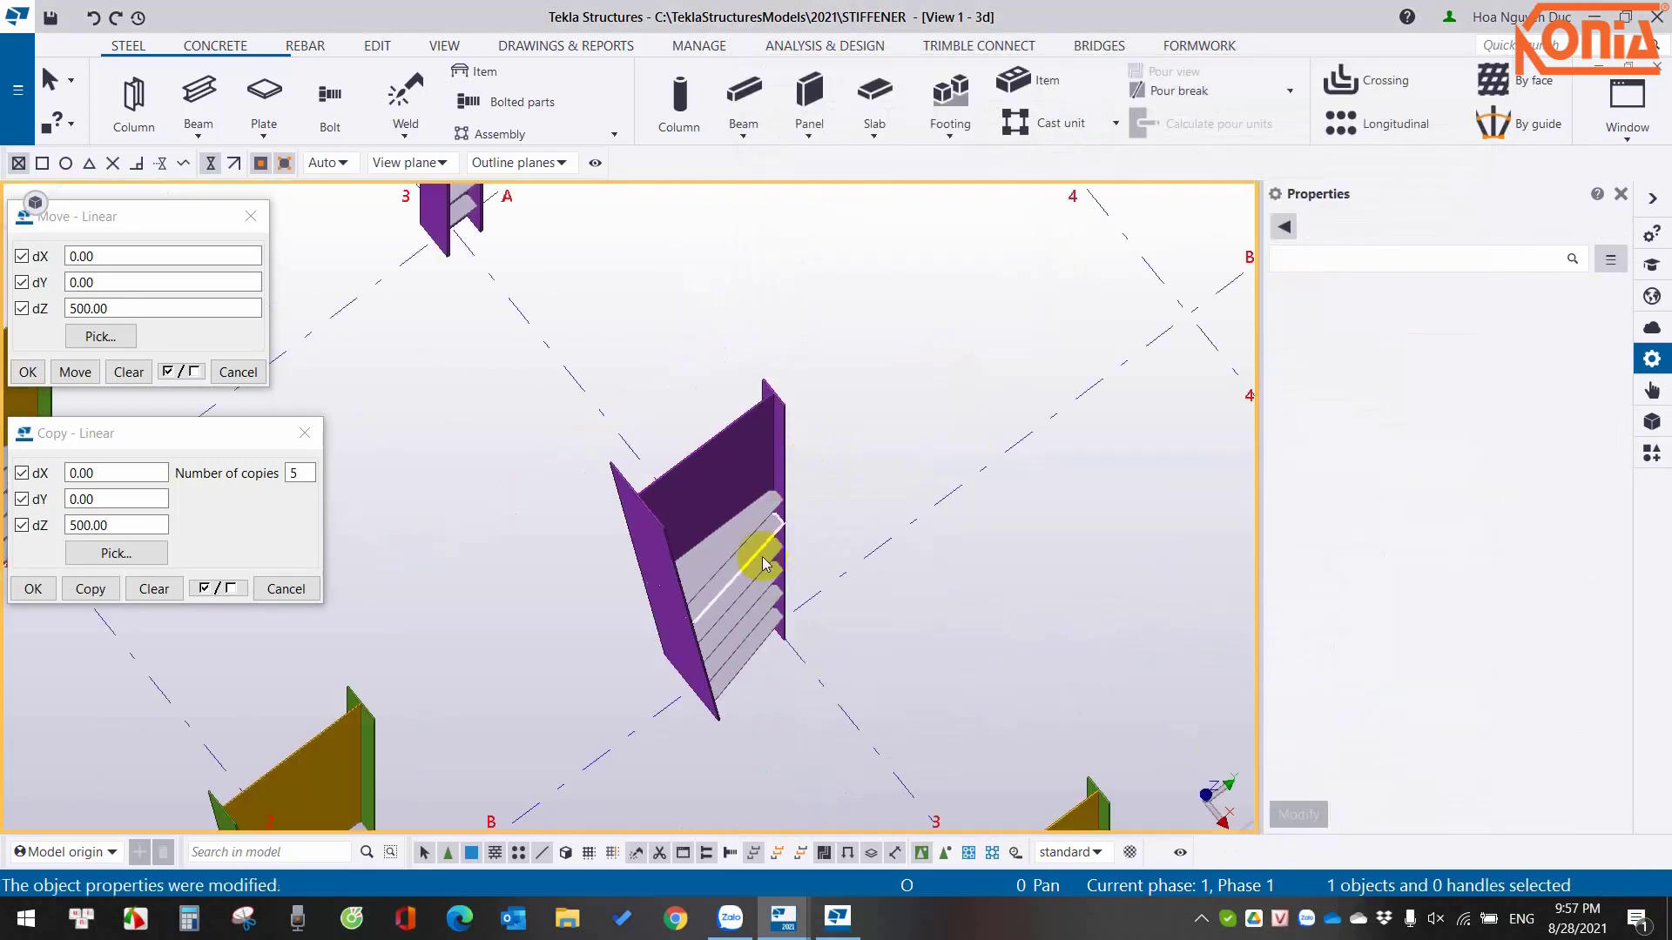
pyautogui.scroll(3, 763, 566)
pyautogui.keyDown('ctrl'); pyautogui.moveTo(742, 568); pyautogui.dragTo(738, 489, button='middle'); pyautogui.keyUp('ctrl')
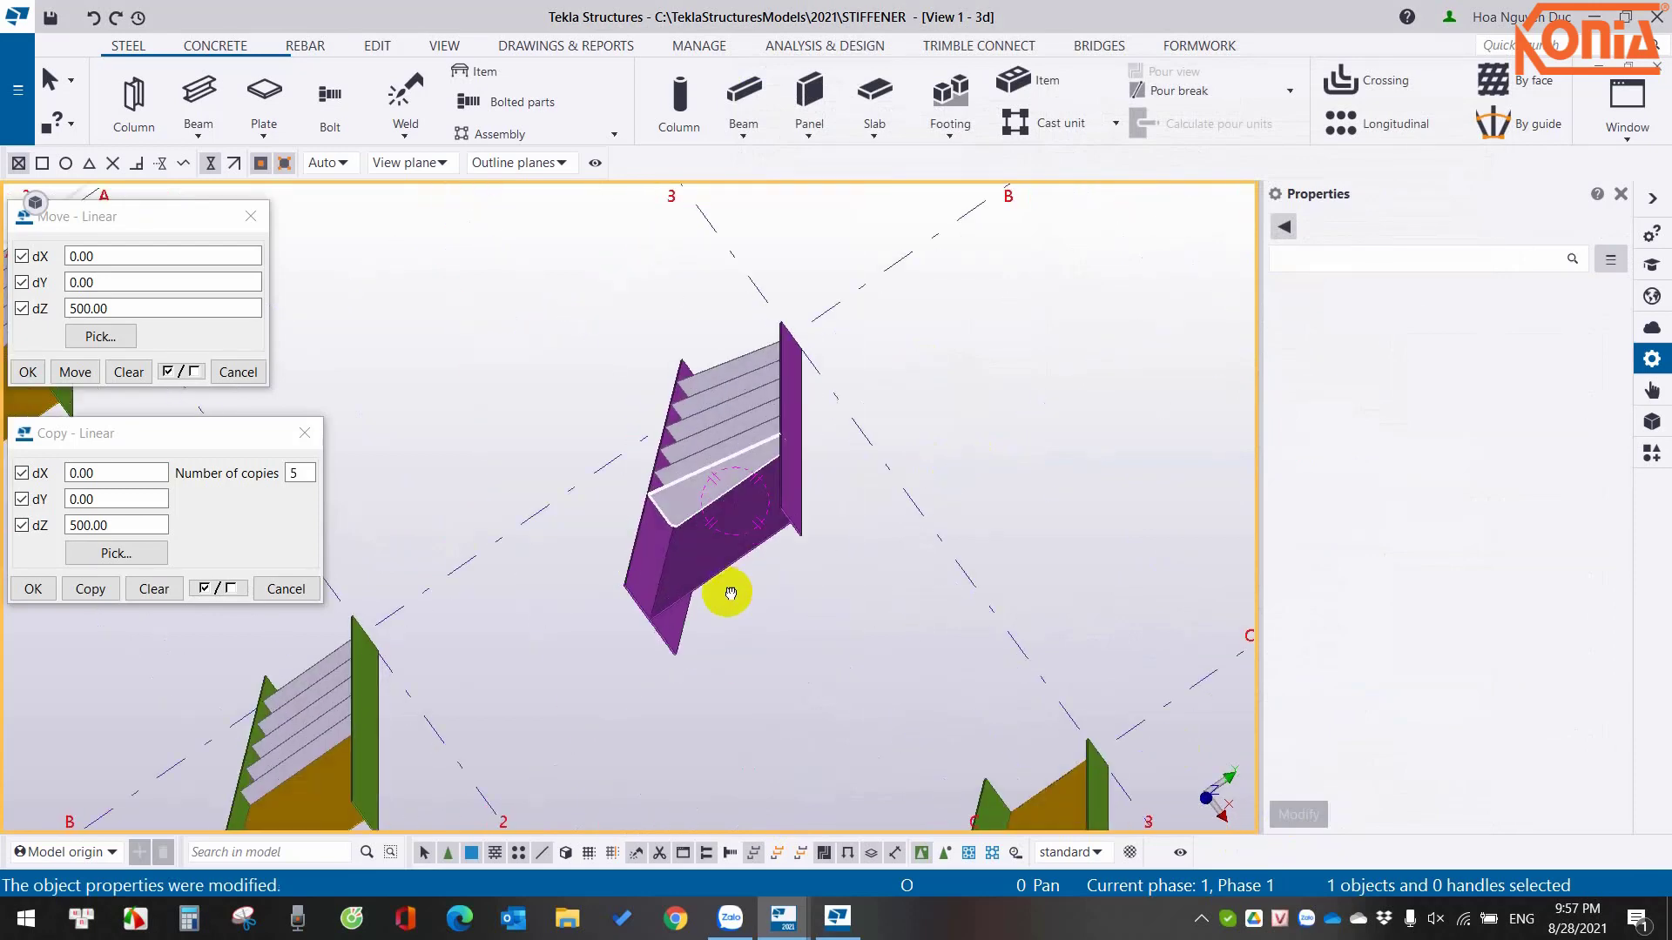
pyautogui.scroll(-2, 730, 593)
pyautogui.scroll(-3, 806, 515)
pyautogui.scroll(5, 887, 620)
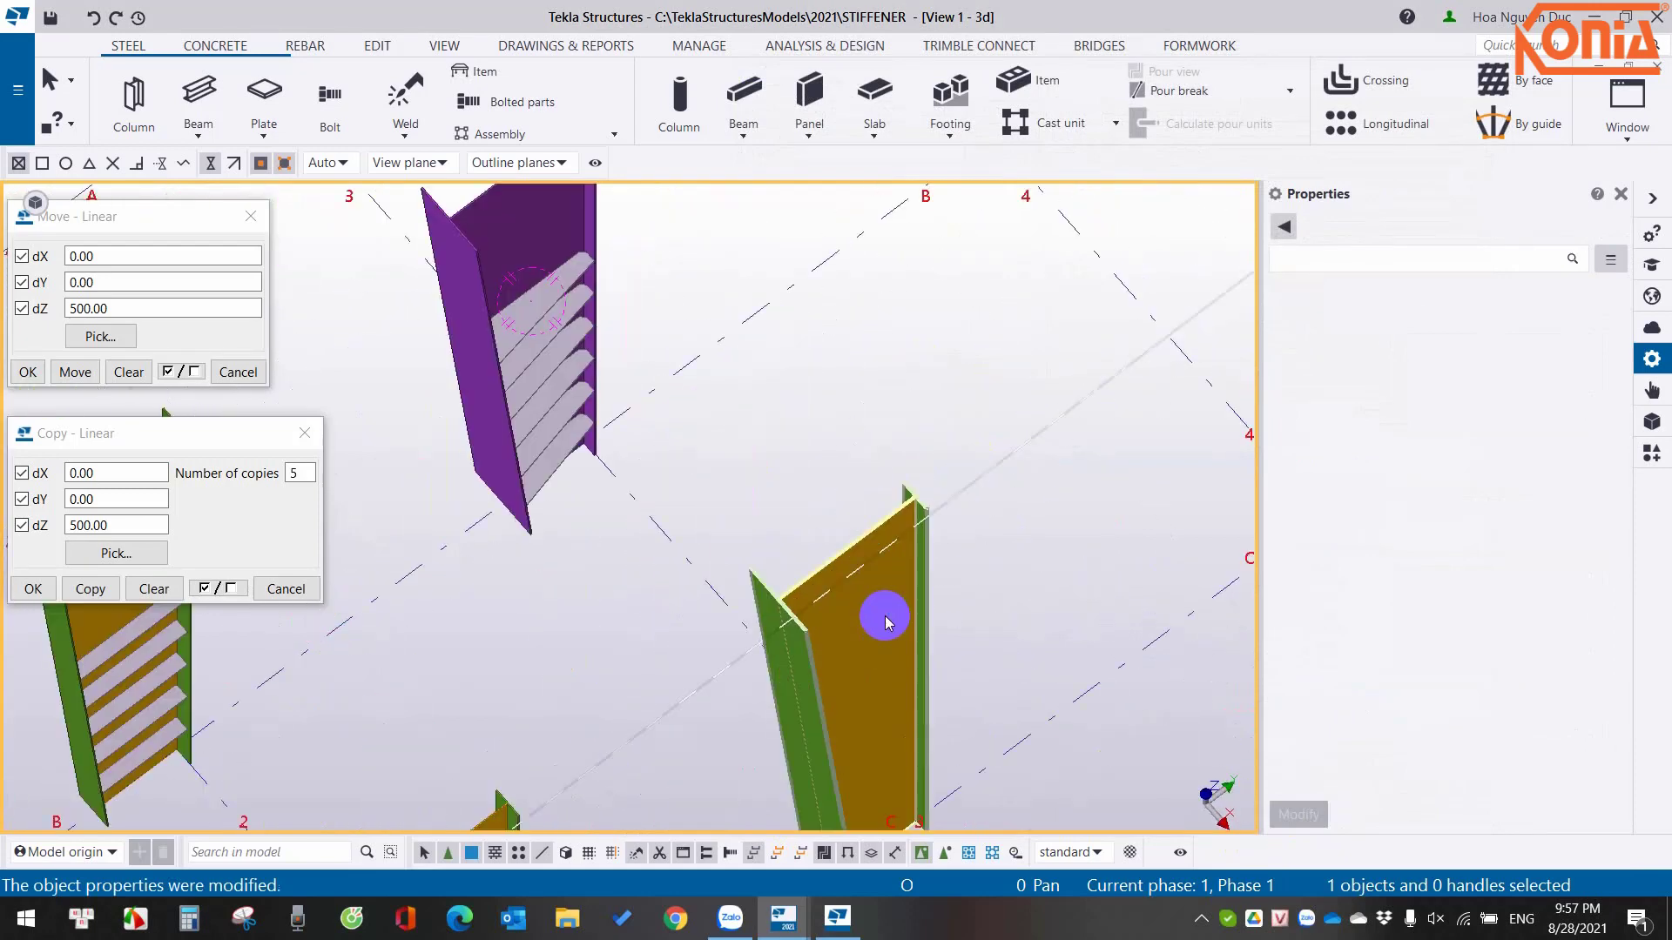
pyautogui.click(898, 564)
# Switch the PEB member's flange layout to outer flange 200, inner 500, and apply.
pyautogui.doubleClick(900, 568)
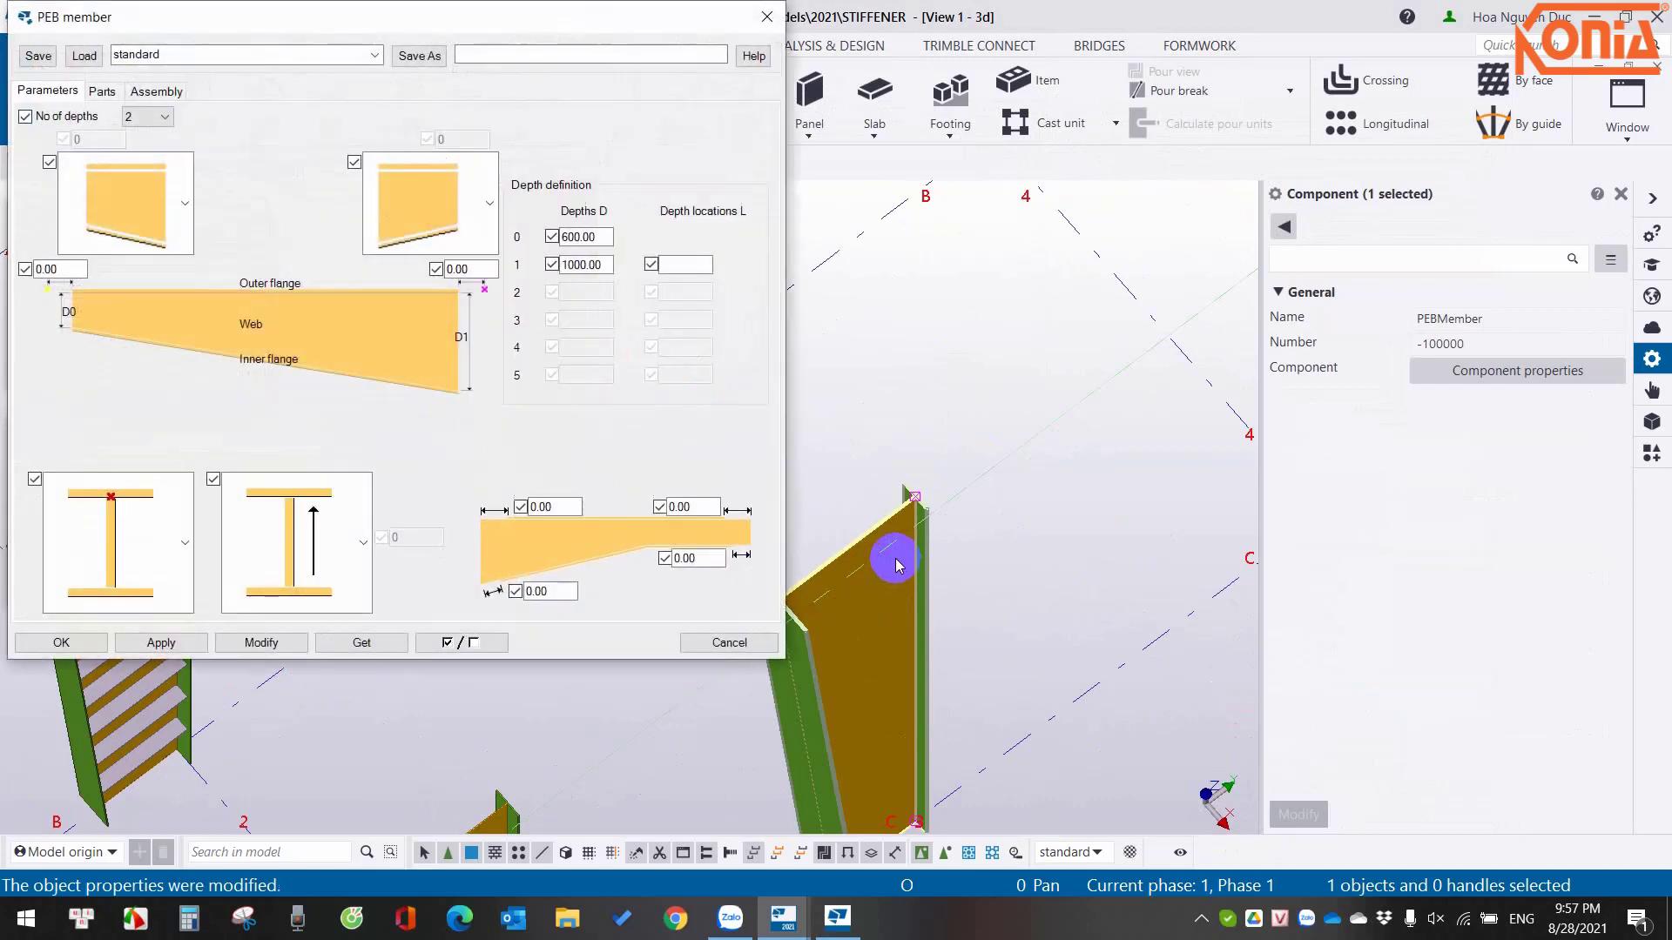
pyautogui.click(149, 494)
pyautogui.click(134, 243)
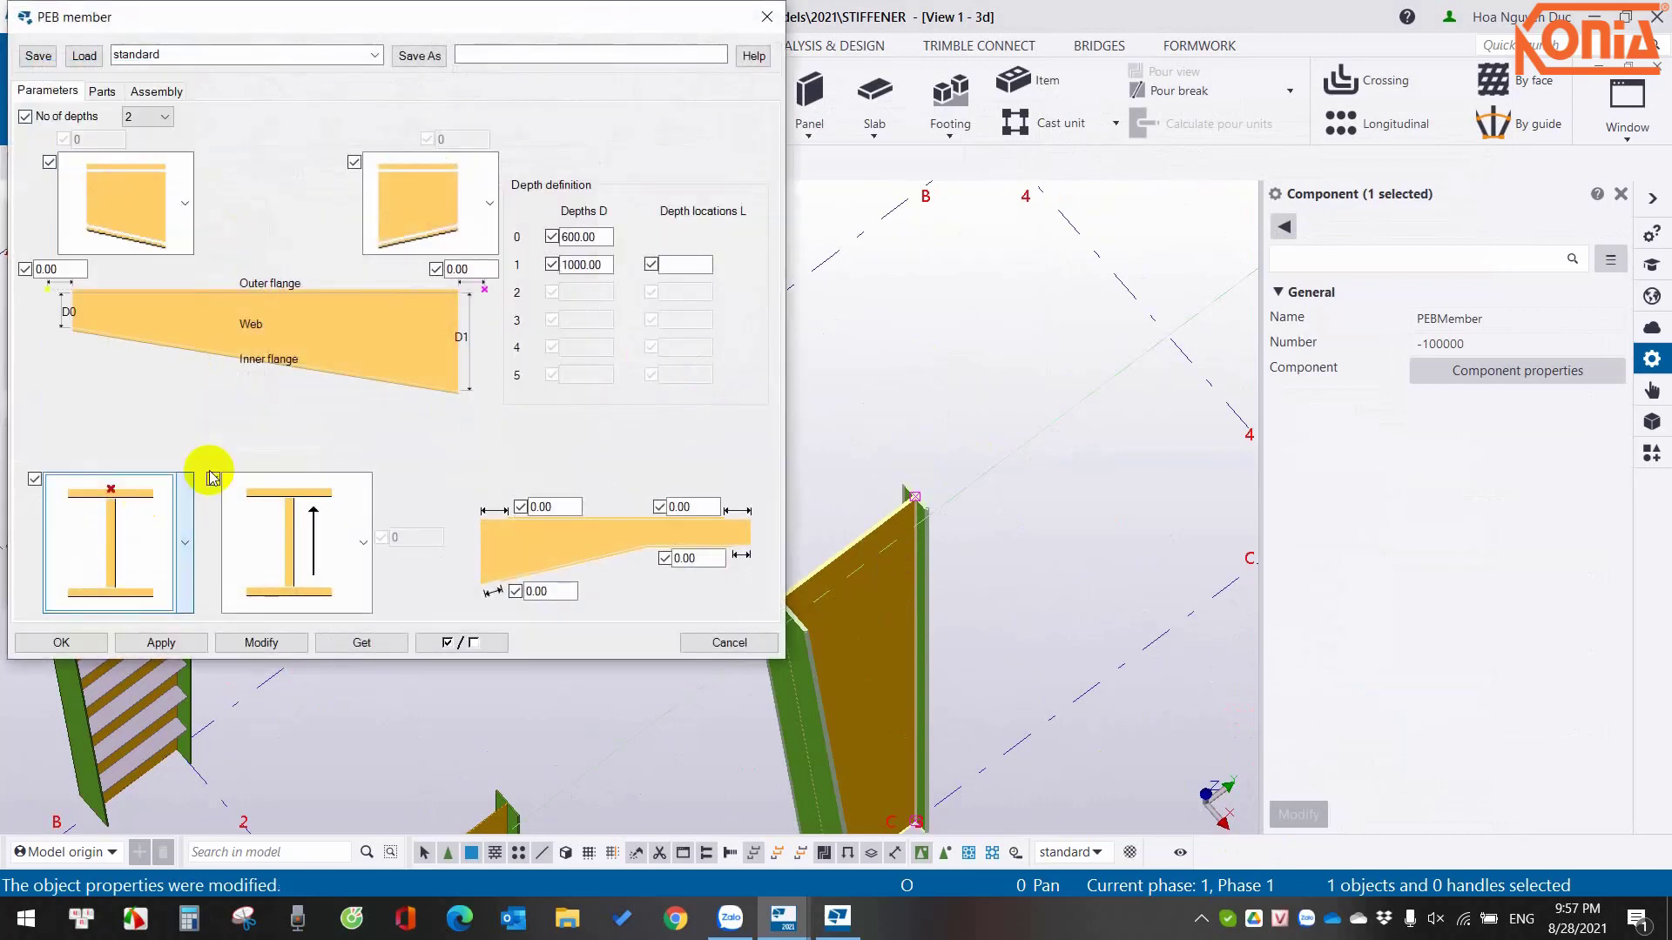
pyautogui.click(261, 643)
pyautogui.scroll(3, 905, 479)
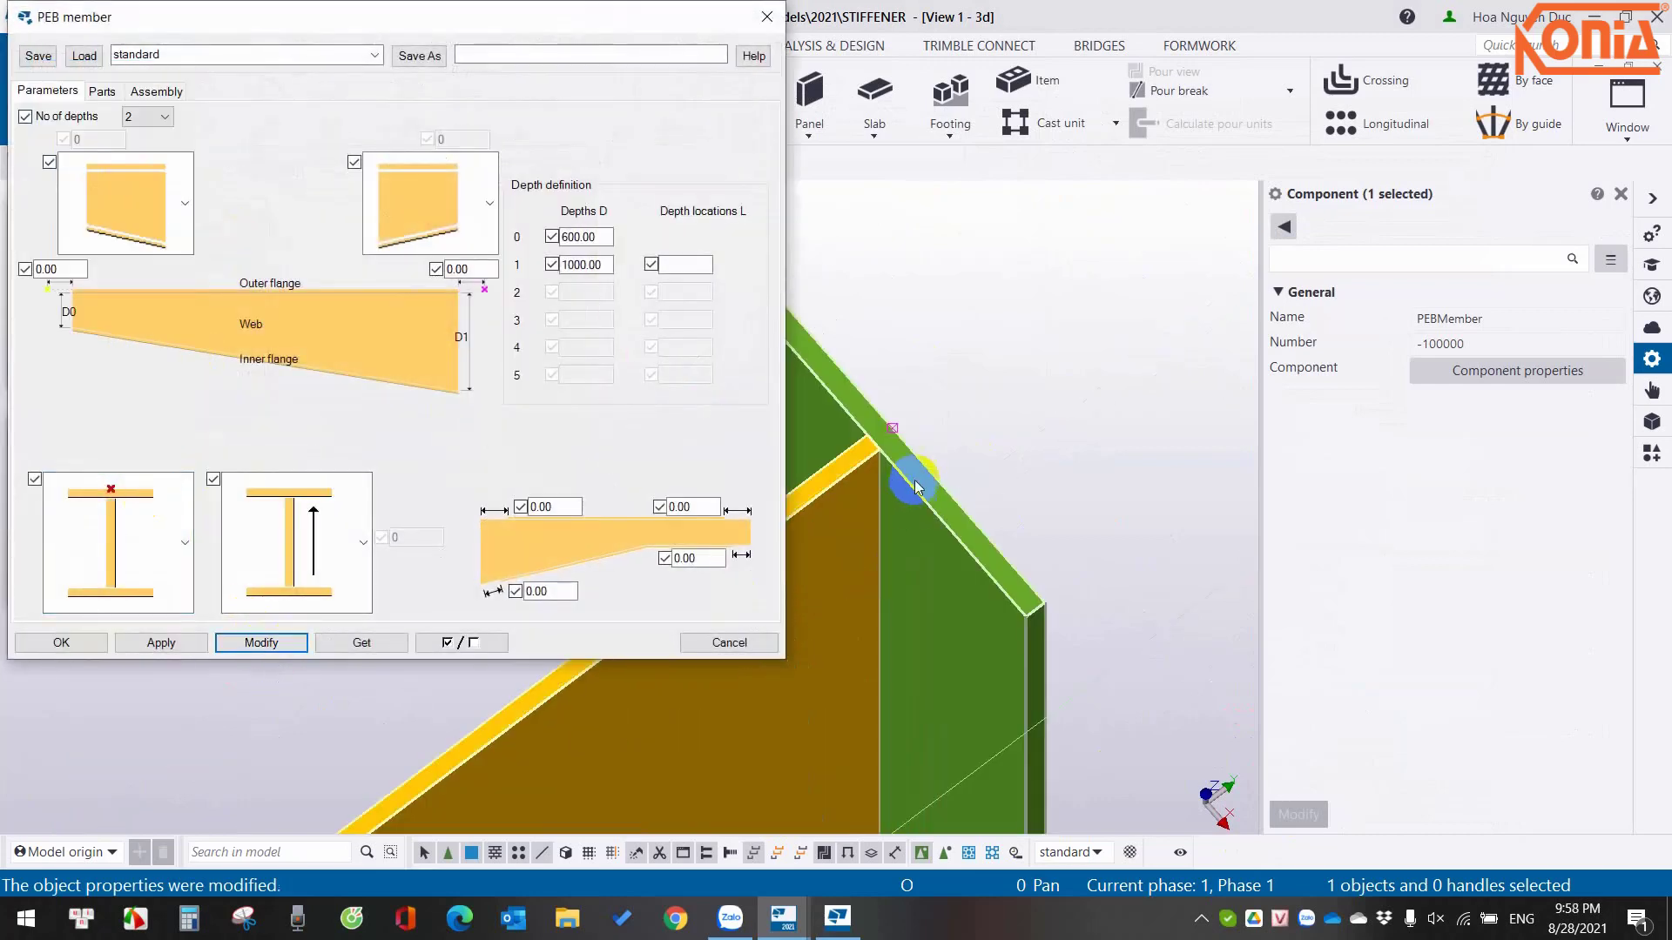
pyautogui.scroll(-2, 930, 477)
pyautogui.scroll(-5, 951, 579)
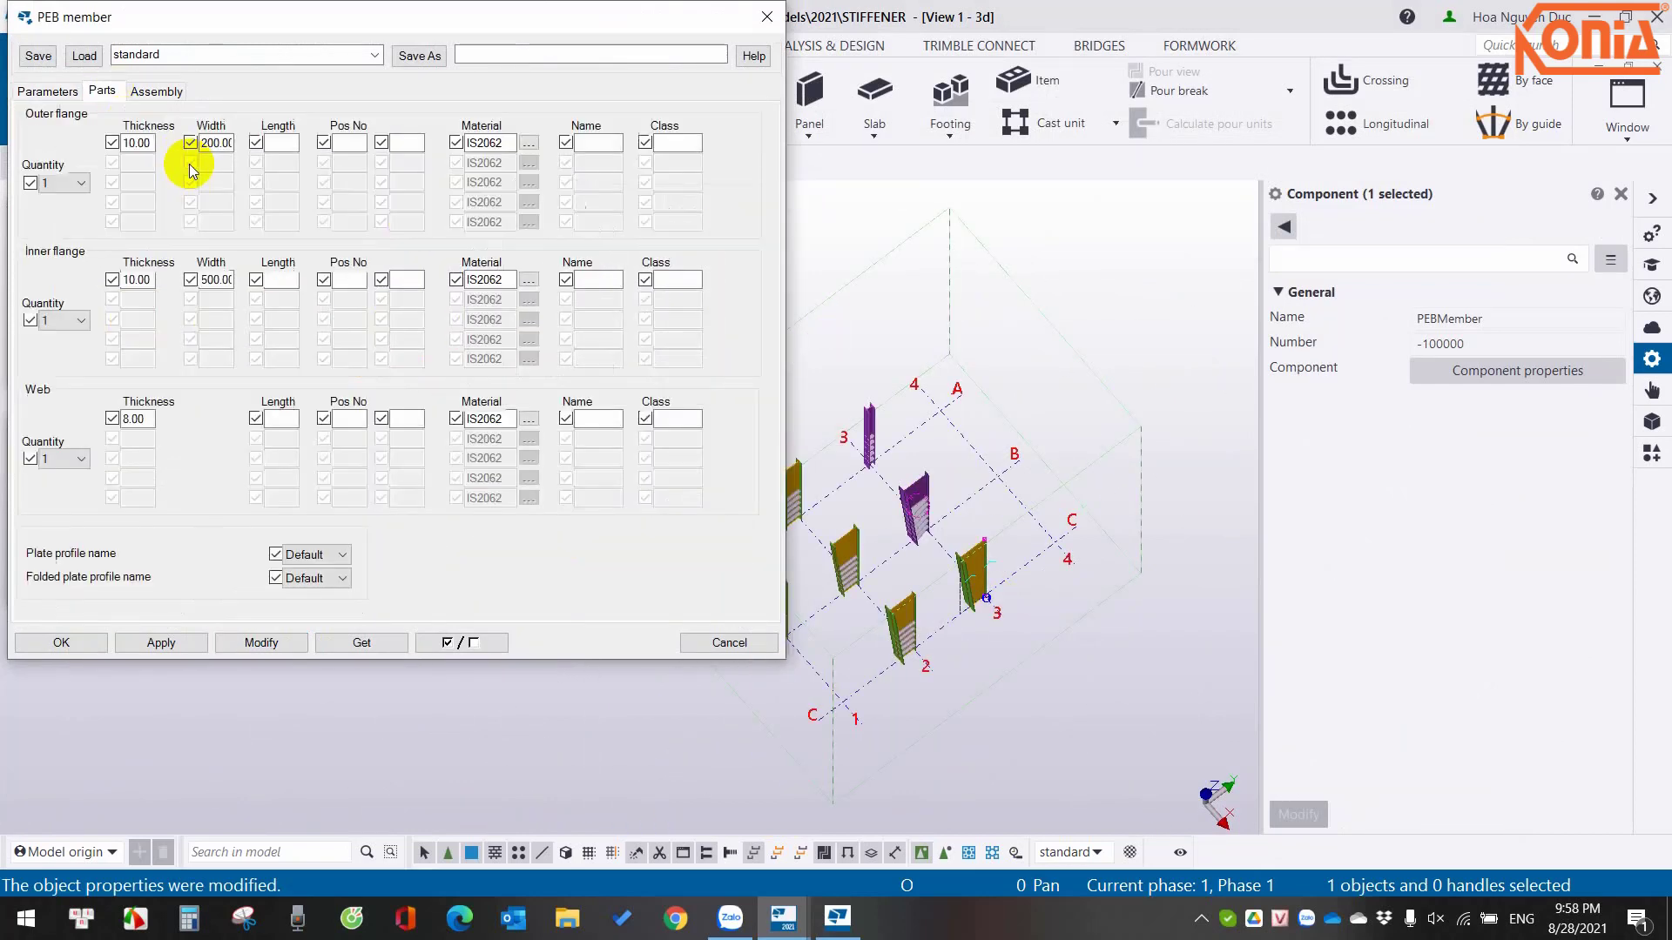
pyautogui.click(54, 649)
pyautogui.rightClick(952, 300)
pyautogui.click(1007, 413)
# Toggle the 'Select objects in components' switch to change what can be selected.
pyautogui.scroll(5, 992, 539)
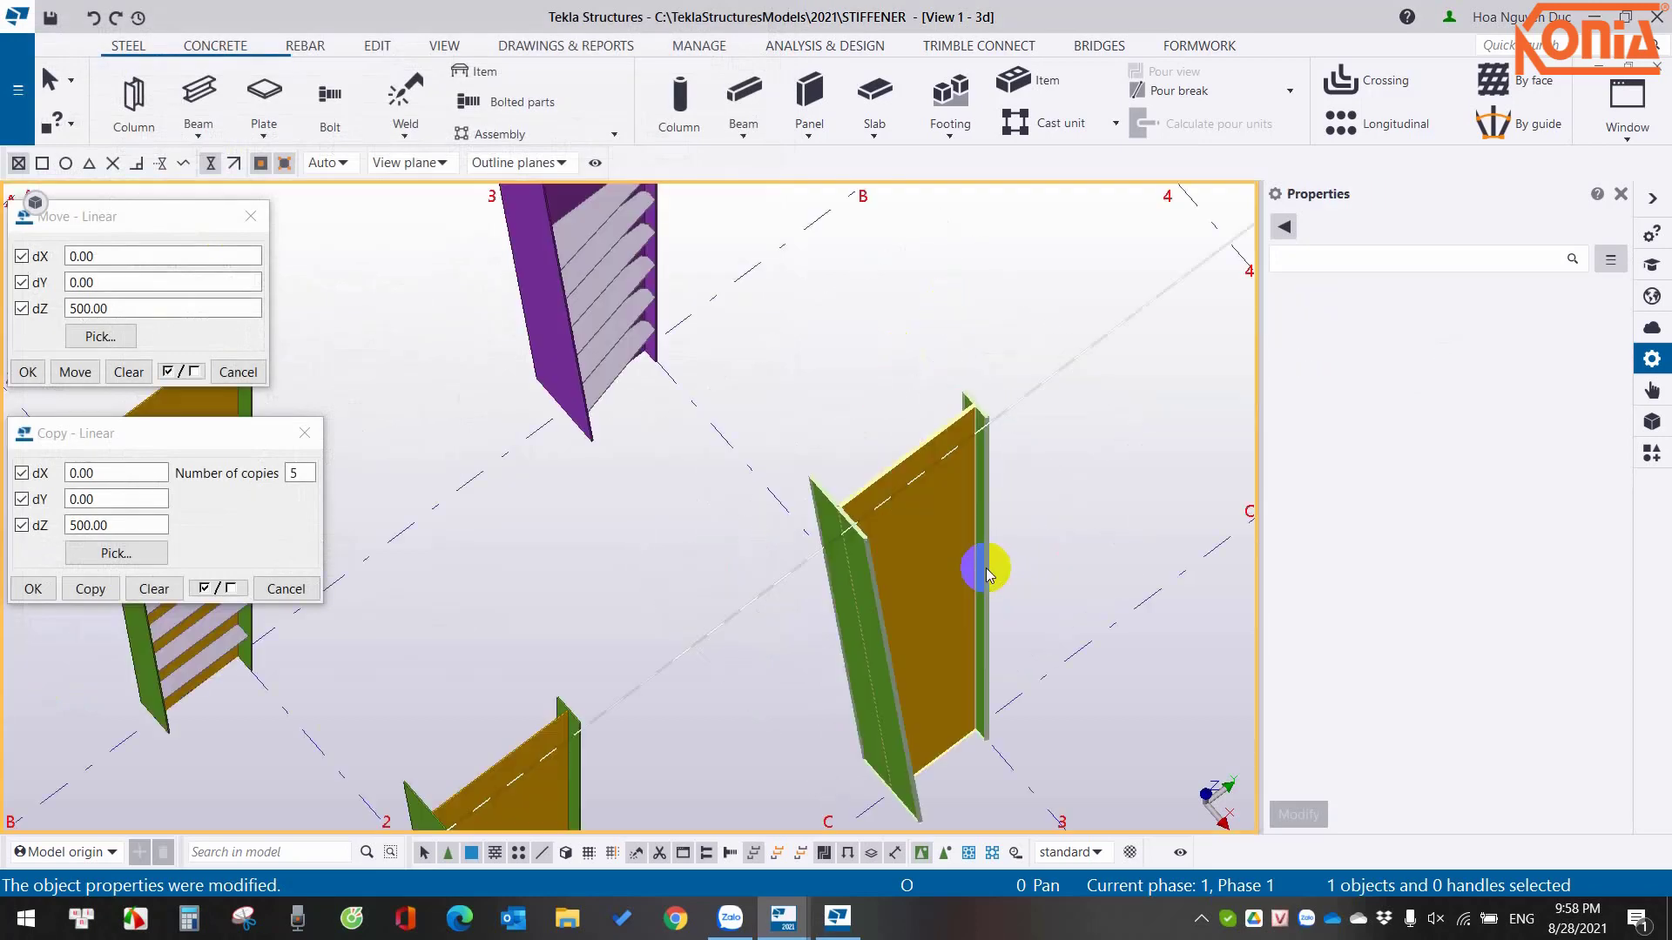
pyautogui.scroll(1, 813, 507)
pyautogui.scroll(2, 653, 362)
pyautogui.scroll(2, 683, 343)
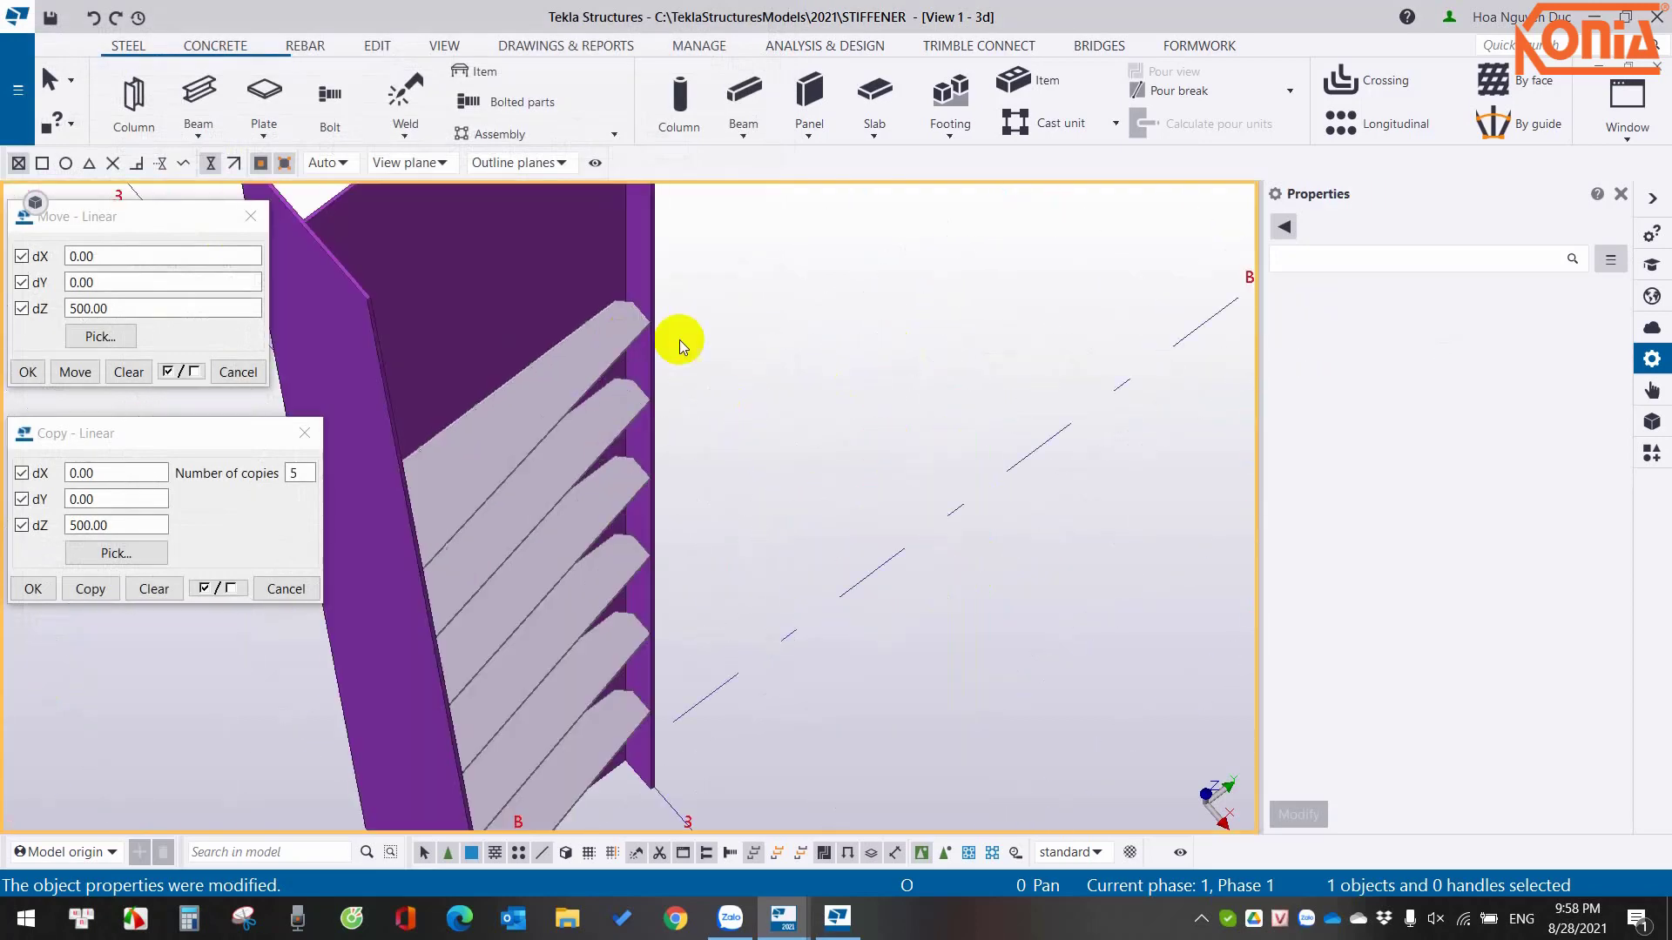
pyautogui.scroll(1, 630, 401)
pyautogui.scroll(-5, 631, 401)
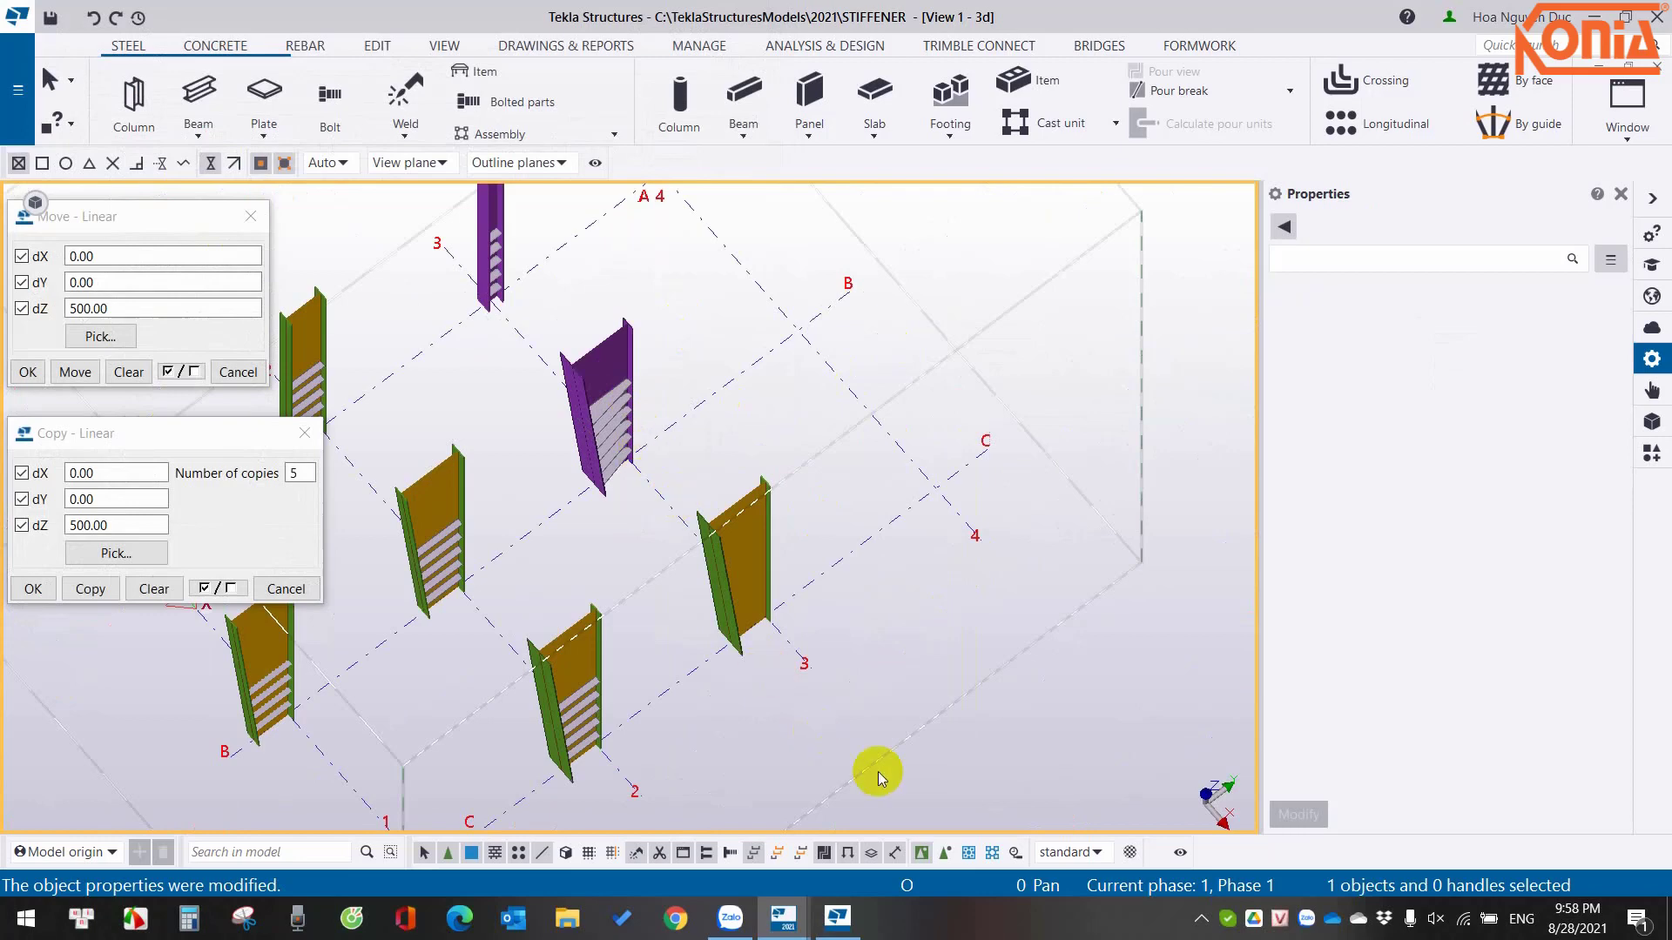
pyautogui.click(945, 854)
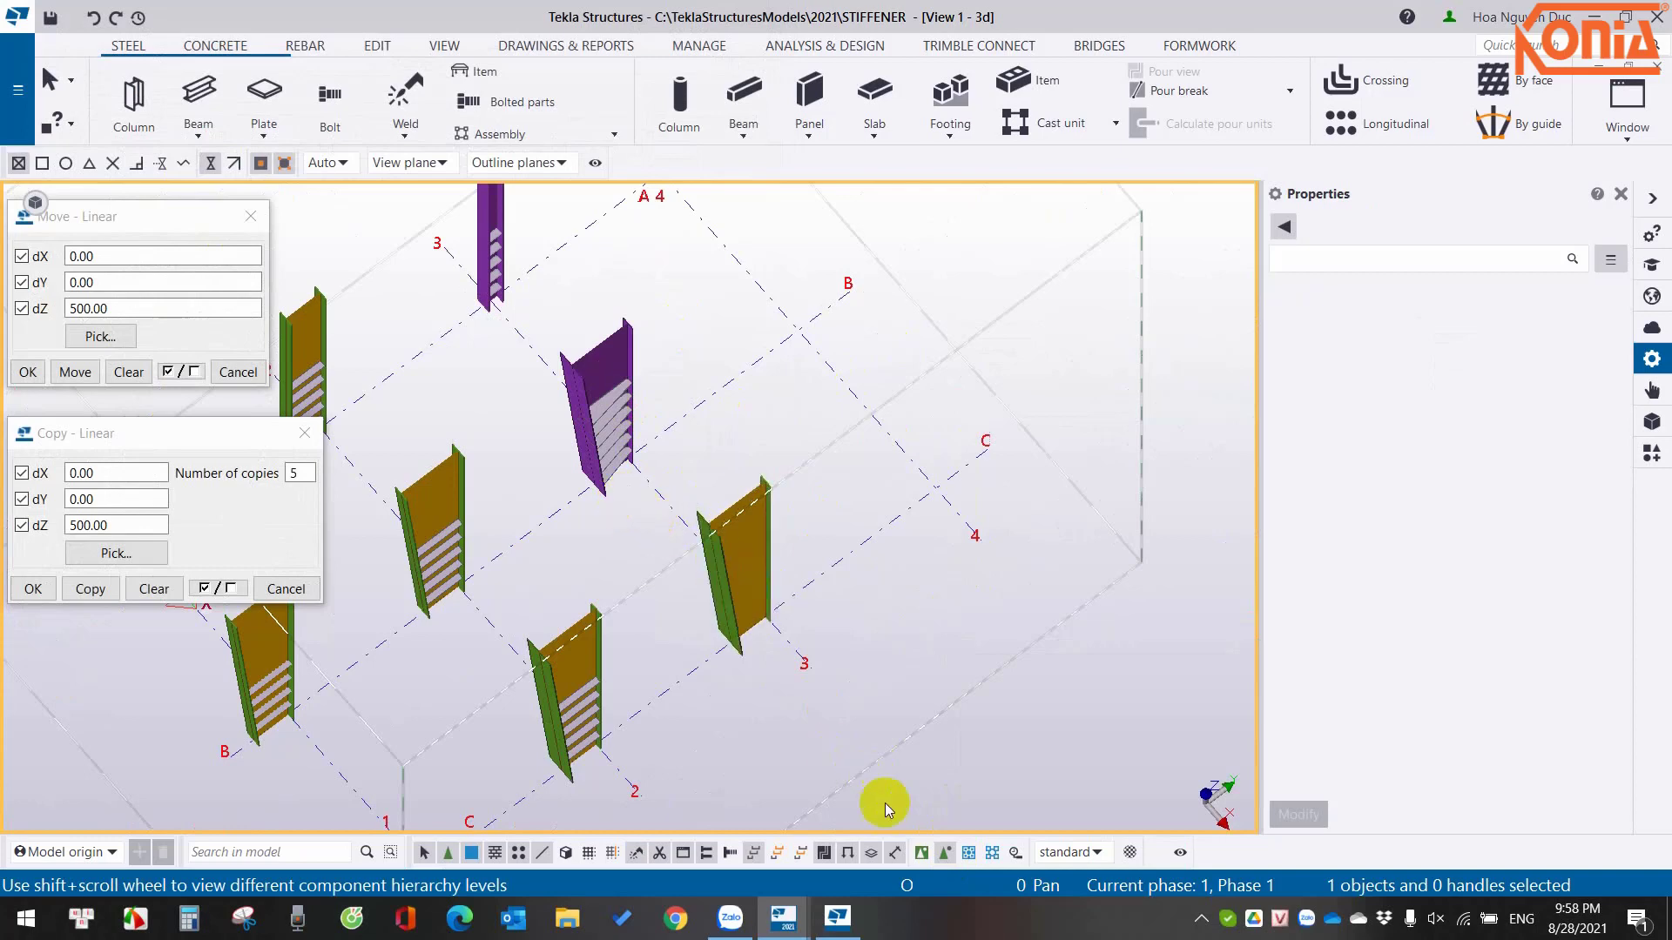
pyautogui.click(921, 854)
# Box-select the purple column's stiffeners, delete them, then undo the deletion.
pyautogui.scroll(2, 609, 450)
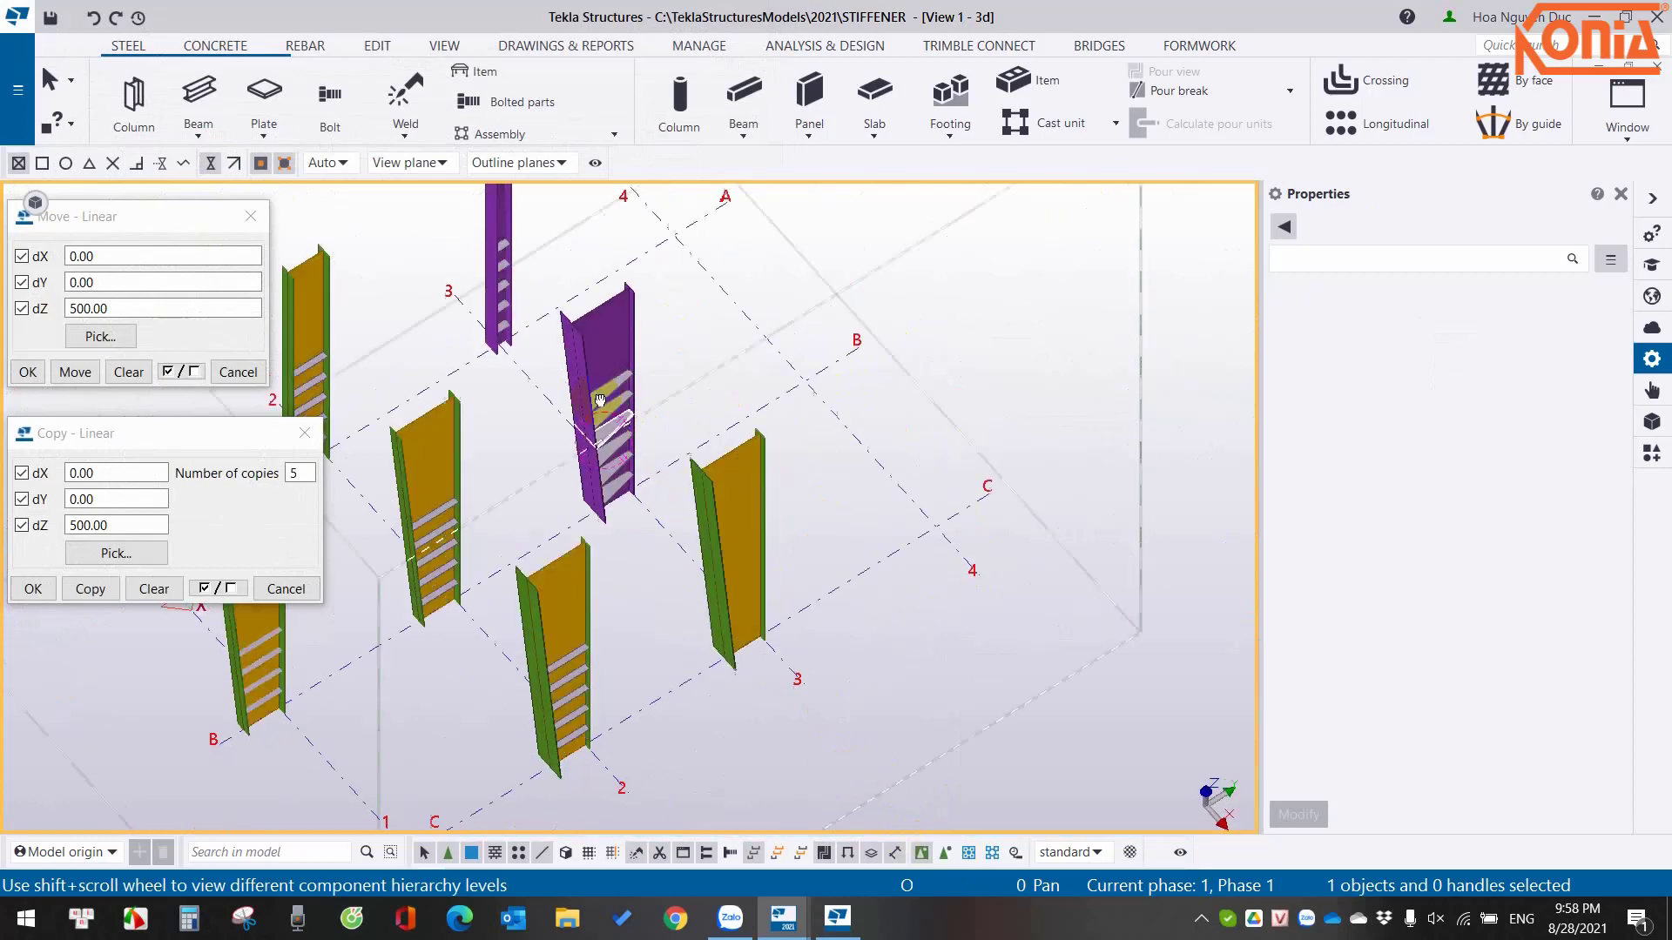
pyautogui.scroll(1, 600, 409)
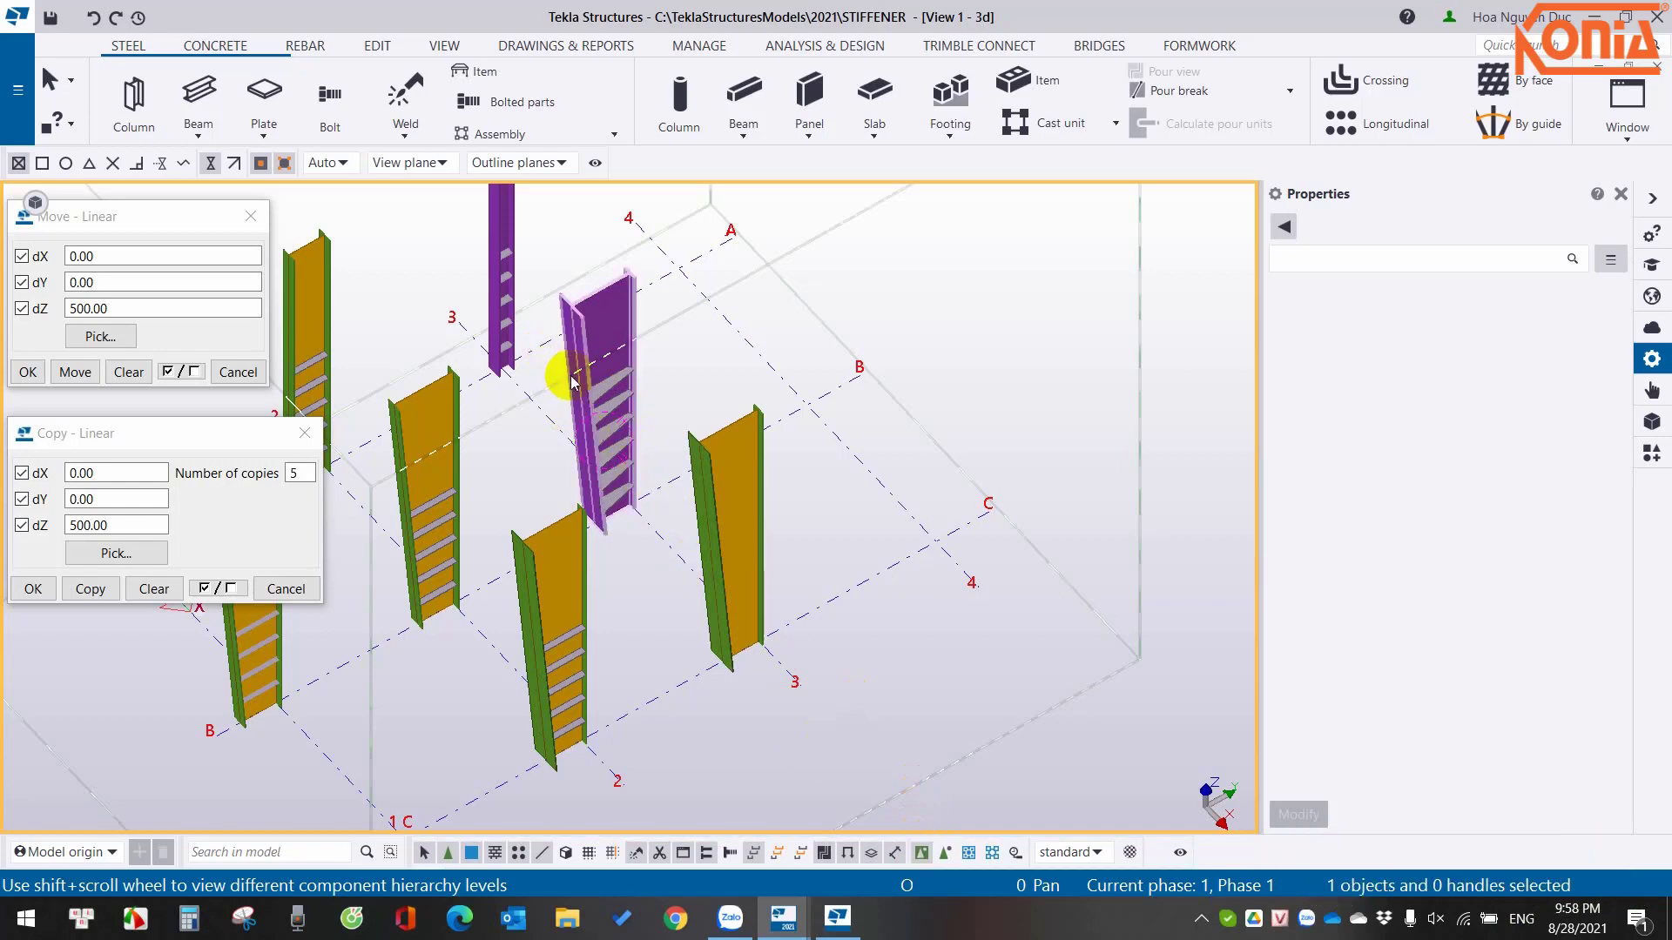
pyautogui.keyDown('ctrl'); pyautogui.moveTo(553, 373); pyautogui.dragTo(522, 336, button='middle'); pyautogui.keyUp('ctrl')
pyautogui.moveTo(525, 336); pyautogui.dragTo(644, 522)
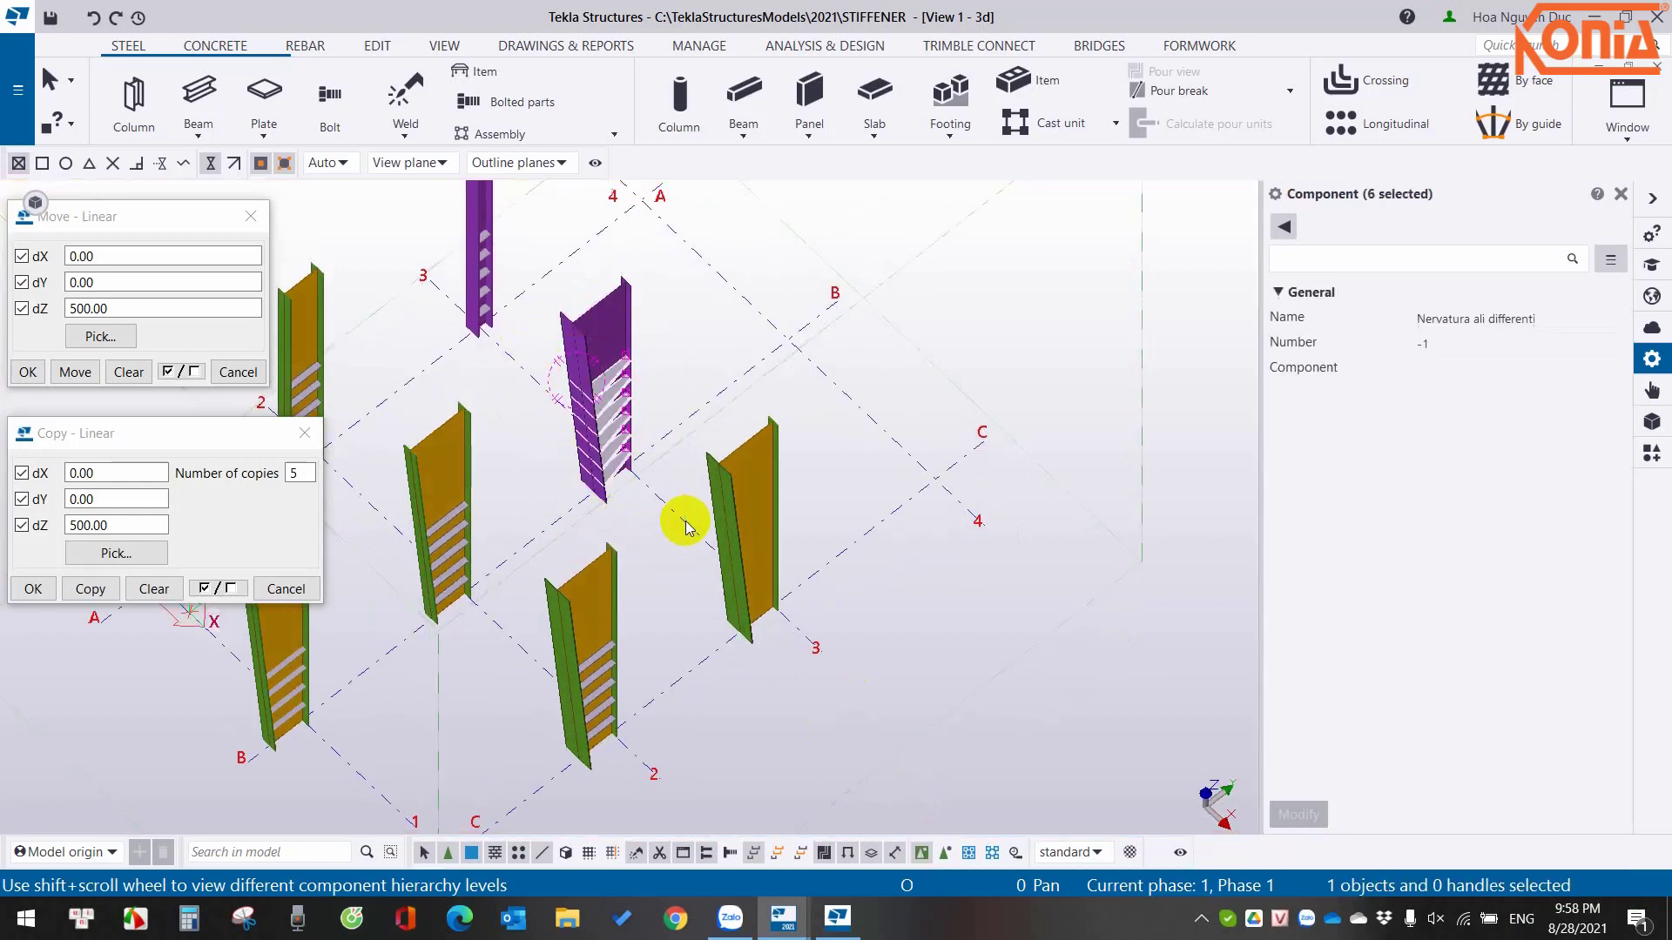
pyautogui.rightClick(682, 370)
pyautogui.click(742, 497)
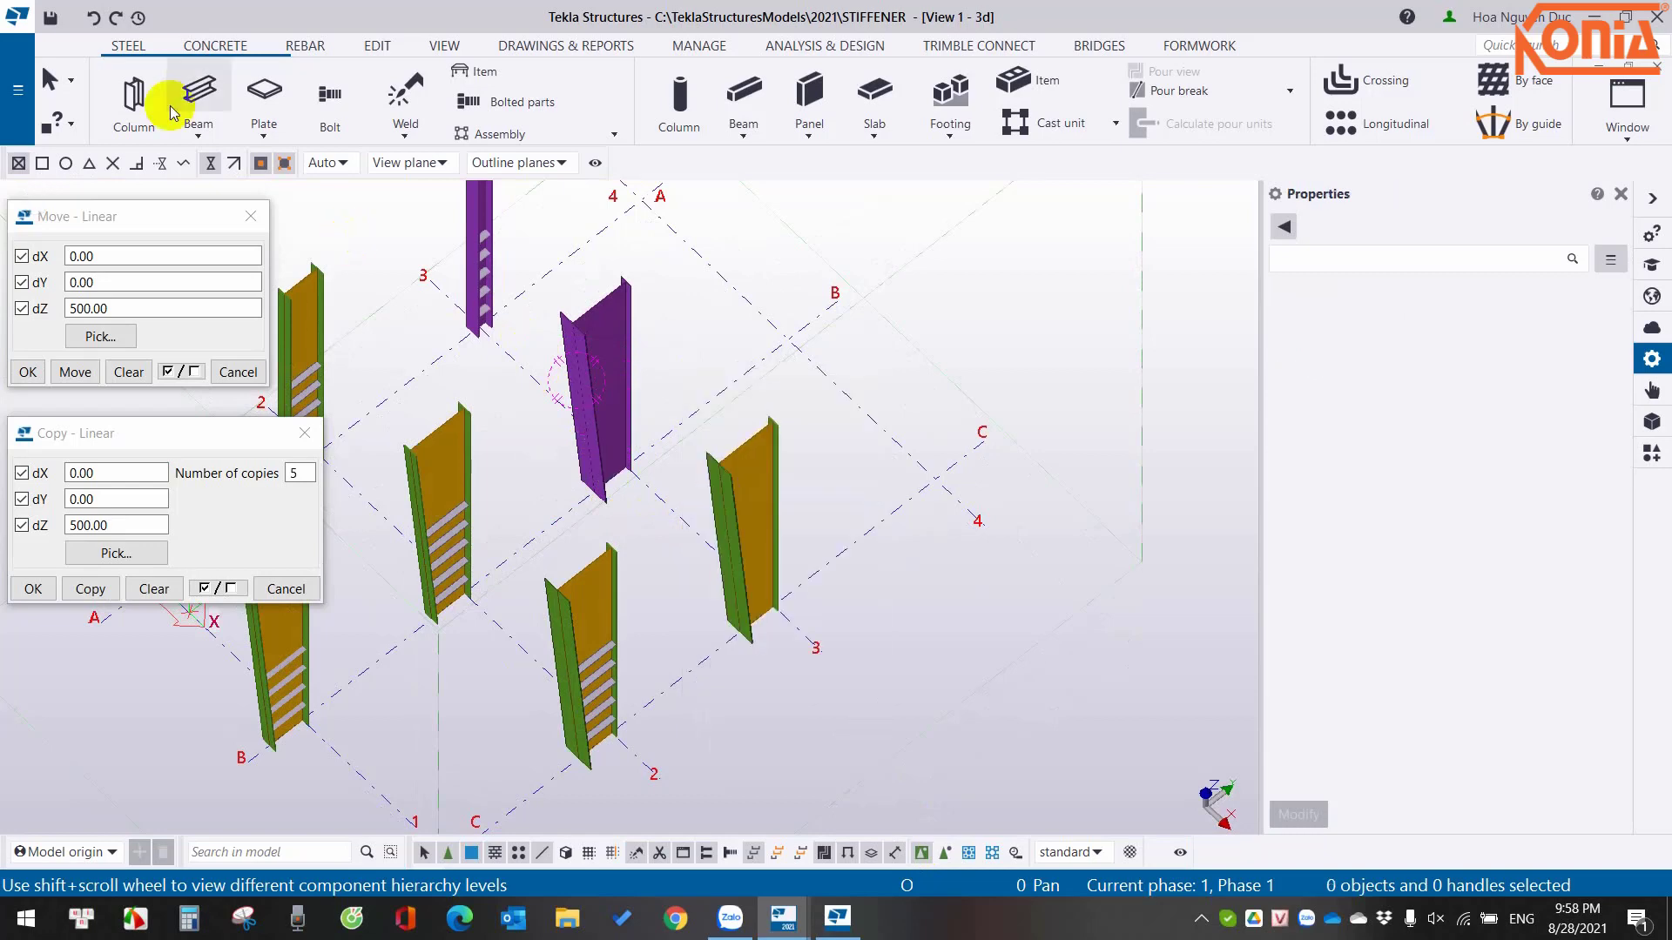
pyautogui.click(94, 17)
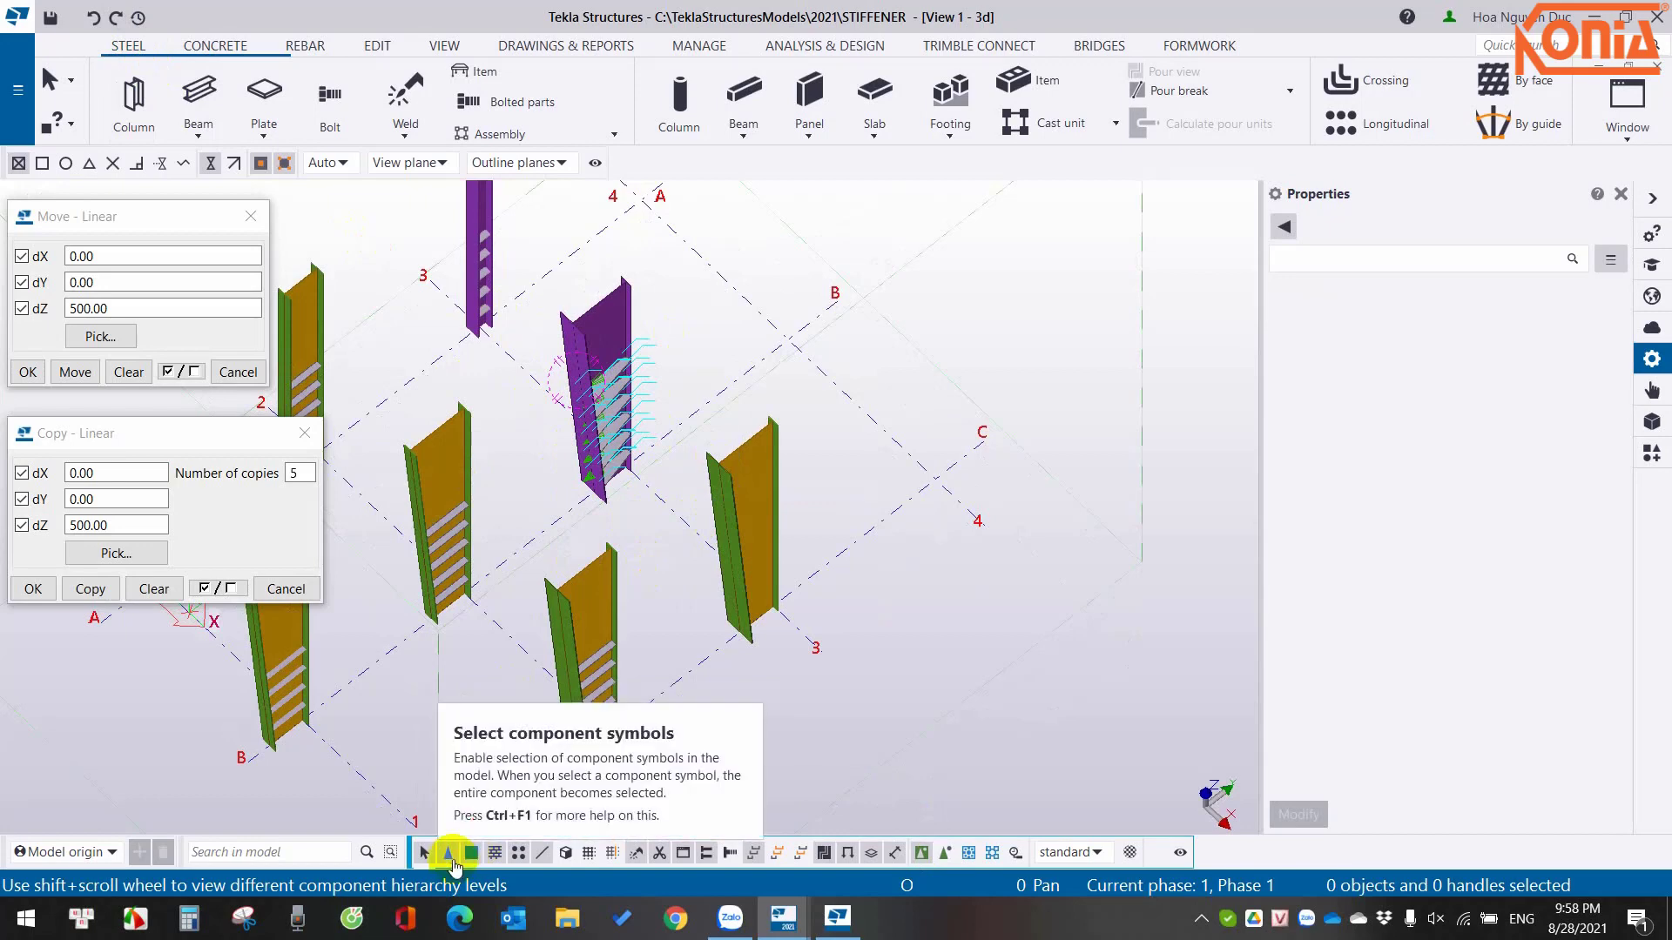
# Re-enable 'Select objects in components' and box-select all 48 stiffener objects on the purple column.
pyautogui.click(452, 862)
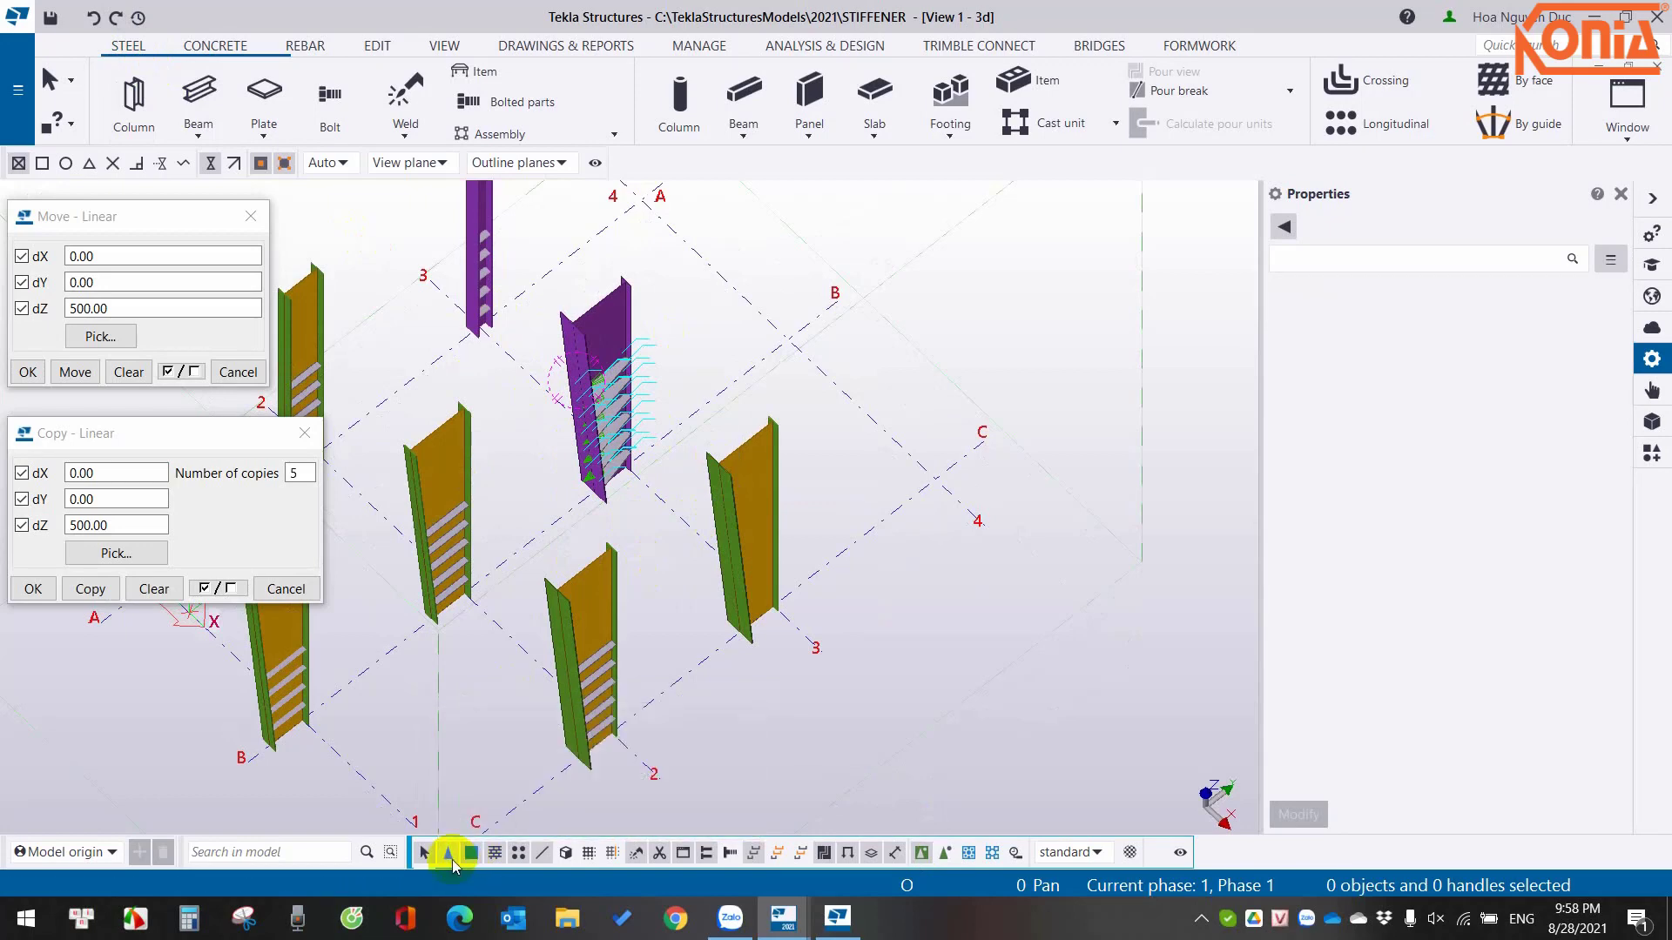
pyautogui.click(946, 855)
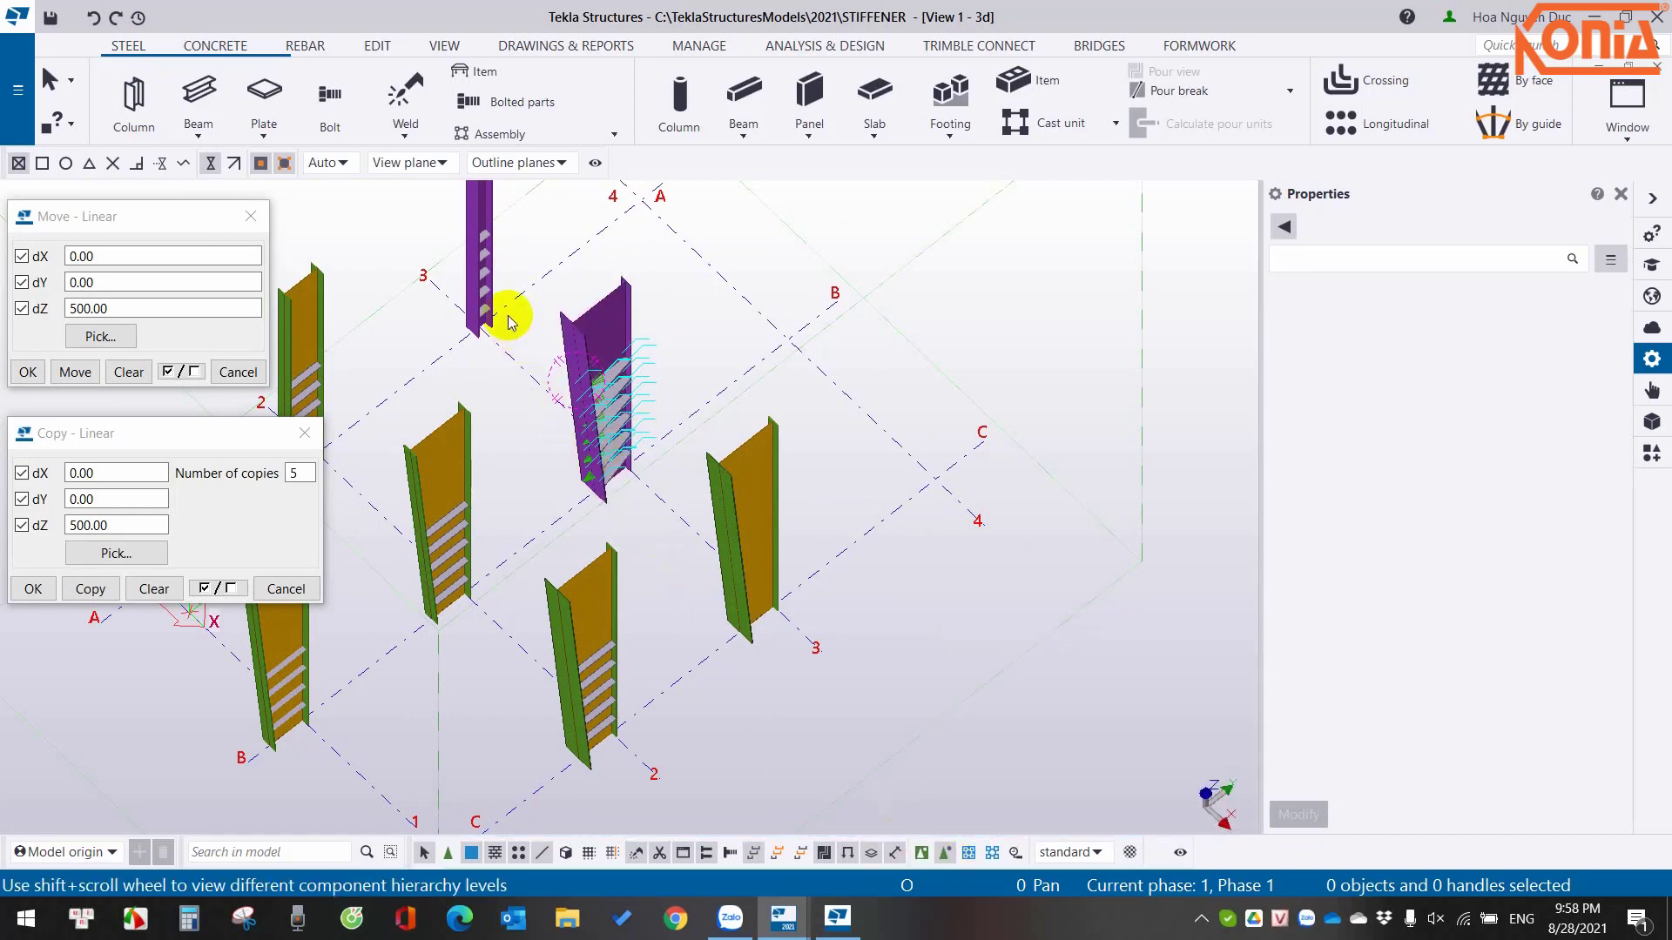
pyautogui.moveTo(510, 321); pyautogui.dragTo(697, 531)
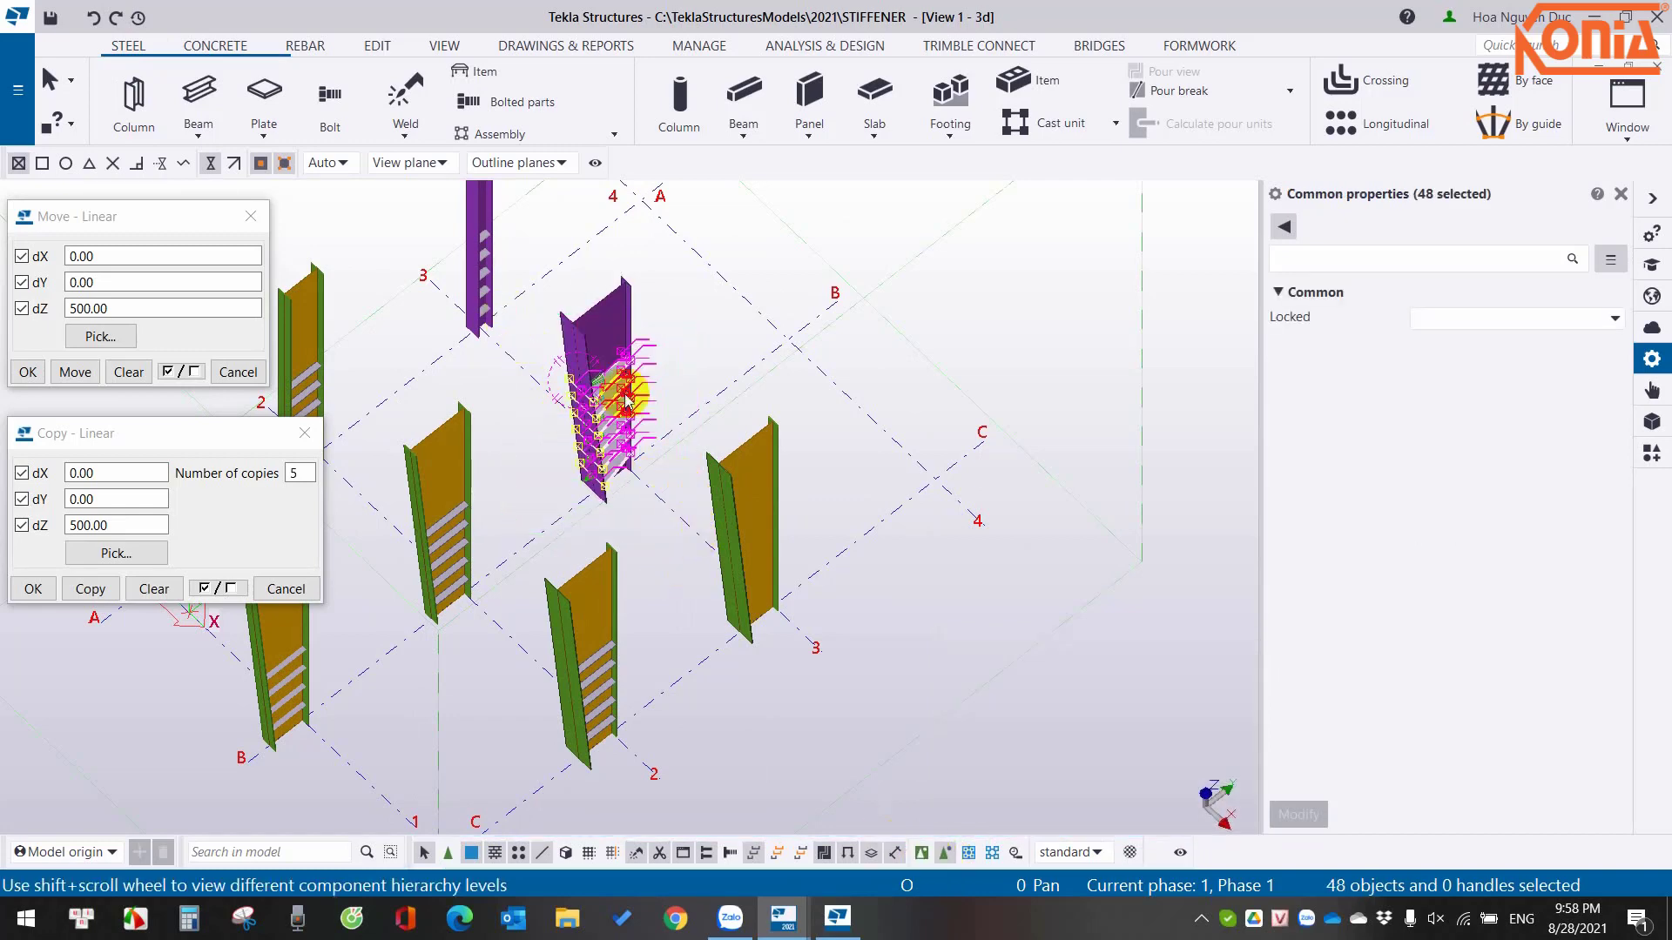
# Begin copying the selected stiffeners, pick the column corner, then cancel the pick.
pyautogui.rightClick(802, 346)
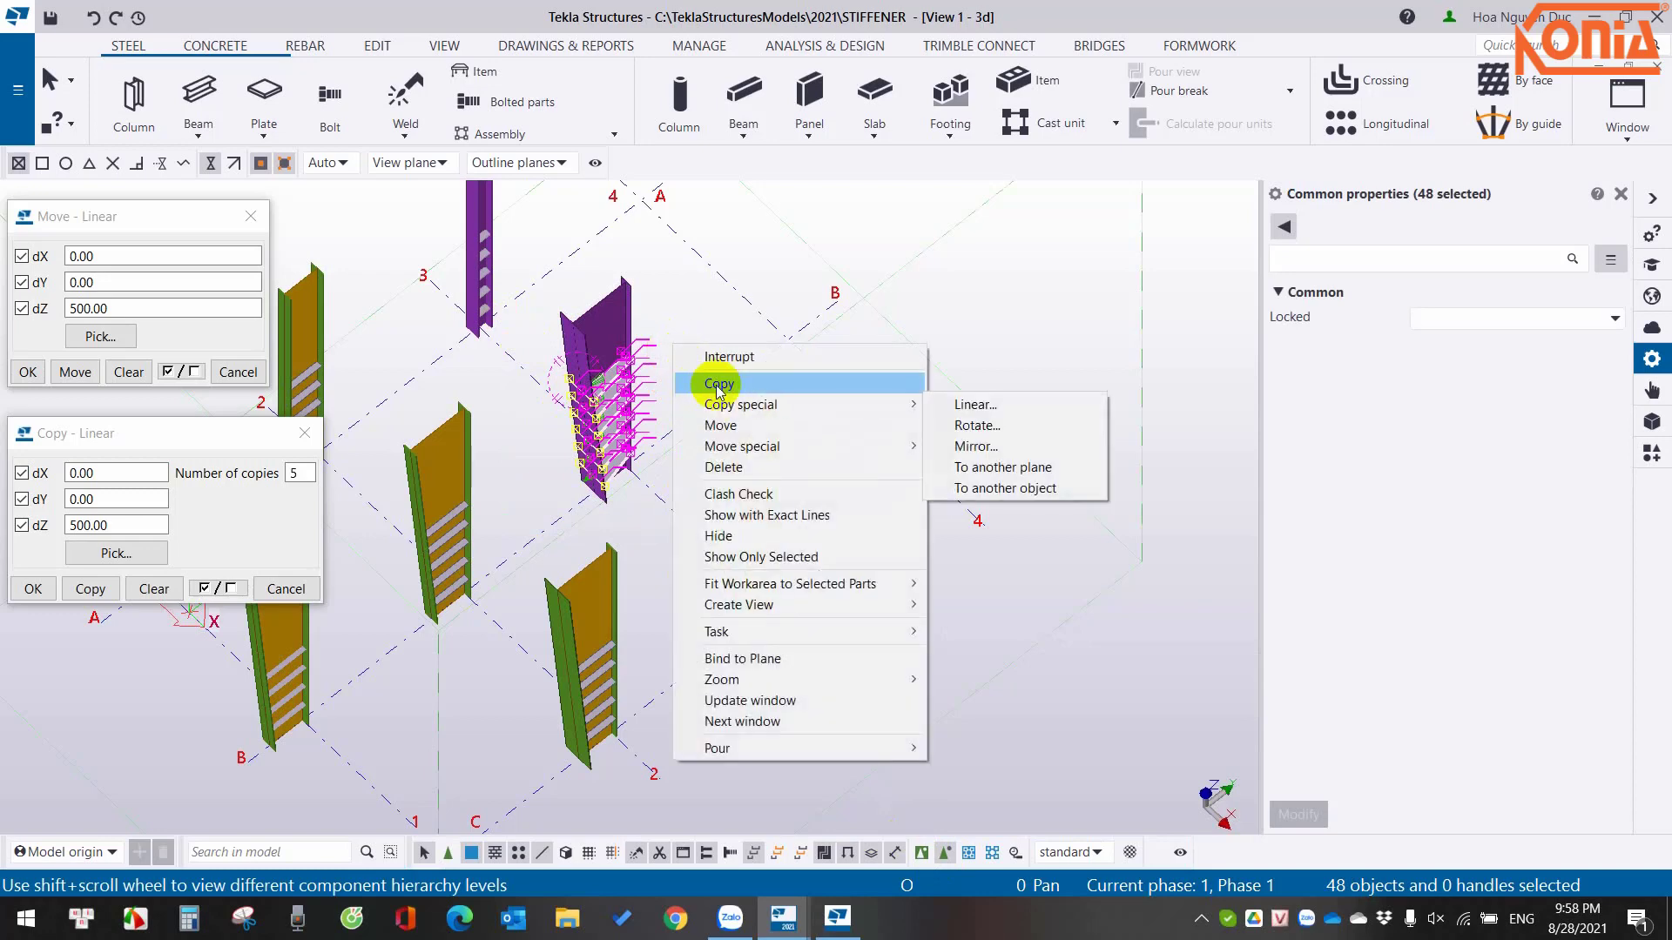
pyautogui.click(840, 378)
pyautogui.scroll(5, 609, 339)
pyautogui.scroll(-3, 653, 347)
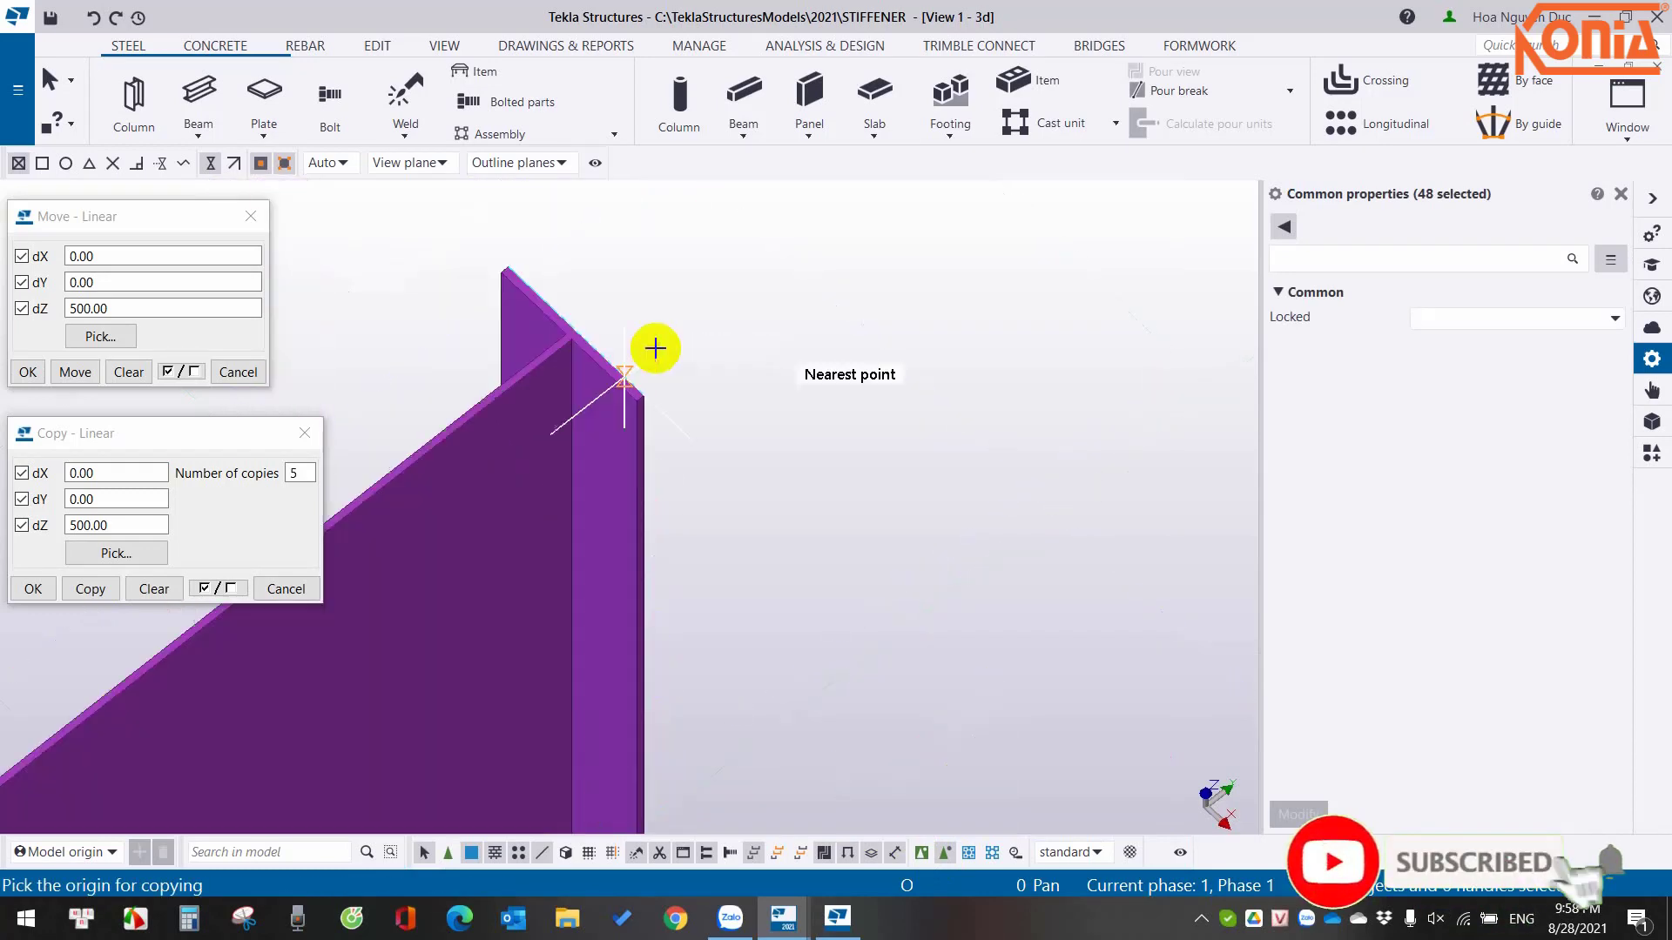
pyautogui.scroll(-2, 653, 346)
pyautogui.click(586, 574)
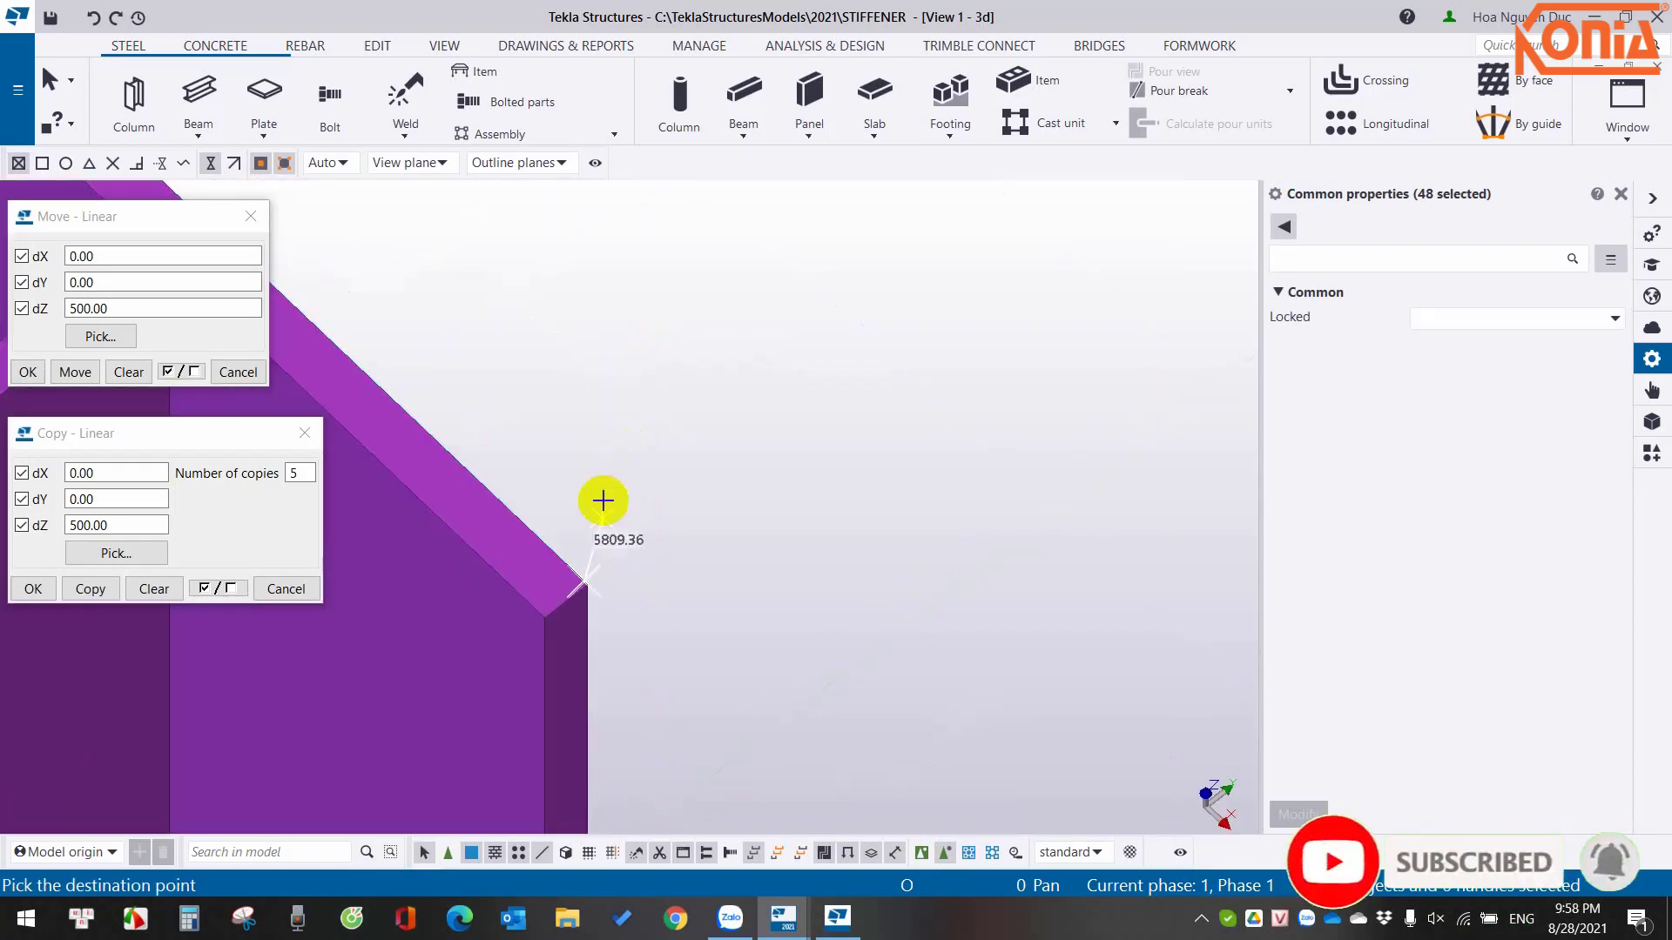
pyautogui.rightClick(624, 429)
pyautogui.click(640, 436)
# Restart the stiffener copy and cancel the corner pick a second time.
pyautogui.rightClick(652, 403)
pyautogui.click(692, 442)
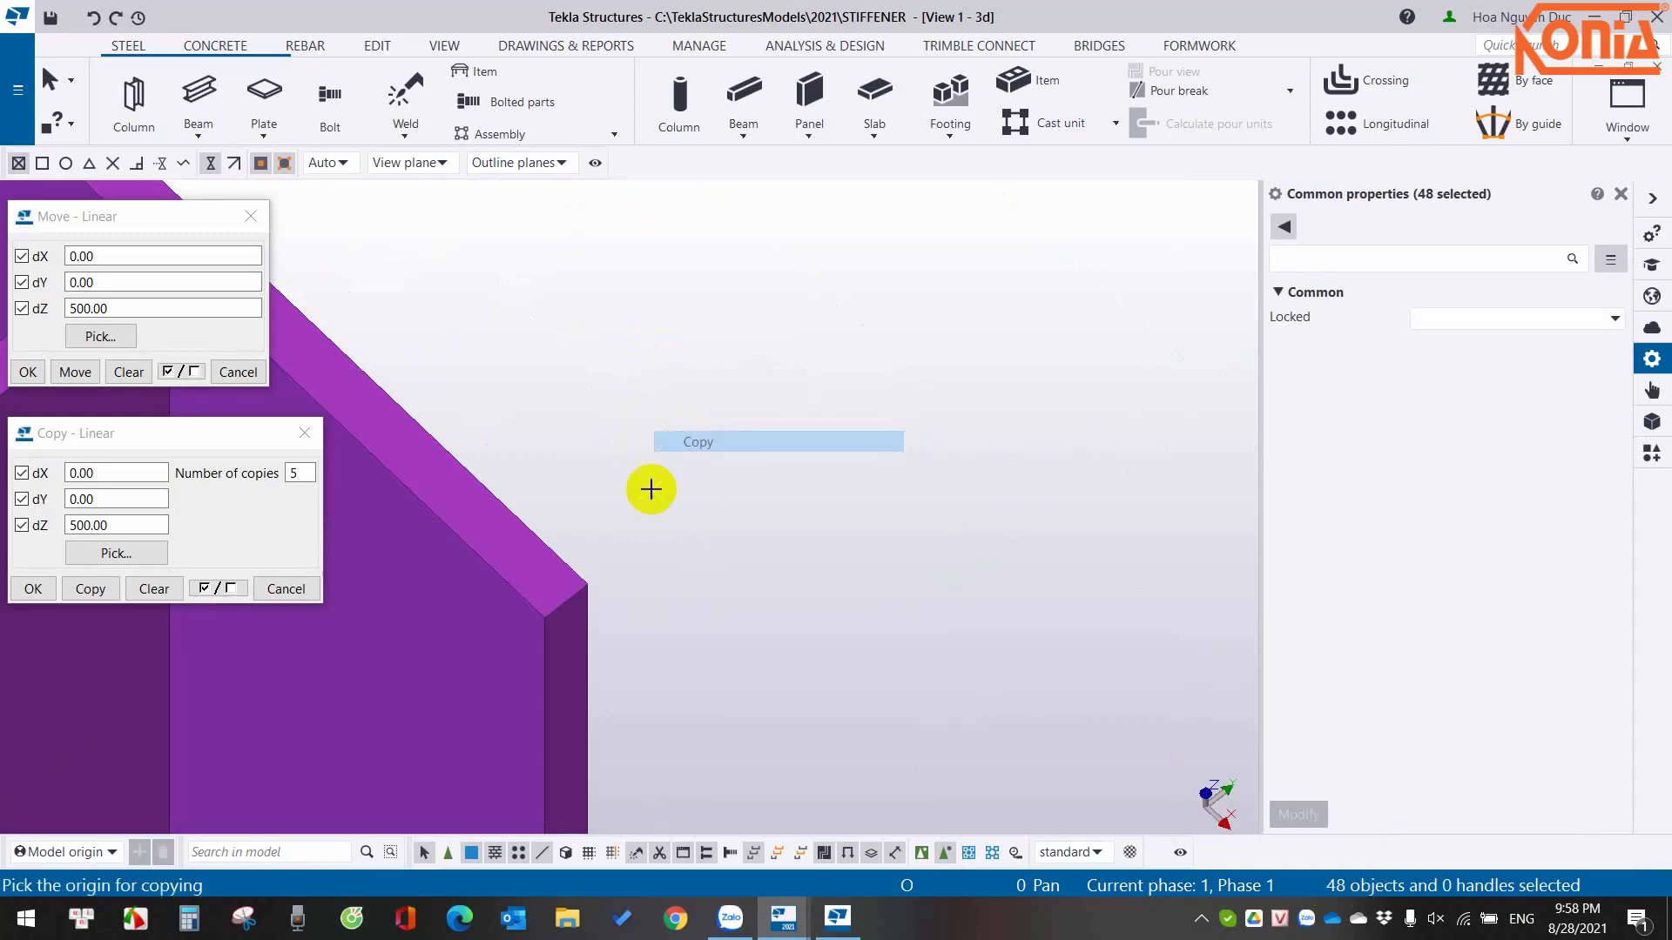
pyautogui.click(589, 583)
pyautogui.rightClick(614, 414)
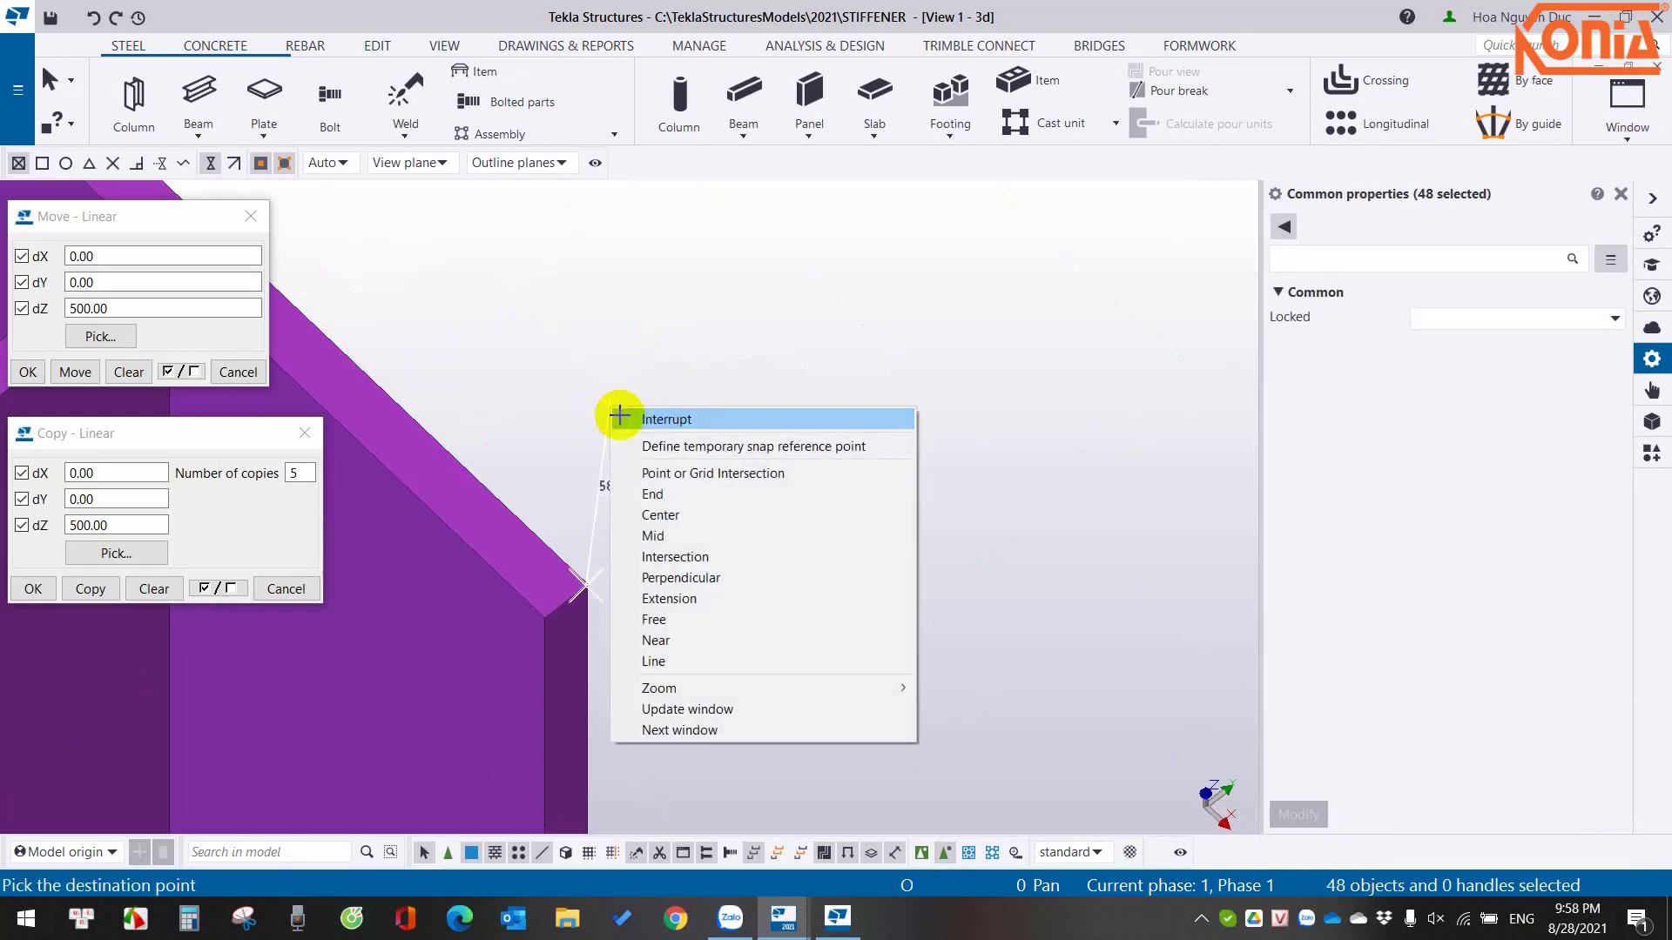
pyautogui.click(624, 415)
pyautogui.rightClick(628, 371)
pyautogui.click(668, 406)
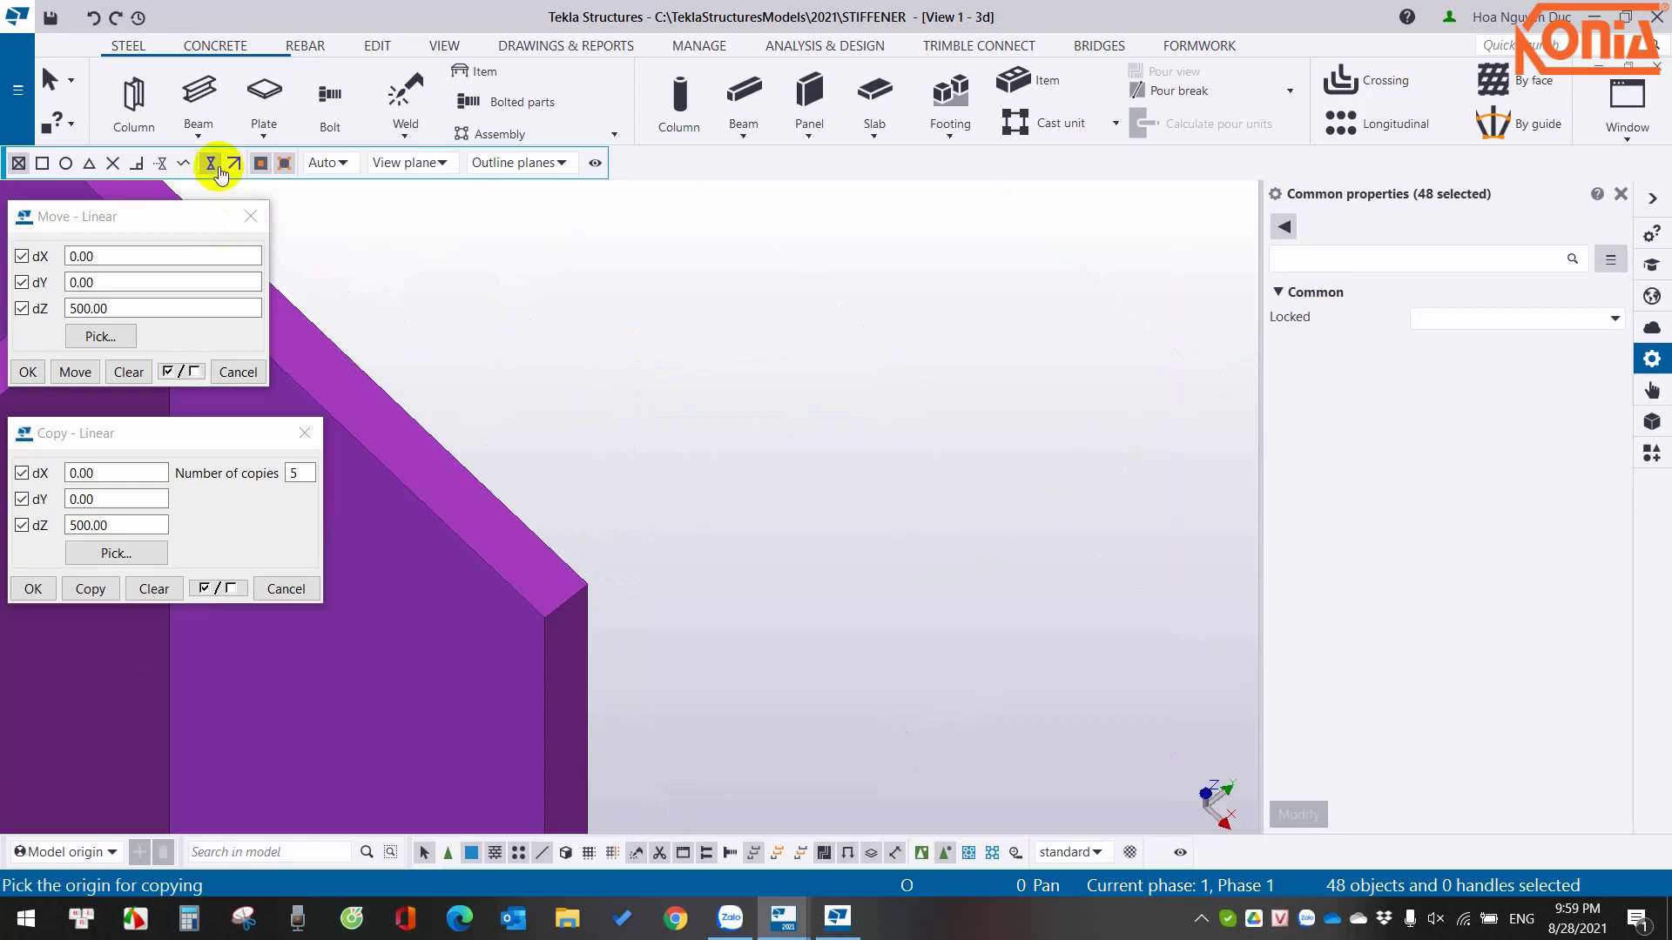
# With end-point snapping only, copy the stiffeners from the purple column's top corner to the green column's top corner.
pyautogui.click(42, 163)
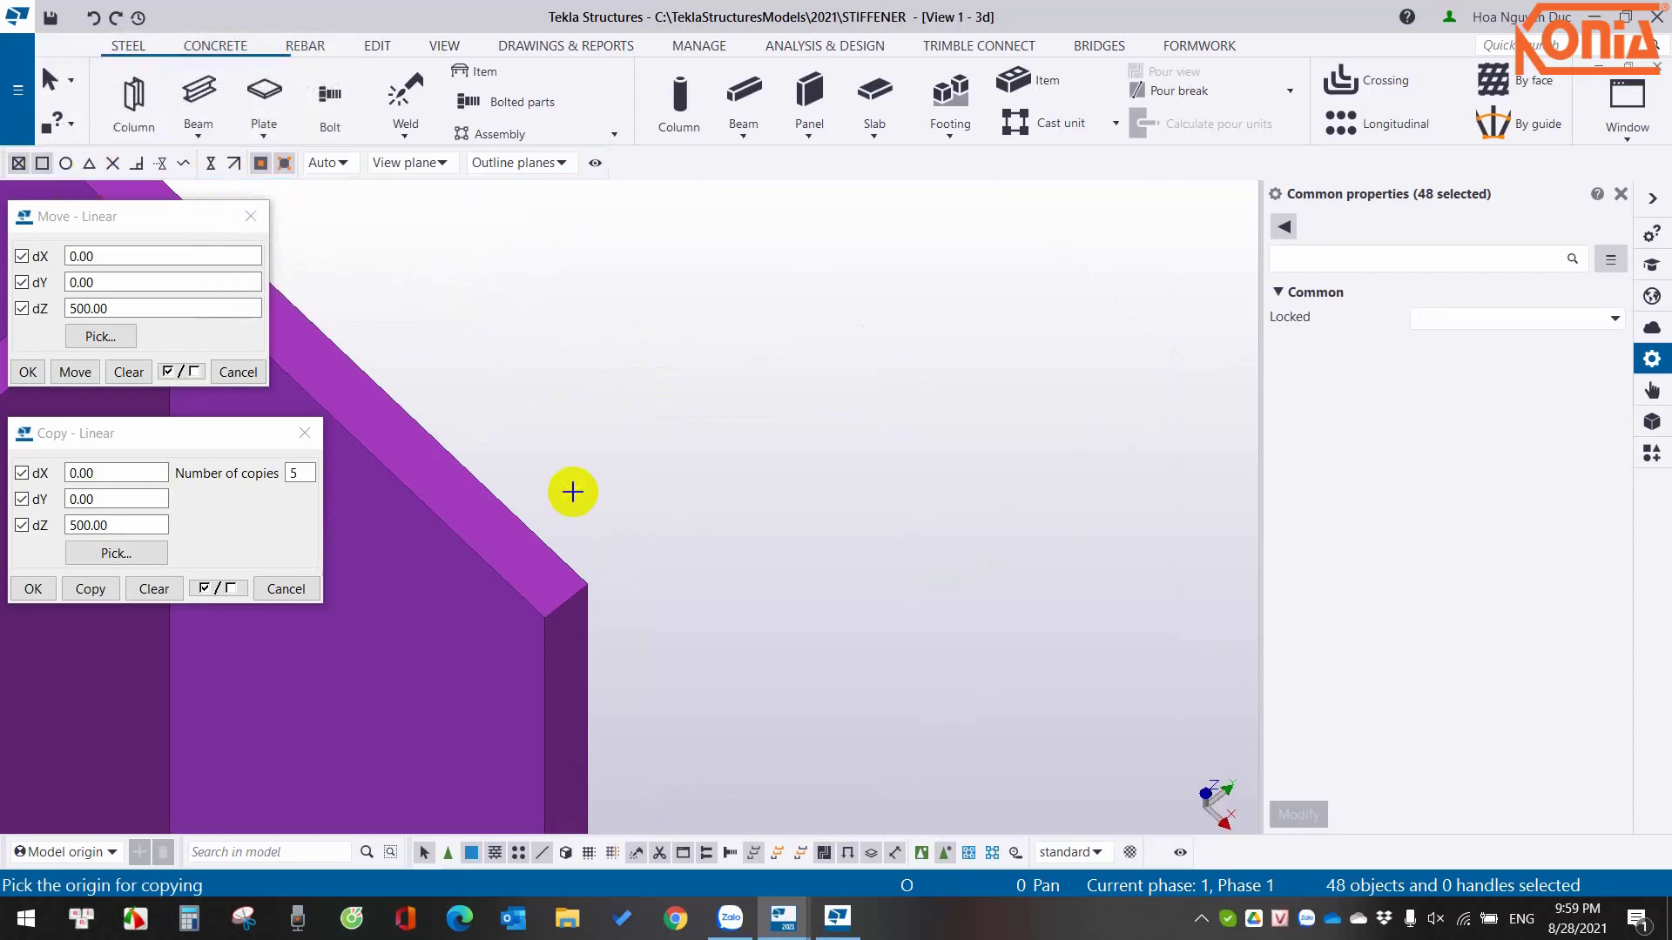
pyautogui.click(586, 583)
pyautogui.scroll(-3, 579, 458)
pyautogui.scroll(-2, 867, 665)
pyautogui.scroll(3, 945, 810)
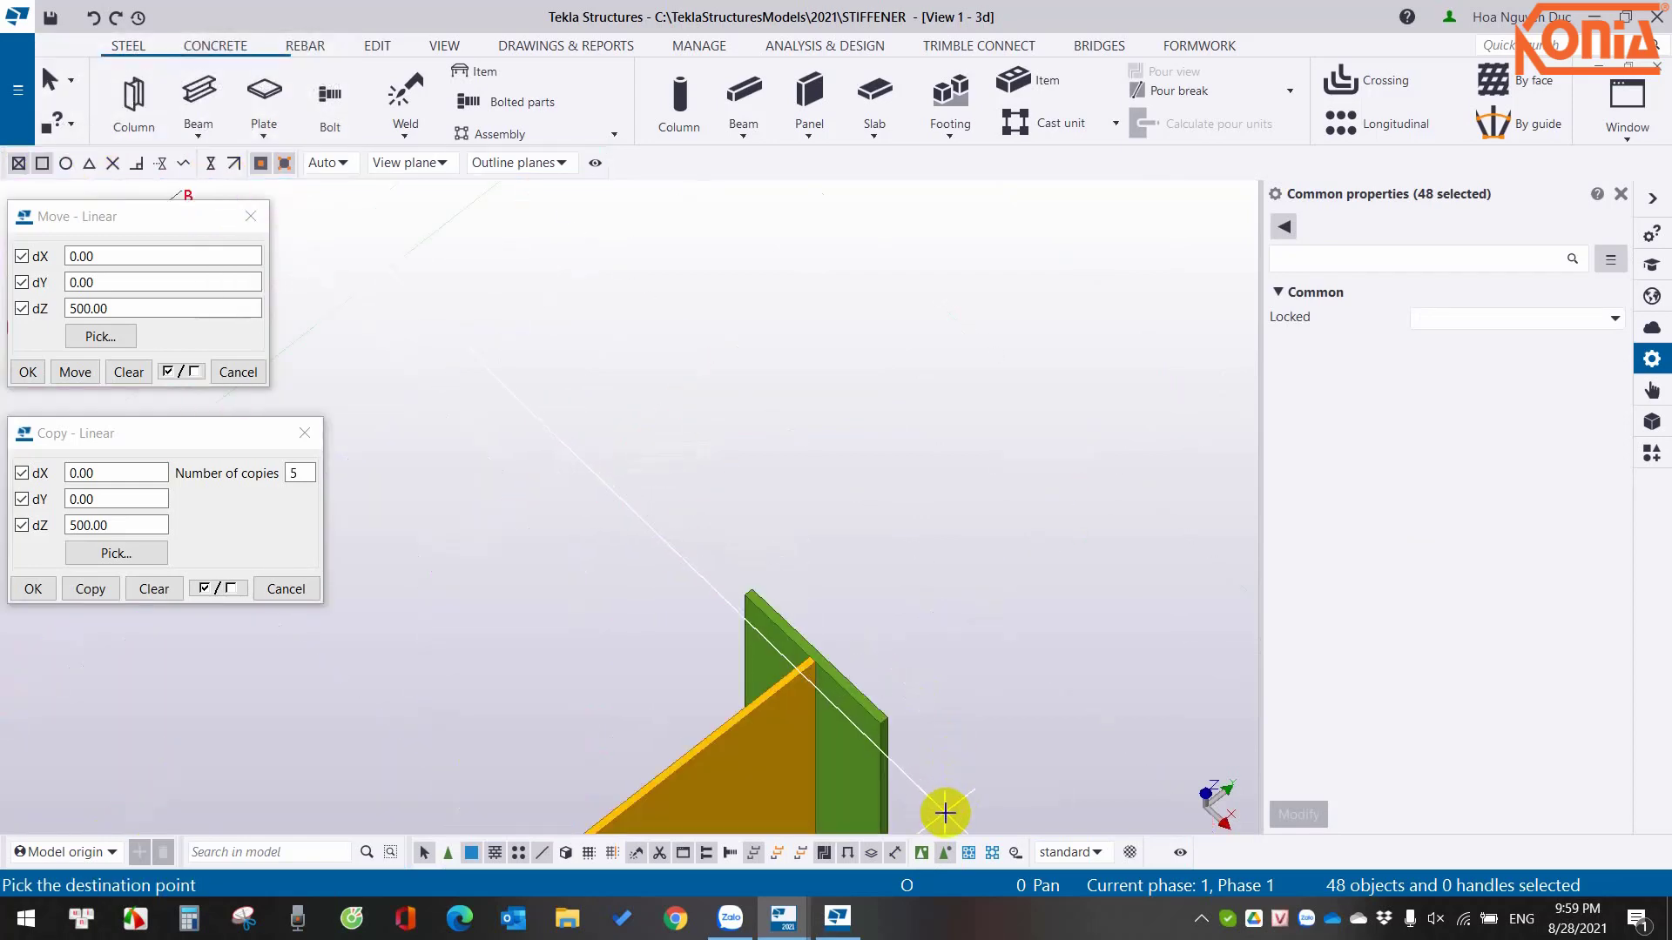
pyautogui.scroll(3, 910, 741)
pyautogui.click(702, 496)
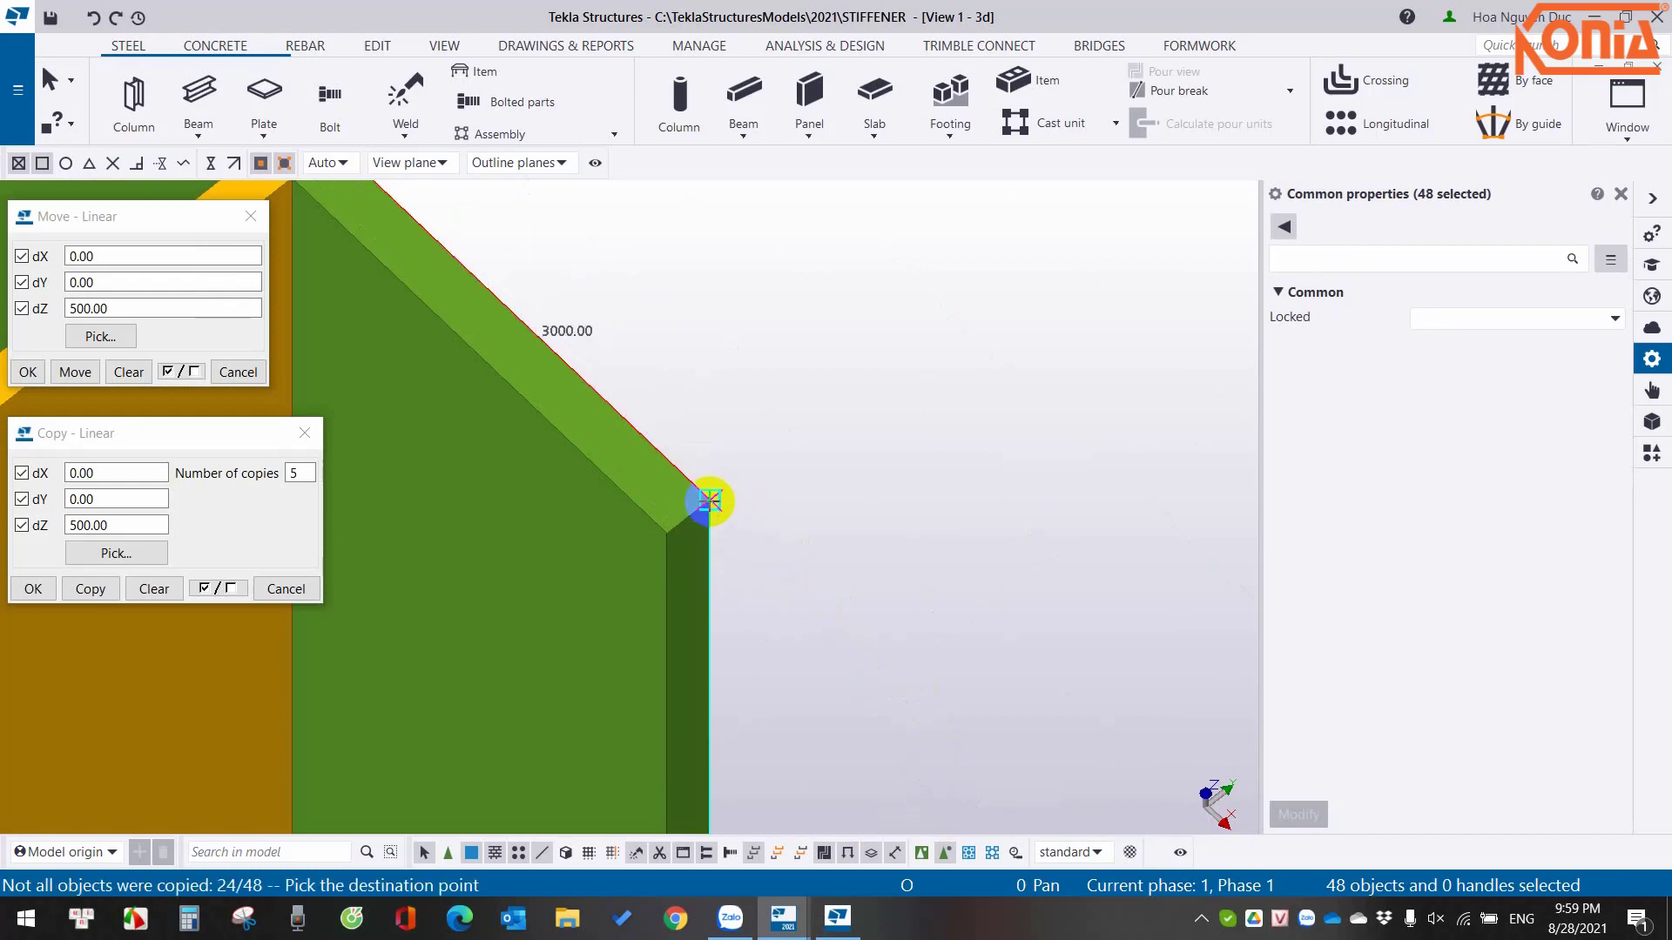
pyautogui.scroll(-3, 763, 505)
pyautogui.rightClick(763, 505)
pyautogui.click(809, 498)
# Zoom around to inspect the copied stiffeners and clear the selection.
pyautogui.scroll(3, 819, 593)
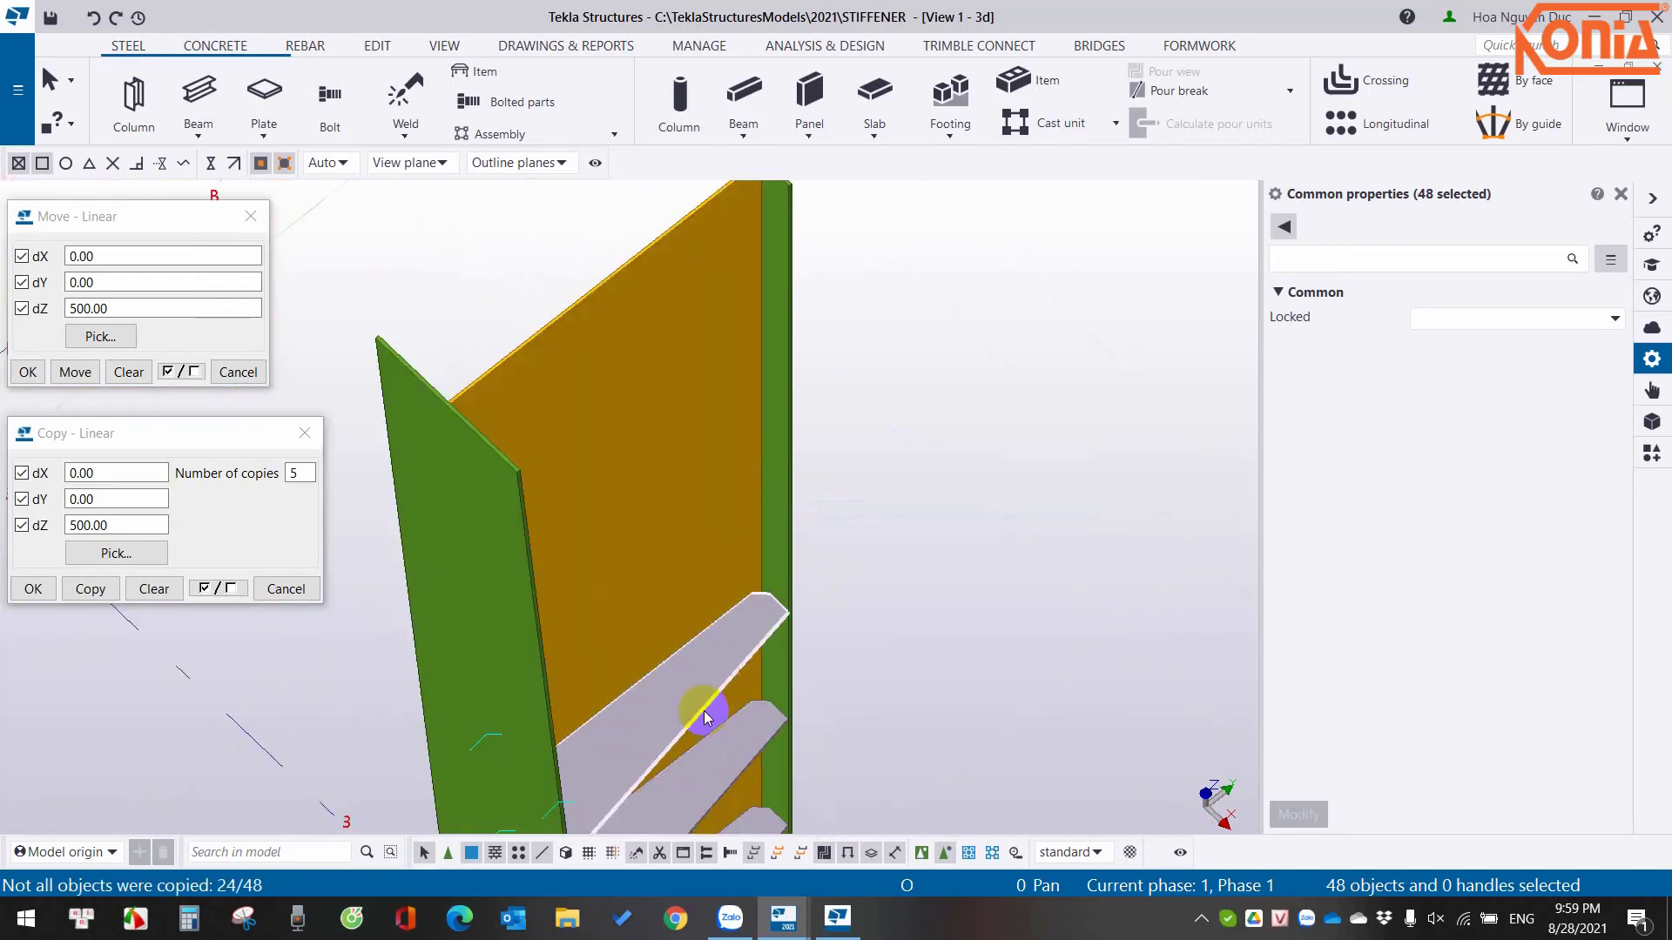
pyautogui.scroll(3, 778, 621)
pyautogui.scroll(-3, 740, 679)
pyautogui.scroll(3, 683, 771)
pyautogui.scroll(-2, 731, 688)
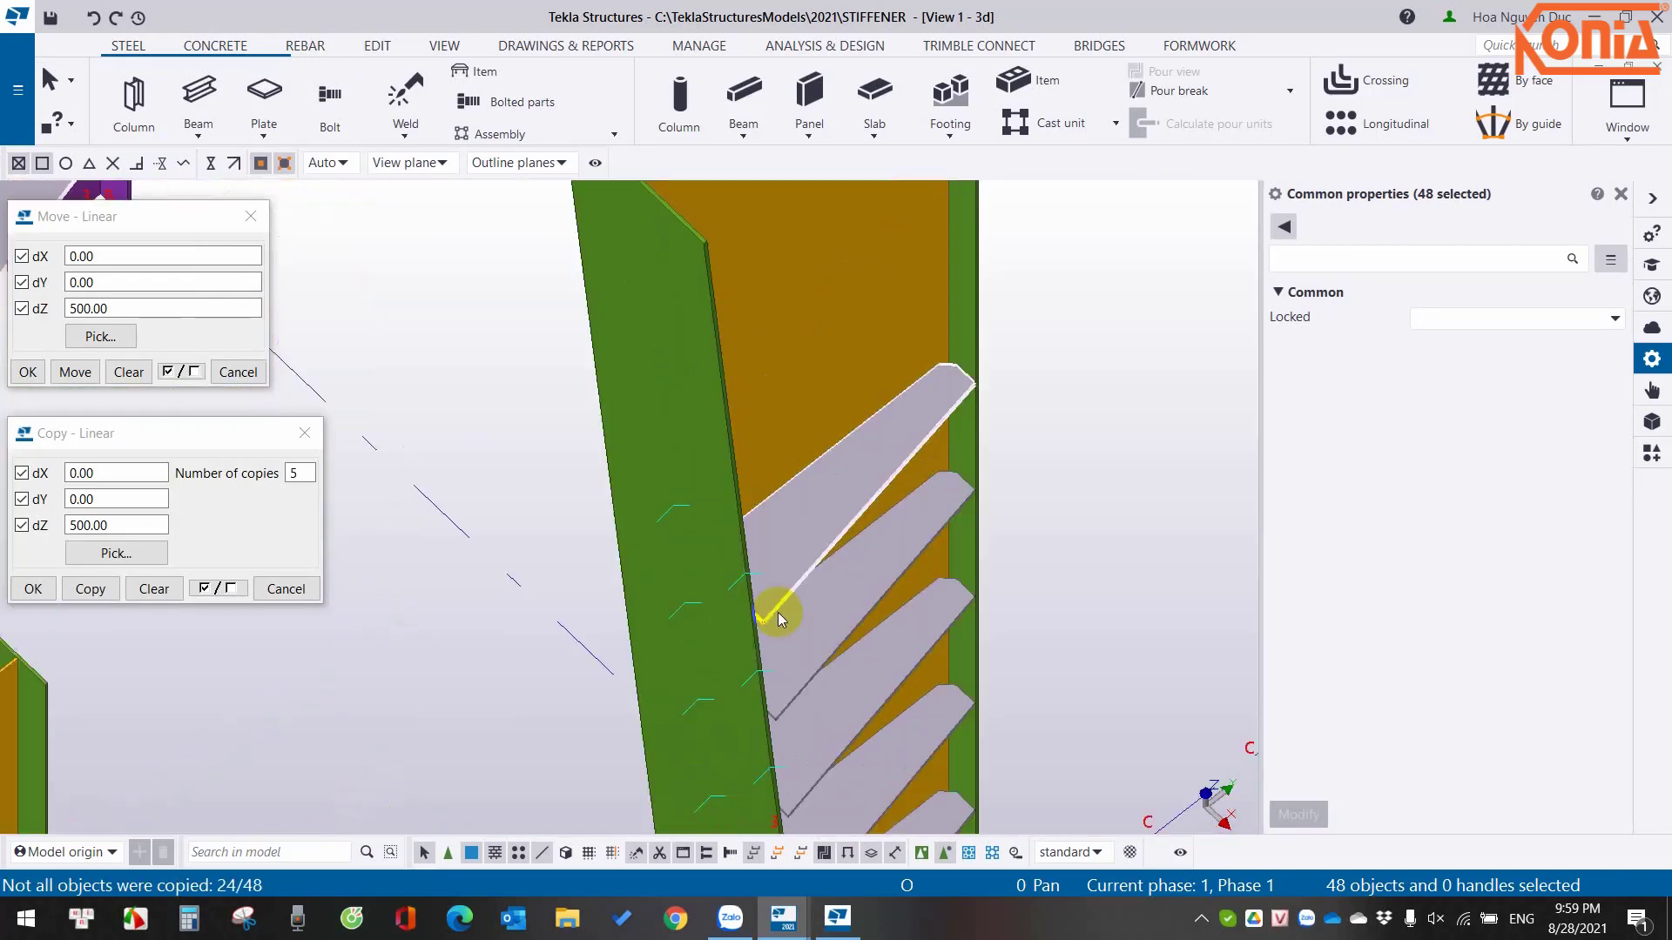
pyautogui.scroll(2, 784, 622)
pyautogui.scroll(-2, 697, 642)
pyautogui.scroll(-2, 593, 683)
pyautogui.scroll(-2, 612, 716)
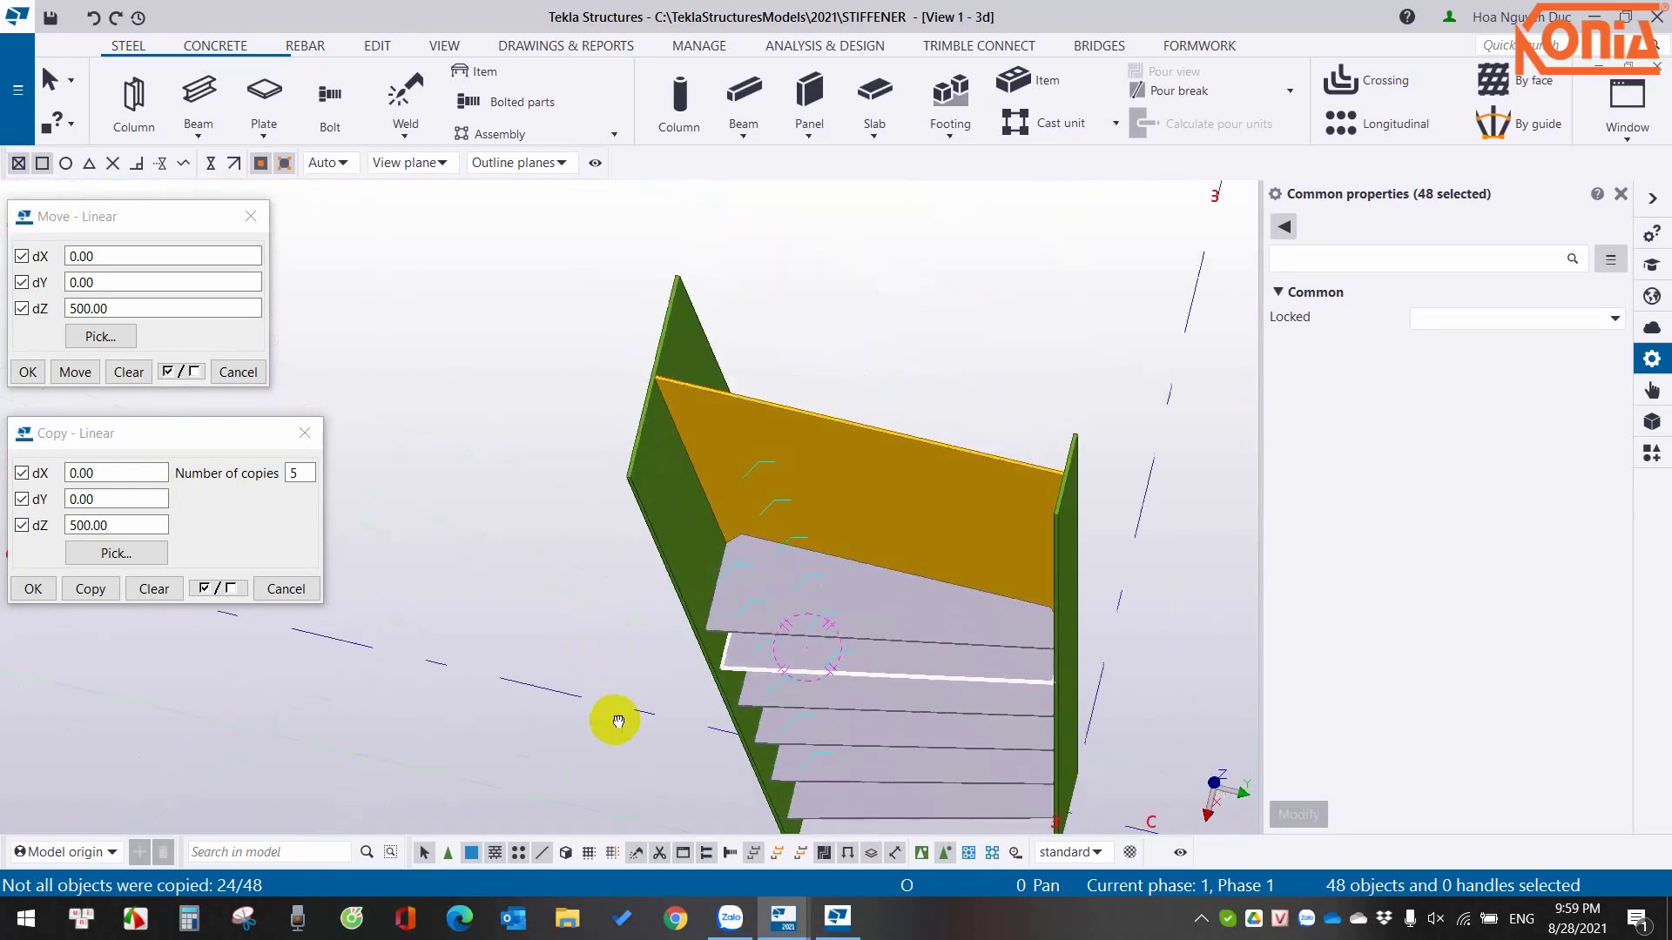
pyautogui.scroll(4, 752, 687)
pyautogui.scroll(-3, 723, 709)
pyautogui.scroll(-2, 764, 671)
pyautogui.scroll(2, 616, 477)
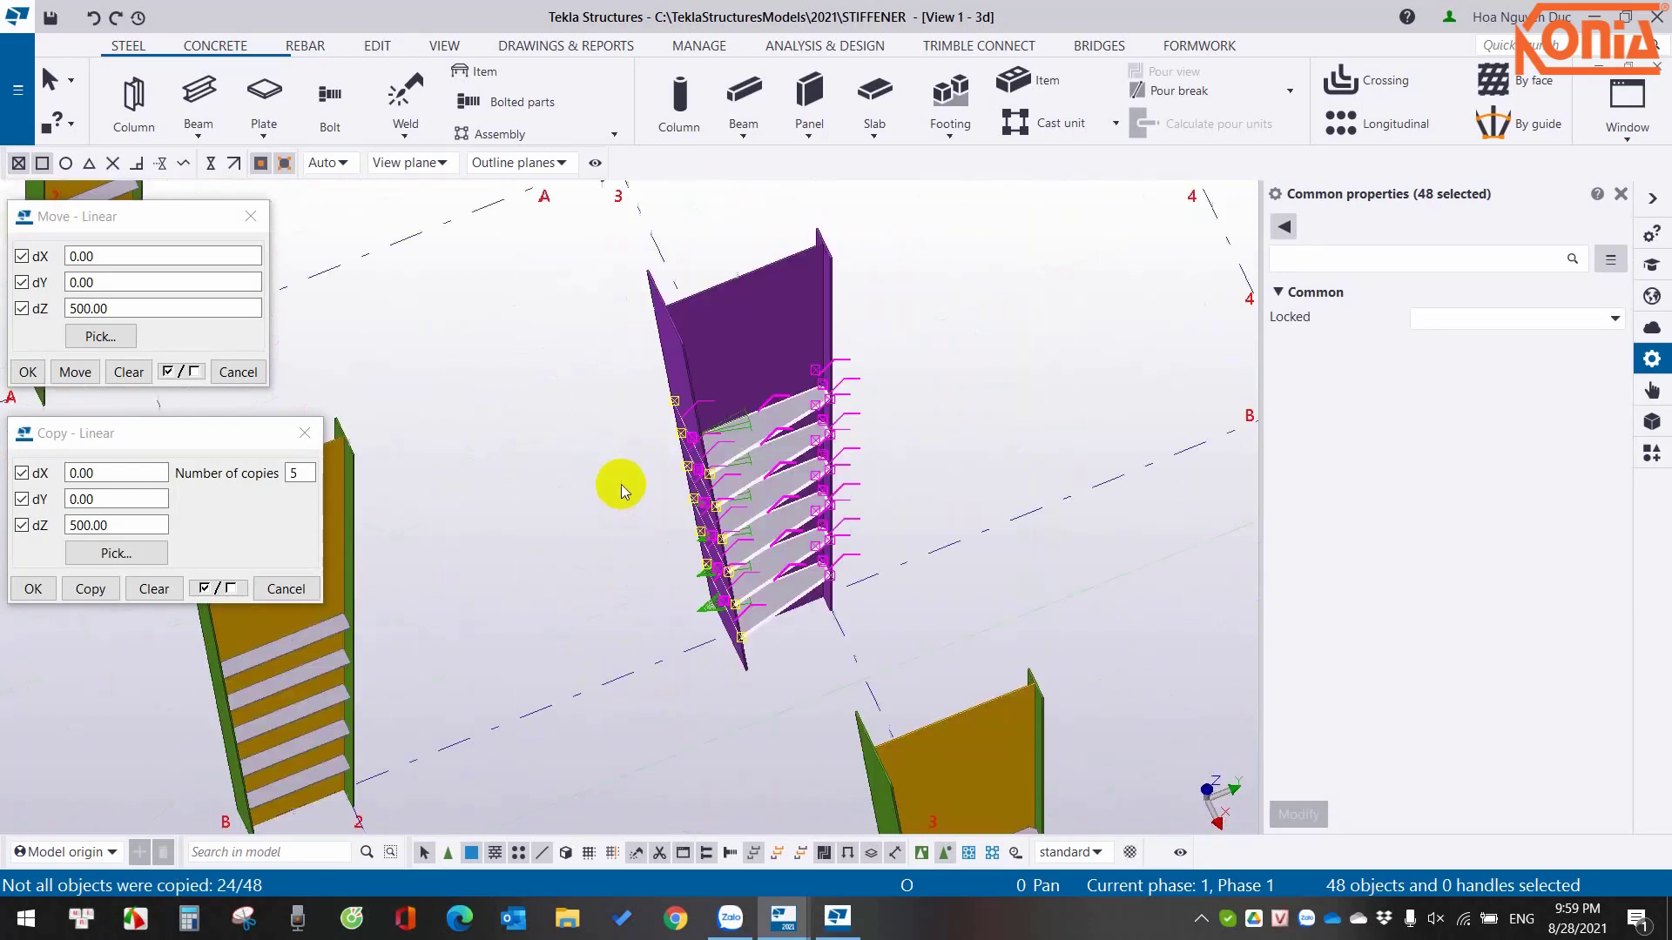
pyautogui.scroll(3, 810, 513)
pyautogui.scroll(-3, 810, 513)
pyautogui.scroll(4, 684, 560)
pyautogui.scroll(-4, 806, 583)
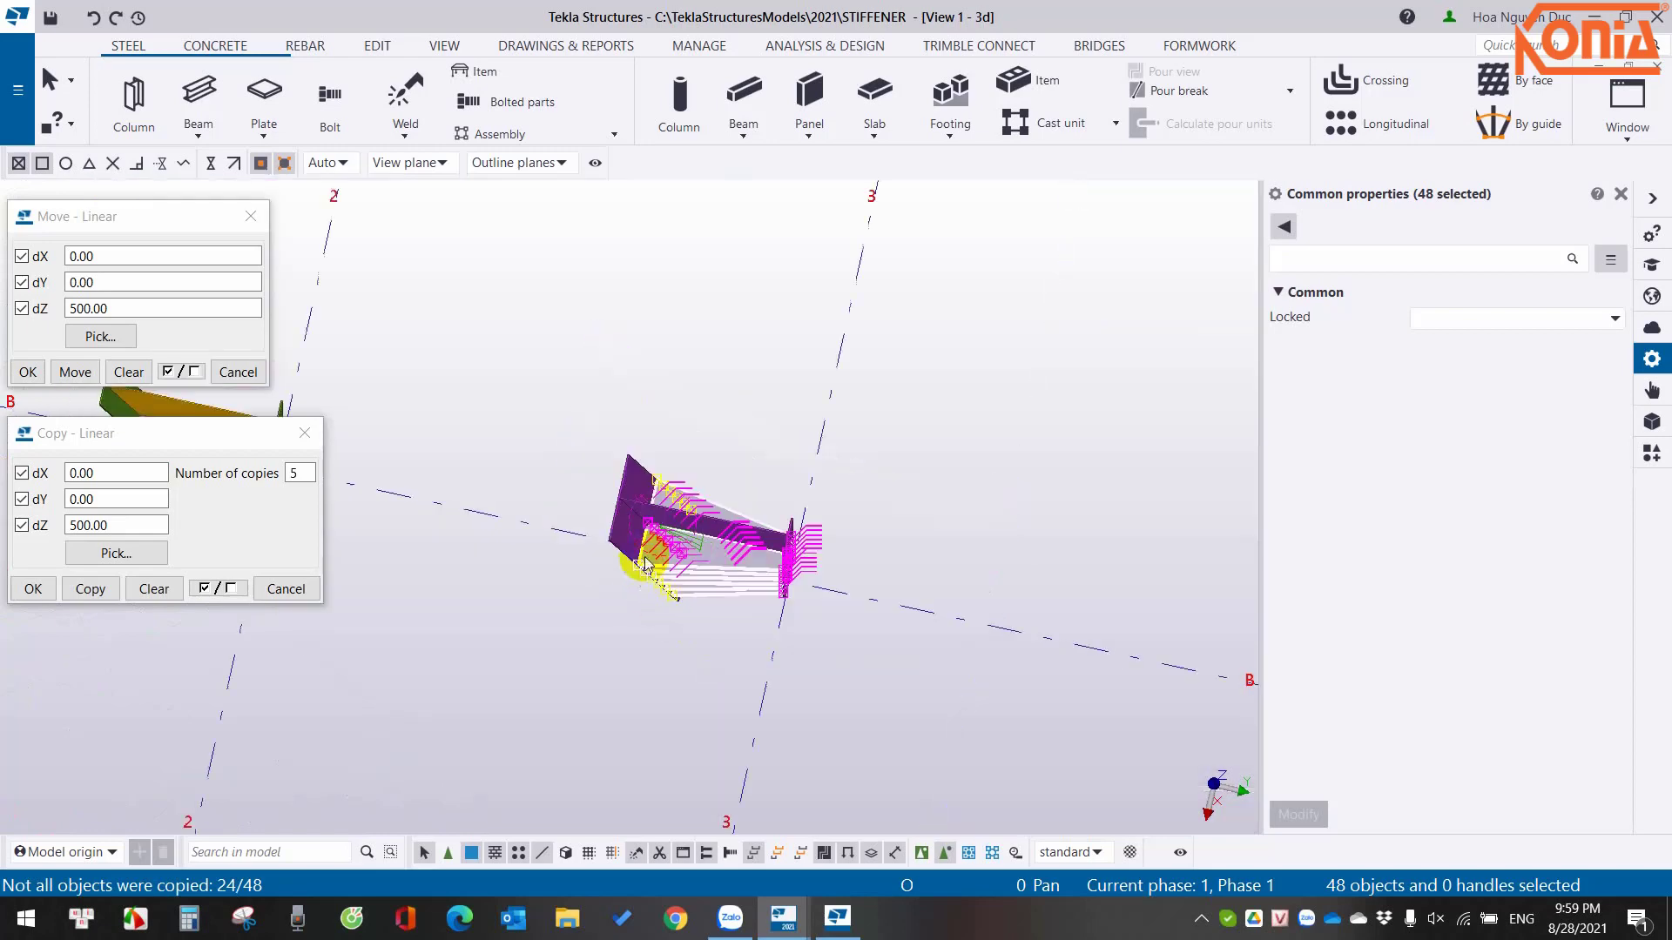
pyautogui.scroll(1, 810, 523)
pyautogui.scroll(-3, 812, 499)
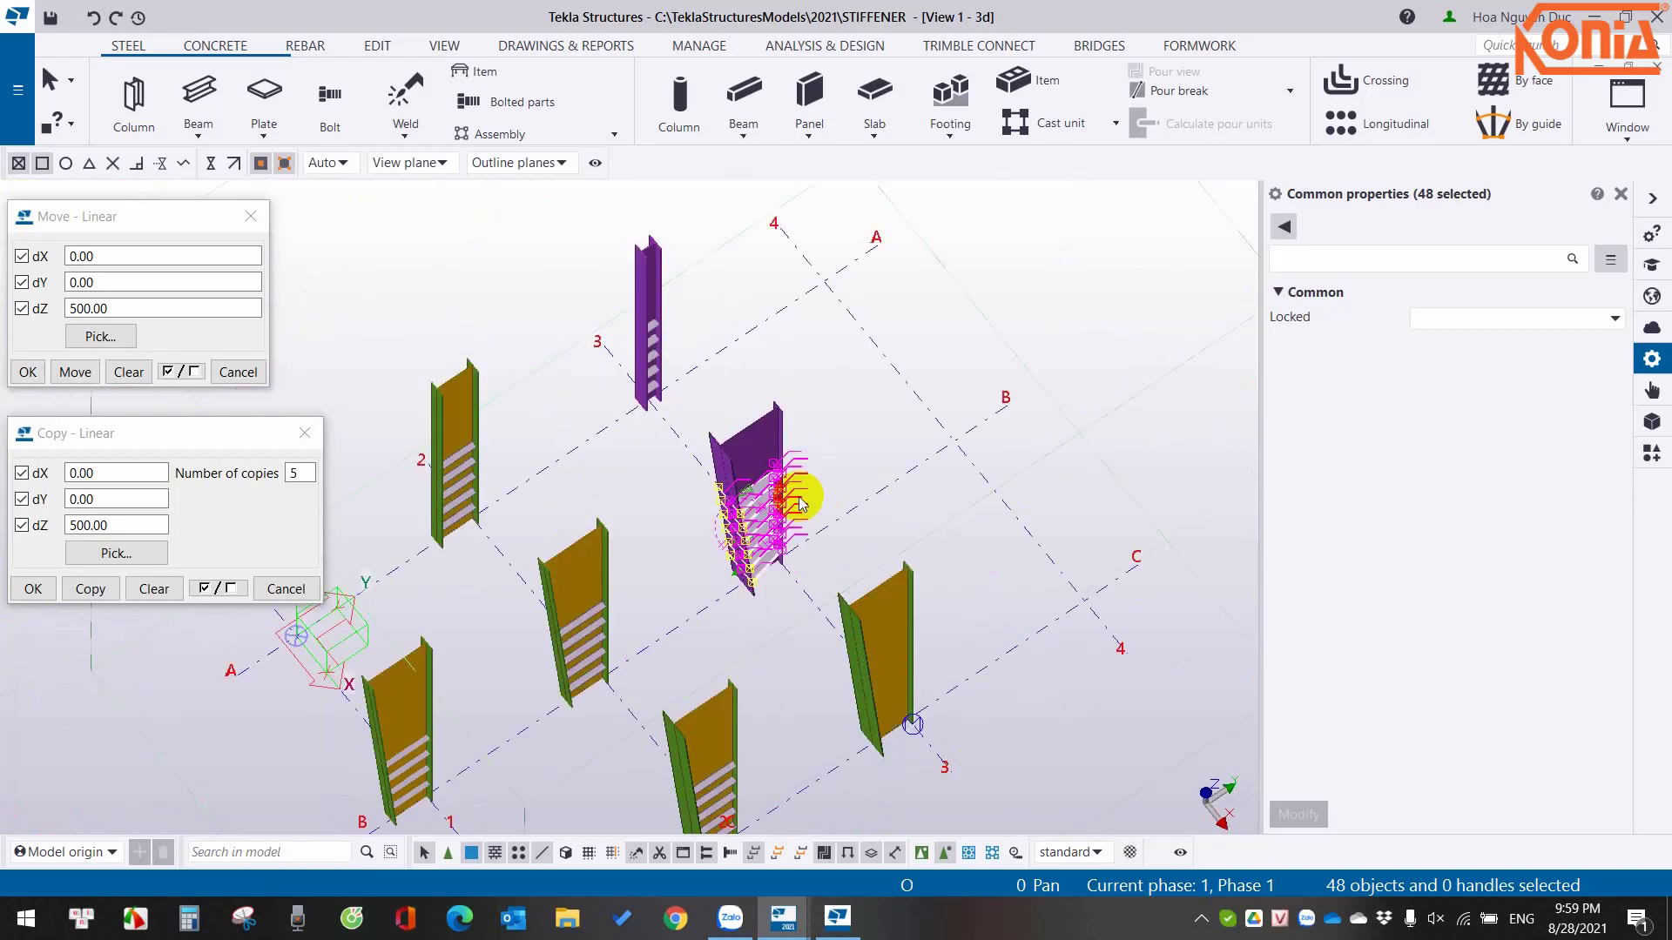
pyautogui.click(866, 447)
pyautogui.rightClick(873, 449)
# Redraw the model view twice.
pyautogui.click(913, 557)
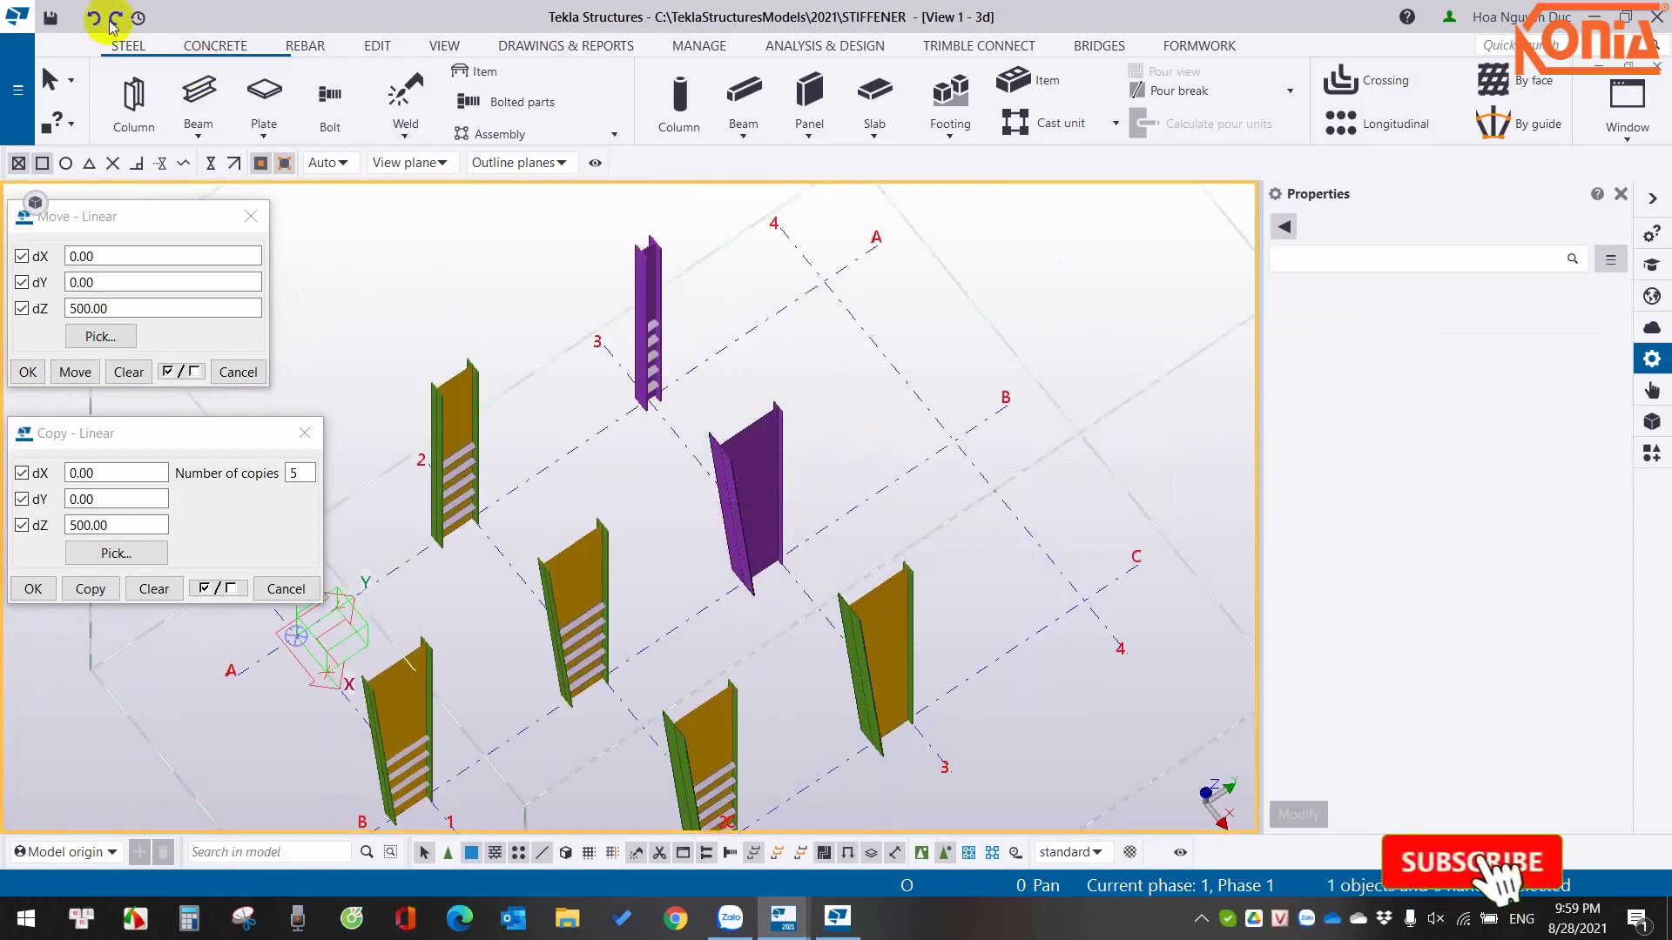
pyautogui.rightClick(803, 373)
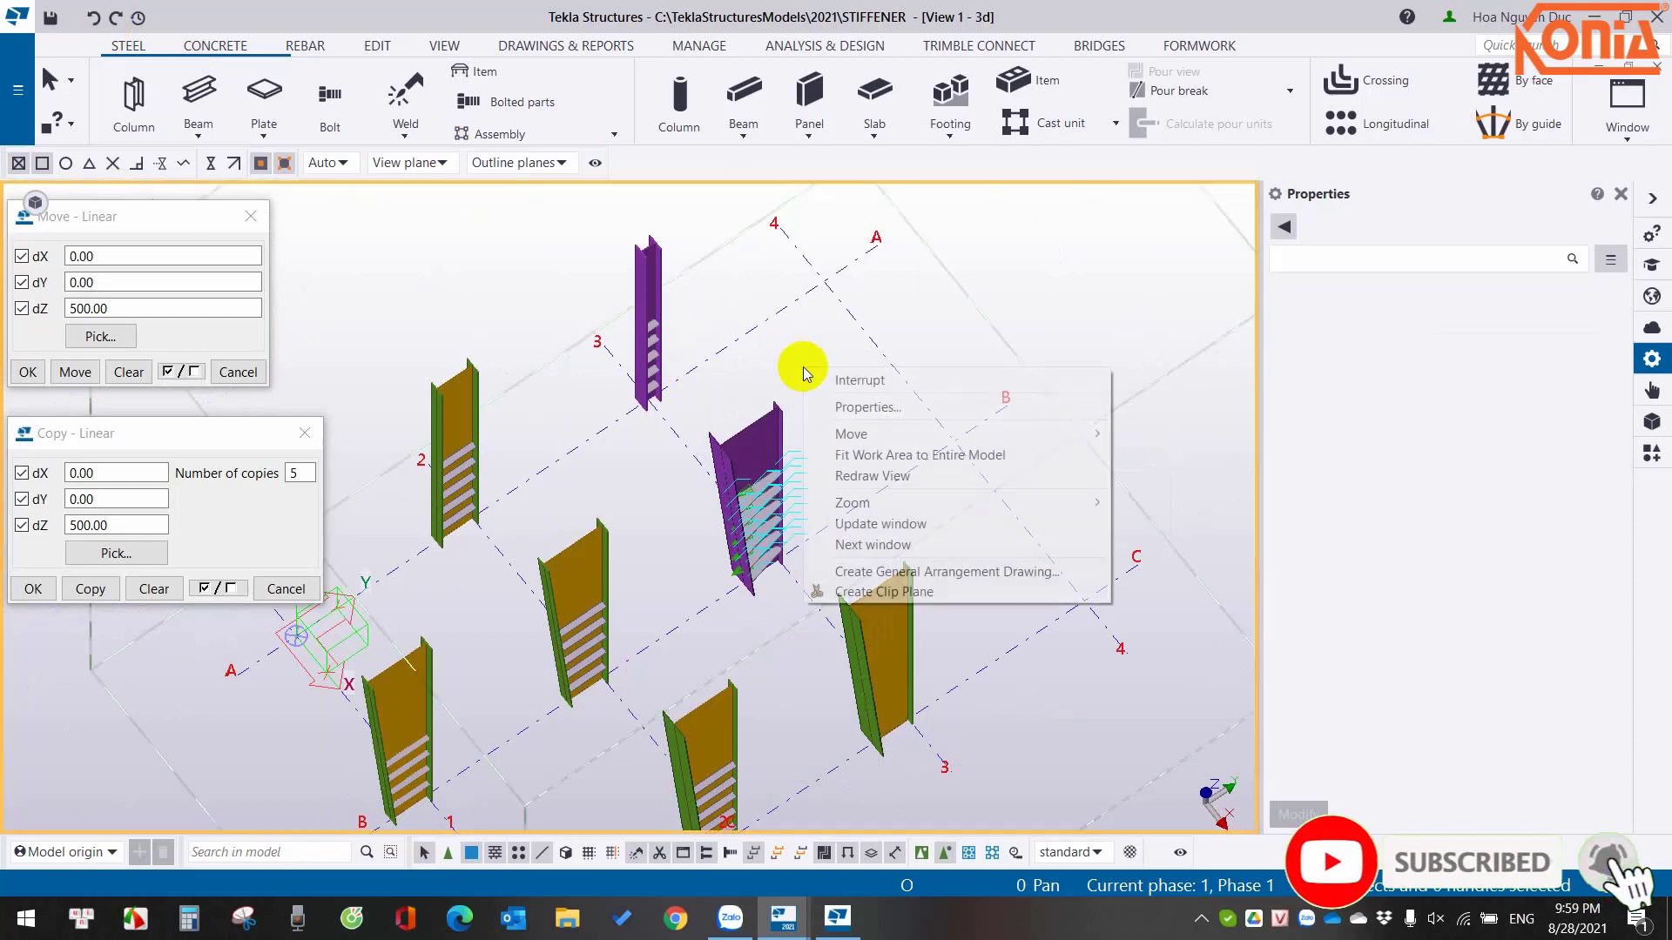
pyautogui.click(841, 475)
pyautogui.scroll(2, 683, 418)
pyautogui.scroll(1, 672, 423)
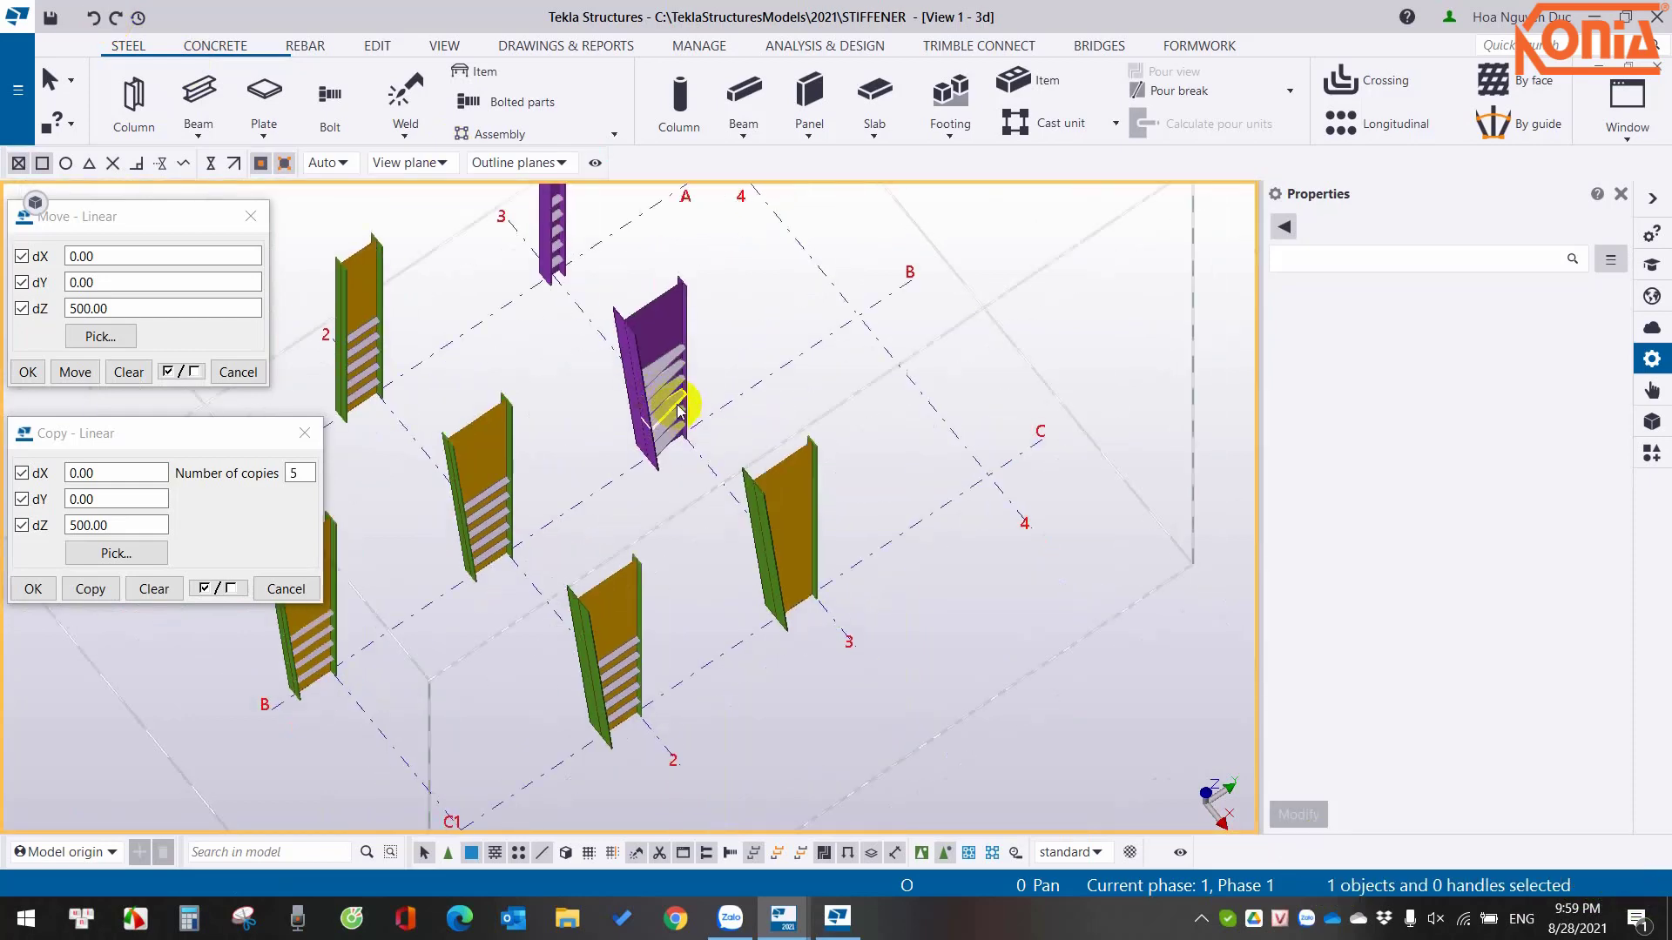
# Use Edit > Copy special > All content to another object from the purple column to the orange column.
pyautogui.click(377, 54)
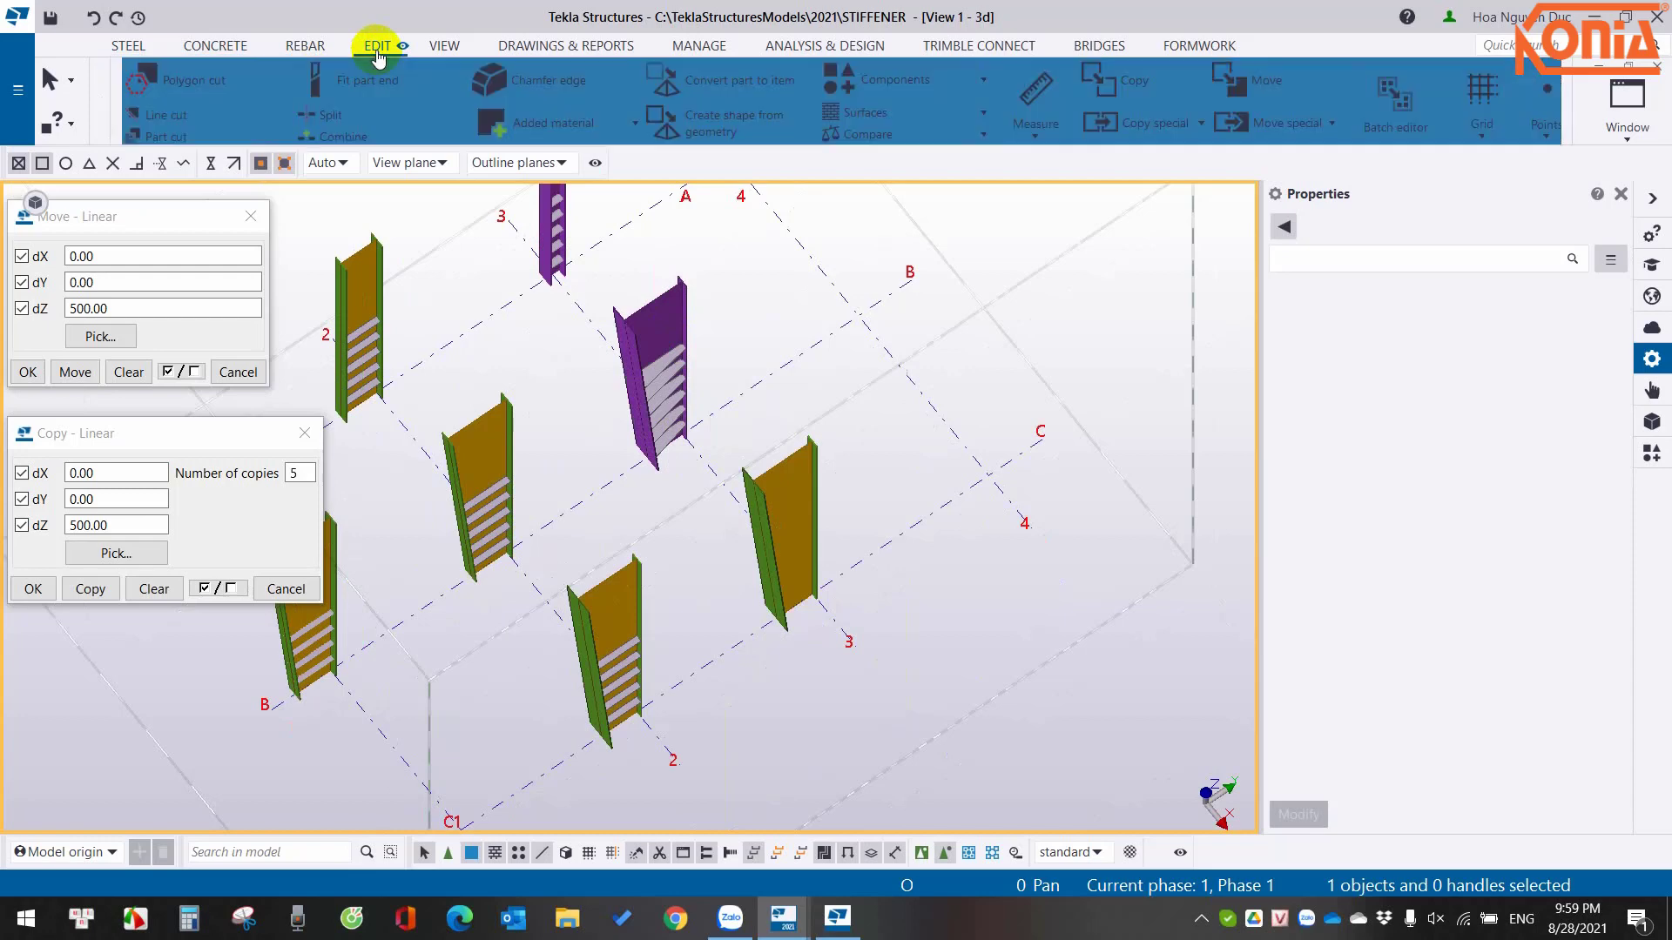
pyautogui.click(1103, 139)
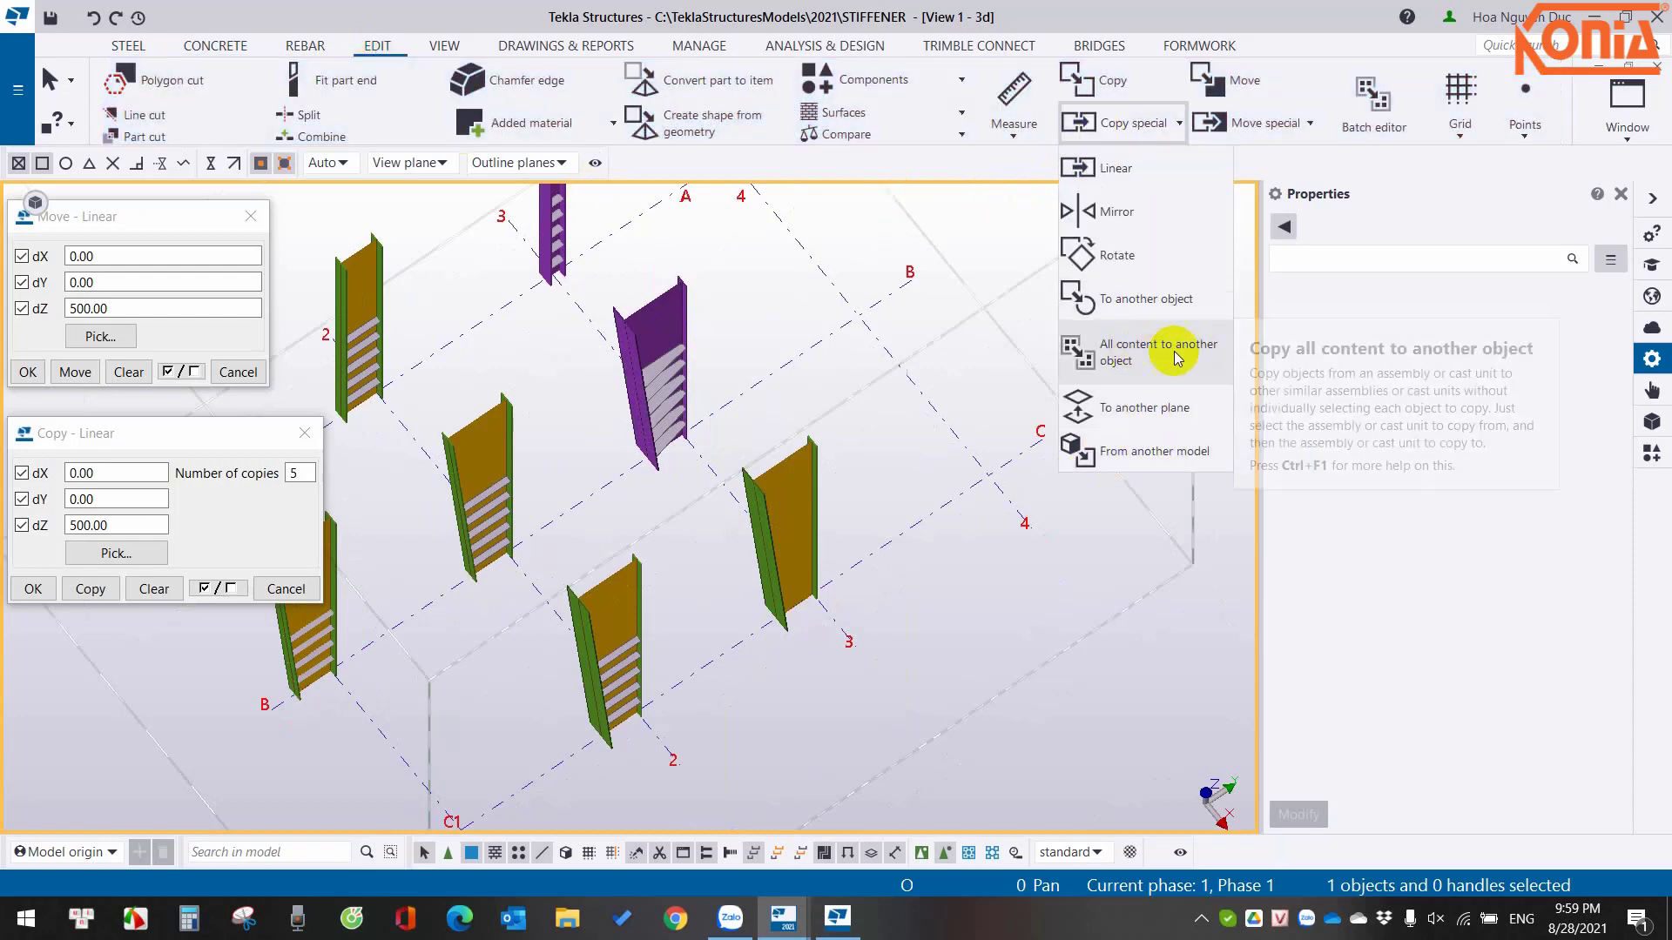
pyautogui.click(1146, 357)
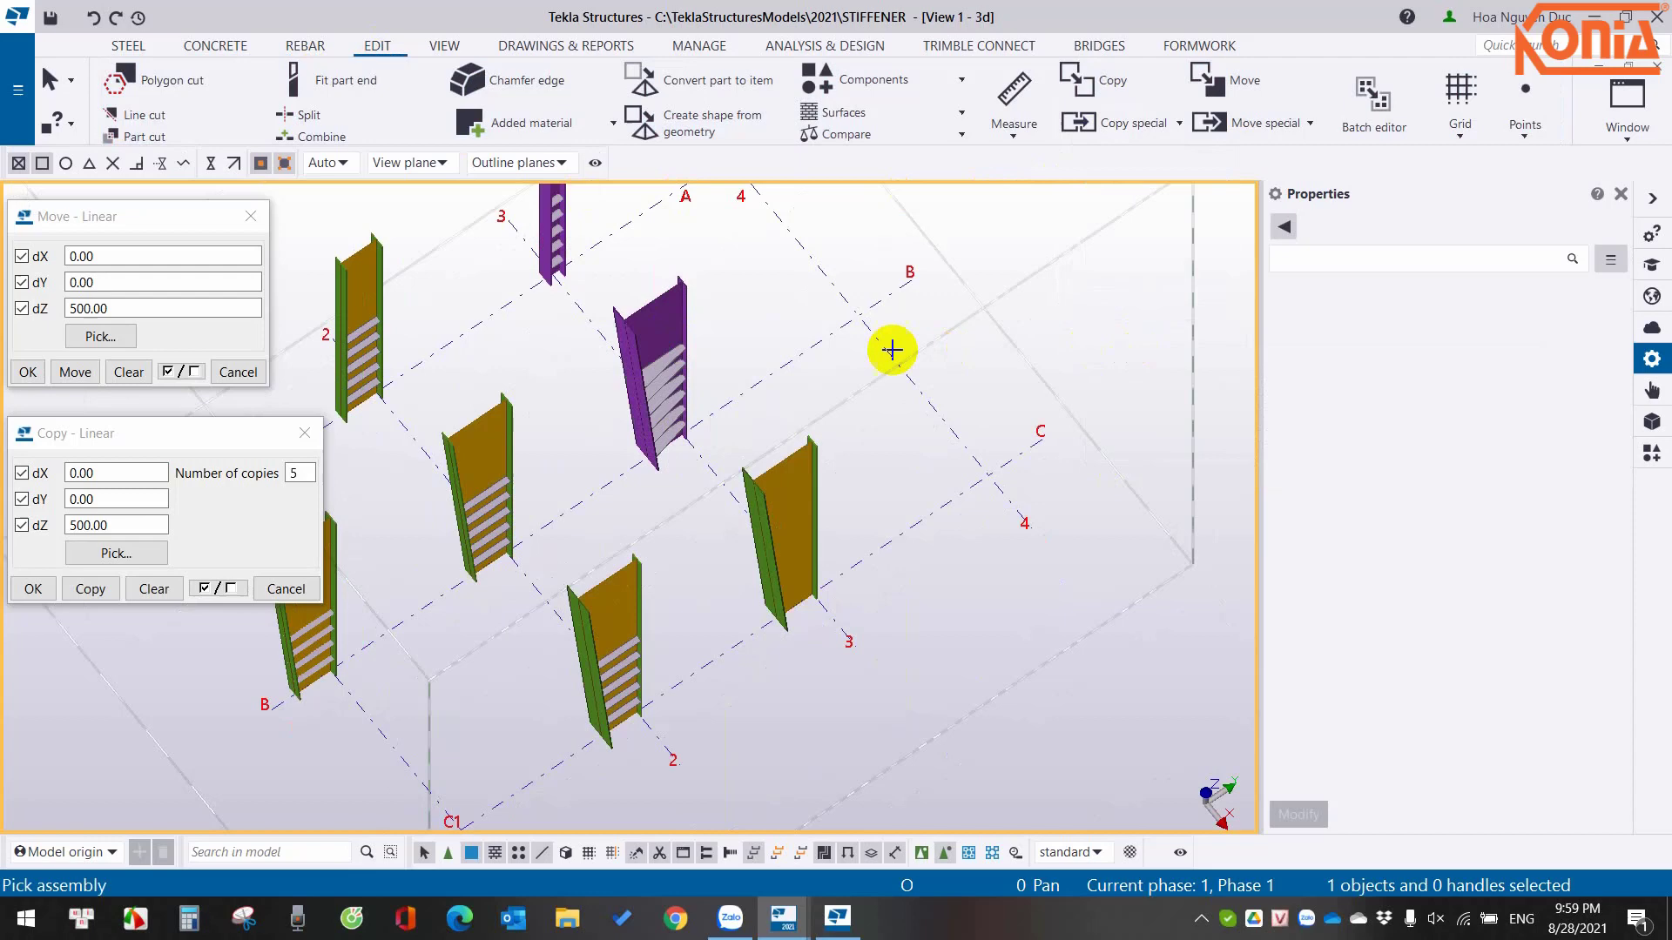
pyautogui.click(684, 322)
pyautogui.click(789, 469)
pyautogui.scroll(4, 786, 564)
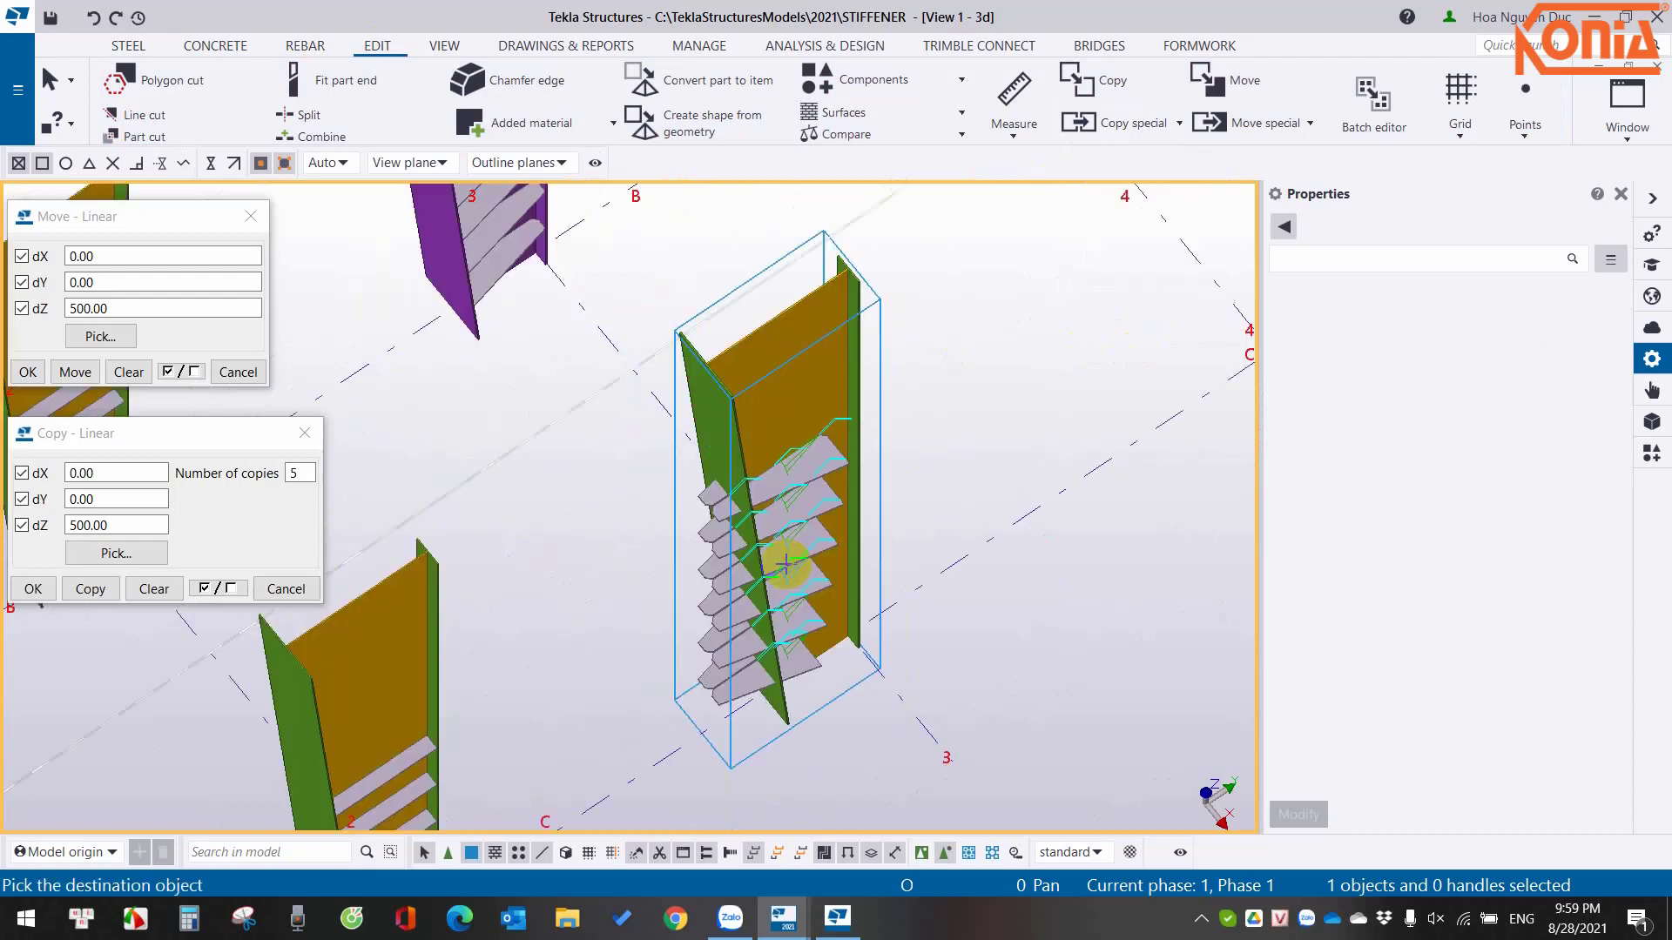
pyautogui.rightClick(952, 459)
pyautogui.click(963, 474)
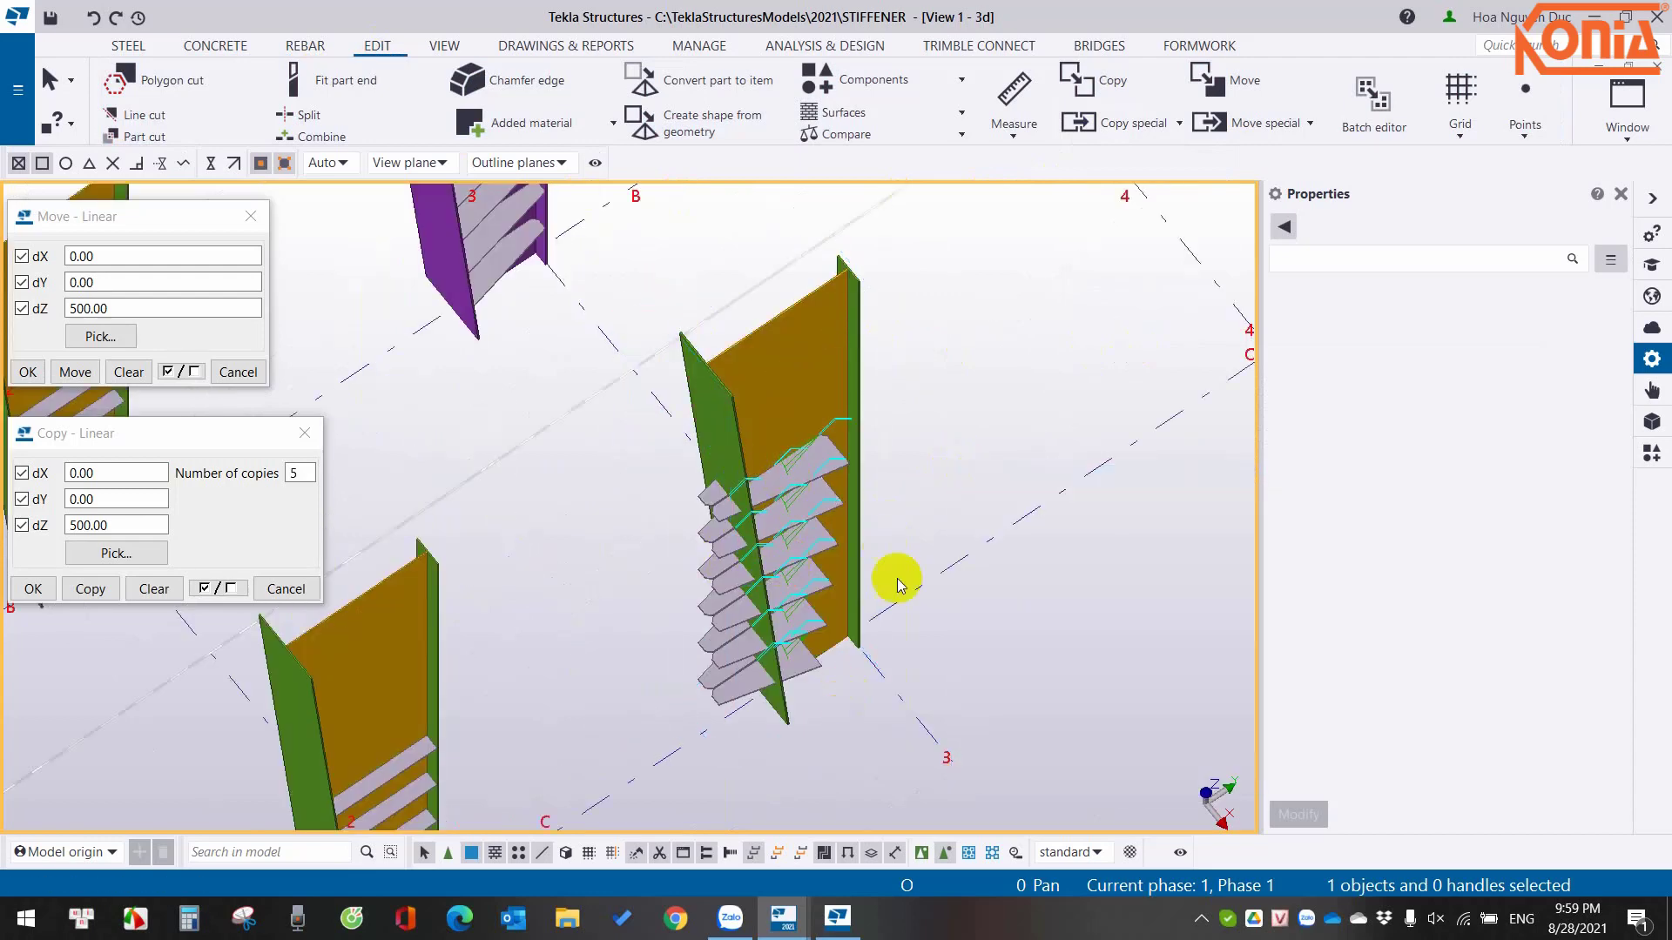
pyautogui.moveTo(128, 46)
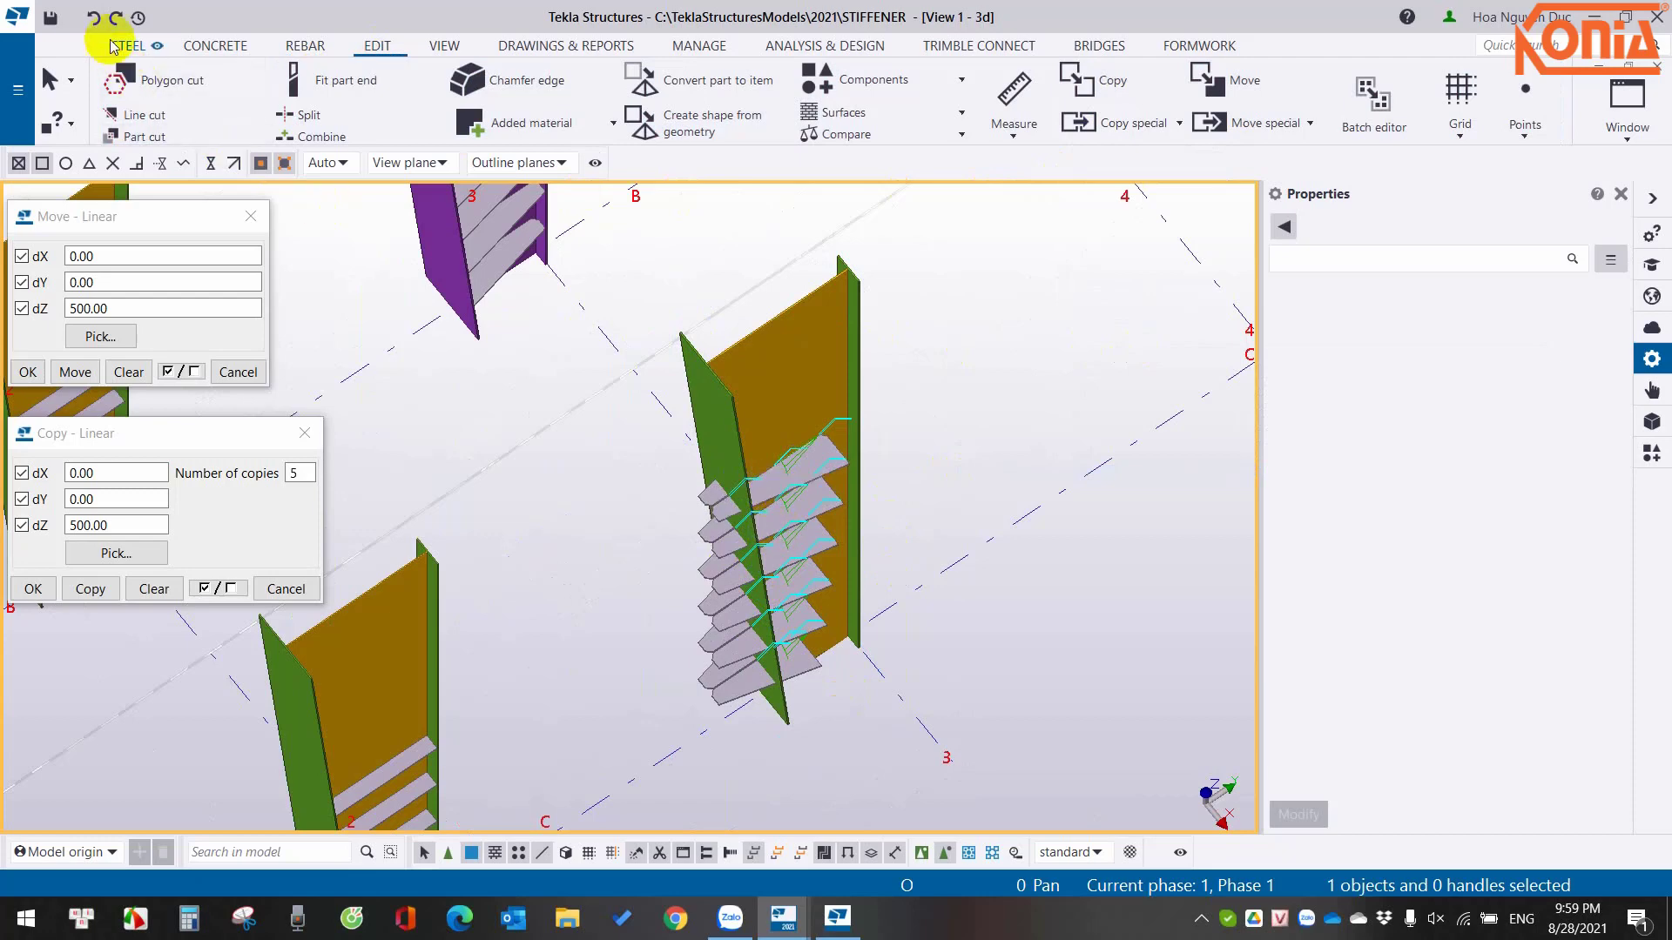
# Undo the stiffener copy, pan the view, and set the work area to the entire model.
pyautogui.click(94, 17)
pyautogui.moveTo(579, 388)
pyautogui.mouseDown(button='middle')
pyautogui.moveTo(549, 482)
pyautogui.moveTo(654, 530)
pyautogui.moveTo(496, 415)
pyautogui.moveTo(440, 329)
pyautogui.moveTo(352, 341)
pyautogui.moveTo(746, 374)
pyautogui.moveTo(598, 467)
pyautogui.moveTo(635, 514)
pyautogui.moveTo(633, 420)
pyautogui.moveTo(676, 485)
pyautogui.moveTo(604, 464)
pyautogui.moveTo(756, 424)
pyautogui.mouseUp(button='middle')
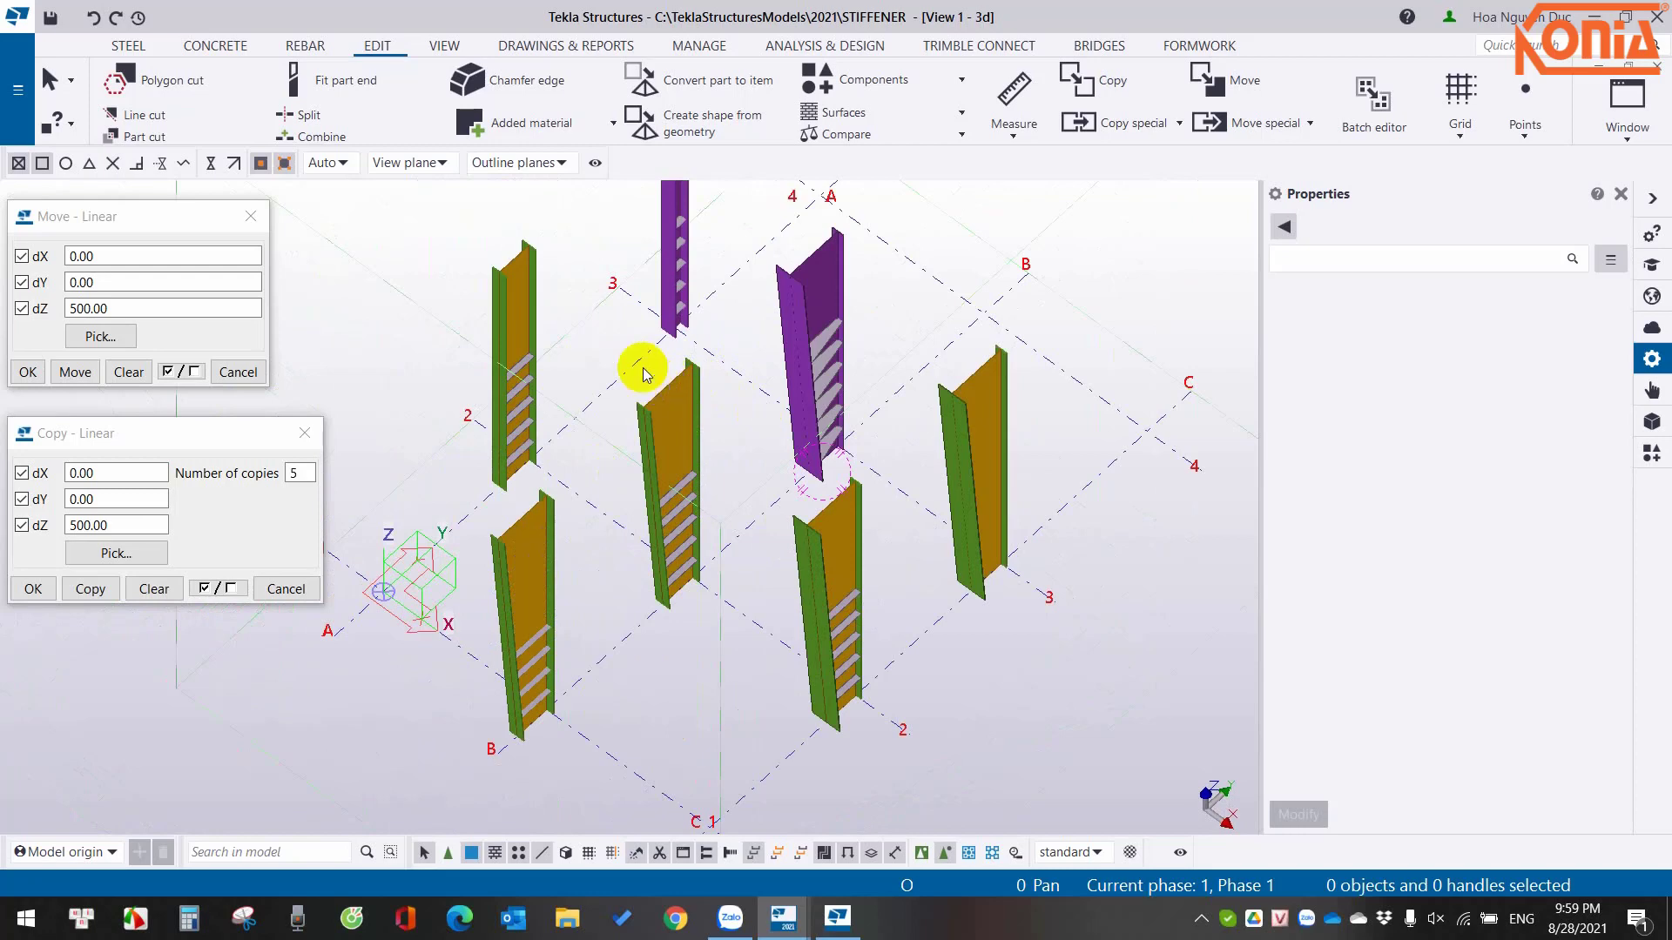
pyautogui.rightClick(601, 322)
pyautogui.click(732, 406)
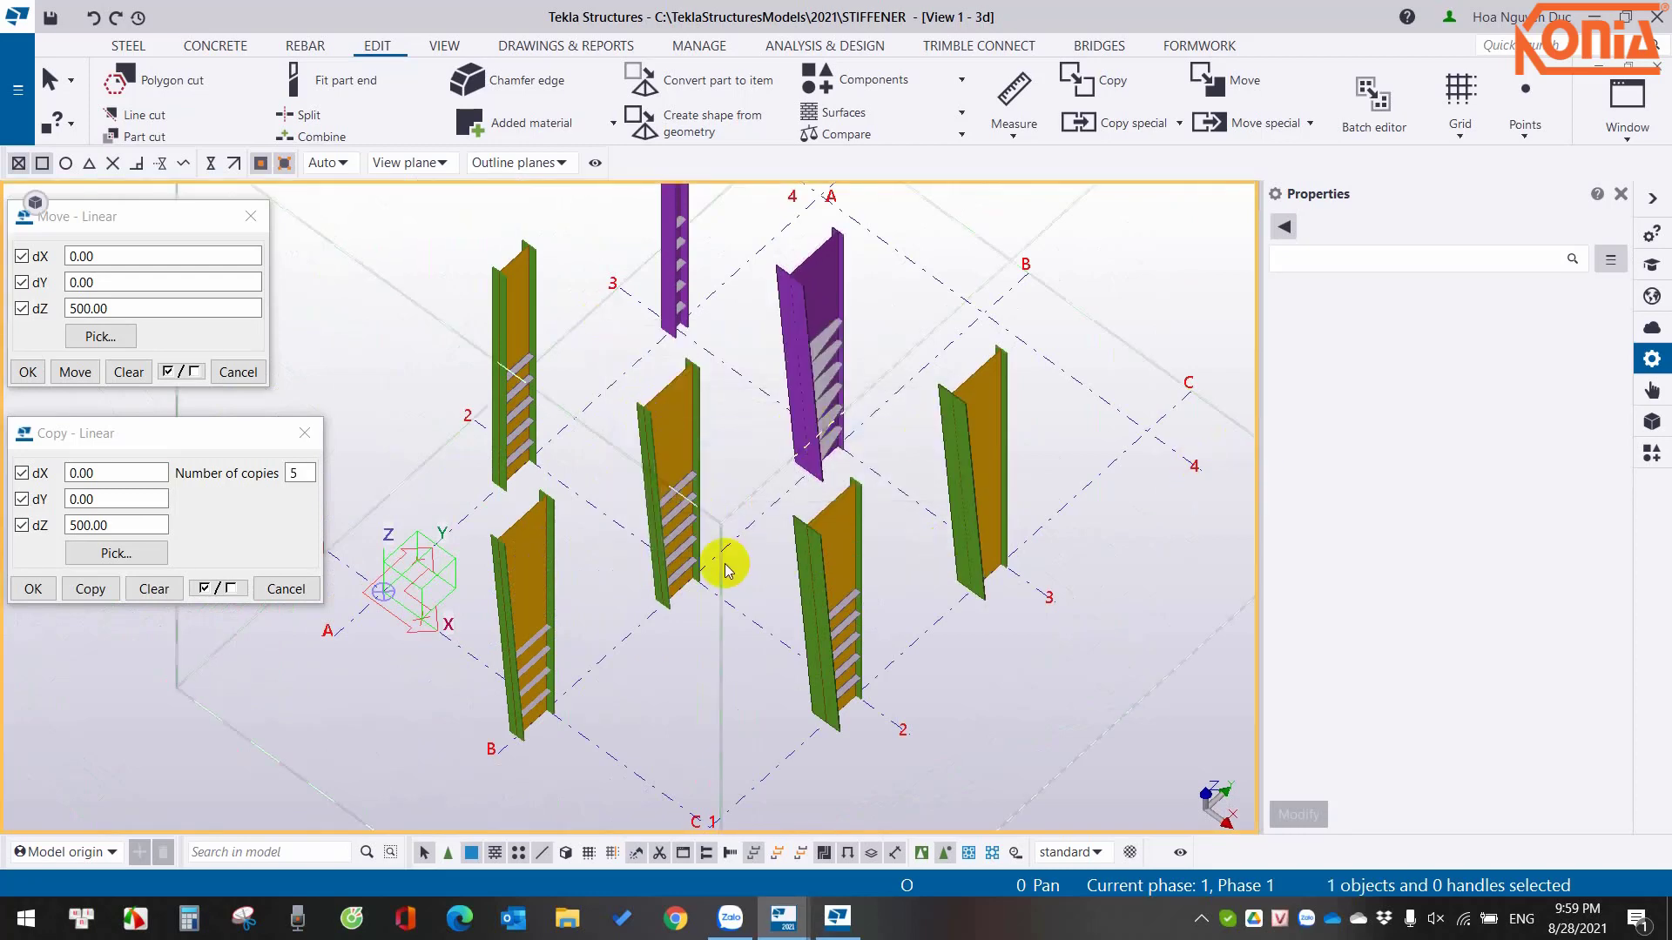
# Select the lower-left and lower-right columns and open the Applications & components catalog.
pyautogui.click(531, 578)
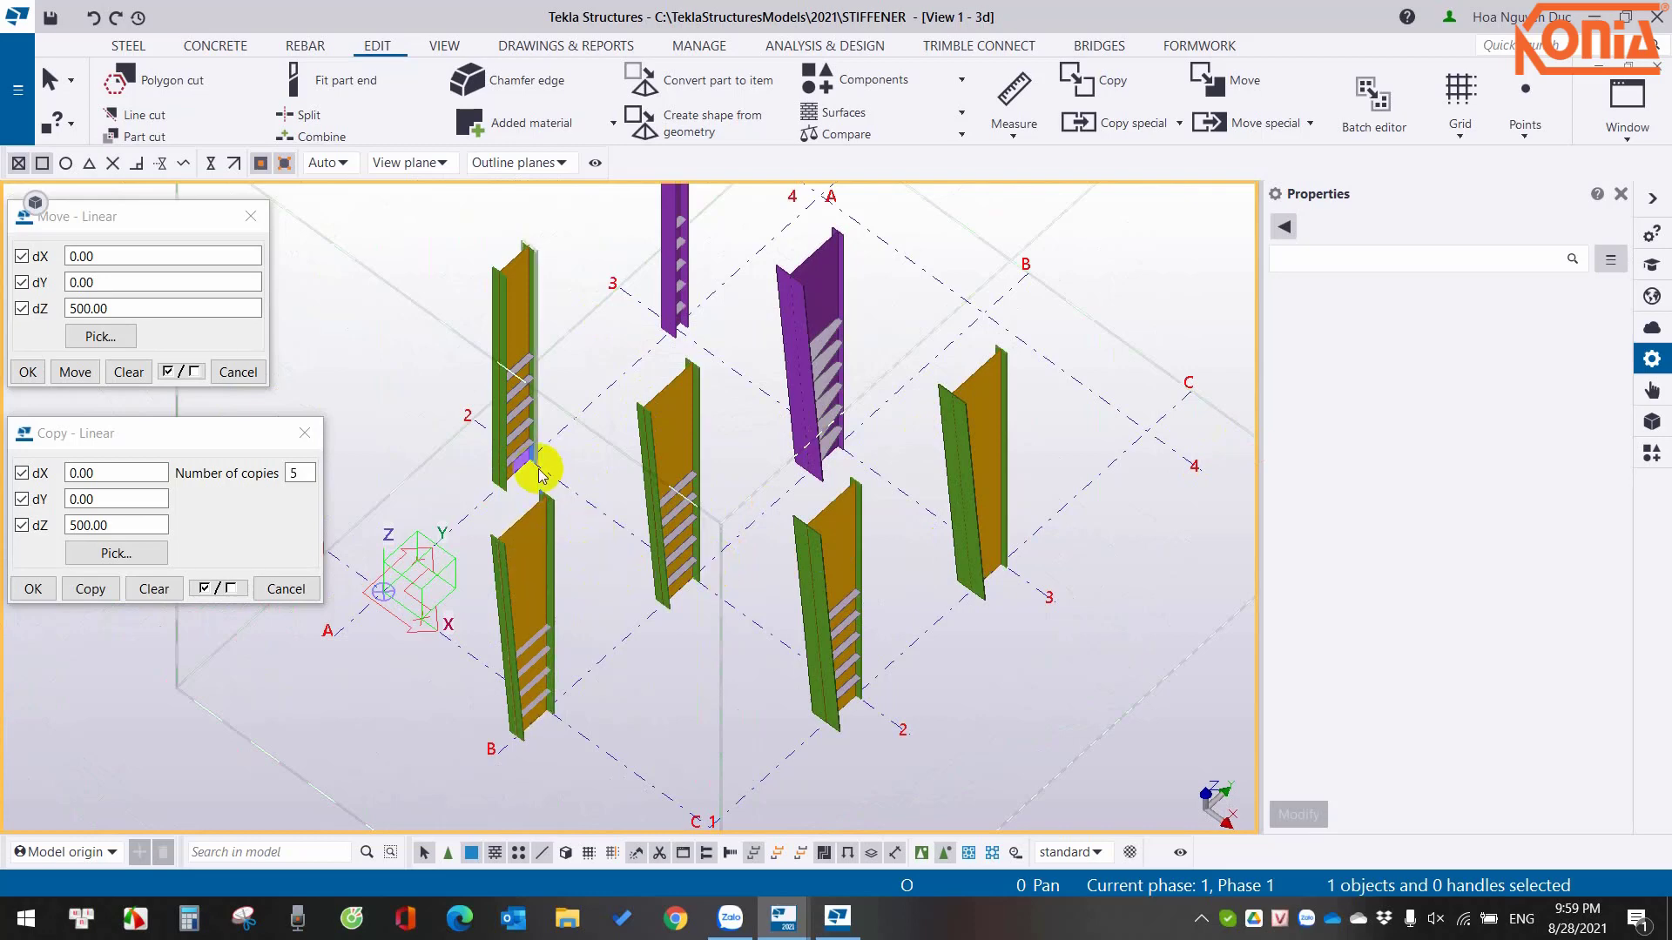
pyautogui.click(863, 544)
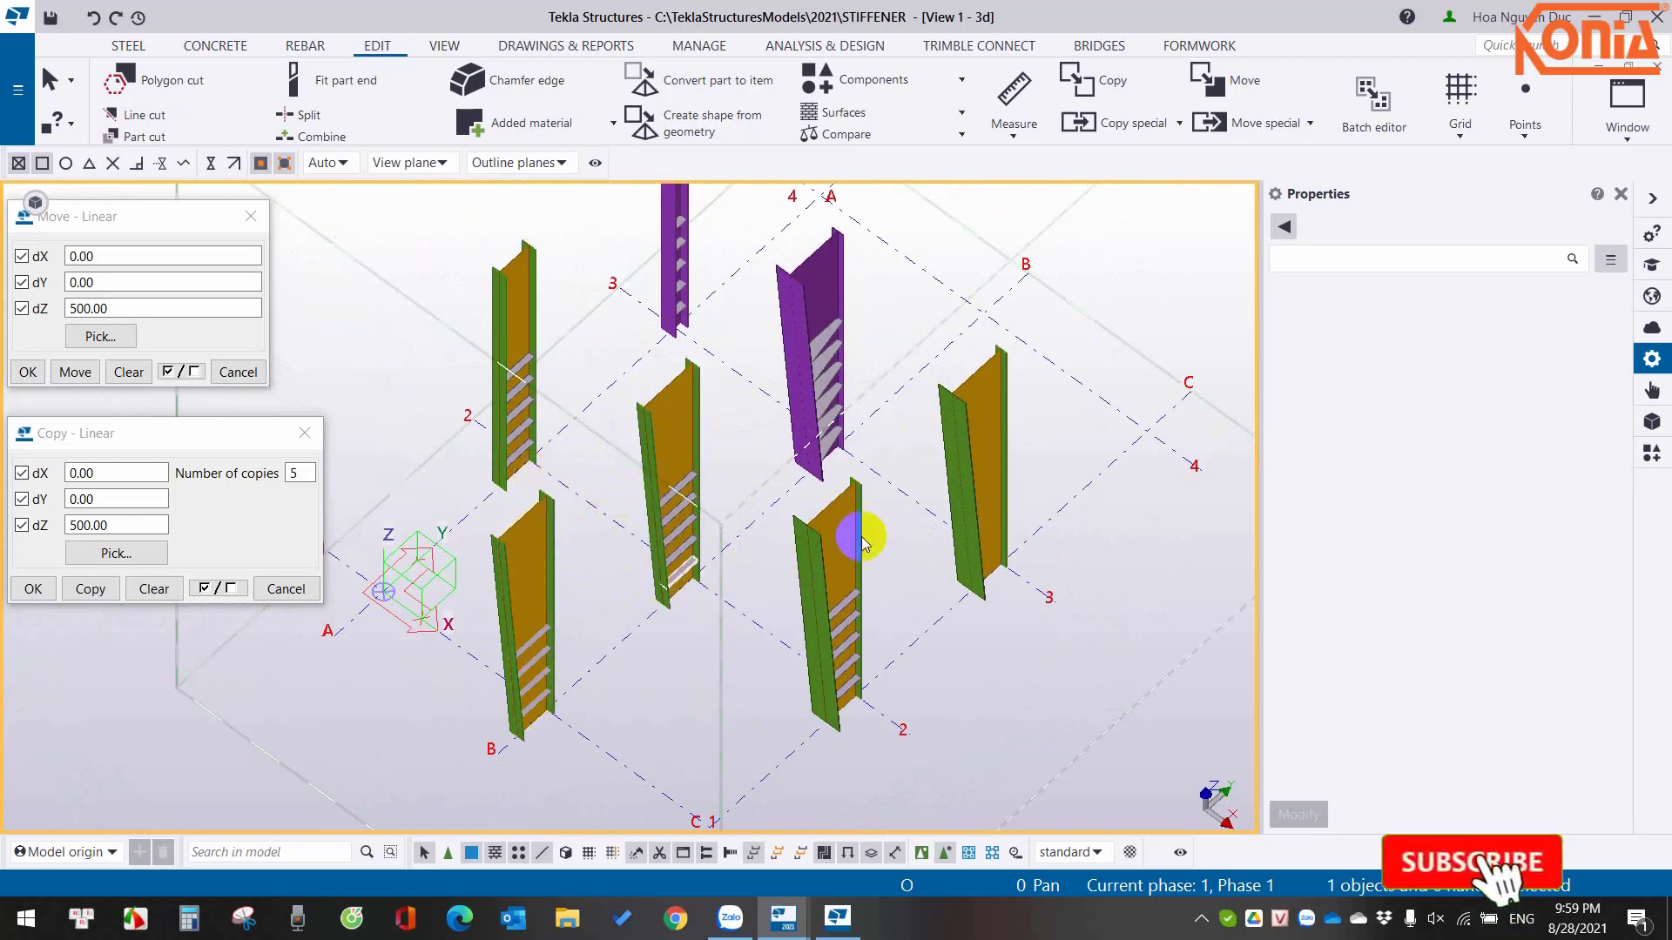
pyautogui.click(1652, 453)
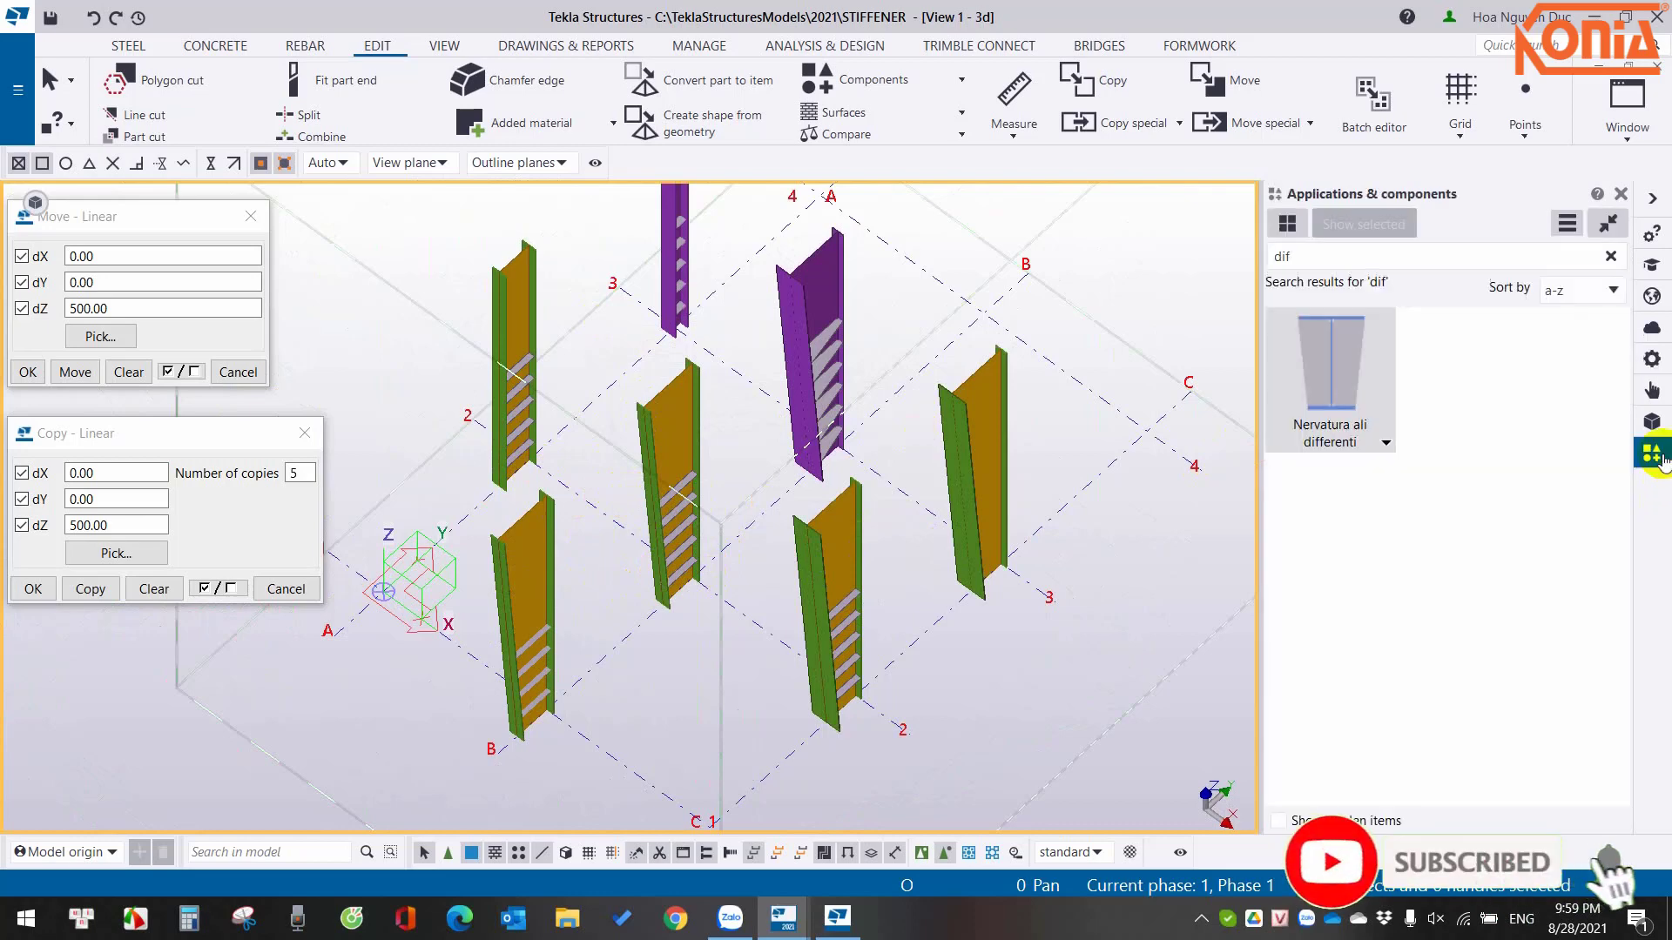
# Clear the catalog search, expand Recent components, zoom around, and select the right-hand column.
pyautogui.click(1611, 257)
pyautogui.click(1282, 286)
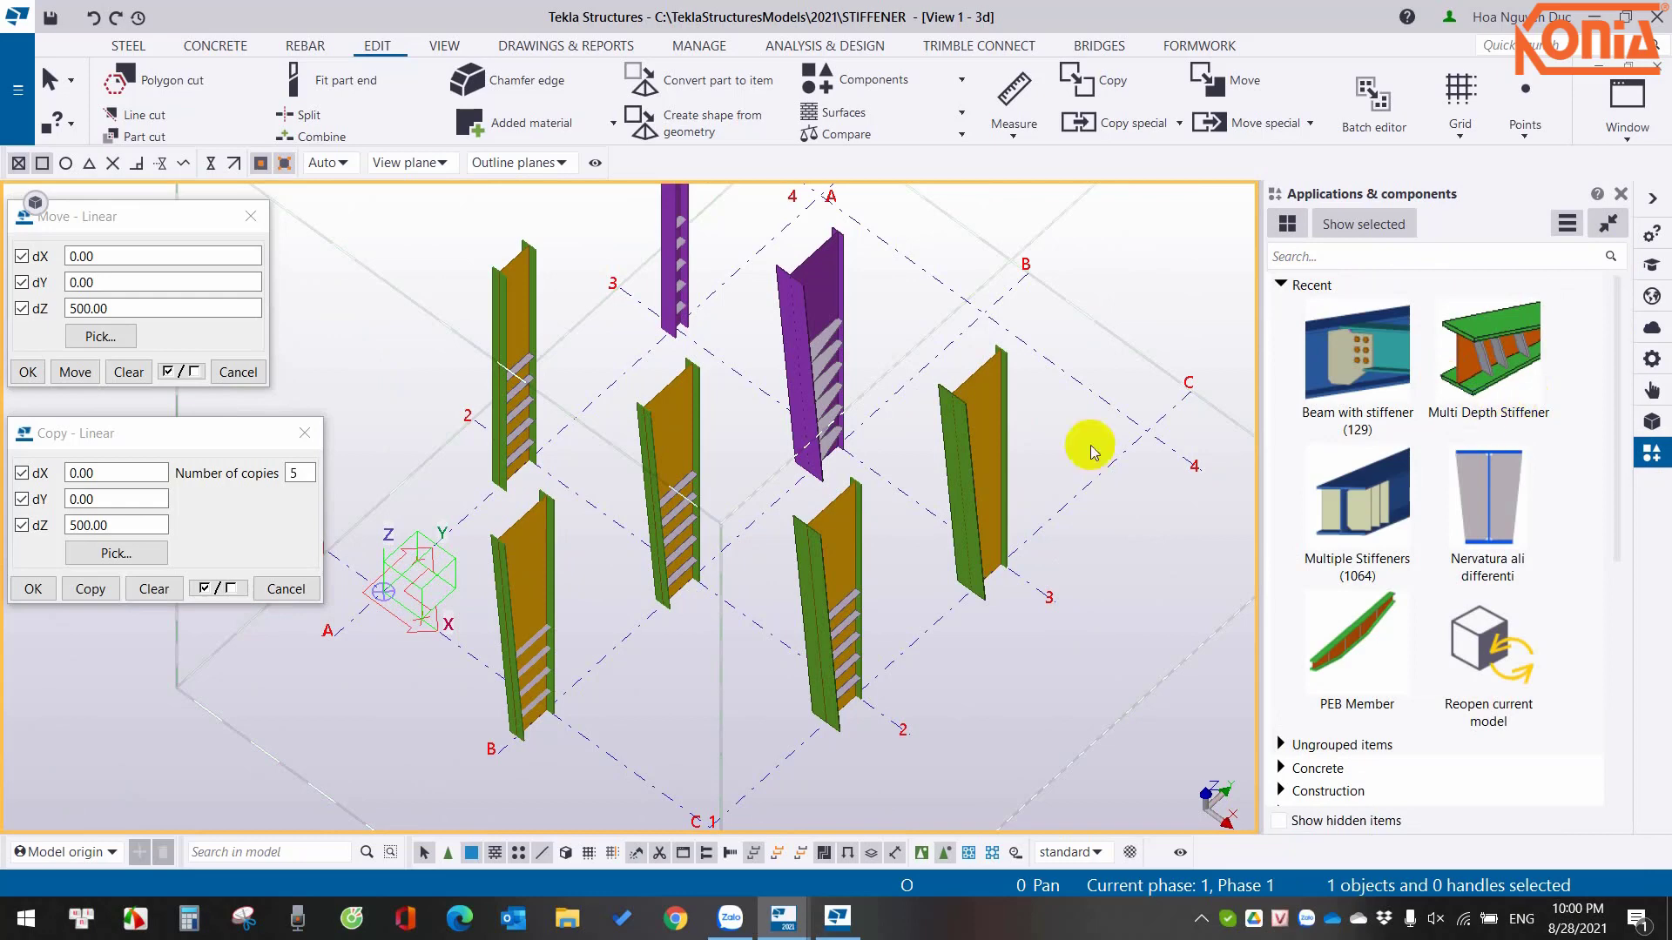
pyautogui.scroll(3, 679, 535)
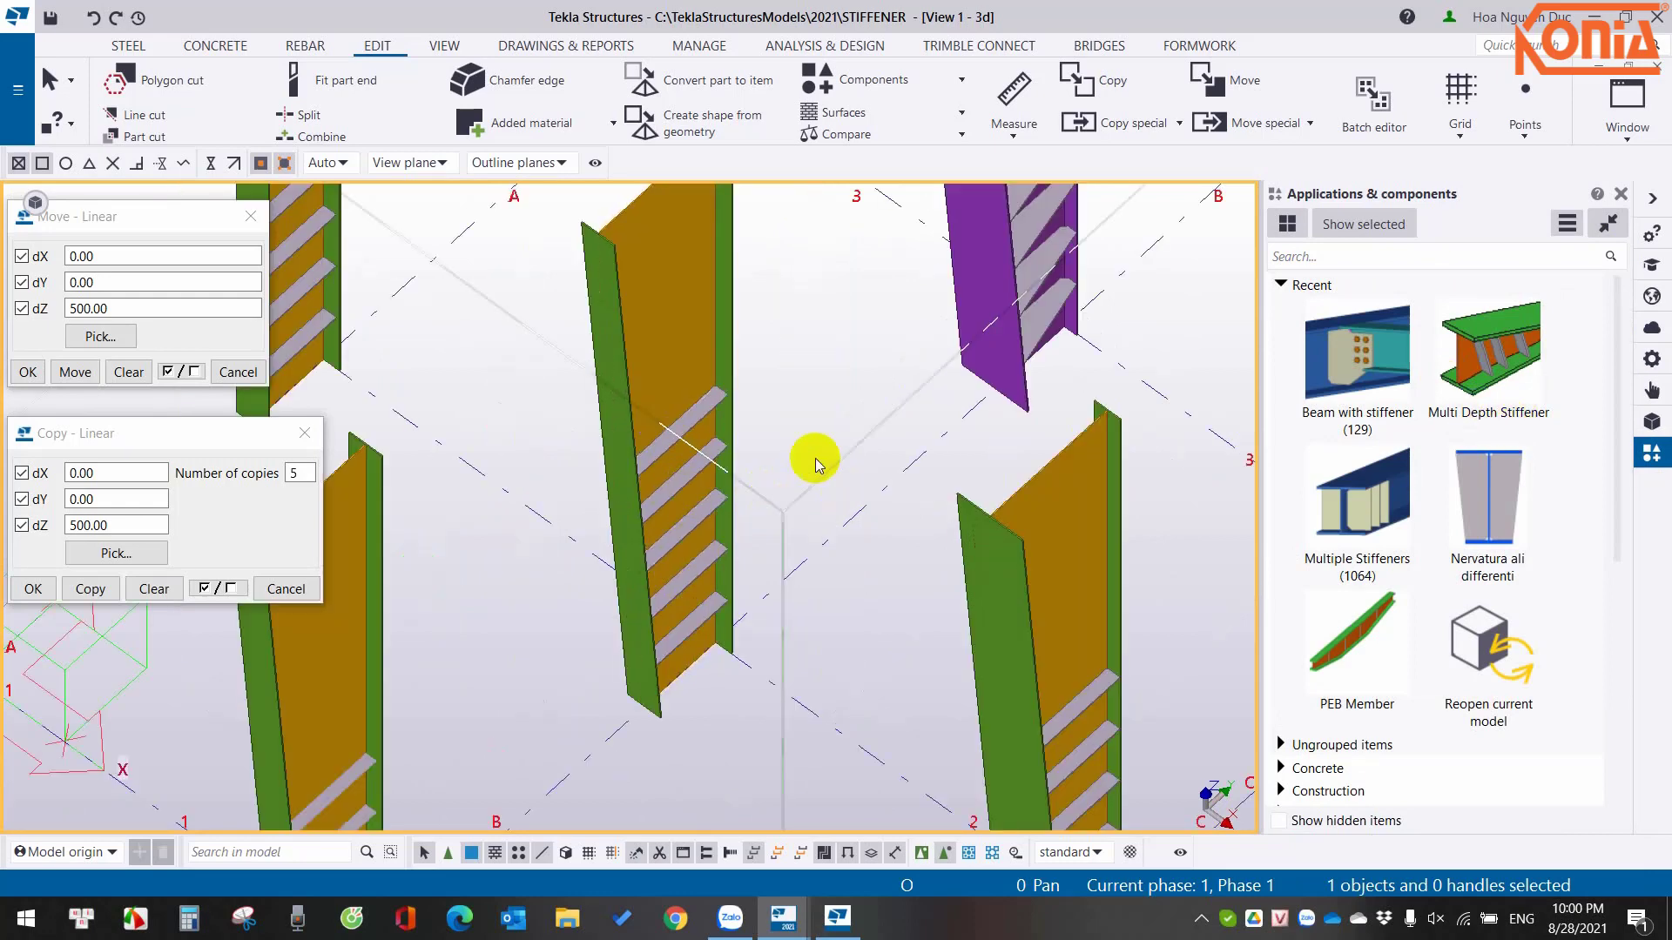
pyautogui.scroll(-3, 815, 509)
pyautogui.scroll(4, 907, 440)
pyautogui.scroll(2, 810, 622)
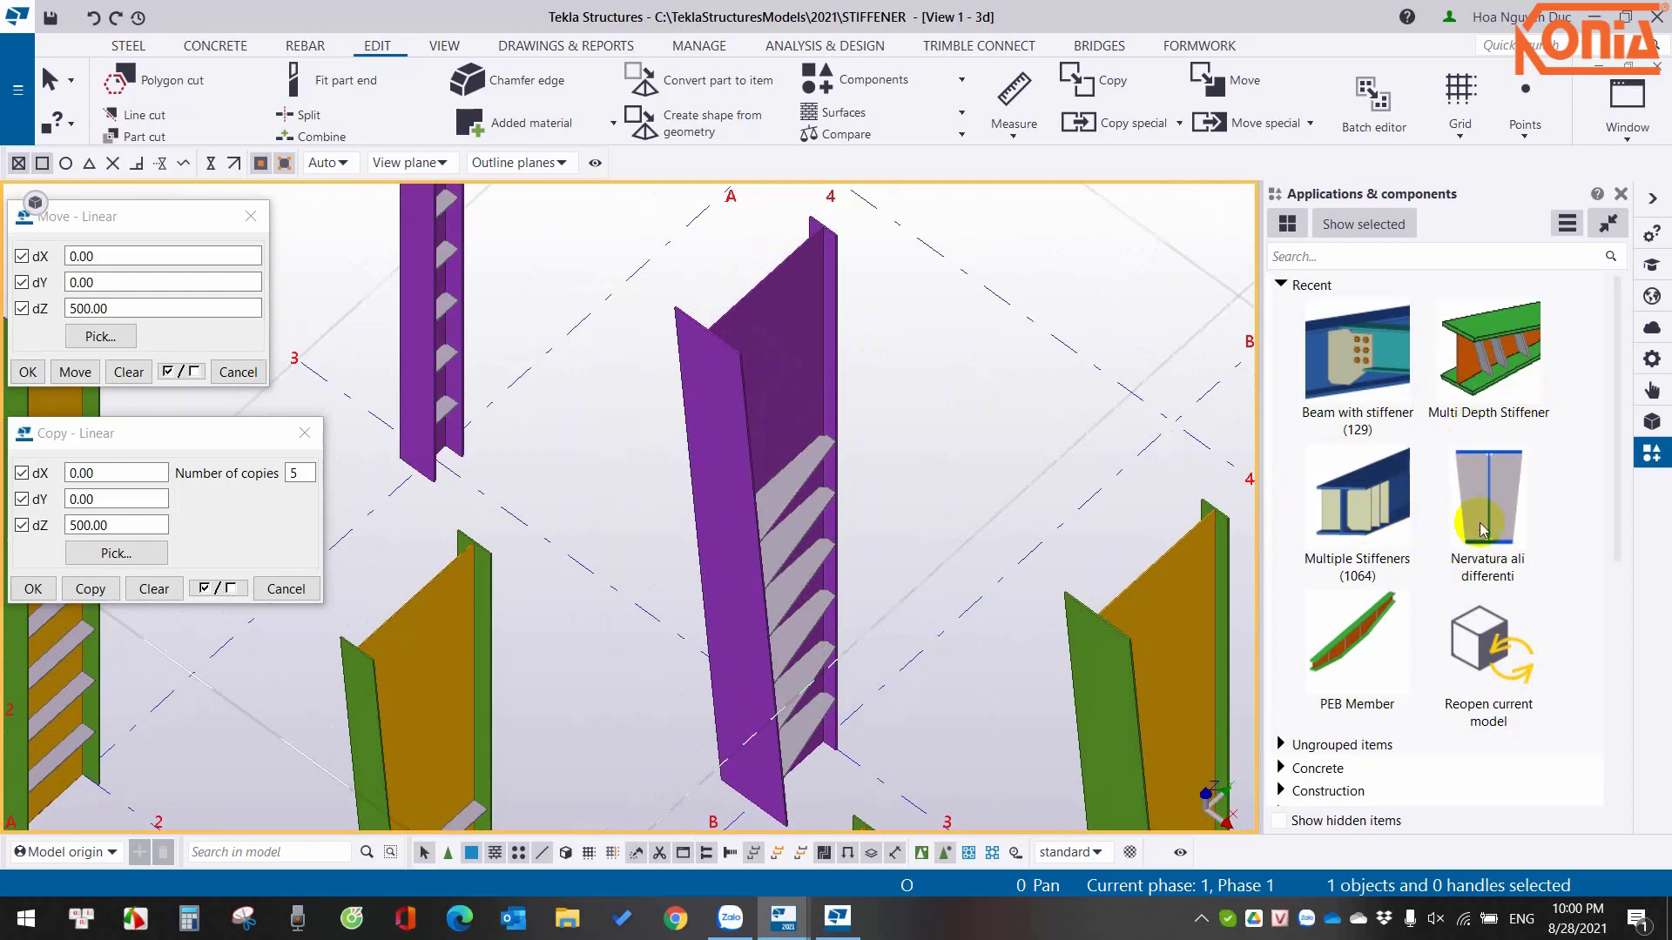
pyautogui.scroll(-5, 875, 400)
pyautogui.scroll(2, 872, 415)
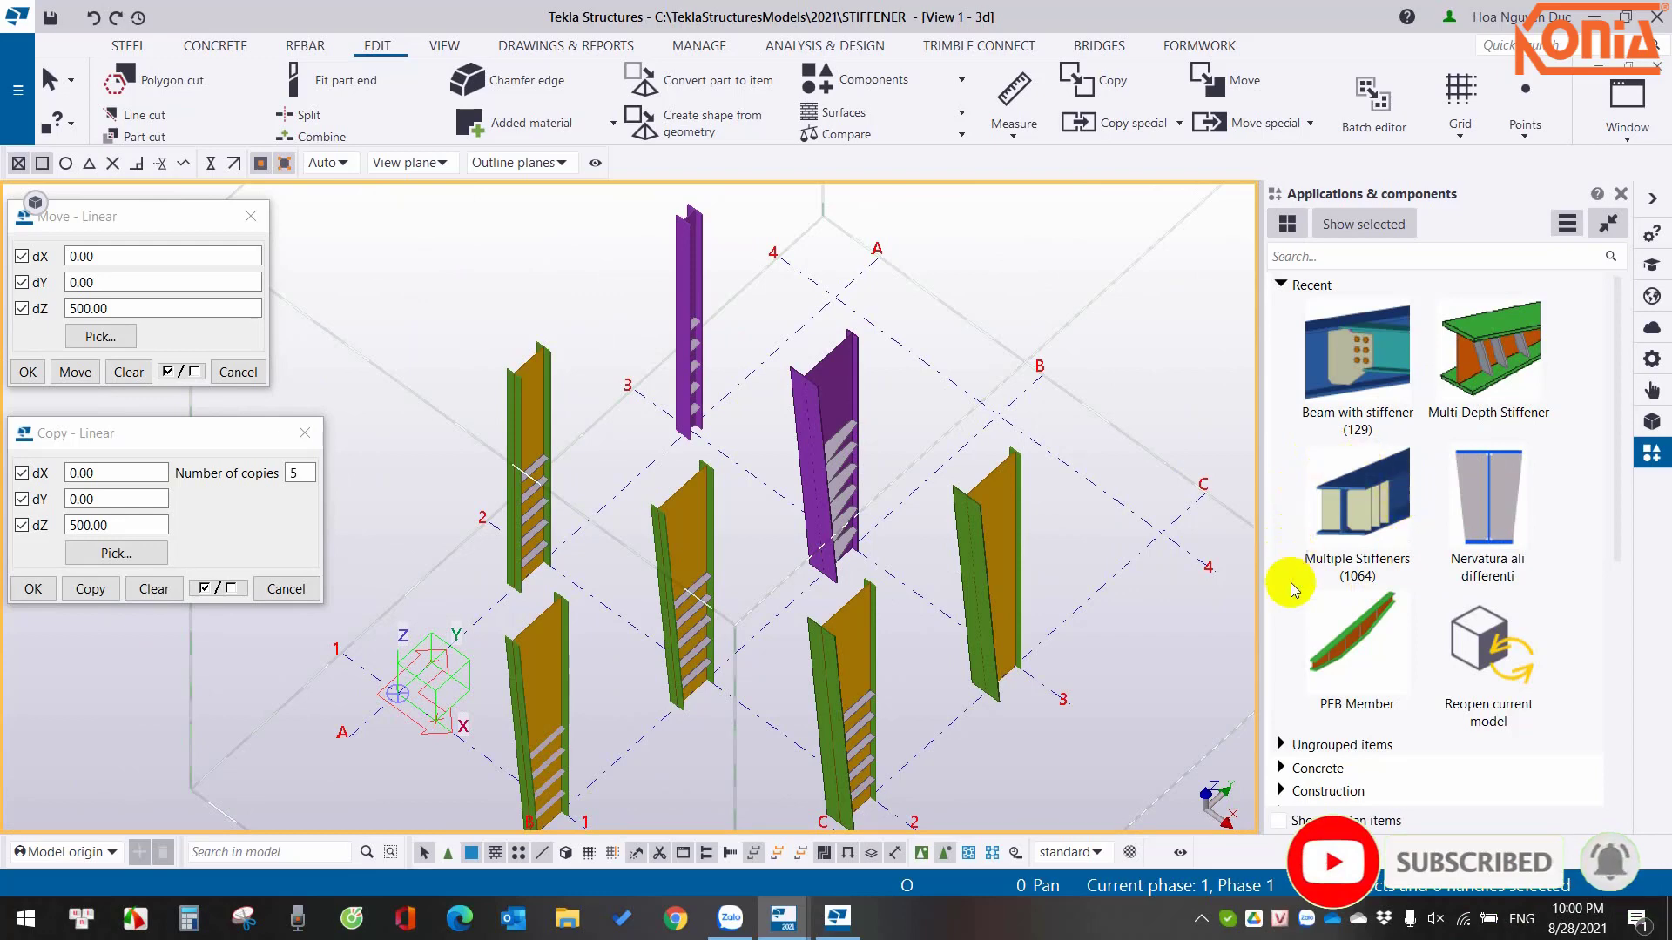
pyautogui.click(1005, 553)
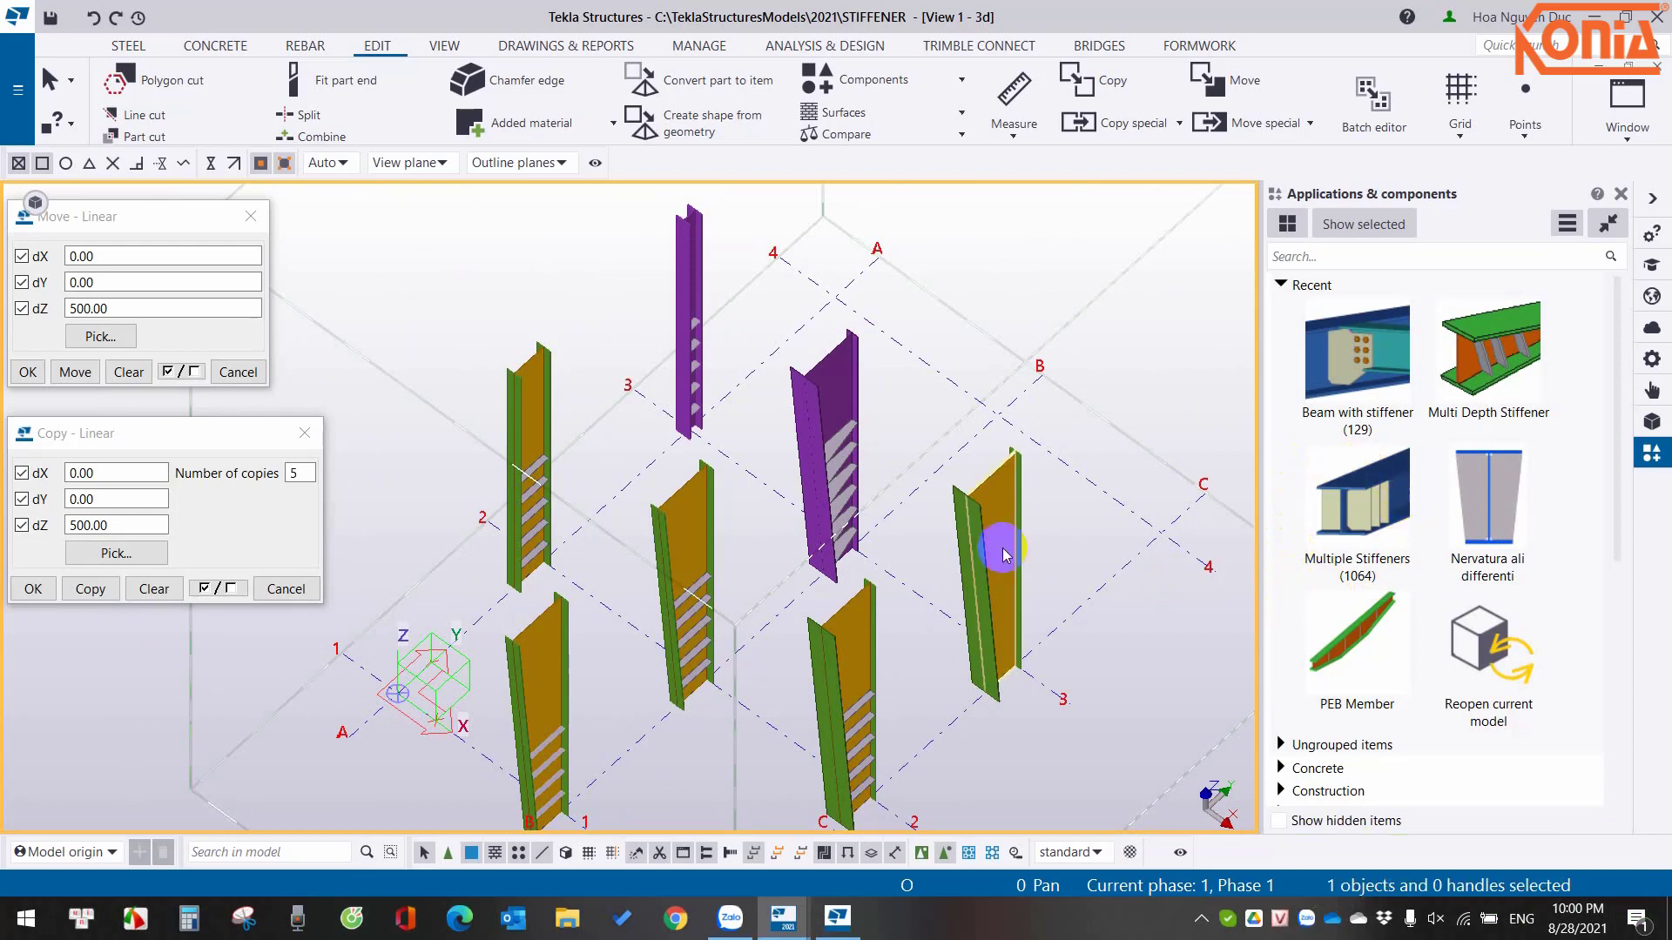